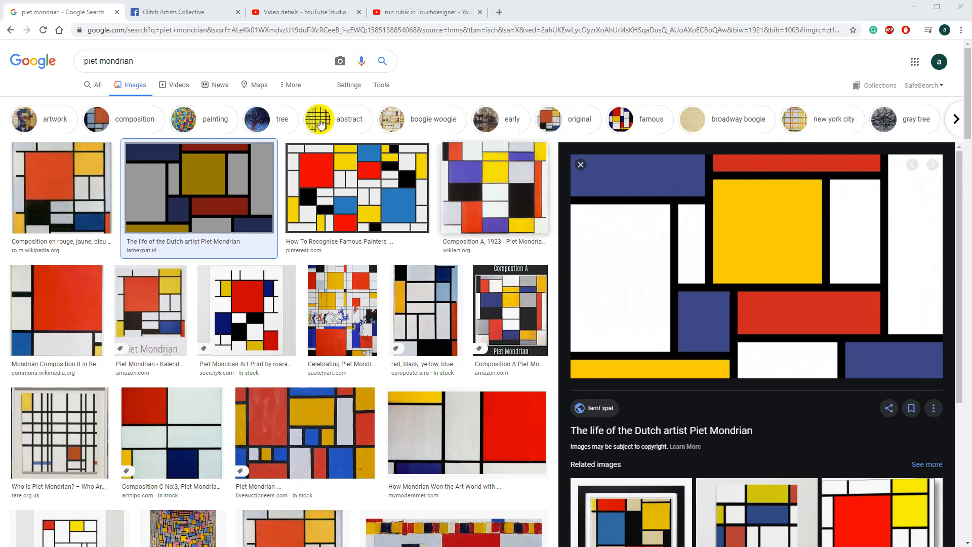
Switch to TouchDesigner, leave the Mondrian_01A network and enter the project1 container
{"action": "left_click", "coordinate": [171, 11]}
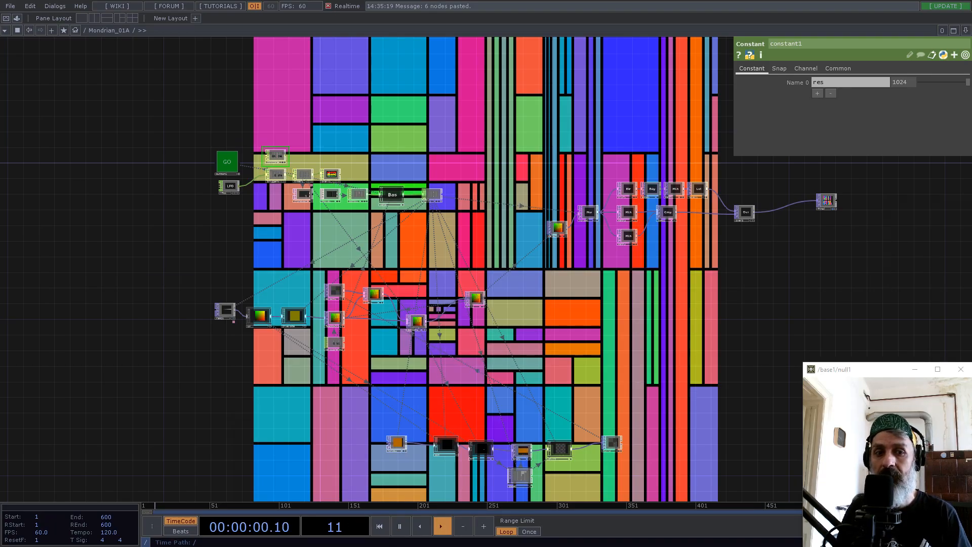
{"action": "left_click_drag", "start_coordinate": [635, 390], "coordinate": [601, 298]}
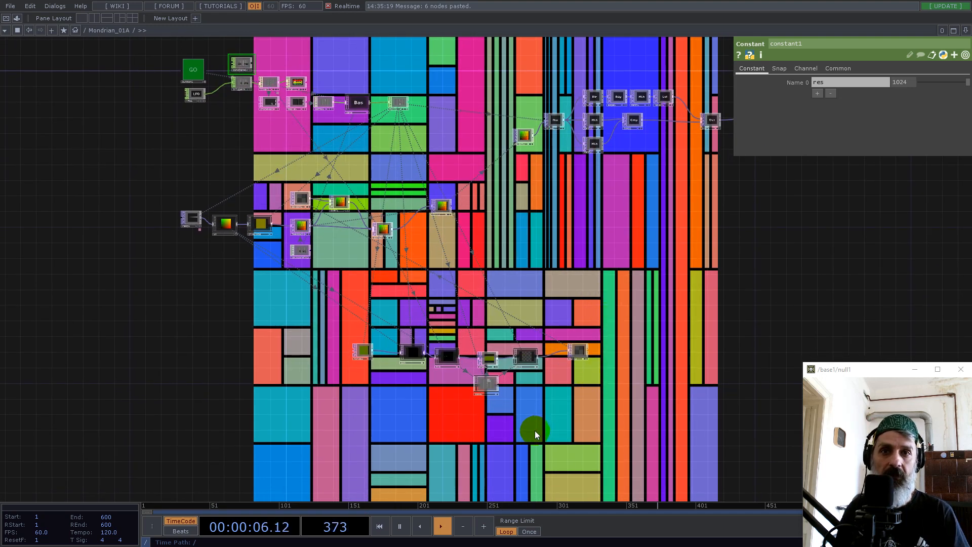
{"action": "scroll", "coordinate": [497, 363], "scroll_direction": "down", "scroll_amount": 5}
{"action": "scroll", "coordinate": [498, 363], "scroll_direction": "down", "scroll_amount": 10}
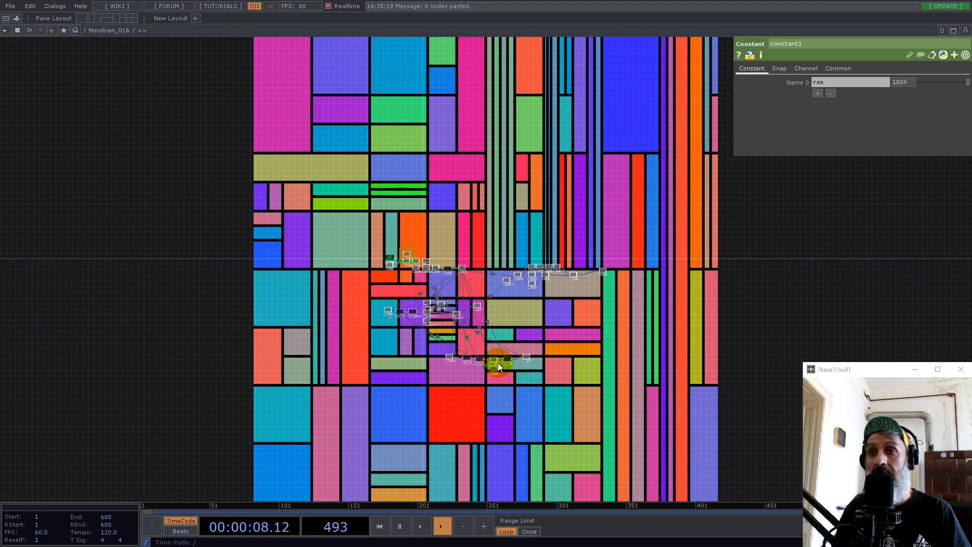
{"action": "left_click_drag", "start_coordinate": [674, 397], "coordinate": [629, 189]}
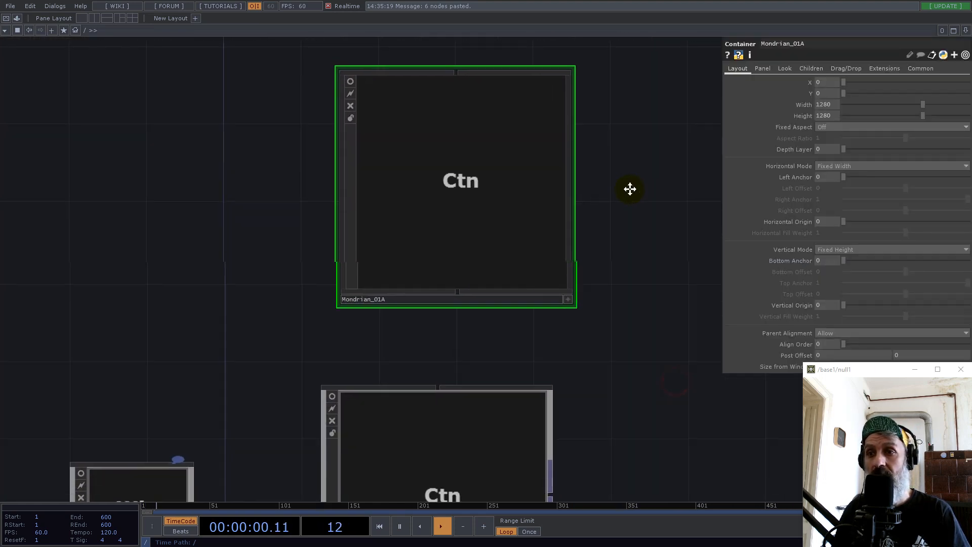
{"action": "scroll", "coordinate": [437, 428], "scroll_direction": "down", "scroll_amount": 5}
{"action": "scroll", "coordinate": [506, 318], "scroll_direction": "up", "scroll_amount": 5}
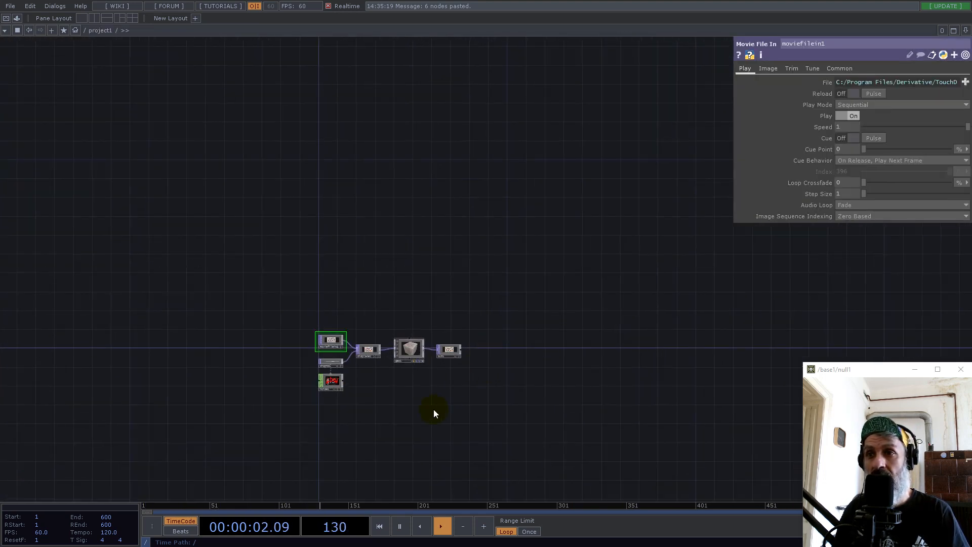
Delete all the default operators inside project1
{"action": "scroll", "coordinate": [400, 417], "scroll_direction": "up", "scroll_amount": 3}
{"action": "scroll", "coordinate": [336, 290], "scroll_direction": "up", "scroll_amount": 2}
{"action": "left_click_drag", "start_coordinate": [182, 211], "coordinate": [731, 387]}
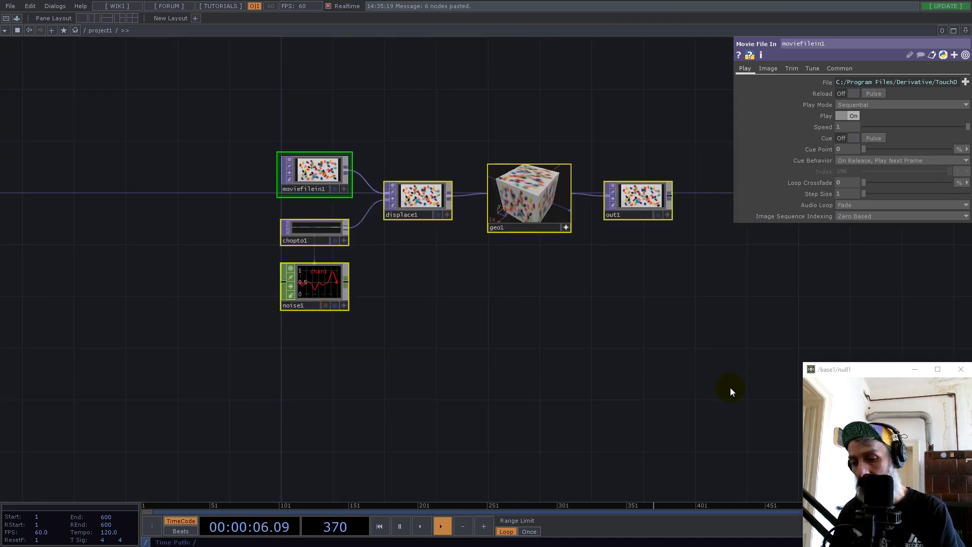
{"action": "key", "text": "Delete"}
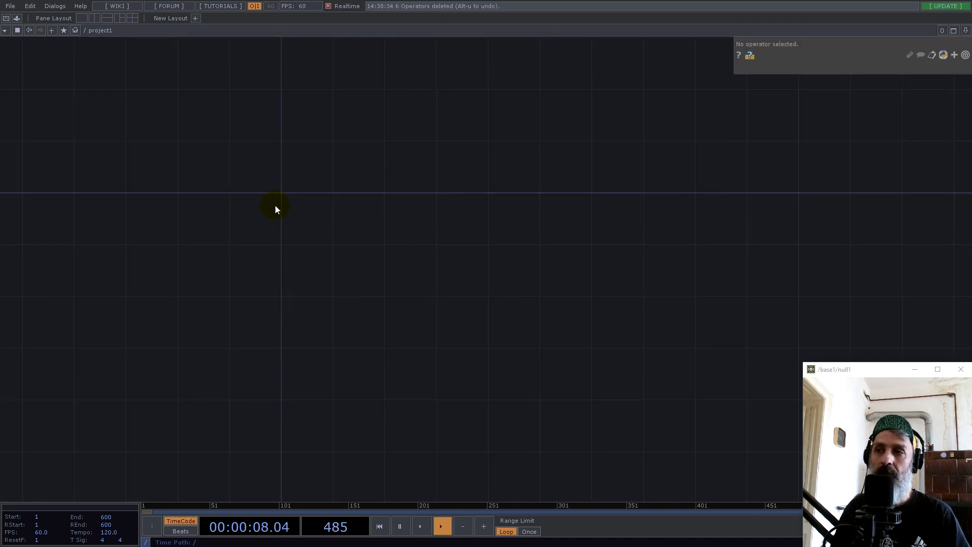
Add a Constant CHOP to the empty project1 network
{"action": "double_click", "coordinate": [297, 219]}
{"action": "type", "text": "co"}
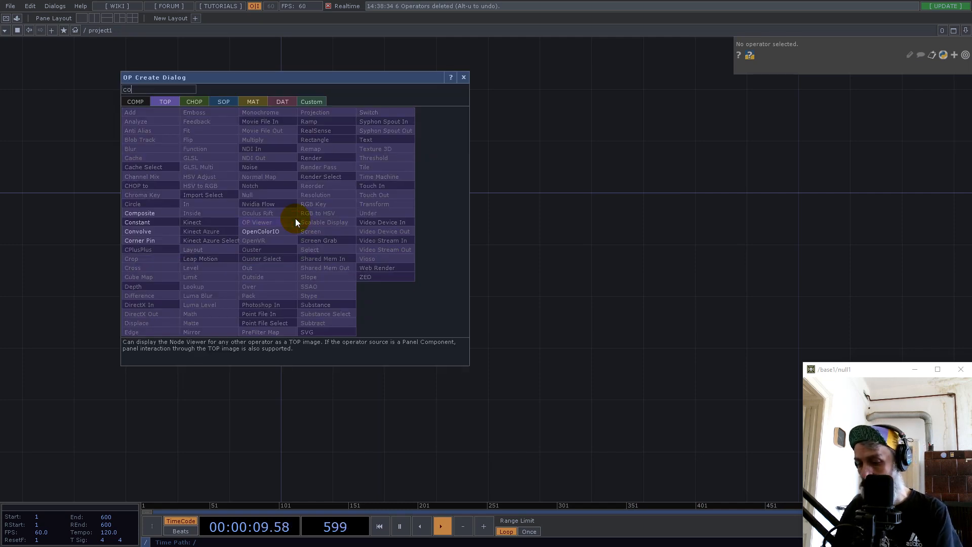
{"action": "type", "text": "nst"}
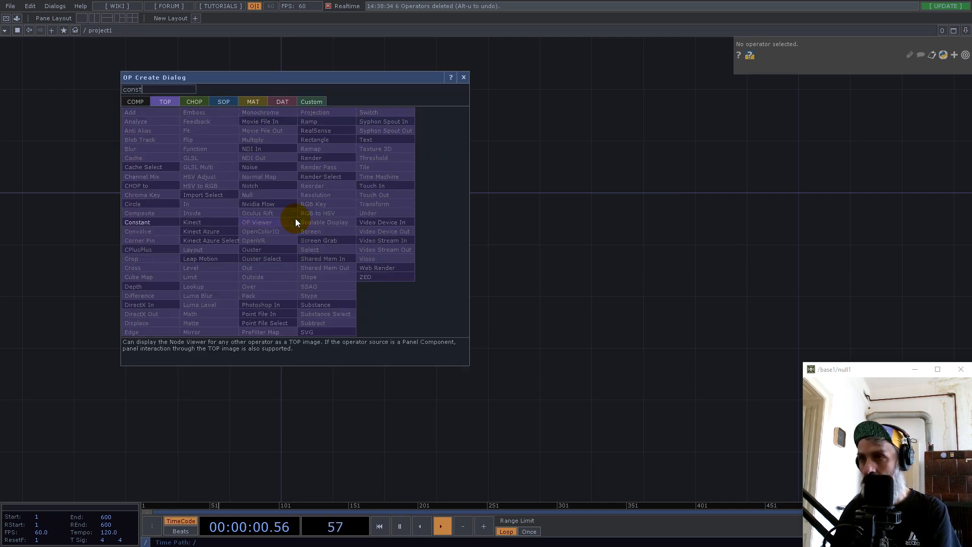
{"action": "left_click", "coordinate": [189, 104]}
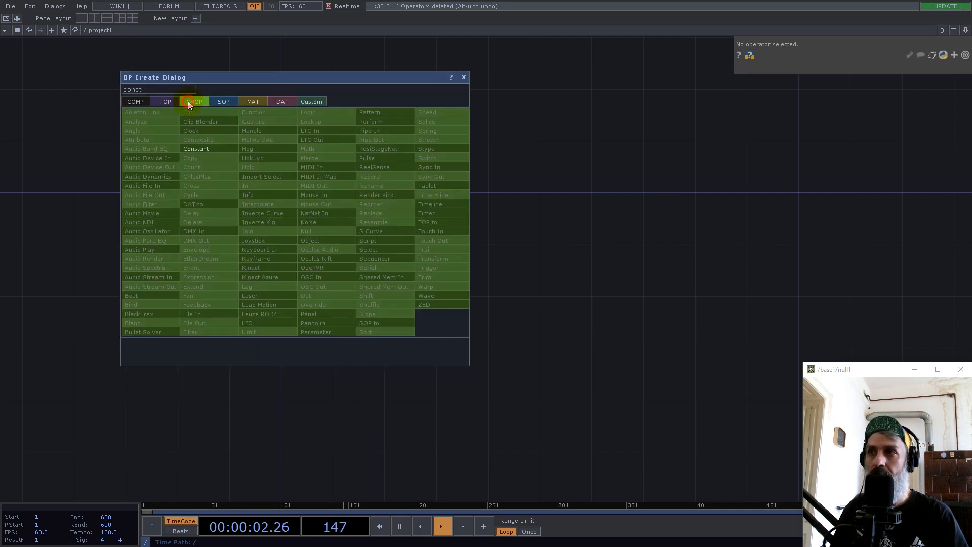
{"action": "left_click", "coordinate": [204, 148]}
{"action": "left_click", "coordinate": [319, 220]}
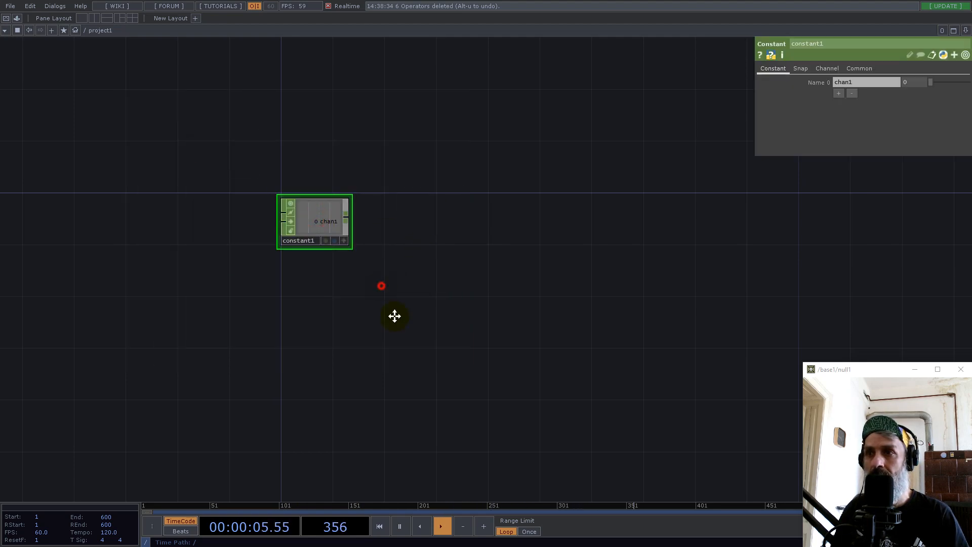
Name the Constant CHOP's channel "resolution" and set its value to 64
{"action": "left_click_drag", "start_coordinate": [395, 316], "coordinate": [430, 376]}
{"action": "scroll", "coordinate": [373, 335], "scroll_direction": "up", "scroll_amount": 5}
{"action": "left_click_drag", "start_coordinate": [344, 402], "coordinate": [369, 391]}
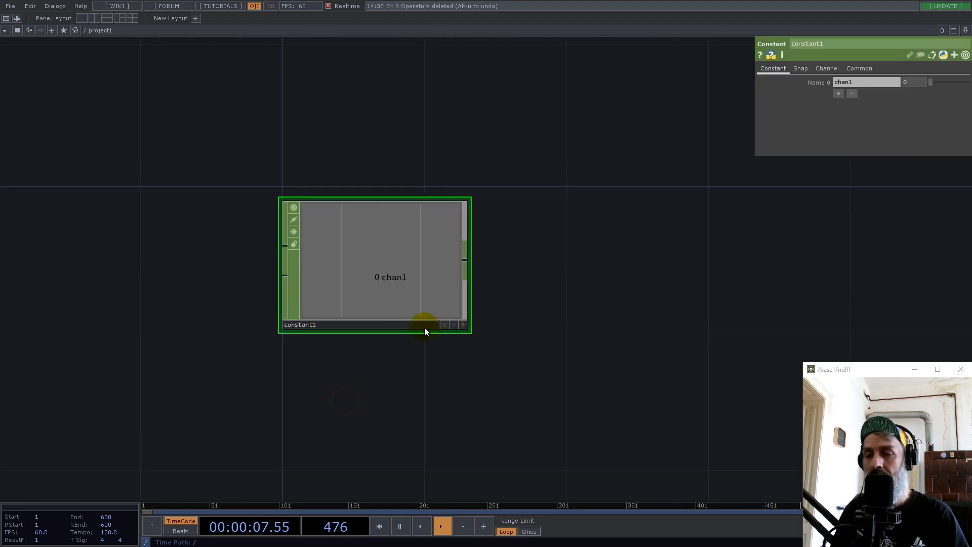
{"action": "left_click", "coordinate": [859, 84]}
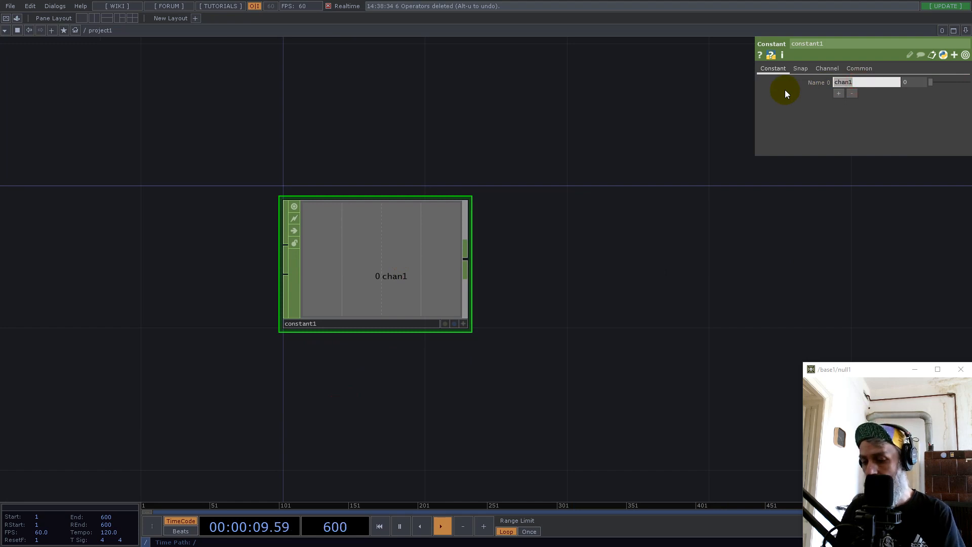
{"action": "type", "text": "resolutio"}
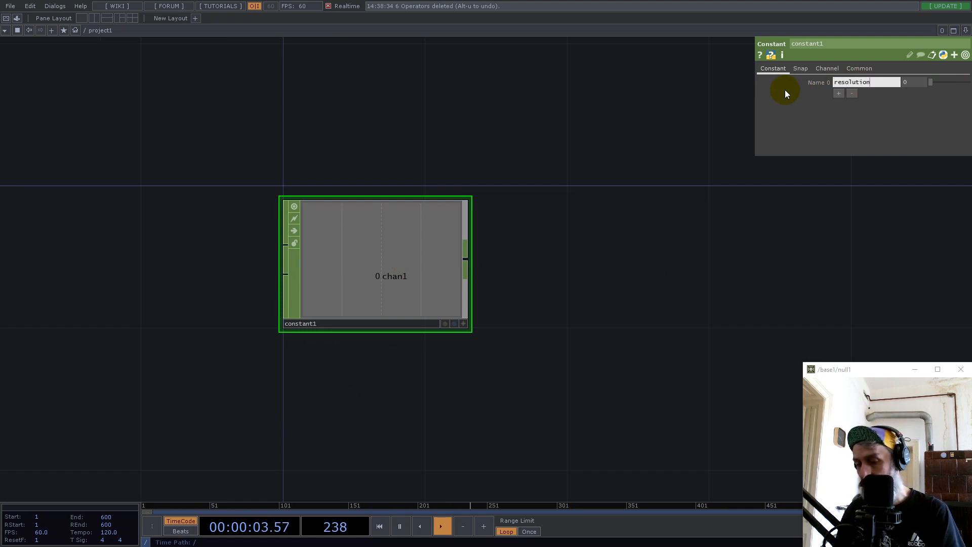
{"action": "type", "text": "n"}
{"action": "key", "text": "Return"}
{"action": "left_click", "coordinate": [916, 82]}
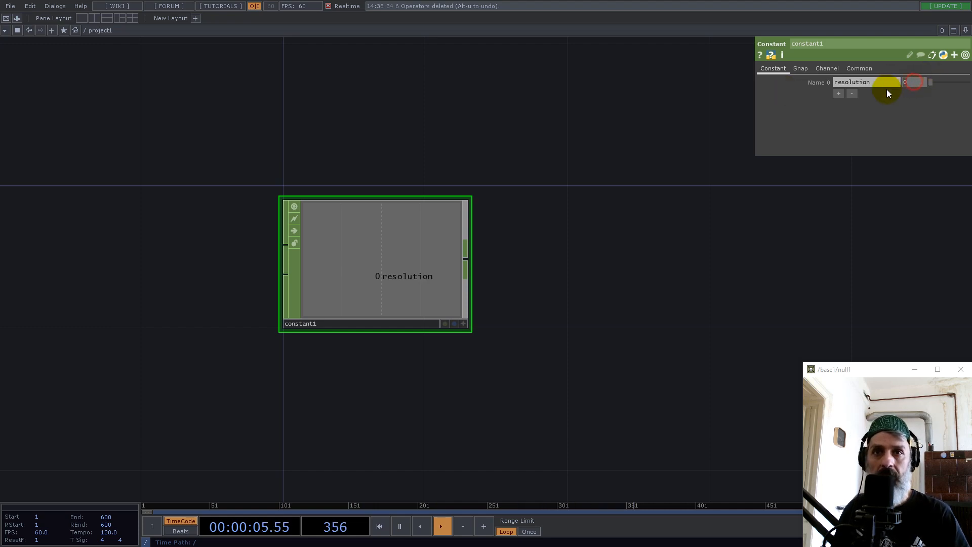
{"action": "type", "text": "64"}
{"action": "key", "text": "Return"}
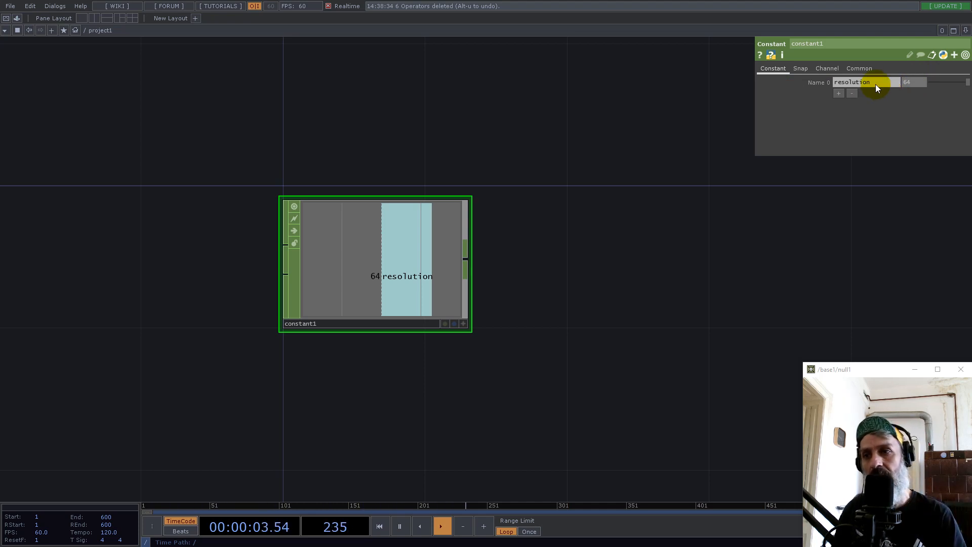
Add a Button component above the Constant CHOP and set its button type to Momentary
{"action": "scroll", "coordinate": [544, 228], "scroll_direction": "down", "scroll_amount": 3}
{"action": "left_click_drag", "start_coordinate": [436, 148], "coordinate": [427, 218]}
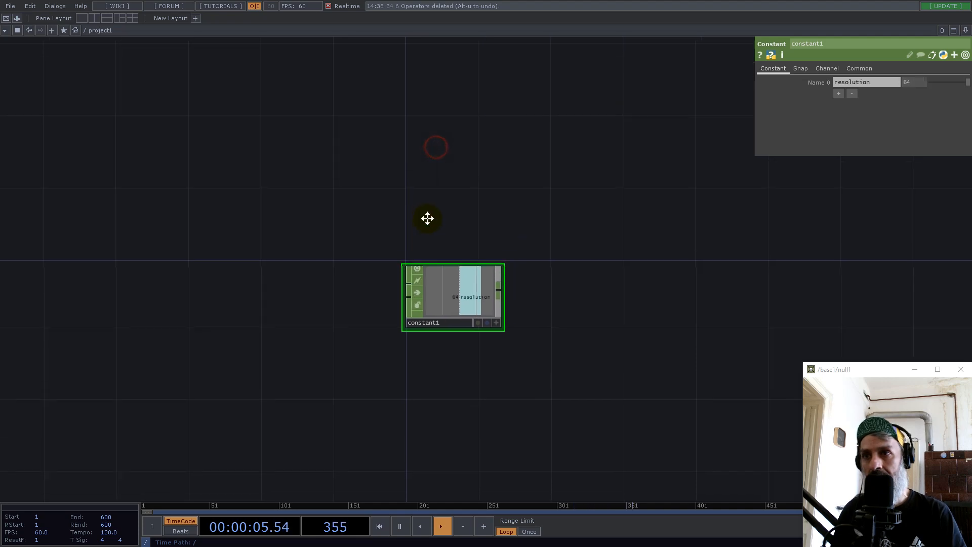
{"action": "key", "text": "Tab"}
{"action": "left_click", "coordinate": [155, 99]}
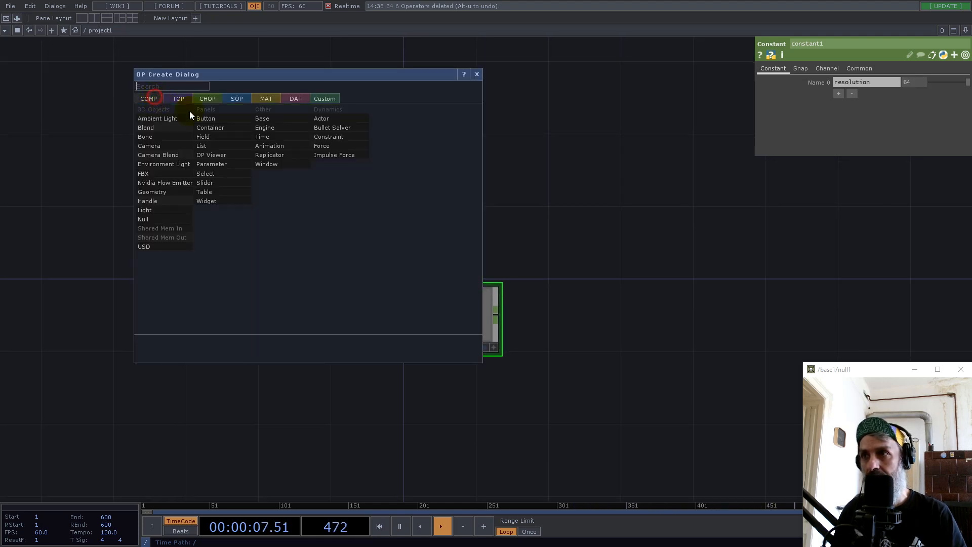
{"action": "type", "text": "bo"}
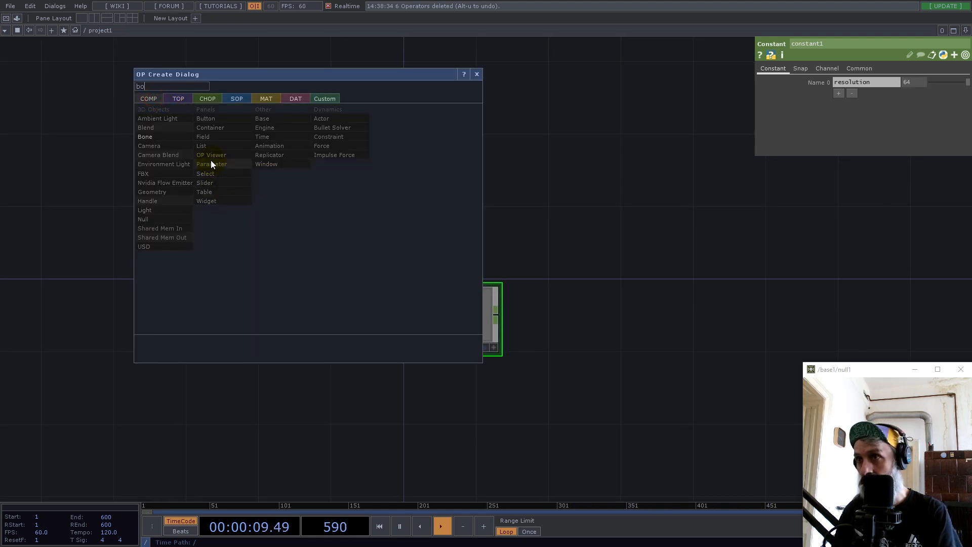
{"action": "left_click", "coordinate": [208, 122]}
{"action": "left_click", "coordinate": [357, 199]}
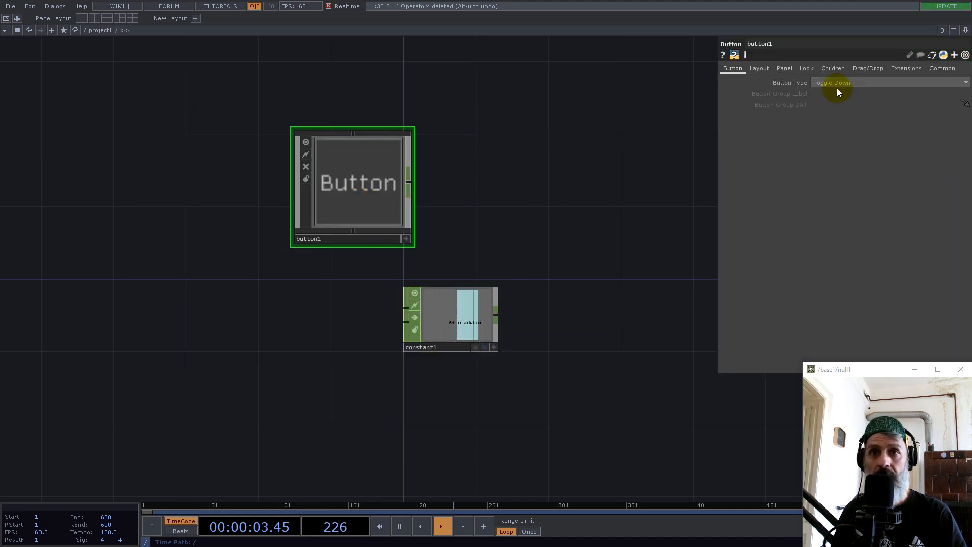
{"action": "left_click", "coordinate": [838, 92]}
{"action": "left_click", "coordinate": [831, 93]}
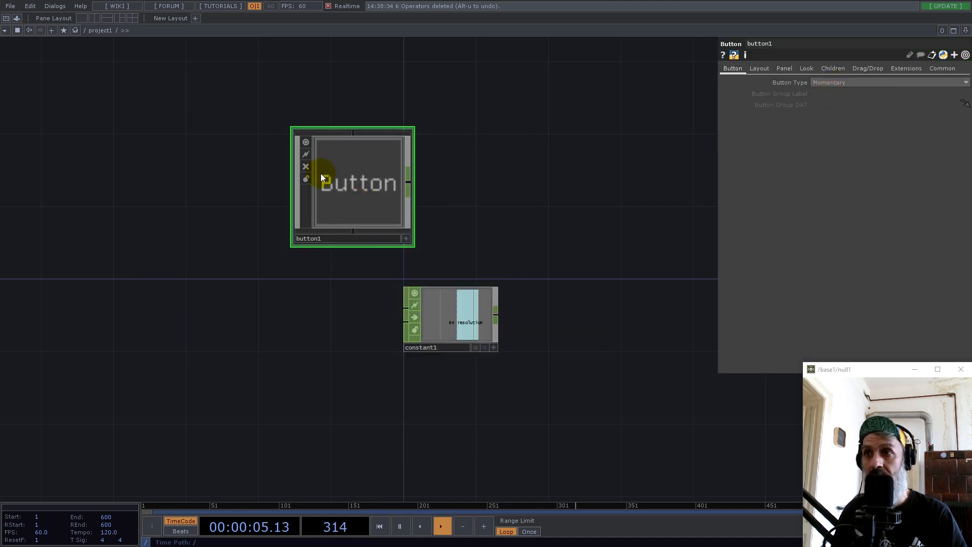
Inside the Button component, set the text of the bg Text TOP to "GO"
{"action": "double_click", "coordinate": [363, 186]}
{"action": "left_click", "coordinate": [433, 203]}
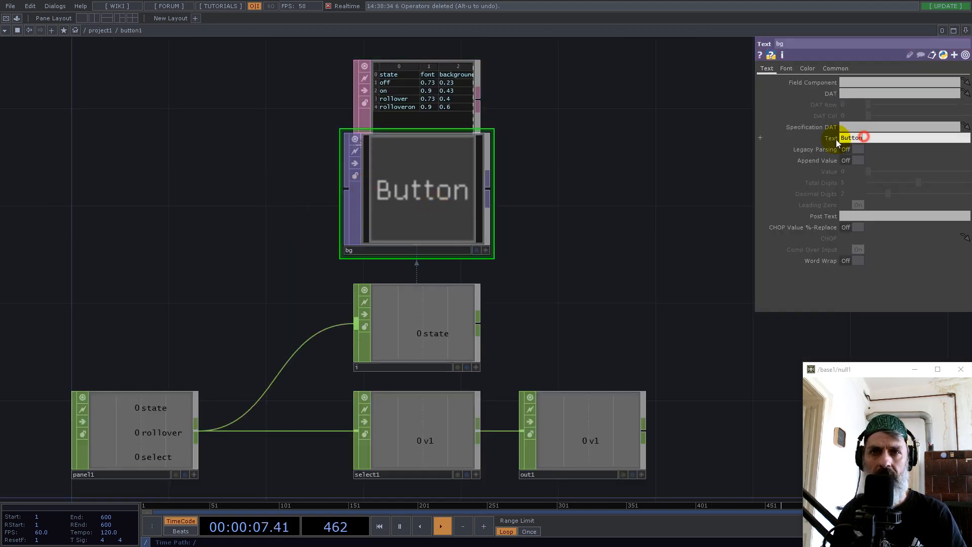
{"action": "type", "text": "GO"}
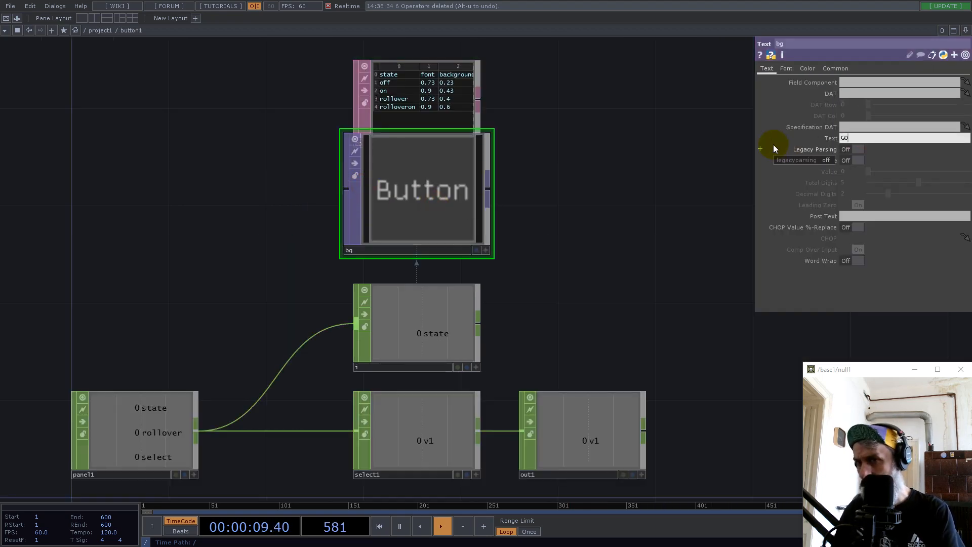
{"action": "key", "text": "Return"}
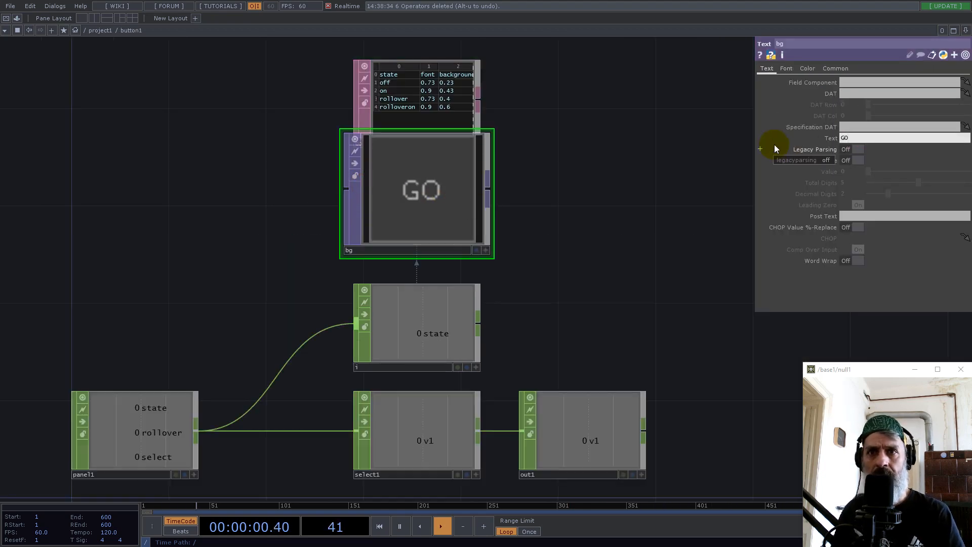
Set the bg Text TOP's background colour to dark green and return to the project1 network
{"action": "left_click", "coordinate": [808, 68]}
{"action": "left_click", "coordinate": [852, 115]}
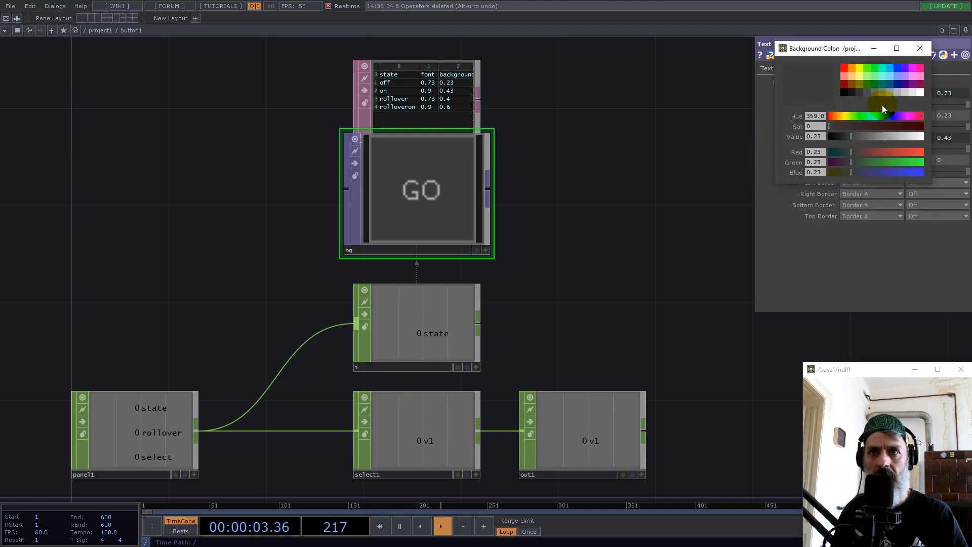
{"action": "left_click", "coordinate": [879, 86]}
{"action": "left_click", "coordinate": [920, 48]}
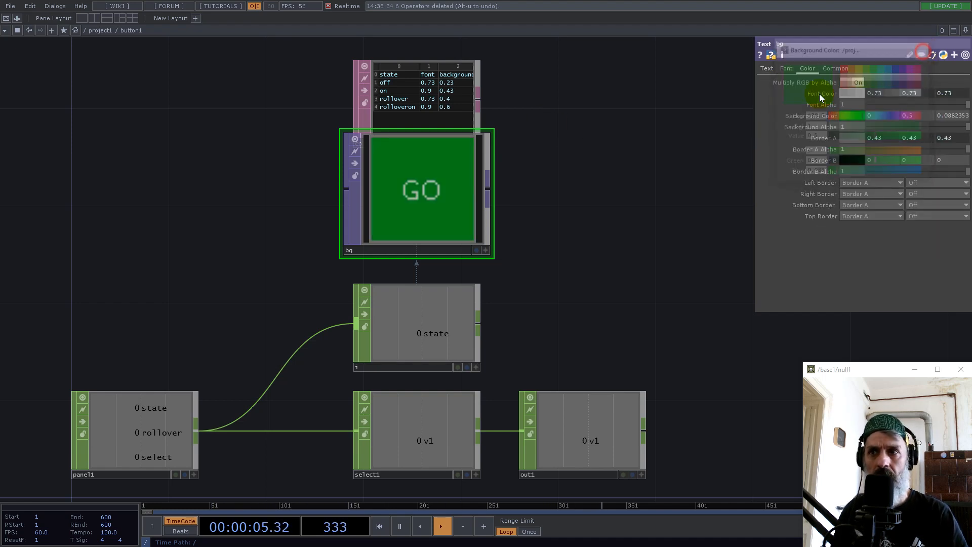
{"action": "scroll", "coordinate": [446, 307], "scroll_direction": "down", "scroll_amount": 3}
{"action": "scroll", "coordinate": [447, 307], "scroll_direction": "down", "scroll_amount": 4}
{"action": "scroll", "coordinate": [276, 339], "scroll_direction": "down", "scroll_amount": 3}
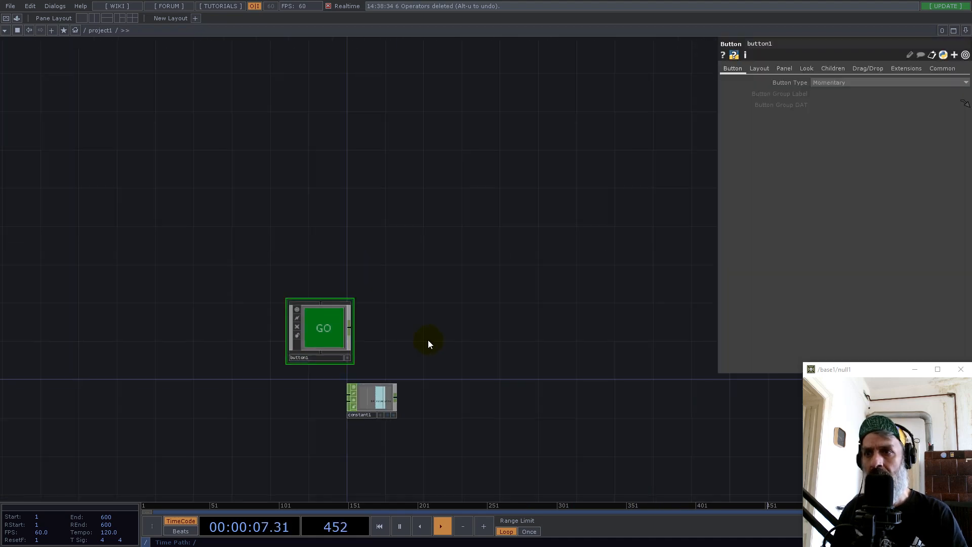
Add a Trail CHOP fed by the GO button's output
{"action": "scroll", "coordinate": [358, 333], "scroll_direction": "up", "scroll_amount": 4}
{"action": "right_click", "coordinate": [351, 329]}
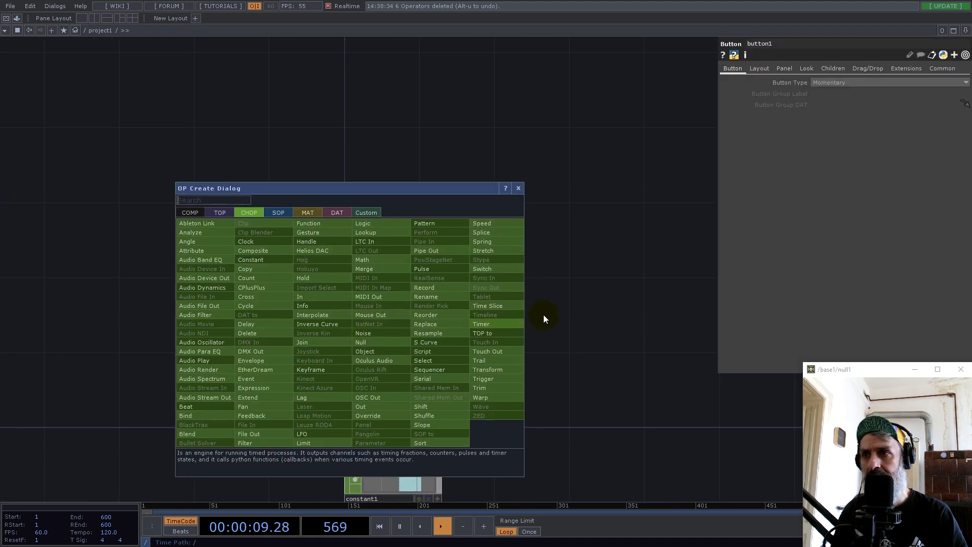
{"action": "type", "text": "trai"}
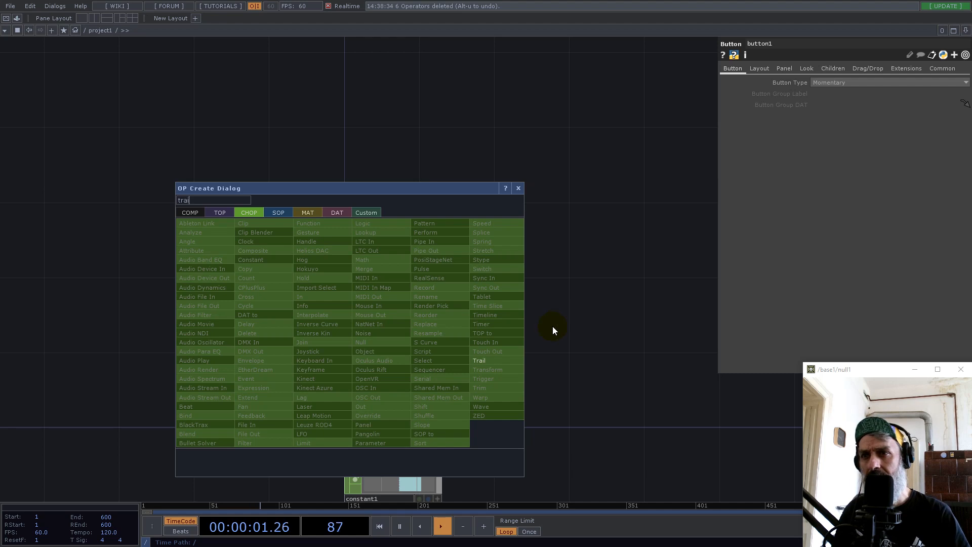
{"action": "left_click", "coordinate": [490, 359]}
{"action": "left_click", "coordinate": [569, 313]}
Open the Trail CHOP's viewer in a floating window and place it beside the node
{"action": "right_click", "coordinate": [573, 310]}
{"action": "left_click", "coordinate": [587, 311]}
{"action": "left_click_drag", "start_coordinate": [601, 227], "coordinate": [728, 228]}
Make the GO button's viewer interactive and fire the button repeatedly to check its signal in the Trail window
{"action": "left_click", "coordinate": [290, 363]}
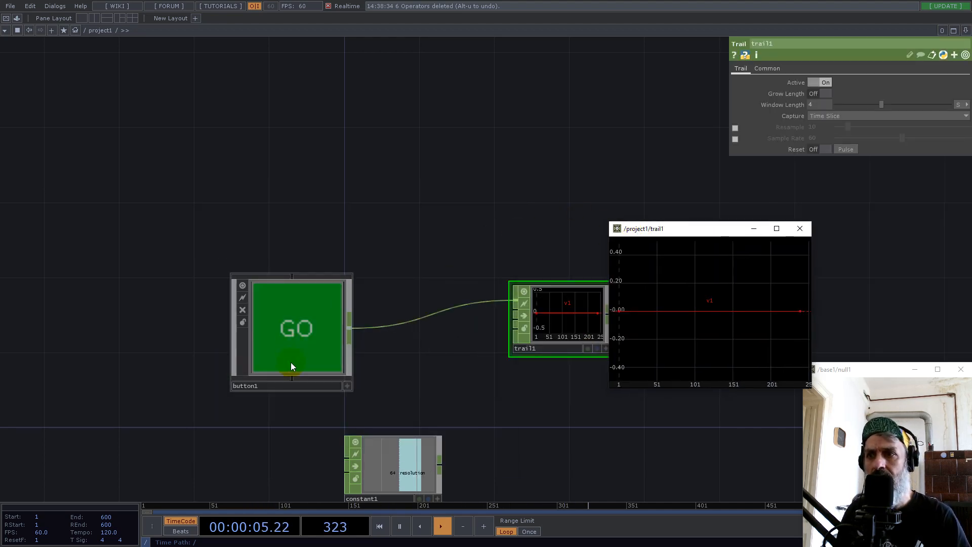
{"action": "left_click", "coordinate": [348, 386]}
{"action": "left_click", "coordinate": [296, 340]}
{"action": "left_click", "coordinate": [296, 340]}
{"action": "left_click", "coordinate": [296, 340]}
{"action": "left_click", "coordinate": [296, 341]}
{"action": "left_click", "coordinate": [296, 341]}
{"action": "left_click", "coordinate": [295, 340]}
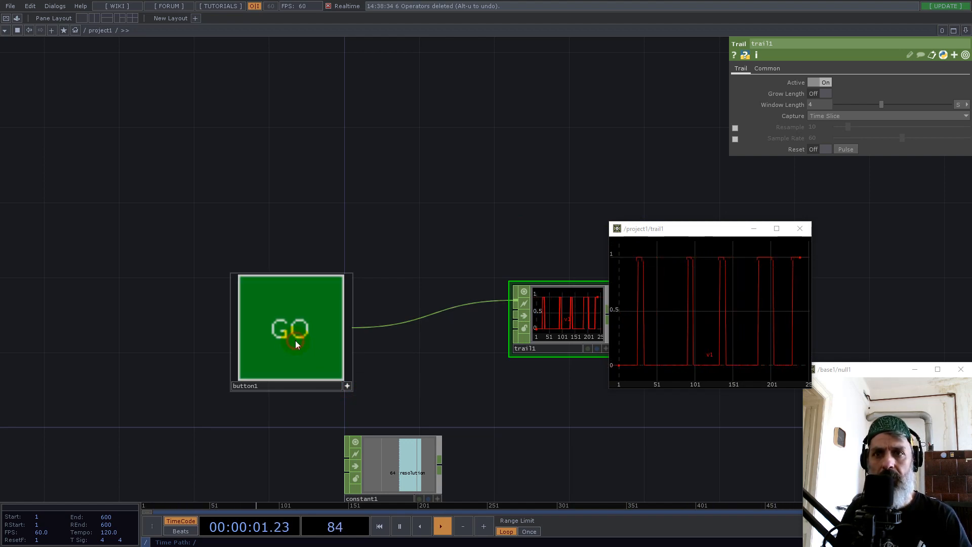
{"action": "left_click", "coordinate": [296, 340]}
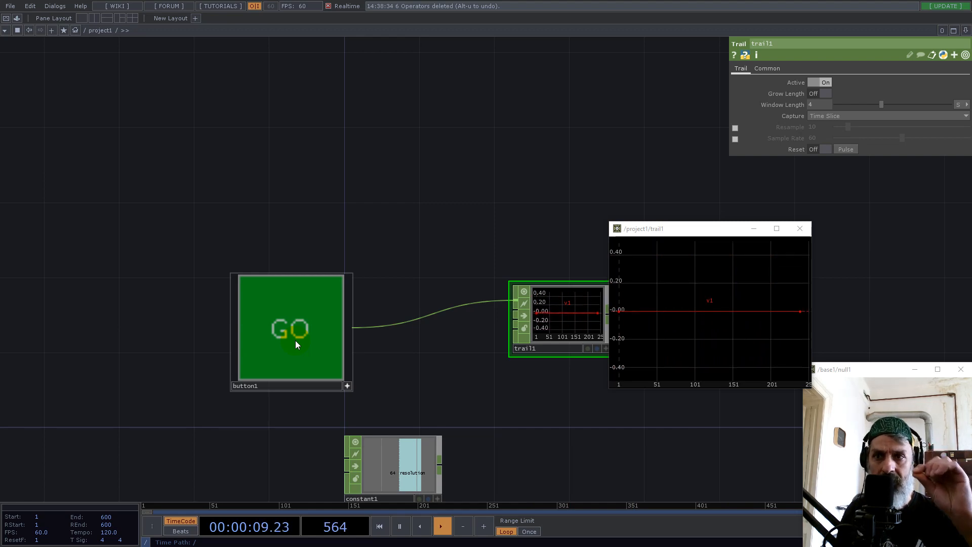
Insert a Trigger CHOP on the connection between the GO button and the Trail CHOP
{"action": "right_click", "coordinate": [402, 319]}
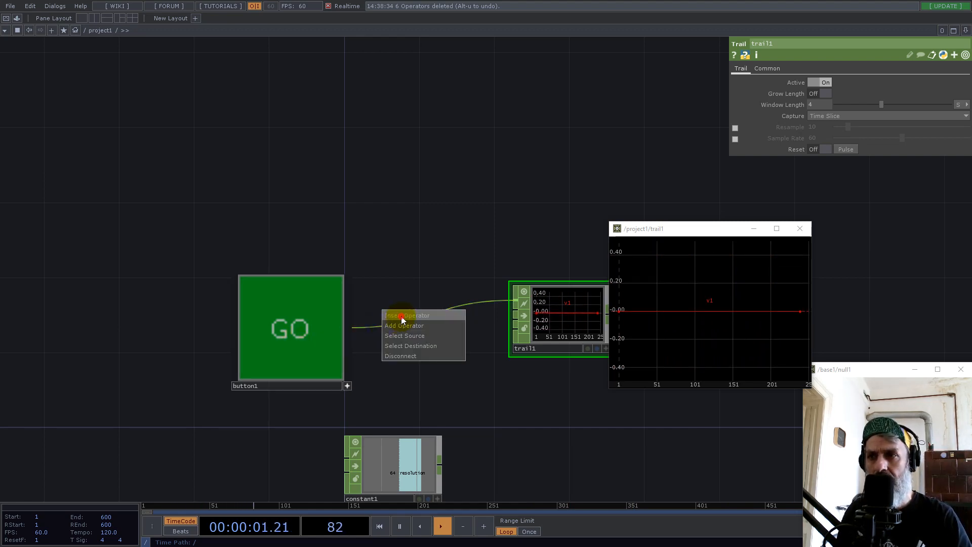
{"action": "left_click", "coordinate": [402, 317]}
{"action": "type", "text": "tri"}
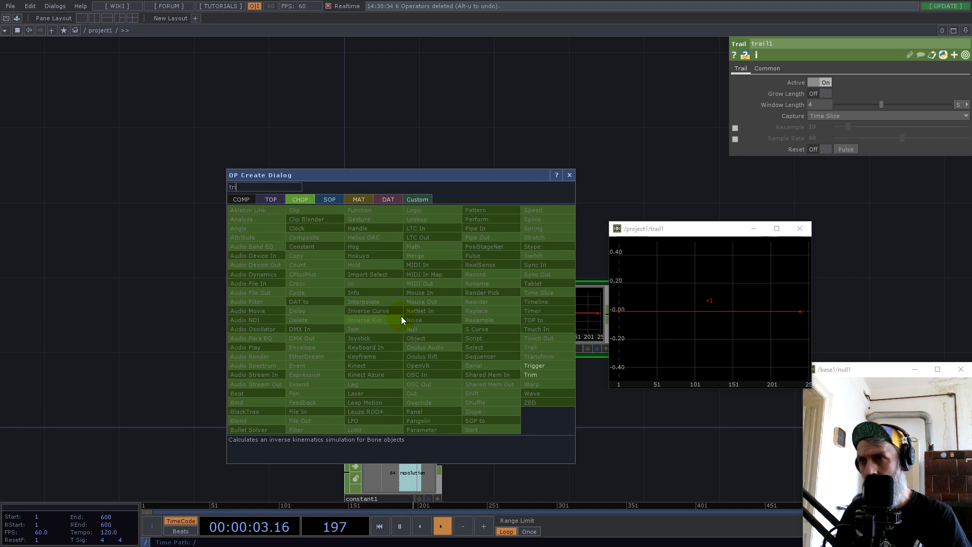
{"action": "left_click", "coordinate": [557, 365]}
{"action": "left_click", "coordinate": [420, 331]}
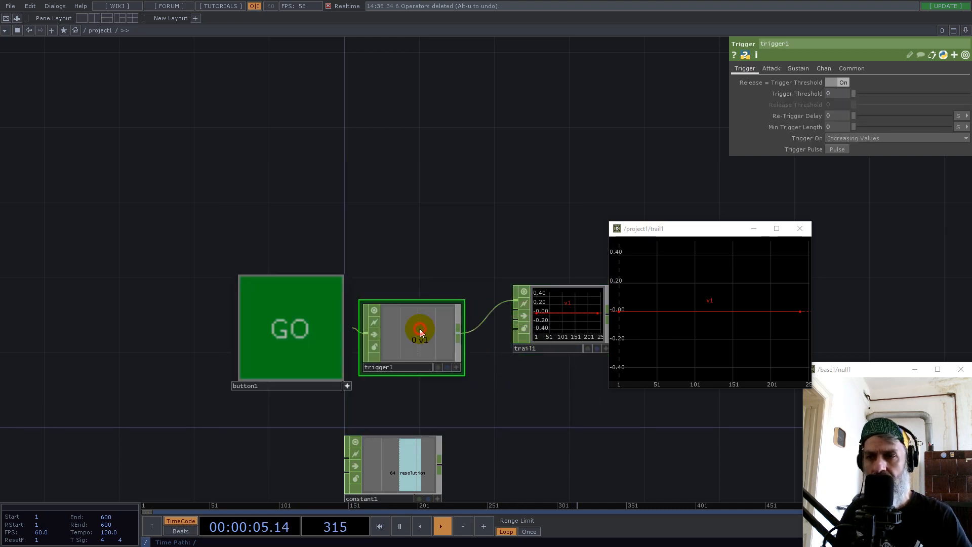
Move the Trigger CHOP slightly closer to the Trail CHOP and fire the GO button to check the triggered signal
{"action": "left_click_drag", "start_coordinate": [421, 330], "coordinate": [440, 331]}
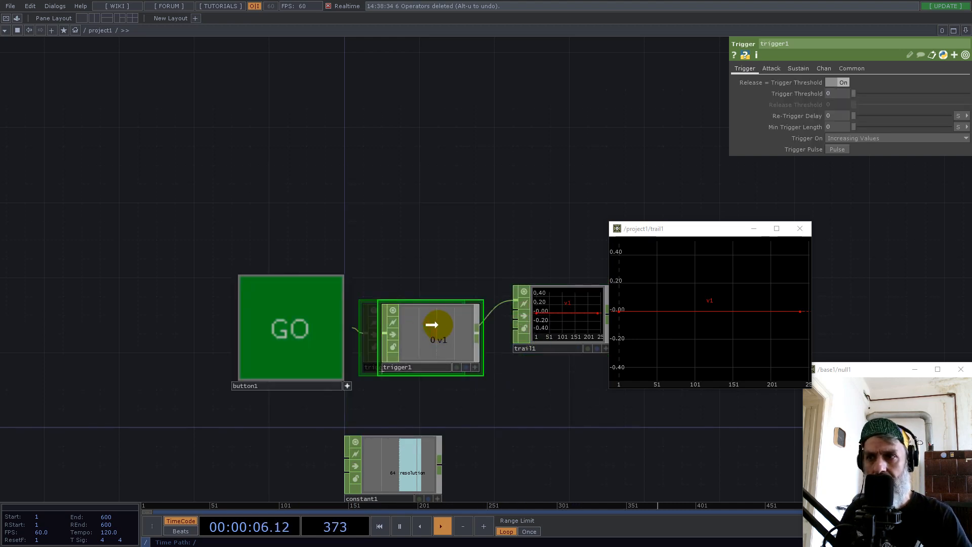
{"action": "left_click", "coordinate": [312, 334]}
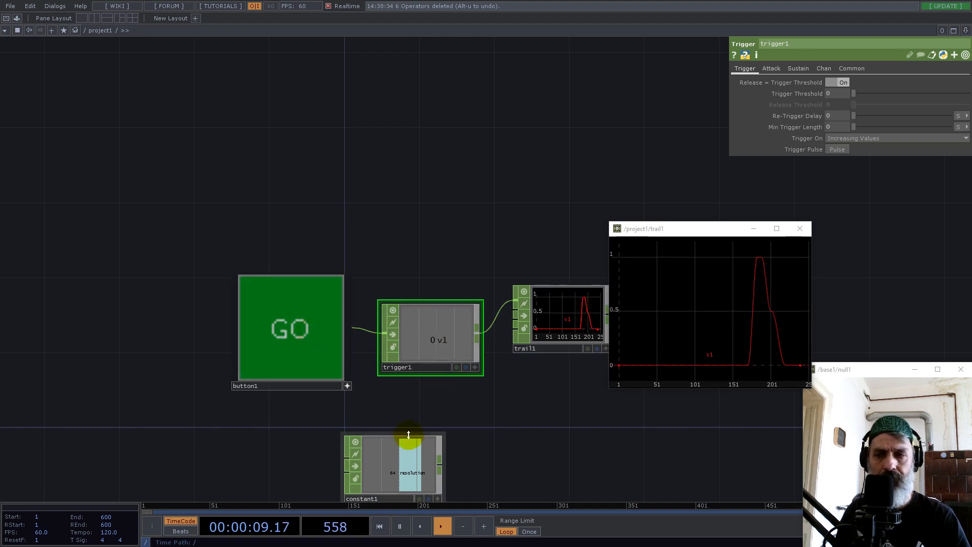
{"action": "left_click_drag", "start_coordinate": [440, 179], "coordinate": [284, 147]}
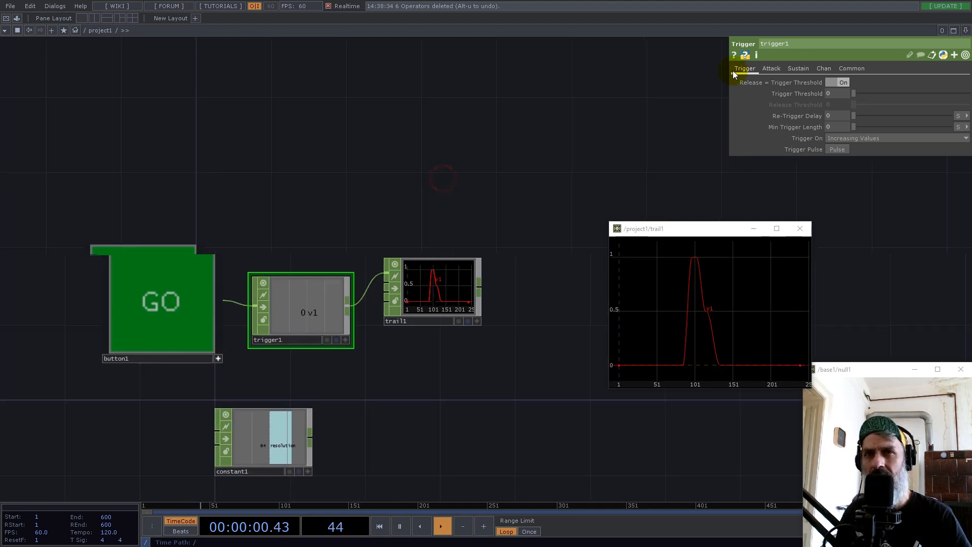
Set the Trigger CHOP's Attack Length and Peak Length to 0
{"action": "left_click", "coordinate": [779, 70]}
{"action": "type", "text": "0"}
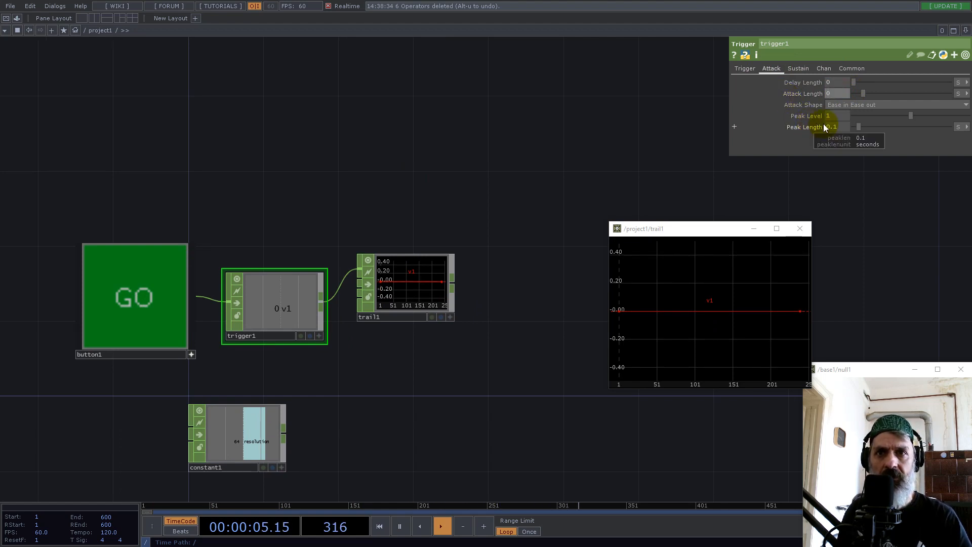
{"action": "left_click", "coordinate": [840, 126]}
{"action": "type", "text": "0"}
{"action": "key", "text": "Return"}
Set the Trigger CHOP's Decay Length, Sustain Level and Release Length to 0, and fire the GO button to check the pulse
{"action": "left_click", "coordinate": [797, 68]}
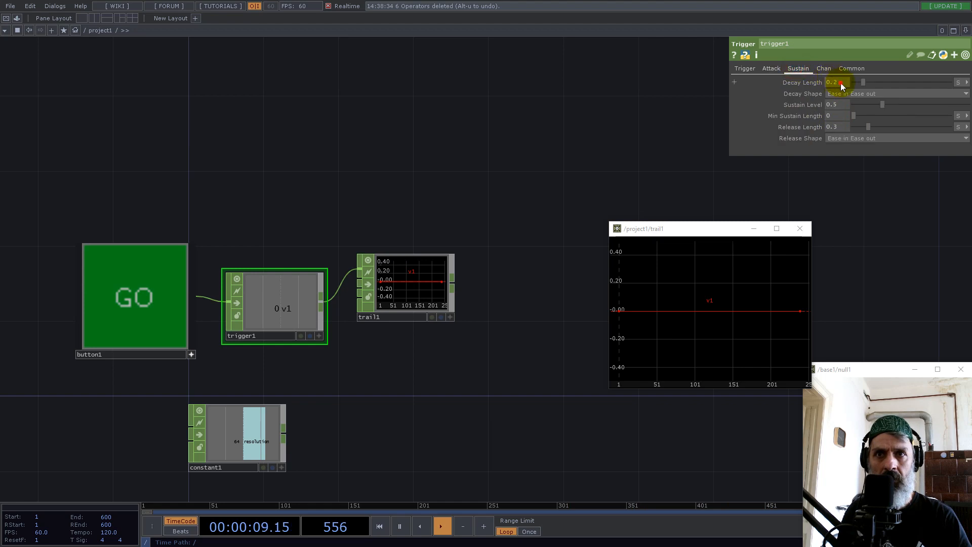
{"action": "type", "text": "0"}
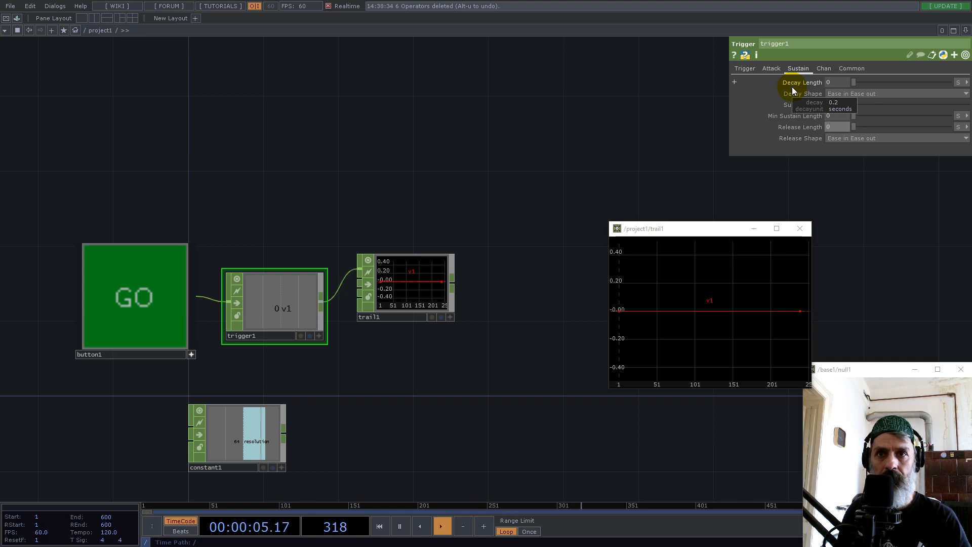
{"action": "left_click", "coordinate": [153, 336]}
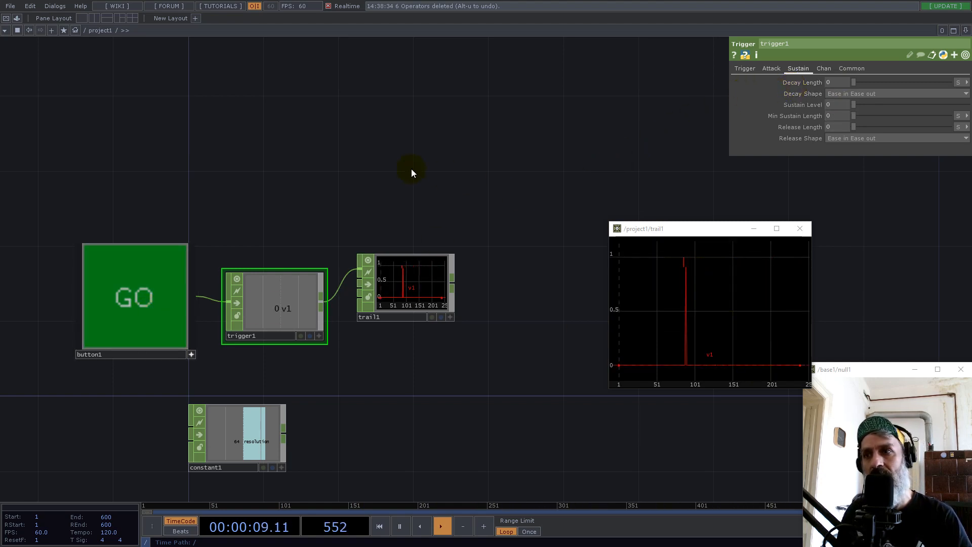
Move the Trail CHOP farther from the Trigger CHOP and insert a Timer CHOP on the connection between them
{"action": "left_click_drag", "start_coordinate": [411, 170], "coordinate": [409, 138]}
{"action": "left_click_drag", "start_coordinate": [399, 237], "coordinate": [644, 162]}
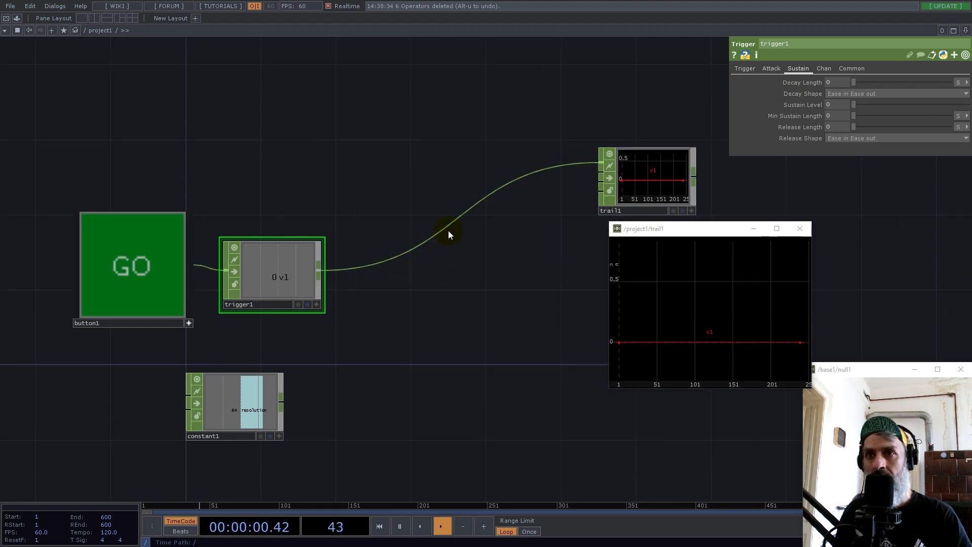
{"action": "right_click", "coordinate": [365, 267]}
{"action": "left_click", "coordinate": [378, 252]}
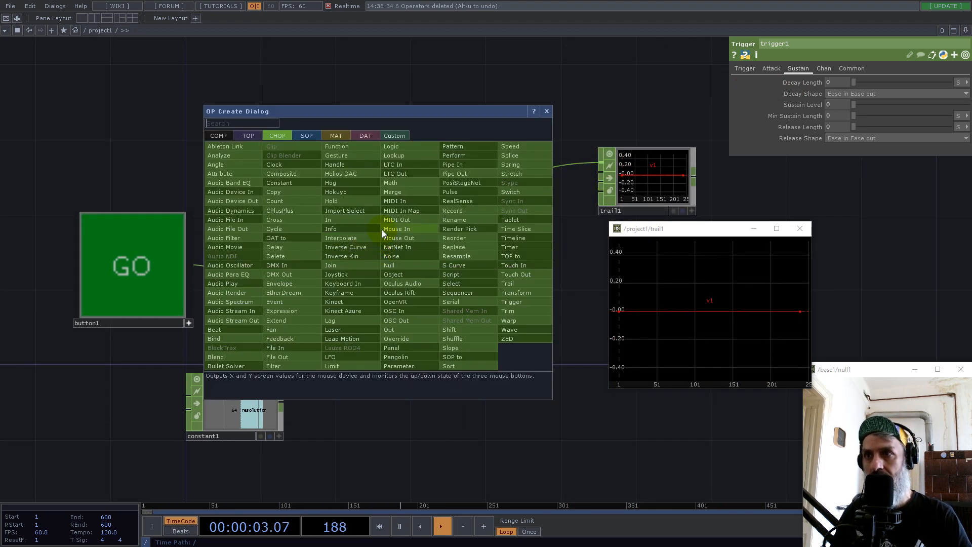
{"action": "type", "text": "t"}
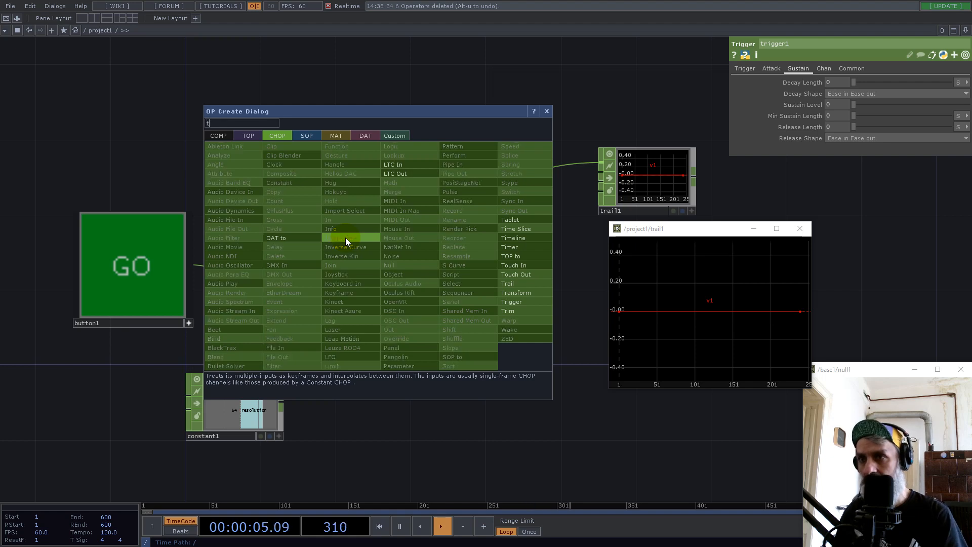
{"action": "left_click", "coordinate": [525, 247]}
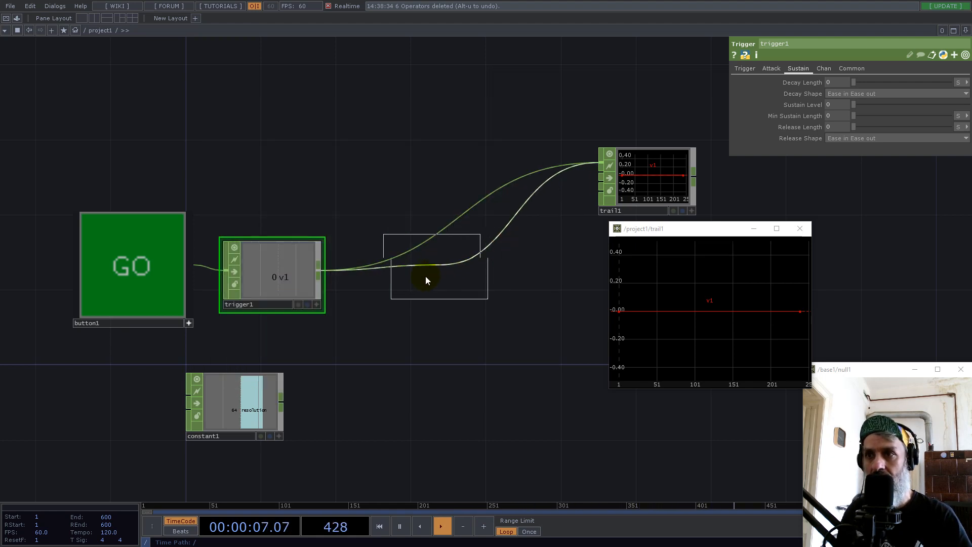
{"action": "left_click", "coordinate": [408, 271]}
Rewire the Trigger CHOP's output from the Timer CHOP's first input to its second input
{"action": "scroll", "coordinate": [355, 268], "scroll_direction": "up", "scroll_amount": 5}
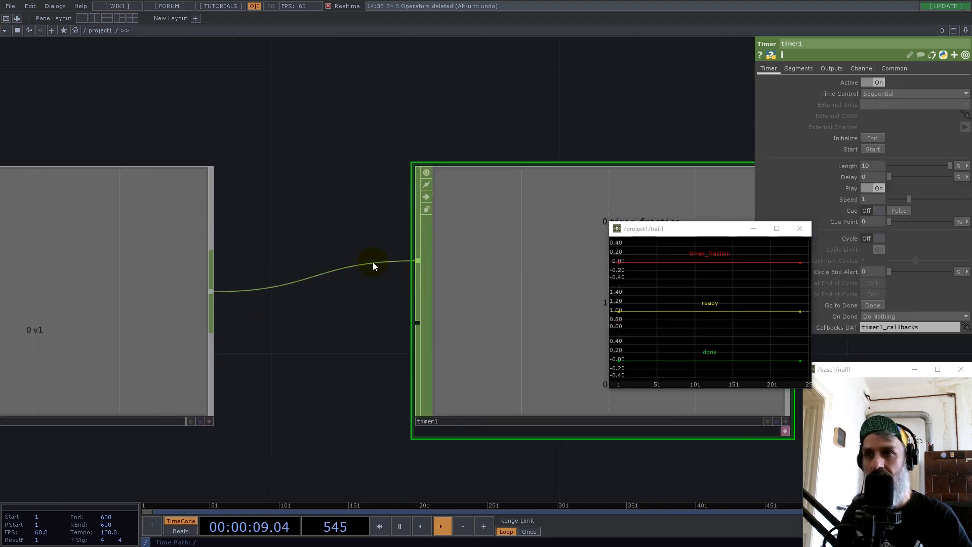
{"action": "left_click_drag", "start_coordinate": [420, 324], "coordinate": [389, 269]}
{"action": "left_click_drag", "start_coordinate": [345, 202], "coordinate": [226, 210]}
{"action": "scroll", "coordinate": [226, 210], "scroll_direction": "down", "scroll_amount": 5}
Set the Timer CHOP's Length to 1 and its On Done option to Re-Initialize
{"action": "left_click_drag", "start_coordinate": [352, 242], "coordinate": [299, 234]}
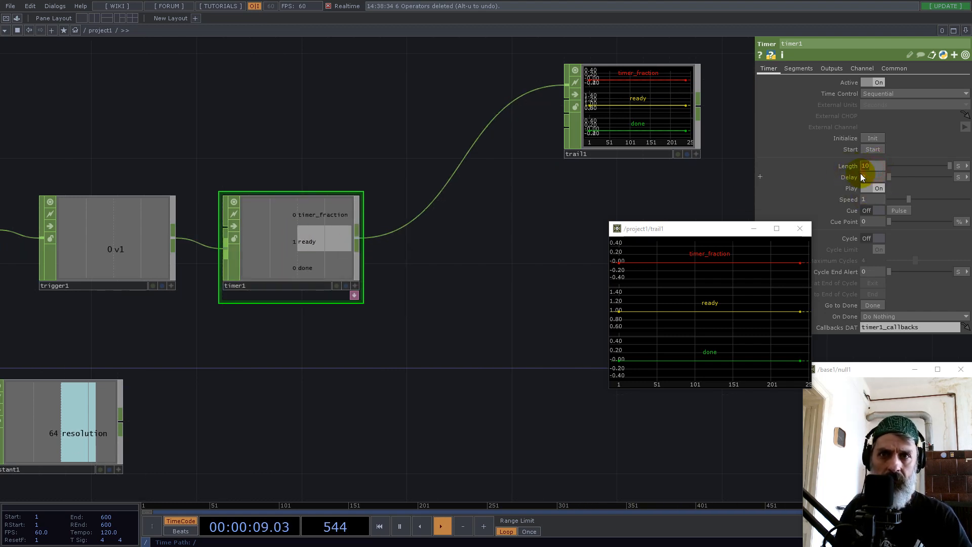
{"action": "type", "text": "1"}
{"action": "key", "text": "Return"}
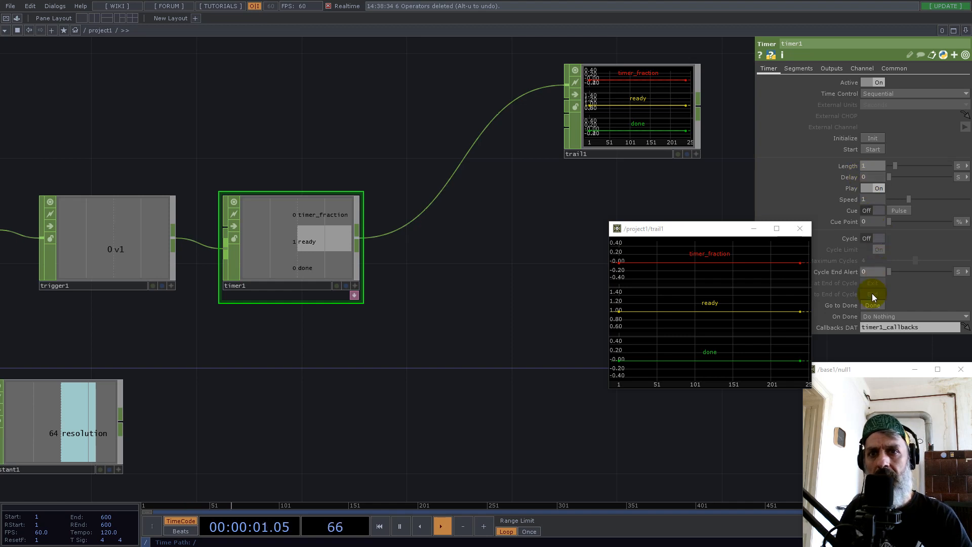
{"action": "left_click", "coordinate": [863, 318]}
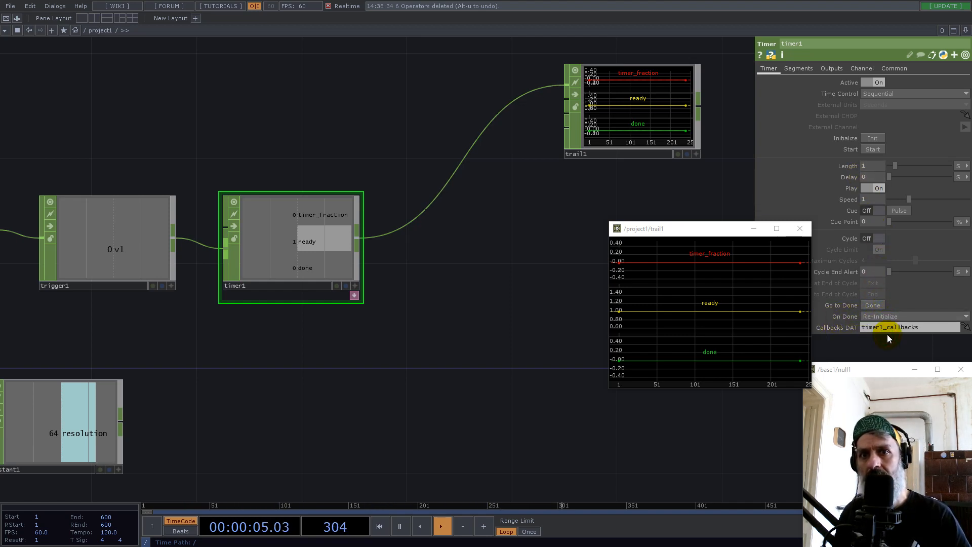
Fire the GO button several times to check the Timer's timer_fraction, ready and done channels in the Trail window
{"action": "scroll", "coordinate": [510, 336], "scroll_direction": "down", "scroll_amount": 4}
{"action": "left_click", "coordinate": [218, 284]}
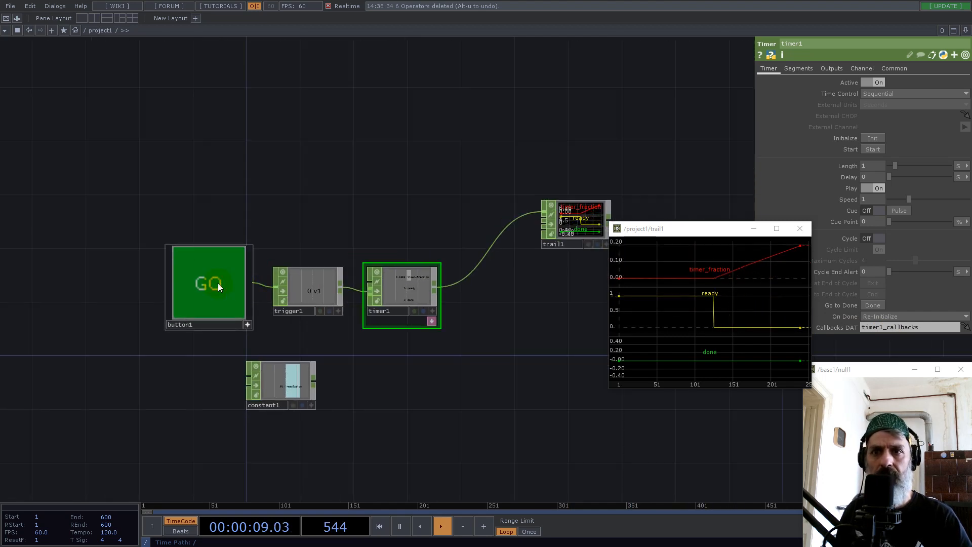
{"action": "left_click", "coordinate": [217, 284]}
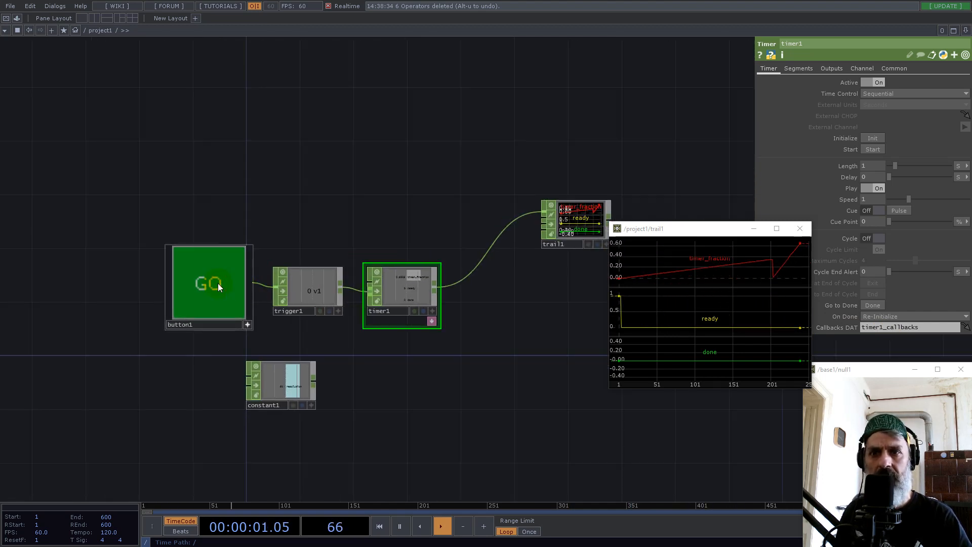
{"action": "left_click", "coordinate": [218, 283]}
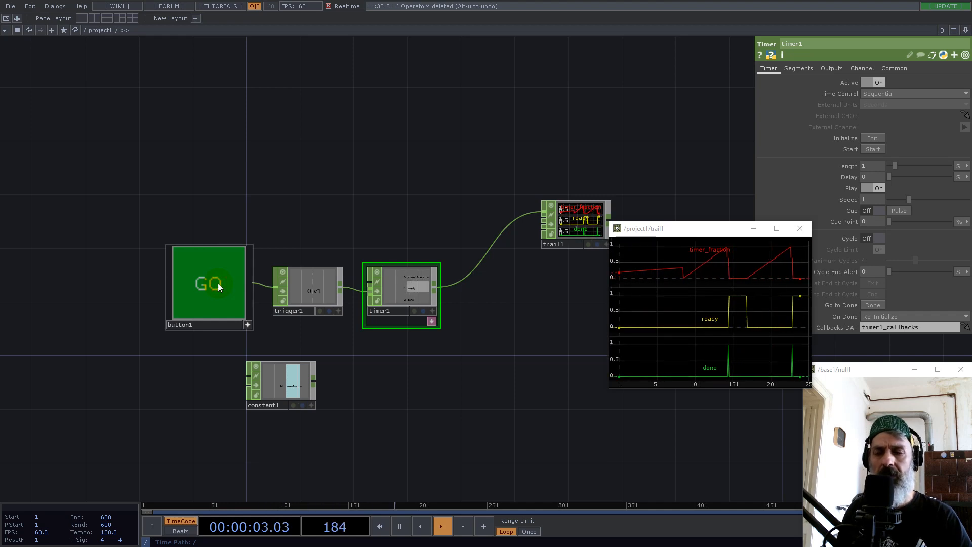
{"action": "left_click", "coordinate": [218, 283]}
{"action": "left_click", "coordinate": [218, 283]}
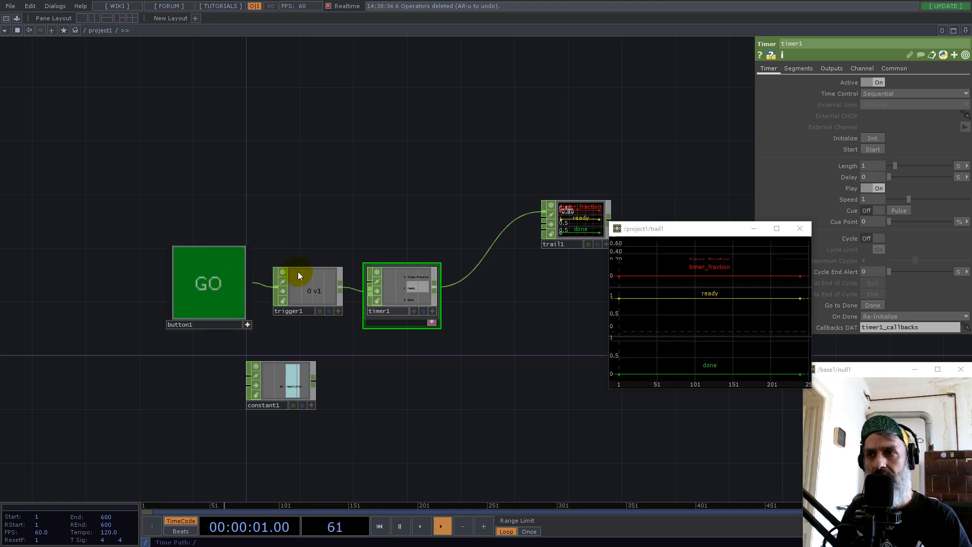
Drive the GO button's Enable parameter with a CHOP reference to the Timer's ready channel, and fire the button to test it
{"action": "scroll", "coordinate": [334, 253], "scroll_direction": "up", "scroll_amount": 5}
{"action": "left_click", "coordinate": [531, 378]}
{"action": "left_click_drag", "start_coordinate": [469, 341], "coordinate": [131, 403]}
{"action": "left_click", "coordinate": [783, 69]}
{"action": "left_click_drag", "start_coordinate": [822, 94], "coordinate": [823, 94]}
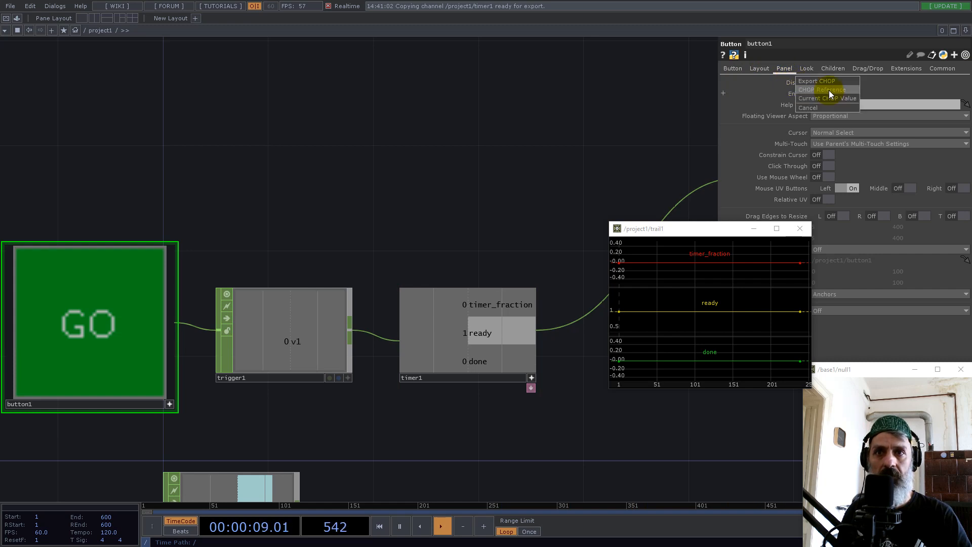
{"action": "left_click", "coordinate": [831, 90]}
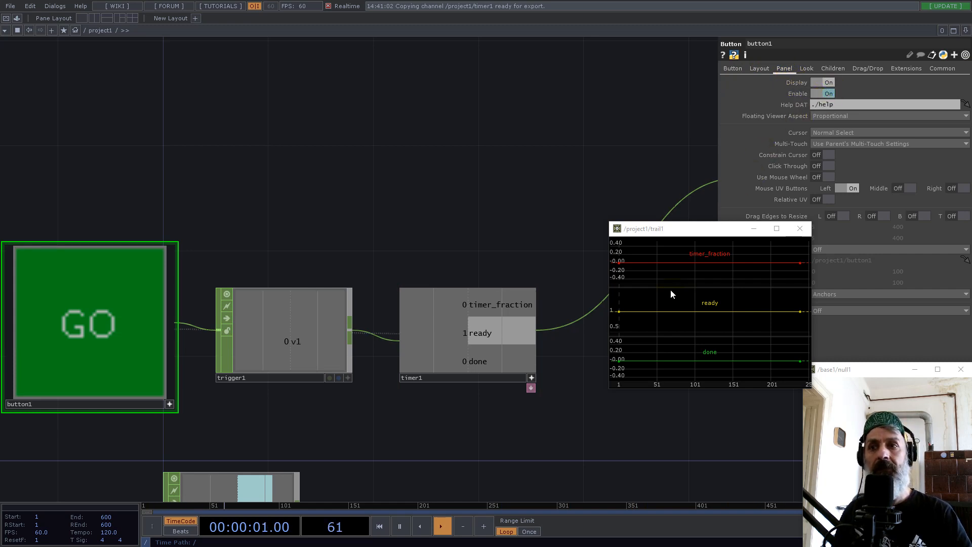
{"action": "left_click", "coordinate": [114, 344]}
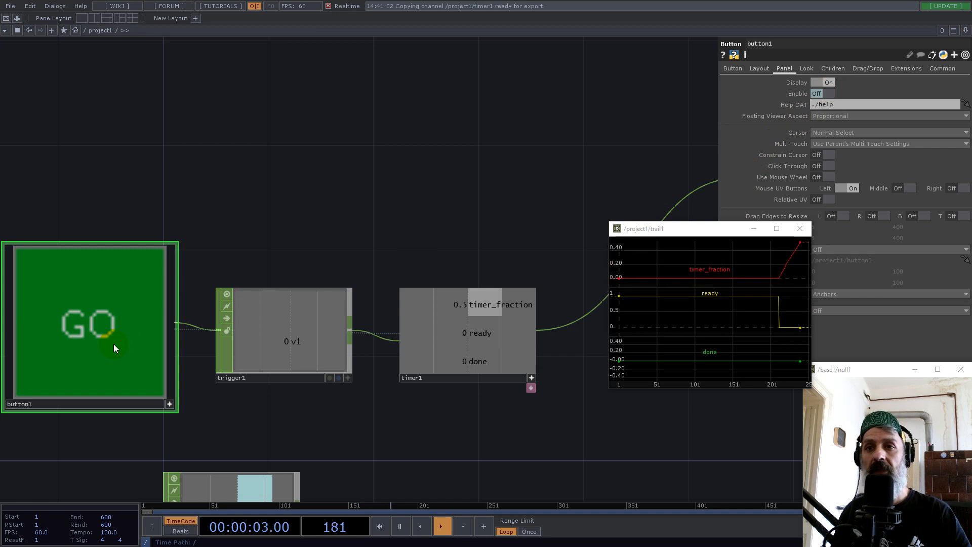
{"action": "left_click", "coordinate": [111, 344]}
Turn off the Timer CHOP's interactive viewer and move the resolution Constant CHOP directly below the Trigger CHOP
{"action": "left_click_drag", "start_coordinate": [347, 106], "coordinate": [346, 100]}
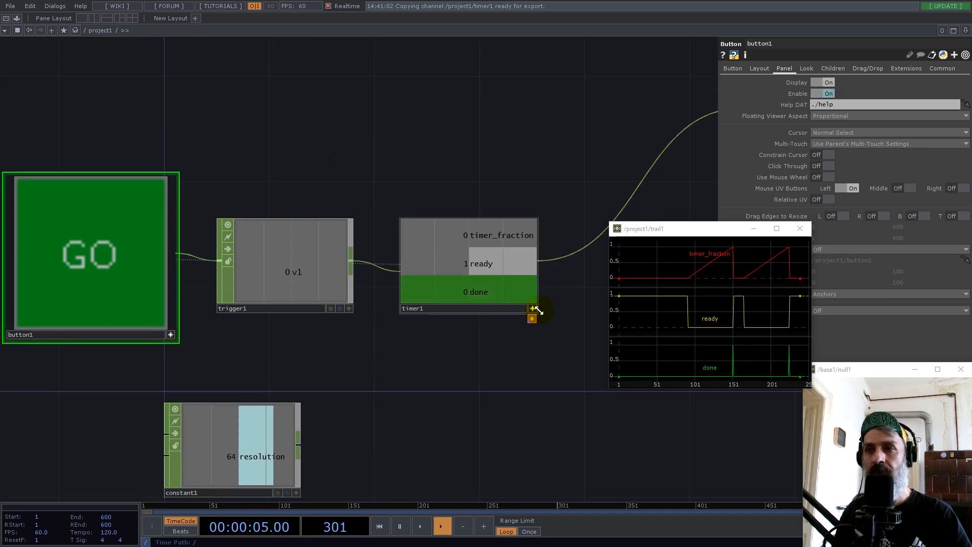
{"action": "left_click", "coordinate": [533, 308]}
{"action": "left_click_drag", "start_coordinate": [238, 453], "coordinate": [289, 374]}
{"action": "left_click_drag", "start_coordinate": [495, 406], "coordinate": [360, 299]}
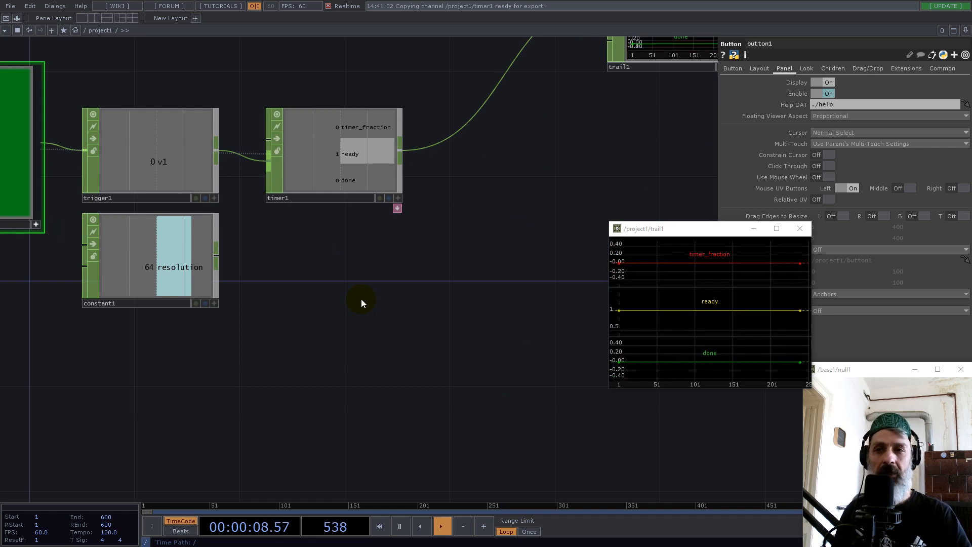
{"action": "left_click_drag", "start_coordinate": [411, 351], "coordinate": [485, 391]}
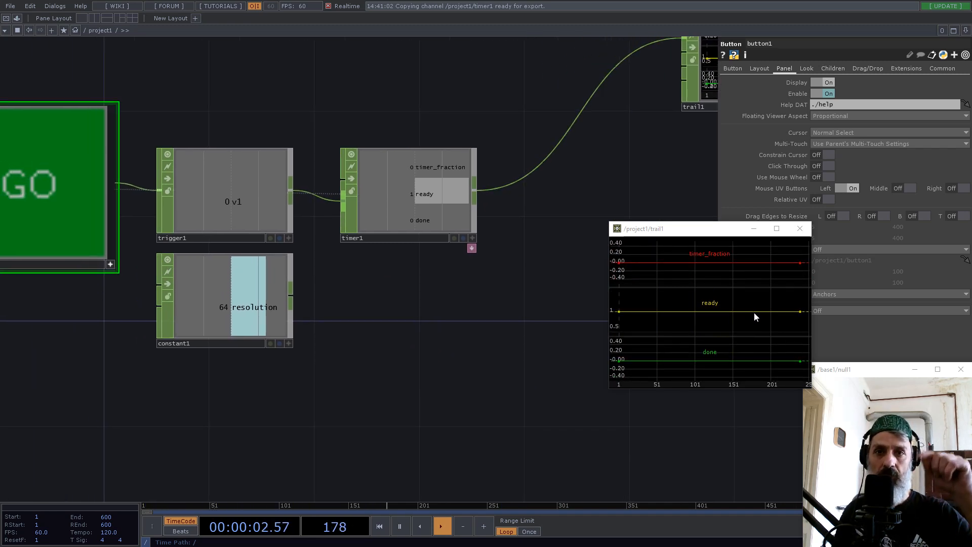
{"action": "left_click", "coordinate": [47, 177]}
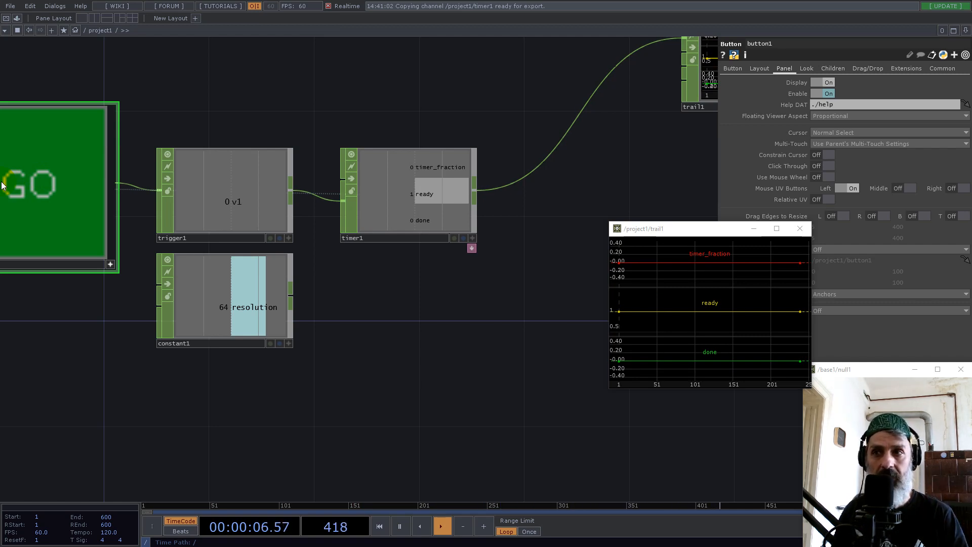
Add a CHOP Execute DAT from the Timer CHOP's output and place it directly below the Timer
{"action": "scroll", "coordinate": [340, 312], "scroll_direction": "up", "scroll_amount": 2}
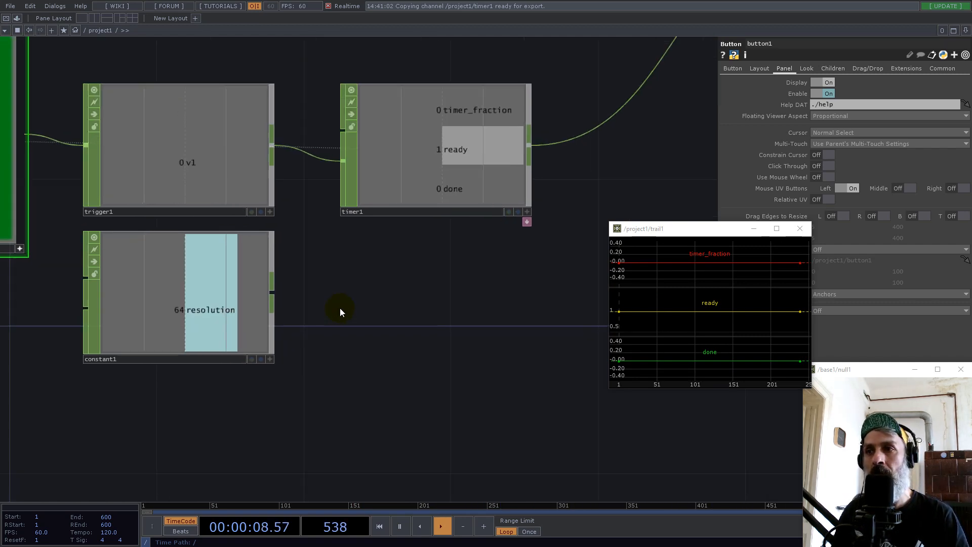
{"action": "left_click_drag", "start_coordinate": [406, 284], "coordinate": [347, 300]}
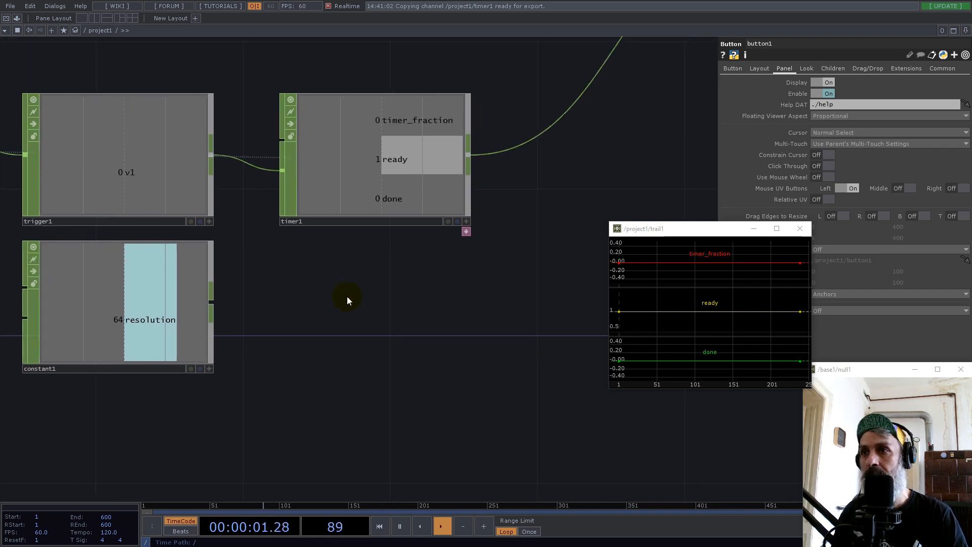
{"action": "right_click", "coordinate": [469, 157]}
{"action": "left_click", "coordinate": [456, 40]}
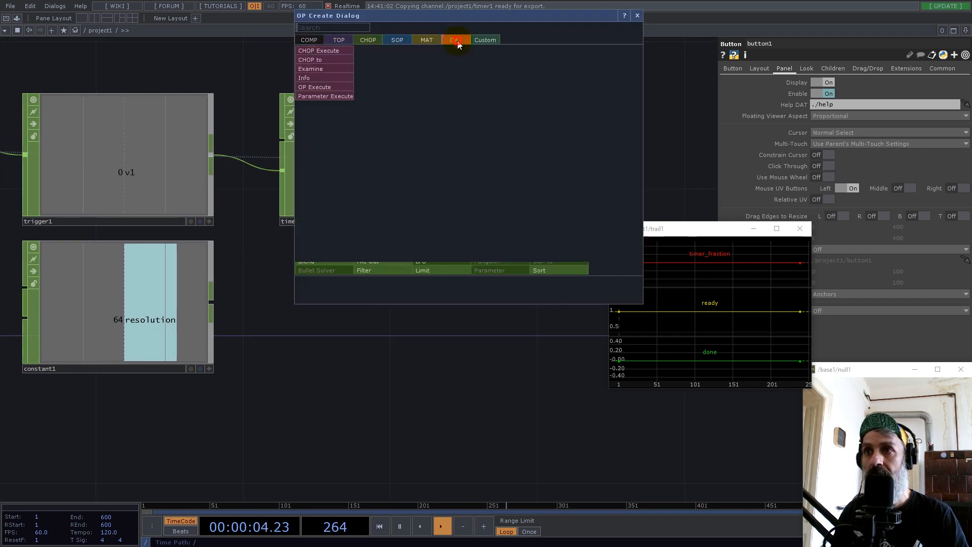
{"action": "left_click", "coordinate": [323, 57]}
{"action": "left_click", "coordinate": [365, 320]}
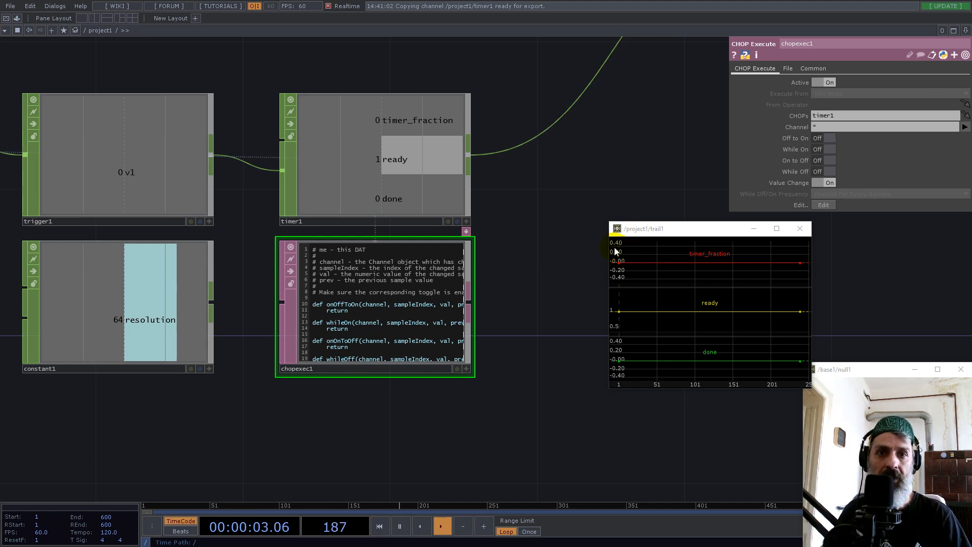
Close the floating Trail window and make the CHOP Execute DAT's viewer interactive for code editing
{"action": "scroll", "coordinate": [332, 326], "scroll_direction": "up", "scroll_amount": 5}
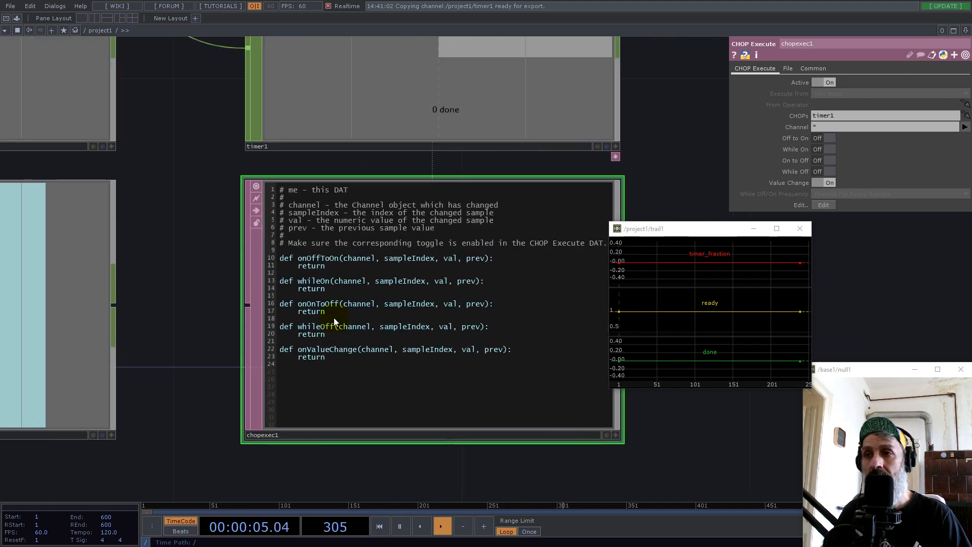
{"action": "left_click", "coordinate": [800, 228]}
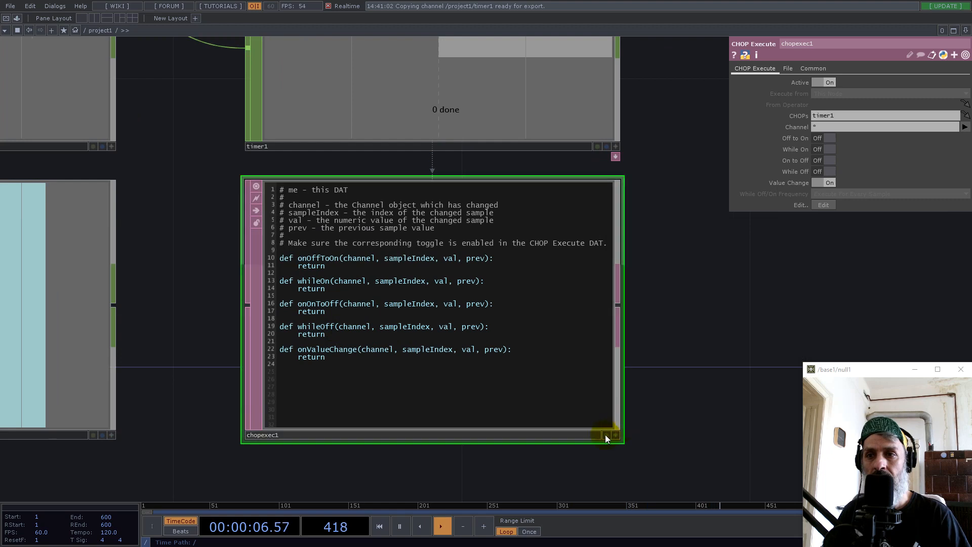
{"action": "left_click", "coordinate": [616, 436]}
In the CHOP Execute script's onOffToOn function, add the line res = op('constant1')['resolution'] above the return
{"action": "left_click_drag", "start_coordinate": [684, 314], "coordinate": [713, 306]}
{"action": "scroll", "coordinate": [222, 263], "scroll_direction": "up", "scroll_amount": 1}
{"action": "scroll", "coordinate": [222, 262], "scroll_direction": "up", "scroll_amount": 2}
{"action": "left_click_drag", "start_coordinate": [222, 261], "coordinate": [334, 284]}
{"action": "left_click", "coordinate": [452, 267]}
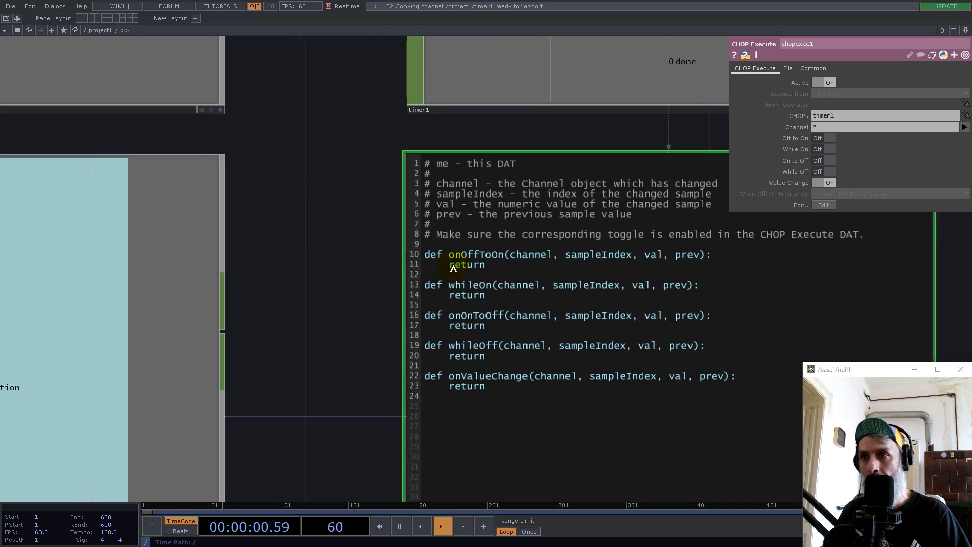
{"action": "key", "text": "Return"}
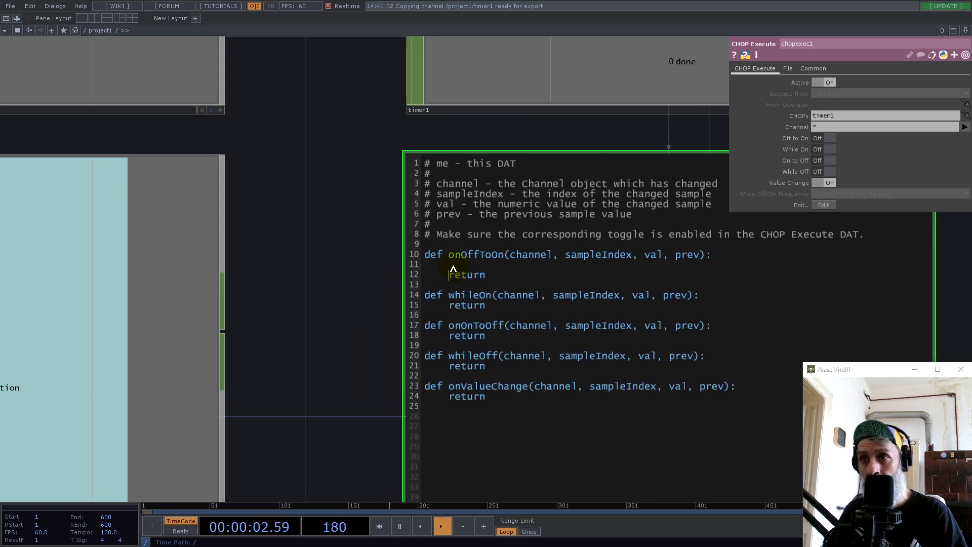
{"action": "type", "text": "res ="}
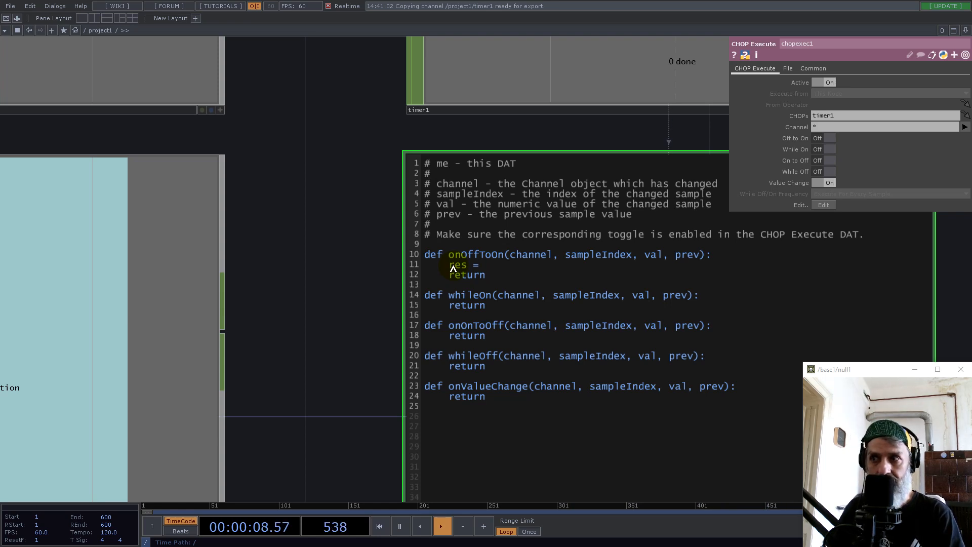
{"action": "scroll", "coordinate": [152, 370], "scroll_direction": "down", "scroll_amount": 5}
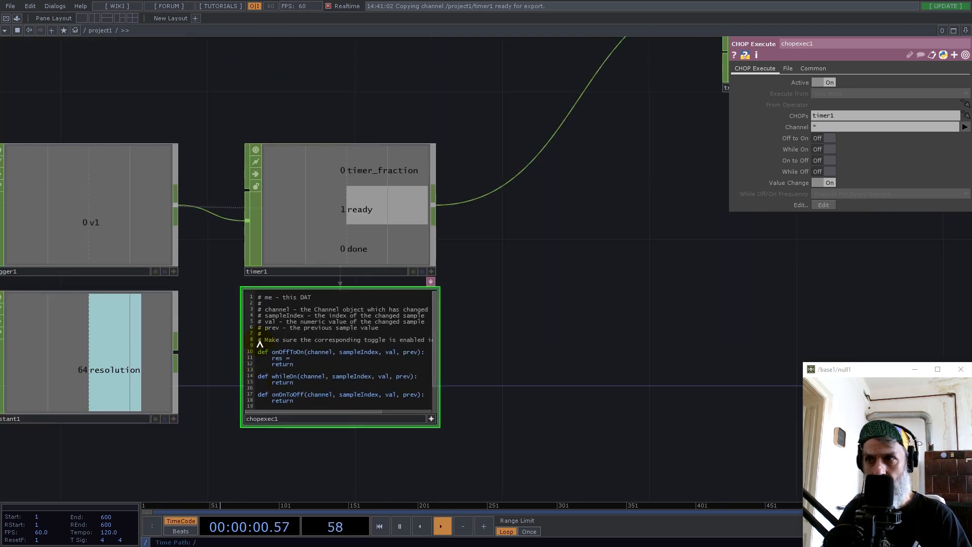
{"action": "scroll", "coordinate": [223, 373], "scroll_direction": "up", "scroll_amount": 4}
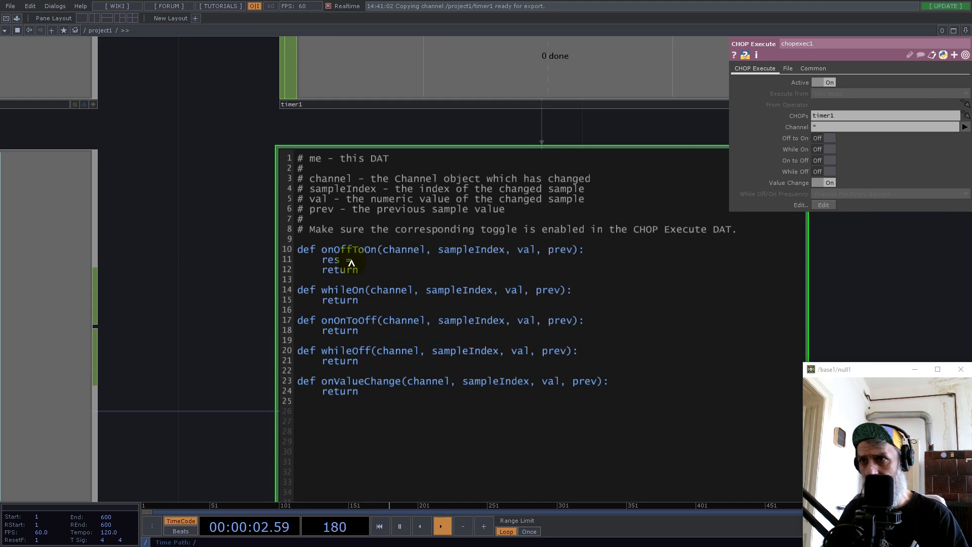
{"action": "type", "text": "op("}
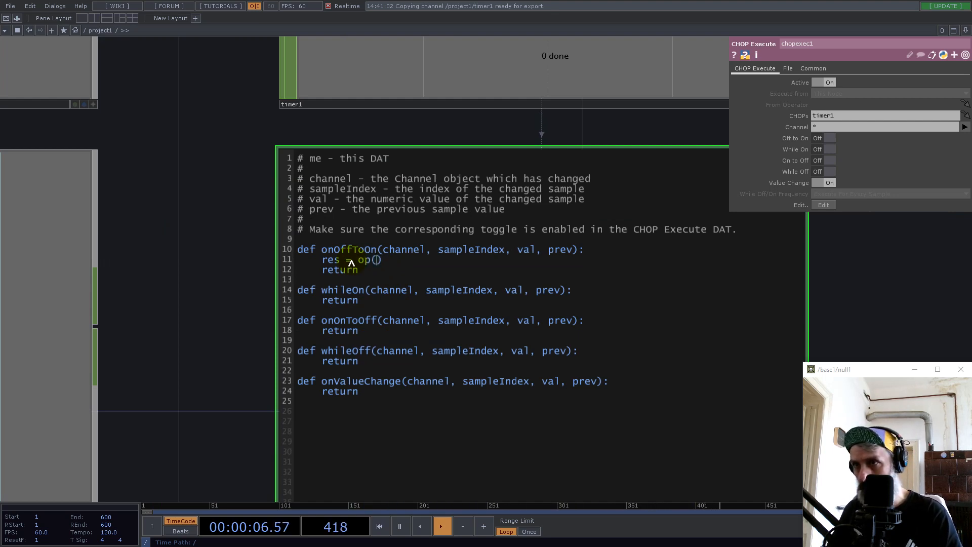
{"action": "type", "text": "'constant1"}
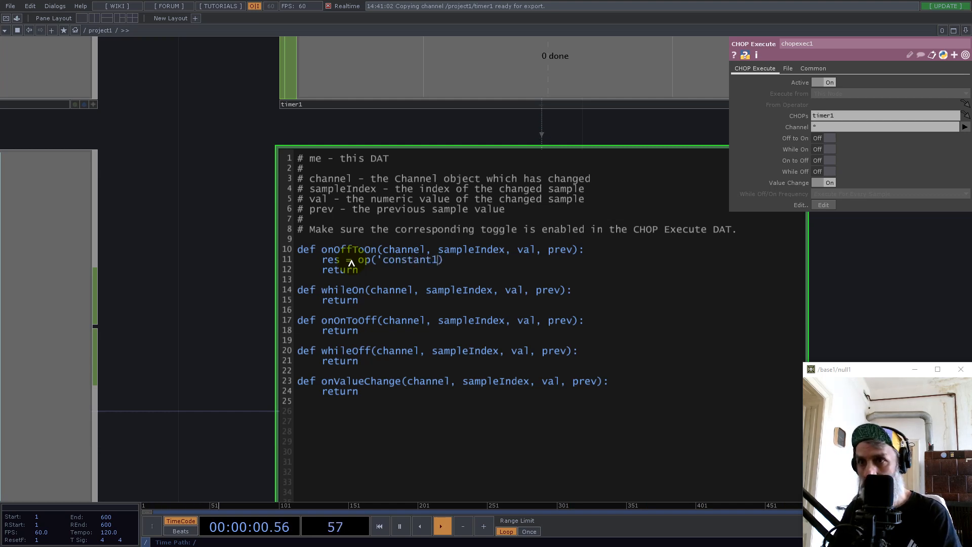
{"action": "type", "text": "')"}
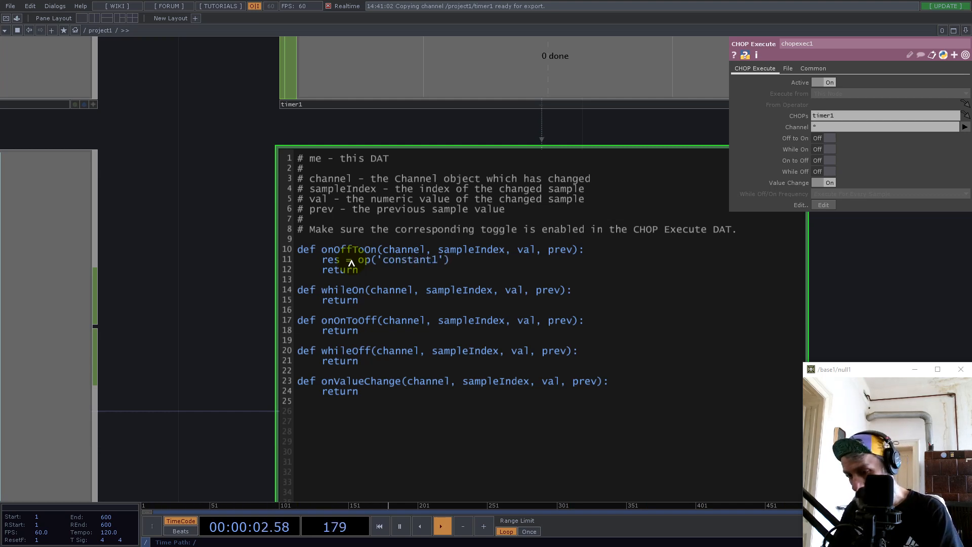
{"action": "type", "text": "['resolution"}
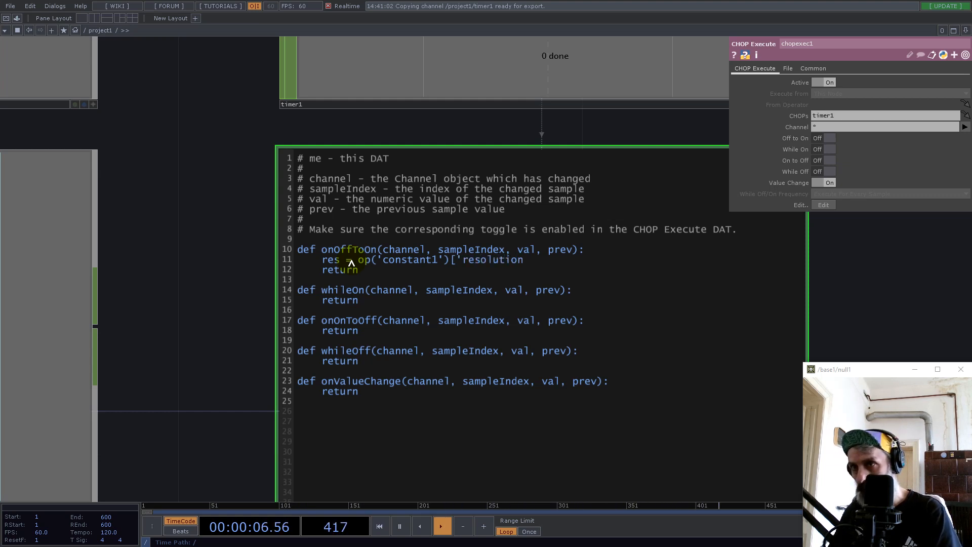
{"action": "type", "text": "']"}
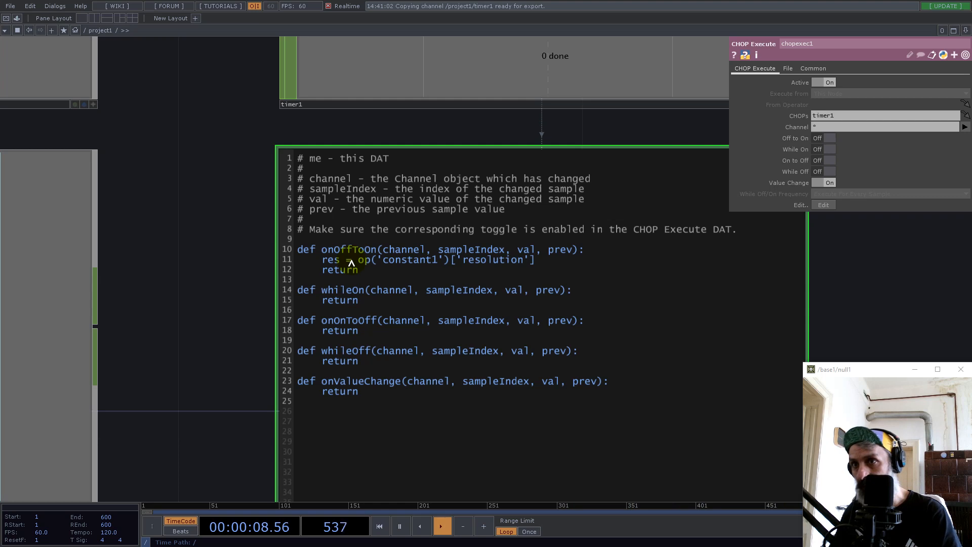
Add the line cut = mod.random.randint(0,1) below the res assignment in onOffToOn
{"action": "key", "text": "Return"}
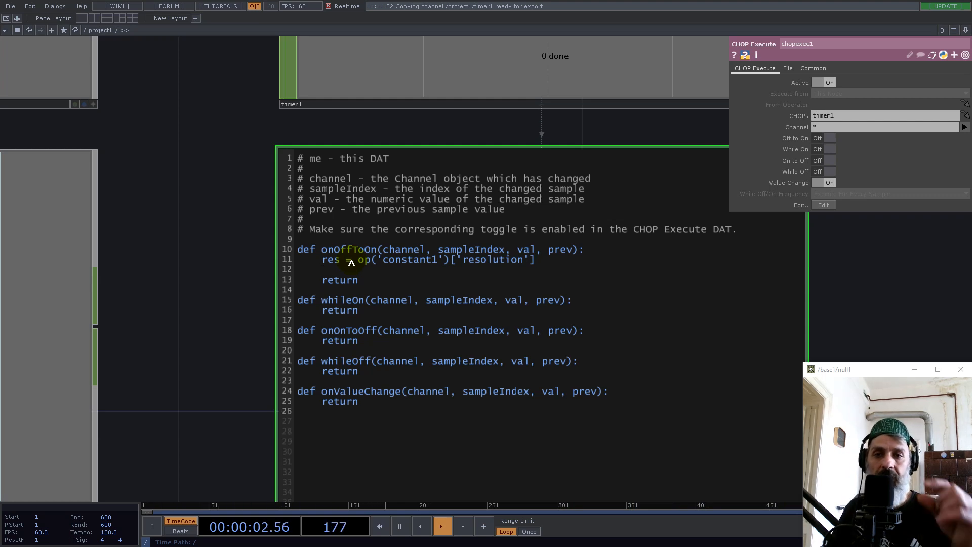
{"action": "type", "text": "cut = mod.random.randint"}
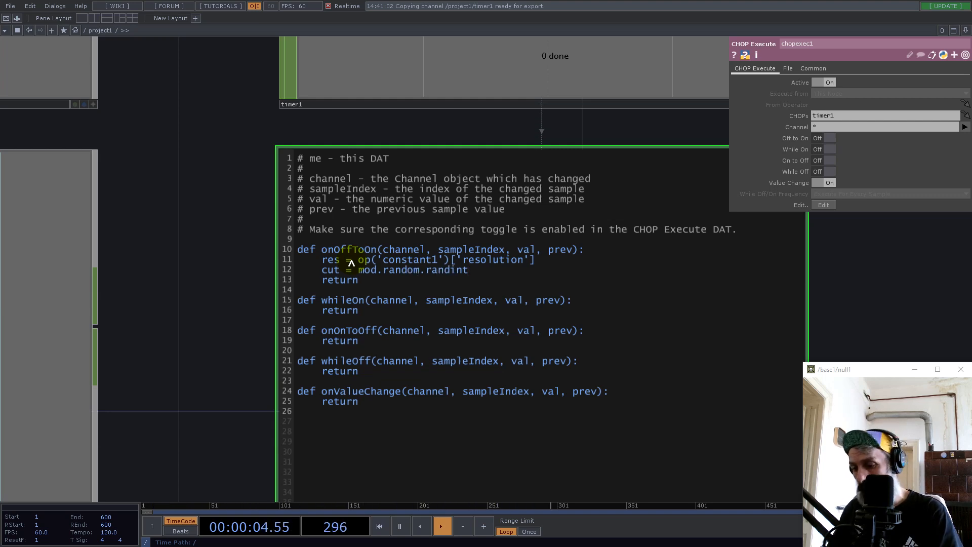
{"action": "type", "text": "()"}
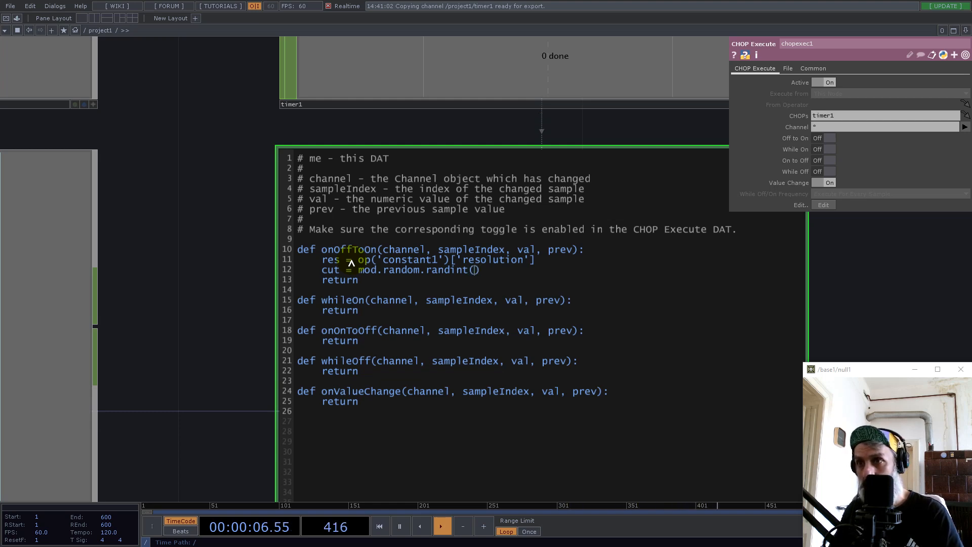
{"action": "type", "text": "0,1"}
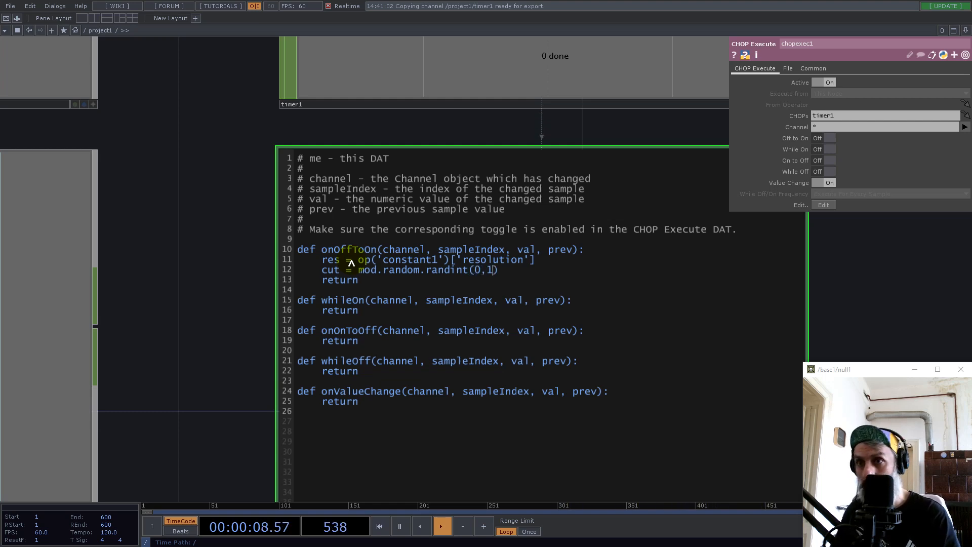
Make the CHOP Execute respond only to Off to On of the timer's ready channel, with Value Change off, and fire the GO button
{"action": "scroll", "coordinate": [506, 277], "scroll_direction": "down", "scroll_amount": 8}
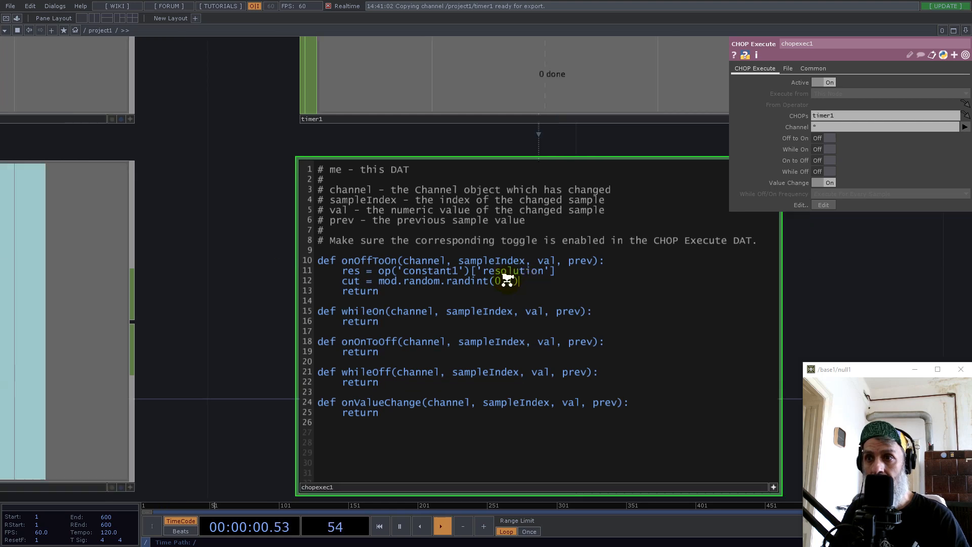
{"action": "left_click", "coordinate": [151, 176]}
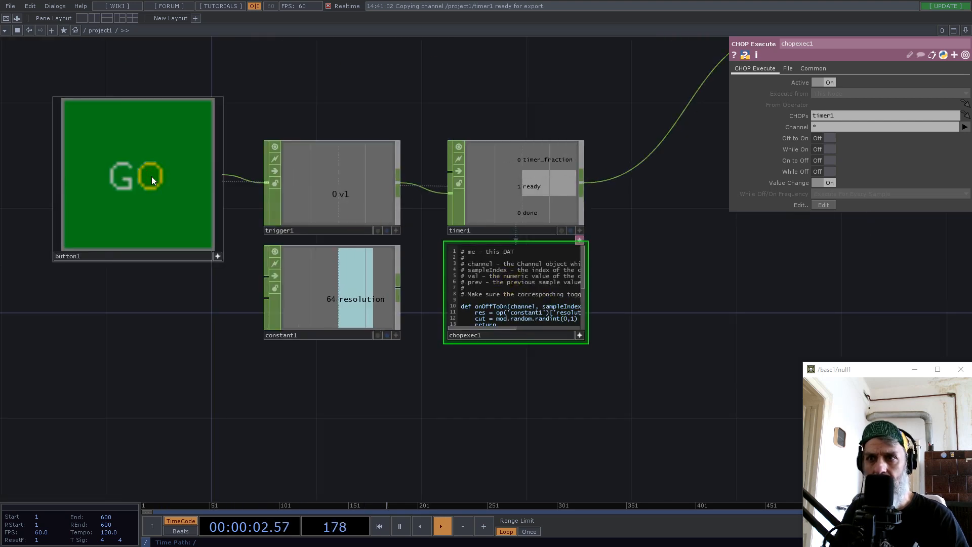
{"action": "left_click", "coordinate": [827, 138]}
{"action": "left_click", "coordinate": [827, 183]}
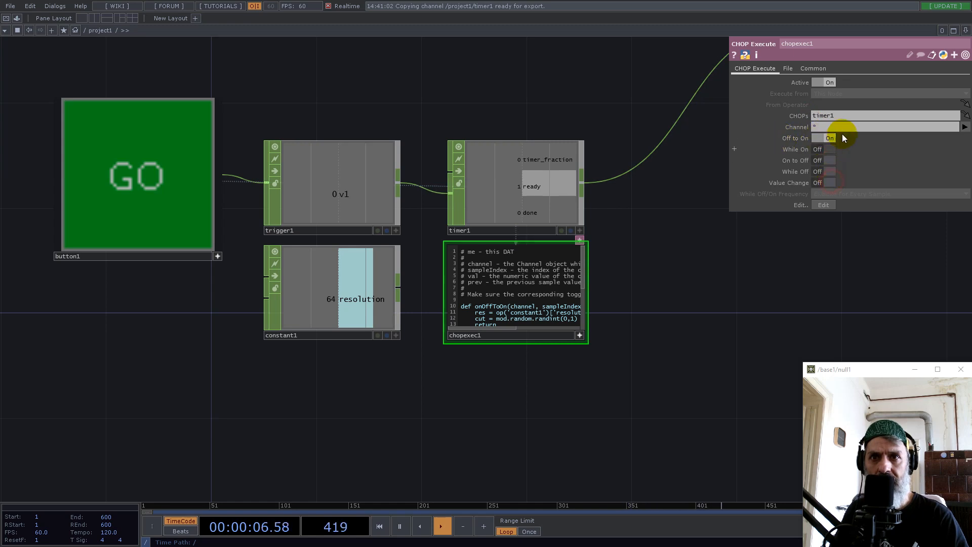
{"action": "left_click", "coordinate": [965, 128]}
{"action": "left_click", "coordinate": [940, 152]}
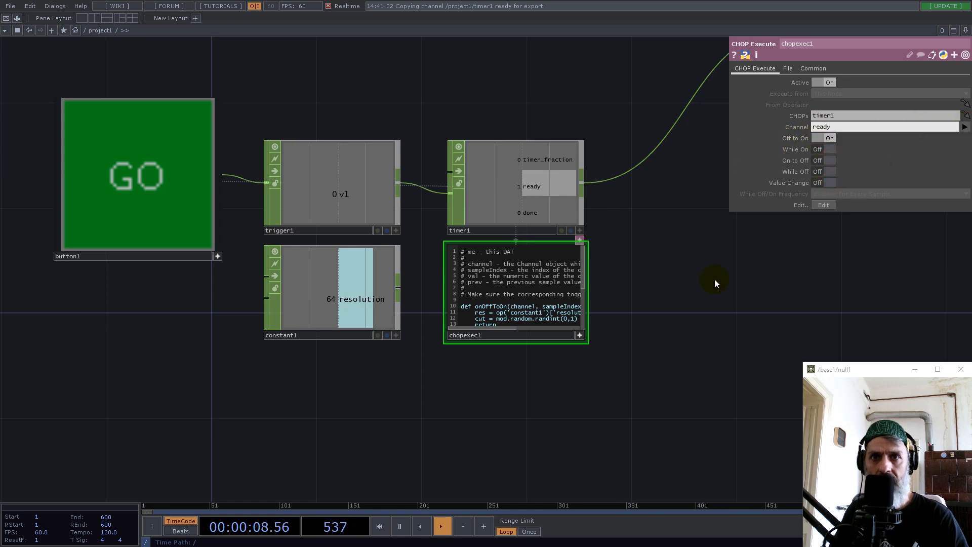
{"action": "left_click", "coordinate": [167, 211]}
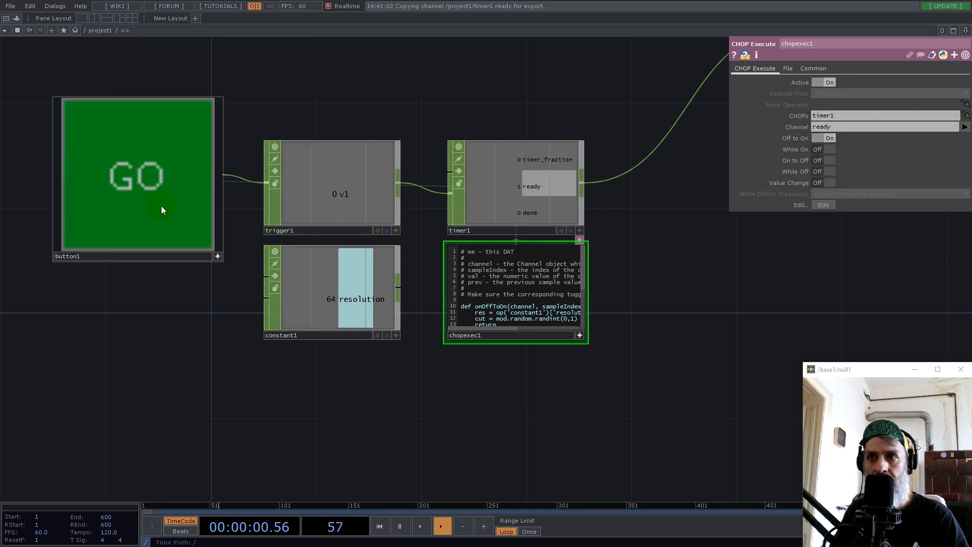
Add a Table DAT to the right of the CHOP Execute DAT
{"action": "scroll", "coordinate": [611, 328], "scroll_direction": "up", "scroll_amount": 5}
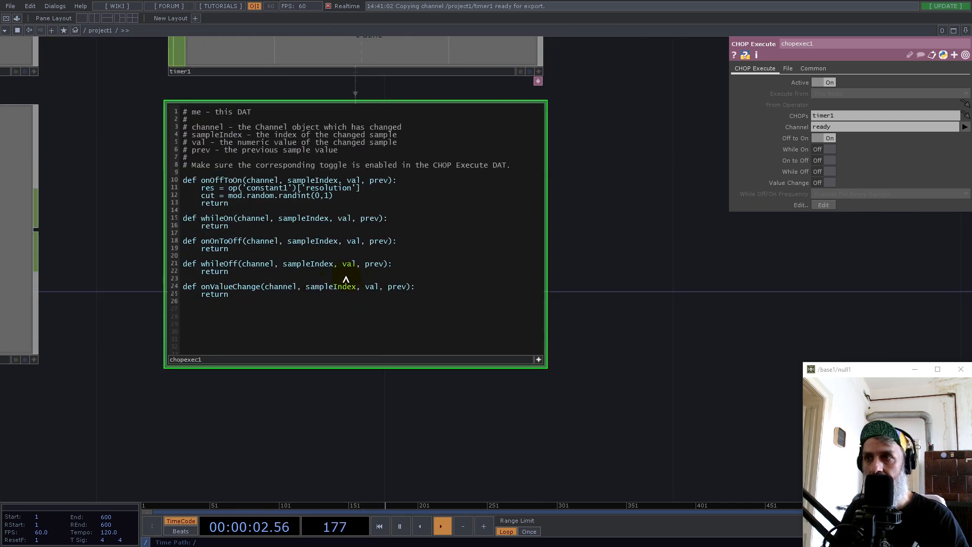
{"action": "left_click_drag", "start_coordinate": [679, 250], "coordinate": [750, 326]}
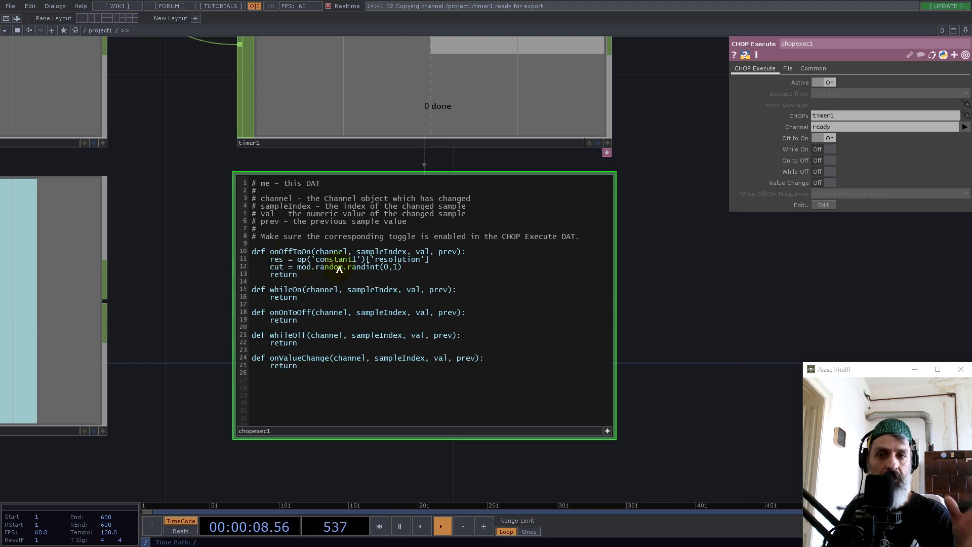
{"action": "scroll", "coordinate": [638, 302], "scroll_direction": "down", "scroll_amount": 5}
{"action": "key", "text": "Tab"}
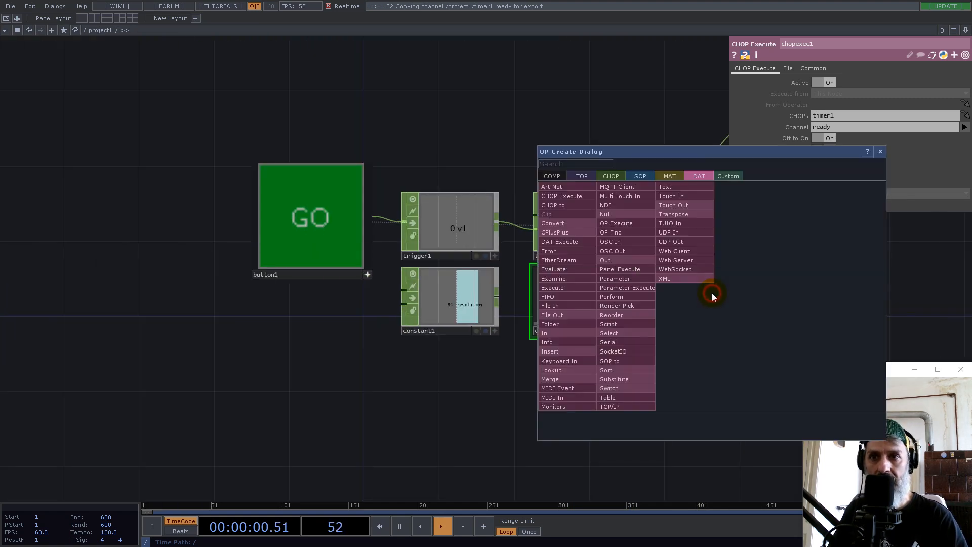
{"action": "left_click", "coordinate": [608, 397]}
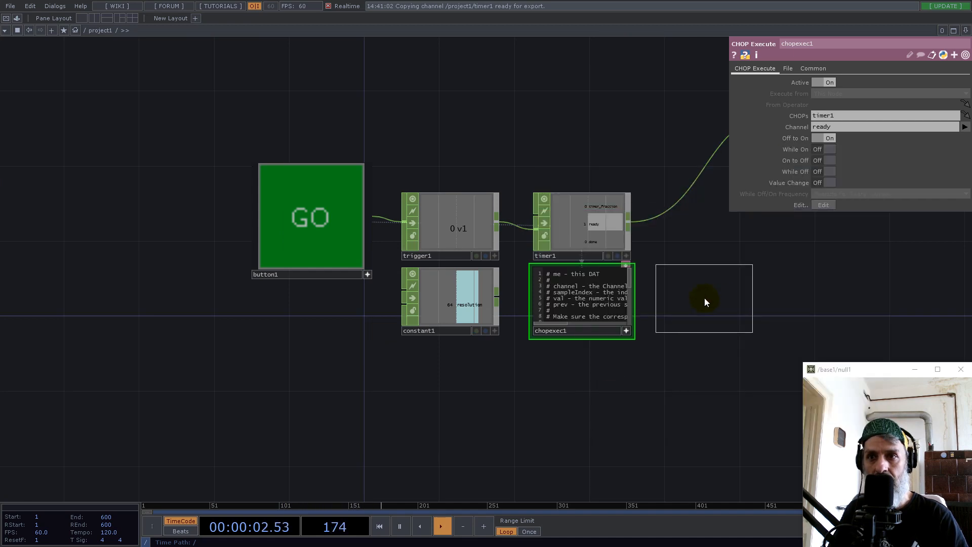
{"action": "left_click", "coordinate": [727, 303]}
{"action": "scroll", "coordinate": [789, 241], "scroll_direction": "up", "scroll_amount": 4}
Turn on Exact Dimensions for the Table DAT and size it to 2 rows and 2 columns
{"action": "left_click", "coordinate": [853, 138]}
{"action": "left_click", "coordinate": [848, 150]}
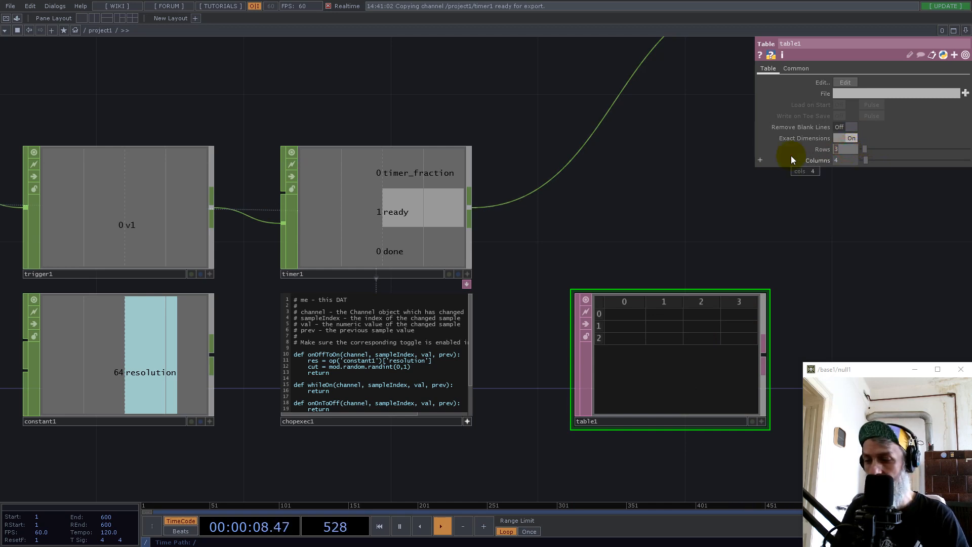
{"action": "key", "text": "Tab"}
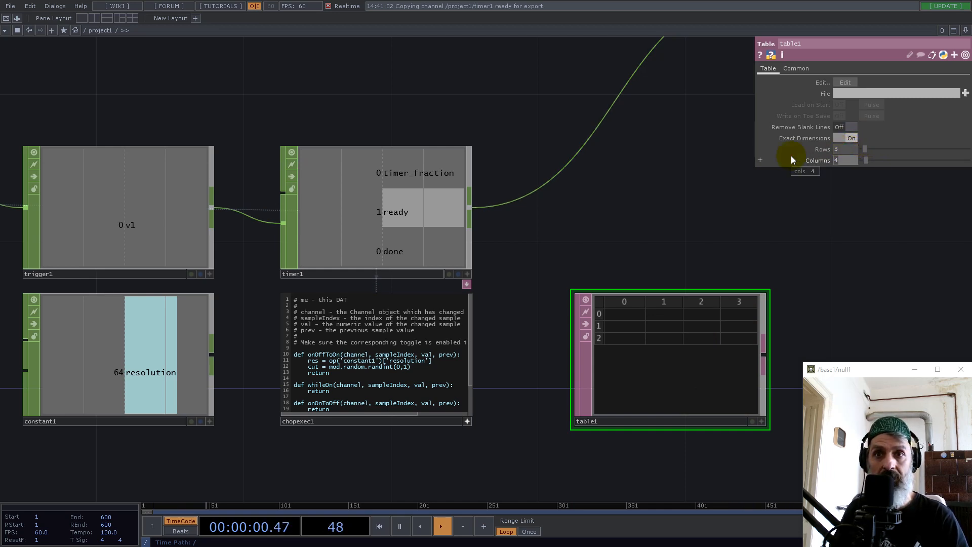
{"action": "left_click", "coordinate": [844, 150]}
{"action": "type", "text": "2"}
{"action": "key", "text": "Tab"}
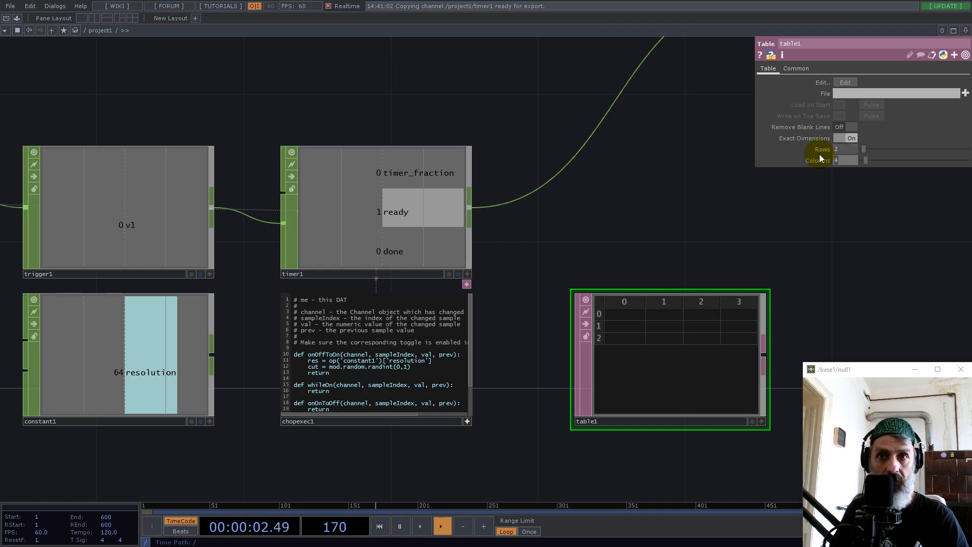
{"action": "type", "text": "2"}
{"action": "key", "text": "Return"}
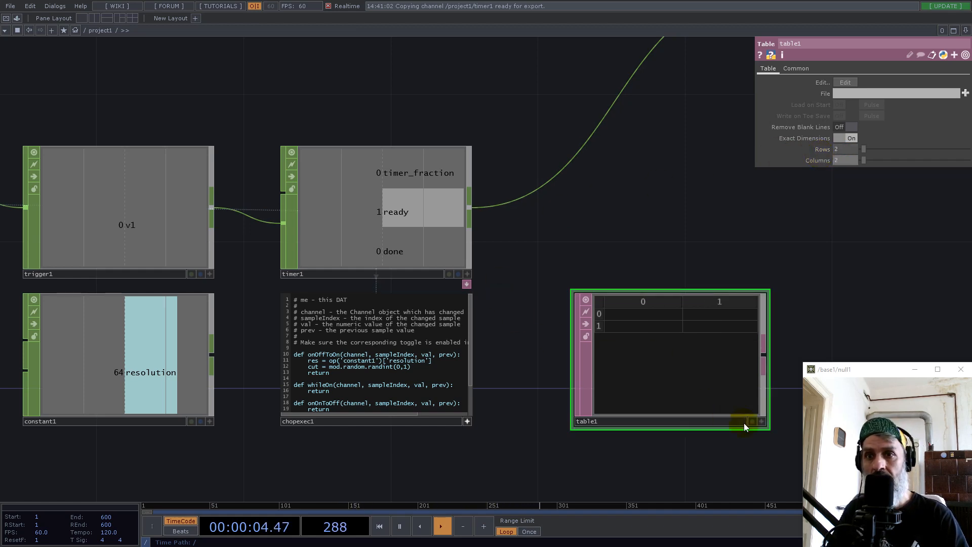
Make the Table DAT's viewer interactive and label the two rows res and cut in the first column
{"action": "left_click", "coordinate": [761, 421]}
{"action": "left_click", "coordinate": [596, 314]}
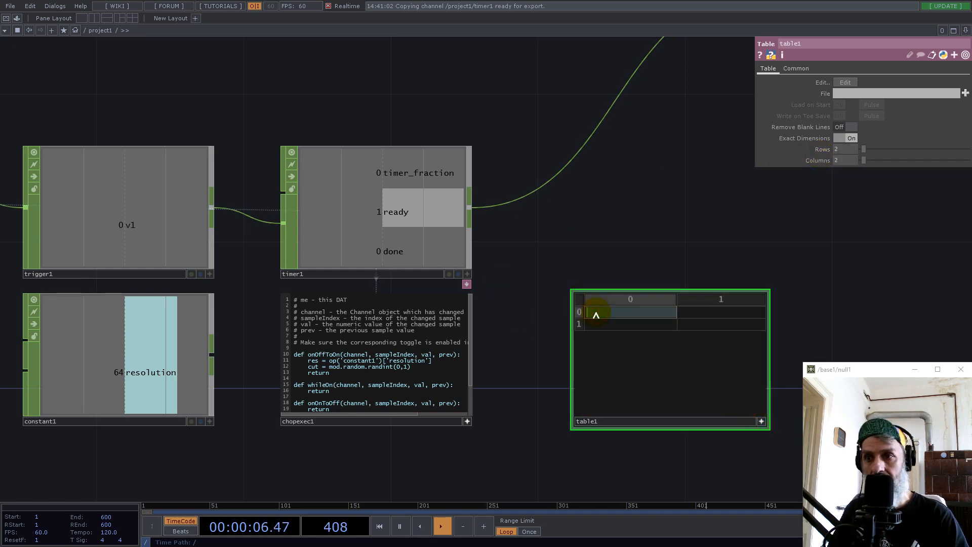
{"action": "type", "text": "res"}
{"action": "left_click", "coordinate": [603, 327]}
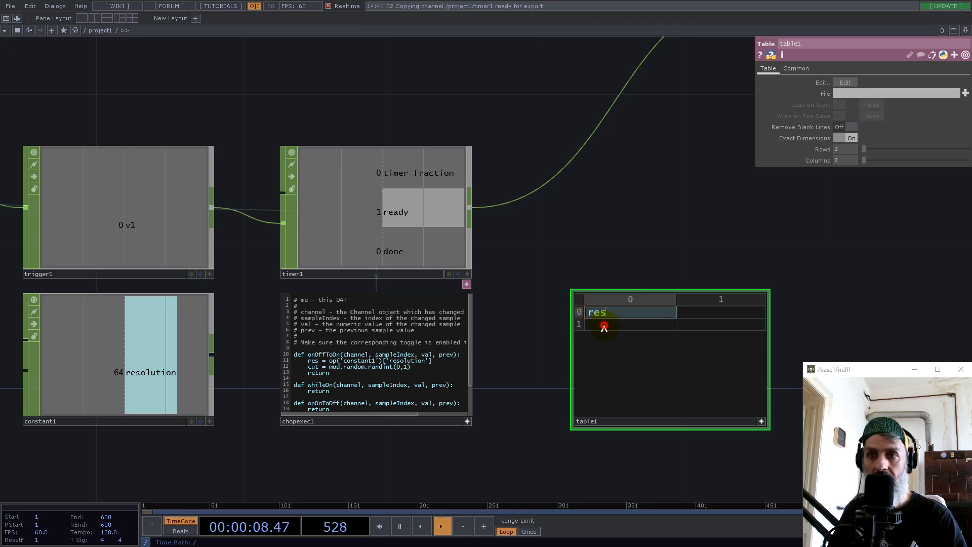
{"action": "type", "text": "cut"}
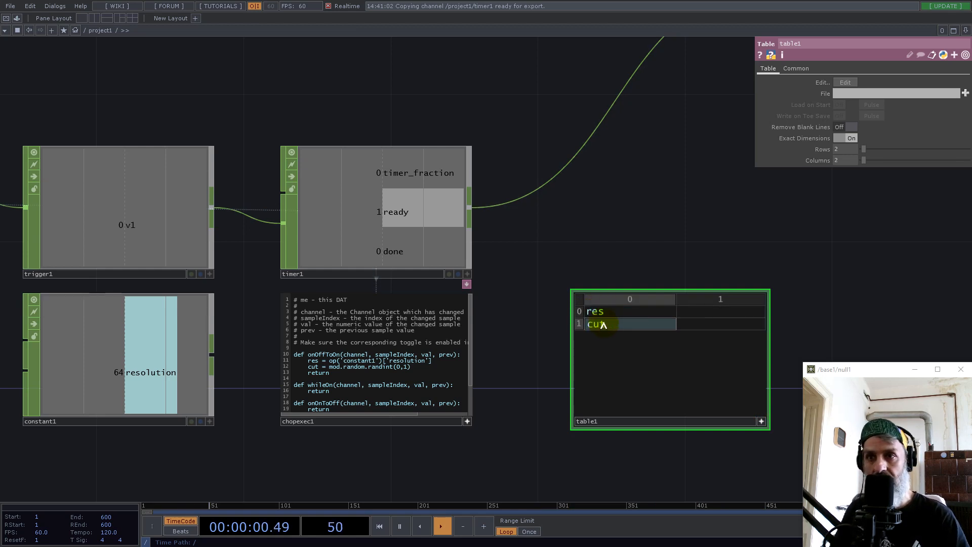
{"action": "left_click", "coordinate": [601, 232]}
Add the line op('table1')[0,1] = res below the cut line in the CHOP Execute's onOffToOn function
{"action": "scroll", "coordinate": [474, 397], "scroll_direction": "up", "scroll_amount": 3}
{"action": "left_click_drag", "start_coordinate": [511, 339], "coordinate": [371, 369]}
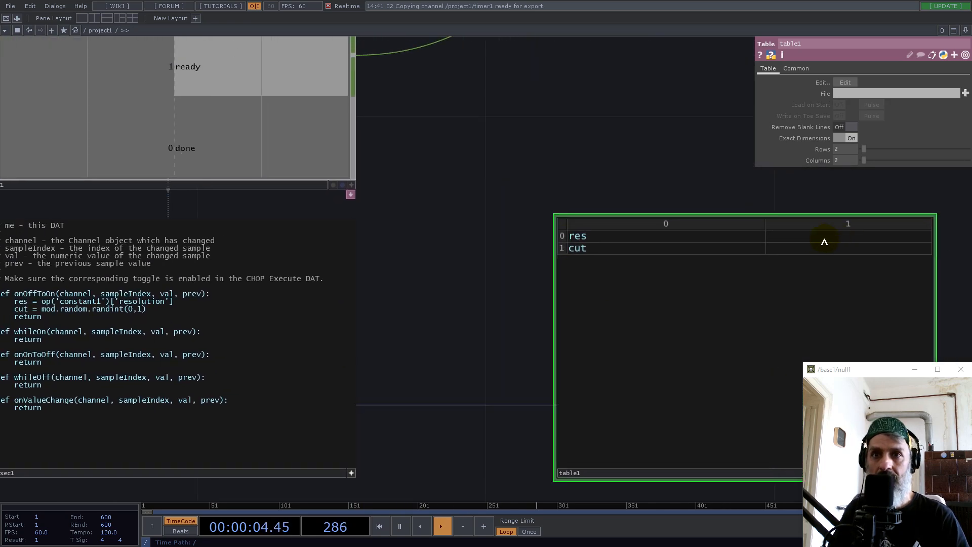
{"action": "scroll", "coordinate": [723, 290], "scroll_direction": "down", "scroll_amount": 2}
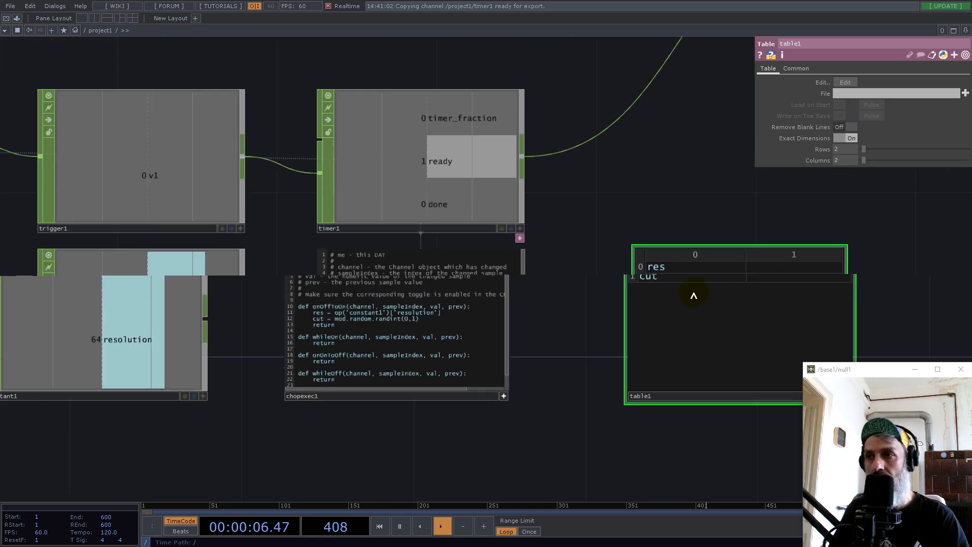
{"action": "scroll", "coordinate": [333, 318], "scroll_direction": "up", "scroll_amount": 4}
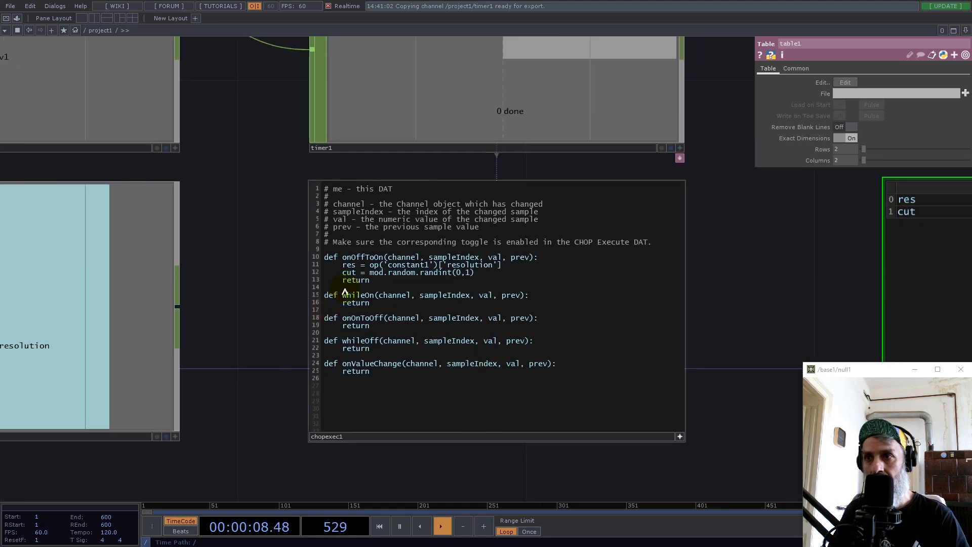
{"action": "left_click", "coordinate": [344, 282]}
{"action": "key", "text": "Return"}
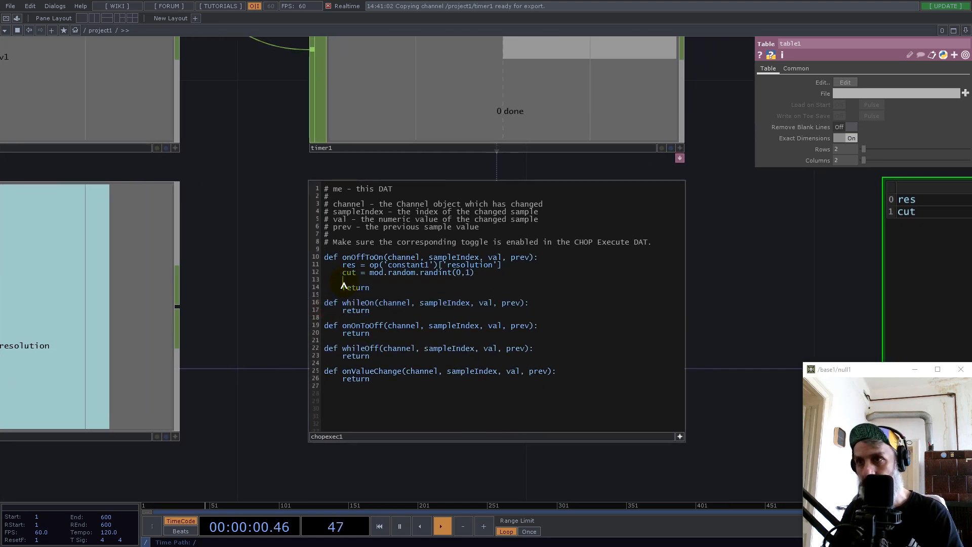
{"action": "type", "text": "op()"}
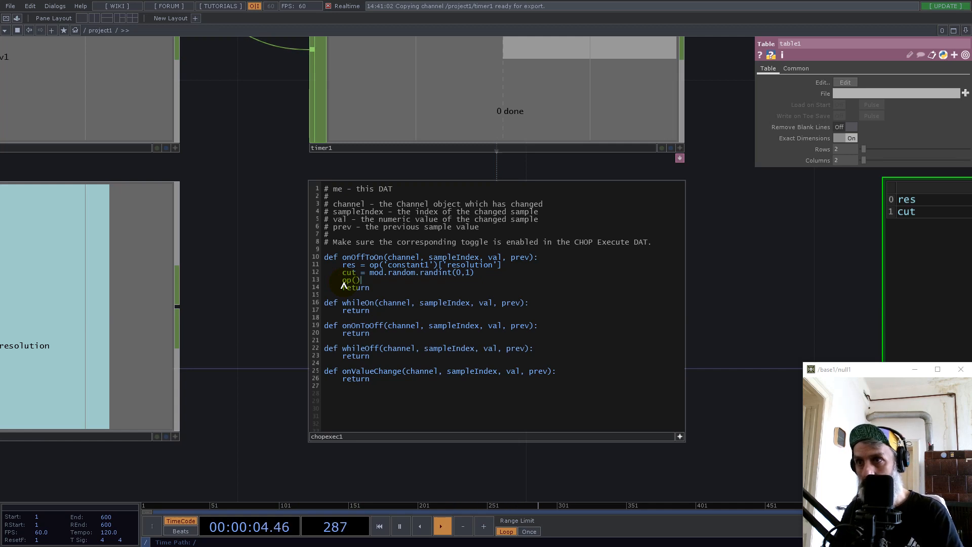
{"action": "key", "text": "Left"}
{"action": "key", "text": "Left"}
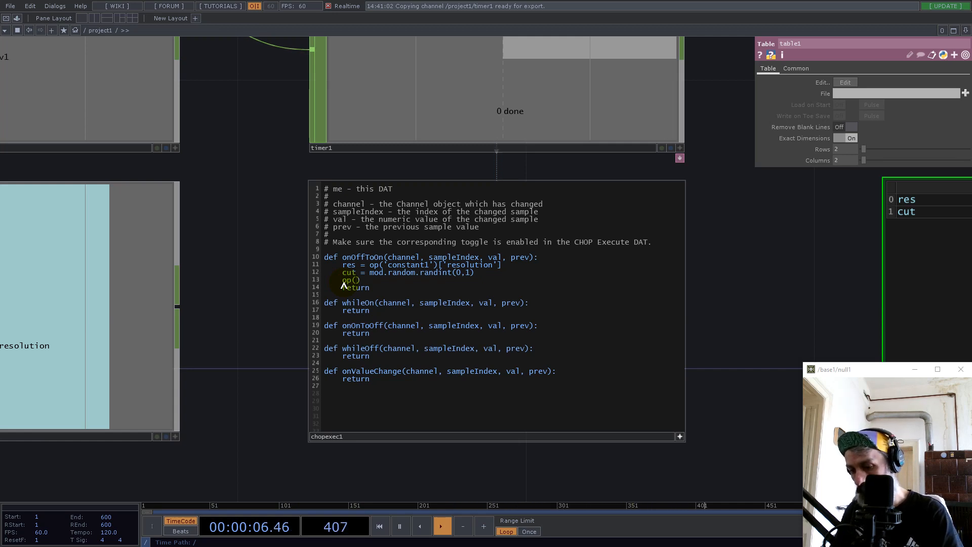
{"action": "type", "text": "'table1"}
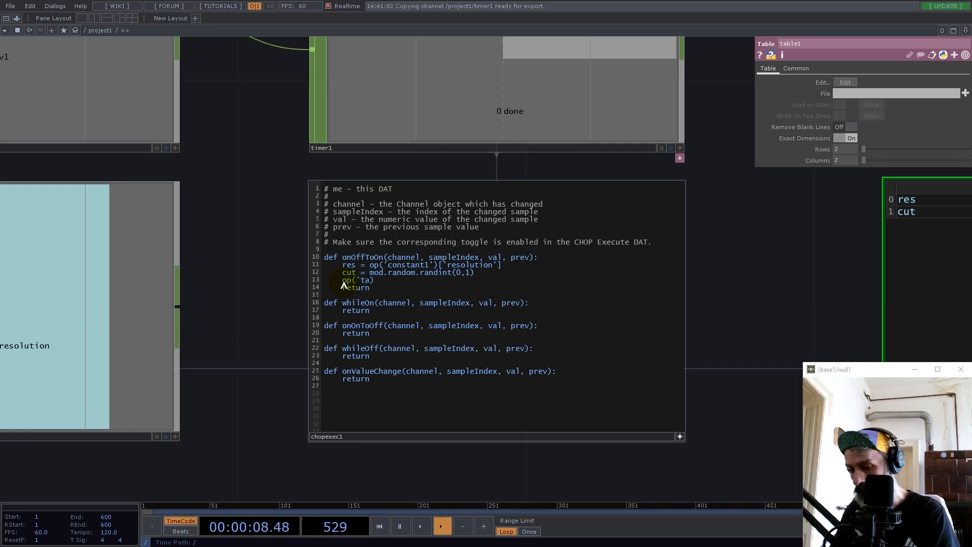
{"action": "type", "text": "')"}
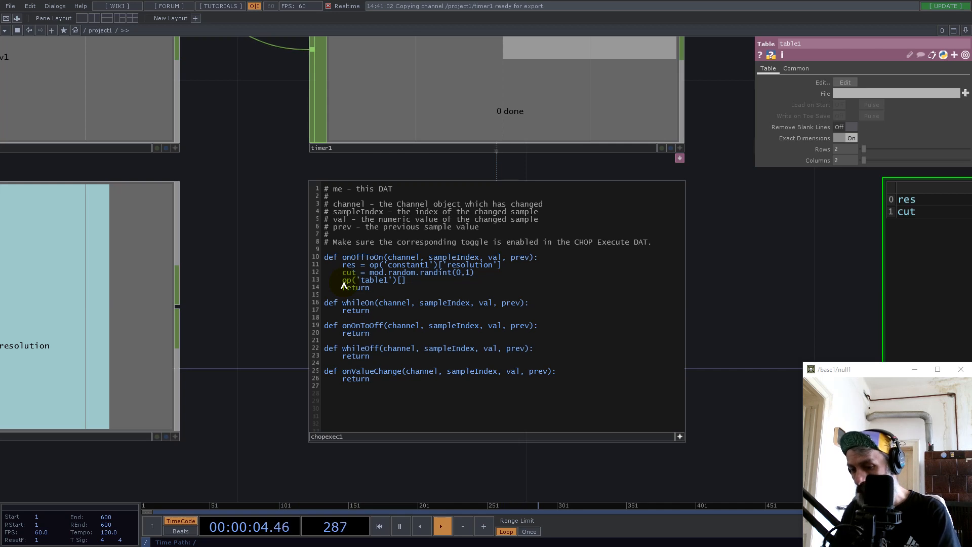
{"action": "type", "text": "[0,1] = res"}
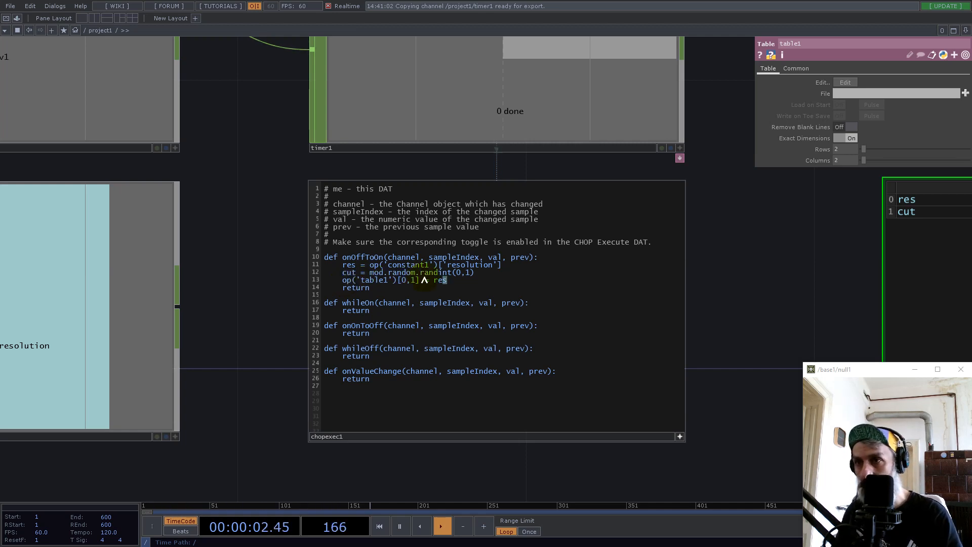
Duplicate the table-writing line in onOffToOn and change the copy to op('table1')[1,1] = cut
{"action": "left_click_drag", "start_coordinate": [342, 282], "coordinate": [445, 284]}
{"action": "key", "text": "ctrl+c"}
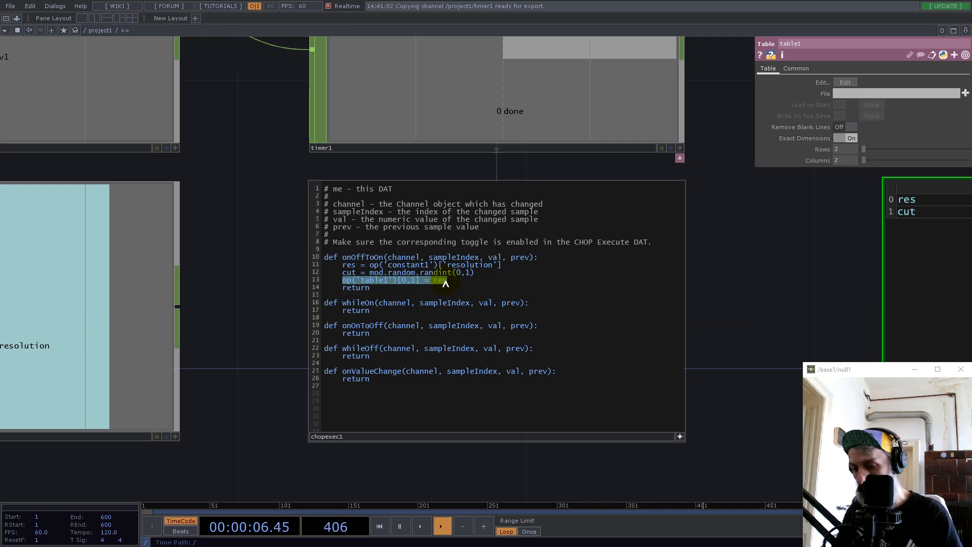
{"action": "left_click", "coordinate": [445, 284]}
{"action": "key", "text": "Return"}
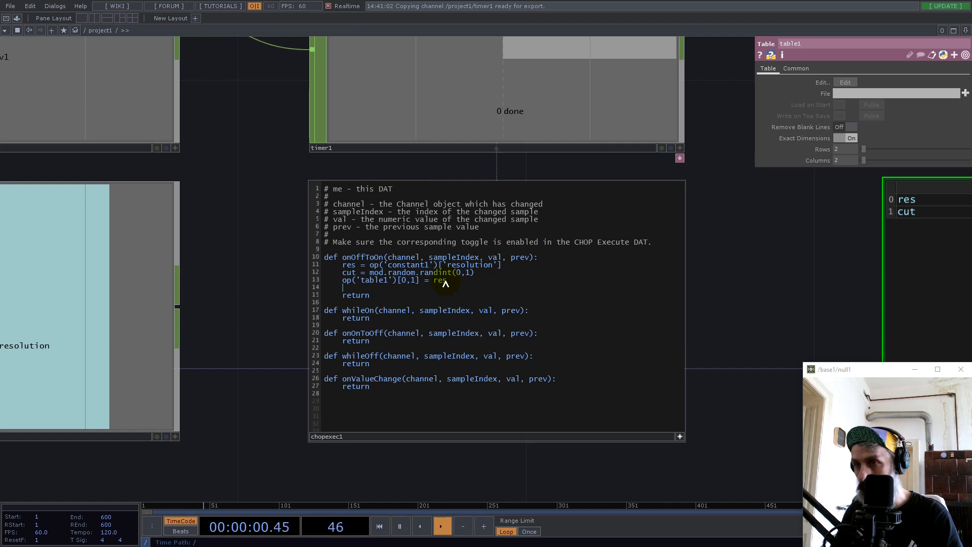
{"action": "key", "text": "ctrl+v"}
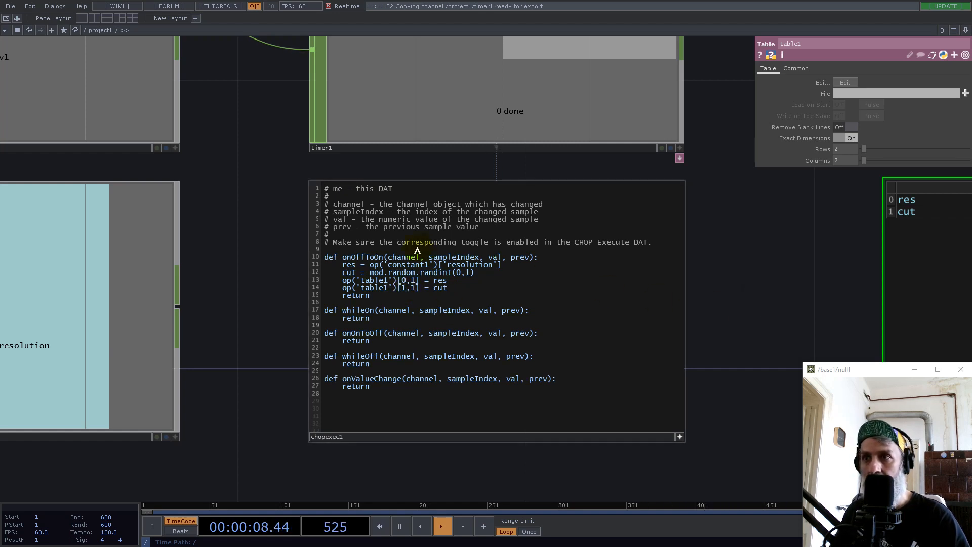
Fire the GO button to run the script and fill the table's second column
{"action": "scroll", "coordinate": [357, 253], "scroll_direction": "down", "scroll_amount": 6}
{"action": "left_click", "coordinate": [146, 202]}
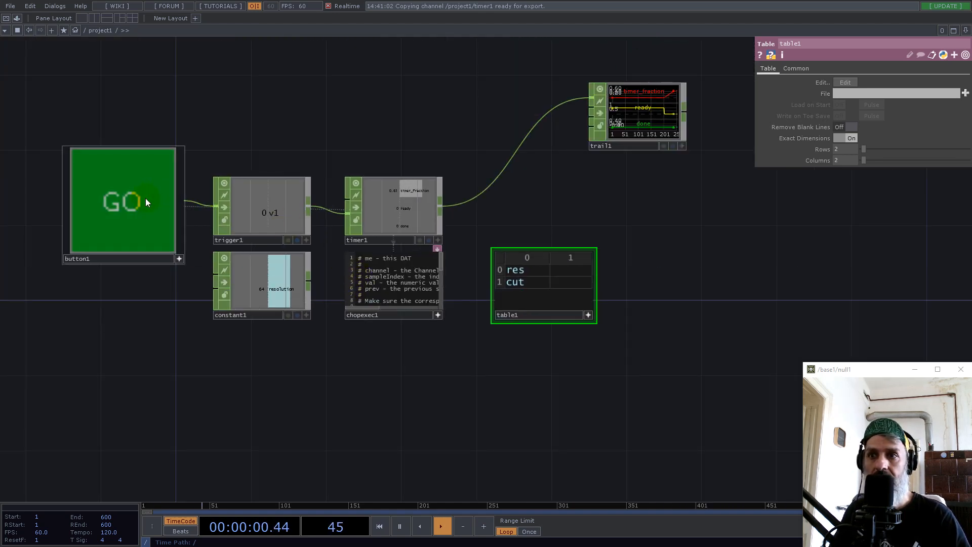
{"action": "left_click", "coordinate": [369, 254]}
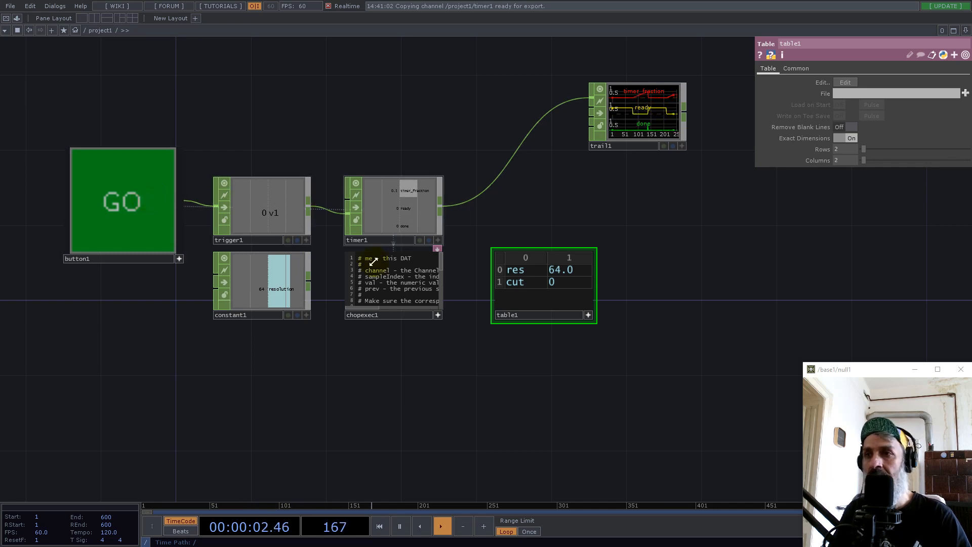
Make the CHOP Execute and Table viewers non-interactive, and rearrange the Trail CHOP and Table DAT so the table sits beneath the trail
{"action": "left_click", "coordinate": [439, 318]}
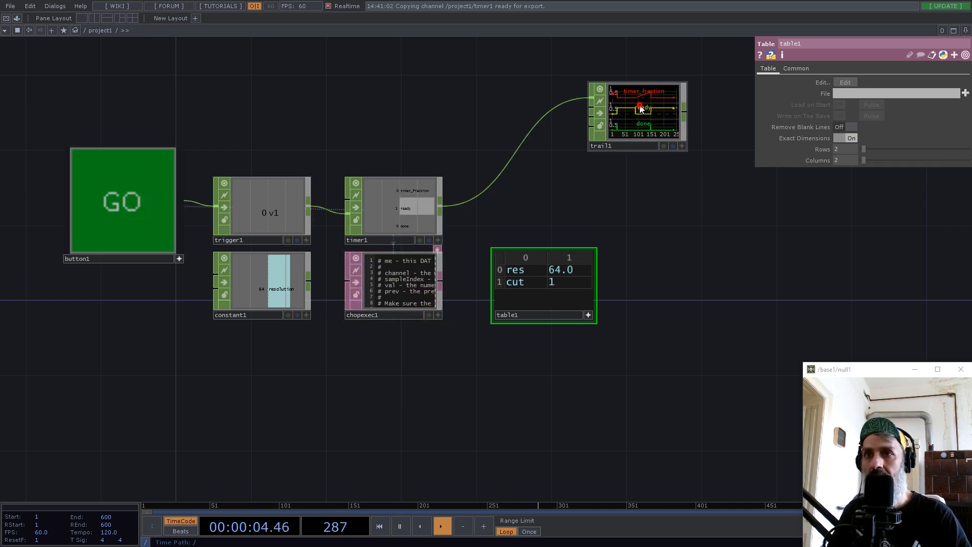
{"action": "left_click_drag", "start_coordinate": [628, 146], "coordinate": [553, 165]}
{"action": "left_click", "coordinate": [588, 315]}
{"action": "left_click_drag", "start_coordinate": [560, 282], "coordinate": [608, 264]}
{"action": "left_click_drag", "start_coordinate": [699, 169], "coordinate": [418, 172]}
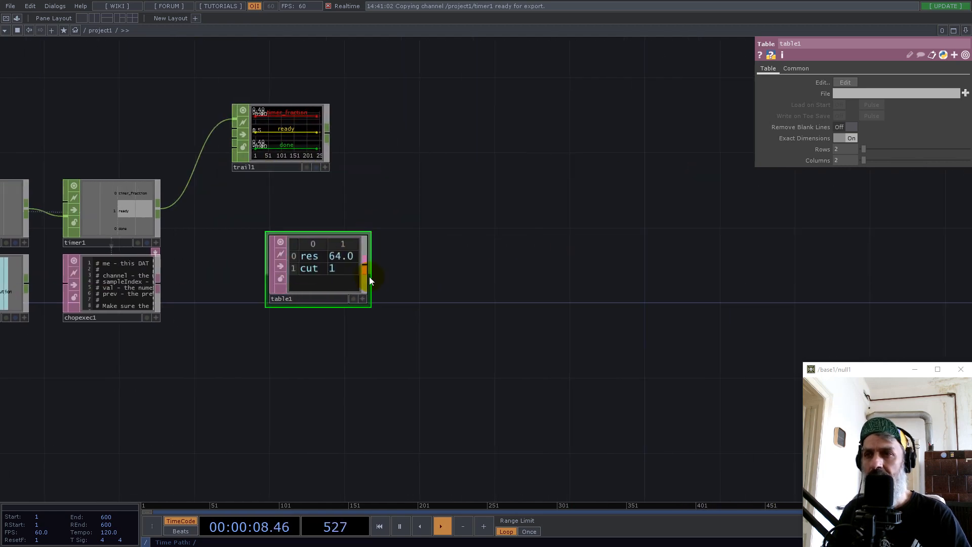
Create a DAT to CHOP from the Table DAT and place it directly below the table
{"action": "key", "text": "Tab"}
{"action": "left_click", "coordinate": [267, 150]}
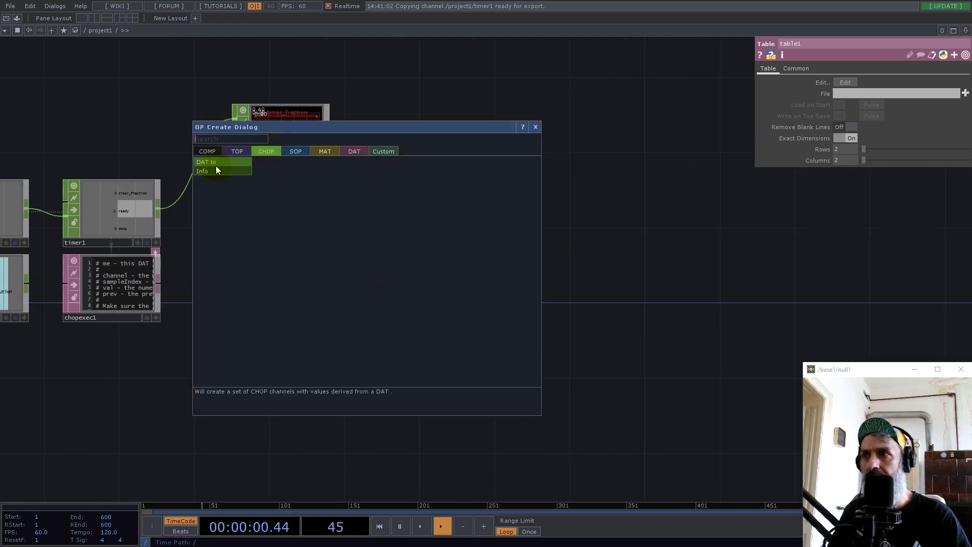
{"action": "left_click", "coordinate": [216, 163]}
{"action": "left_click", "coordinate": [321, 360]}
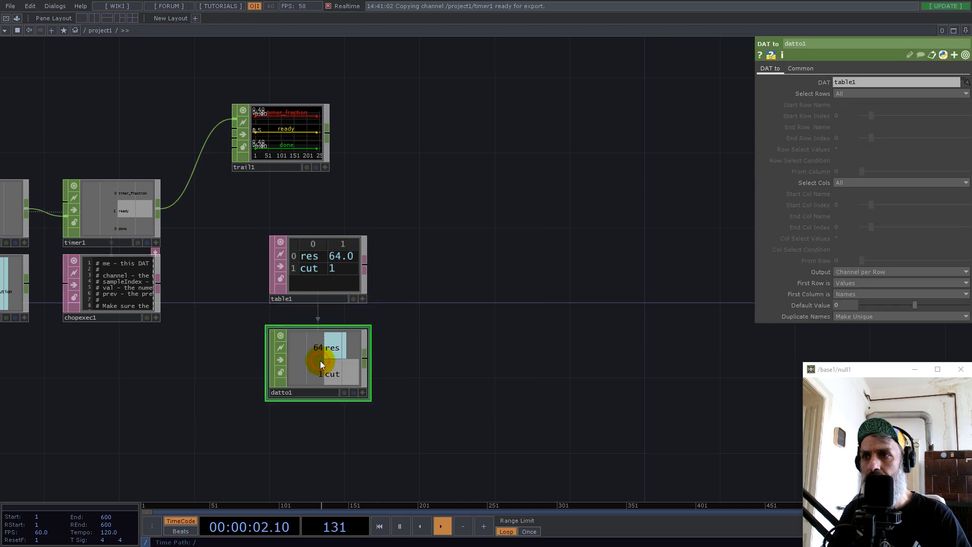
Connect a Null CHOP to the output of the DAT to CHOP, leaving a wide gap between them
{"action": "right_click", "coordinate": [366, 360]}
{"action": "type", "text": "nul"}
{"action": "left_click", "coordinate": [378, 371]}
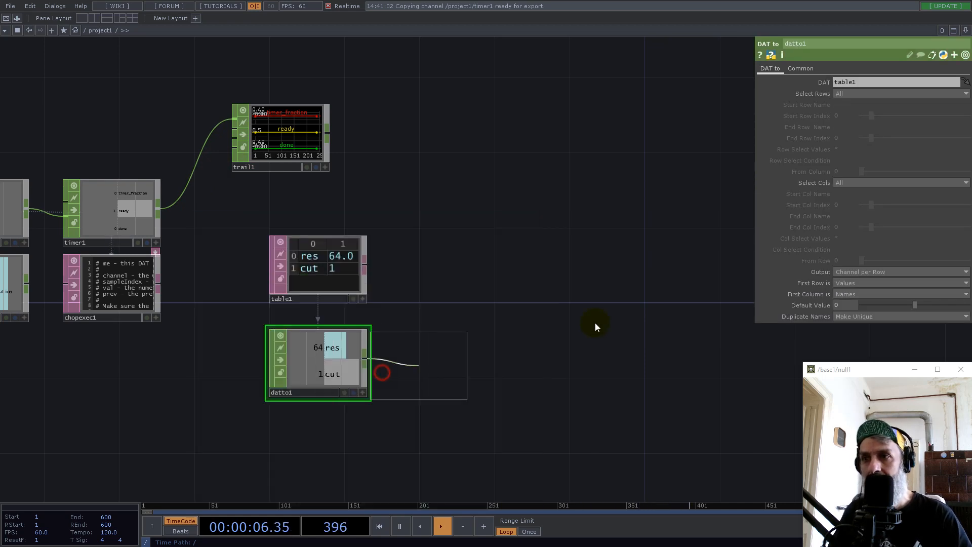
{"action": "left_click", "coordinate": [683, 338]}
{"action": "right_click", "coordinate": [481, 350]}
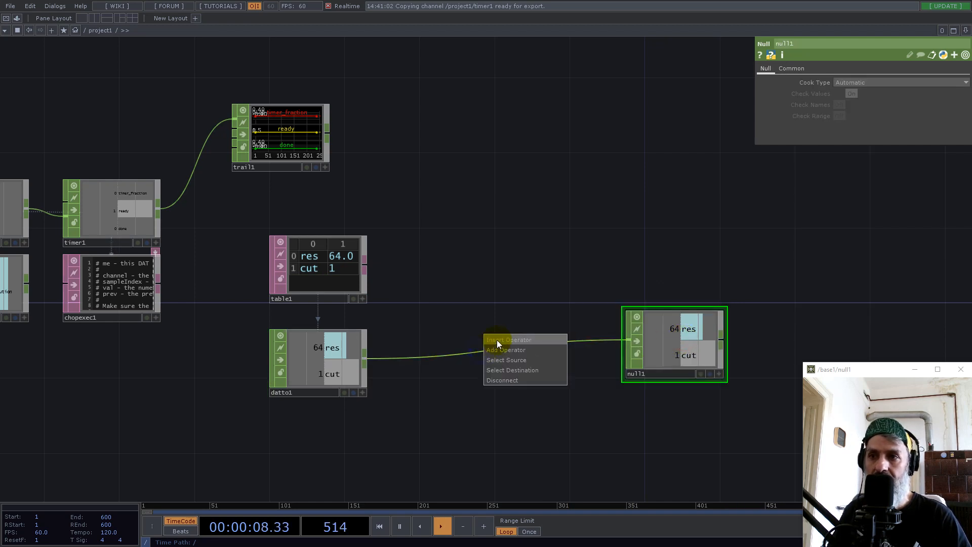
{"action": "left_click", "coordinate": [497, 340]}
{"action": "left_click", "coordinate": [666, 199]}
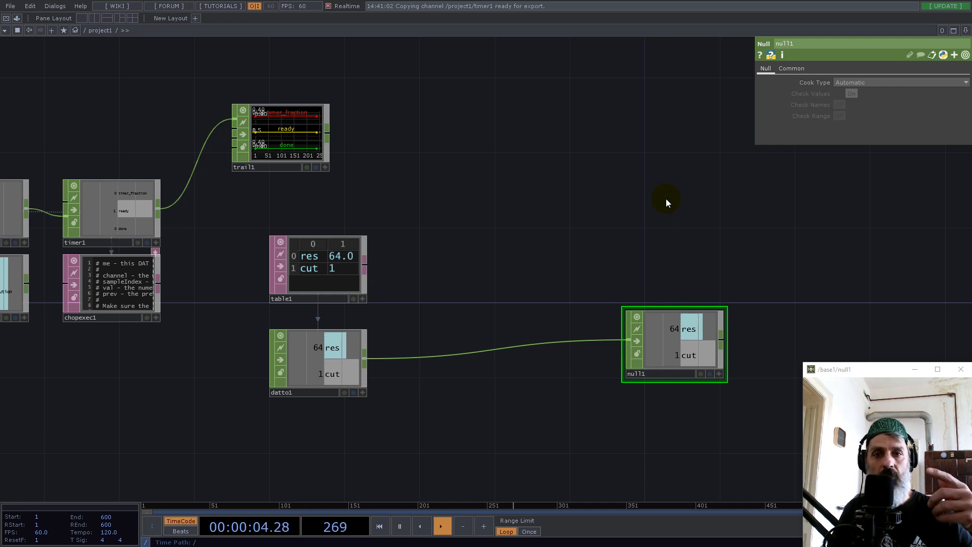
Add a Select CHOP to the right of the table and set its source CHOP to timer1
{"action": "left_click_drag", "start_coordinate": [373, 188], "coordinate": [476, 166]}
{"action": "double_click", "coordinate": [568, 254]}
{"action": "type", "text": "sel"}
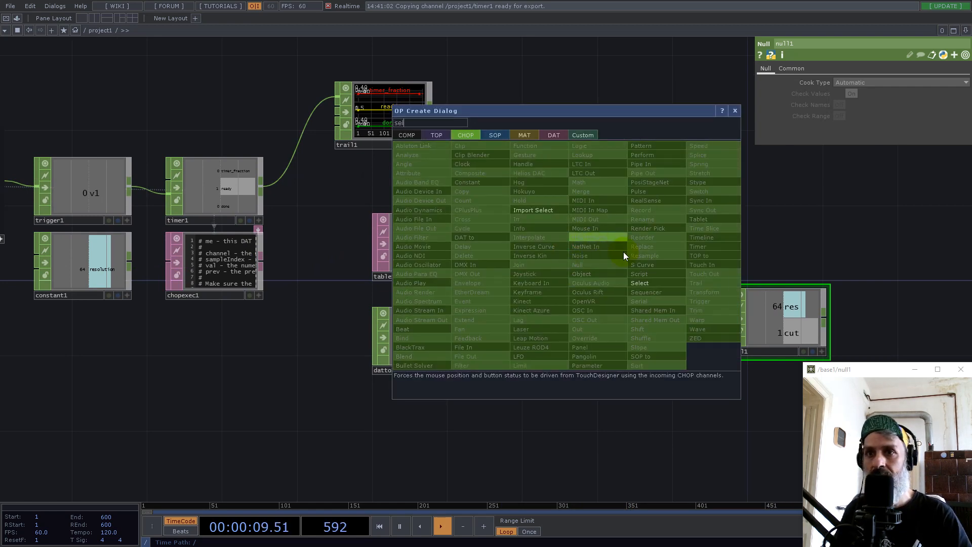
{"action": "left_click", "coordinate": [641, 283]}
{"action": "left_click", "coordinate": [589, 240]}
{"action": "left_click_drag", "start_coordinate": [224, 197], "coordinate": [865, 84]}
{"action": "left_click", "coordinate": [967, 105]}
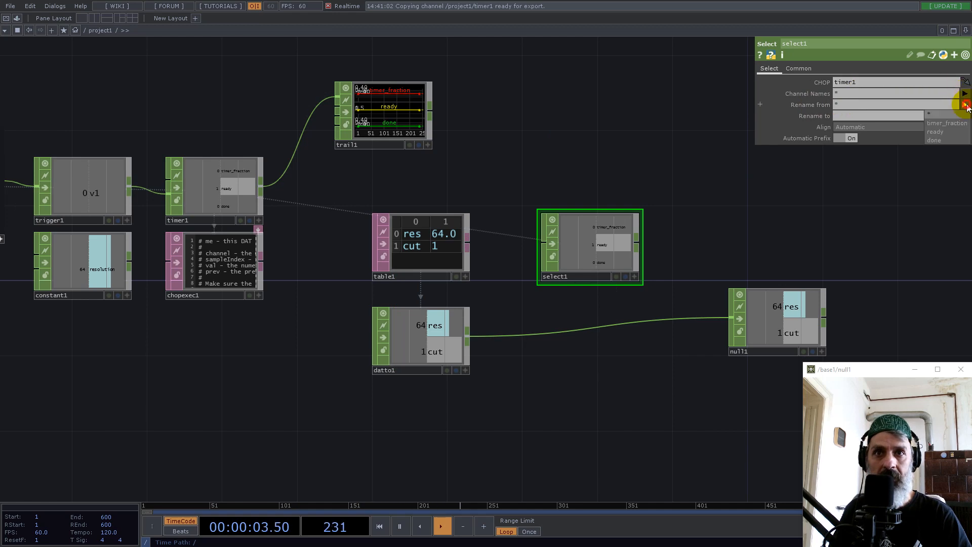
{"action": "left_click", "coordinate": [946, 140]}
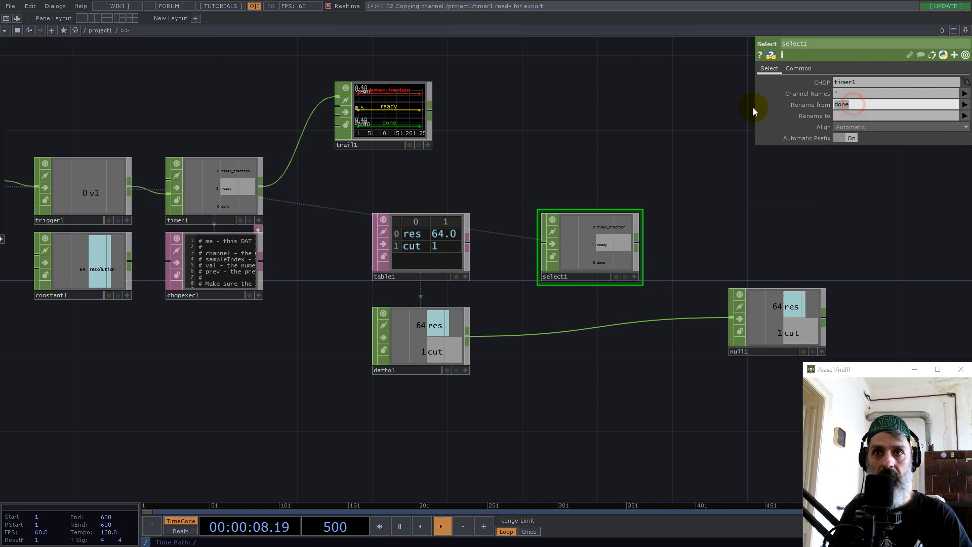
{"action": "left_click", "coordinate": [773, 209]}
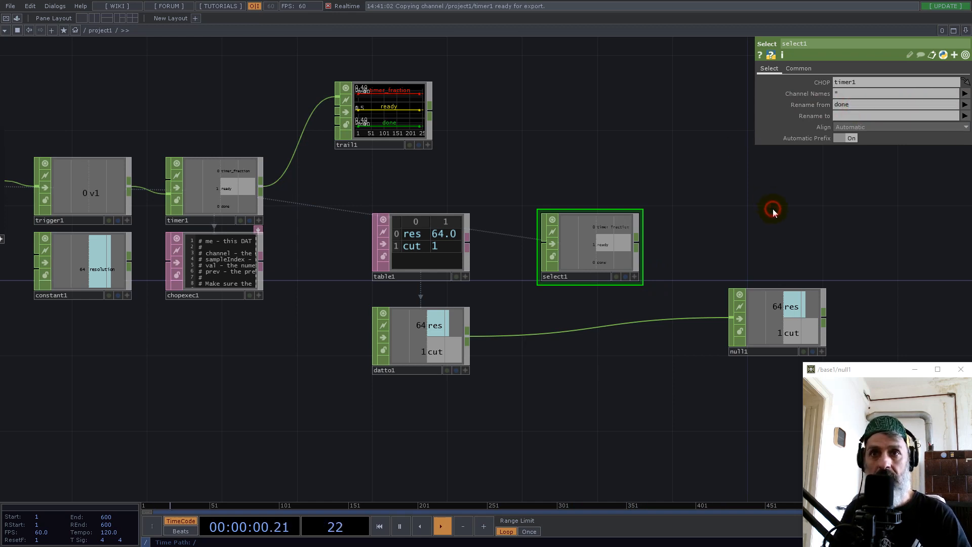
{"action": "key", "text": "ctrl+z"}
Have the Select CHOP pick only the done channel and rename it to count
{"action": "left_click", "coordinate": [965, 93]}
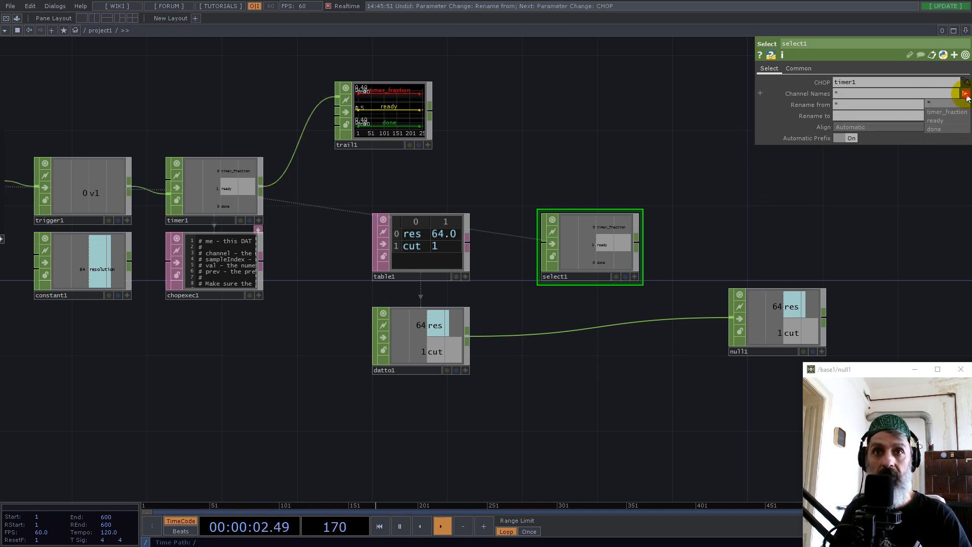
{"action": "left_click", "coordinate": [943, 129]}
{"action": "left_click", "coordinate": [854, 117]}
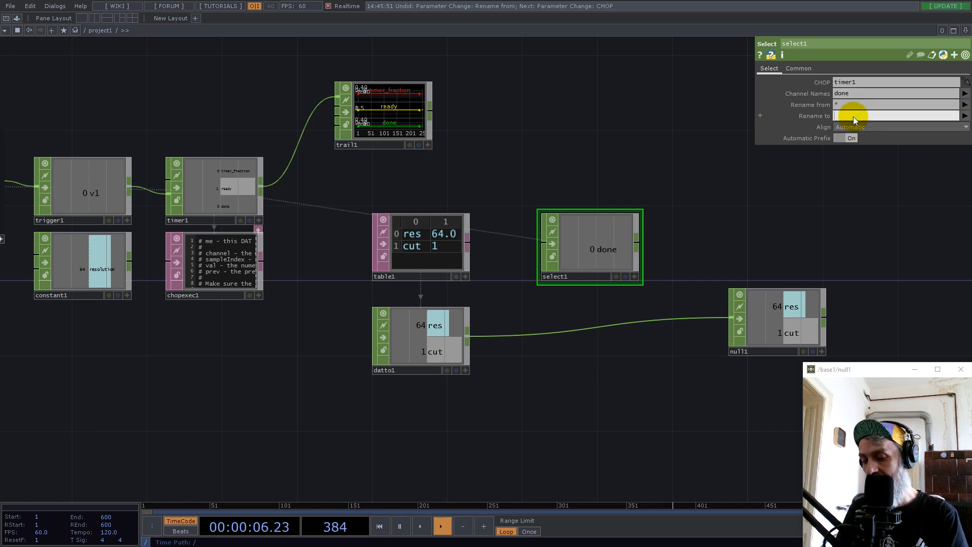
{"action": "type", "text": "count"}
{"action": "key", "text": "Return"}
Connect a Count CHOP to the output of the Select CHOP
{"action": "right_click", "coordinate": [639, 243]}
{"action": "type", "text": "count"}
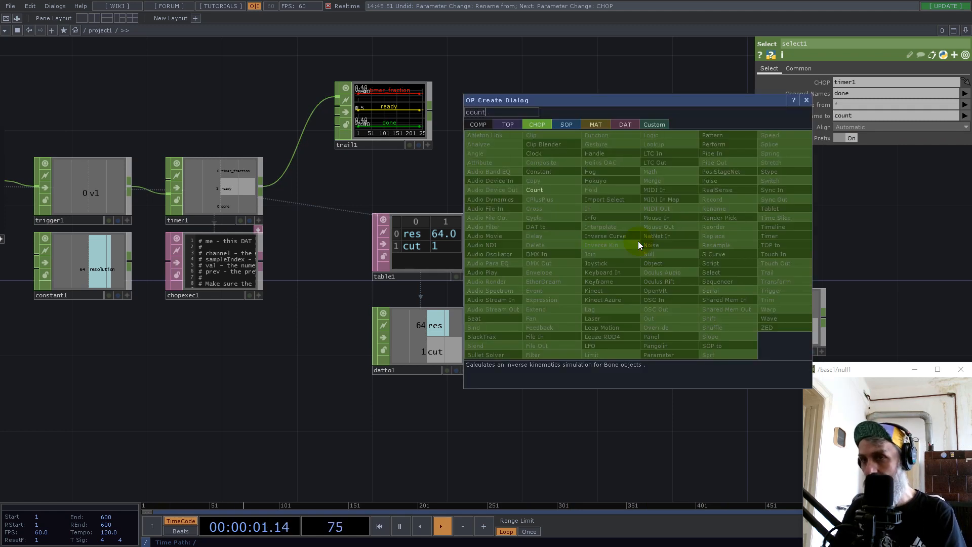
{"action": "left_click", "coordinate": [552, 189]}
{"action": "left_click", "coordinate": [707, 245]}
Insert a Merge CHOP between the DAT to and Null CHOPs, and connect the Count CHOP as its second input
{"action": "left_click_drag", "start_coordinate": [664, 372], "coordinate": [419, 354]}
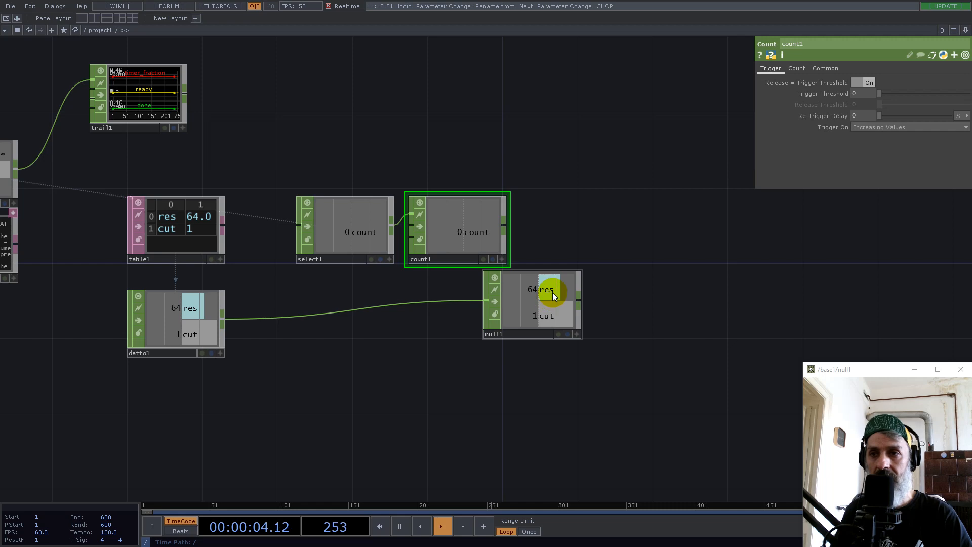
{"action": "left_click_drag", "start_coordinate": [552, 293], "coordinate": [834, 274]}
{"action": "right_click", "coordinate": [600, 287]}
{"action": "left_click", "coordinate": [611, 278]}
{"action": "type", "text": "merge"}
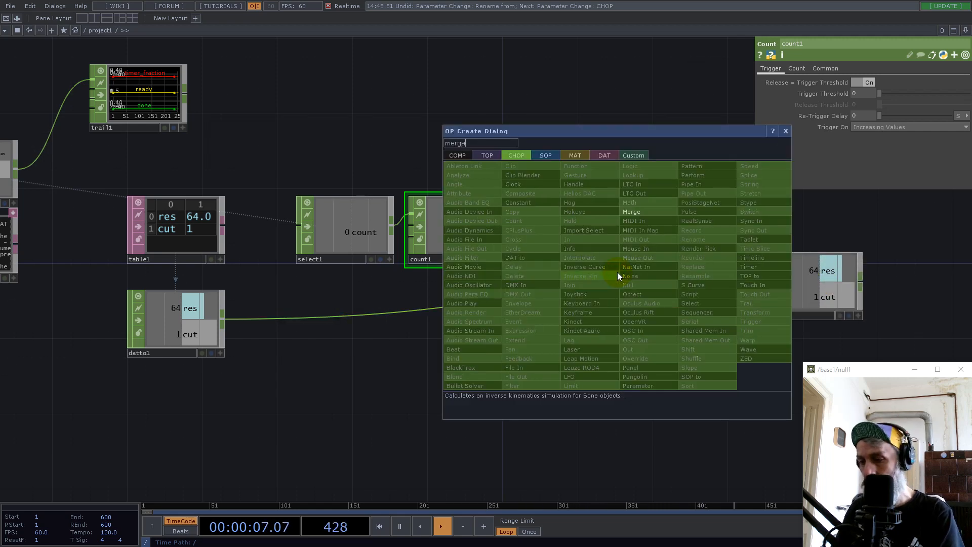
{"action": "left_click", "coordinate": [633, 212]}
{"action": "left_click", "coordinate": [595, 303]}
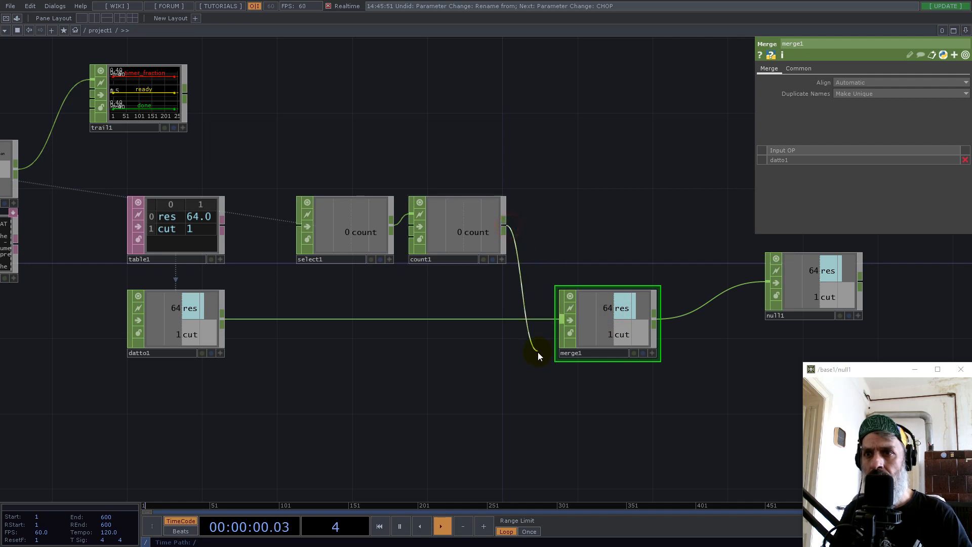
{"action": "left_click_drag", "start_coordinate": [538, 352], "coordinate": [561, 337]}
{"action": "left_click_drag", "start_coordinate": [507, 223], "coordinate": [532, 288]}
{"action": "left_click_drag", "start_coordinate": [543, 333], "coordinate": [546, 330]}
Collapse the Select, Count and Merge CHOPs into a Base COMP and place it beside the DAT to CHOP
{"action": "left_click_drag", "start_coordinate": [636, 226], "coordinate": [617, 185]}
{"action": "right_click_drag", "start_coordinate": [327, 87], "coordinate": [637, 360]}
{"action": "right_click_drag", "start_coordinate": [447, 372], "coordinate": [488, 489]}
{"action": "left_click_drag", "start_coordinate": [479, 211], "coordinate": [326, 273]}
{"action": "left_click_drag", "start_coordinate": [863, 291], "coordinate": [682, 333]}
{"action": "left_click_drag", "start_coordinate": [645, 286], "coordinate": [360, 323]}
{"action": "left_click_drag", "start_coordinate": [343, 219], "coordinate": [539, 245]}
Move the Trail CHOP above the Trigger and Timer CHOPs and enlarge it to span the width of both
{"action": "scroll", "coordinate": [539, 245], "scroll_direction": "down", "scroll_amount": 5}
{"action": "scroll", "coordinate": [504, 228], "scroll_direction": "up", "scroll_amount": 4}
{"action": "left_click_drag", "start_coordinate": [338, 98], "coordinate": [634, 236]}
{"action": "left_click_drag", "start_coordinate": [572, 307], "coordinate": [363, 297]}
{"action": "scroll", "coordinate": [363, 296], "scroll_direction": "up", "scroll_amount": 2}
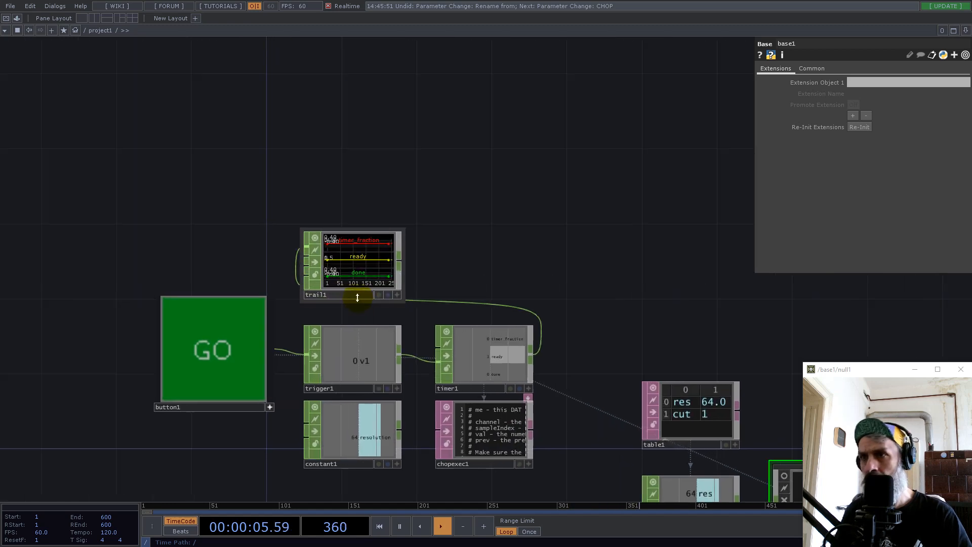
{"action": "left_click", "coordinate": [356, 272]}
{"action": "left_click_drag", "start_coordinate": [403, 230], "coordinate": [532, 227]}
Add a Select CHOP to the left of the Trail CHOP, above the GO button
{"action": "double_click", "coordinate": [184, 207]}
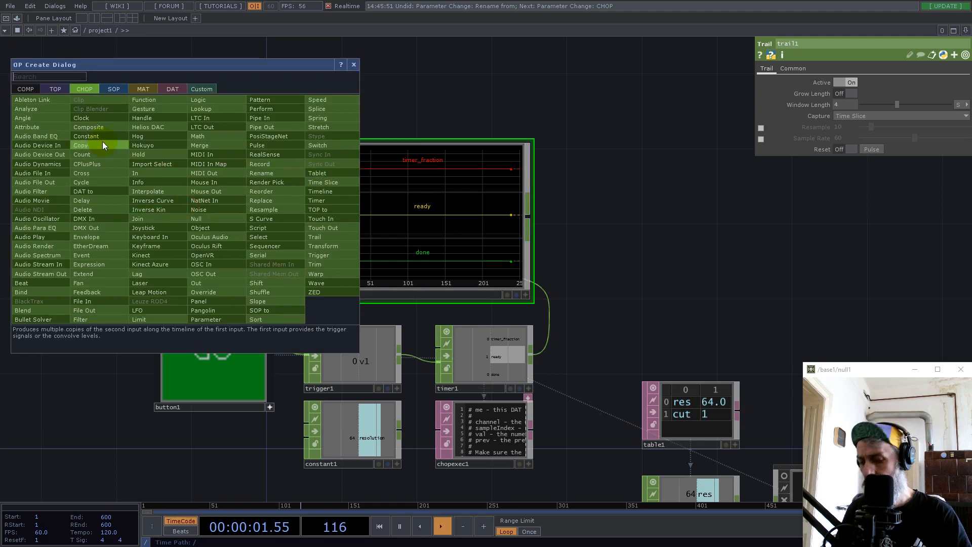
{"action": "type", "text": "sel"}
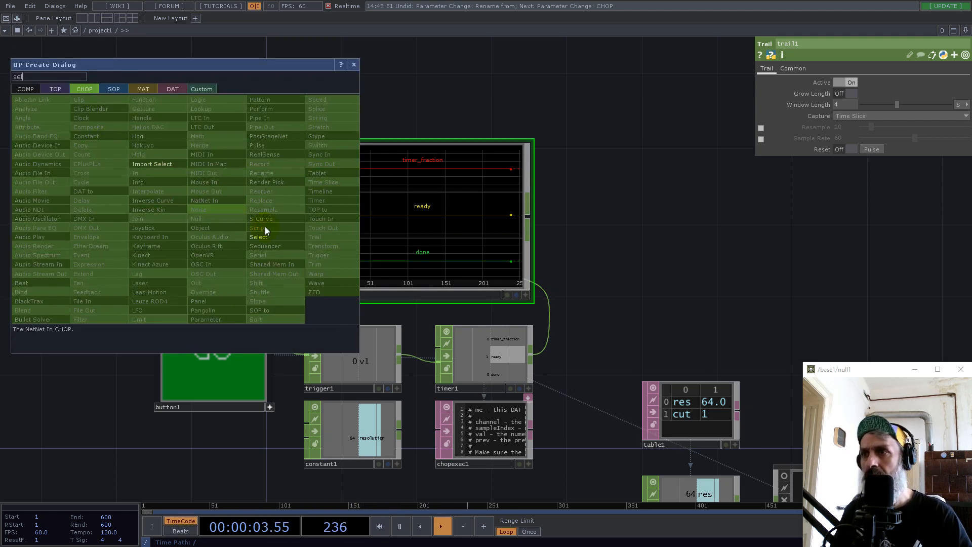
{"action": "left_click", "coordinate": [266, 234]}
{"action": "left_click", "coordinate": [213, 206]}
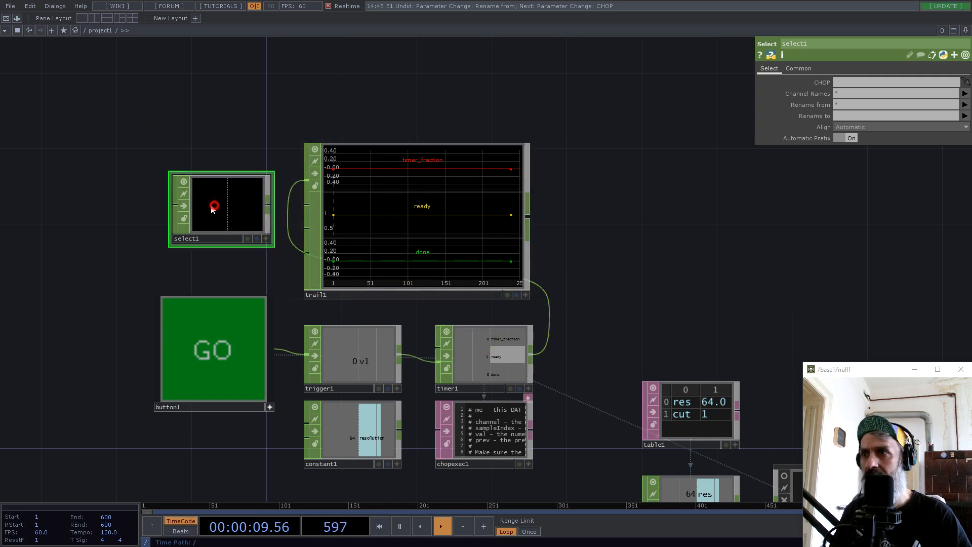
Point the Select CHOP at timer1, connect it to the Trail CHOP's input and turn off the Select node's viewer
{"action": "left_click_drag", "start_coordinate": [473, 330], "coordinate": [847, 80]}
{"action": "left_click_drag", "start_coordinate": [267, 204], "coordinate": [306, 181]}
{"action": "left_click", "coordinate": [184, 182]}
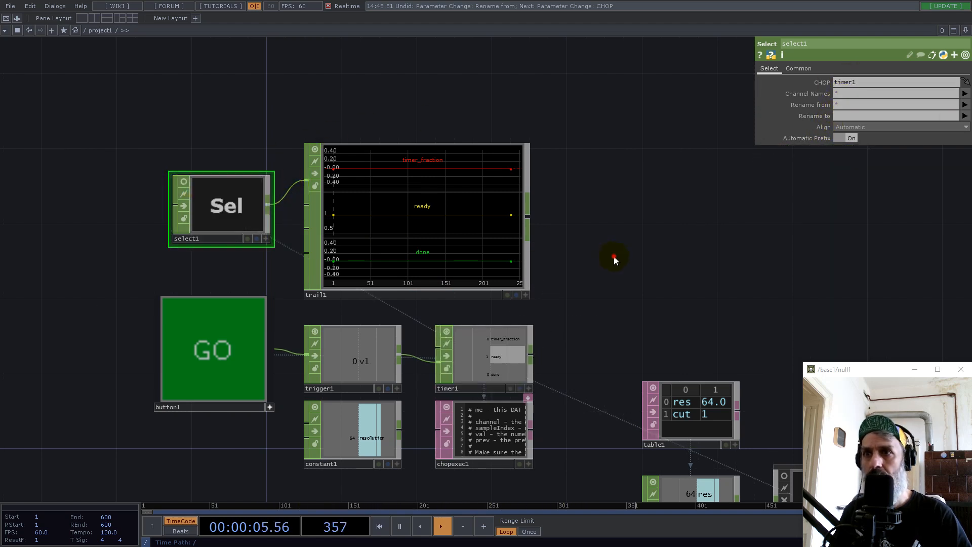
Add a Ramp TOP in the empty space below the Base COMP and the Null CHOP
{"action": "scroll", "coordinate": [614, 261], "scroll_direction": "down", "scroll_amount": 5}
{"action": "left_click", "coordinate": [223, 258]}
{"action": "left_click_drag", "start_coordinate": [602, 226], "coordinate": [471, 262]}
{"action": "scroll", "coordinate": [472, 388], "scroll_direction": "up", "scroll_amount": 4}
{"action": "scroll", "coordinate": [472, 388], "scroll_direction": "down", "scroll_amount": 5}
{"action": "scroll", "coordinate": [518, 404], "scroll_direction": "up", "scroll_amount": 5}
{"action": "left_click_drag", "start_coordinate": [564, 396], "coordinate": [633, 309]}
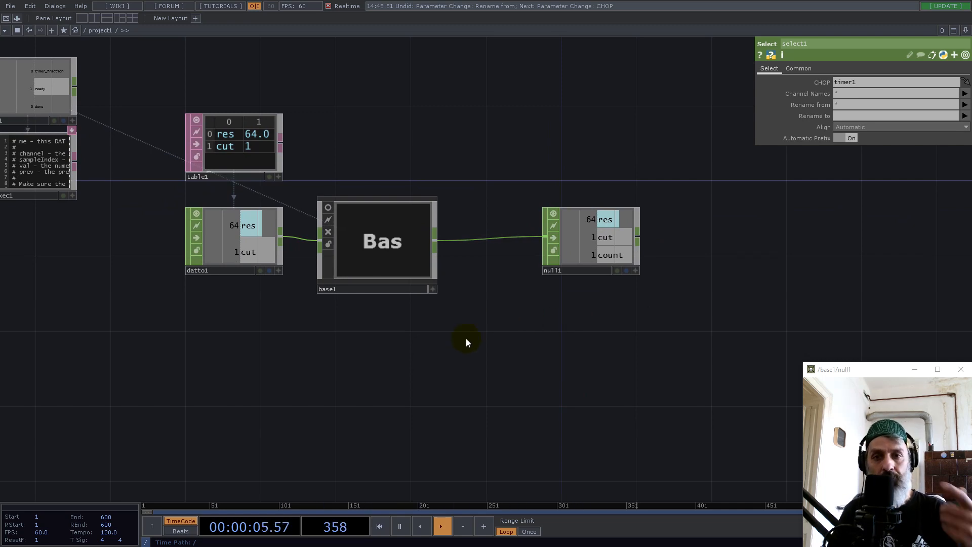
{"action": "double_click", "coordinate": [538, 378]}
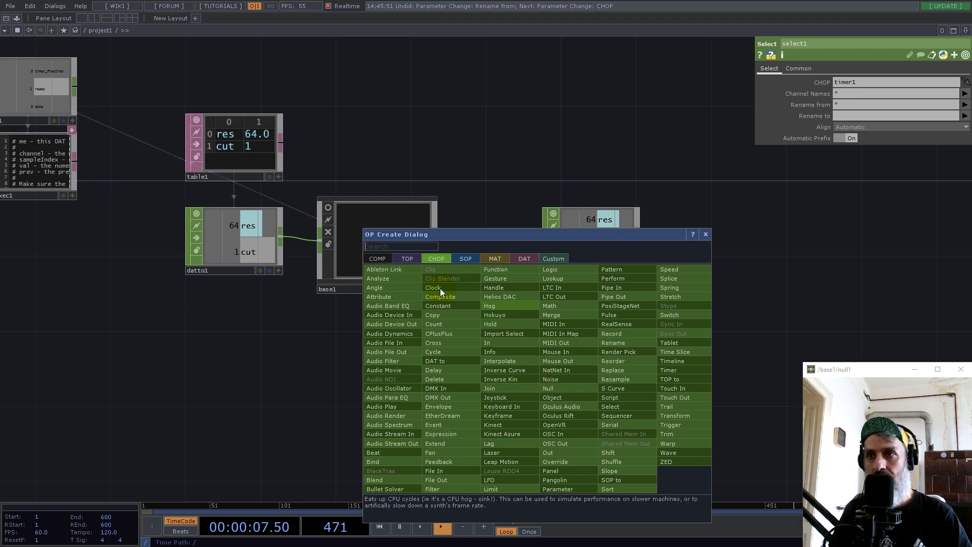
{"action": "left_click", "coordinate": [407, 259]}
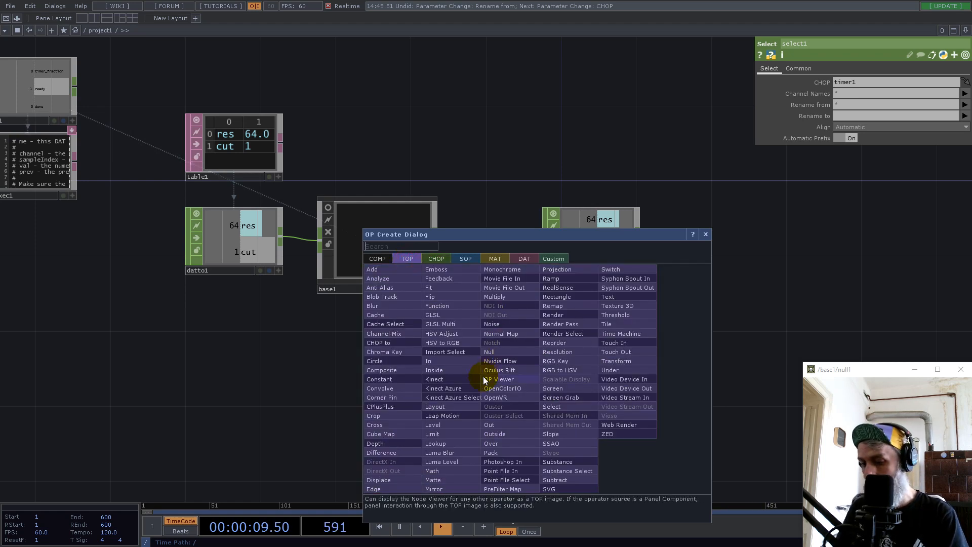
{"action": "type", "text": "r"}
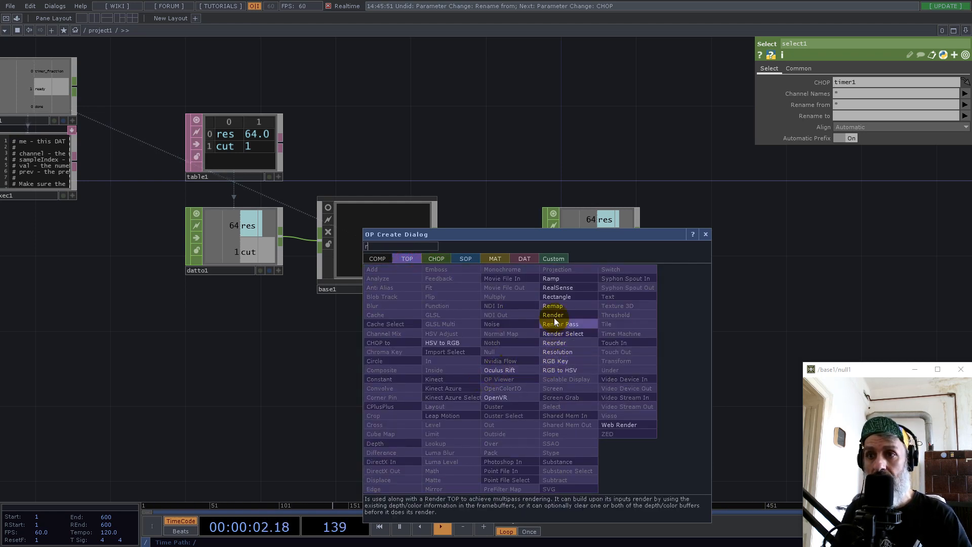
{"action": "left_click", "coordinate": [552, 278]}
{"action": "left_click", "coordinate": [497, 373]}
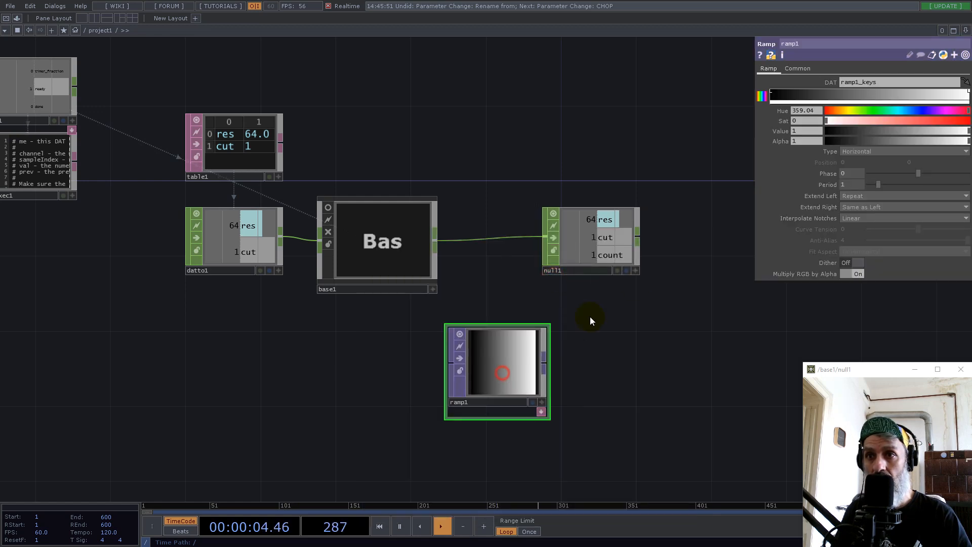
Drive the Ramp TOP's resolution width with the Null CHOP's res channel, with a resolution height of 1
{"action": "left_click", "coordinate": [636, 271]}
{"action": "left_click_drag", "start_coordinate": [592, 217], "coordinate": [849, 93]}
{"action": "left_click", "coordinate": [859, 90]}
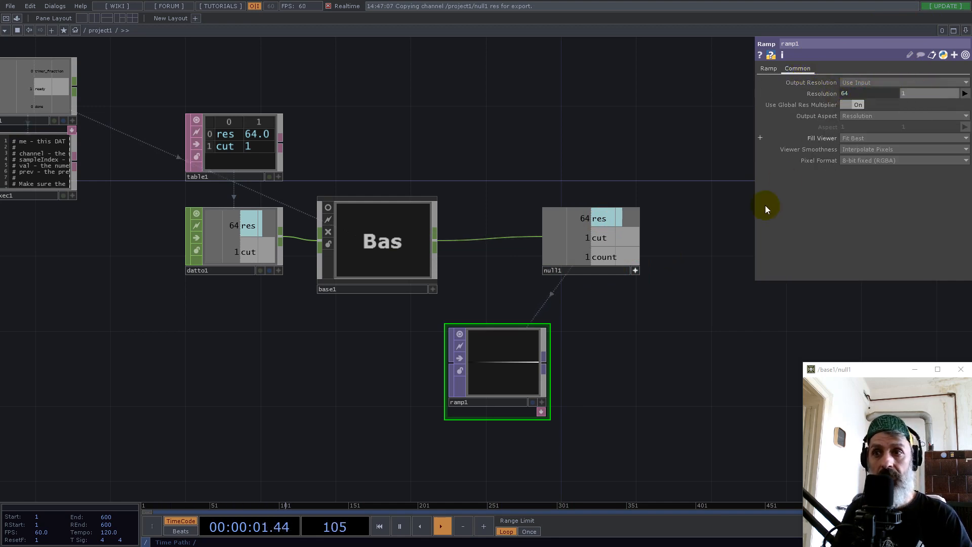
Flatten the Ramp TOP's node to a low strip and move it directly beneath the Null CHOP
{"action": "left_click_drag", "start_coordinate": [546, 329], "coordinate": [542, 331]}
{"action": "left_click_drag", "start_coordinate": [505, 386], "coordinate": [590, 345]}
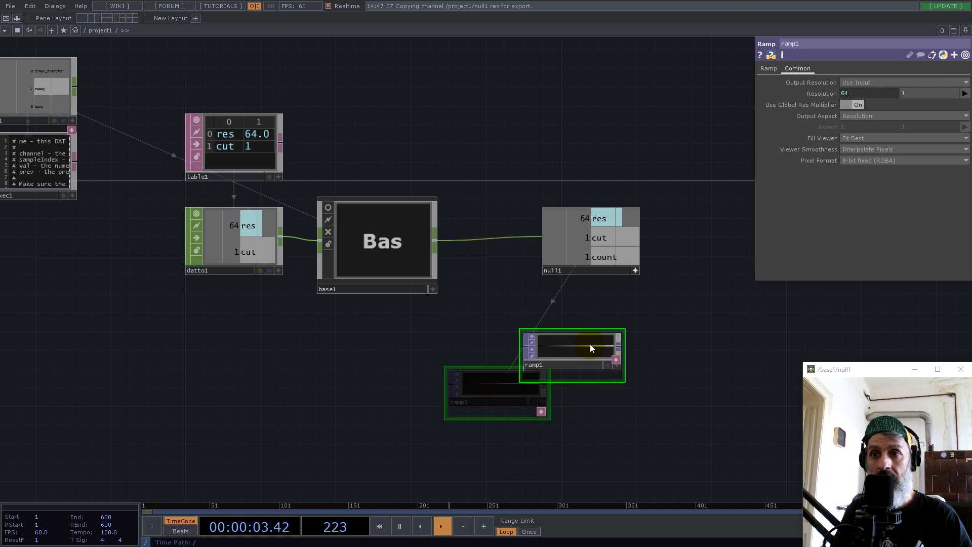
{"action": "left_click_drag", "start_coordinate": [715, 345], "coordinate": [582, 325]}
Set the Ramp TOP's viewer smoothness to Nearest Pixel and its pixel format to 32-bit float (Mono)
{"action": "left_click", "coordinate": [850, 146]}
{"action": "left_click", "coordinate": [854, 159]}
{"action": "left_click", "coordinate": [872, 164]}
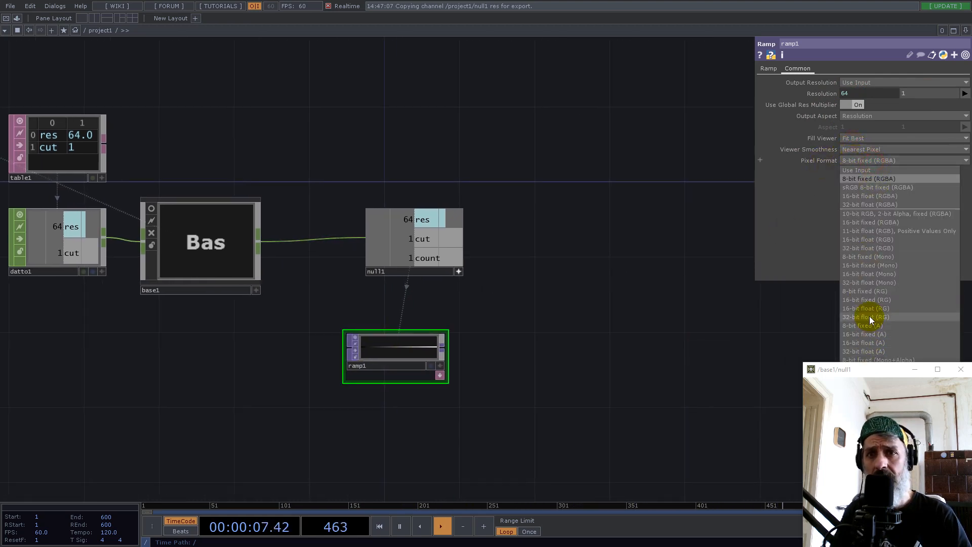
{"action": "left_click", "coordinate": [885, 283]}
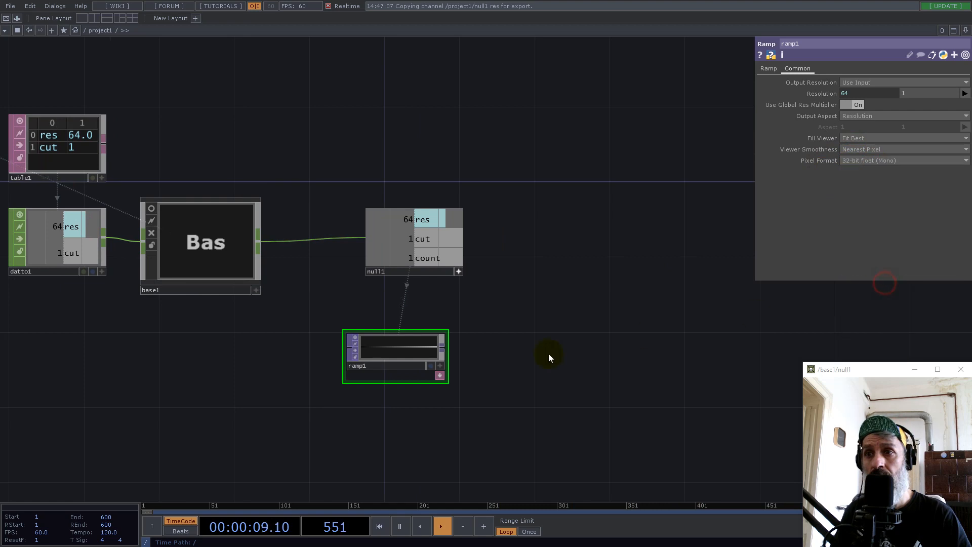
Append a Null TOP to the Ramp TOP's output, leaving room between the two nodes
{"action": "right_click", "coordinate": [443, 349]}
{"action": "type", "text": "n"}
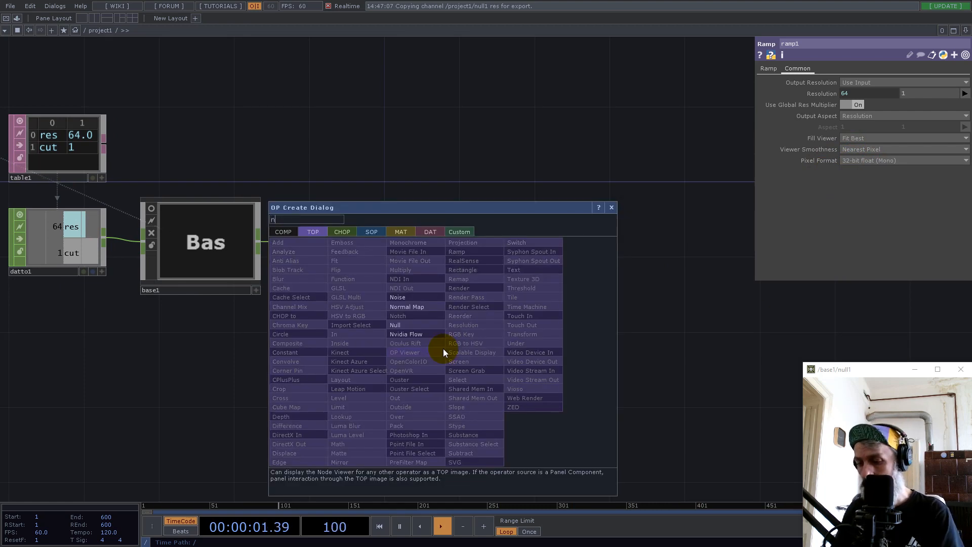
{"action": "left_click", "coordinate": [395, 324]}
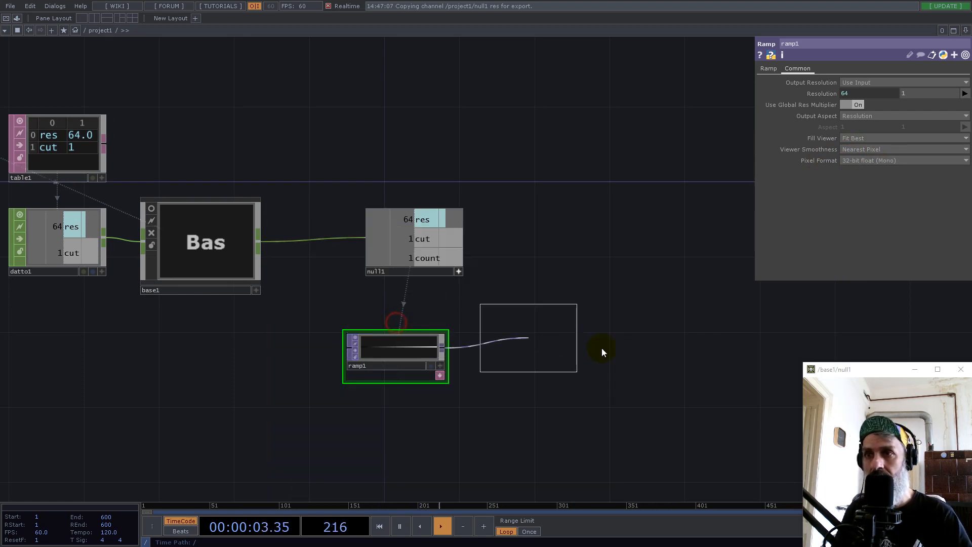
{"action": "left_click", "coordinate": [733, 347]}
Insert a second Null TOP on the wire between the Ramp TOP and the first Null TOP
{"action": "right_click", "coordinate": [499, 349]}
{"action": "left_click", "coordinate": [514, 338]}
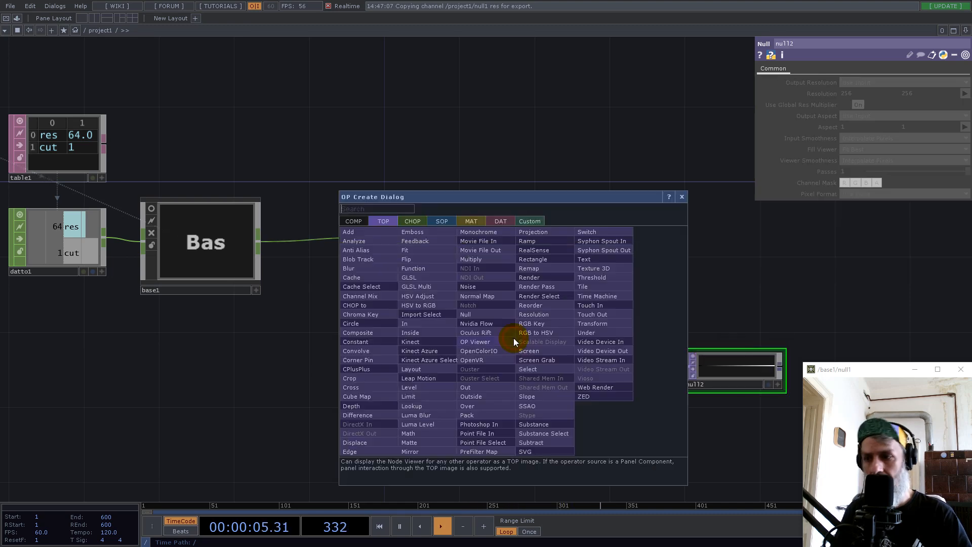
{"action": "type", "text": "nul"}
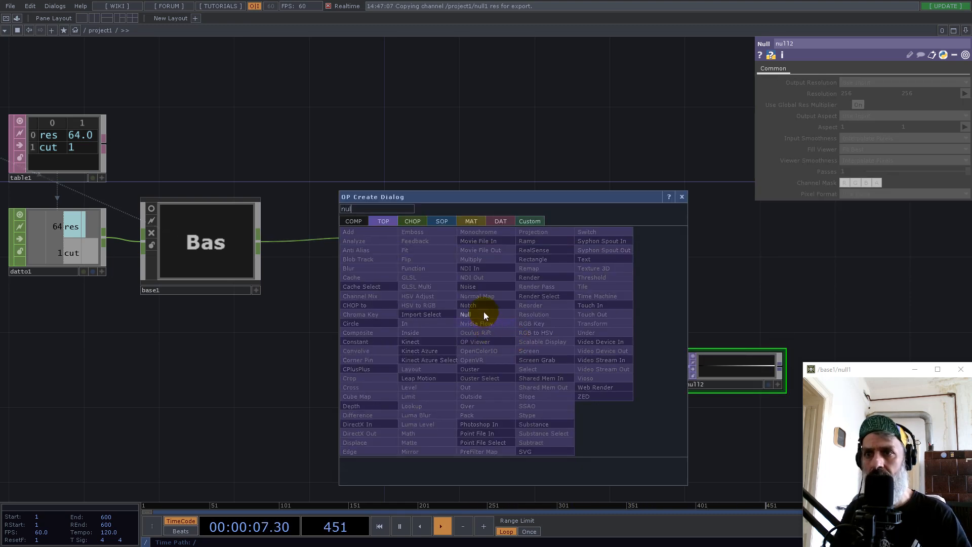
{"action": "left_click", "coordinate": [481, 314]}
{"action": "left_click", "coordinate": [527, 351]}
Collapse the middle Null TOP into a Base COMP and rename that component uv
{"action": "right_click", "coordinate": [527, 351]}
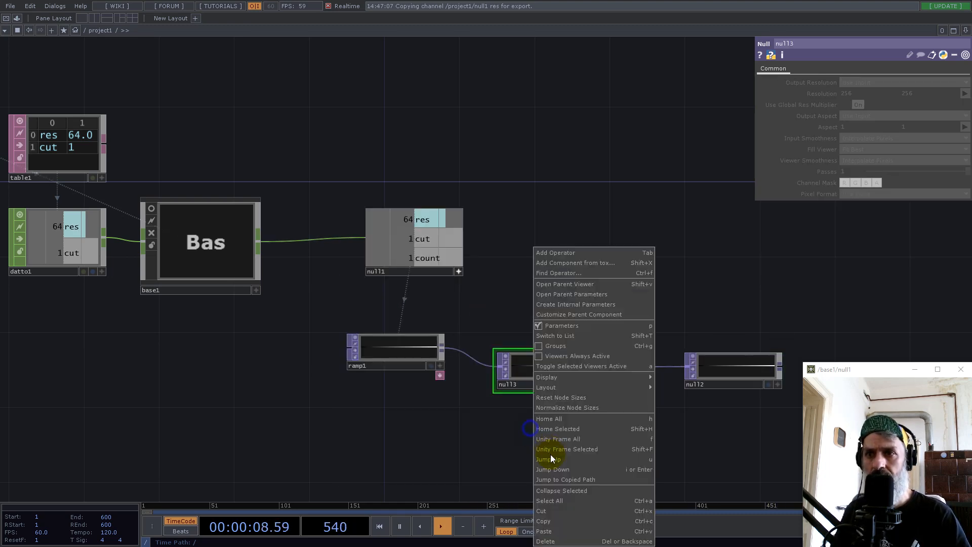
{"action": "left_click", "coordinate": [576, 491]}
{"action": "left_click_drag", "start_coordinate": [510, 363], "coordinate": [530, 364]}
{"action": "left_click", "coordinate": [500, 406]}
{"action": "type", "text": "u"}
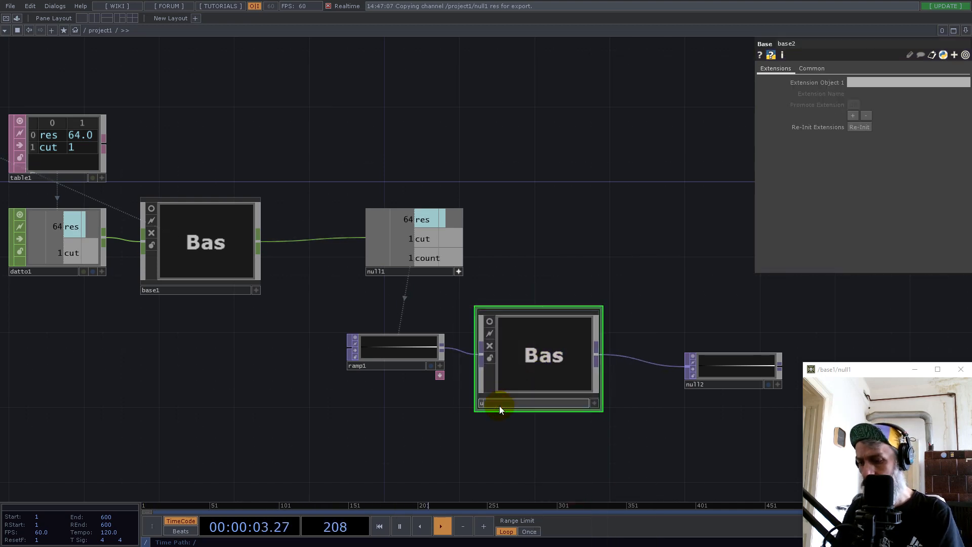
{"action": "type", "text": "v"}
{"action": "key", "text": "Return"}
Enter the uv component and add an Info CHOP from the in1 TOP, placed above it
{"action": "double_click", "coordinate": [530, 369]}
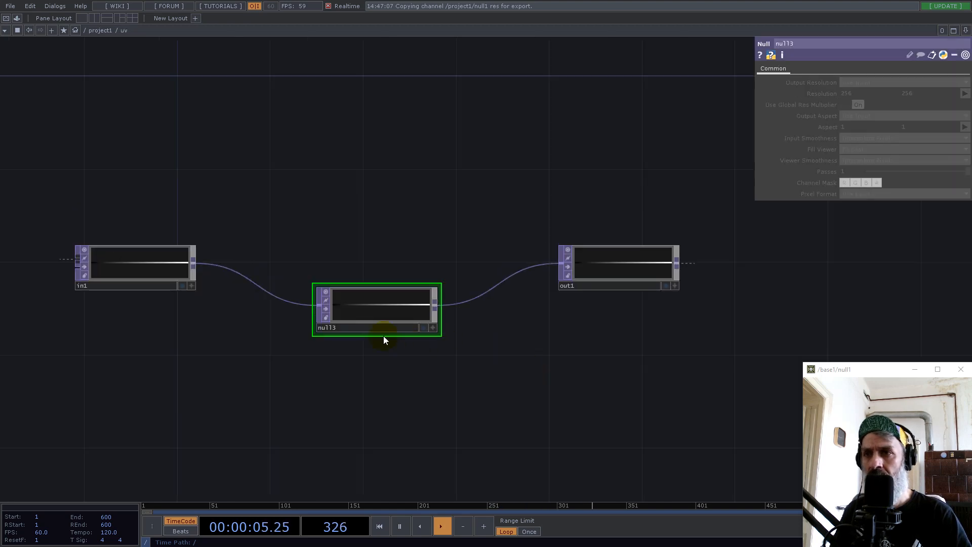
{"action": "right_click", "coordinate": [196, 265]}
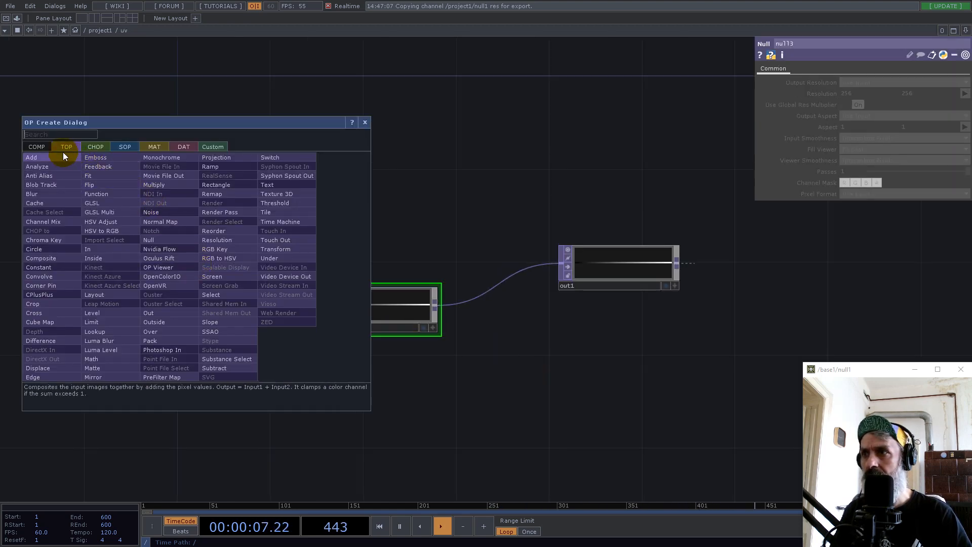
{"action": "left_click", "coordinate": [93, 147]}
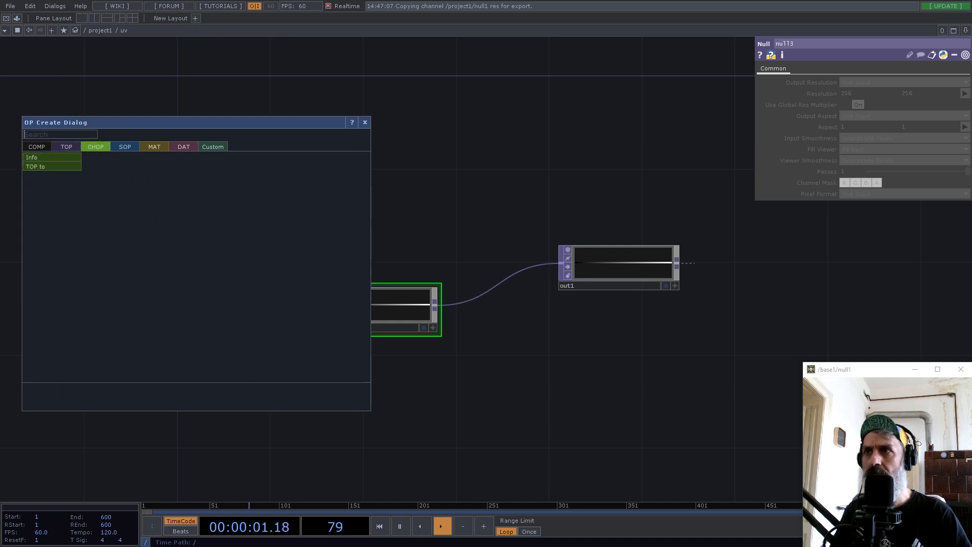
{"action": "left_click", "coordinate": [41, 157]}
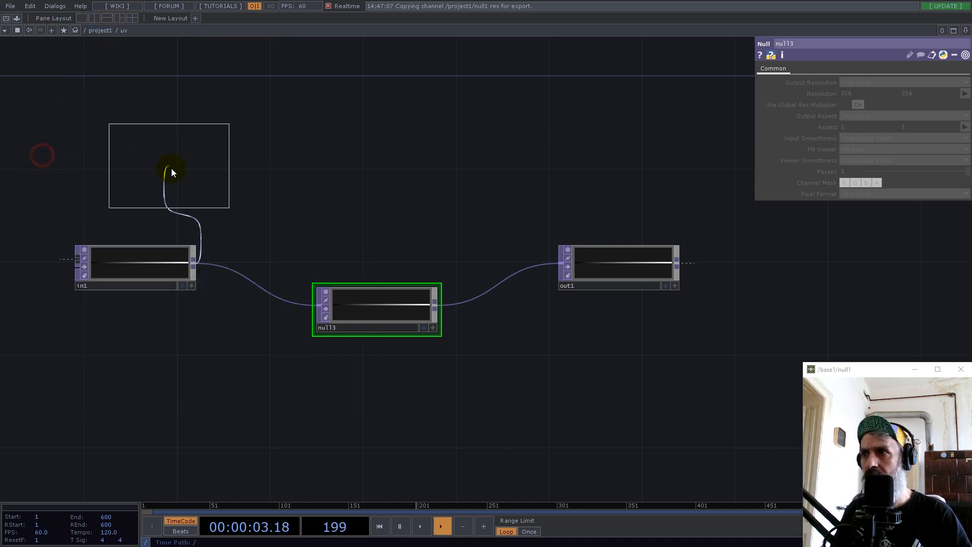
{"action": "left_click", "coordinate": [143, 184]}
Limit the Info CHOP's scope to the resx channel
{"action": "left_click_drag", "start_coordinate": [284, 150], "coordinate": [473, 217]}
{"action": "left_click", "coordinate": [966, 93]}
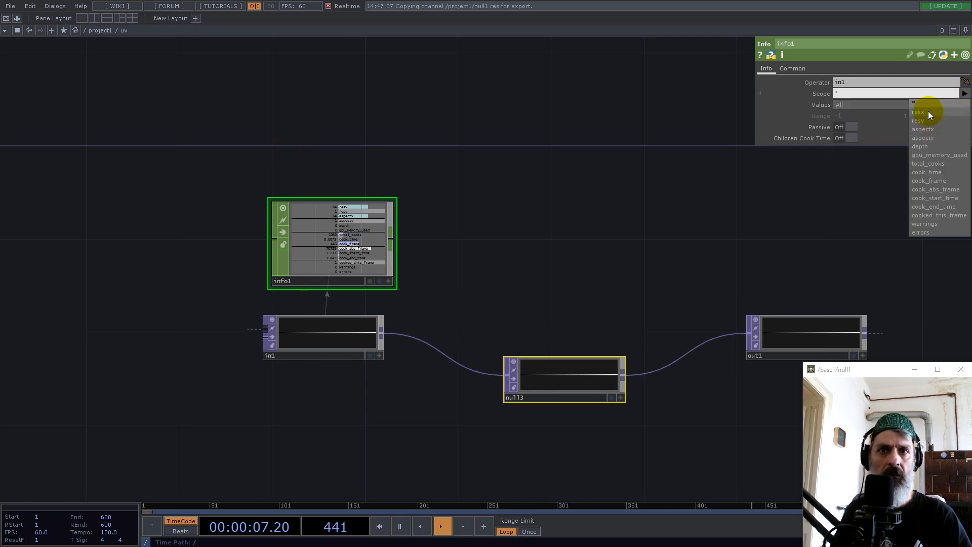
{"action": "left_click", "coordinate": [929, 112]}
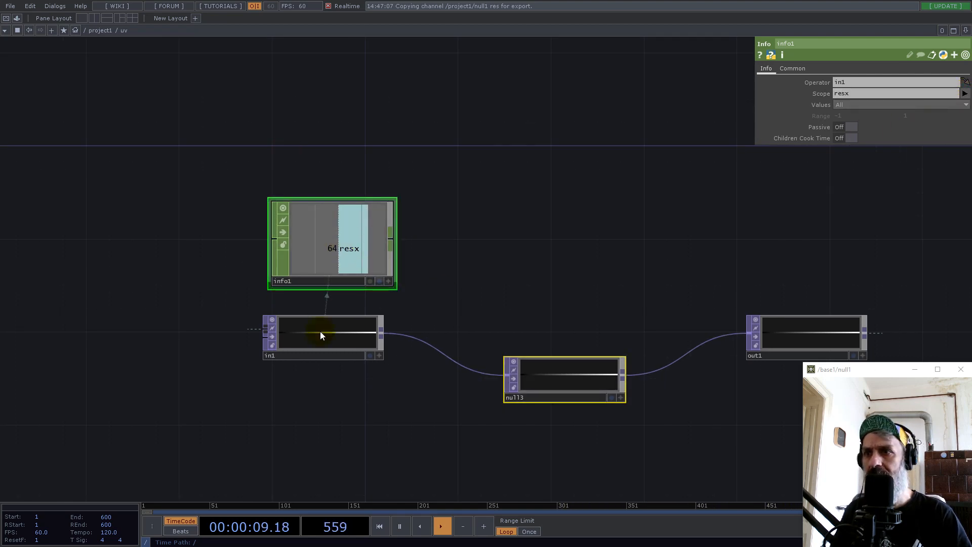
{"action": "left_click_drag", "start_coordinate": [511, 257], "coordinate": [389, 230]}
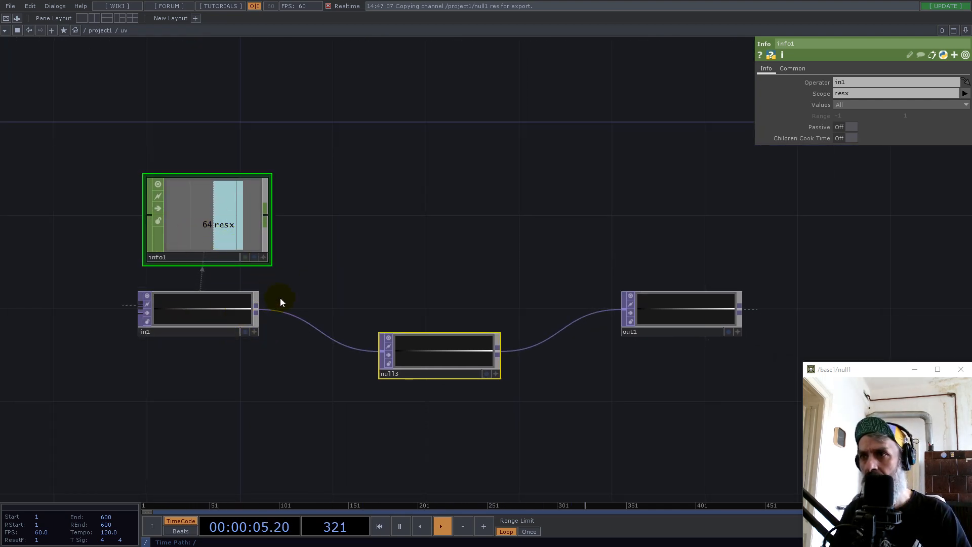
Delete the Null TOP inside uv and insert a Fit TOP between in1 and out1 instead
{"action": "left_click", "coordinate": [447, 355]}
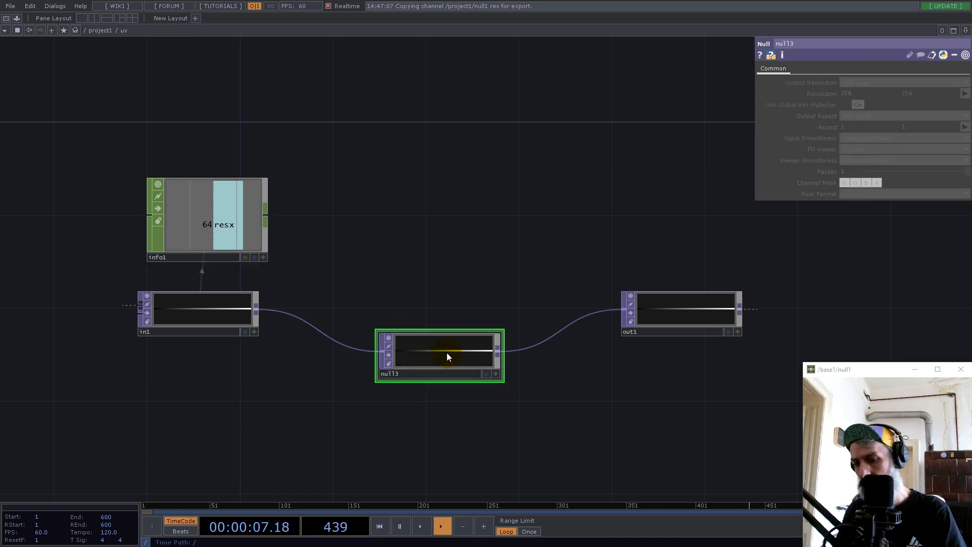
{"action": "key", "text": "Delete"}
{"action": "right_click", "coordinate": [348, 308]}
{"action": "left_click", "coordinate": [348, 308]}
{"action": "right_click", "coordinate": [348, 309]}
{"action": "left_click", "coordinate": [364, 300]}
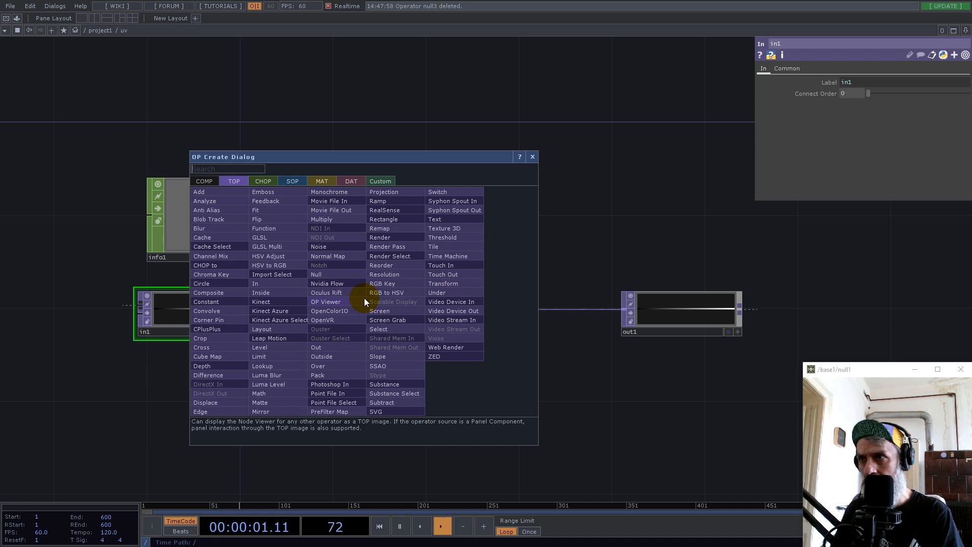
{"action": "type", "text": "fit"}
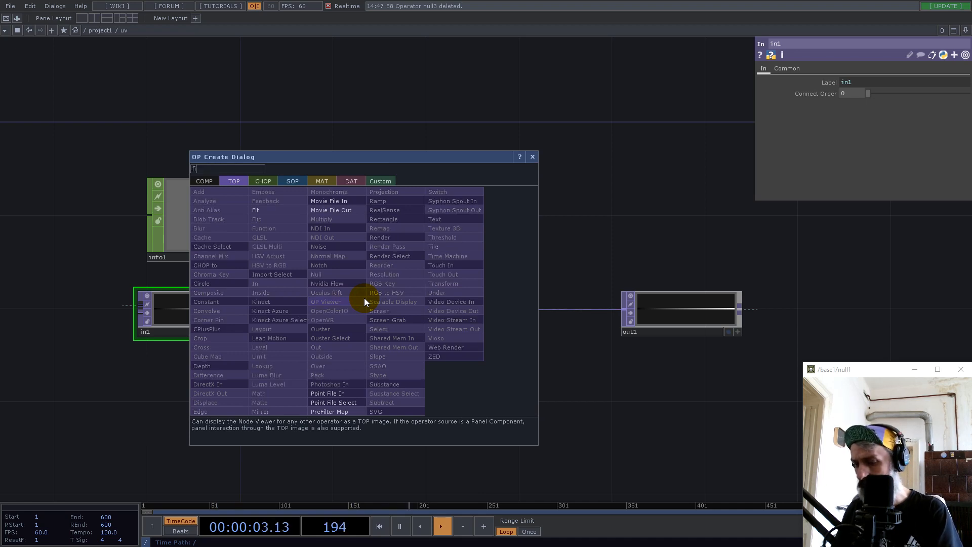
{"action": "left_click", "coordinate": [259, 211]}
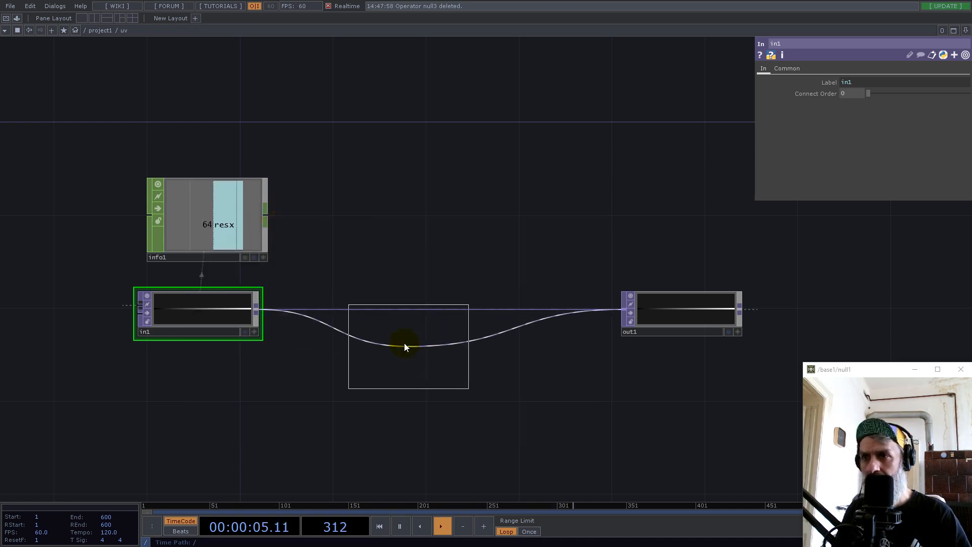
{"action": "left_click", "coordinate": [370, 306]}
Branch a Flip TOP off the Fit TOP's output, placed below the main wire, and move out1 farther away to make room
{"action": "right_click", "coordinate": [431, 302]}
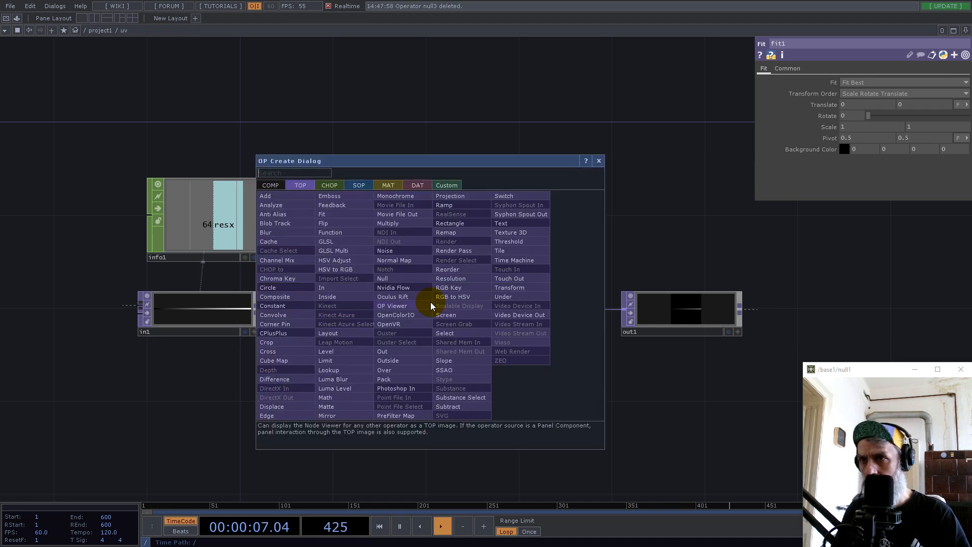
{"action": "type", "text": "flip"}
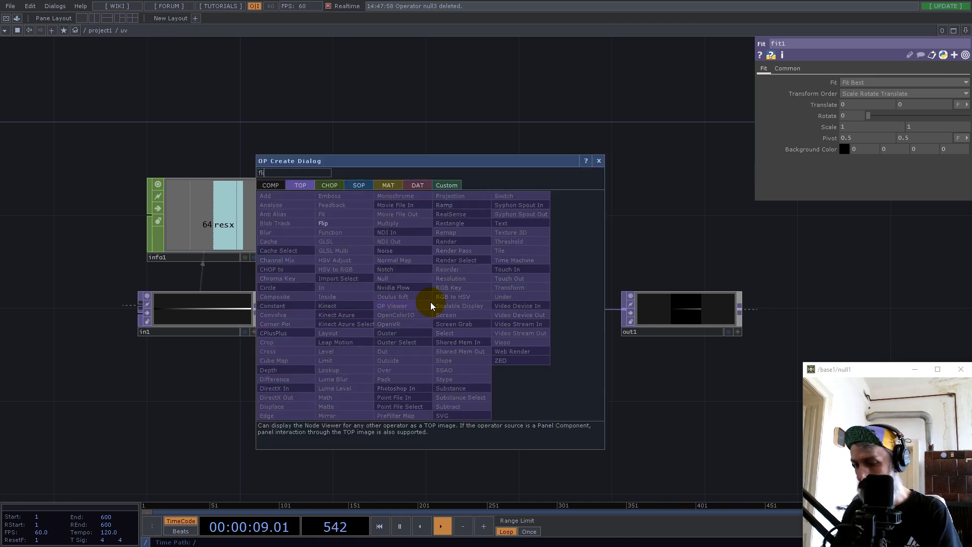
{"action": "left_click", "coordinate": [352, 225]}
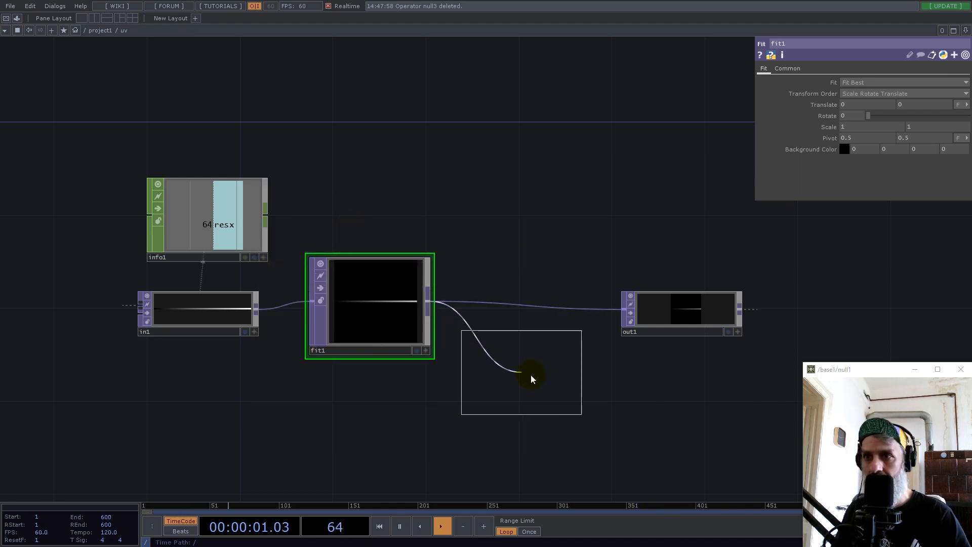
{"action": "left_click", "coordinate": [549, 377]}
{"action": "left_click_drag", "start_coordinate": [709, 314], "coordinate": [886, 241]}
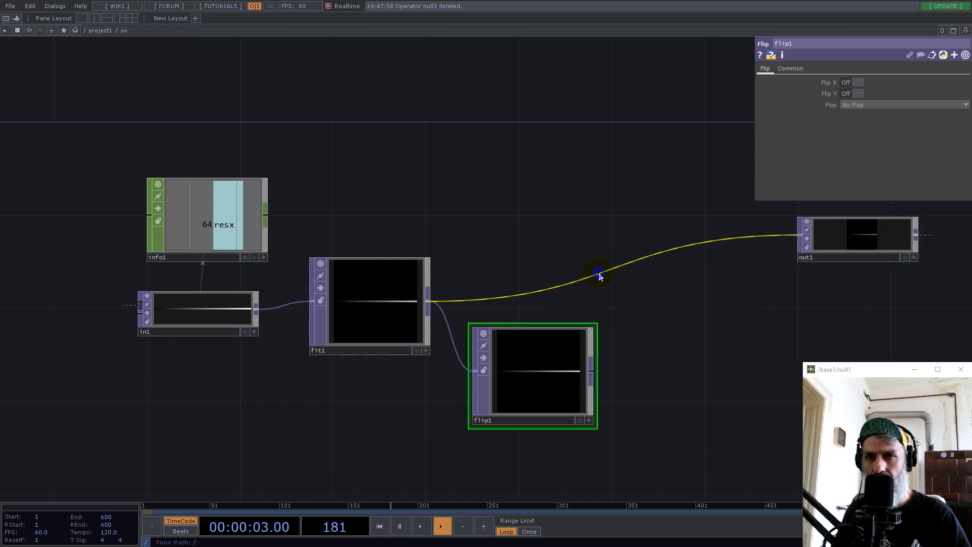
Insert a Reorder TOP between the Fit TOP and out1, and connect the Flip TOP as its second input
{"action": "right_click", "coordinate": [614, 262]}
{"action": "left_click", "coordinate": [615, 263]}
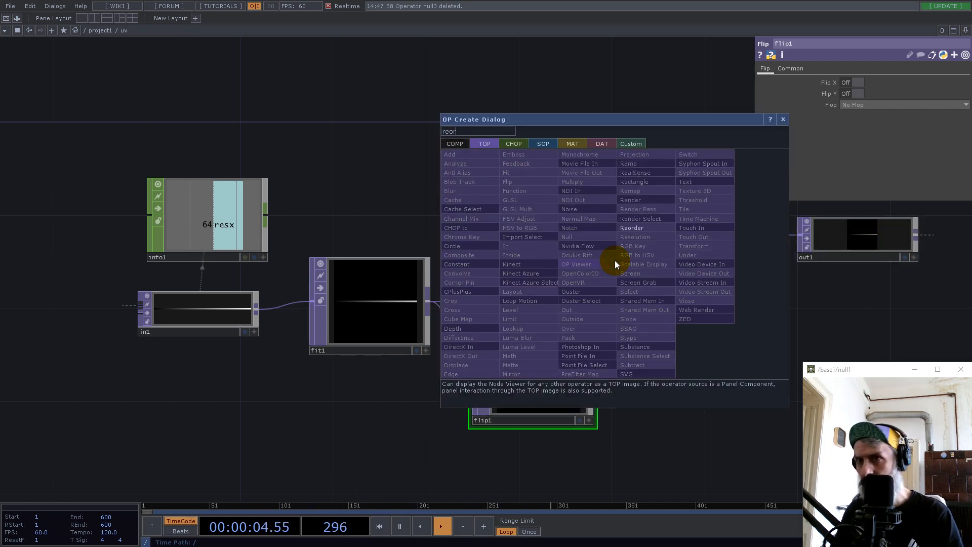
{"action": "left_click", "coordinate": [626, 228]}
{"action": "left_click", "coordinate": [667, 261]}
{"action": "left_click_drag", "start_coordinate": [592, 365], "coordinate": [614, 248]}
Set the Fit TOP's fit mode to Fill and the Flip TOP's flop to Bottom Left
{"action": "left_click", "coordinate": [365, 295]}
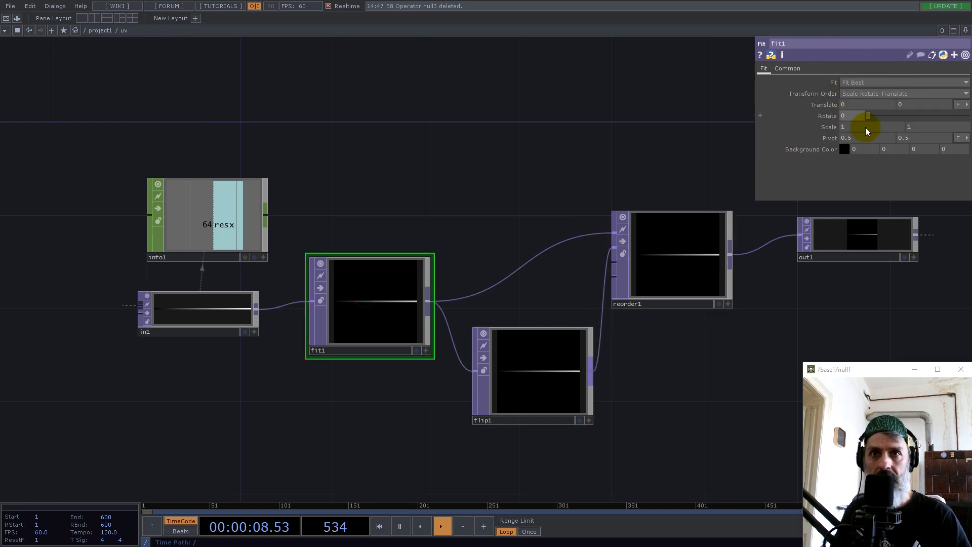
{"action": "left_click", "coordinate": [861, 81]}
{"action": "left_click", "coordinate": [855, 92]}
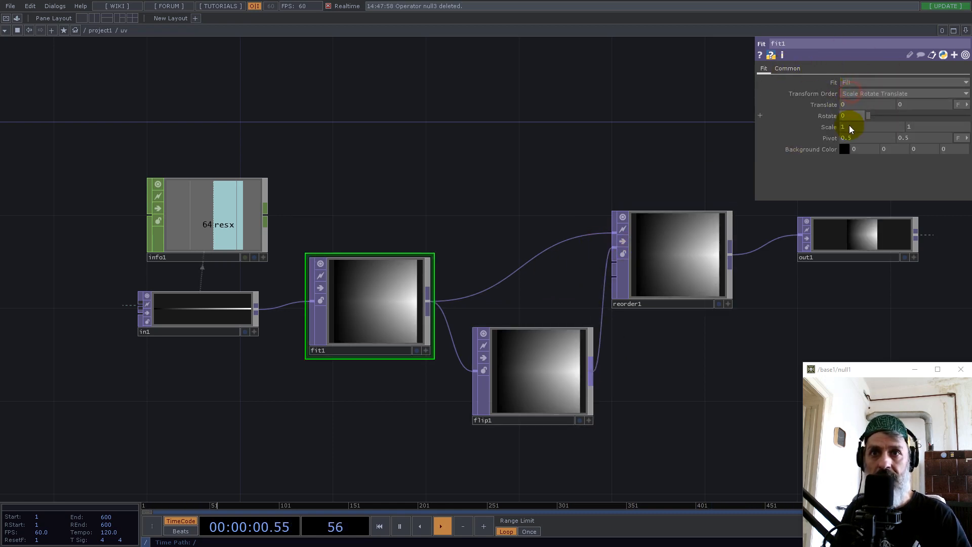
{"action": "left_click", "coordinate": [804, 71]}
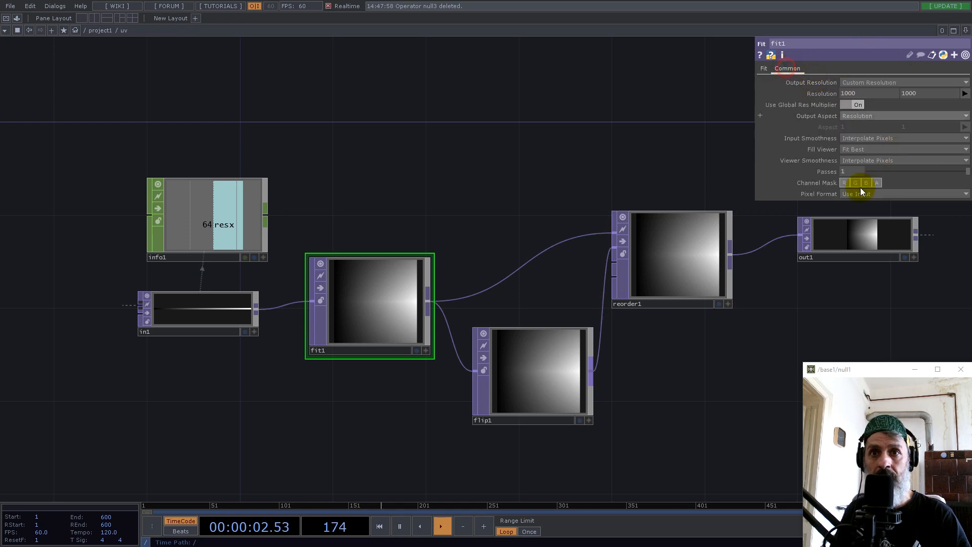
{"action": "left_click", "coordinate": [582, 343]}
{"action": "left_click", "coordinate": [851, 104]}
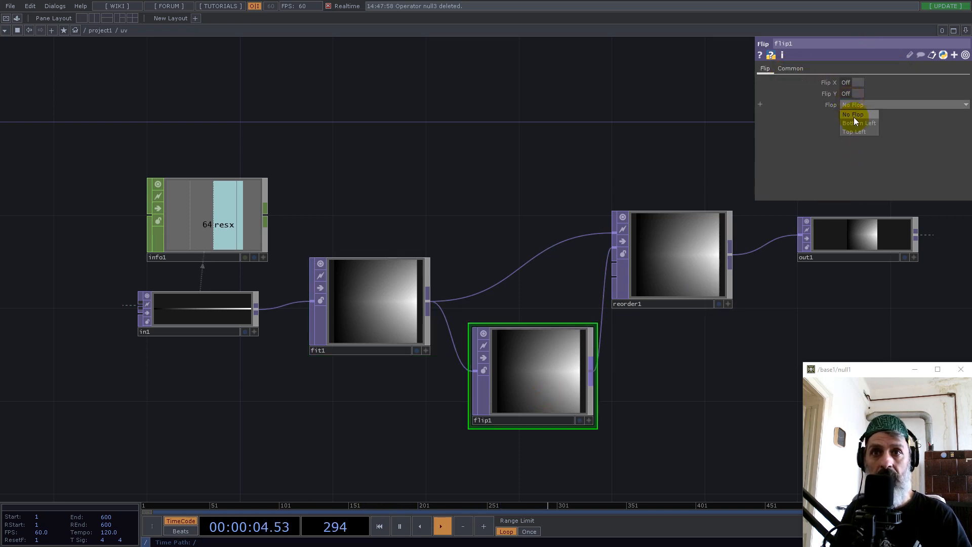
{"action": "left_click", "coordinate": [856, 124]}
Take the Reorder TOP's output green from Input 2 and set its pixel format to 32-bit float (RG)
{"action": "left_click", "coordinate": [697, 260]}
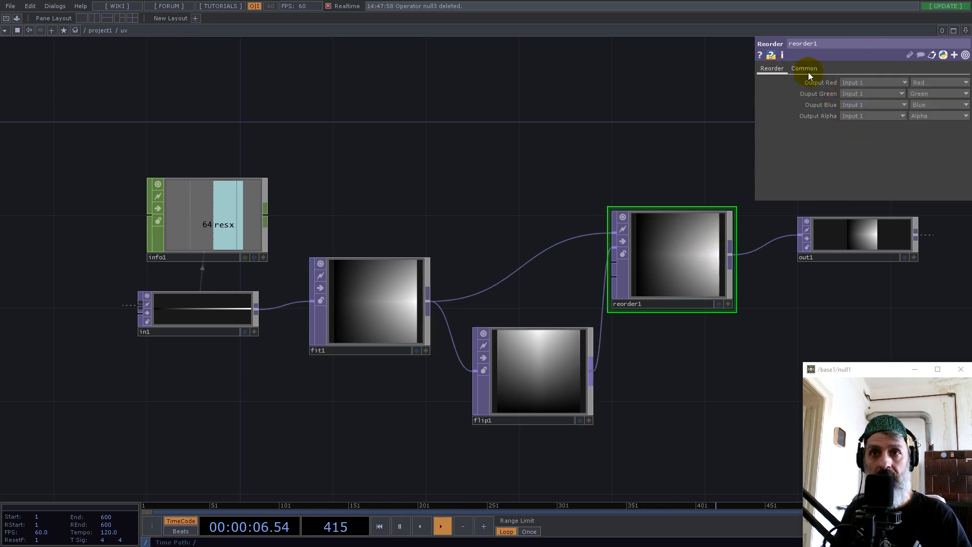
{"action": "left_click", "coordinate": [853, 105]}
{"action": "left_click", "coordinate": [853, 112]}
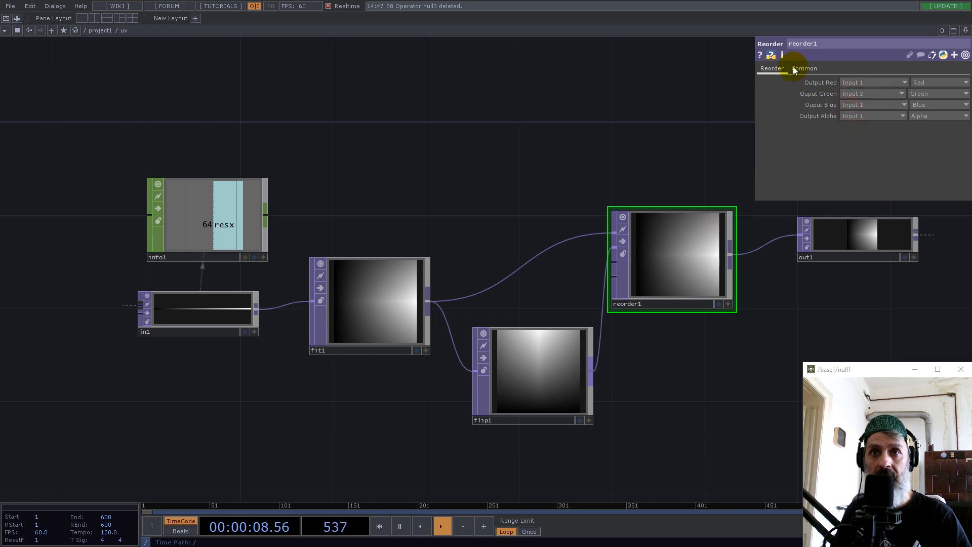
{"action": "left_click", "coordinate": [805, 68]}
{"action": "left_click", "coordinate": [878, 194]}
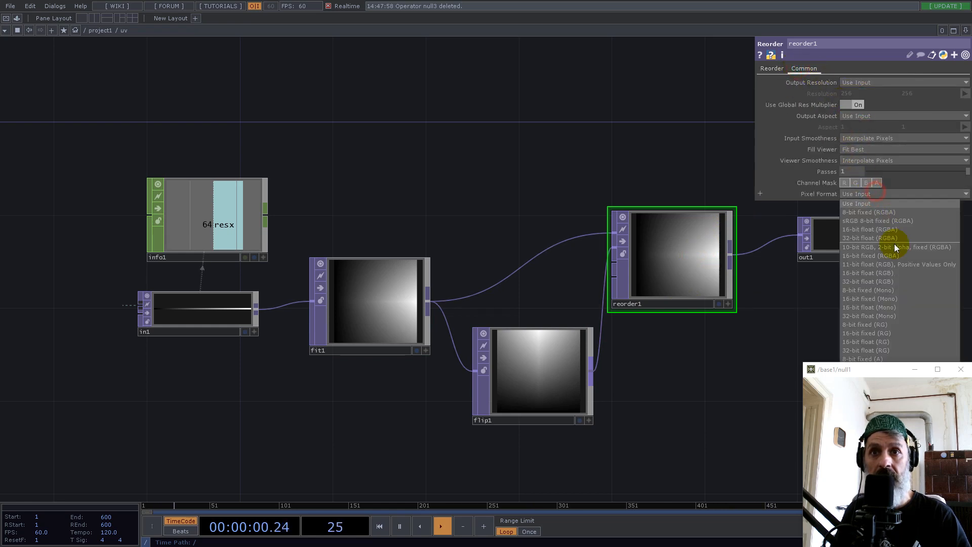
{"action": "left_click", "coordinate": [867, 350]}
Space out the operators inside uv by enlarging out1 and moving the Reorder and Flip TOPs farther away from the Fit TOP
{"action": "scroll", "coordinate": [563, 319], "scroll_direction": "down", "scroll_amount": 3}
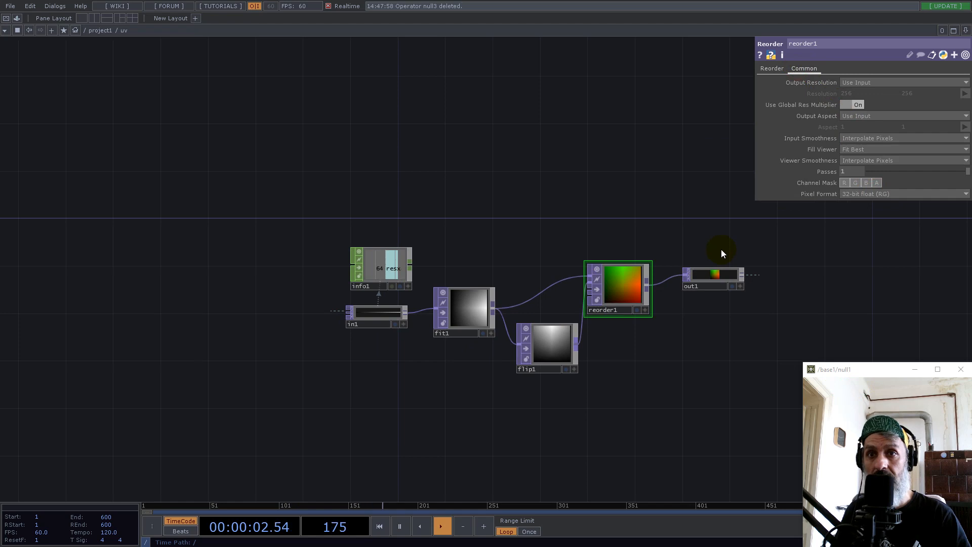
{"action": "left_click_drag", "start_coordinate": [743, 292], "coordinate": [814, 315]}
{"action": "left_click_drag", "start_coordinate": [649, 290], "coordinate": [696, 289]}
{"action": "left_click_drag", "start_coordinate": [552, 344], "coordinate": [577, 369]}
{"action": "left_click_drag", "start_coordinate": [668, 291], "coordinate": [680, 314]}
Set input smoothness and viewer smoothness to Nearest Pixel on the Fit, Flip and Reorder TOPs together
{"action": "left_click_drag", "start_coordinate": [716, 412], "coordinate": [472, 259]}
{"action": "left_click", "coordinate": [861, 140]}
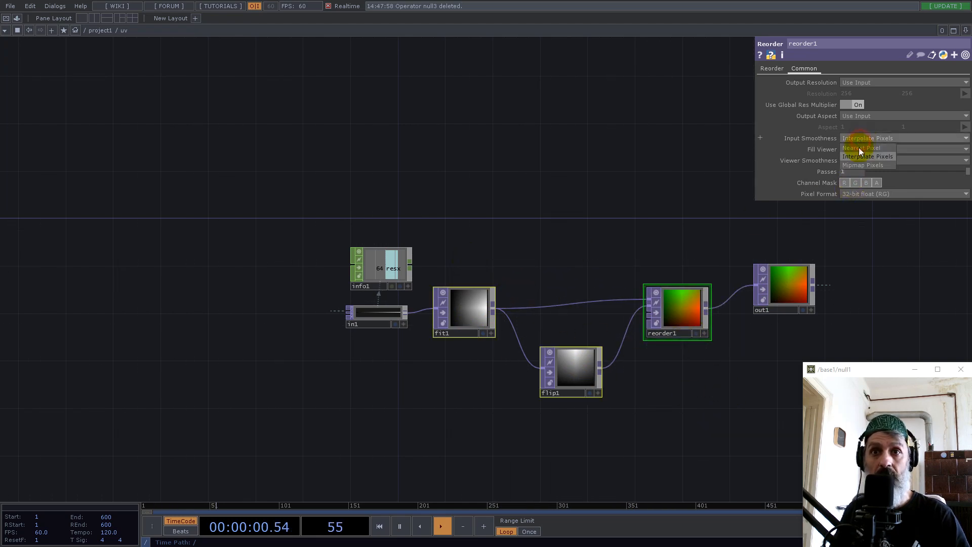
{"action": "left_click", "coordinate": [859, 148]}
{"action": "left_click", "coordinate": [858, 159]}
{"action": "left_click", "coordinate": [858, 170]}
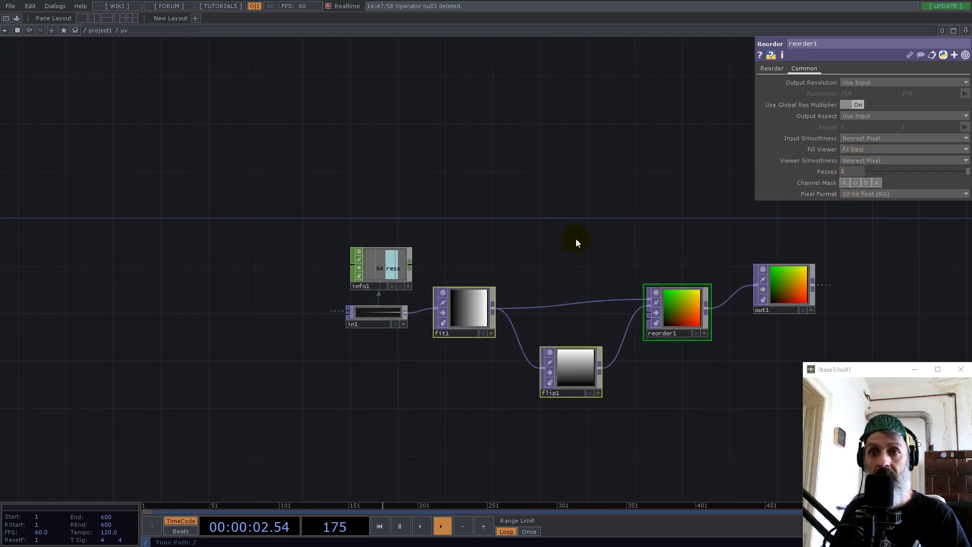
Return to the parent network, enlarge null2 and examine its output in a separate viewer window
{"action": "scroll", "coordinate": [364, 293], "scroll_direction": "down", "scroll_amount": 4}
{"action": "scroll", "coordinate": [364, 294], "scroll_direction": "down", "scroll_amount": 2}
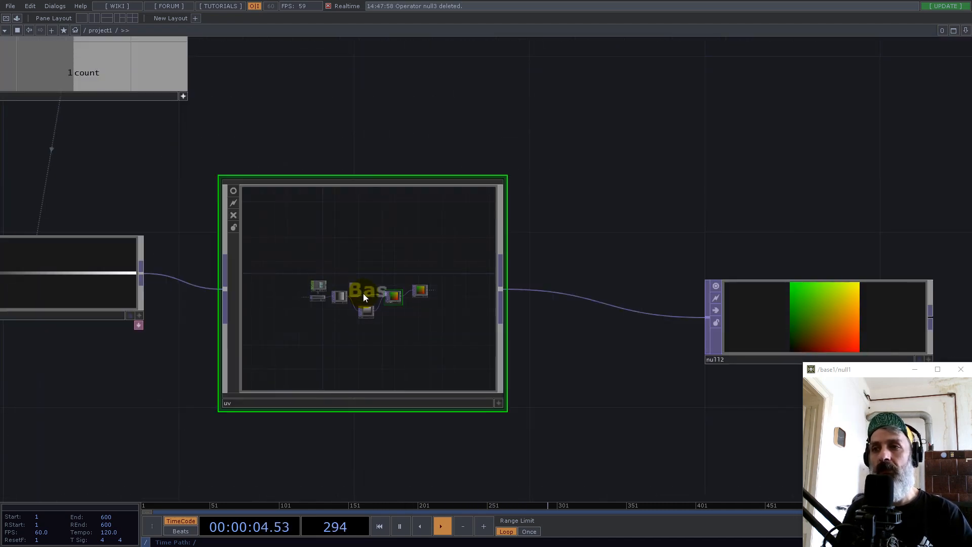
{"action": "scroll", "coordinate": [369, 293], "scroll_direction": "down", "scroll_amount": 2}
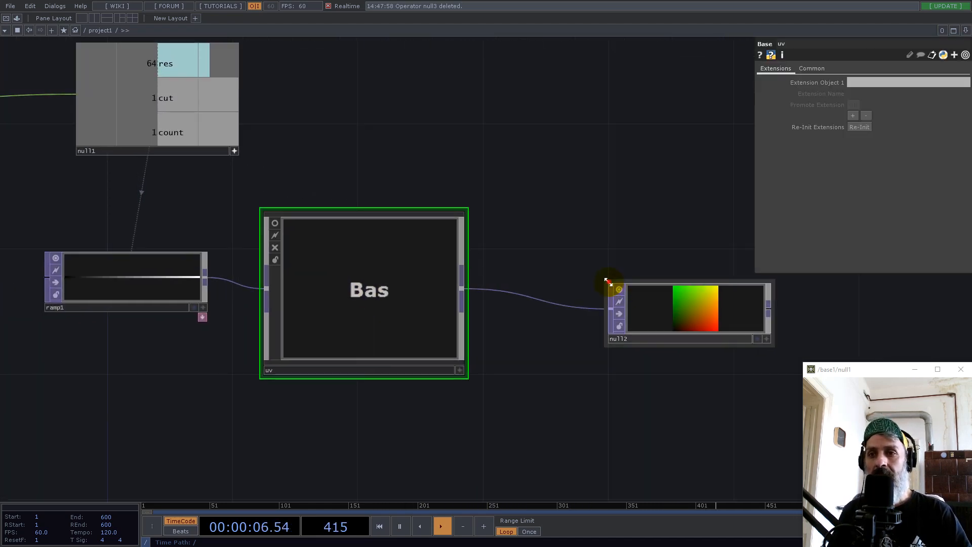
{"action": "double_click", "coordinate": [608, 282]}
{"action": "left_click_drag", "start_coordinate": [627, 267], "coordinate": [628, 300]}
{"action": "right_click", "coordinate": [650, 300]}
{"action": "left_click", "coordinate": [664, 300]}
{"action": "left_click_drag", "start_coordinate": [497, 44], "coordinate": [285, 18]}
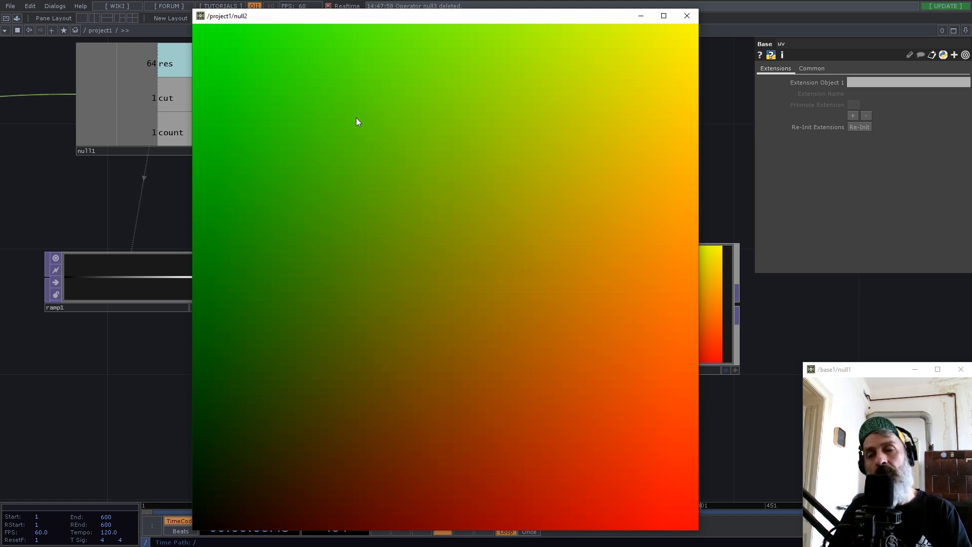
{"action": "left_click", "coordinate": [687, 16]}
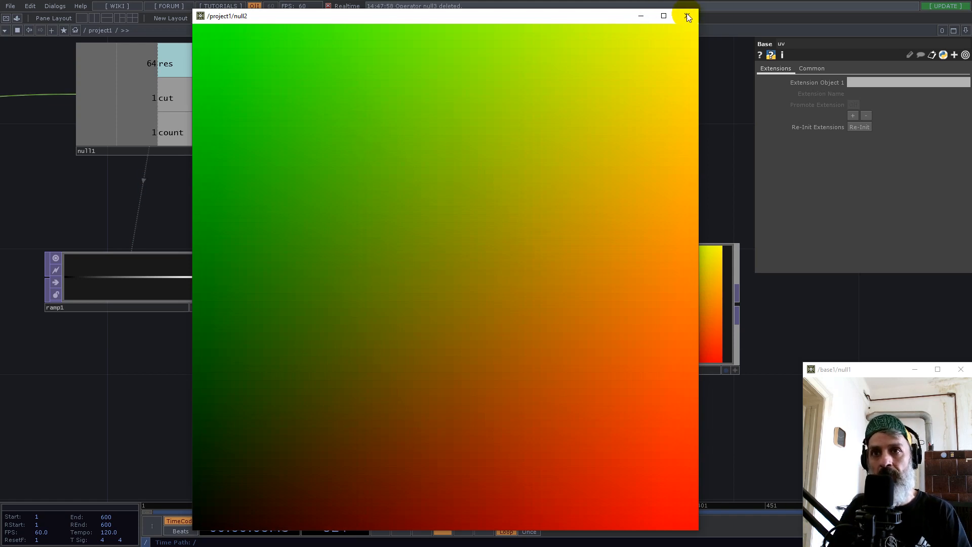
Move null2 farther from uv and add the pixelate component from the ImageFilters palette to the network
{"action": "scroll", "coordinate": [401, 289], "scroll_direction": "down", "scroll_amount": 5}
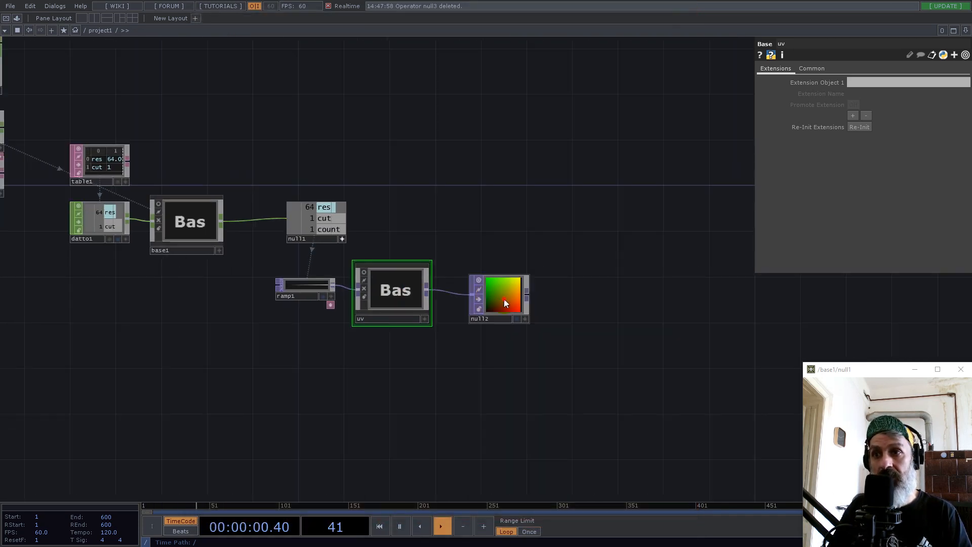
{"action": "left_click_drag", "start_coordinate": [505, 302], "coordinate": [619, 300]}
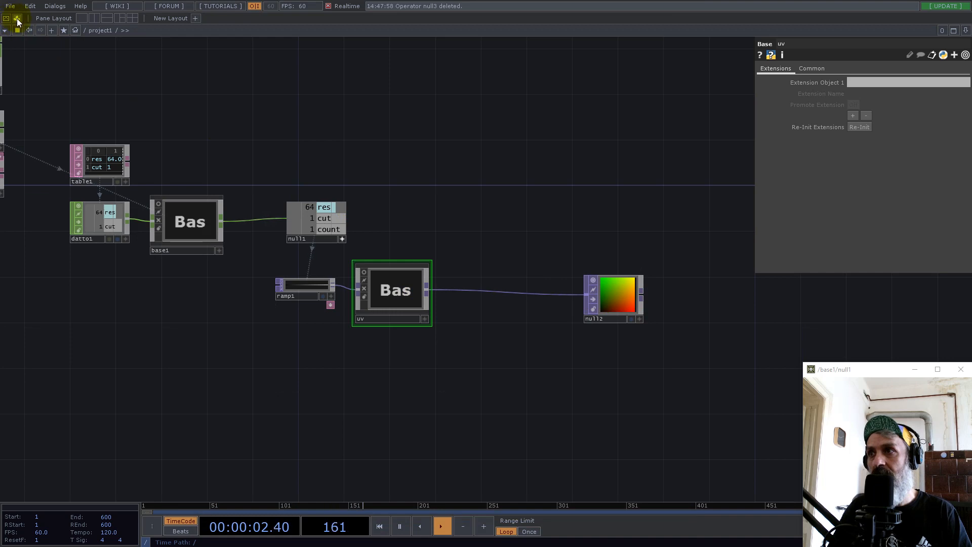
{"action": "left_click", "coordinate": [17, 18]}
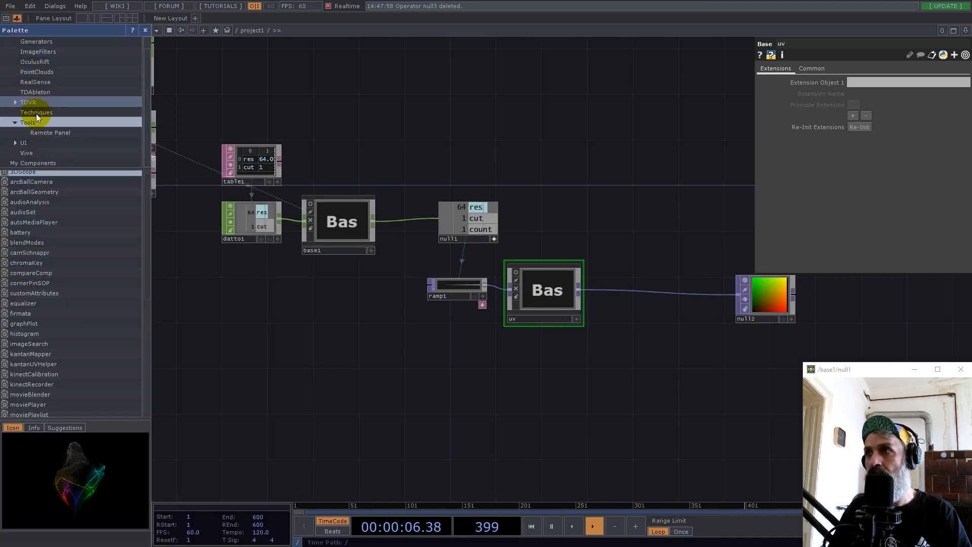
{"action": "left_click", "coordinate": [38, 53]}
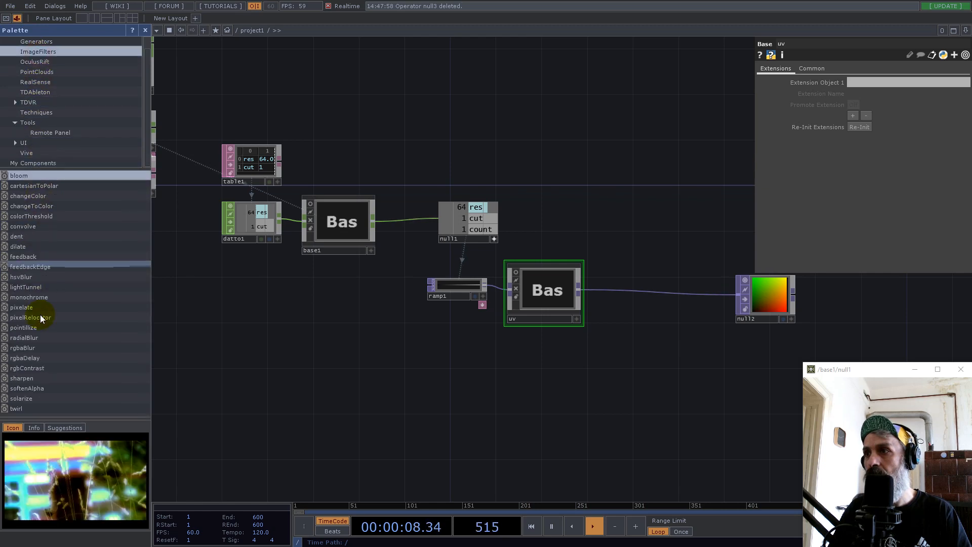
{"action": "left_click_drag", "start_coordinate": [26, 308], "coordinate": [332, 358]}
{"action": "left_click", "coordinate": [285, 405]}
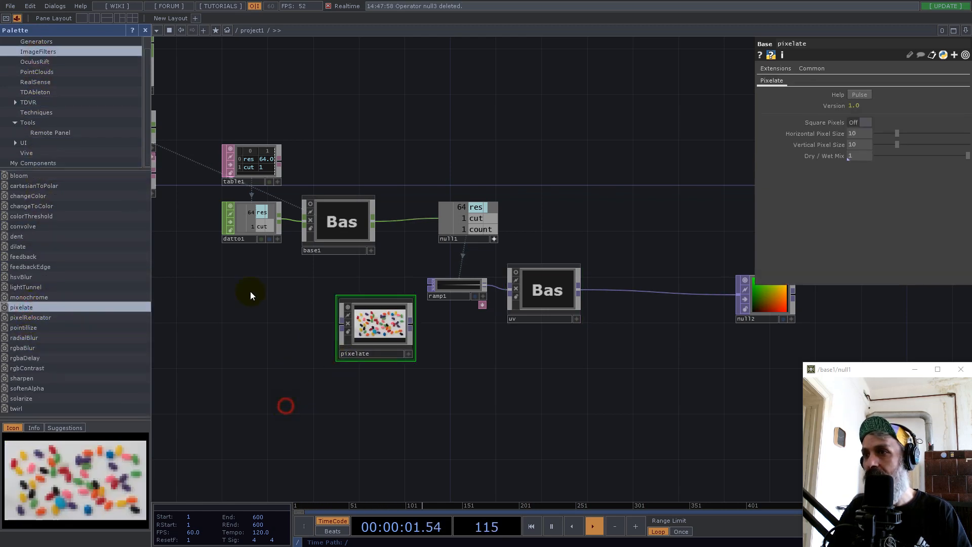
{"action": "left_click", "coordinate": [146, 30]}
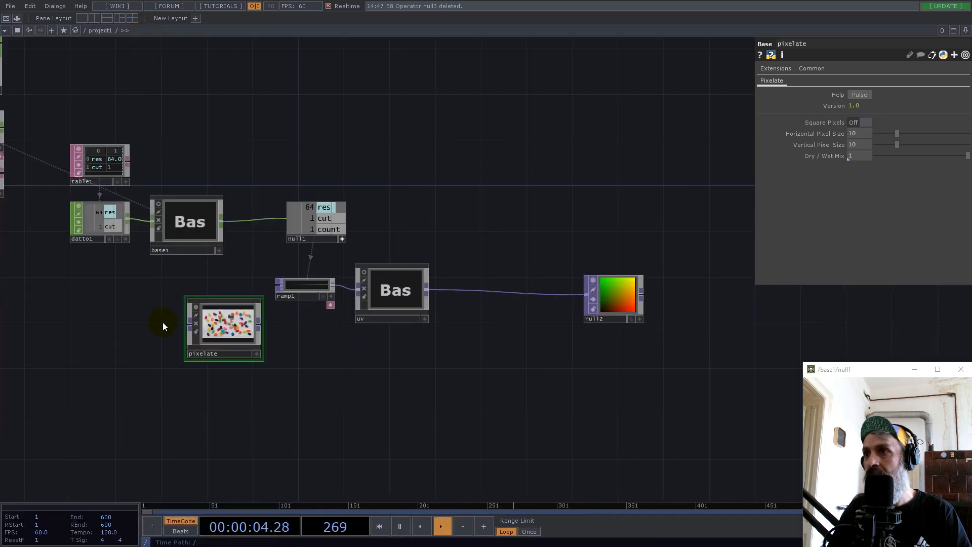
Place the pixelate component between uv and null2 and connect uv's output to its input
{"action": "left_click_drag", "start_coordinate": [109, 312], "coordinate": [206, 295]}
{"action": "left_click_drag", "start_coordinate": [316, 306], "coordinate": [590, 228]}
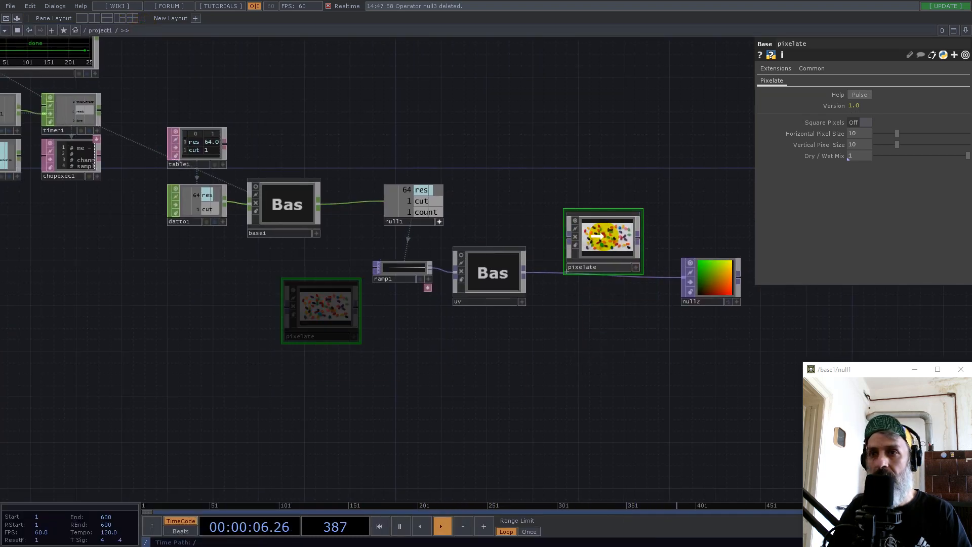
{"action": "left_click_drag", "start_coordinate": [525, 273], "coordinate": [584, 243]}
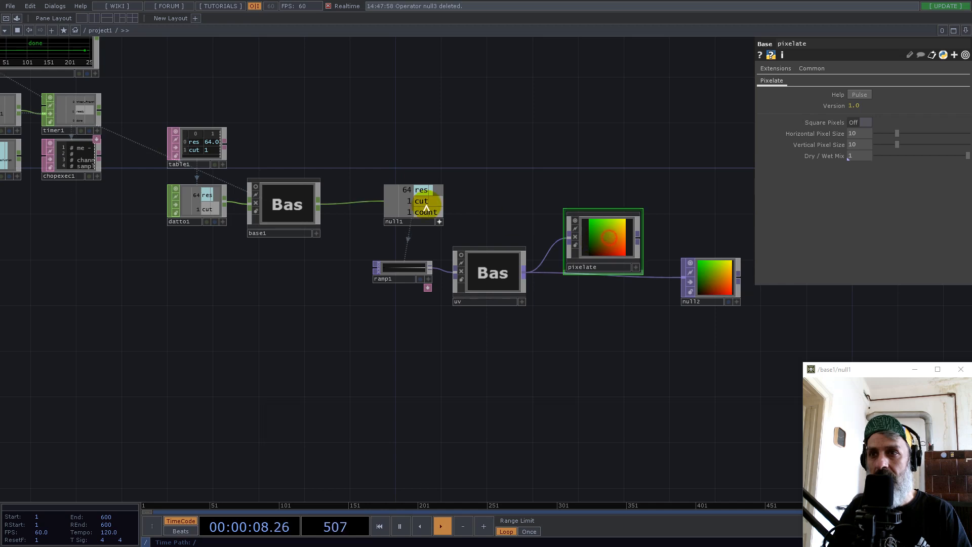
Drive pixelate's horizontal and vertical pixel size with the res channel of null1
{"action": "left_click_drag", "start_coordinate": [412, 192], "coordinate": [865, 134]}
{"action": "left_click", "coordinate": [868, 133]}
{"action": "left_click_drag", "start_coordinate": [411, 192], "coordinate": [860, 145]}
{"action": "left_click", "coordinate": [865, 136]}
Connect pixelate's output to null2, line it up with uv, and activate the viewer on uv
{"action": "left_click_drag", "start_coordinate": [568, 167], "coordinate": [473, 187]}
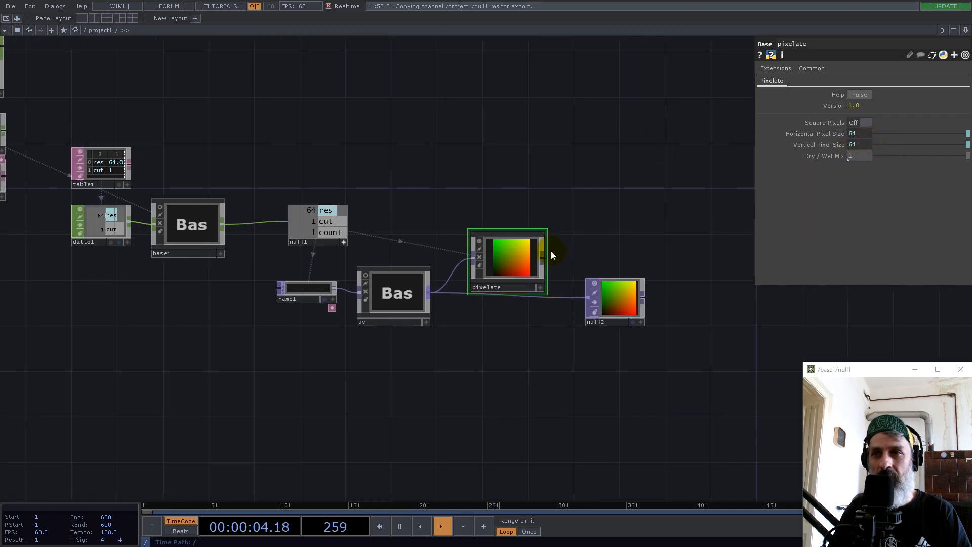
{"action": "left_click_drag", "start_coordinate": [544, 259], "coordinate": [583, 310]}
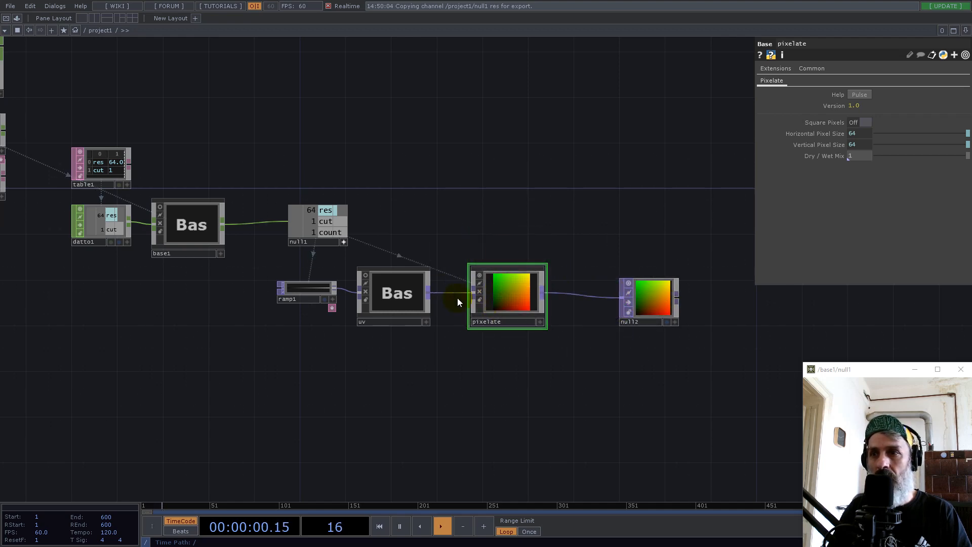
{"action": "scroll", "coordinate": [423, 282], "scroll_direction": "up", "scroll_amount": 5}
{"action": "left_click", "coordinate": [249, 253]}
{"action": "left_click", "coordinate": [673, 314]}
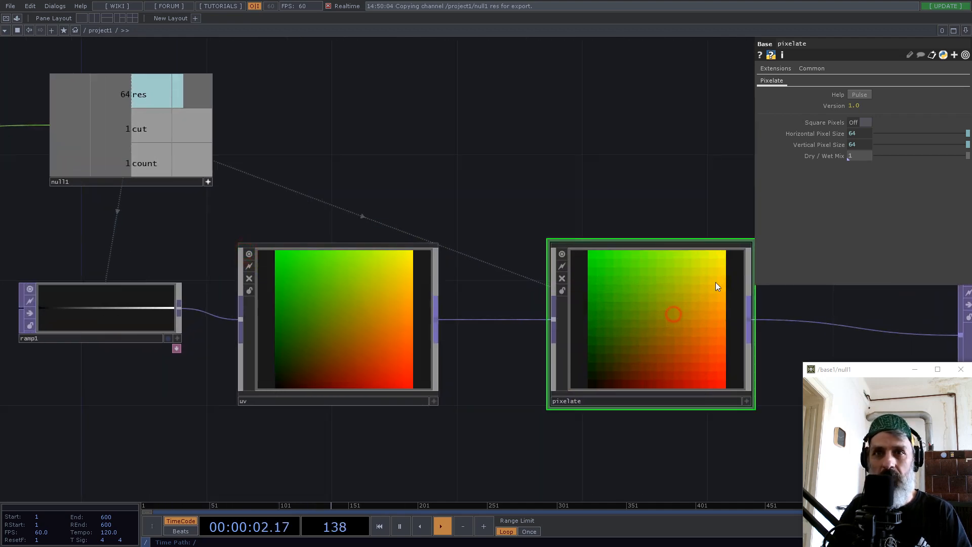
Drive the resolution of the Fit TOP inside uv with the resx channel of info1, and return to the parent network
{"action": "left_click_drag", "start_coordinate": [420, 134], "coordinate": [583, 209]}
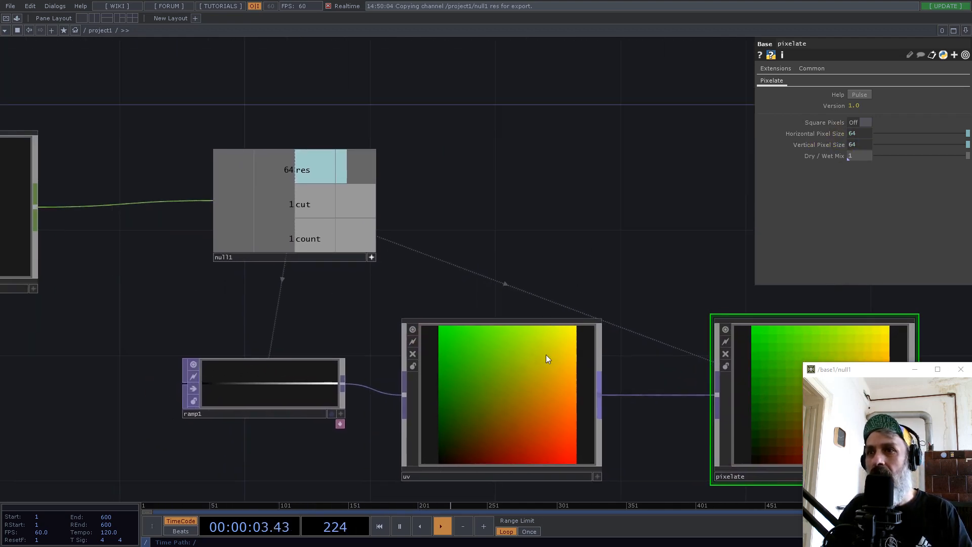
{"action": "left_click", "coordinate": [523, 409]}
{"action": "left_click", "coordinate": [279, 382]}
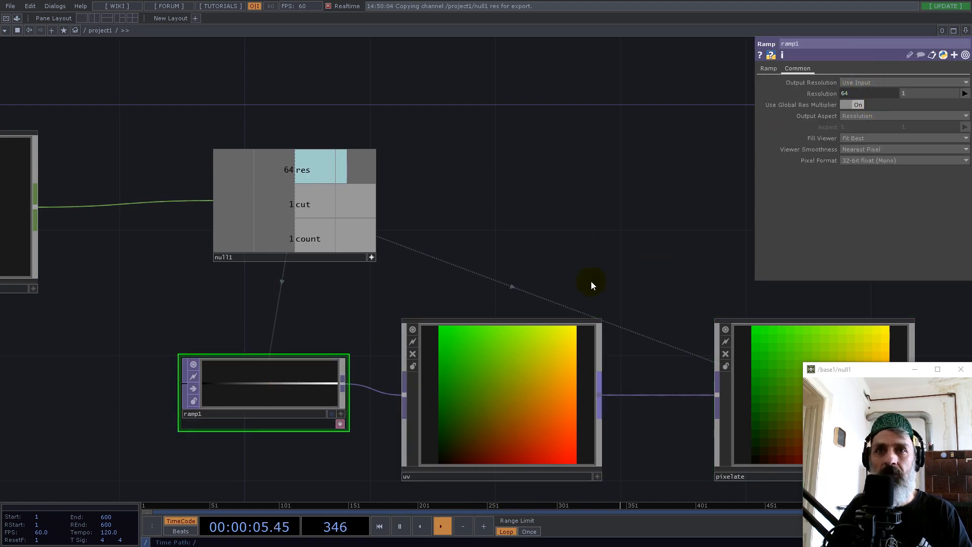
{"action": "double_click", "coordinate": [491, 382]}
{"action": "left_click", "coordinate": [400, 289]}
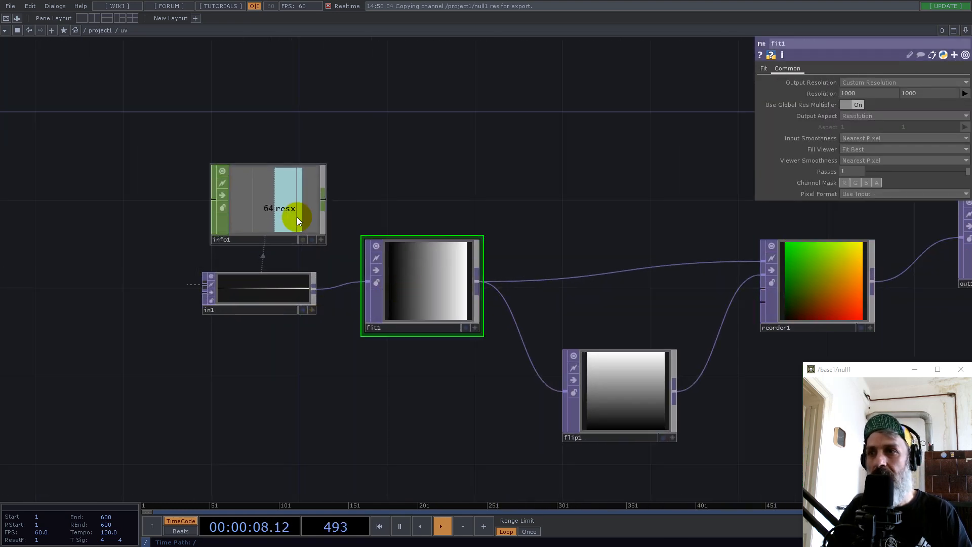
{"action": "left_click_drag", "start_coordinate": [278, 212], "coordinate": [835, 95]}
{"action": "left_click", "coordinate": [835, 95]}
{"action": "scroll", "coordinate": [379, 257], "scroll_direction": "down", "scroll_amount": 10}
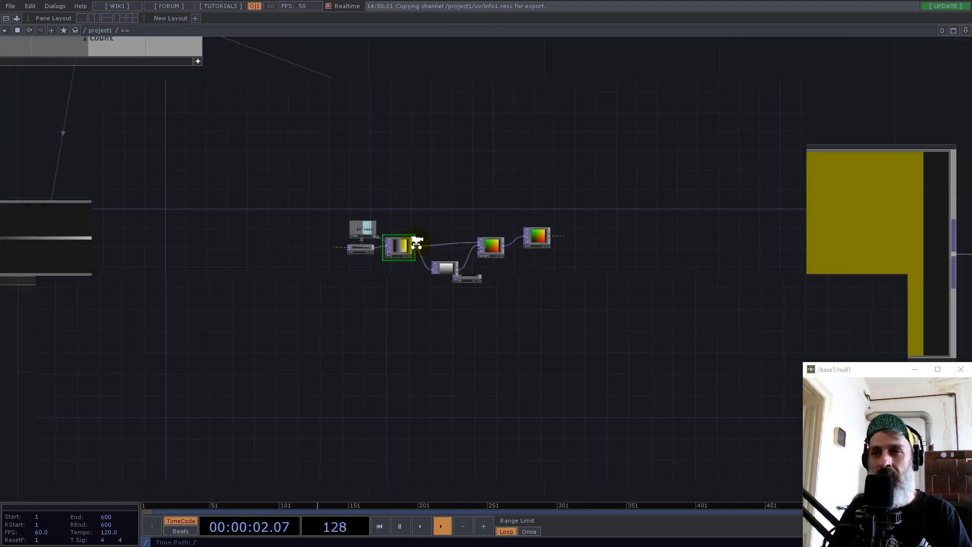
{"action": "scroll", "coordinate": [386, 250], "scroll_direction": "down", "scroll_amount": 4}
Move the pixelate component closer to uv and compare the outputs of both components
{"action": "left_click", "coordinate": [624, 256]}
{"action": "left_click_drag", "start_coordinate": [576, 150], "coordinate": [542, 185]}
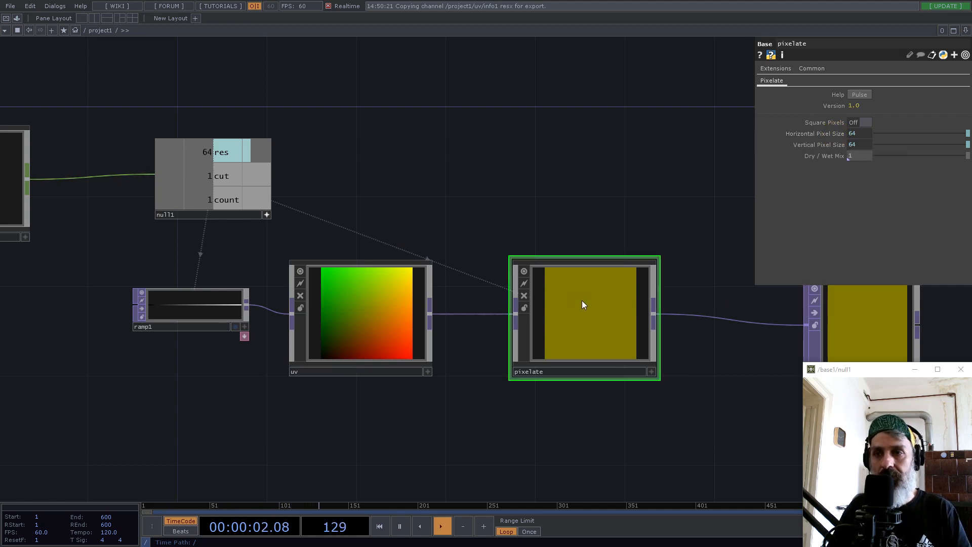
{"action": "left_click_drag", "start_coordinate": [577, 319], "coordinate": [532, 319]}
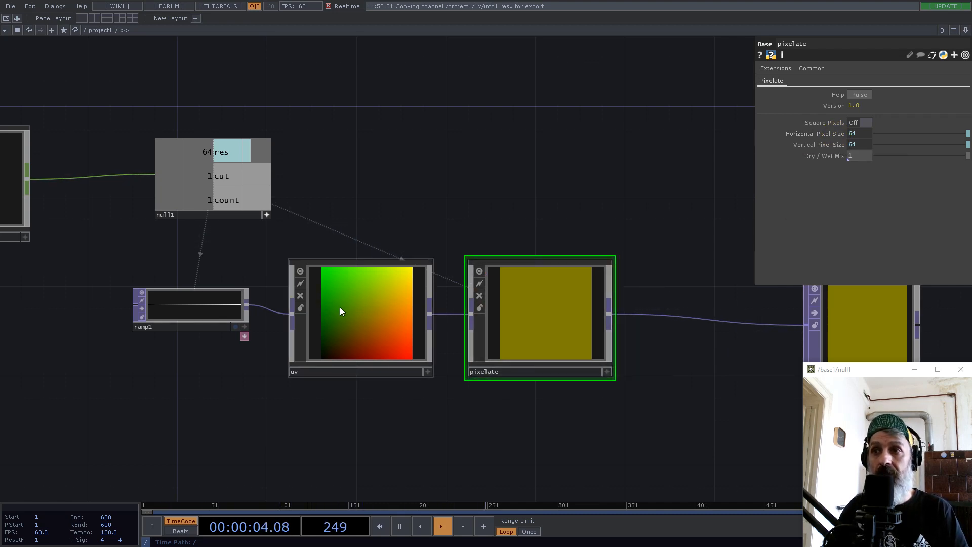
{"action": "scroll", "coordinate": [348, 341], "scroll_direction": "up", "scroll_amount": 5}
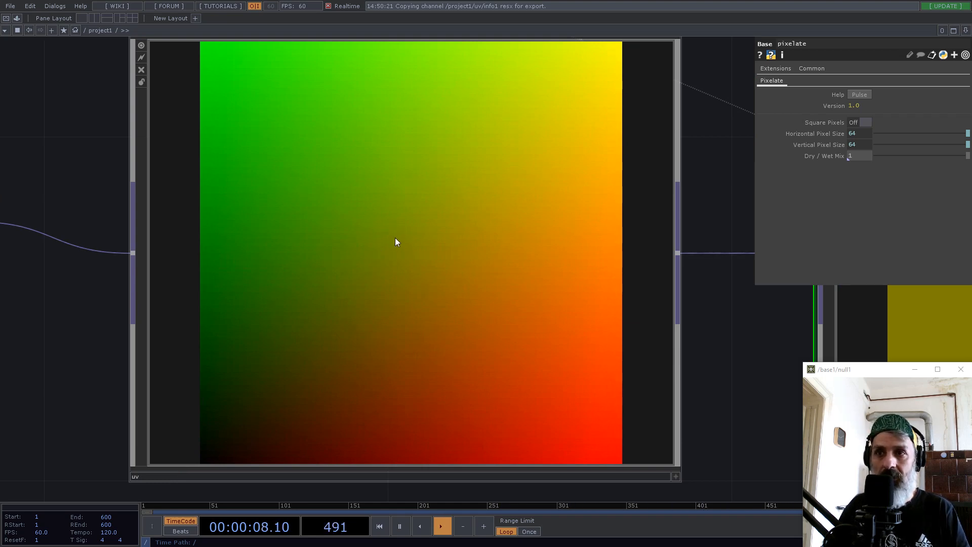
{"action": "scroll", "coordinate": [395, 246], "scroll_direction": "down", "scroll_amount": 2}
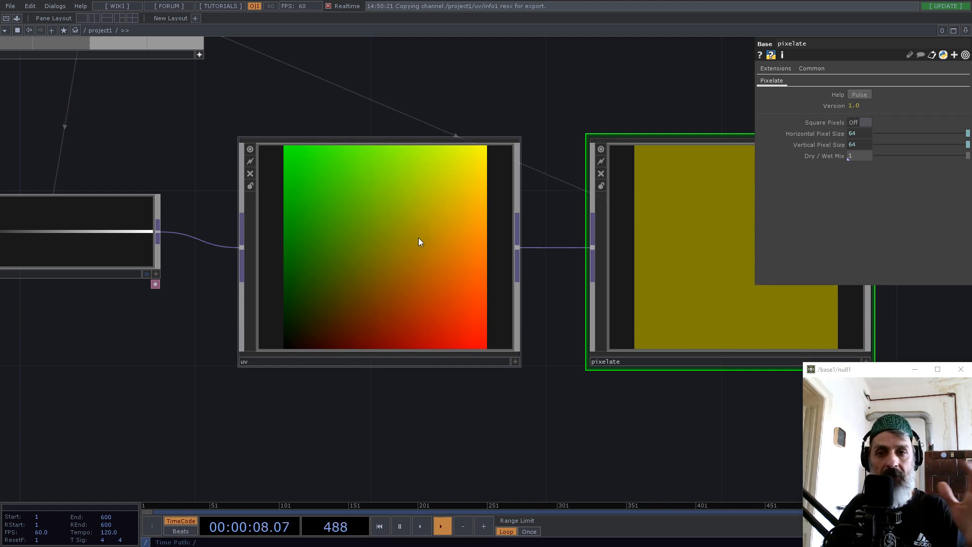
{"action": "scroll", "coordinate": [418, 242], "scroll_direction": "down", "scroll_amount": 5}
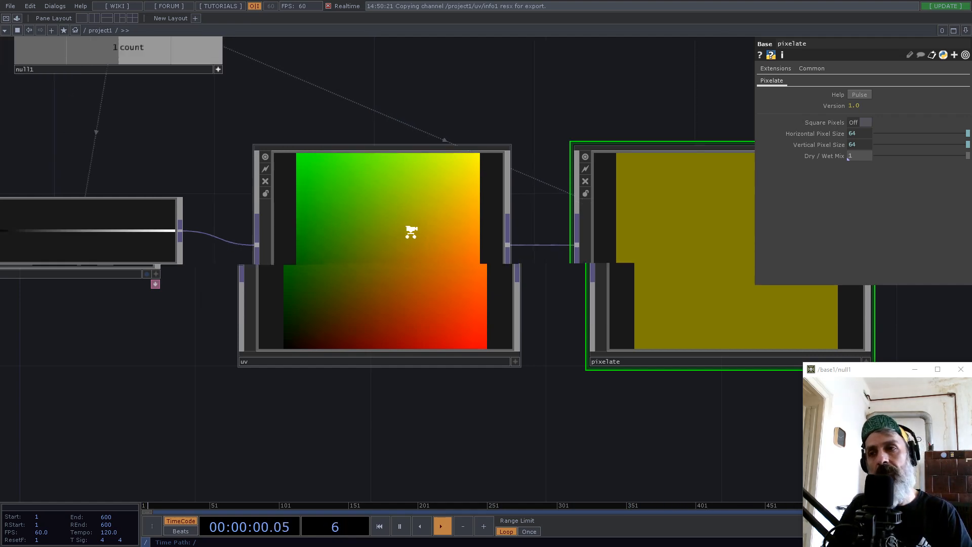
{"action": "left_click_drag", "start_coordinate": [416, 147], "coordinate": [315, 197]}
{"action": "left_click", "coordinate": [480, 292]}
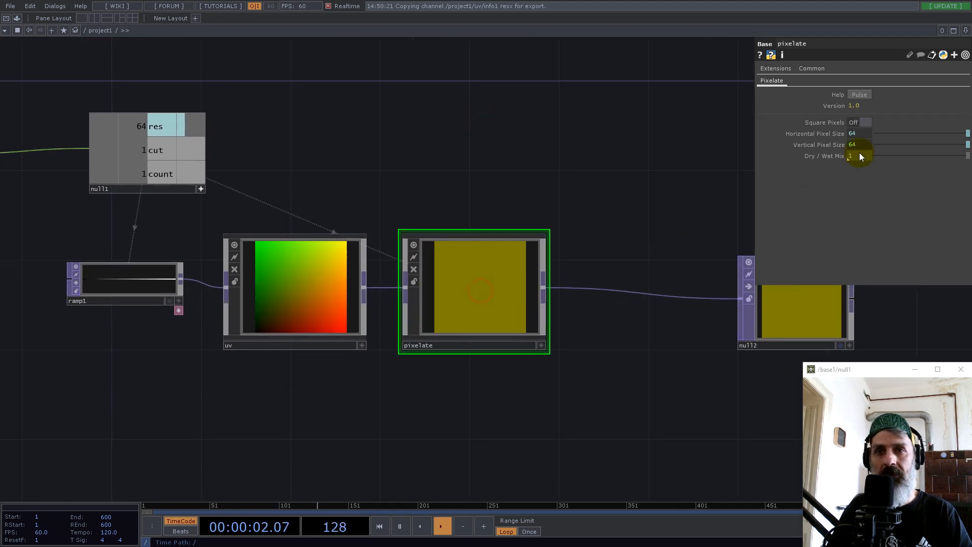
Divide pixelate's horizontal pixel size expression by 2 and its vertical pixel size expression by 3
{"action": "left_click", "coordinate": [860, 134]}
{"action": "left_click", "coordinate": [901, 147]}
{"action": "type", "text": "/2"}
{"action": "left_click", "coordinate": [867, 156]}
{"action": "left_click", "coordinate": [899, 159]}
{"action": "type", "text": "/3"}
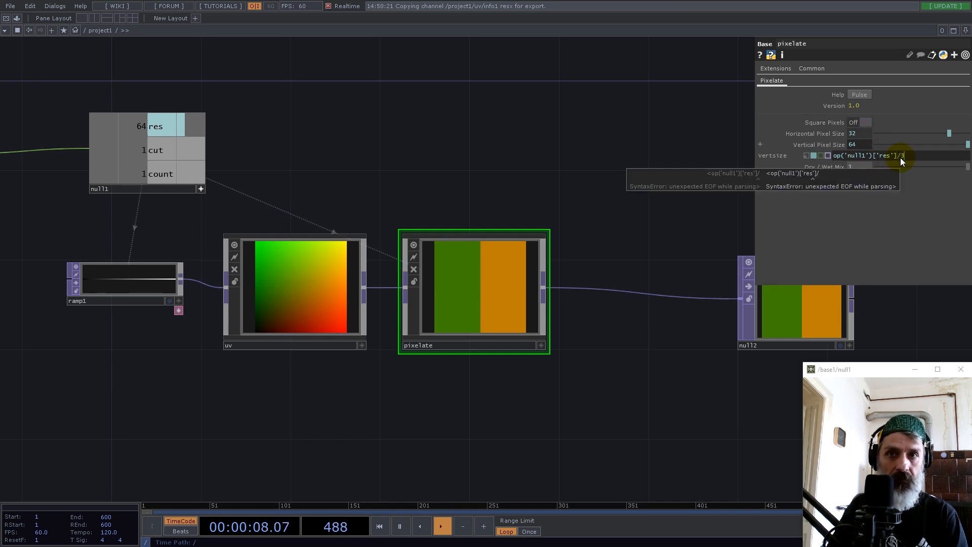
Change the divisor in pixelate's horizontal pixel size expression to 4 and check the resulting grid
{"action": "left_click", "coordinate": [871, 135]}
{"action": "left_click", "coordinate": [910, 146]}
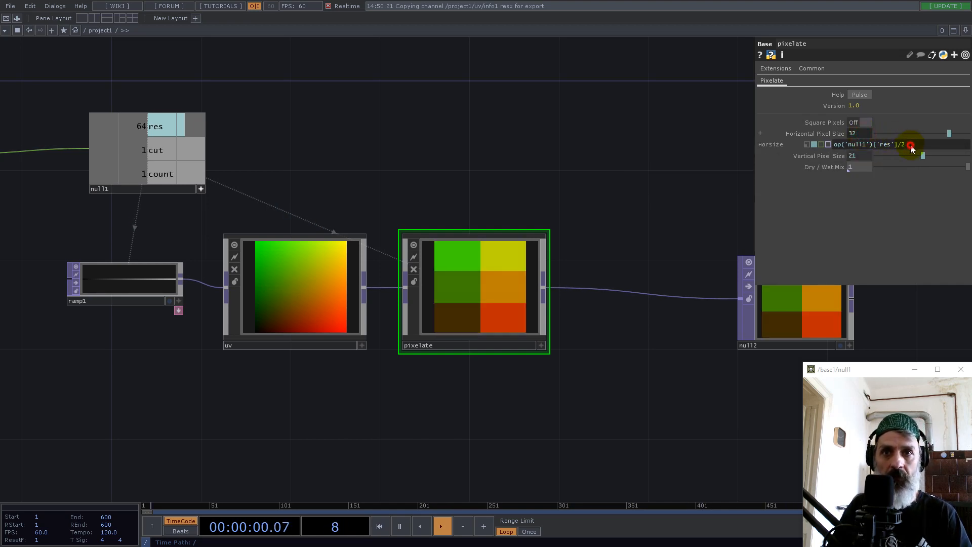
{"action": "type", "text": "4"}
{"action": "key", "text": "Return"}
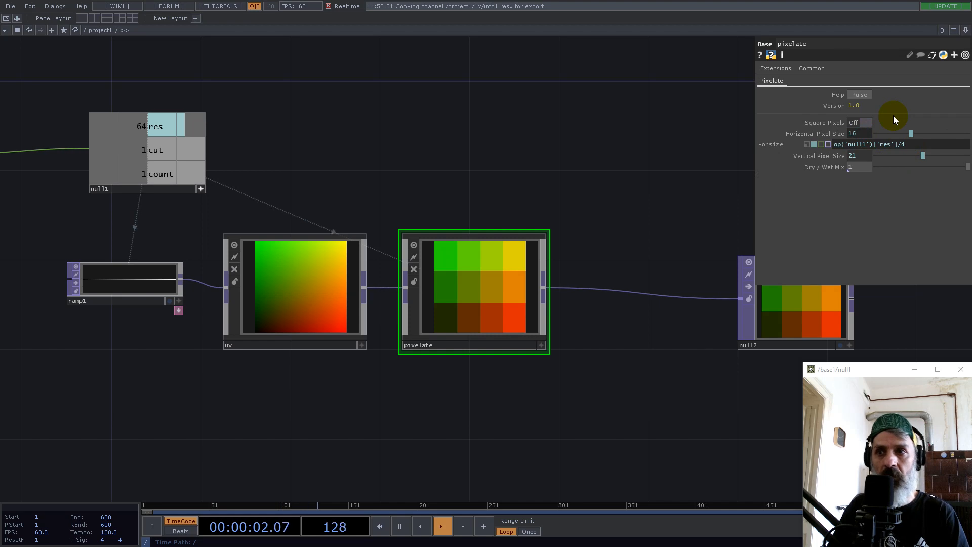
{"action": "scroll", "coordinate": [489, 301], "scroll_direction": "up", "scroll_amount": 3}
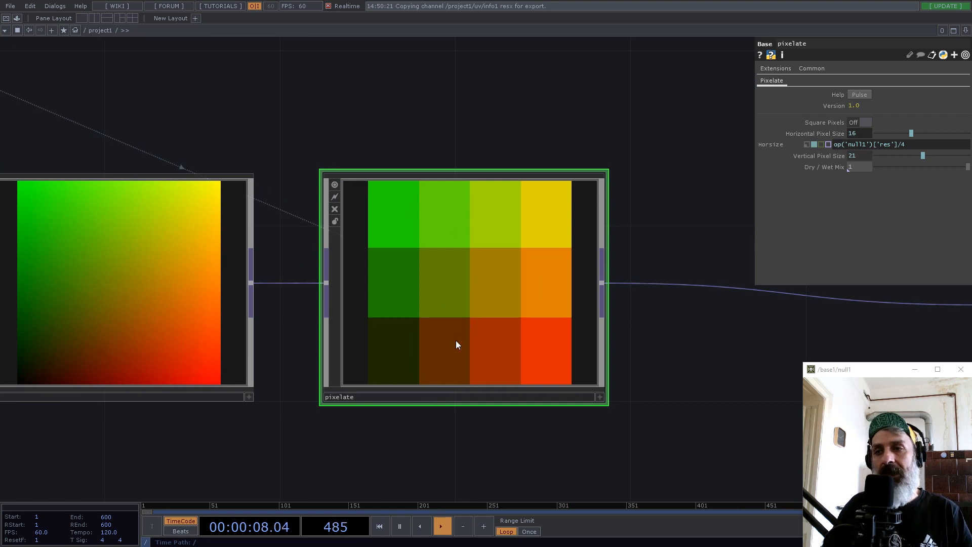
{"action": "scroll", "coordinate": [456, 341], "scroll_direction": "down", "scroll_amount": 3}
{"action": "scroll", "coordinate": [471, 319], "scroll_direction": "down", "scroll_amount": 4}
{"action": "left_click_drag", "start_coordinate": [514, 411], "coordinate": [558, 341]}
{"action": "scroll", "coordinate": [552, 337], "scroll_direction": "up", "scroll_amount": 4}
{"action": "scroll", "coordinate": [552, 345], "scroll_direction": "down", "scroll_amount": 2}
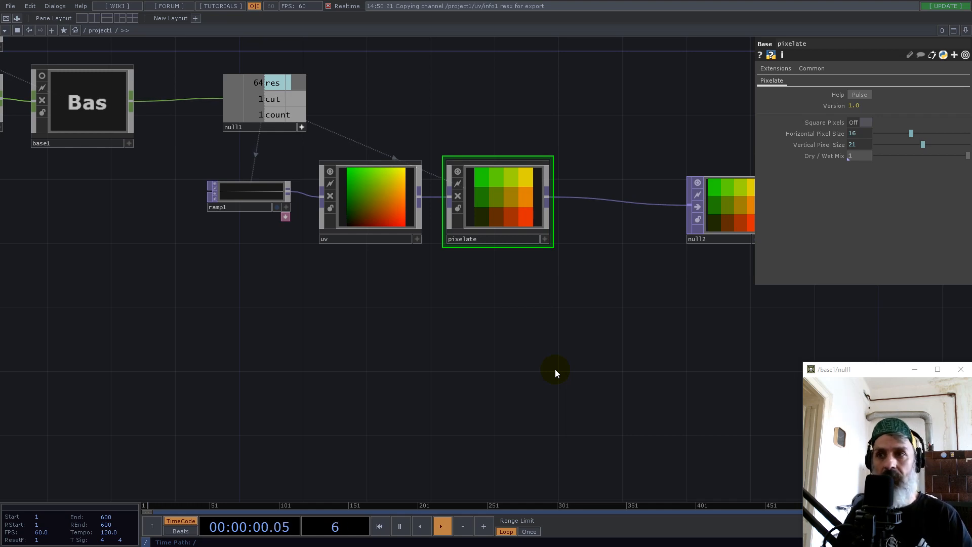
{"action": "left_click_drag", "start_coordinate": [307, 382], "coordinate": [390, 377]}
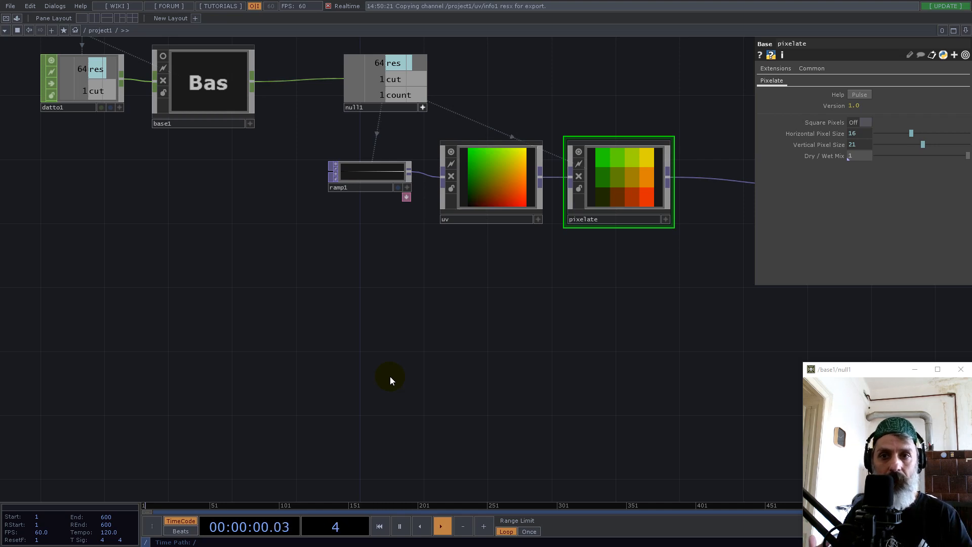
{"action": "double_click", "coordinate": [360, 369]}
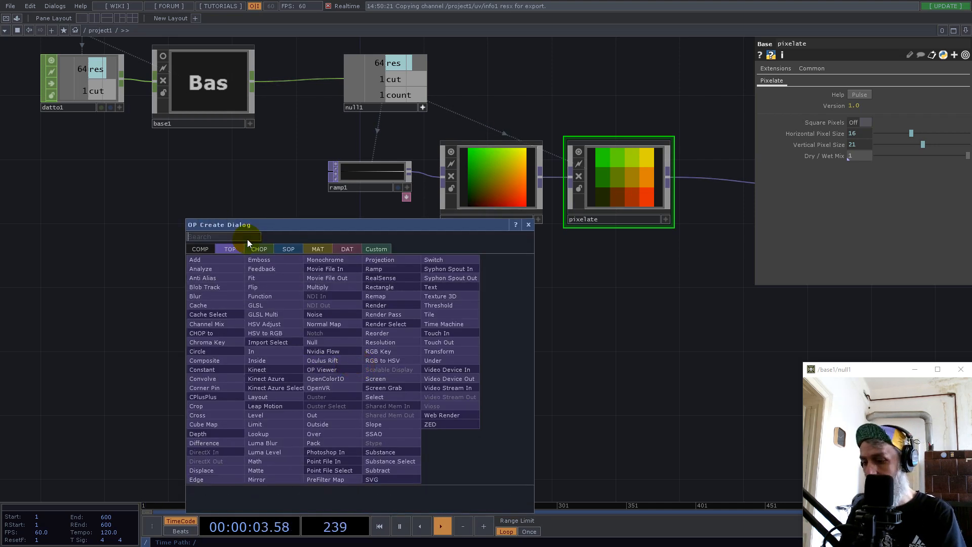
{"action": "type", "text": "nul"}
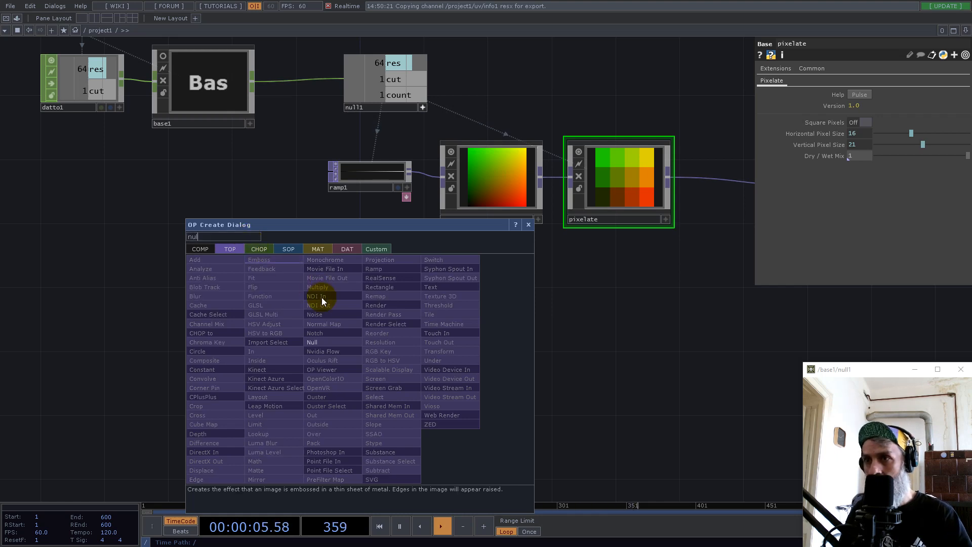
{"action": "left_click", "coordinate": [312, 342]}
{"action": "left_click", "coordinate": [427, 384]}
{"action": "left_click_drag", "start_coordinate": [427, 384], "coordinate": [376, 400]}
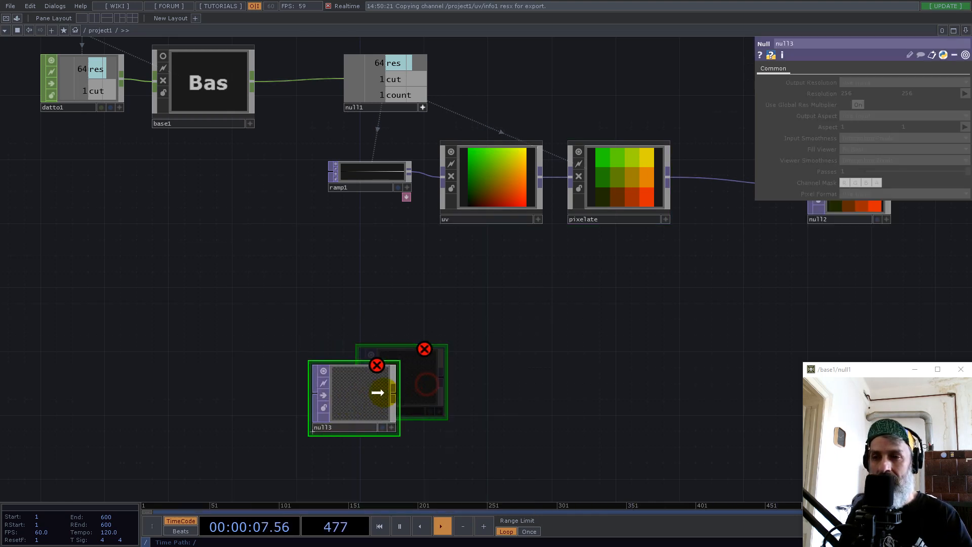
{"action": "key", "text": "Delete"}
Add a Noise TOP in the empty area below ramp1
{"action": "double_click", "coordinate": [343, 397]}
{"action": "type", "text": "noise"}
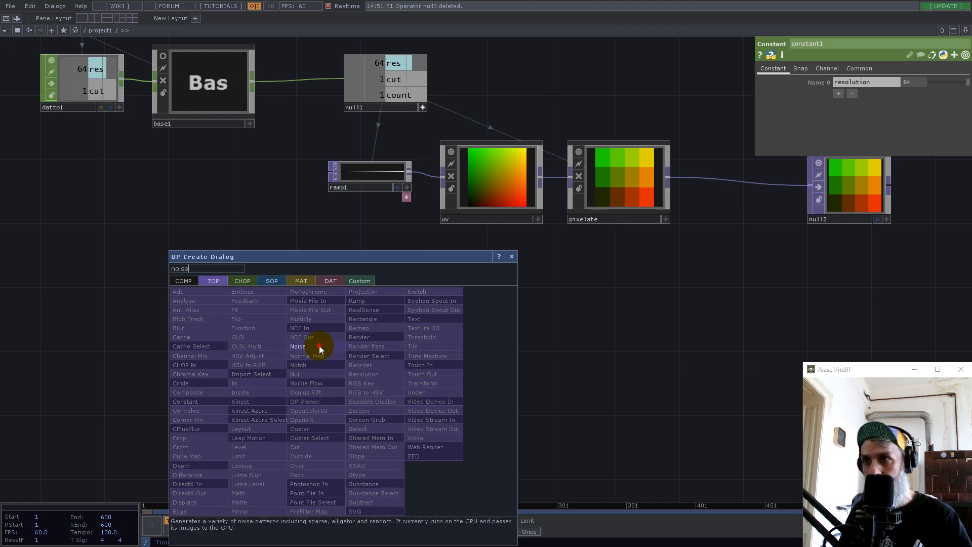
{"action": "left_click", "coordinate": [320, 346]}
{"action": "left_click", "coordinate": [368, 382]}
Set the noise's resolution to 1 by 1
{"action": "left_click", "coordinate": [857, 70]}
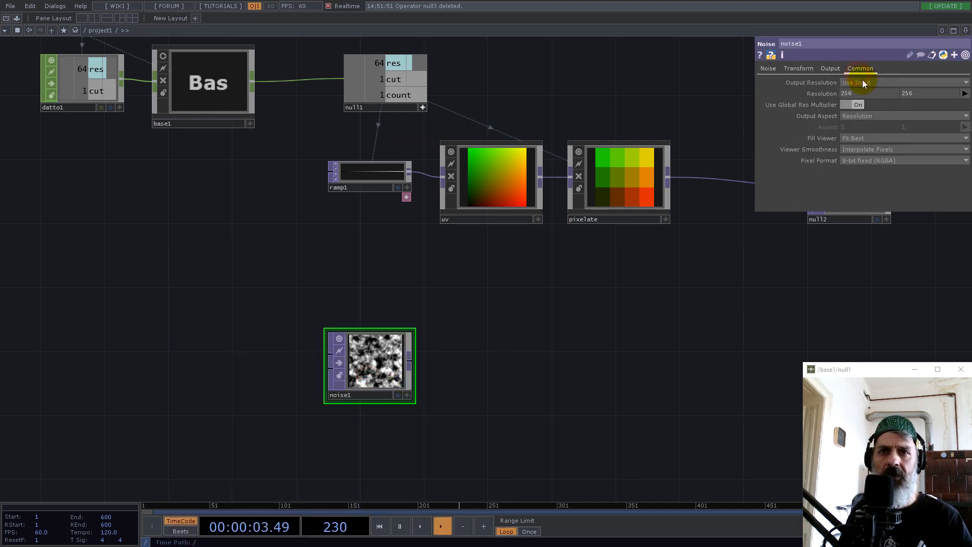
{"action": "type", "text": "1"}
{"action": "key", "text": "Tab"}
{"action": "type", "text": "11"}
{"action": "key", "text": "Return"}
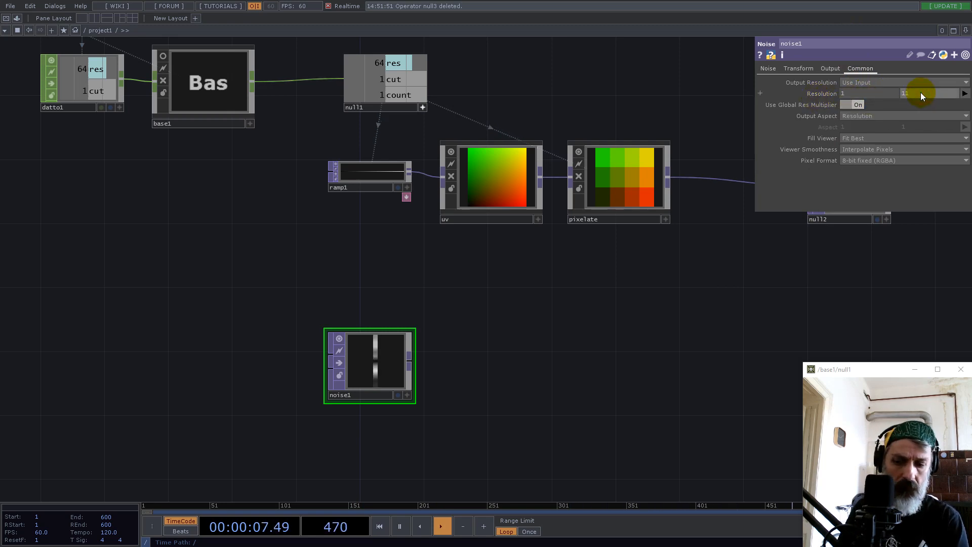
{"action": "key", "text": "BackSpace"}
{"action": "key", "text": "Return"}
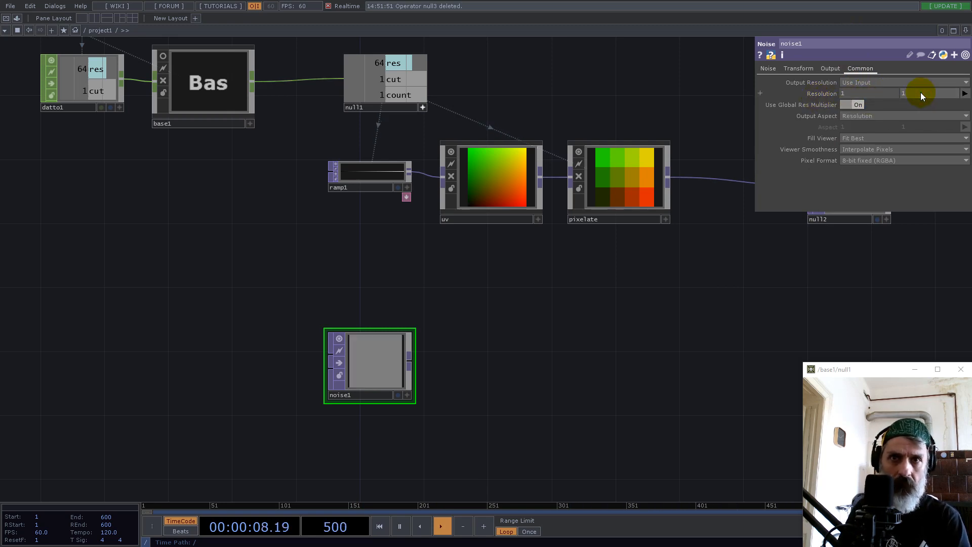
Set the noise's viewer smoothness to Nearest Pixel and pixel format to 32-bit float (RG), and turn Monochrome off
{"action": "left_click", "coordinate": [851, 151]}
{"action": "left_click", "coordinate": [862, 160]}
{"action": "left_click", "coordinate": [872, 161]}
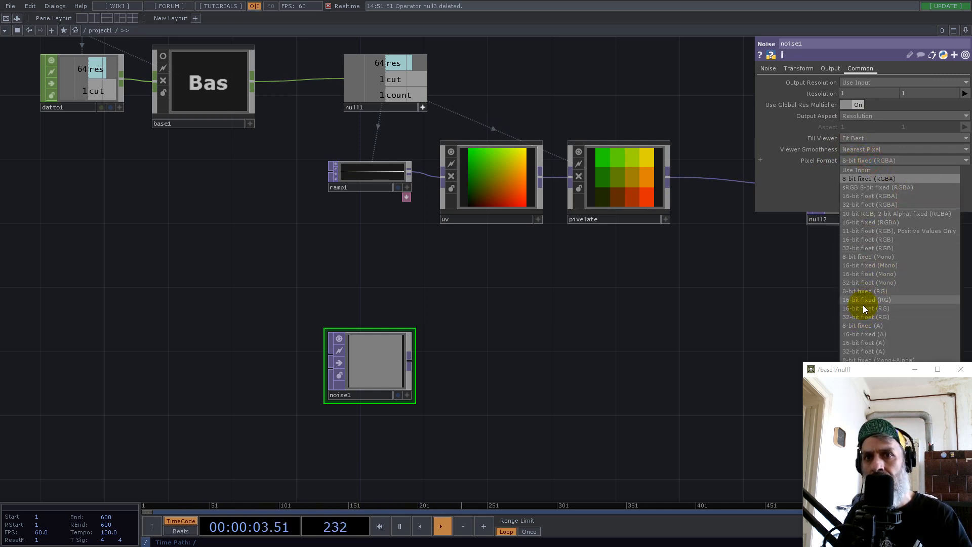
{"action": "left_click", "coordinate": [875, 318]}
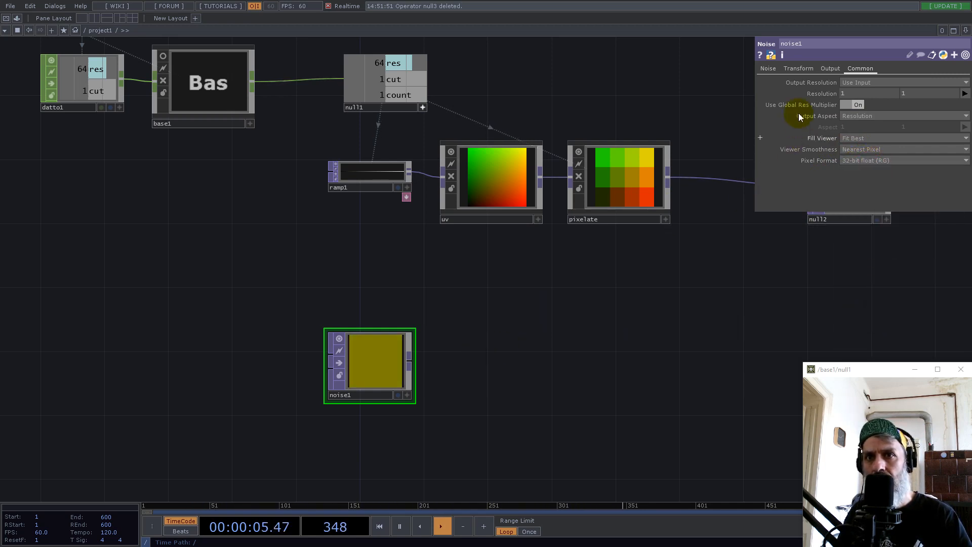
{"action": "left_click", "coordinate": [775, 70]}
{"action": "left_click", "coordinate": [860, 195]}
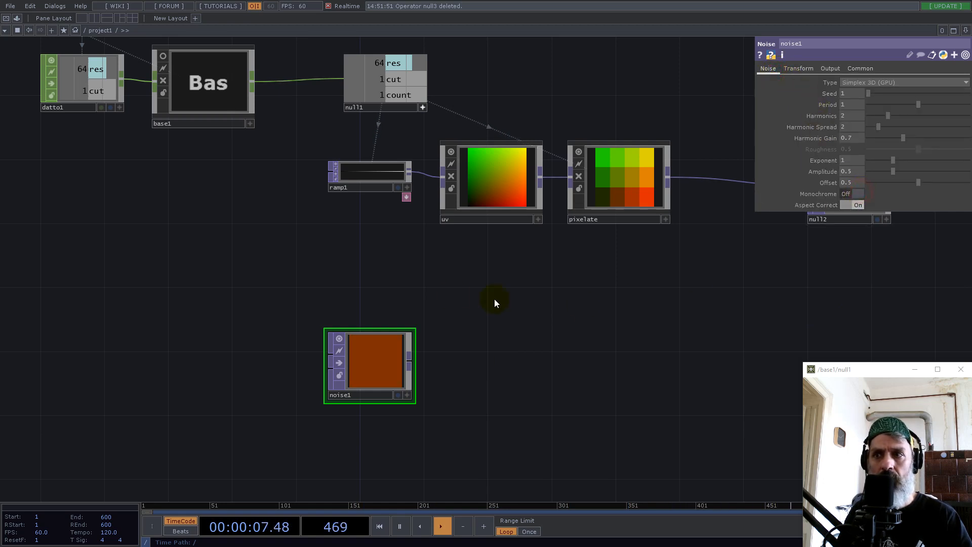
Append a Null TOP to the noise's output, leaving a wide gap between the two operators
{"action": "scroll", "coordinate": [376, 347], "scroll_direction": "up", "scroll_amount": 3}
{"action": "left_click_drag", "start_coordinate": [375, 348], "coordinate": [444, 215]}
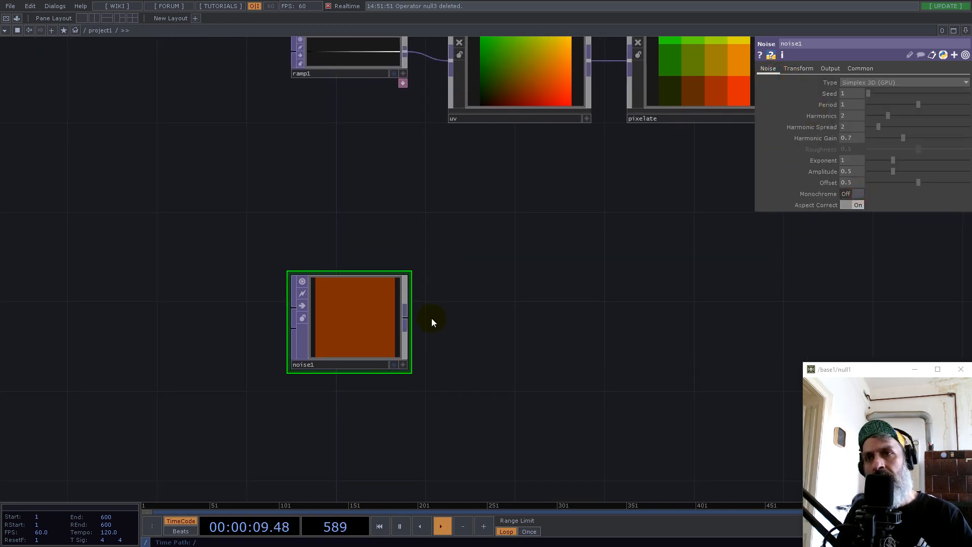
{"action": "scroll", "coordinate": [396, 332], "scroll_direction": "up", "scroll_amount": 5}
{"action": "scroll", "coordinate": [394, 334], "scroll_direction": "down", "scroll_amount": 5}
{"action": "scroll", "coordinate": [395, 335], "scroll_direction": "down", "scroll_amount": 2}
{"action": "left_click_drag", "start_coordinate": [376, 328], "coordinate": [359, 377]}
{"action": "left_click_drag", "start_coordinate": [514, 348], "coordinate": [402, 302]}
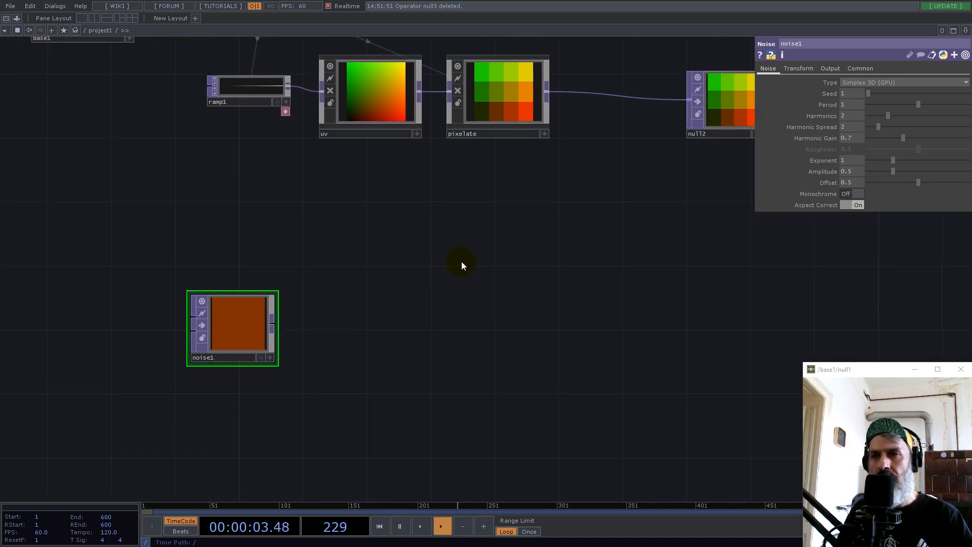
{"action": "right_click", "coordinate": [271, 323]}
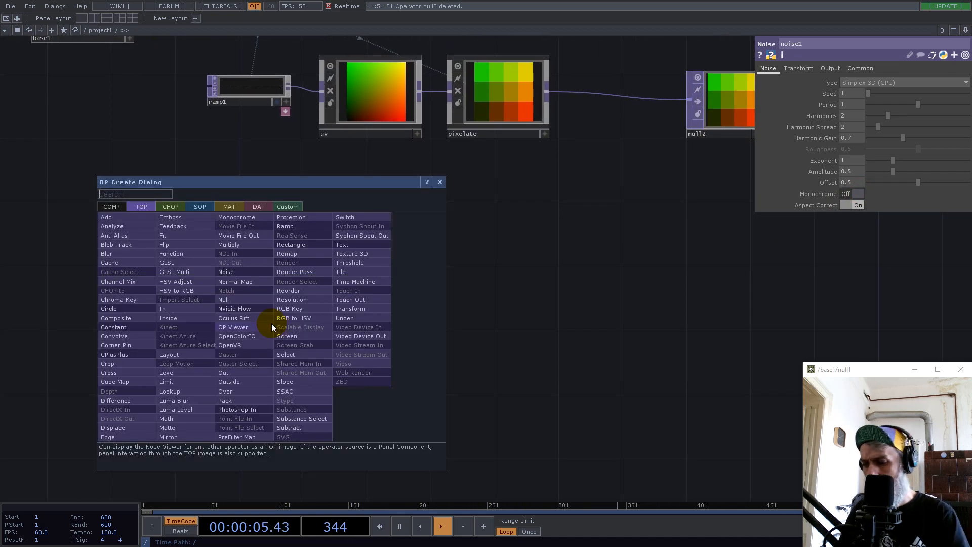
{"action": "type", "text": "nul"}
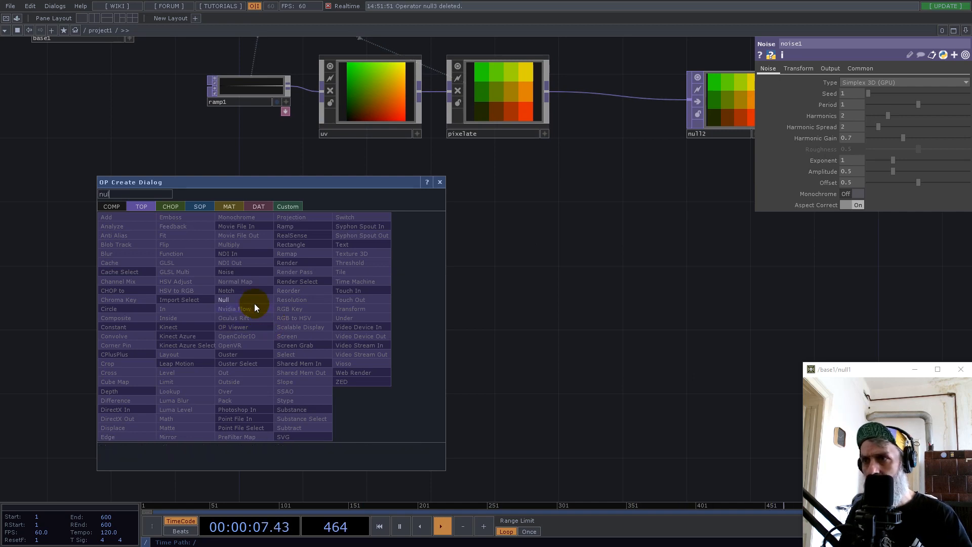
{"action": "key", "text": "Return"}
{"action": "left_click", "coordinate": [701, 329]}
Insert another Null TOP into the wire between noise1 and null3
{"action": "right_click", "coordinate": [354, 323]}
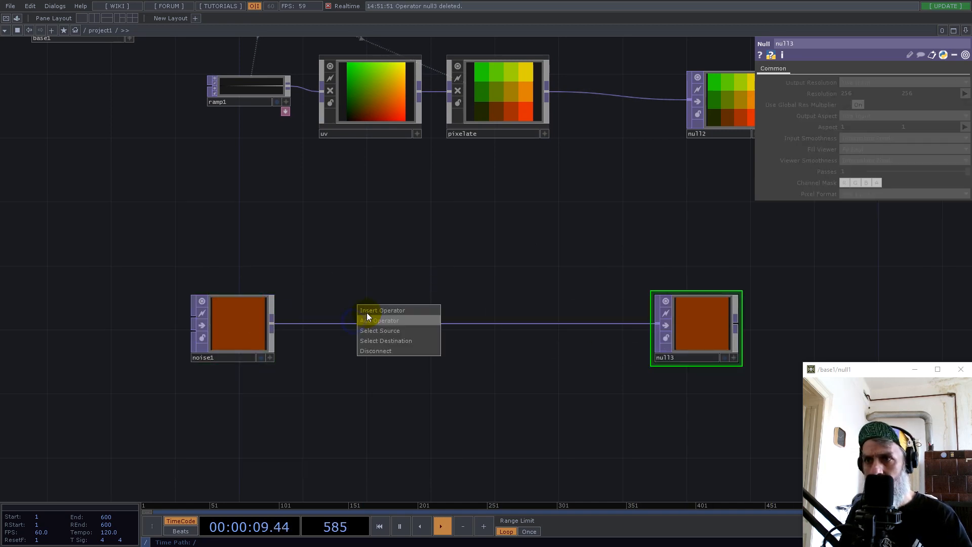
{"action": "left_click", "coordinate": [366, 316]}
{"action": "type", "text": "nul"}
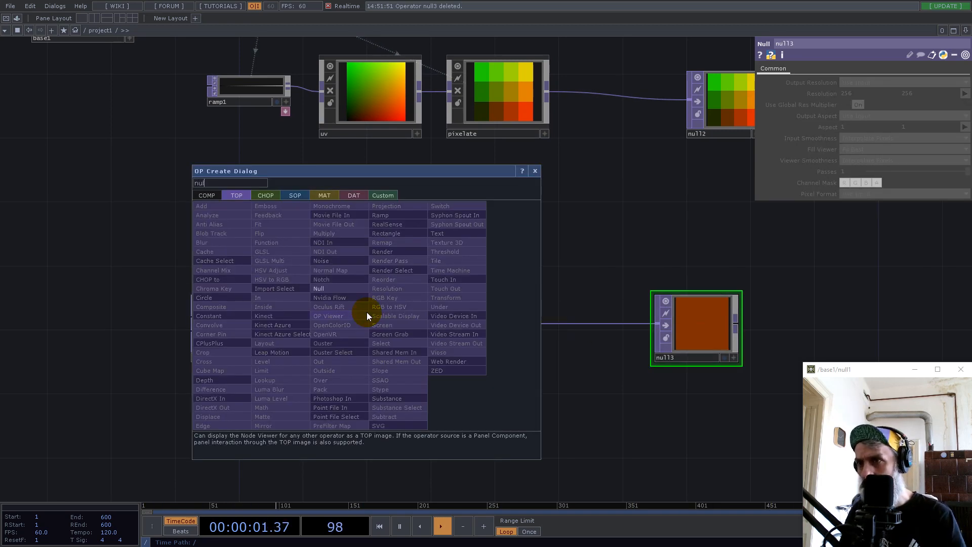
{"action": "key", "text": "Return"}
{"action": "left_click", "coordinate": [379, 329]}
Collapse the inserted null into a Base component and rename the component dot
{"action": "left_click_drag", "start_coordinate": [314, 250], "coordinate": [423, 429]}
{"action": "right_click", "coordinate": [423, 429]}
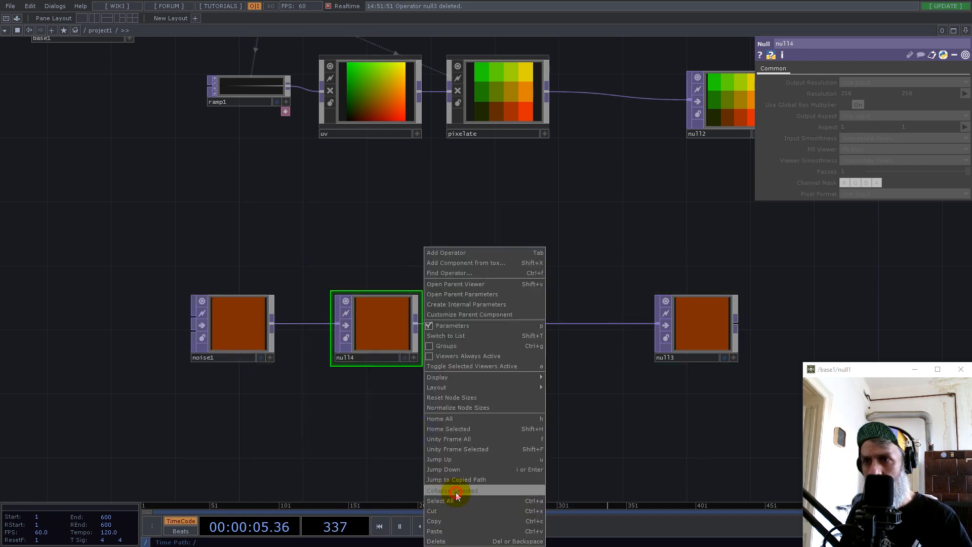
{"action": "left_click", "coordinate": [456, 491]}
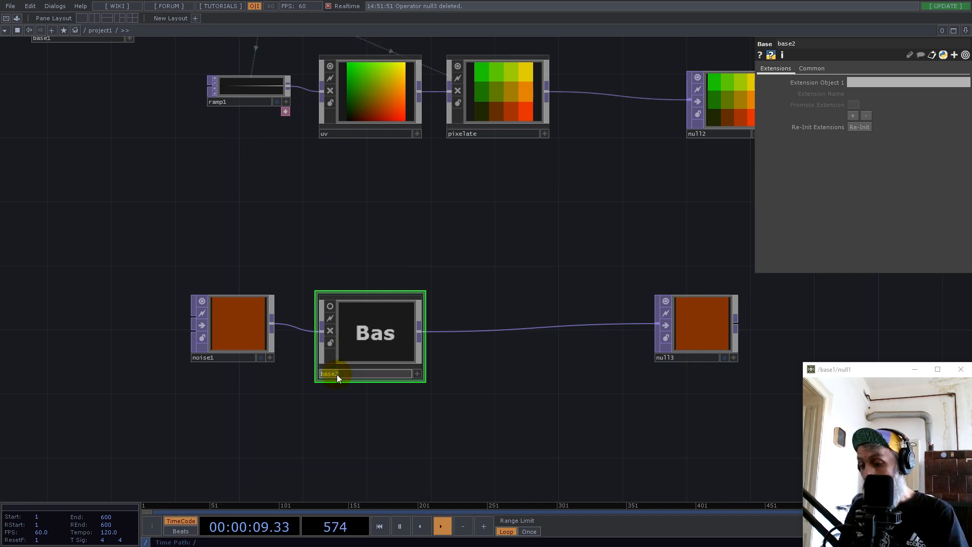
{"action": "left_click", "coordinate": [336, 375]}
{"action": "type", "text": "dot"}
{"action": "key", "text": "Return"}
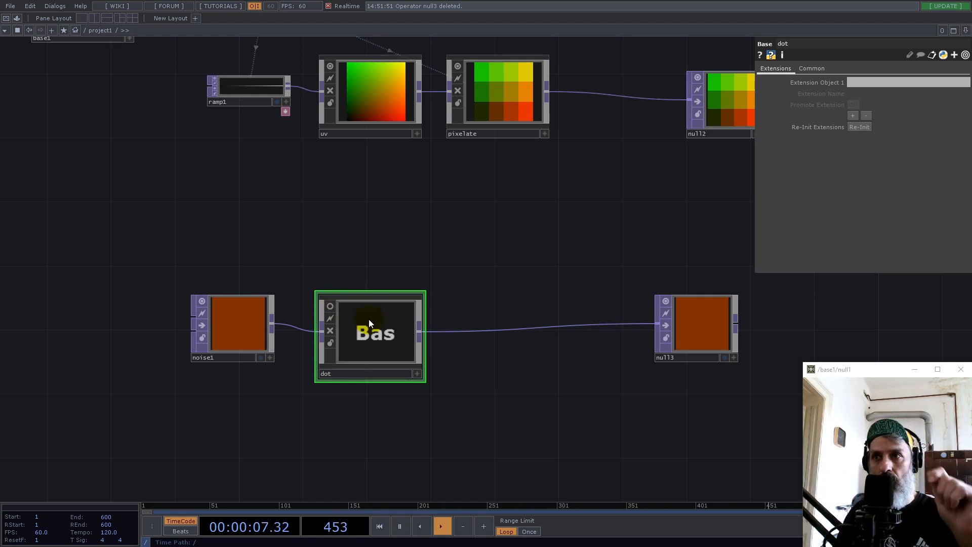
Enter the dot component, delete the null inside it, and move out1 farther away from in1
{"action": "scroll", "coordinate": [354, 353], "scroll_direction": "up", "scroll_amount": 2}
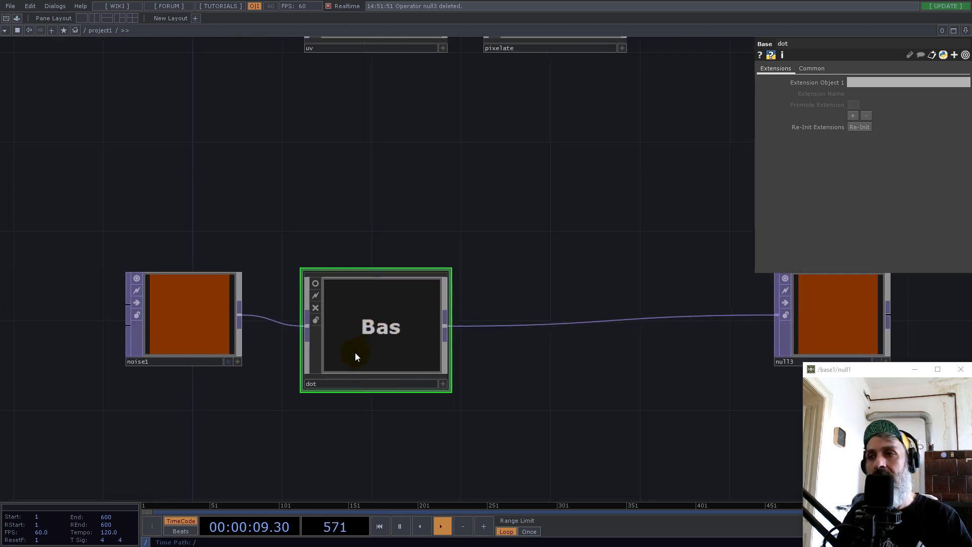
{"action": "scroll", "coordinate": [433, 345], "scroll_direction": "up", "scroll_amount": 5}
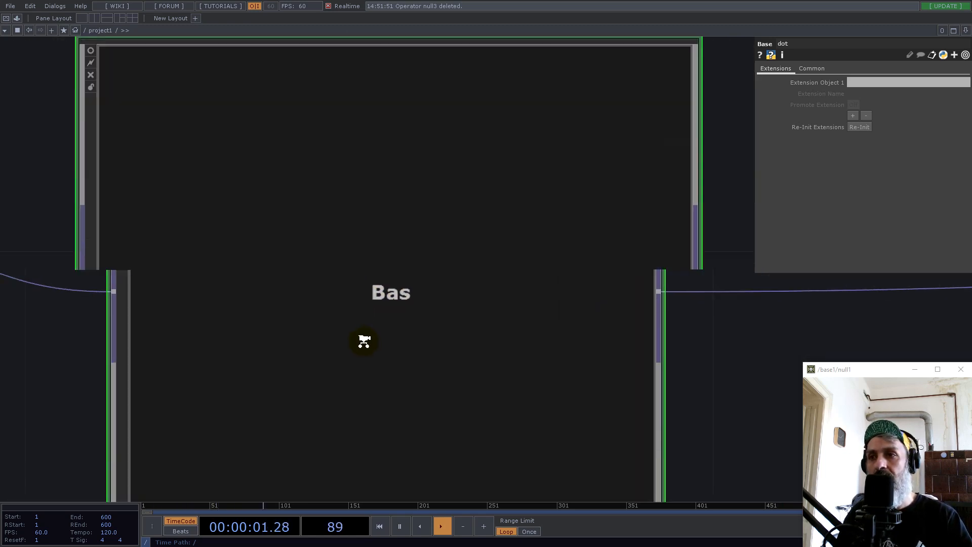
{"action": "key", "text": "Delete"}
{"action": "scroll", "coordinate": [427, 287], "scroll_direction": "down", "scroll_amount": 3}
{"action": "left_click_drag", "start_coordinate": [473, 276], "coordinate": [669, 288]}
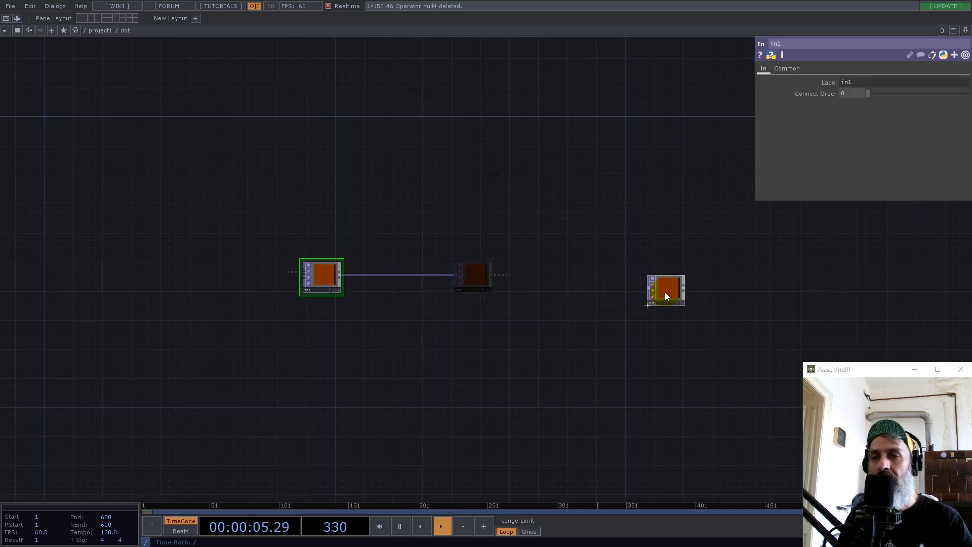
Add a Select TOP above the wire between in1 and out1
{"action": "key", "text": "Tab"}
{"action": "type", "text": "se"}
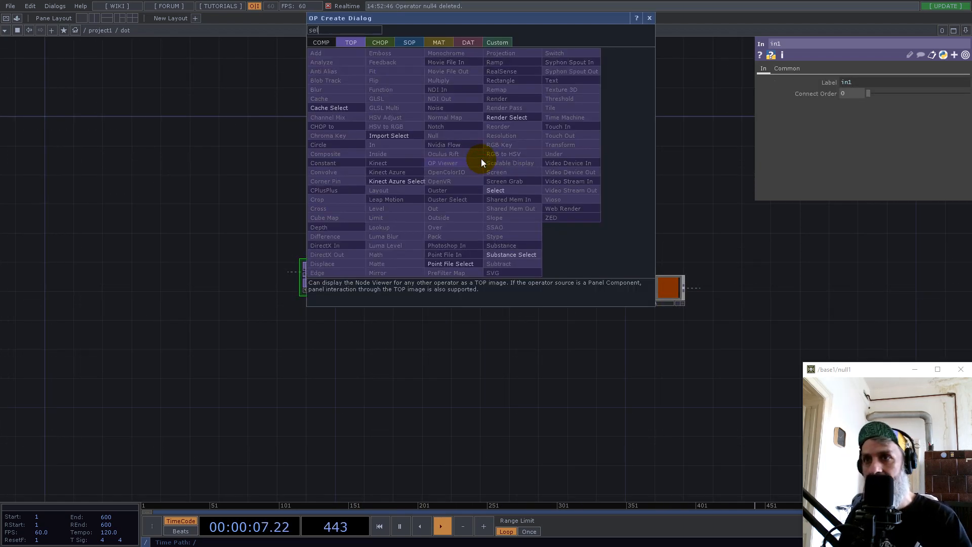
{"action": "left_click", "coordinate": [495, 191]}
{"action": "left_click", "coordinate": [416, 209]}
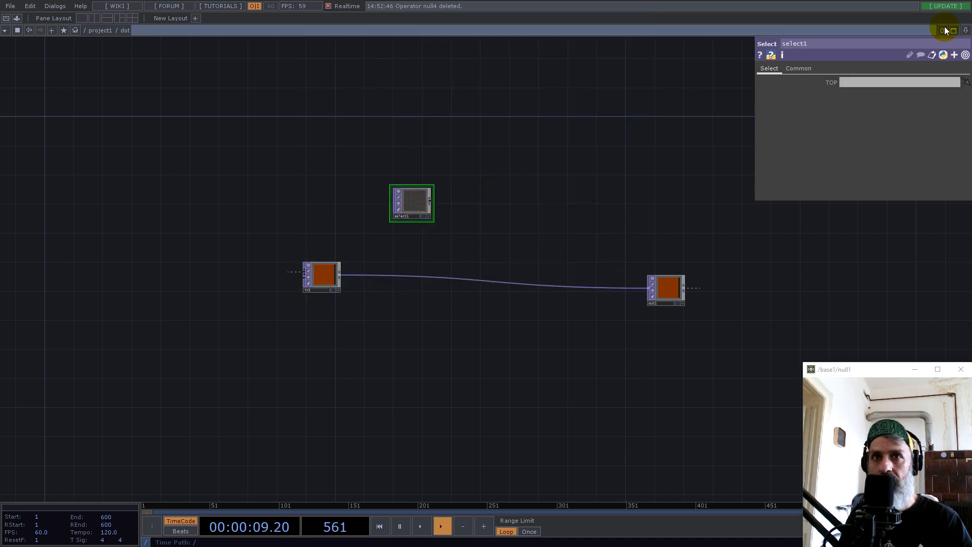
Split the network view, open the uv component beside dot, and set select1's TOP to /project1/uv/out1
{"action": "left_click", "coordinate": [966, 30]}
{"action": "left_click", "coordinate": [901, 48]}
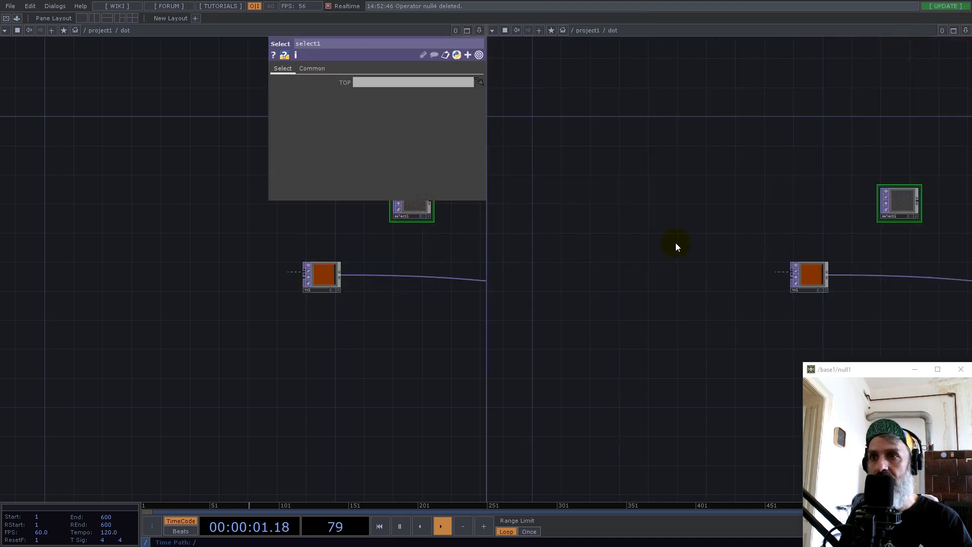
{"action": "scroll", "coordinate": [232, 268], "scroll_direction": "down", "scroll_amount": 6}
{"action": "left_click", "coordinate": [224, 173]}
{"action": "key", "text": "i"}
{"action": "left_click_drag", "start_coordinate": [311, 267], "coordinate": [183, 315]}
{"action": "left_click_drag", "start_coordinate": [360, 358], "coordinate": [280, 359]}
{"action": "scroll", "coordinate": [336, 288], "scroll_direction": "up", "scroll_amount": 8}
{"action": "left_click_drag", "start_coordinate": [832, 148], "coordinate": [619, 211]}
{"action": "left_click_drag", "start_coordinate": [394, 252], "coordinate": [919, 81]}
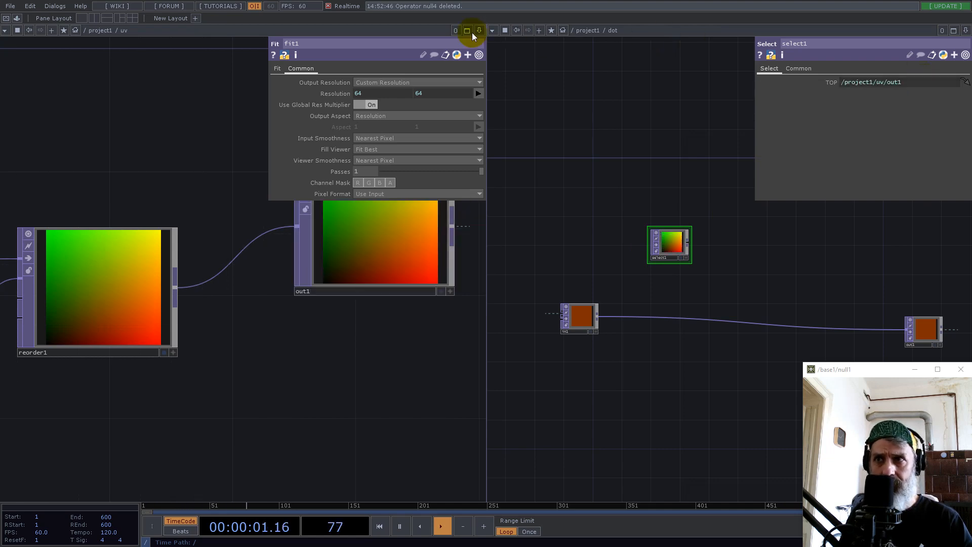
Return to a single pane showing dot and reposition select1 farther from in1, above the connecting wire
{"action": "left_click", "coordinate": [480, 31]}
{"action": "left_click", "coordinate": [459, 103]}
{"action": "left_click_drag", "start_coordinate": [474, 246], "coordinate": [568, 239]}
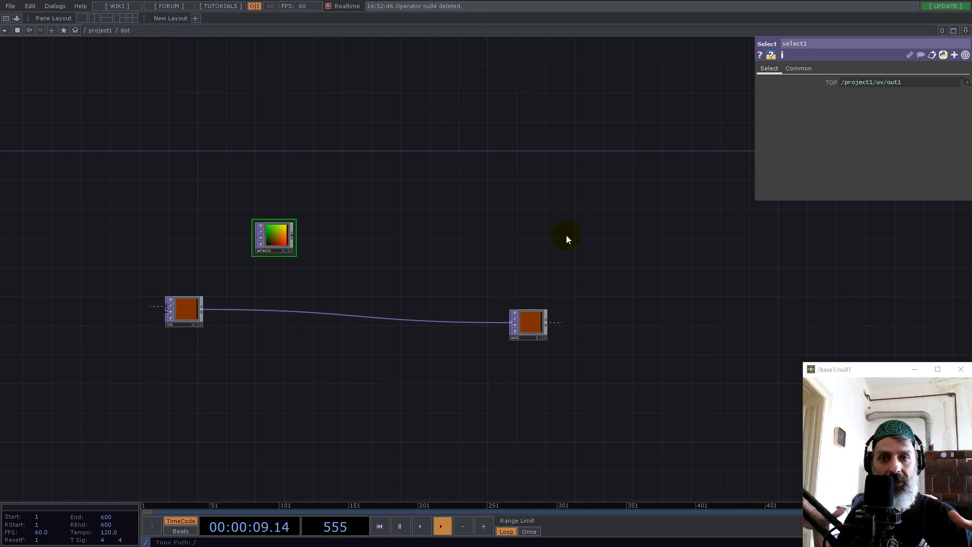
{"action": "scroll", "coordinate": [155, 332], "scroll_direction": "up", "scroll_amount": 5}
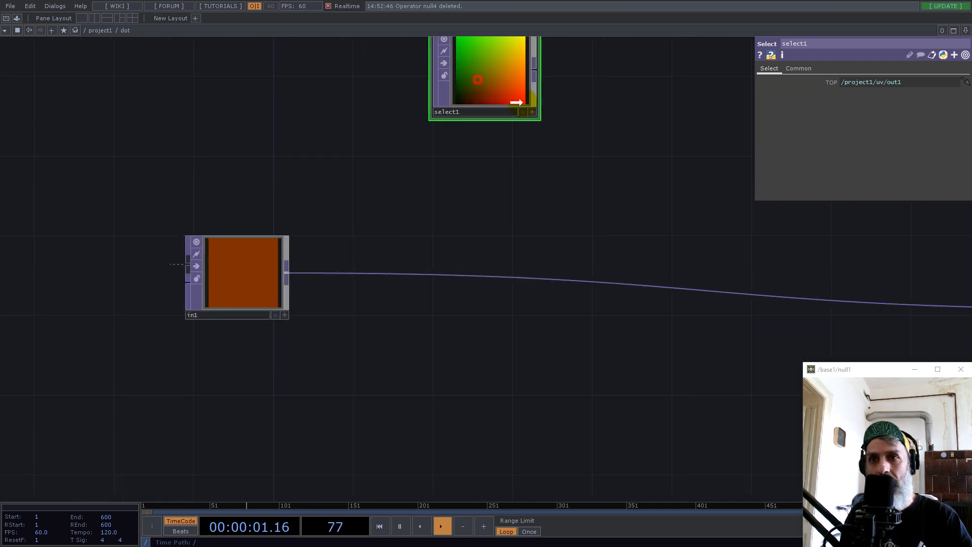
{"action": "left_click_drag", "start_coordinate": [491, 86], "coordinate": [612, 181]}
{"action": "left_click_drag", "start_coordinate": [600, 324], "coordinate": [369, 362]}
{"action": "left_click_drag", "start_coordinate": [462, 201], "coordinate": [482, 161]}
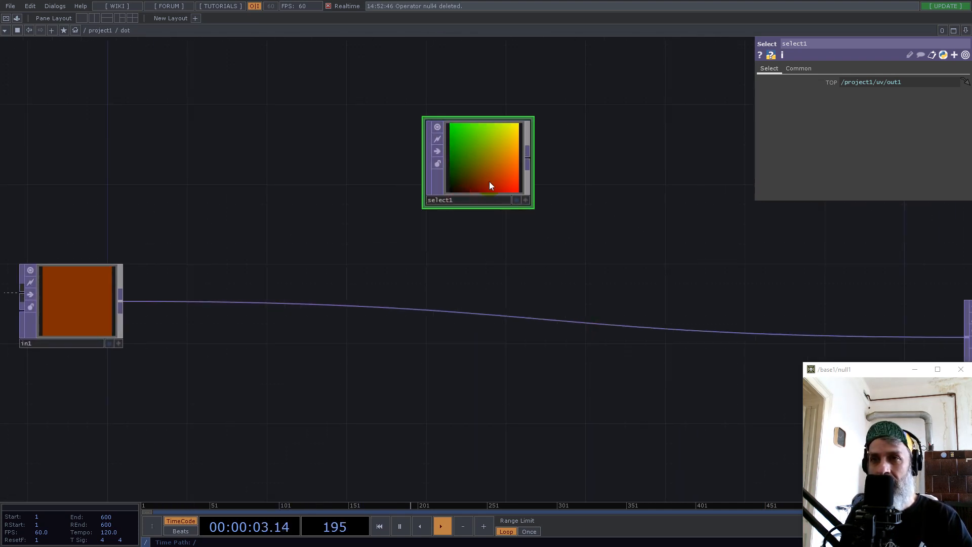
Insert a Subtract TOP on the wire between in1 and out1 and connect select1 to its second input
{"action": "right_click", "coordinate": [490, 315]}
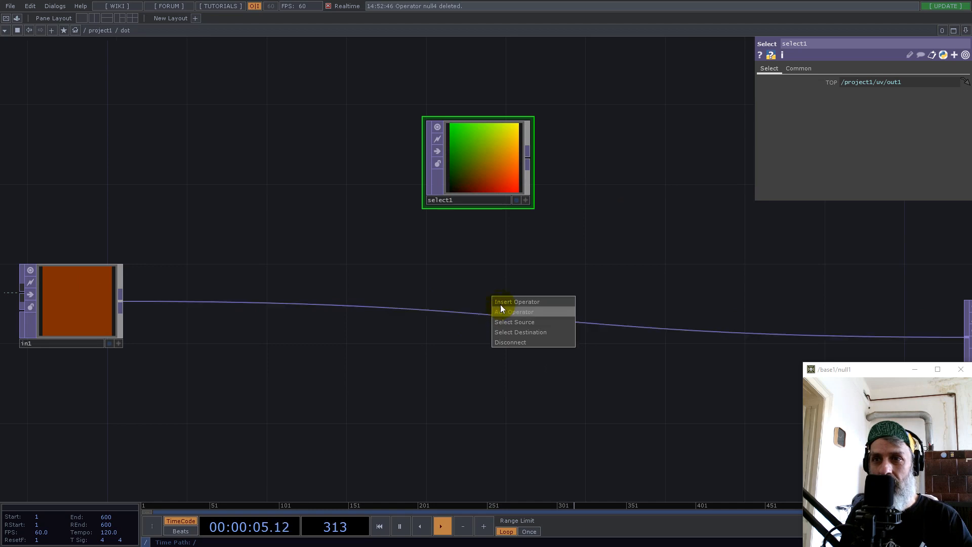
{"action": "left_click", "coordinate": [503, 303]}
{"action": "type", "text": "se"}
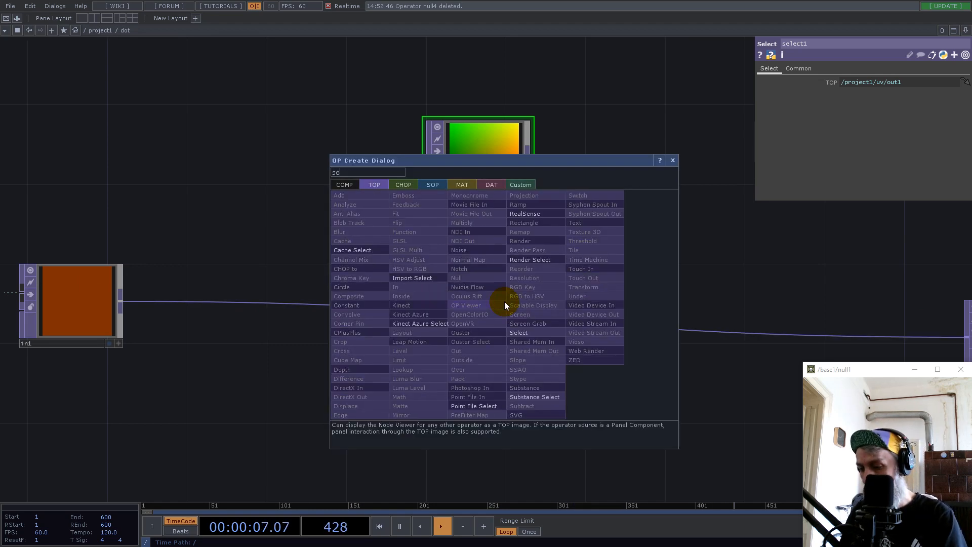
{"action": "key", "text": "BackSpace"}
{"action": "key", "text": "BackSpace"}
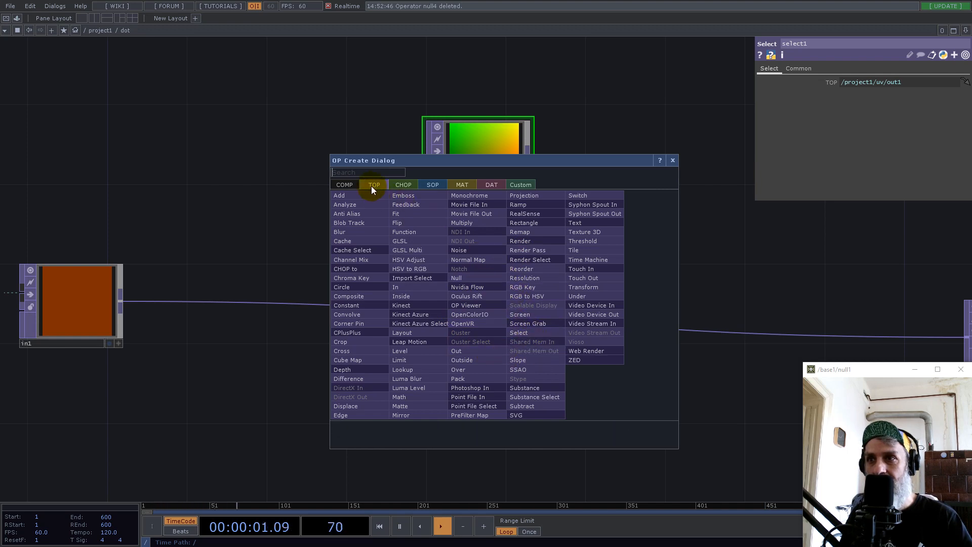
{"action": "type", "text": "sub"}
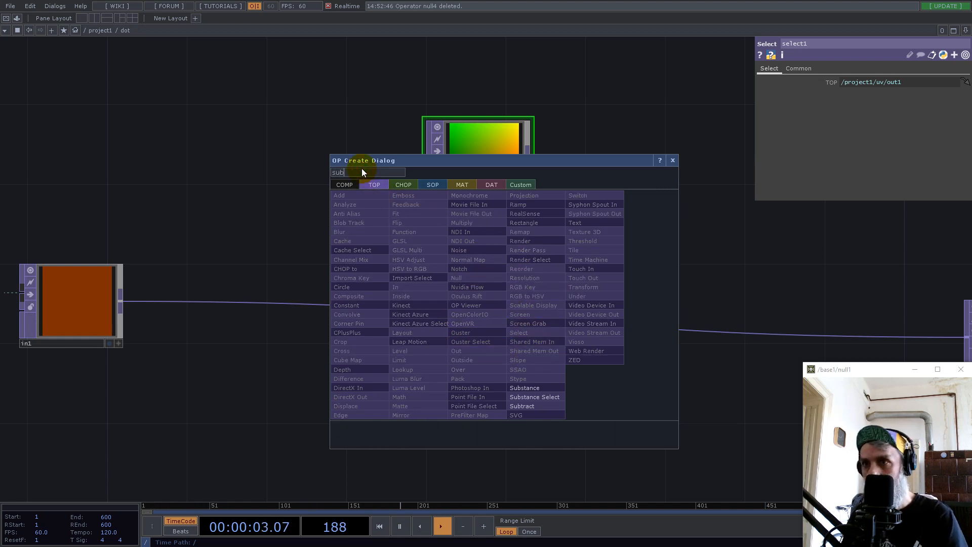
{"action": "left_click", "coordinate": [527, 406]}
{"action": "left_click", "coordinate": [703, 197]}
{"action": "left_click", "coordinate": [530, 155]}
{"action": "left_click", "coordinate": [628, 228]}
{"action": "left_click_drag", "start_coordinate": [699, 329], "coordinate": [557, 388]}
{"action": "scroll", "coordinate": [549, 322], "scroll_direction": "up", "scroll_amount": 5}
{"action": "left_click", "coordinate": [549, 248]}
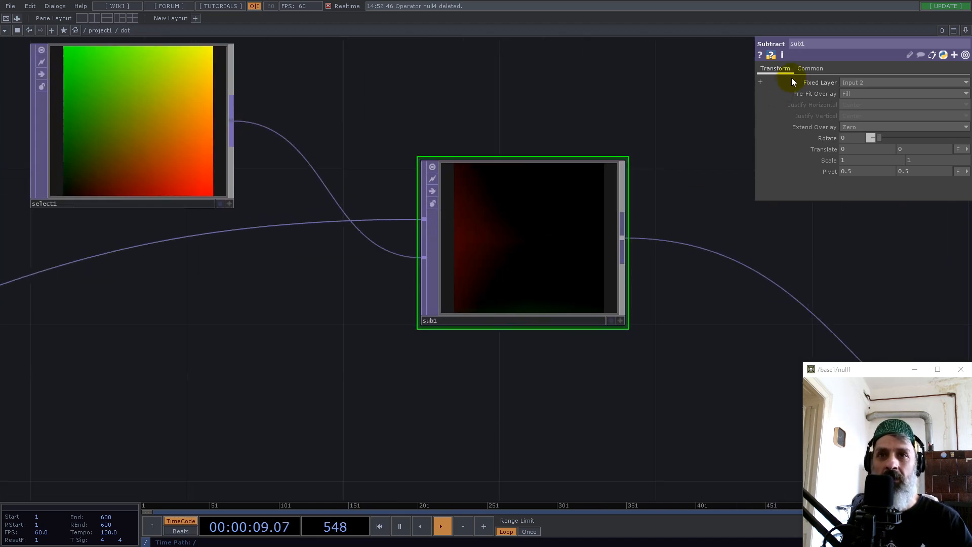
Set sub1's Input Smoothness and Viewer Smoothness to Nearest Pixel
{"action": "left_click", "coordinate": [825, 73]}
{"action": "left_click", "coordinate": [861, 161]}
{"action": "left_click", "coordinate": [863, 169]}
Insert a Math TOP on the wire between sub1 and out1, placed beside sub1
{"action": "left_click_drag", "start_coordinate": [577, 388], "coordinate": [406, 388]}
{"action": "scroll", "coordinate": [456, 319], "scroll_direction": "down", "scroll_amount": 2}
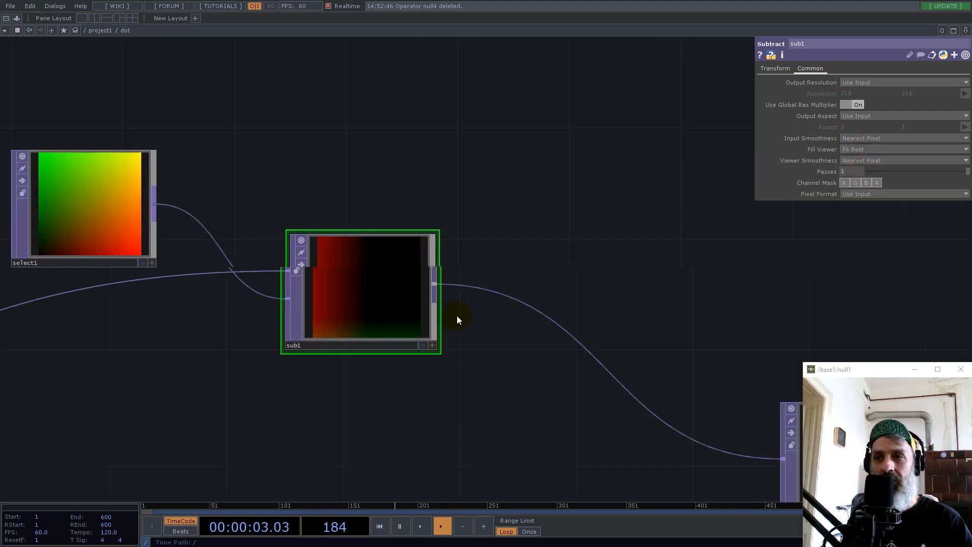
{"action": "right_click", "coordinate": [470, 290]}
{"action": "left_click", "coordinate": [481, 282]}
{"action": "type", "text": "math"}
{"action": "left_click", "coordinate": [390, 378]}
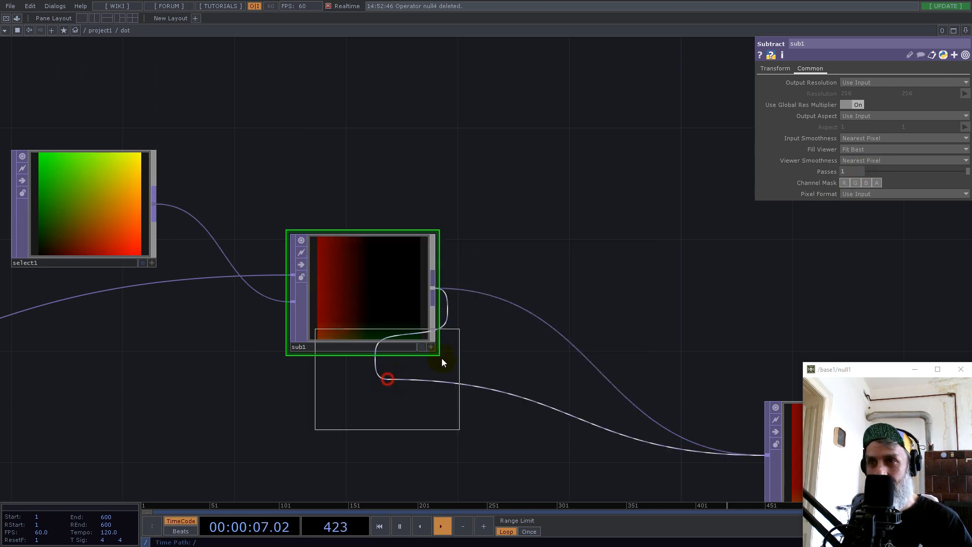
{"action": "left_click", "coordinate": [559, 295]}
{"action": "left_click_drag", "start_coordinate": [540, 162], "coordinate": [427, 171]}
{"action": "scroll", "coordinate": [456, 228], "scroll_direction": "down", "scroll_amount": 5}
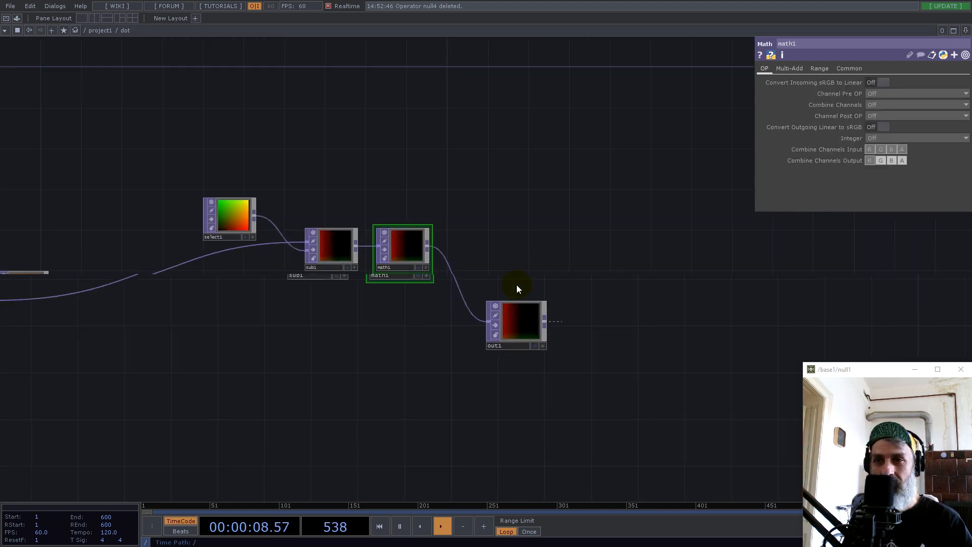
Combine math1's channels into a radial distance gradient and set its pixel format to 32-bit float (Mono)
{"action": "scroll", "coordinate": [371, 199], "scroll_direction": "up", "scroll_amount": 4}
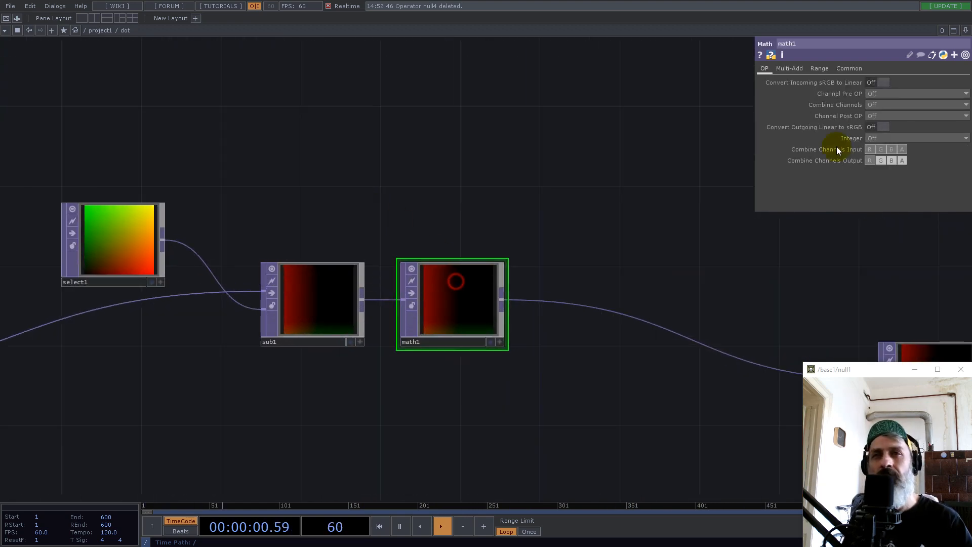
{"action": "left_click", "coordinate": [886, 105]}
{"action": "left_click", "coordinate": [883, 183]}
{"action": "left_click", "coordinate": [855, 69]}
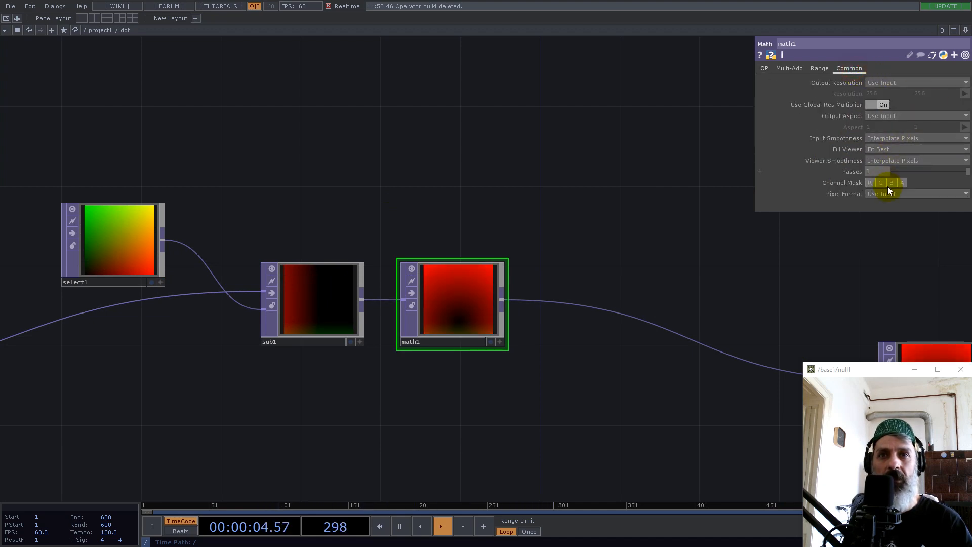
{"action": "left_click", "coordinate": [908, 195]}
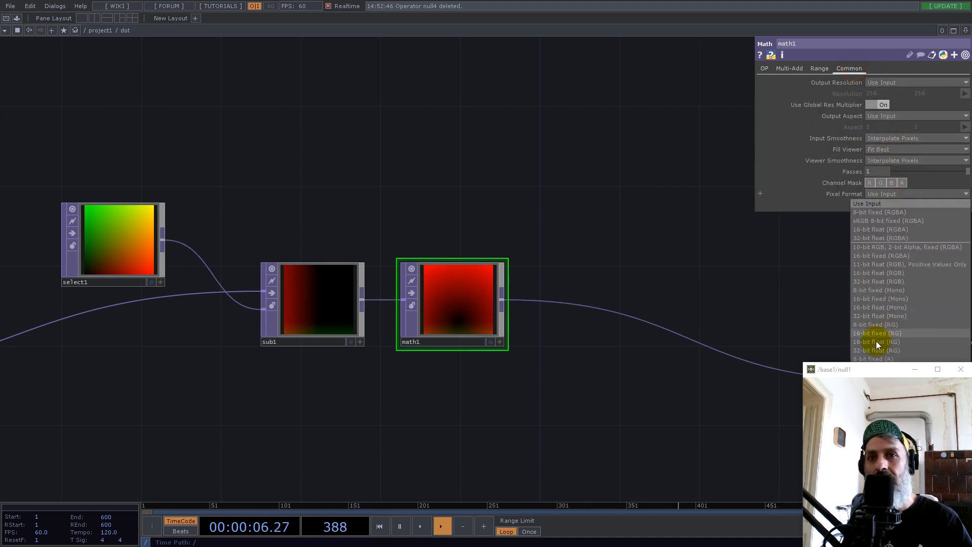
{"action": "left_click", "coordinate": [894, 315]}
Branch an Analyze TOP off math1, set its operation to Minimum, and align it above math1
{"action": "scroll", "coordinate": [432, 348], "scroll_direction": "up", "scroll_amount": 5}
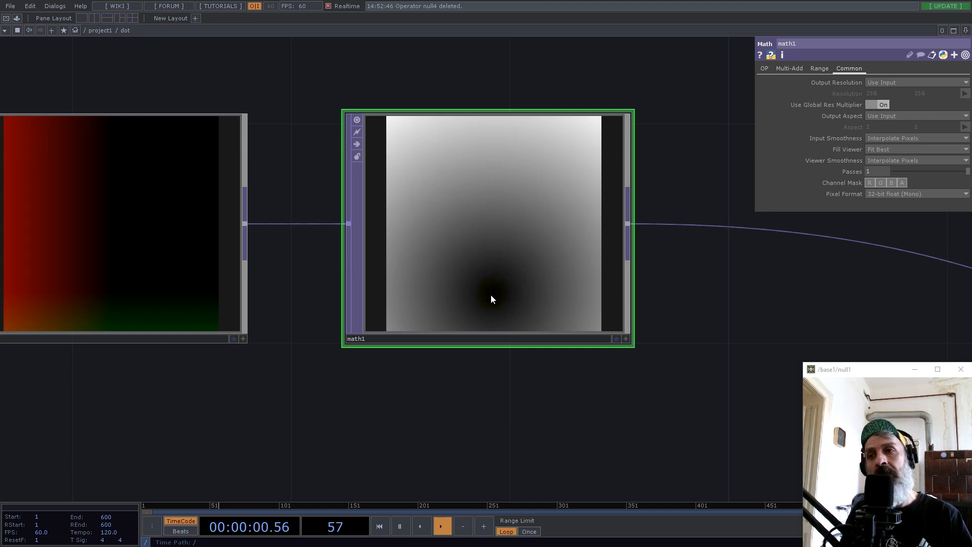
{"action": "scroll", "coordinate": [491, 294], "scroll_direction": "down", "scroll_amount": 5}
{"action": "right_click", "coordinate": [542, 263]}
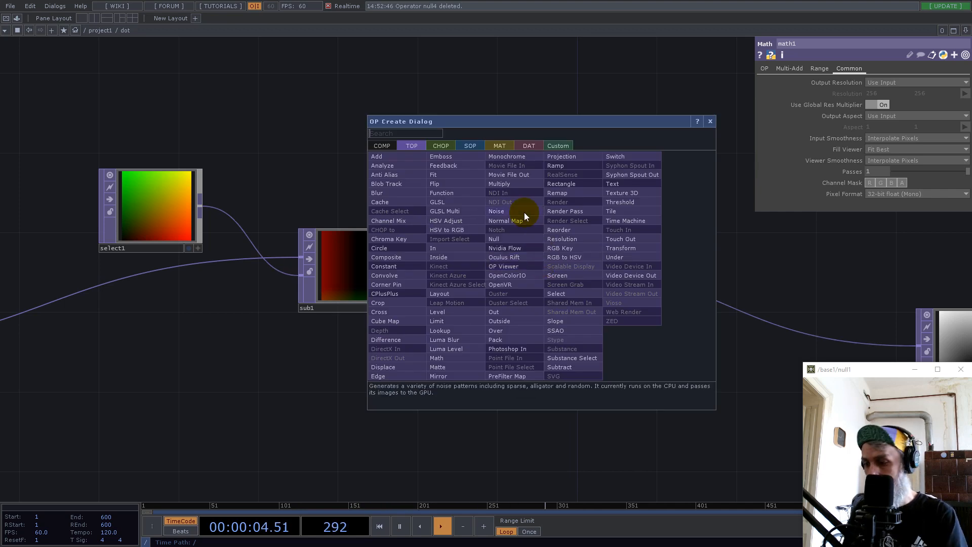
{"action": "type", "text": "an"}
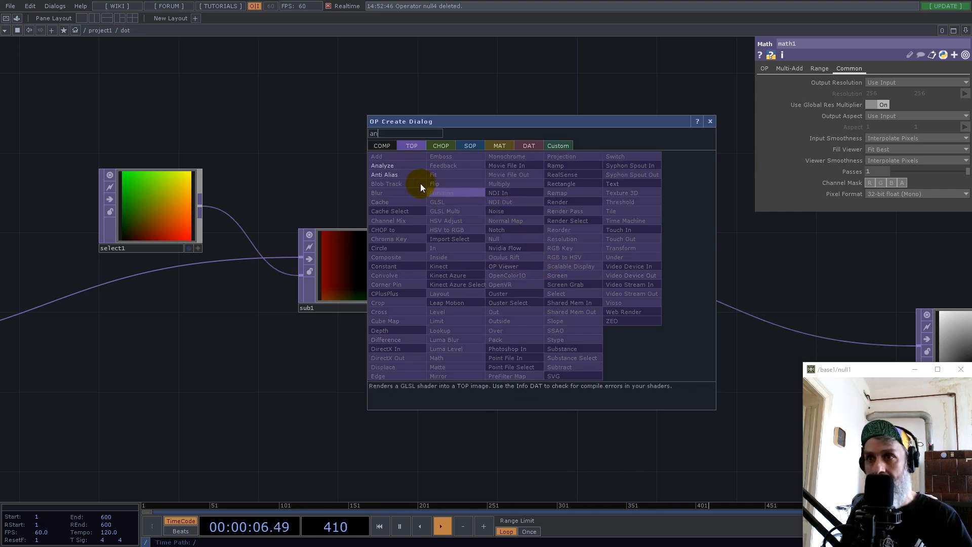
{"action": "left_click", "coordinate": [403, 166]}
{"action": "left_click", "coordinate": [507, 147]}
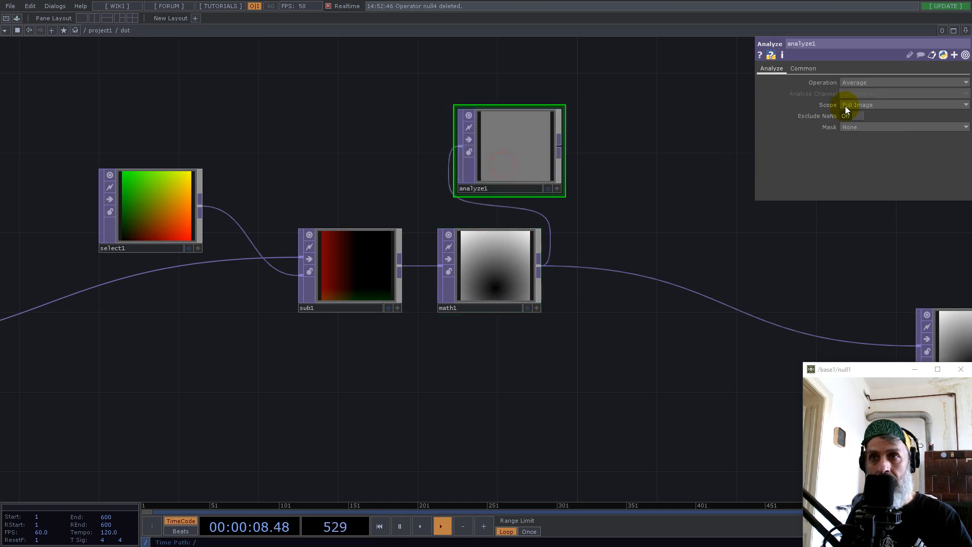
{"action": "left_click", "coordinate": [886, 86]}
{"action": "left_click", "coordinate": [864, 101]}
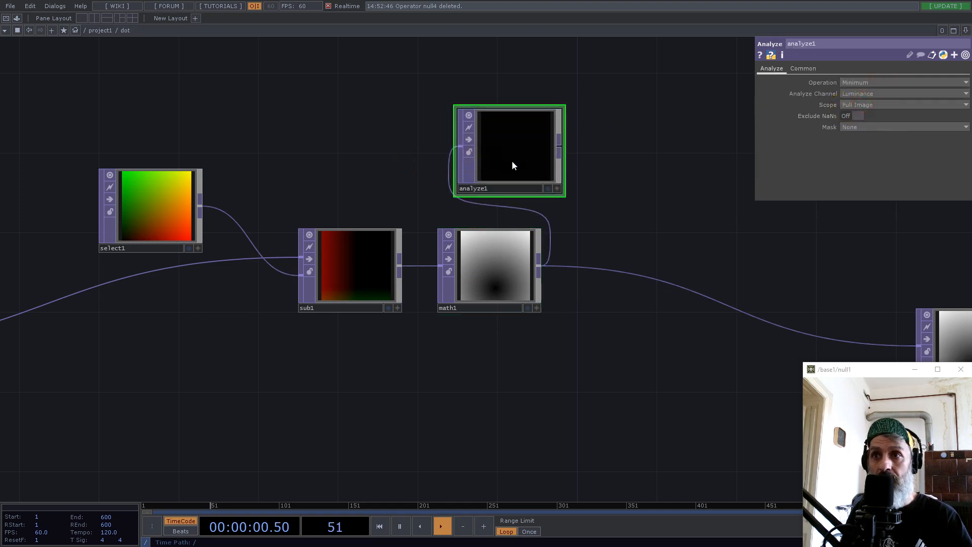
{"action": "left_click_drag", "start_coordinate": [505, 162], "coordinate": [480, 167]}
Add a TOP to CHOP fed by analyze1 and place it beside that node
{"action": "right_click", "coordinate": [541, 144]}
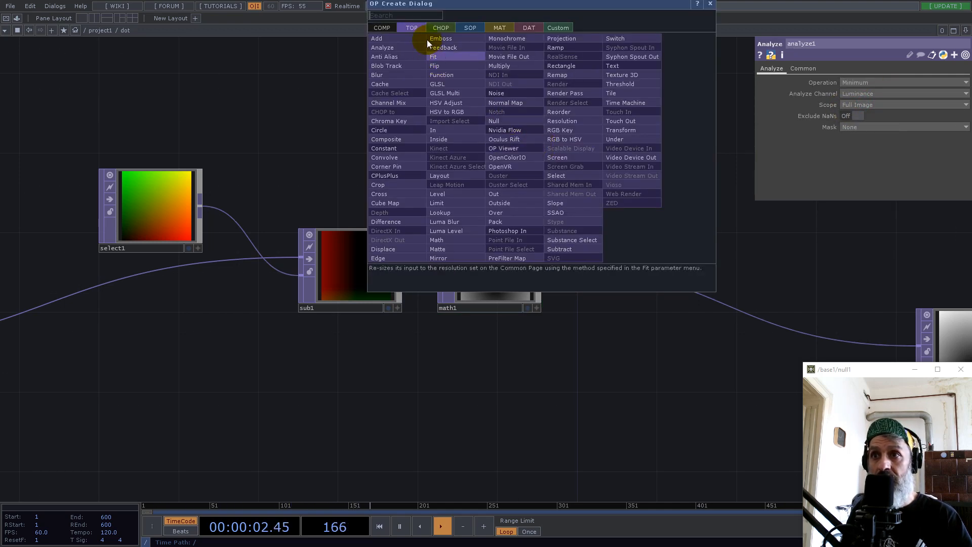
{"action": "left_click", "coordinate": [438, 28]}
{"action": "left_click", "coordinate": [390, 47]}
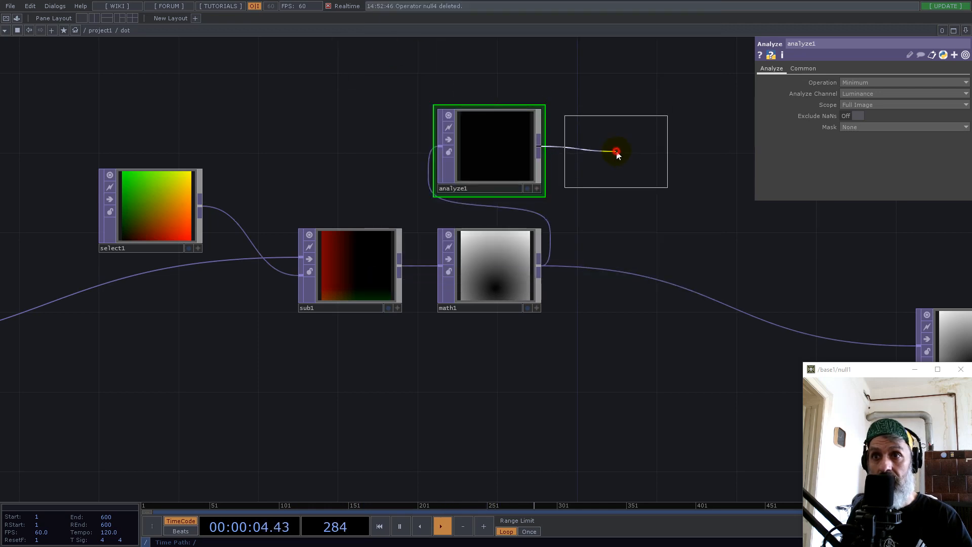
{"action": "left_click", "coordinate": [616, 152]}
{"action": "scroll", "coordinate": [667, 150], "scroll_direction": "up", "scroll_amount": 3}
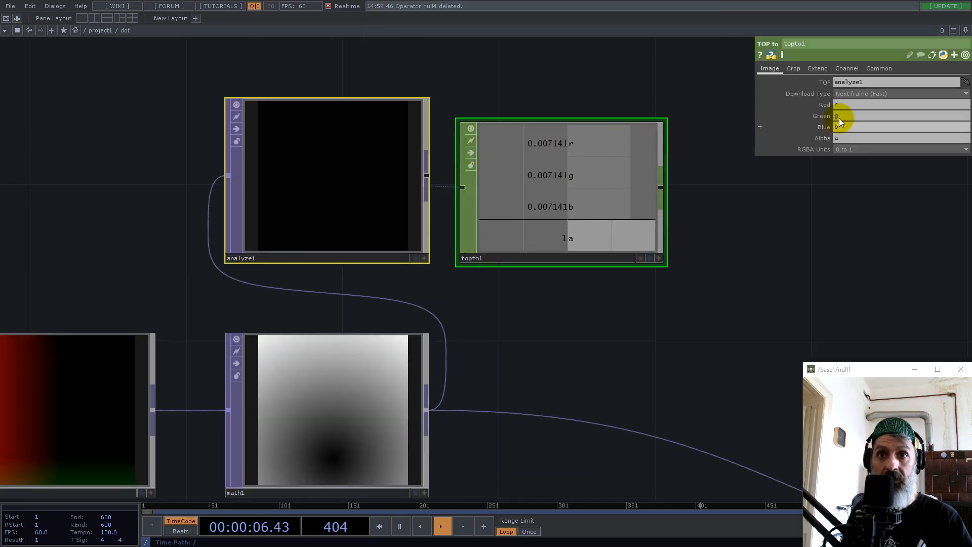
Clear the Green, Blue and Alpha channel names of topto1, keeping only r
{"action": "left_click", "coordinate": [840, 117]}
{"action": "key", "text": "BackSpace"}
{"action": "left_click", "coordinate": [848, 127]}
{"action": "key", "text": "BackSpace"}
{"action": "left_click", "coordinate": [855, 138]}
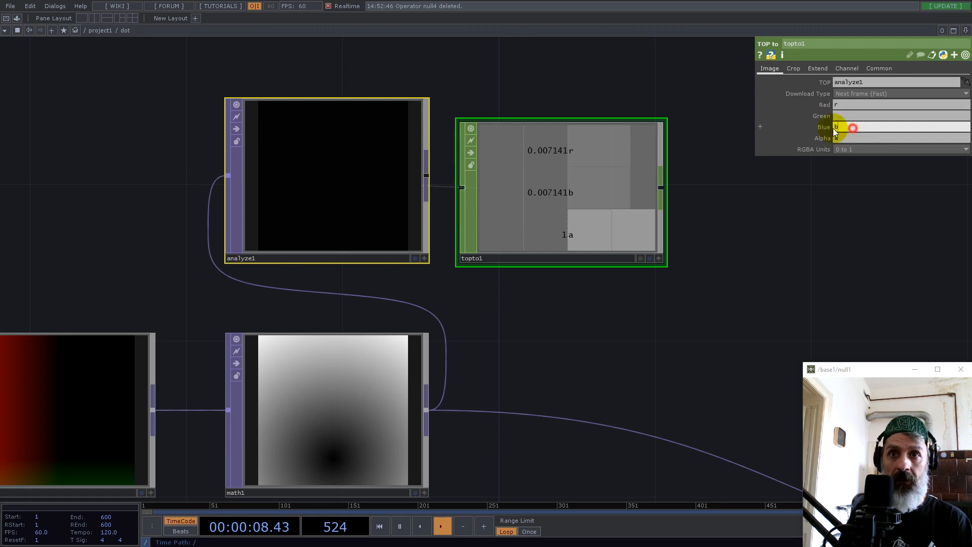
{"action": "key", "text": "BackSpace"}
{"action": "key", "text": "Return"}
Insert a Level TOP on the wire between math1 and out1 and set its Invert to 1
{"action": "scroll", "coordinate": [576, 278], "scroll_direction": "down", "scroll_amount": 5}
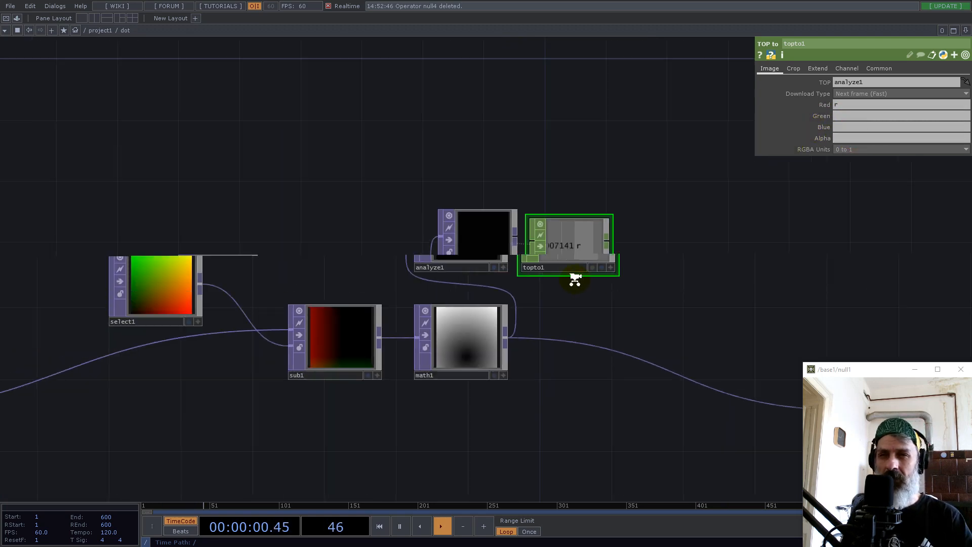
{"action": "scroll", "coordinate": [503, 295], "scroll_direction": "up", "scroll_amount": 3}
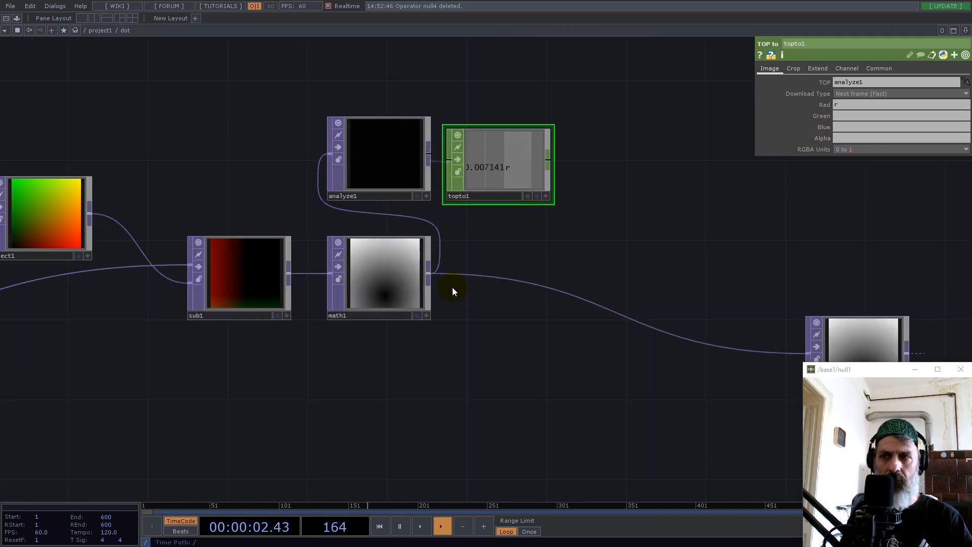
{"action": "right_click", "coordinate": [458, 272]}
{"action": "left_click", "coordinate": [474, 264]}
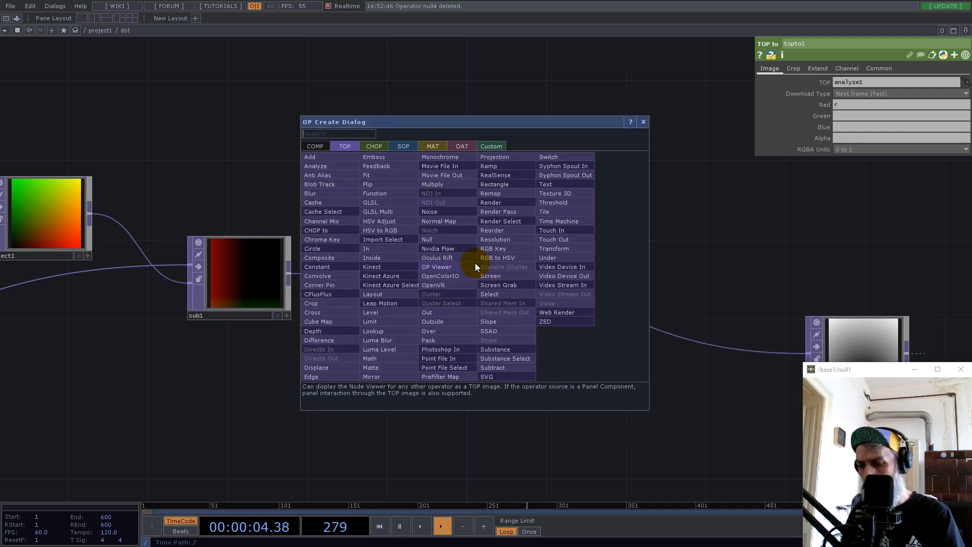
{"action": "type", "text": "lev"}
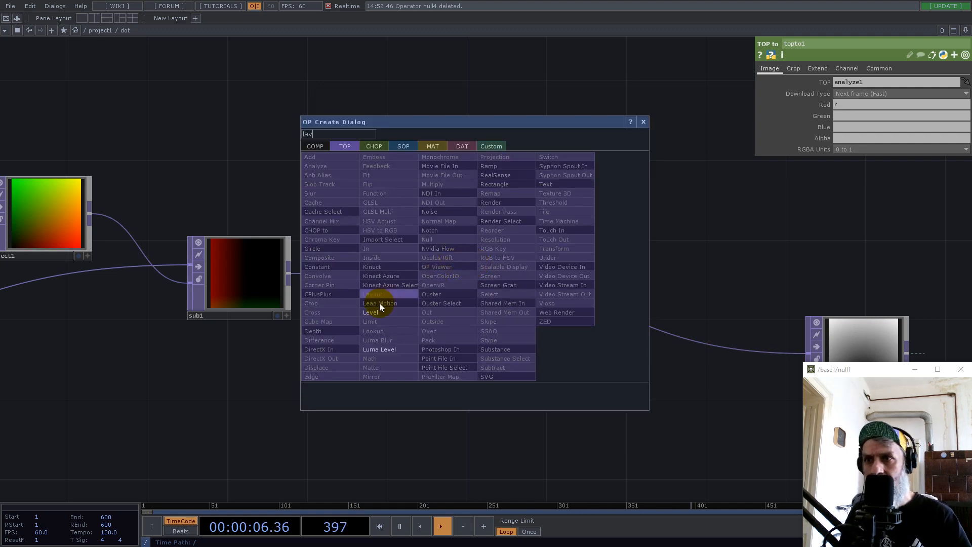
{"action": "left_click", "coordinate": [372, 312]}
{"action": "left_click", "coordinate": [525, 276]}
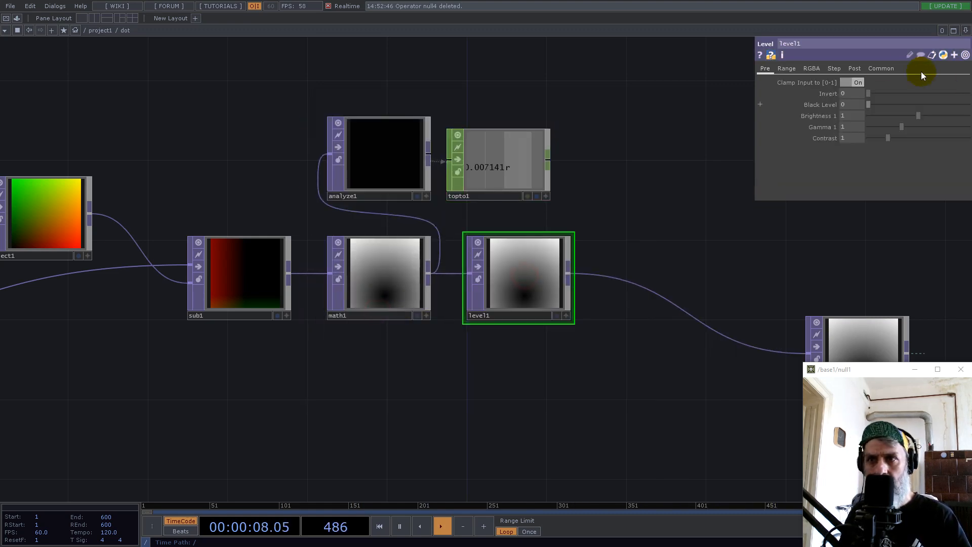
{"action": "left_click", "coordinate": [787, 68]}
{"action": "left_click", "coordinate": [766, 68]}
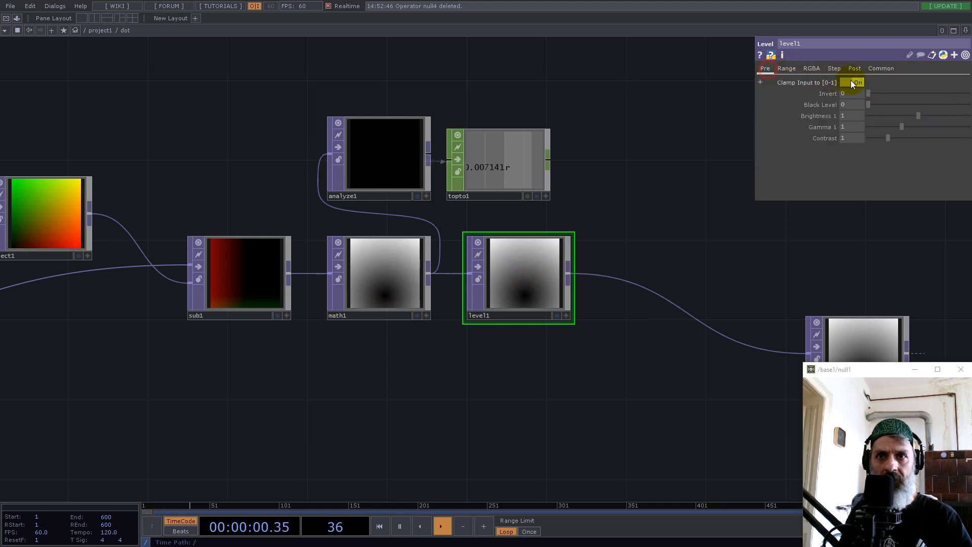
{"action": "left_click_drag", "start_coordinate": [886, 96], "coordinate": [968, 94]}
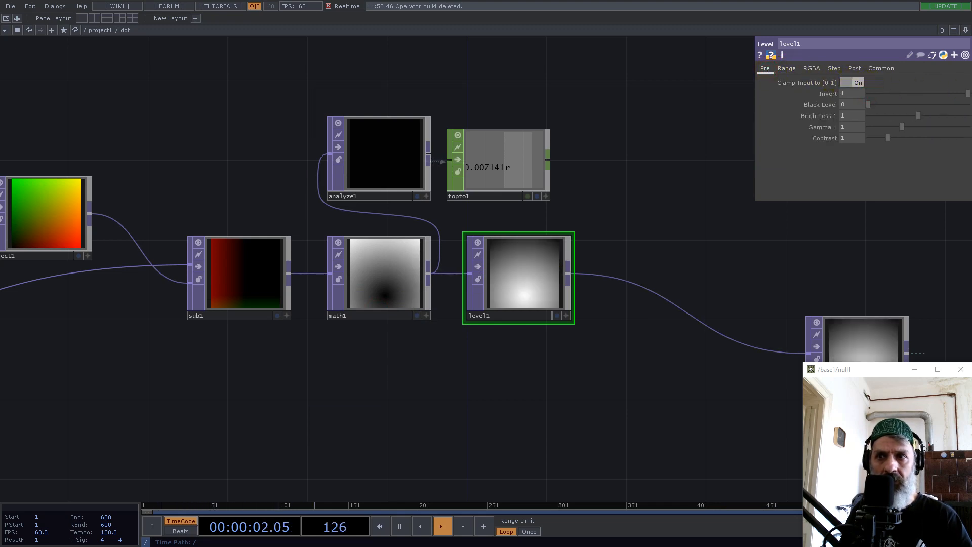
Insert a second Math TOP between level1 and out1 and set its Integer option to Floor
{"action": "right_click", "coordinate": [595, 275]}
{"action": "left_click", "coordinate": [613, 263]}
{"action": "type", "text": "math"}
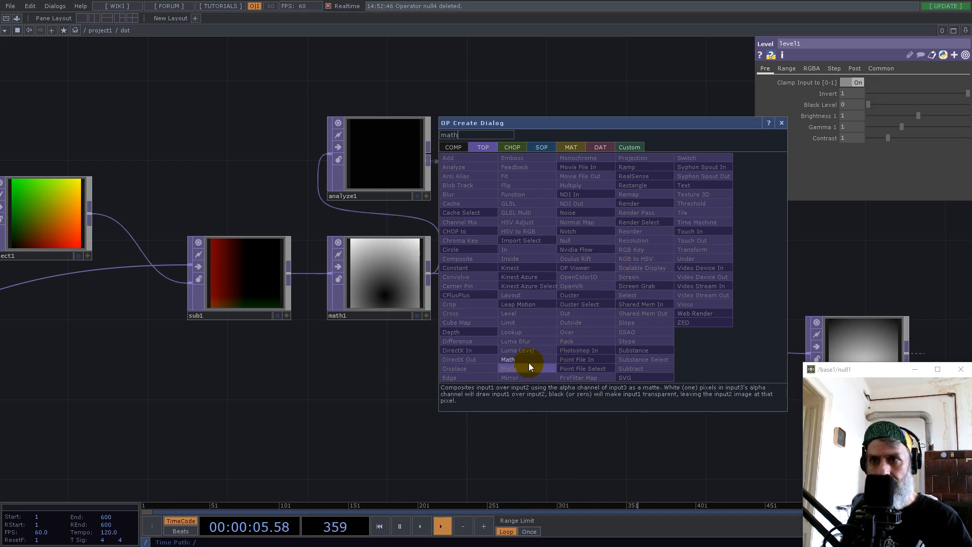
{"action": "left_click", "coordinate": [527, 361]}
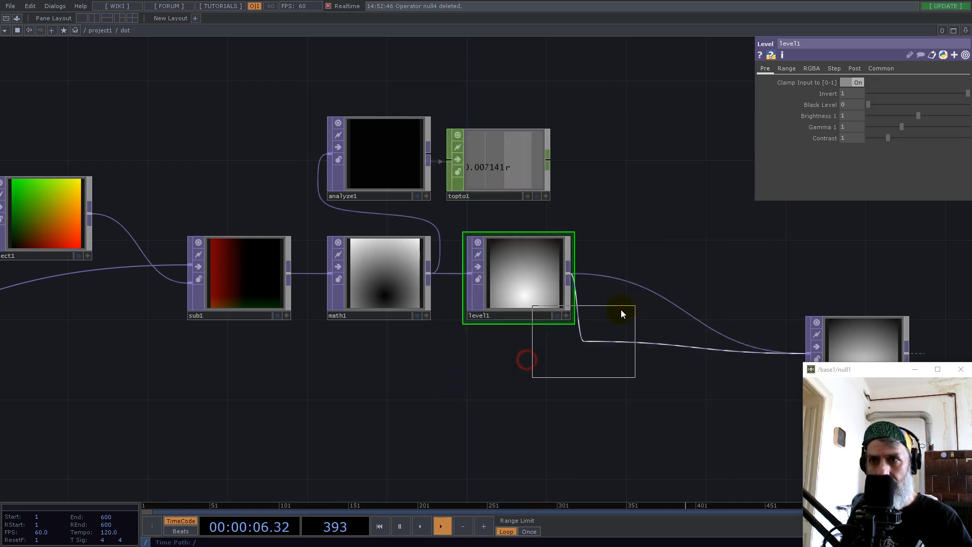
{"action": "left_click", "coordinate": [643, 283]}
{"action": "left_click", "coordinate": [891, 140]}
{"action": "left_click", "coordinate": [876, 165]}
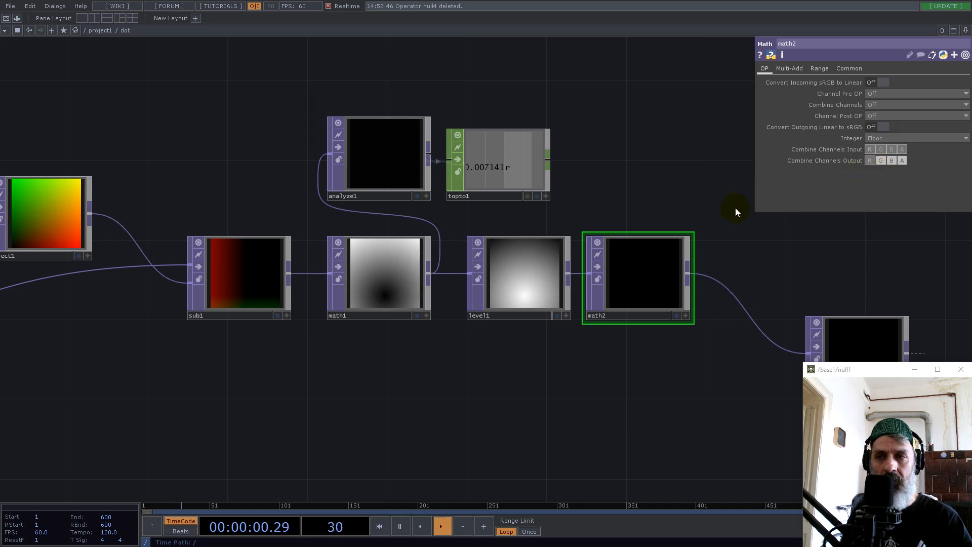
Shift math2 along the chain and delete the analyze1 and topto1 nodes from the dot network
{"action": "scroll", "coordinate": [643, 278], "scroll_direction": "up", "scroll_amount": 5}
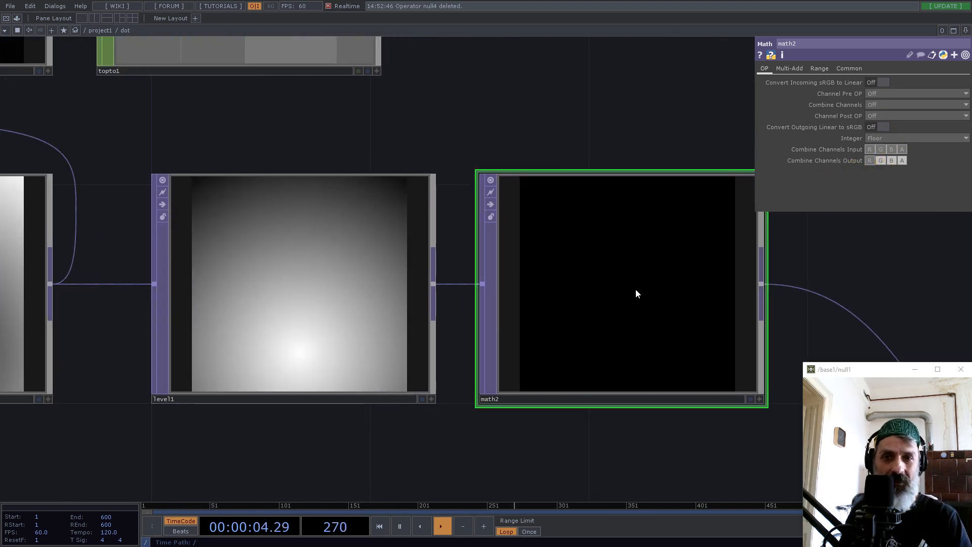
{"action": "scroll", "coordinate": [646, 295], "scroll_direction": "down", "scroll_amount": 8}
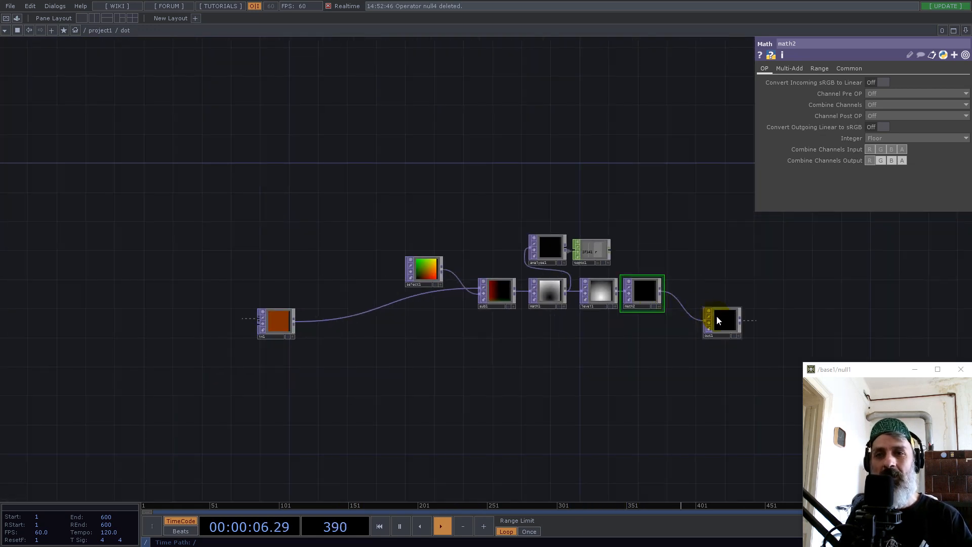
{"action": "scroll", "coordinate": [555, 223], "scroll_direction": "up", "scroll_amount": 4}
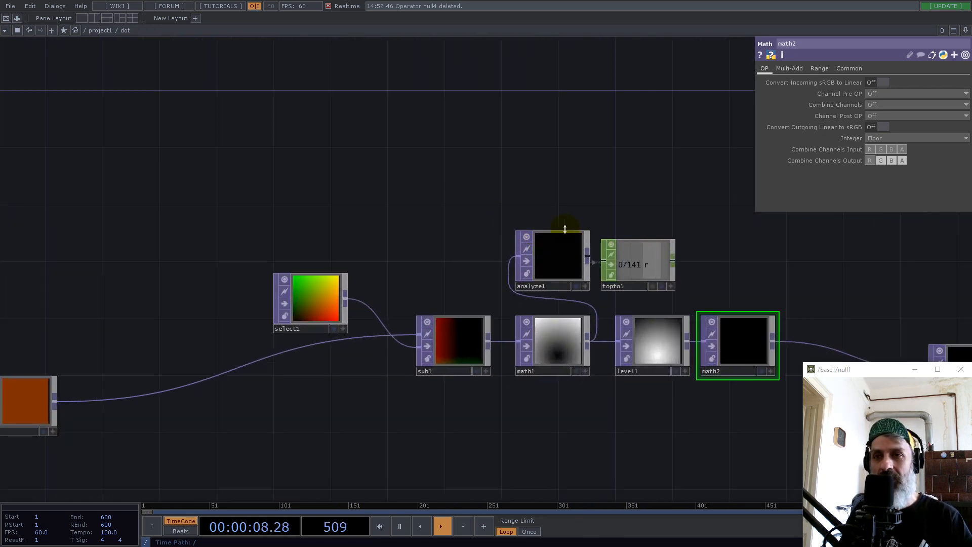
{"action": "scroll", "coordinate": [633, 283], "scroll_direction": "down", "scroll_amount": 4}
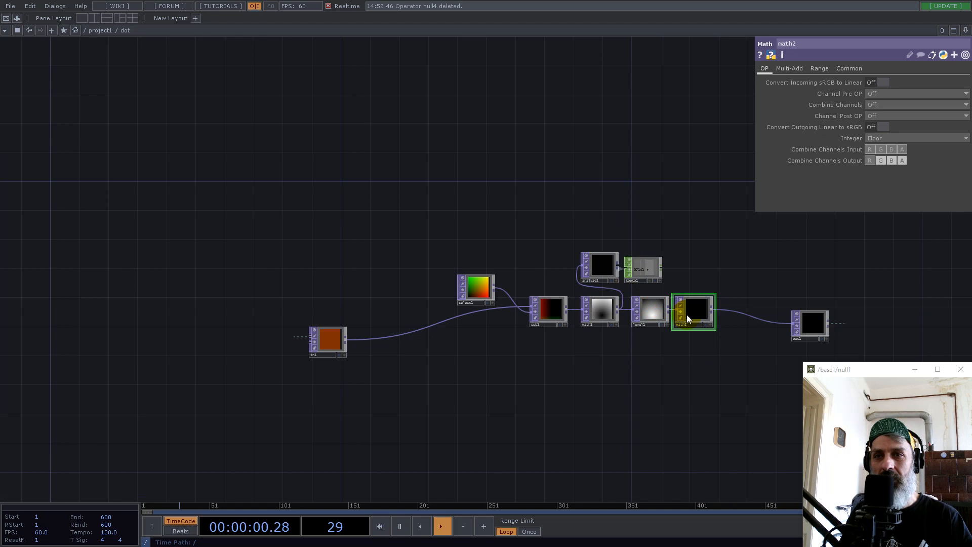
{"action": "left_click_drag", "start_coordinate": [696, 316], "coordinate": [711, 316]}
{"action": "left_click", "coordinate": [616, 264]}
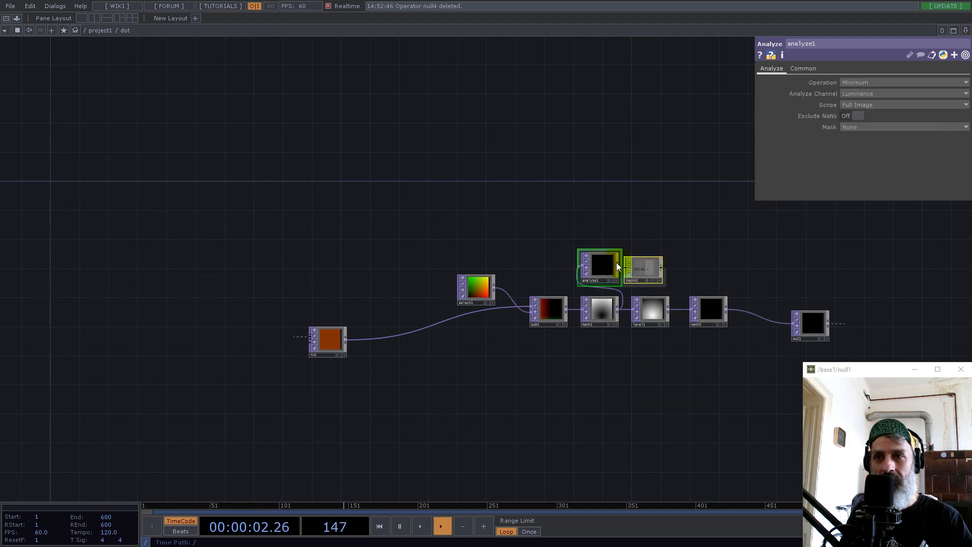
{"action": "key", "text": "Delete"}
Return to the project1 network, add a TOP to CHOP fed by ramp1 and place it below that node
{"action": "scroll", "coordinate": [401, 252], "scroll_direction": "down", "scroll_amount": 6}
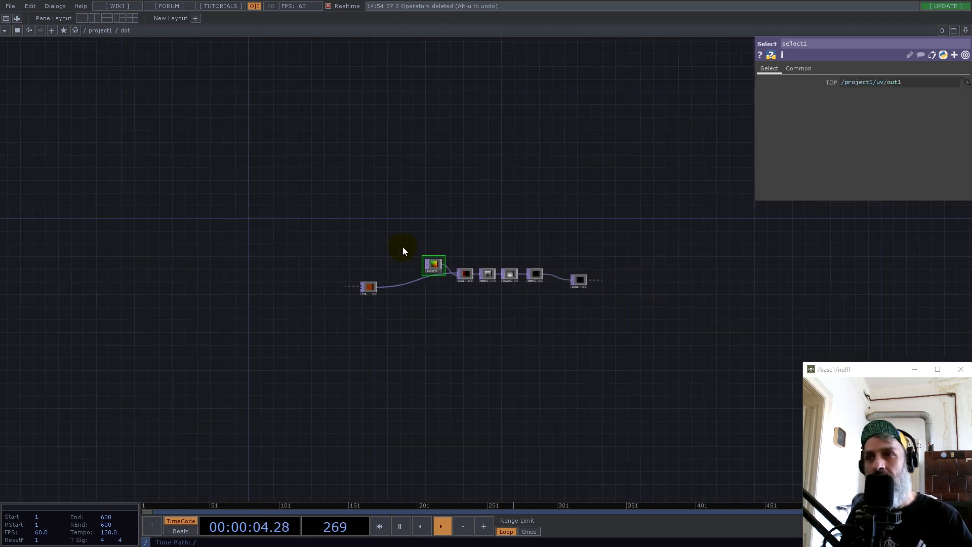
{"action": "middle_click_drag", "start_coordinate": [501, 265], "coordinate": [400, 217]}
{"action": "left_click_drag", "start_coordinate": [354, 130], "coordinate": [415, 265]}
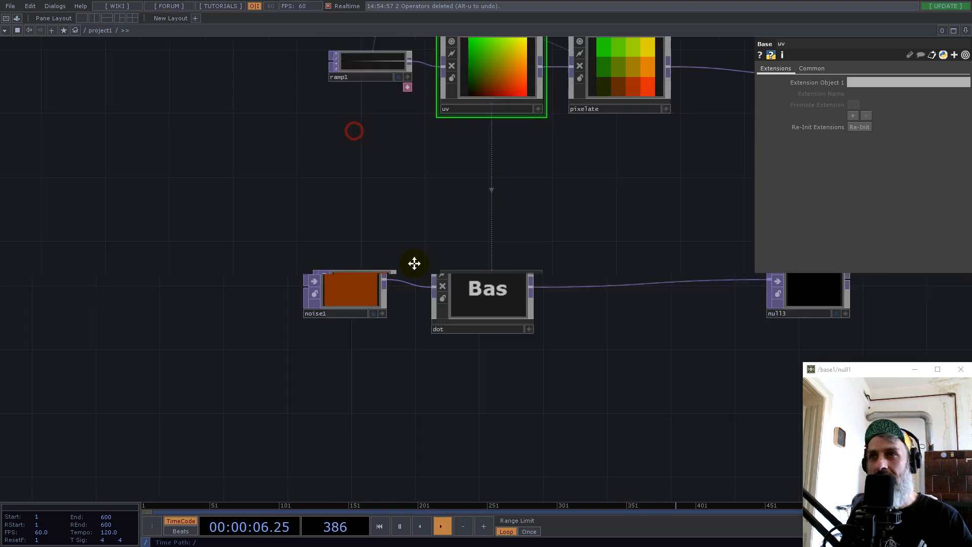
{"action": "scroll", "coordinate": [368, 144], "scroll_direction": "up", "scroll_amount": 6}
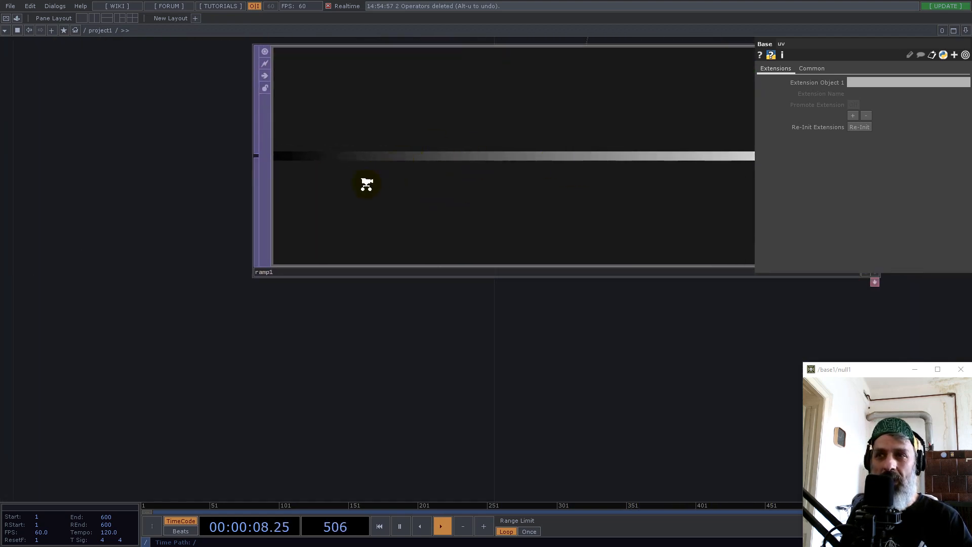
{"action": "scroll", "coordinate": [367, 185], "scroll_direction": "down", "scroll_amount": 5}
{"action": "left_click", "coordinate": [551, 171]}
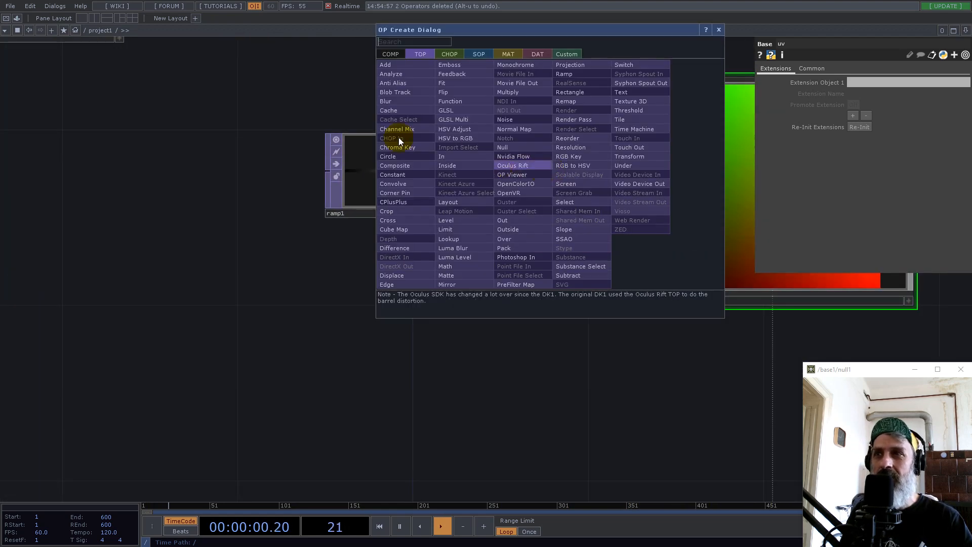
{"action": "left_click", "coordinate": [450, 54]}
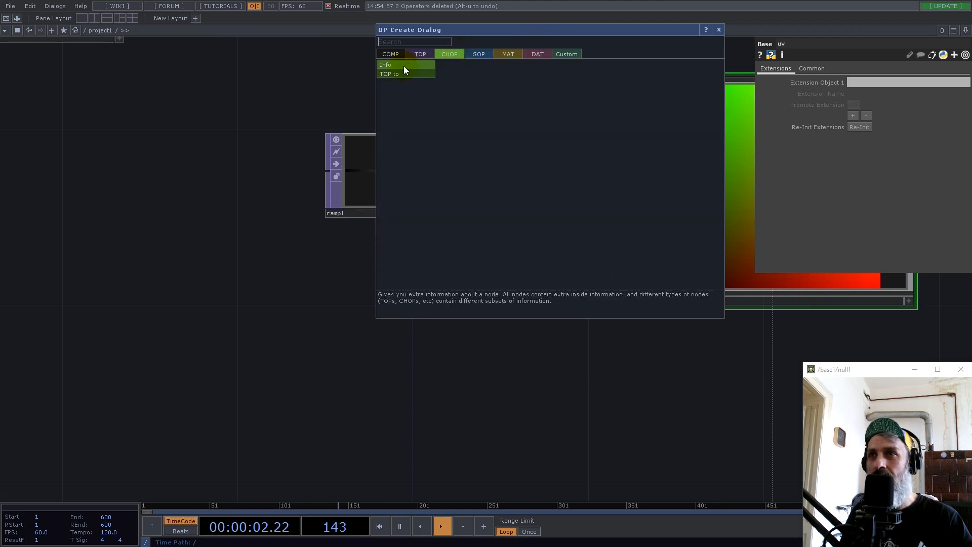
{"action": "left_click", "coordinate": [404, 72]}
{"action": "left_click", "coordinate": [438, 341]}
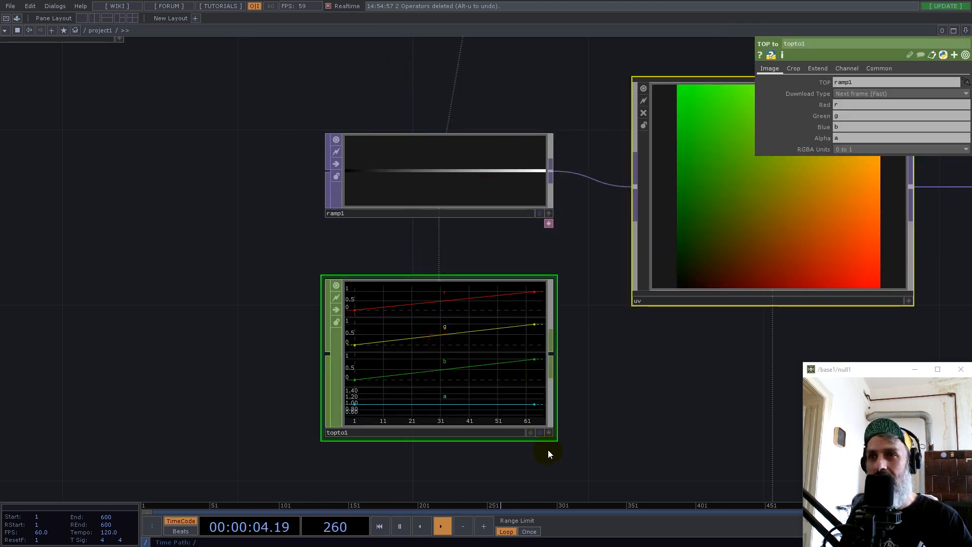
Clear the Green, Blue and Alpha channel names of the TOP to CHOP below ramp1, keeping only r
{"action": "left_click_drag", "start_coordinate": [604, 408], "coordinate": [623, 331]}
{"action": "left_click", "coordinate": [852, 116]}
{"action": "key", "text": "BackSpace"}
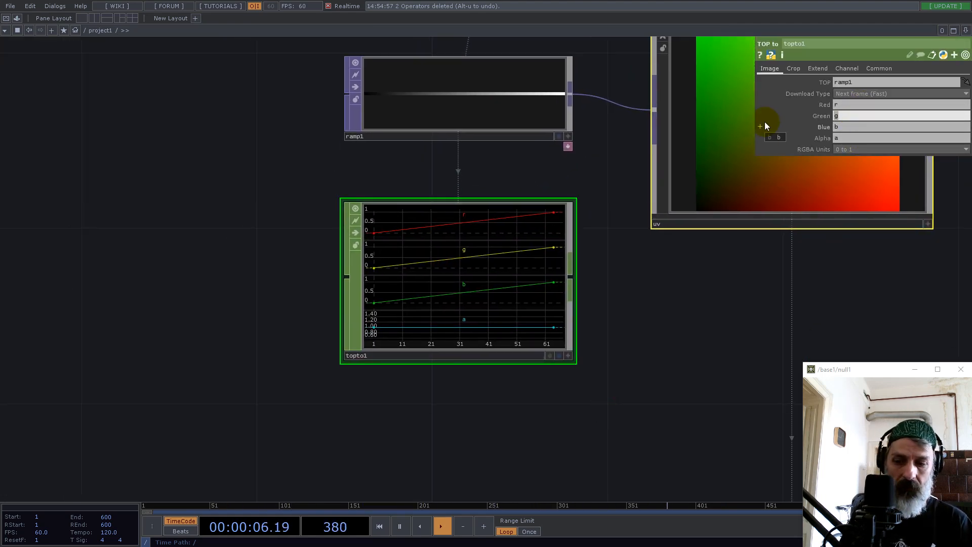
{"action": "left_click", "coordinate": [845, 126]}
{"action": "key", "text": "BackSpace"}
{"action": "left_click", "coordinate": [855, 139]}
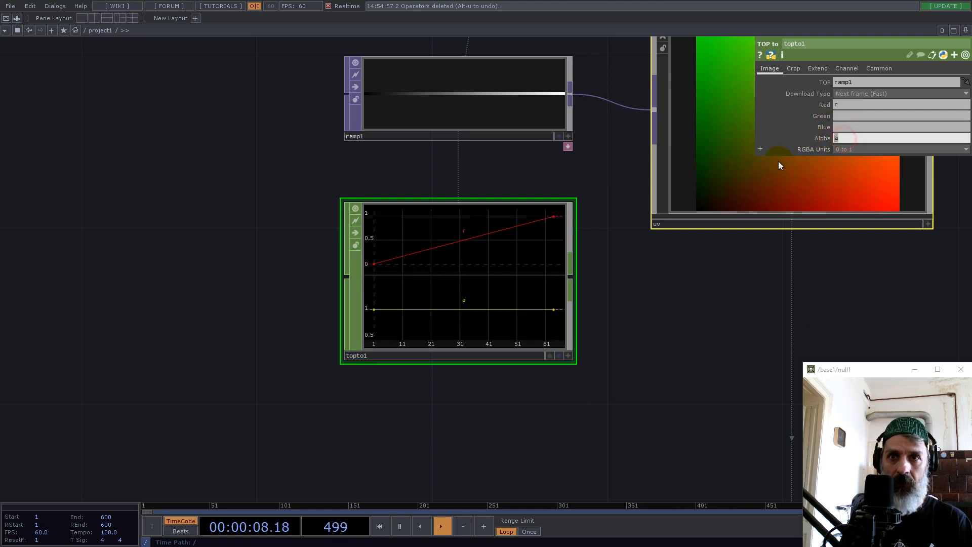
{"action": "key", "text": "BackSpace"}
{"action": "left_click", "coordinate": [708, 362]}
Add a CHOP to DAT fed by topto1 and place it below that node
{"action": "left_click_drag", "start_coordinate": [675, 388], "coordinate": [618, 278]}
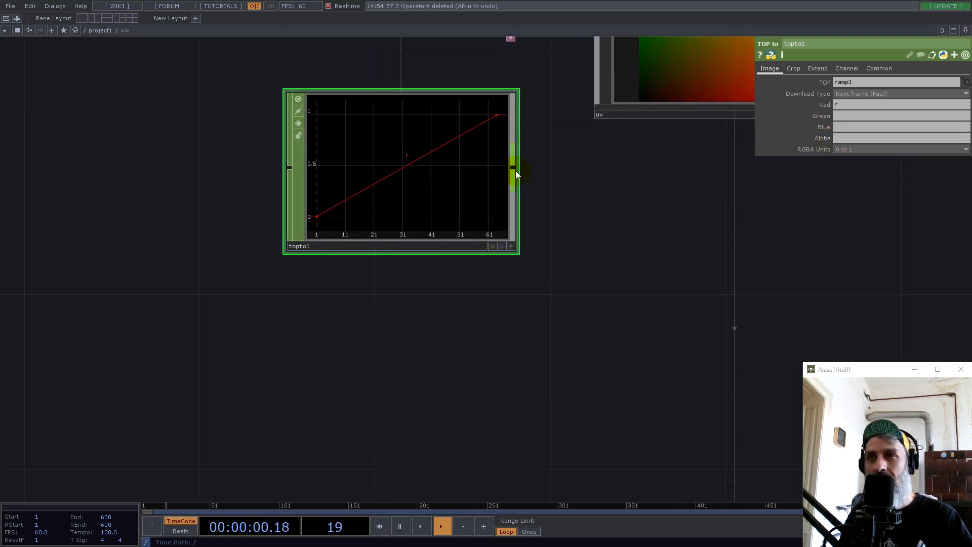
{"action": "right_click", "coordinate": [515, 171]}
{"action": "left_click", "coordinate": [502, 55]}
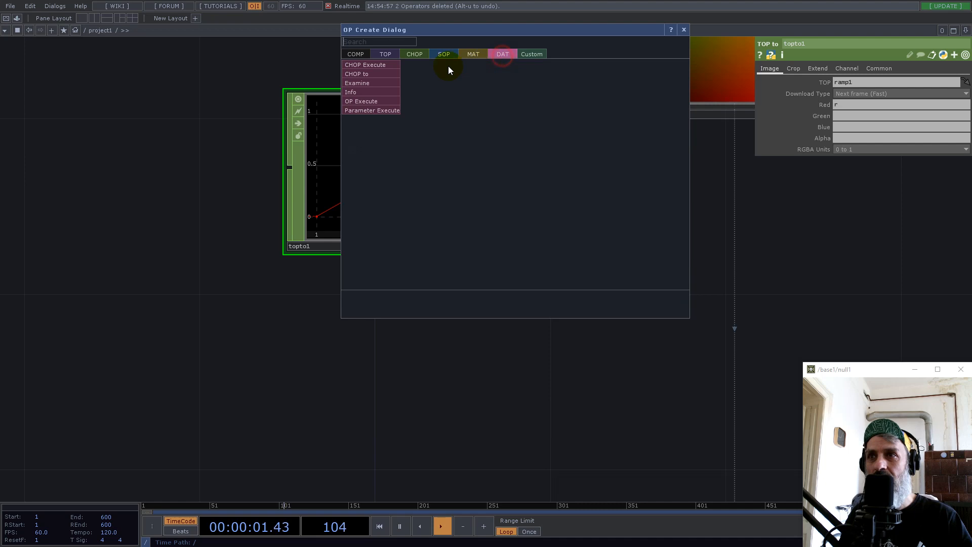
{"action": "left_click", "coordinate": [367, 74]}
{"action": "left_click", "coordinate": [405, 361]}
Examine the ramp's sample values in the chopto1 table and compare them with the noise1 input
{"action": "left_click_drag", "start_coordinate": [620, 374], "coordinate": [689, 257]}
{"action": "scroll", "coordinate": [374, 249], "scroll_direction": "up", "scroll_amount": 9}
{"action": "scroll", "coordinate": [284, 162], "scroll_direction": "down", "scroll_amount": 3}
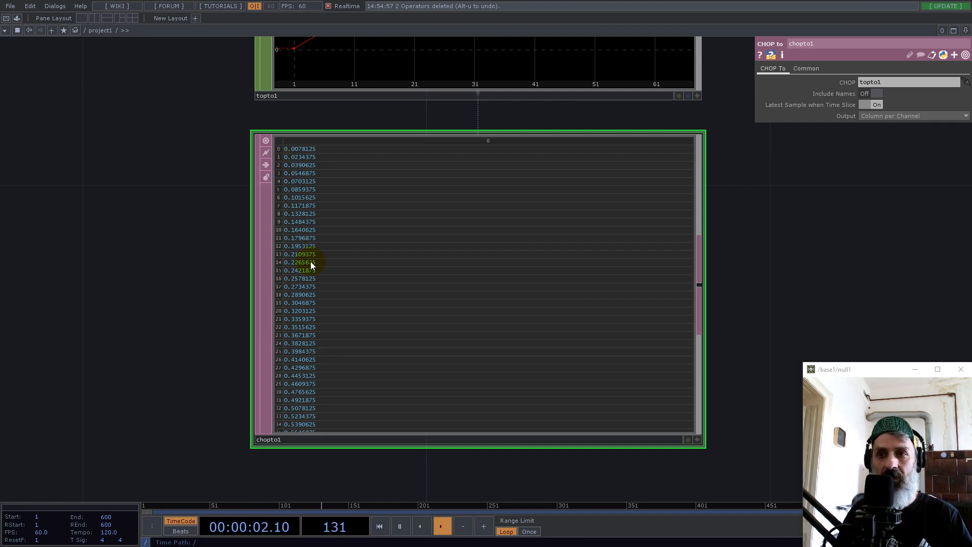
{"action": "scroll", "coordinate": [384, 285], "scroll_direction": "down", "scroll_amount": 3}
{"action": "scroll", "coordinate": [494, 310], "scroll_direction": "down", "scroll_amount": 5}
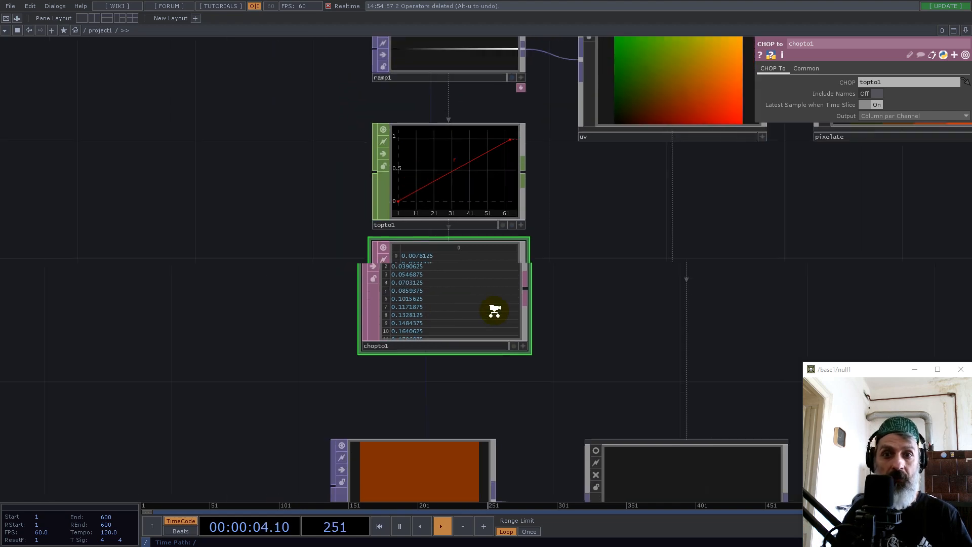
{"action": "scroll", "coordinate": [483, 424], "scroll_direction": "up", "scroll_amount": 8}
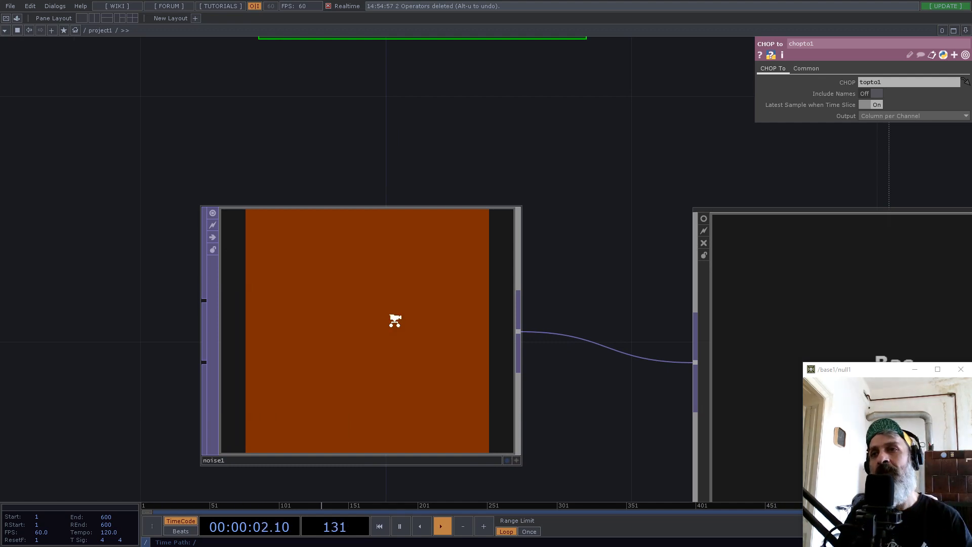
{"action": "scroll", "coordinate": [397, 326], "scroll_direction": "down", "scroll_amount": 6}
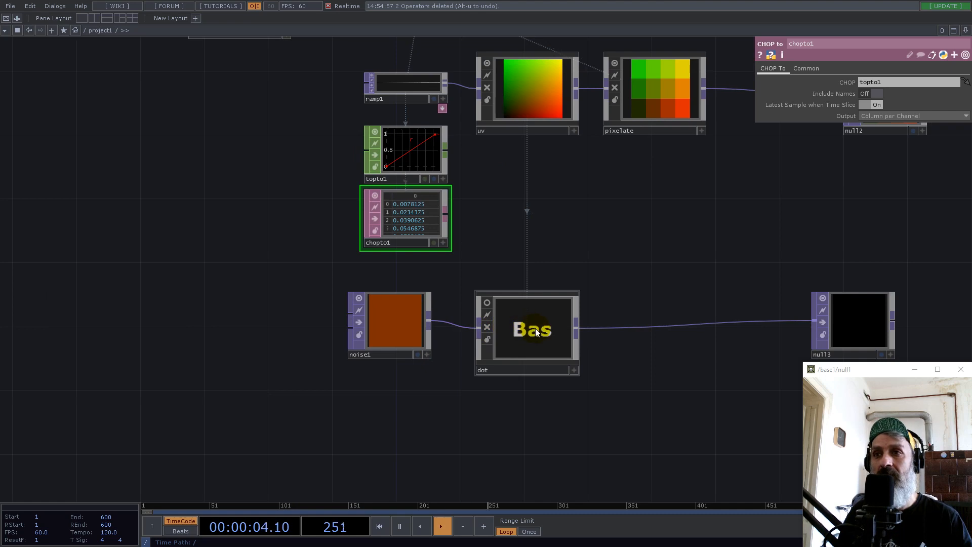
Open a floating viewer of null1 showing res, cut and count, and move it away from the nodes
{"action": "left_click_drag", "start_coordinate": [606, 224], "coordinate": [582, 417]}
{"action": "scroll", "coordinate": [496, 350], "scroll_direction": "down", "scroll_amount": 4}
{"action": "scroll", "coordinate": [473, 327], "scroll_direction": "up", "scroll_amount": 5}
{"action": "scroll", "coordinate": [473, 327], "scroll_direction": "up", "scroll_amount": 3}
{"action": "right_click", "coordinate": [497, 269]}
{"action": "left_click", "coordinate": [521, 264]}
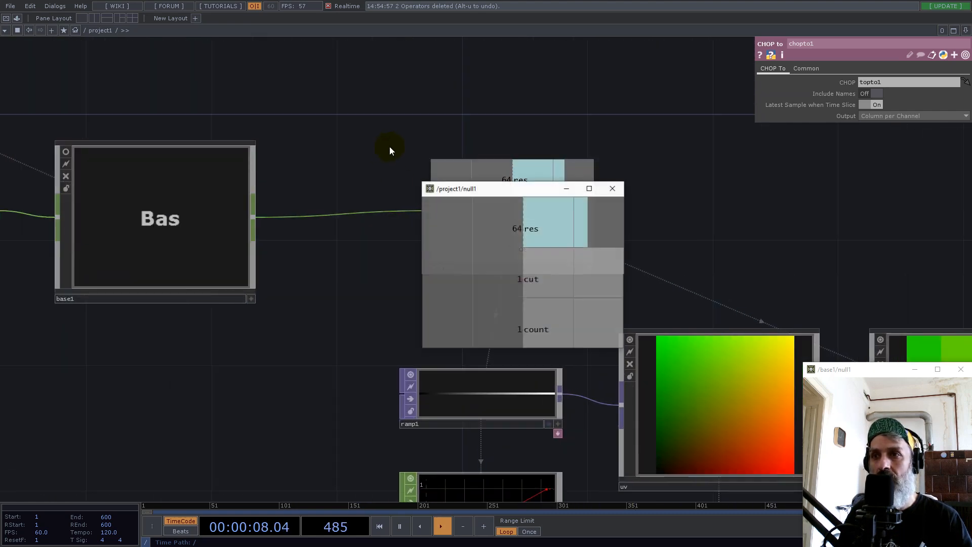
{"action": "left_click_drag", "start_coordinate": [485, 189], "coordinate": [149, 150]}
Enter the network of the dot component
{"action": "scroll", "coordinate": [397, 325], "scroll_direction": "down", "scroll_amount": 3}
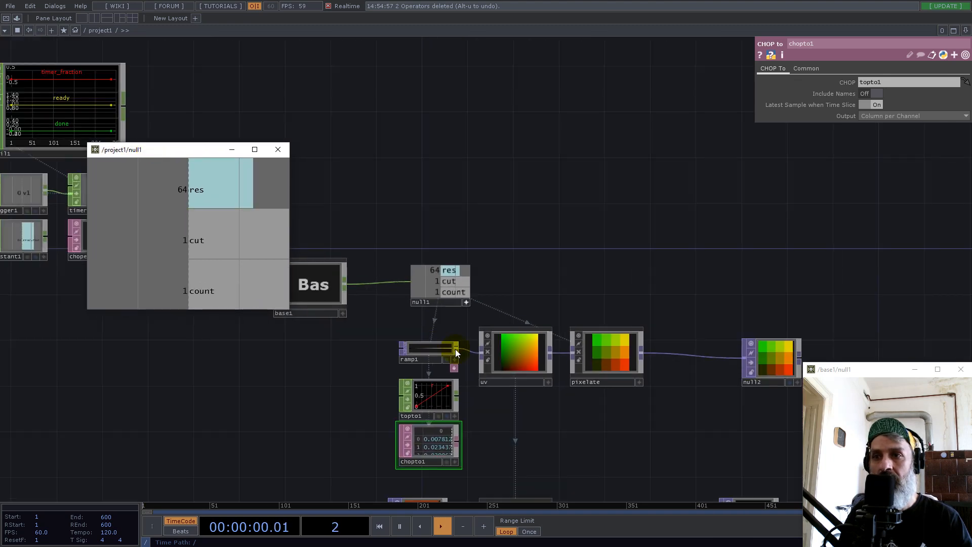
{"action": "scroll", "coordinate": [549, 424], "scroll_direction": "down", "scroll_amount": 3}
{"action": "left_click_drag", "start_coordinate": [570, 434], "coordinate": [548, 297]}
{"action": "left_click", "coordinate": [511, 367]}
{"action": "key", "text": "i"}
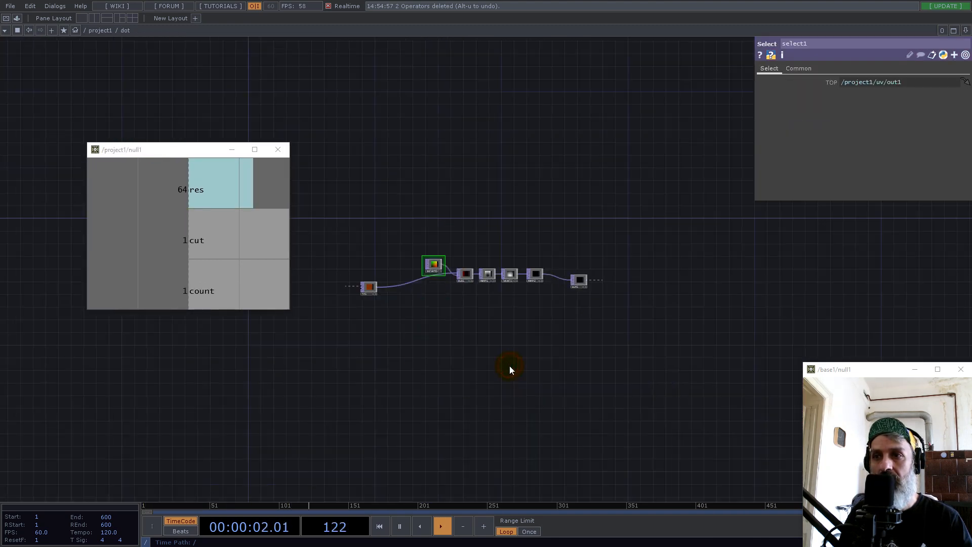
Turn on the display of out1 so its image fills the network background
{"action": "left_click_drag", "start_coordinate": [493, 322], "coordinate": [540, 391]}
{"action": "scroll", "coordinate": [501, 299], "scroll_direction": "up", "scroll_amount": 5}
{"action": "scroll", "coordinate": [669, 378], "scroll_direction": "up", "scroll_amount": 2}
{"action": "right_click", "coordinate": [451, 288]}
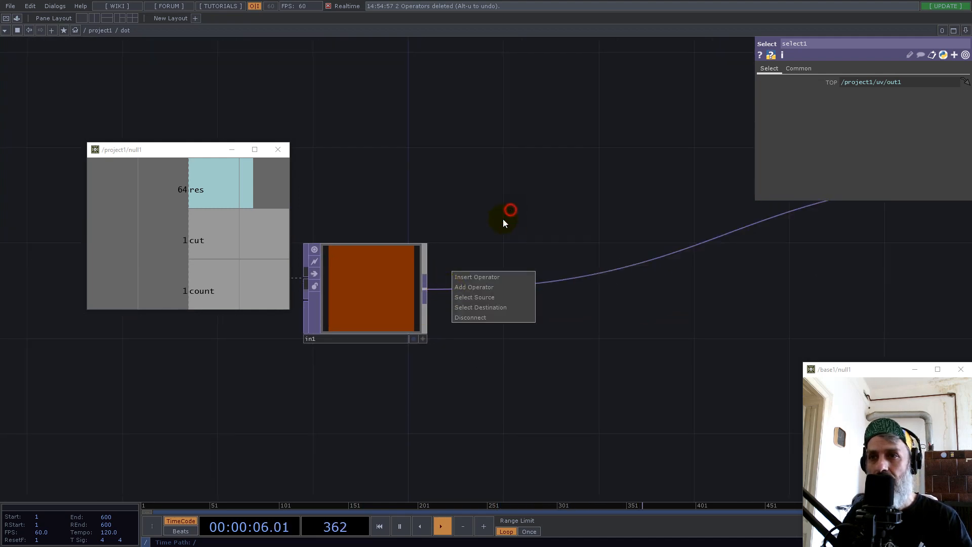
{"action": "scroll", "coordinate": [400, 345], "scroll_direction": "down", "scroll_amount": 3}
{"action": "scroll", "coordinate": [400, 345], "scroll_direction": "down", "scroll_amount": 3}
{"action": "scroll", "coordinate": [615, 339], "scroll_direction": "up", "scroll_amount": 4}
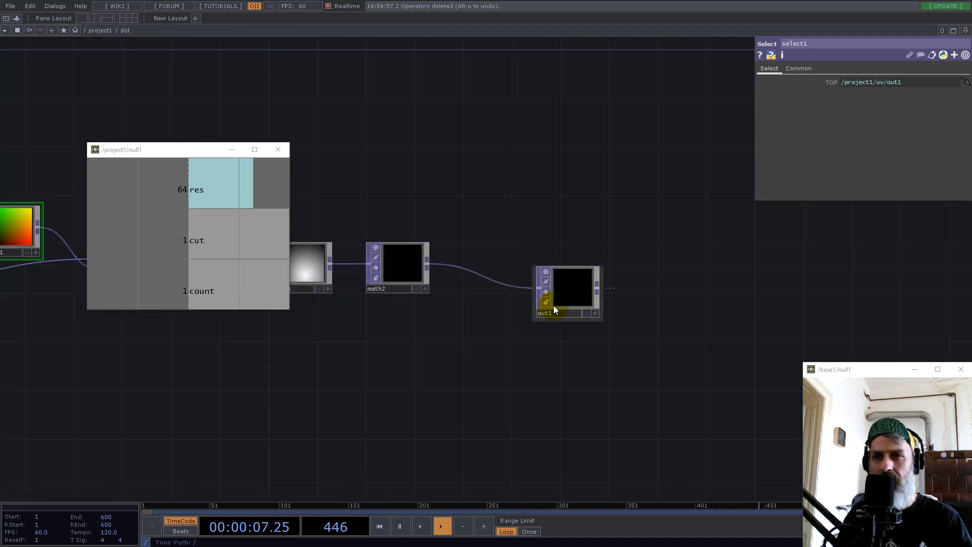
{"action": "left_click", "coordinate": [586, 315]}
Move the floating null1 viewer clear of the in1 node
{"action": "scroll", "coordinate": [659, 359], "scroll_direction": "down", "scroll_amount": 4}
{"action": "left_click_drag", "start_coordinate": [541, 351], "coordinate": [607, 305]}
{"action": "scroll", "coordinate": [547, 314], "scroll_direction": "up", "scroll_amount": 5}
{"action": "left_click", "coordinate": [207, 158]}
{"action": "left_click_drag", "start_coordinate": [207, 157], "coordinate": [147, 79]}
{"action": "right_click_drag", "start_coordinate": [660, 332], "coordinate": [484, 351]}
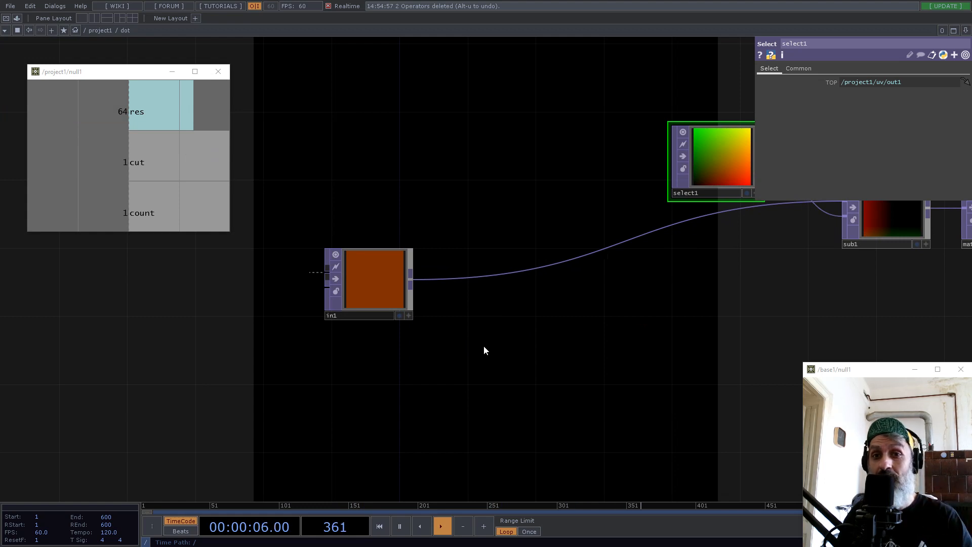
Insert a Level TOP on the wire between in1 and sub1, beside in1
{"action": "left_click_drag", "start_coordinate": [527, 325], "coordinate": [388, 336]}
{"action": "scroll", "coordinate": [294, 303], "scroll_direction": "up", "scroll_amount": 3}
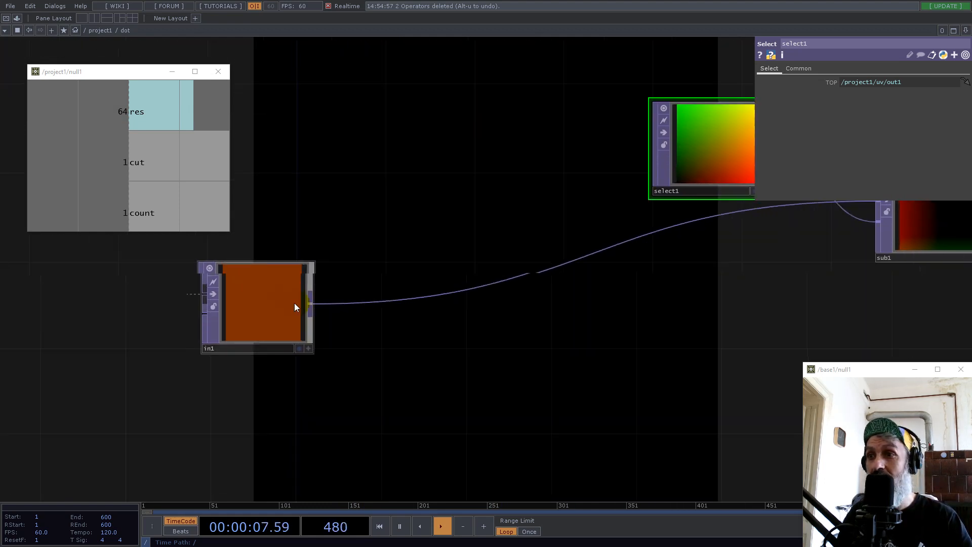
{"action": "right_click", "coordinate": [339, 310]}
{"action": "left_click", "coordinate": [352, 295]}
{"action": "type", "text": "lev"}
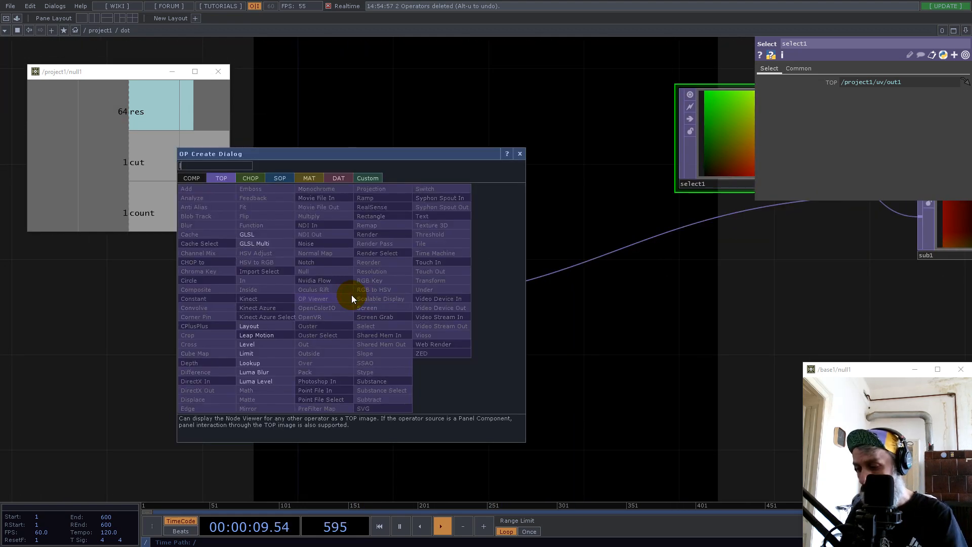
{"action": "left_click", "coordinate": [271, 343]}
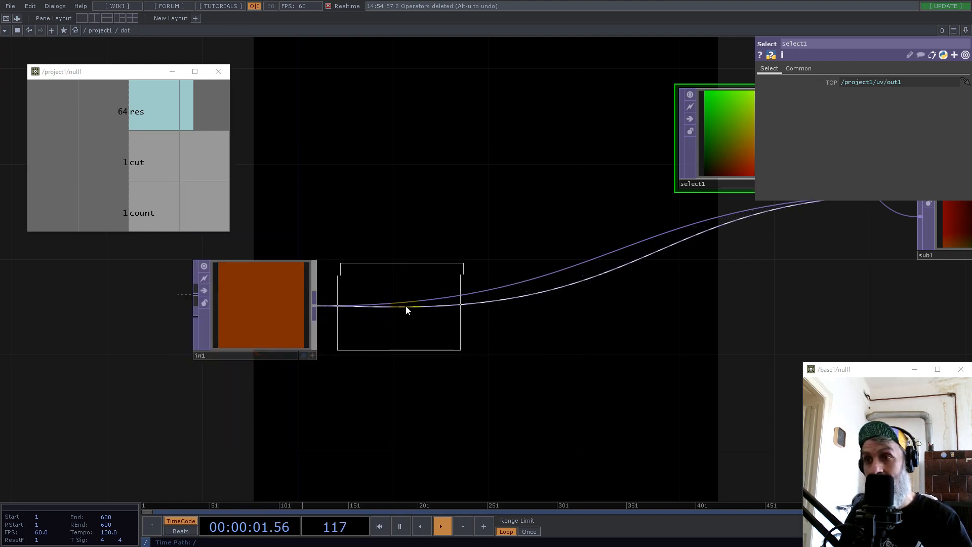
{"action": "left_click", "coordinate": [408, 311]}
{"action": "left_click_drag", "start_coordinate": [573, 349], "coordinate": [375, 380]}
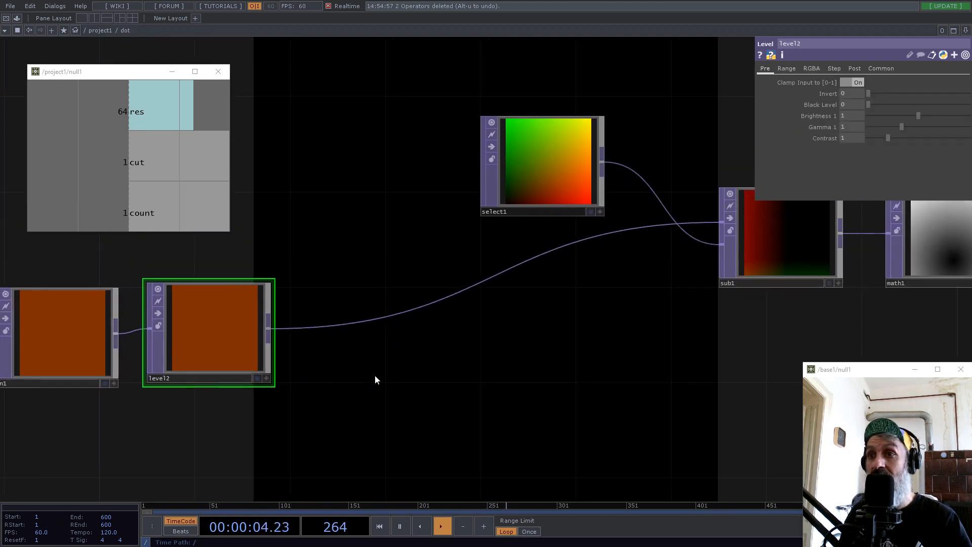
Insert a Math TOP between level2 and sub1, and spread out in1, level2 and the new node
{"action": "right_click", "coordinate": [332, 328]}
{"action": "left_click", "coordinate": [355, 313]}
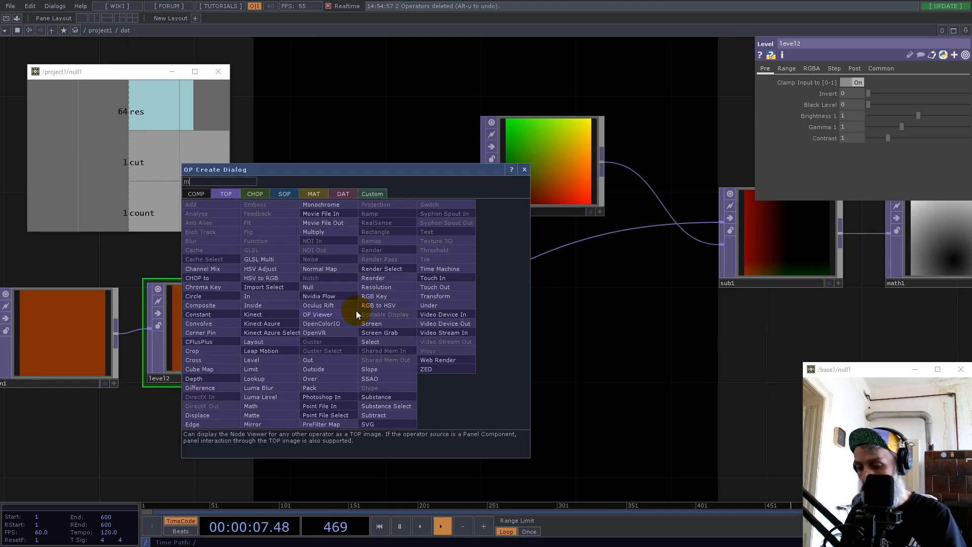
{"action": "left_click", "coordinate": [261, 414]}
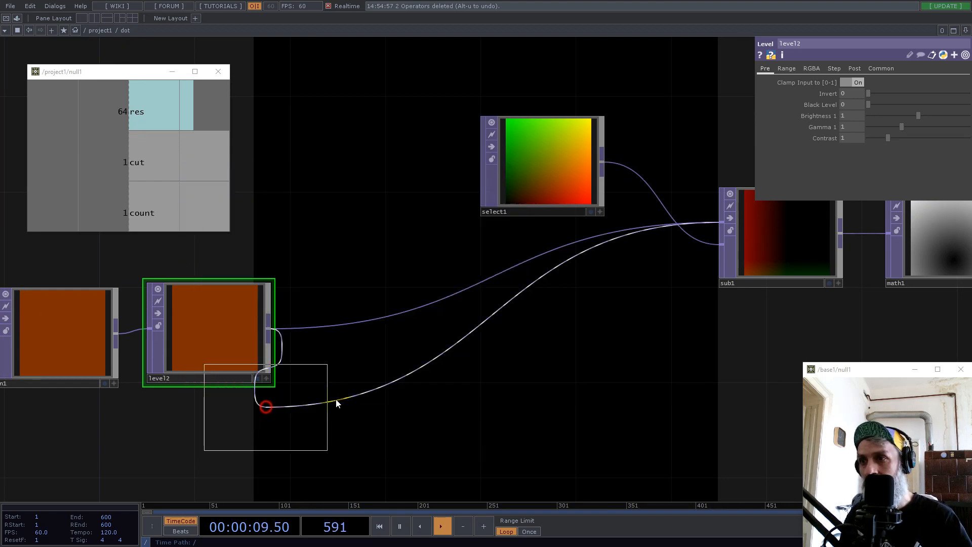
{"action": "left_click", "coordinate": [418, 355]}
{"action": "scroll", "coordinate": [495, 376], "scroll_direction": "down", "scroll_amount": 5}
{"action": "right_click_drag", "start_coordinate": [416, 411], "coordinate": [296, 330]}
{"action": "left_click_drag", "start_coordinate": [391, 360], "coordinate": [208, 347]}
{"action": "left_click_drag", "start_coordinate": [467, 359], "coordinate": [340, 369]}
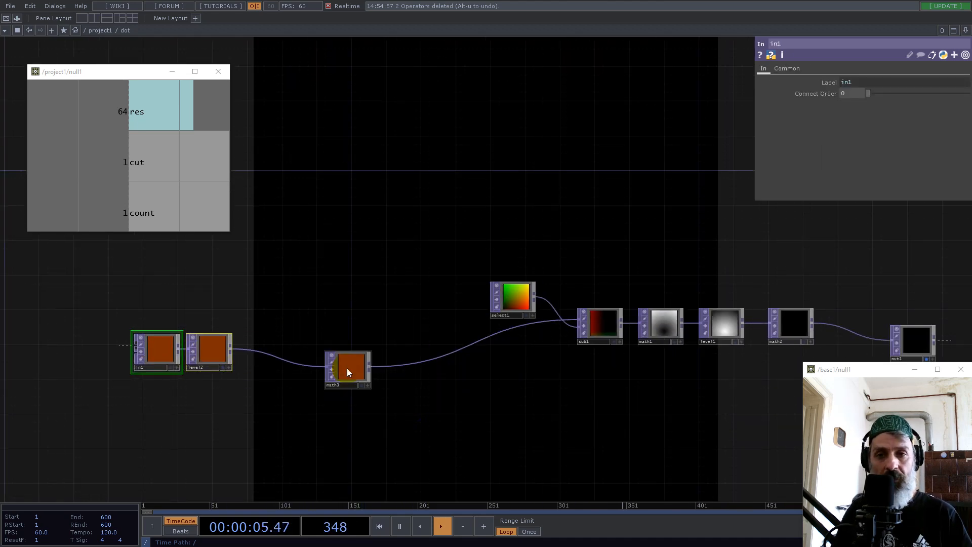
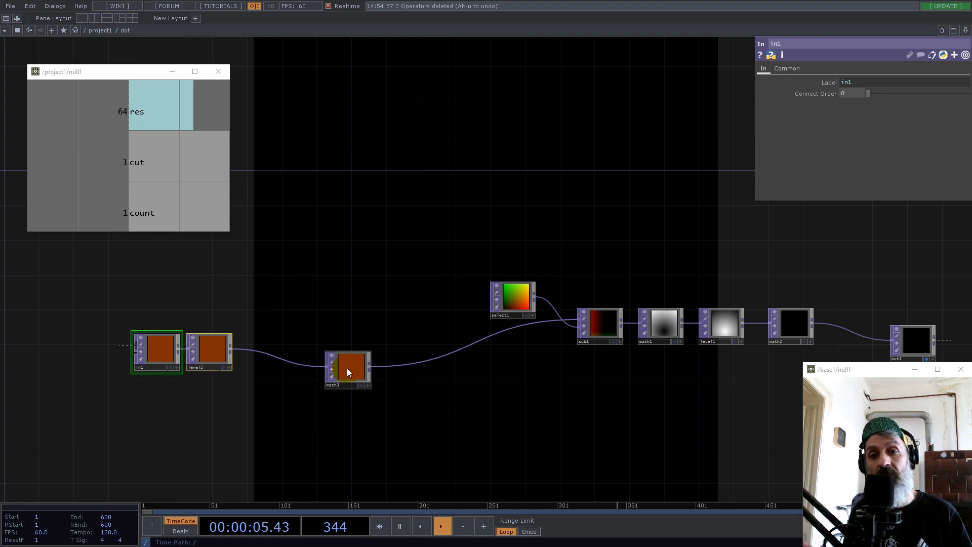
Set math3's Multiply to the expression parent(2).op('null1')['res']-1, referencing the res channel of null1
{"action": "scroll", "coordinate": [364, 372], "scroll_direction": "up", "scroll_amount": 3}
{"action": "left_click", "coordinate": [138, 112]}
{"action": "left_click_drag", "start_coordinate": [137, 112], "coordinate": [887, 97]}
{"action": "left_click", "coordinate": [887, 95]}
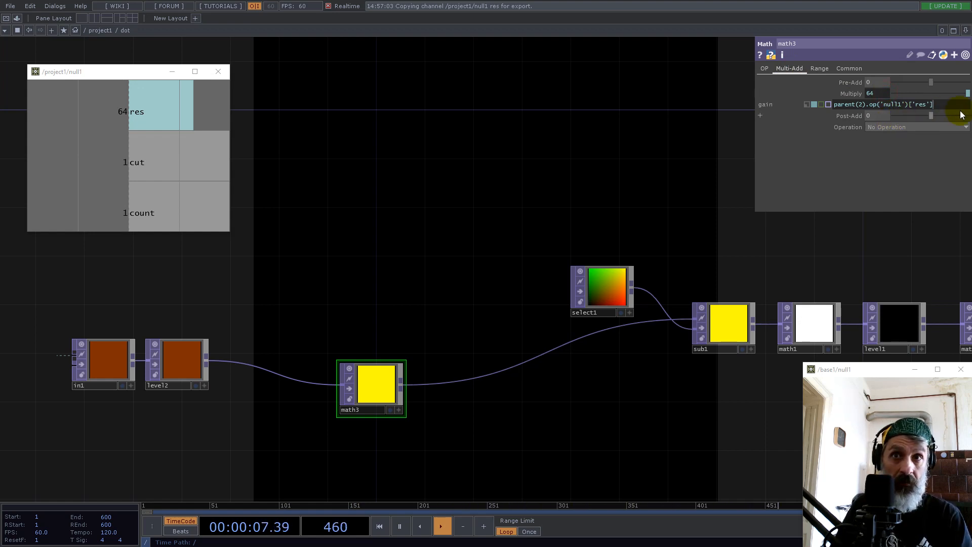
{"action": "type", "text": "-1"}
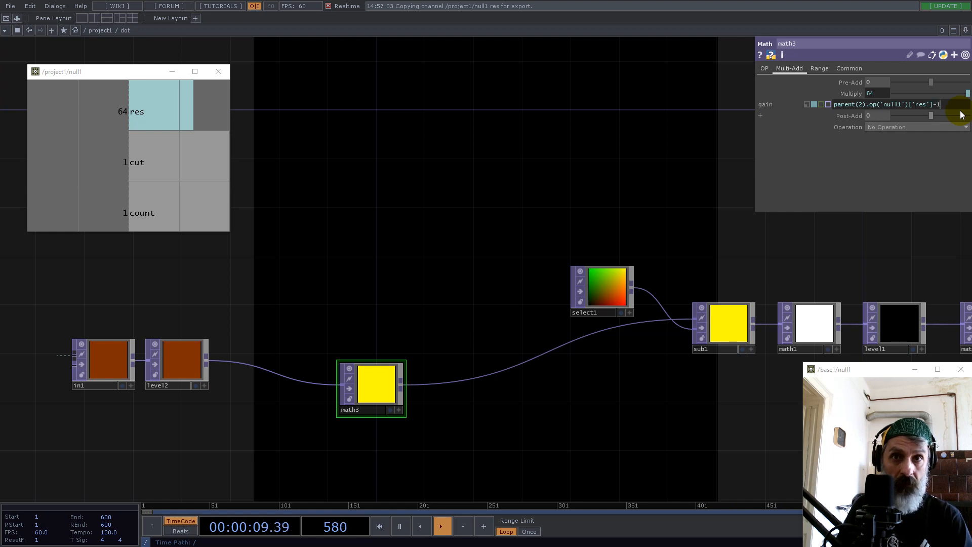
{"action": "key", "text": "Return"}
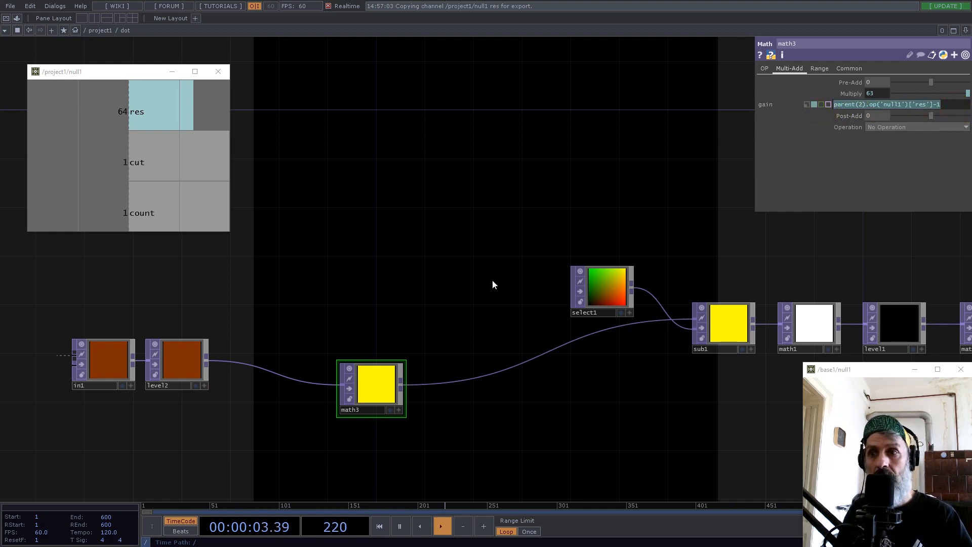
Set math3's Integer option to Floor
{"action": "left_click", "coordinate": [764, 68]}
{"action": "left_click", "coordinate": [876, 136]}
{"action": "left_click", "coordinate": [880, 160]}
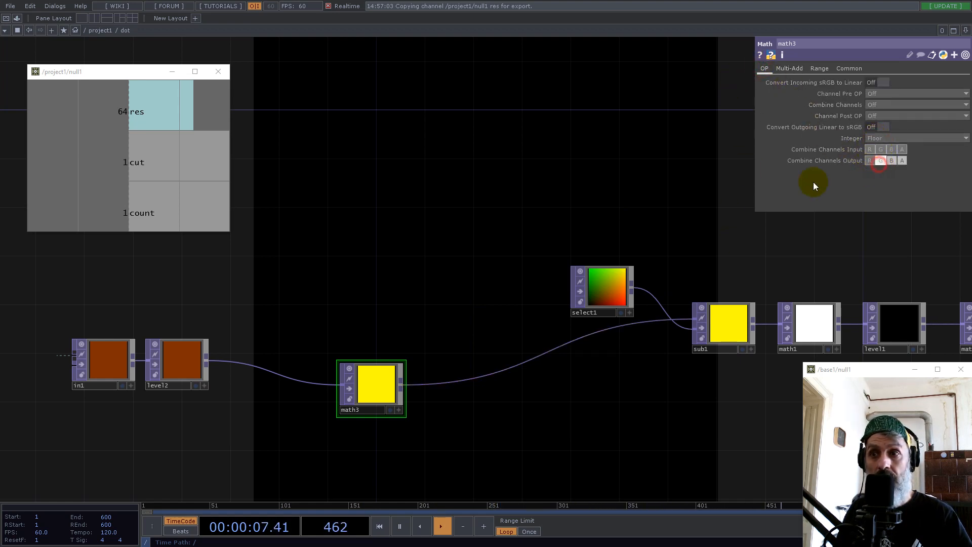
Insert another Math TOP on the wire between math3 and sub1
{"action": "right_click", "coordinate": [434, 381]}
{"action": "left_click", "coordinate": [445, 374]}
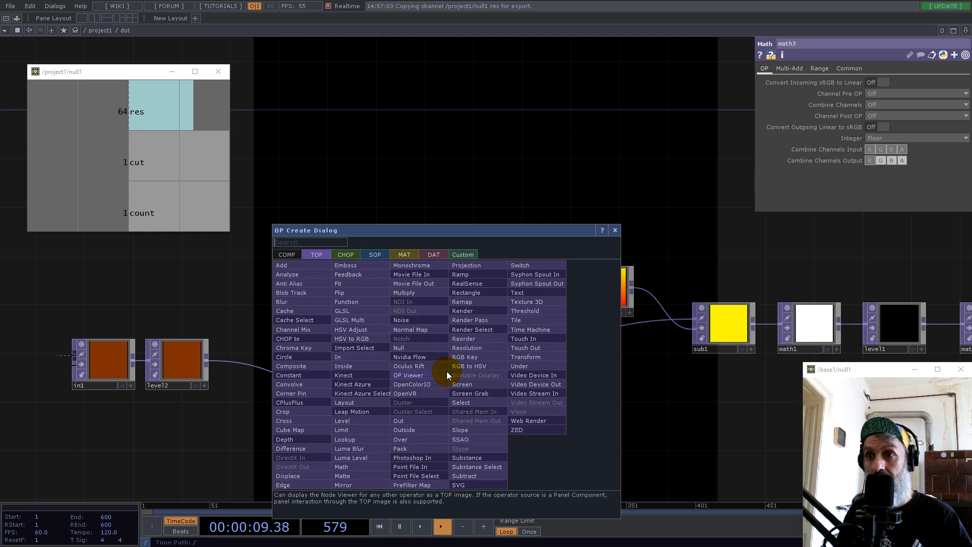
{"action": "type", "text": "mat"}
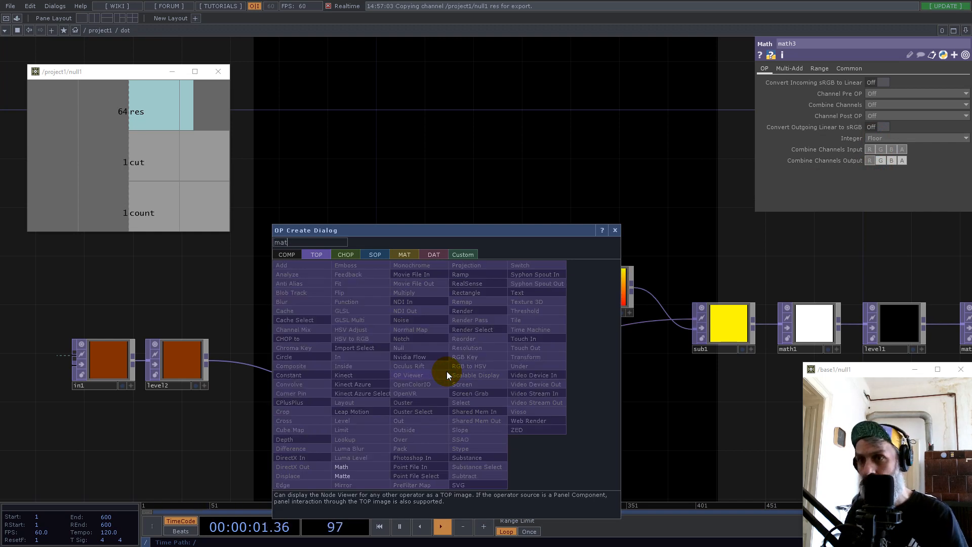
Insert a Math TOP on the connection between math3 and sub1, right beside math3
{"action": "left_click", "coordinate": [341, 467]}
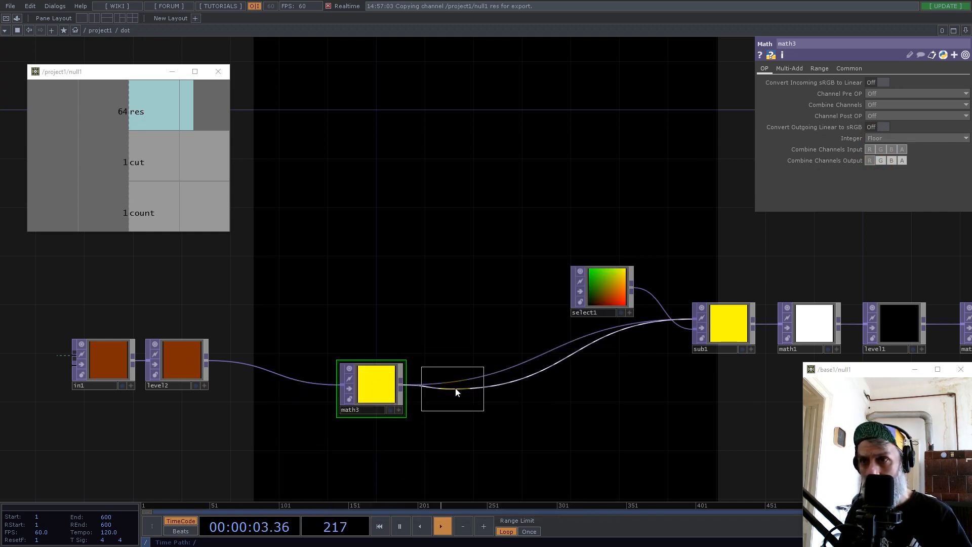
{"action": "left_click", "coordinate": [456, 389]}
Try 1-parent(2).op('null1')['res'] as the Multiply expression of math4
{"action": "left_click", "coordinate": [796, 71]}
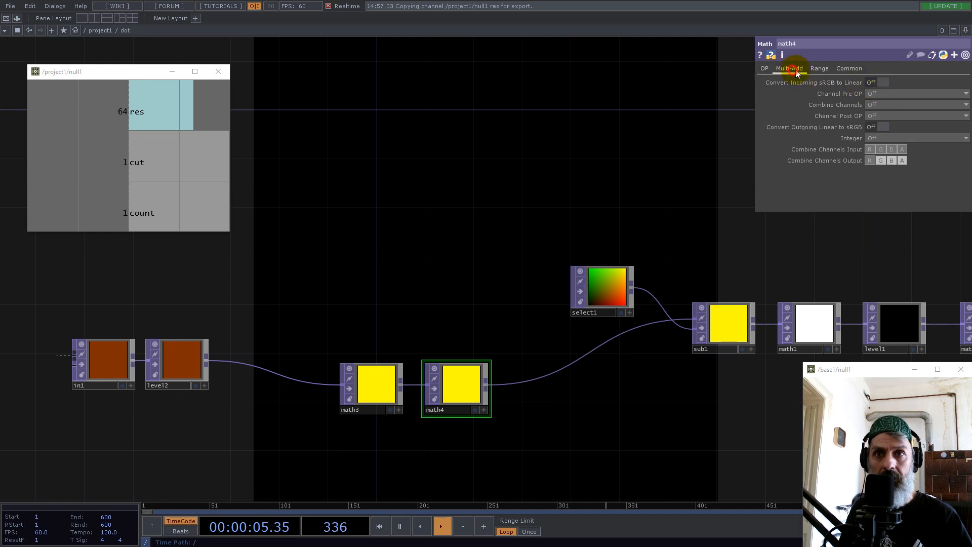
{"action": "type", "text": "-64"}
{"action": "key", "text": "Return"}
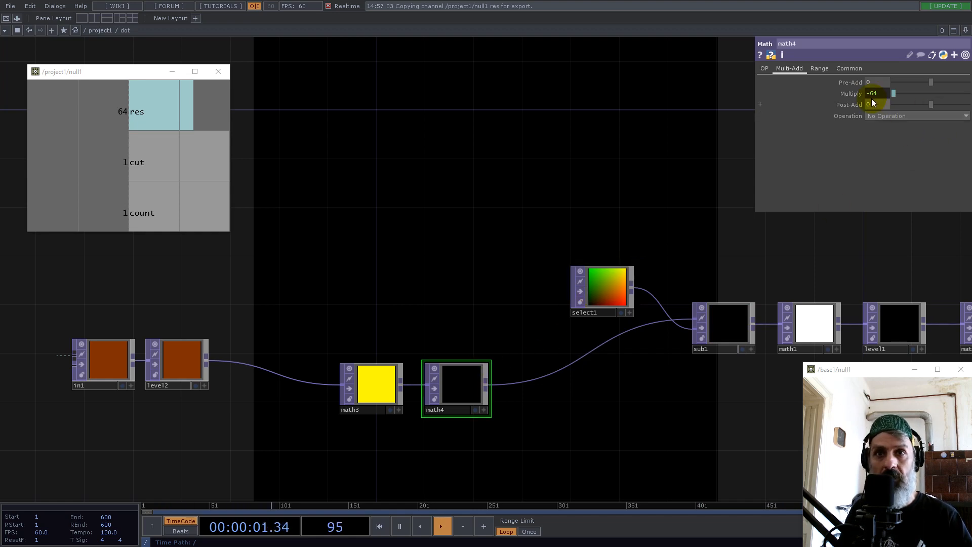
{"action": "left_click", "coordinate": [881, 95]}
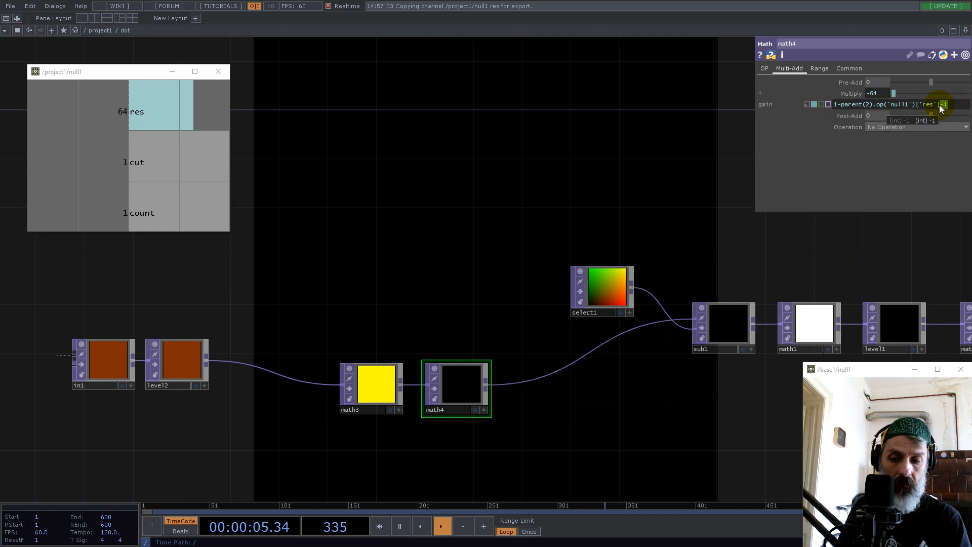
{"action": "key", "text": "BackSpace"}
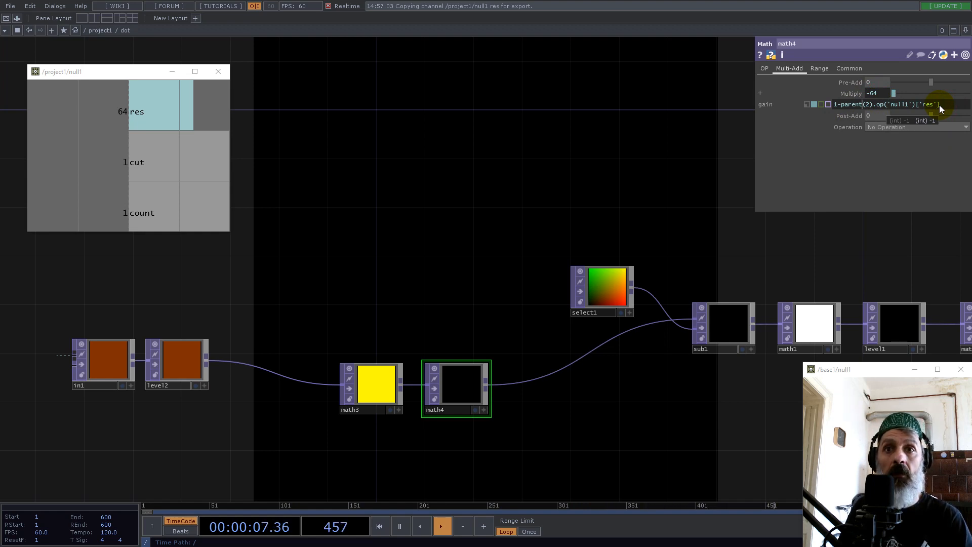
Copy the whole Multiply expression parent(2).op('null1')['res']-1 from math3
{"action": "left_click", "coordinate": [367, 395]}
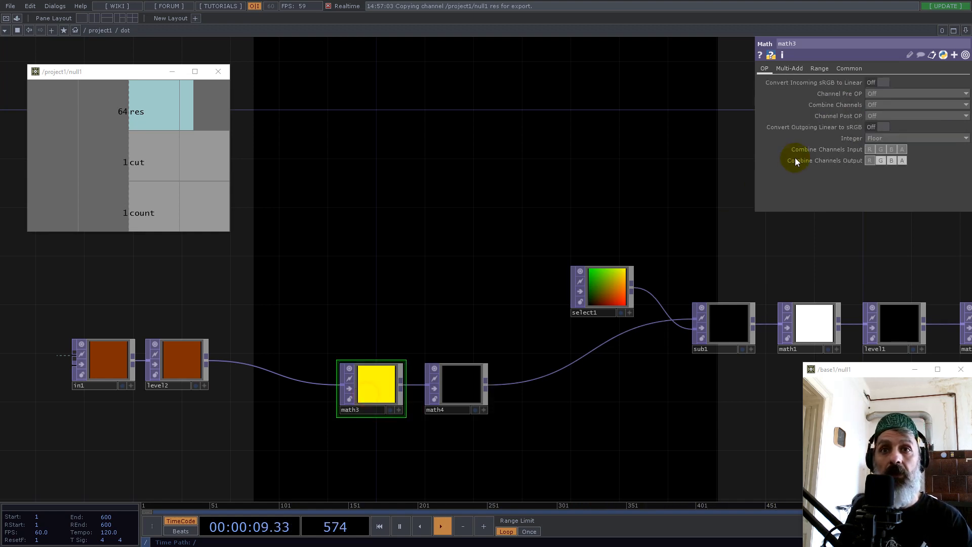
{"action": "left_click", "coordinate": [791, 68]}
{"action": "left_click", "coordinate": [856, 93]}
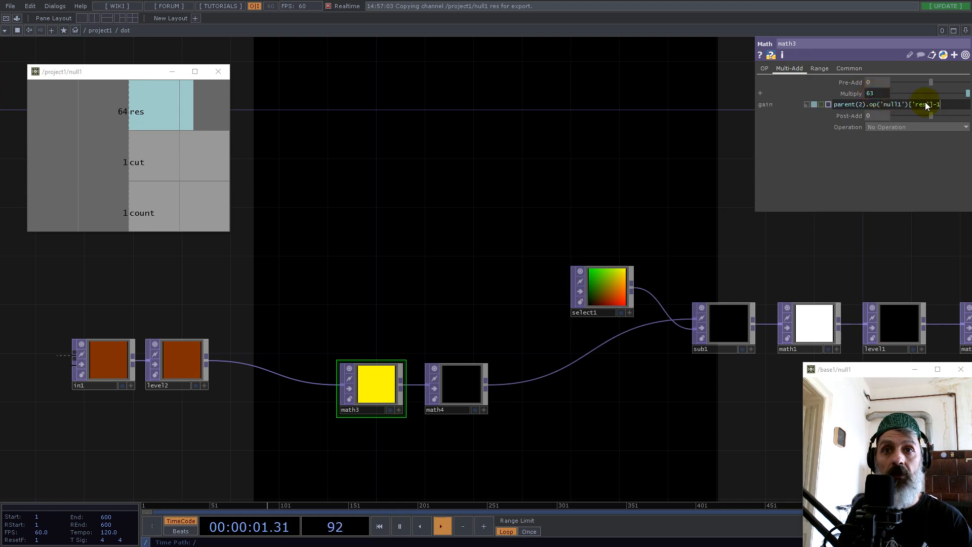
{"action": "left_click_drag", "start_coordinate": [944, 105], "coordinate": [770, 124]}
{"action": "key", "text": "ctrl+c"}
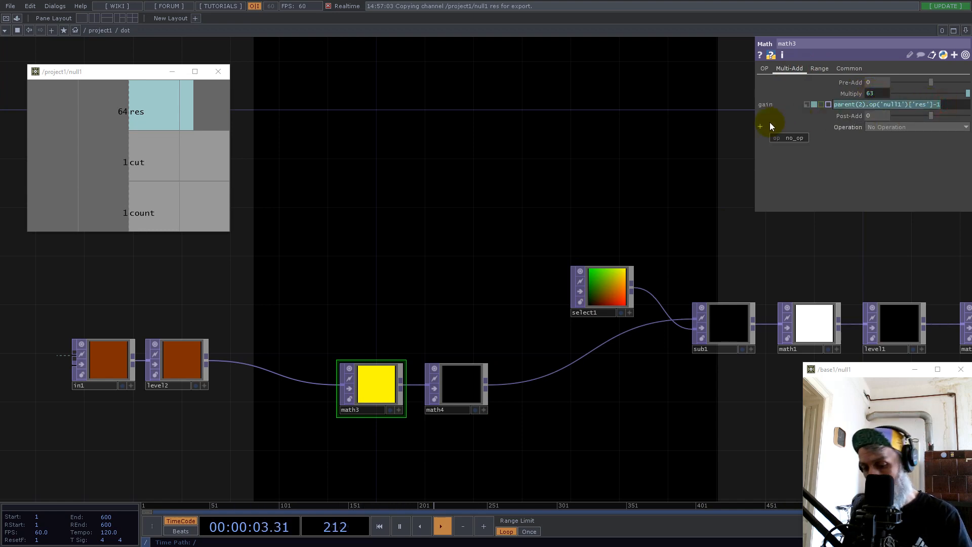
Replace math4's Multiply expression with 1/(parent(2).op('null1')['res']-1), reusing the copied math3 expression inside the parentheses
{"action": "left_click", "coordinate": [460, 386]}
{"action": "left_click", "coordinate": [885, 93]}
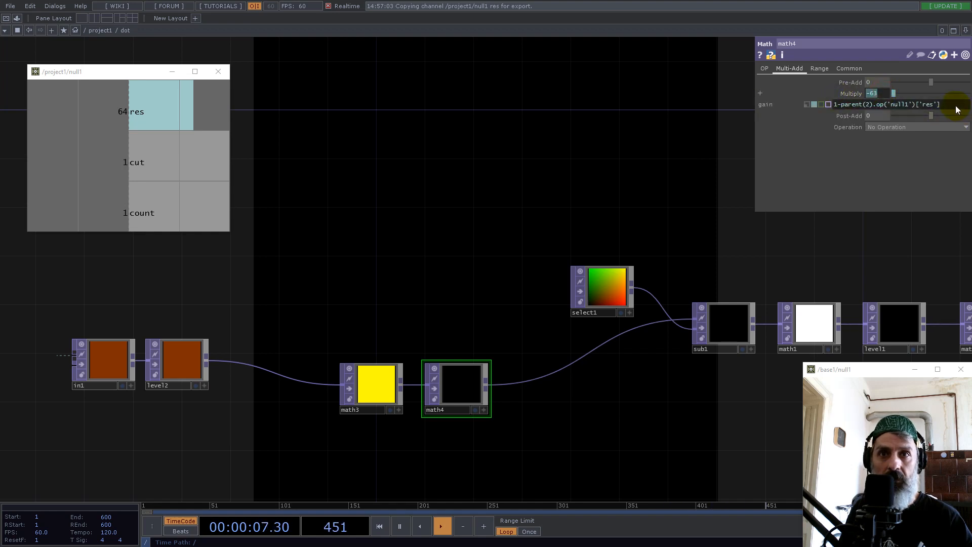
{"action": "left_click_drag", "start_coordinate": [952, 104], "coordinate": [723, 108]}
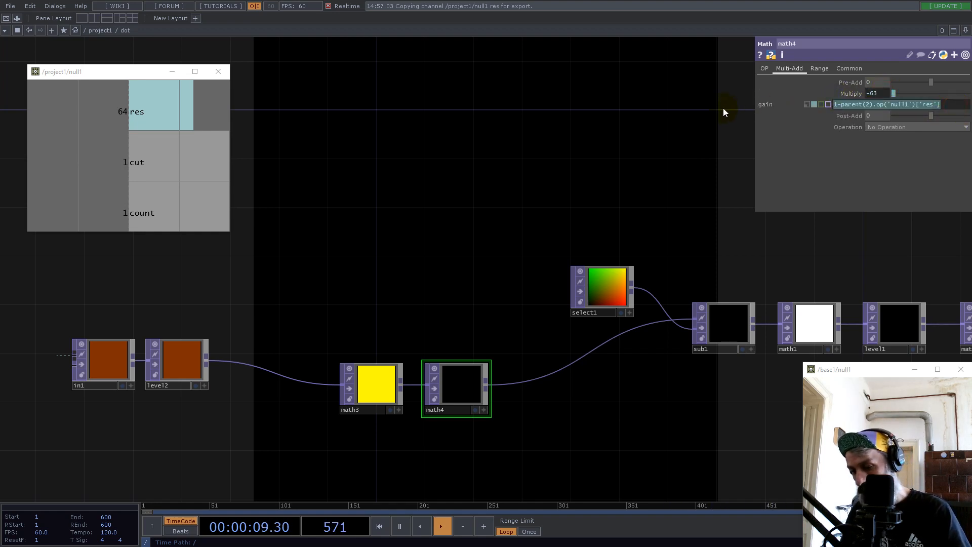
{"action": "type", "text": "1/()"}
{"action": "key", "text": "Left"}
{"action": "key", "text": "ctrl+v"}
{"action": "key", "text": "Return"}
Select in1 and level2 together and move them into line with math3 and math4
{"action": "left_click_drag", "start_coordinate": [523, 255], "coordinate": [291, 251]}
{"action": "left_click_drag", "start_coordinate": [397, 226], "coordinate": [548, 186]}
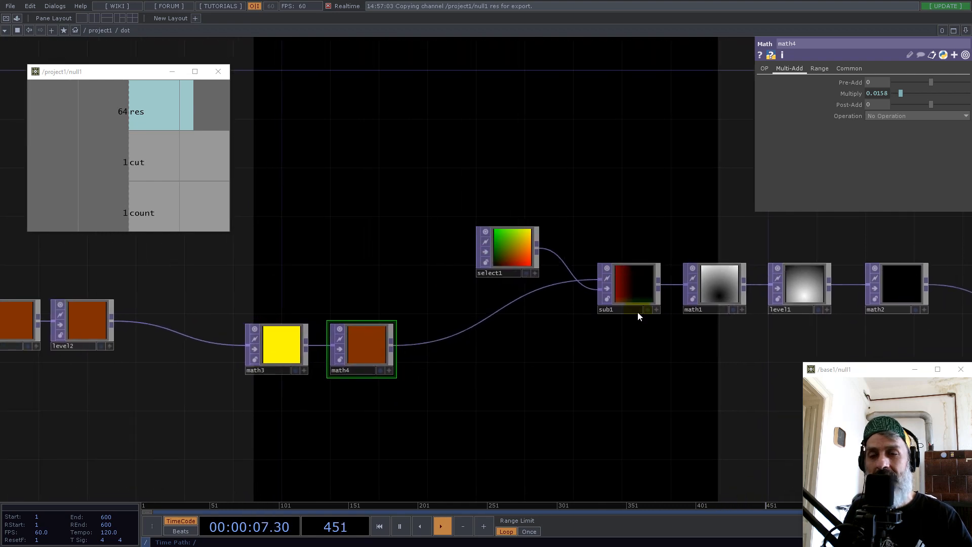
{"action": "left_click_drag", "start_coordinate": [314, 276], "coordinate": [514, 225]}
{"action": "right_click_drag", "start_coordinate": [214, 242], "coordinate": [285, 291]}
{"action": "left_click_drag", "start_coordinate": [273, 286], "coordinate": [248, 298]}
{"action": "left_click_drag", "start_coordinate": [637, 315], "coordinate": [462, 346]}
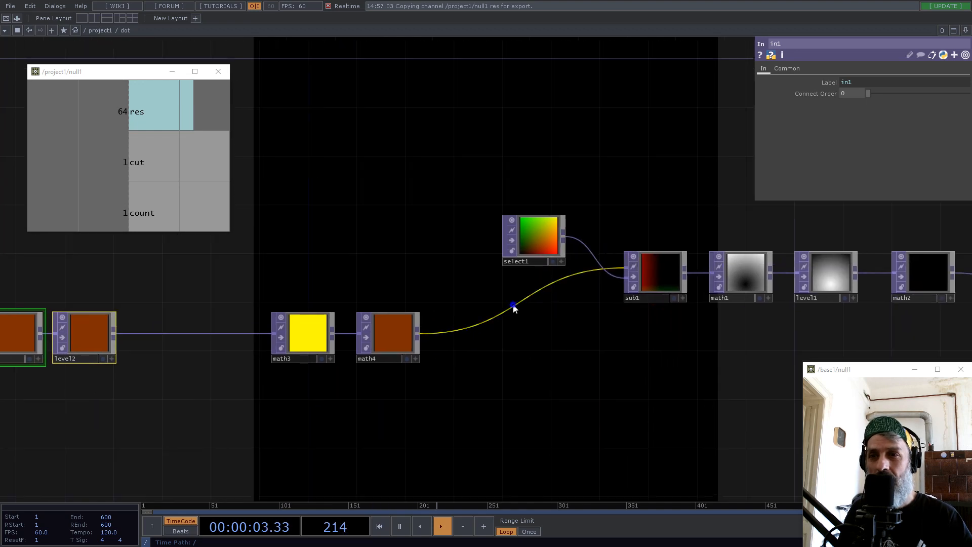
Insert another Math TOP between math4 and sub1, placed below select1 and level with math4
{"action": "right_click", "coordinate": [523, 296]}
{"action": "left_click", "coordinate": [524, 296]}
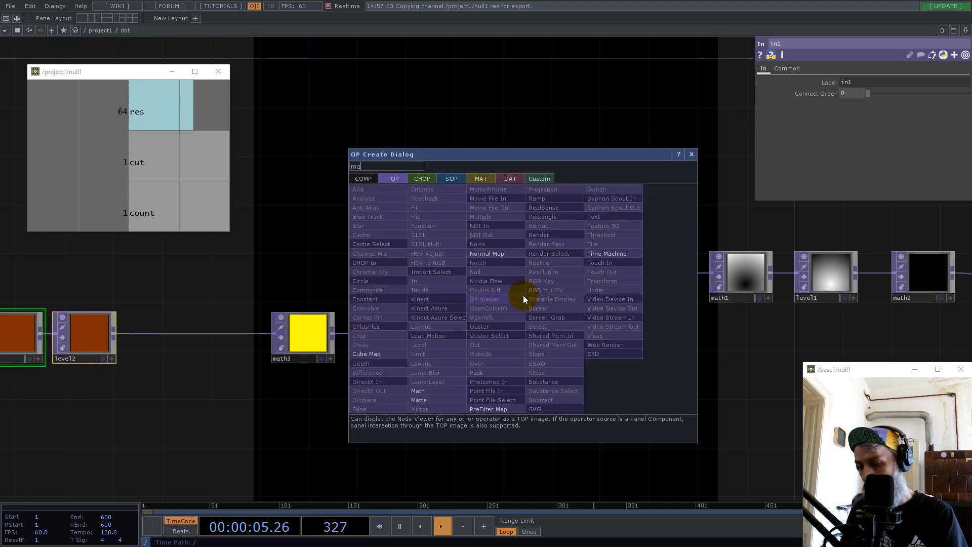
{"action": "left_click", "coordinate": [441, 391]}
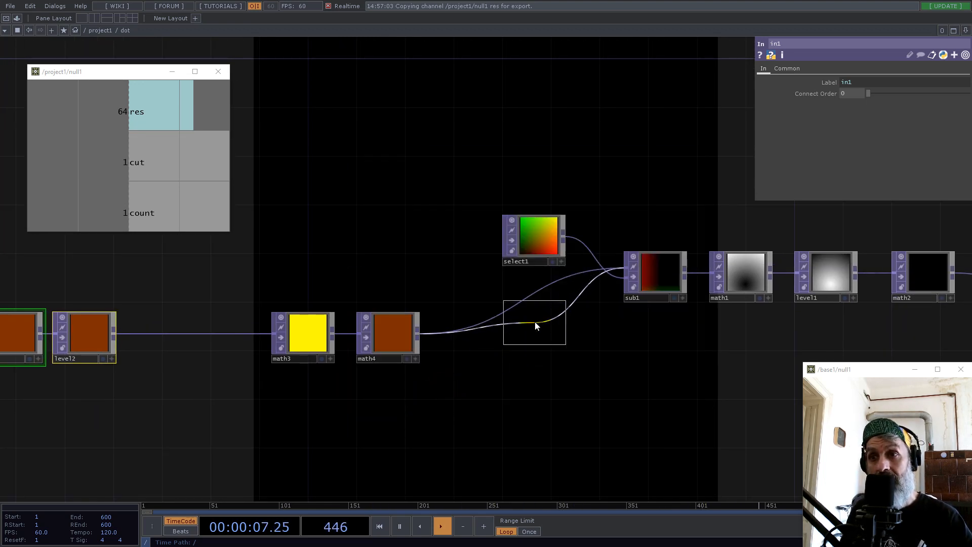
{"action": "left_click", "coordinate": [530, 342]}
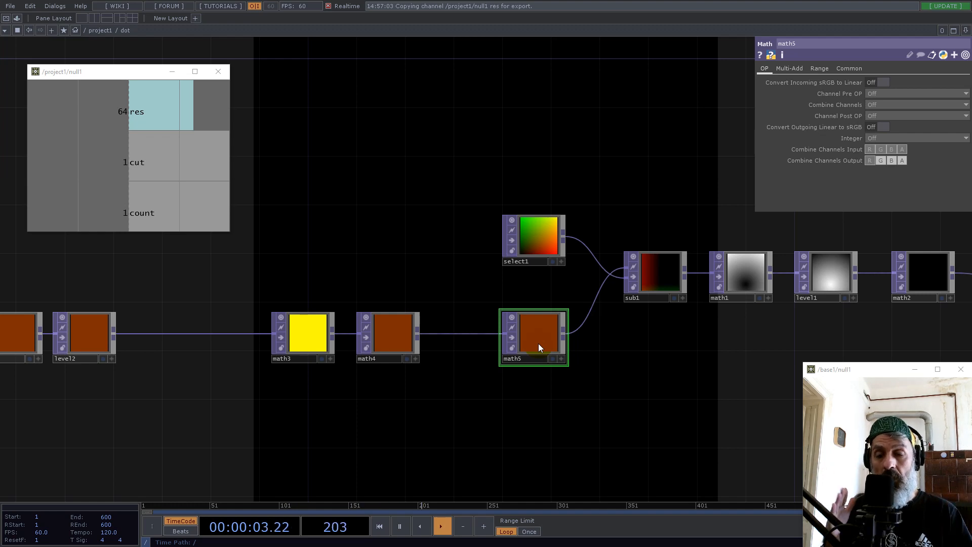
Examine the ramp1 gradient, its topto1 curve and the chopto1 sample values in project1, and return inside the dot component
{"action": "scroll", "coordinate": [556, 297], "scroll_direction": "down", "scroll_amount": 6}
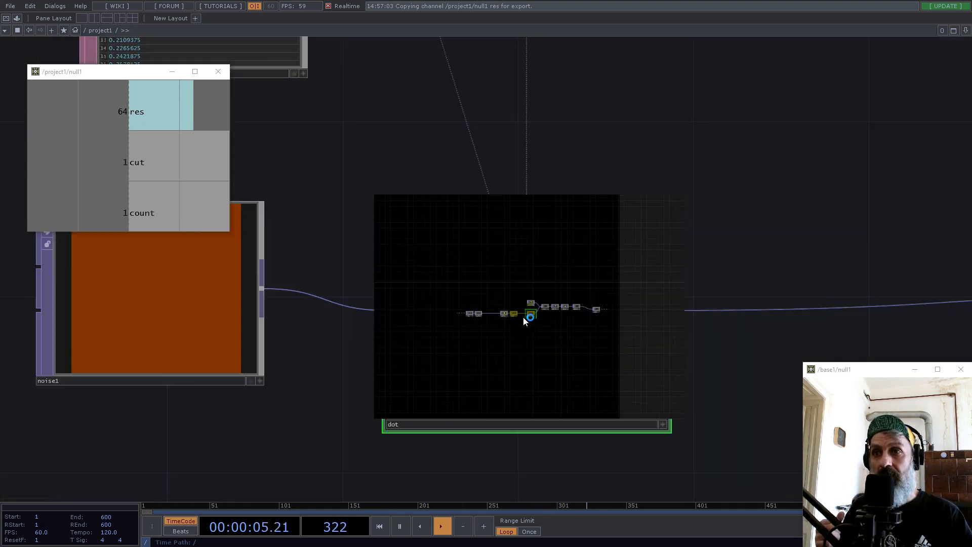
{"action": "scroll", "coordinate": [557, 296], "scroll_direction": "down", "scroll_amount": 4}
{"action": "scroll", "coordinate": [399, 235], "scroll_direction": "up", "scroll_amount": 5}
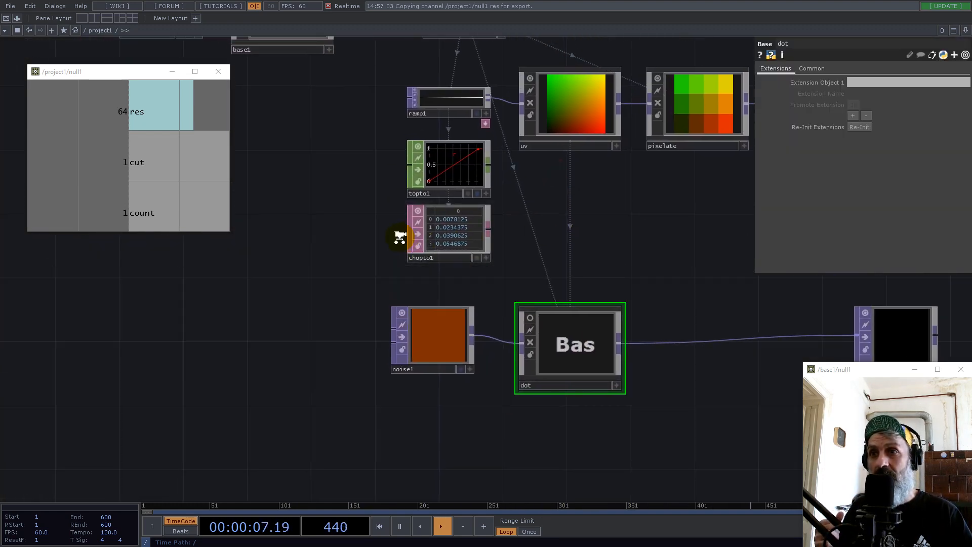
{"action": "left_click_drag", "start_coordinate": [369, 144], "coordinate": [357, 278]}
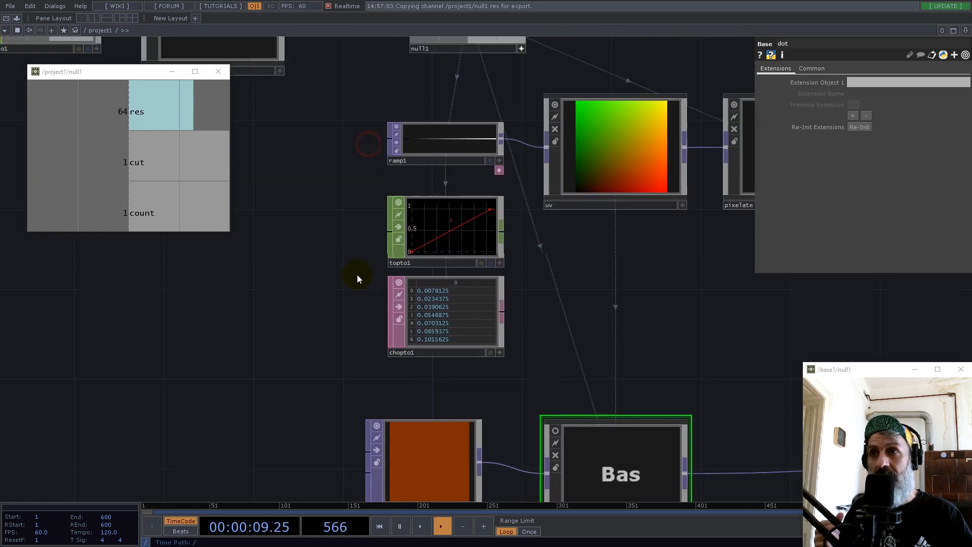
{"action": "scroll", "coordinate": [413, 153], "scroll_direction": "up", "scroll_amount": 5}
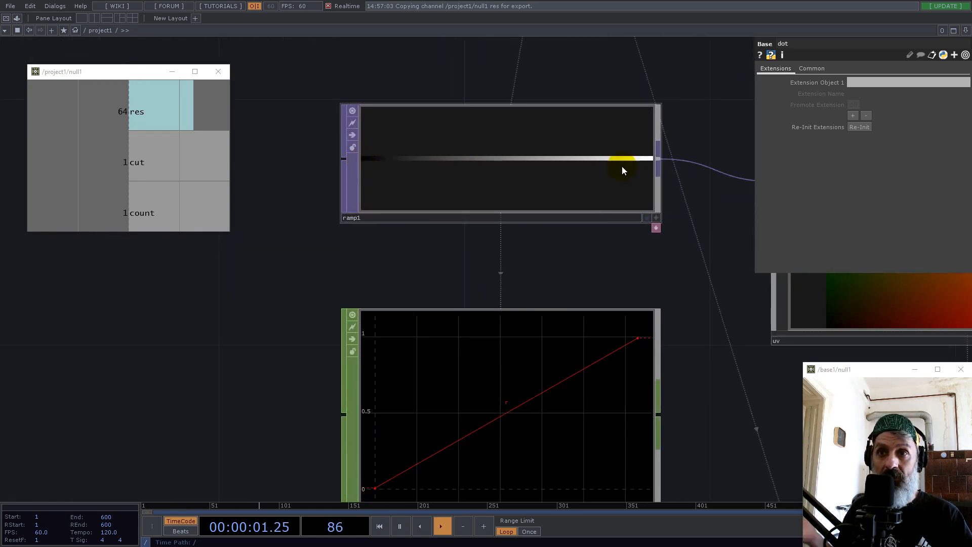
{"action": "scroll", "coordinate": [498, 211], "scroll_direction": "down", "scroll_amount": 6}
{"action": "scroll", "coordinate": [507, 395], "scroll_direction": "up", "scroll_amount": 6}
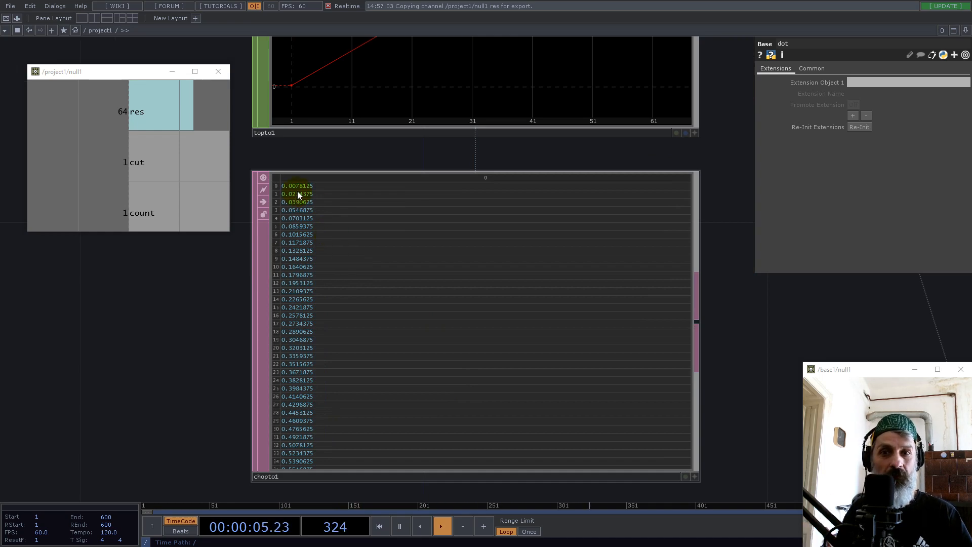
{"action": "scroll", "coordinate": [371, 223], "scroll_direction": "down", "scroll_amount": 10}
{"action": "scroll", "coordinate": [424, 273], "scroll_direction": "up", "scroll_amount": 6}
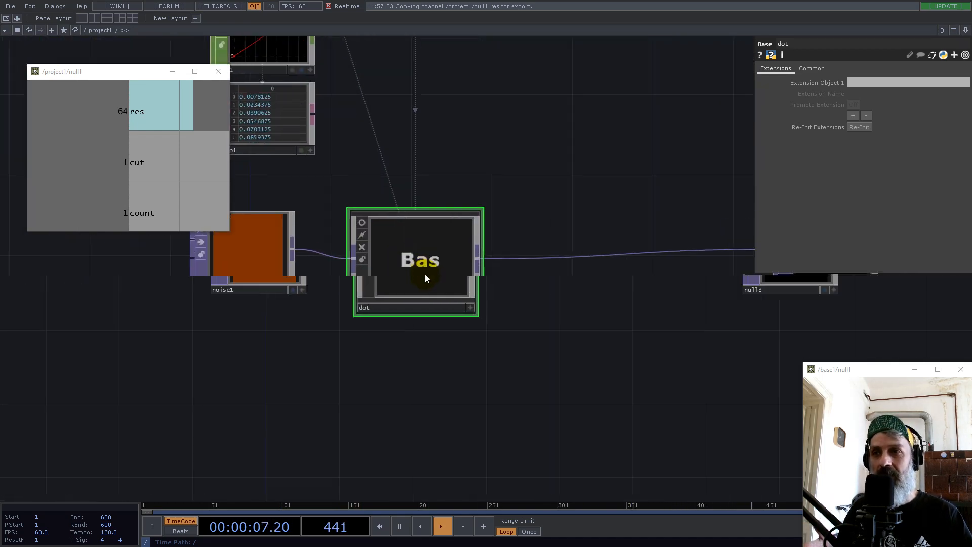
{"action": "scroll", "coordinate": [266, 306], "scroll_direction": "up", "scroll_amount": 5}
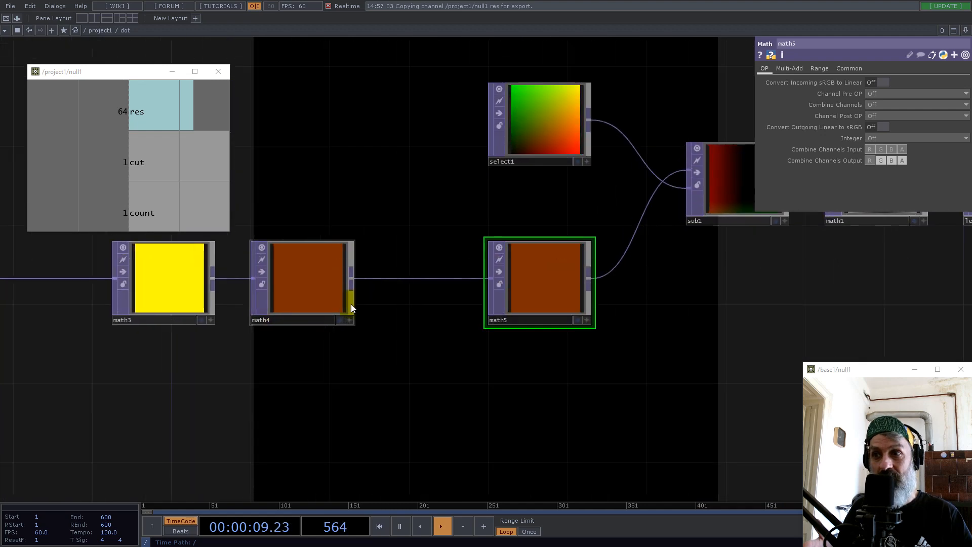
{"action": "scroll", "coordinate": [439, 310], "scroll_direction": "down", "scroll_amount": 2}
{"action": "scroll", "coordinate": [439, 310], "scroll_direction": "down", "scroll_amount": 3}
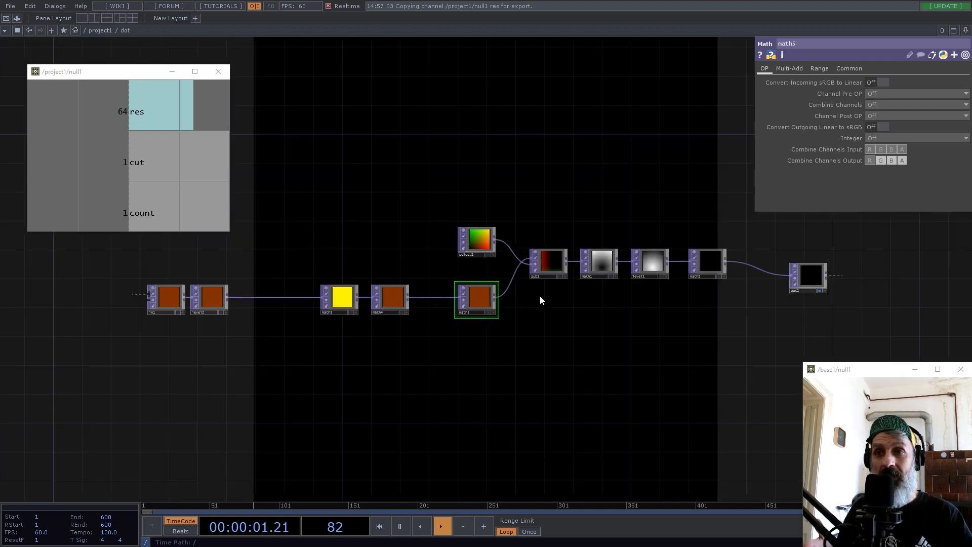
Reference the res channel in math5's first To Range value and set its expression to 1/parent(2).op('null1')['res']/2
{"action": "left_click", "coordinate": [821, 69]}
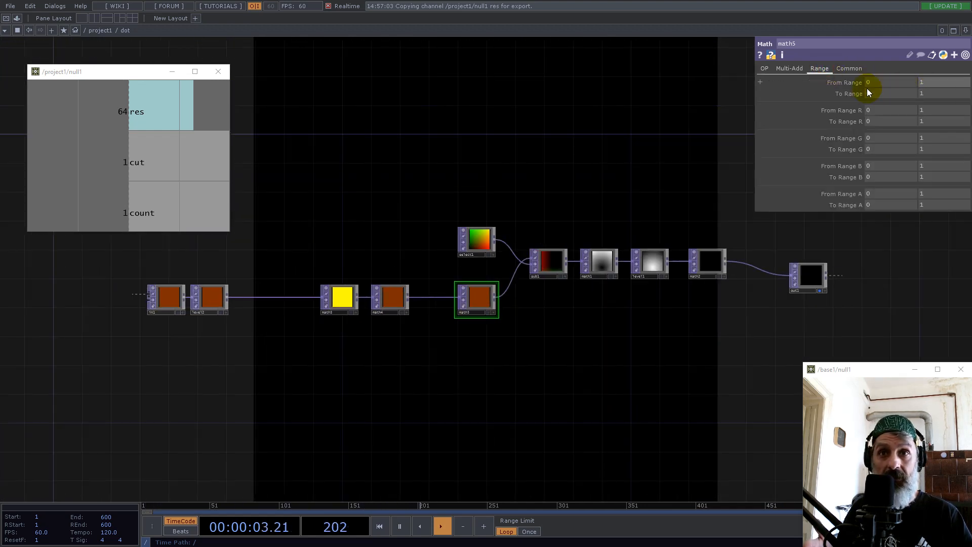
{"action": "left_click_drag", "start_coordinate": [121, 111], "coordinate": [887, 94]}
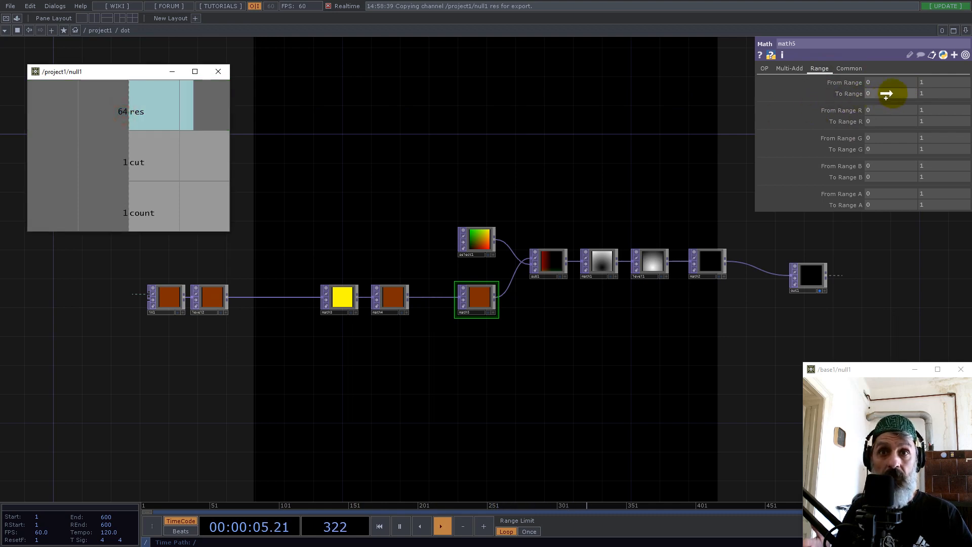
{"action": "left_click", "coordinate": [889, 90]}
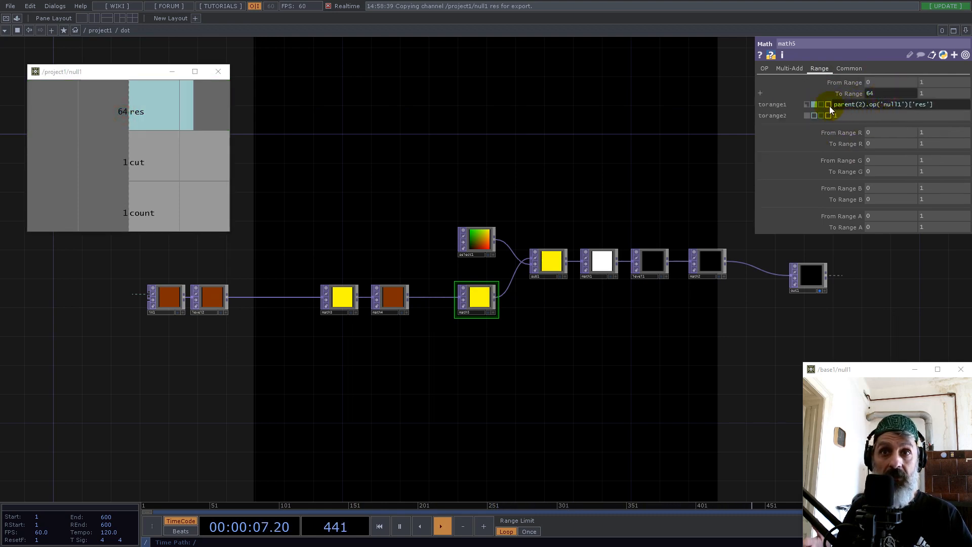
{"action": "left_click", "coordinate": [830, 105]}
{"action": "left_click", "coordinate": [852, 94]}
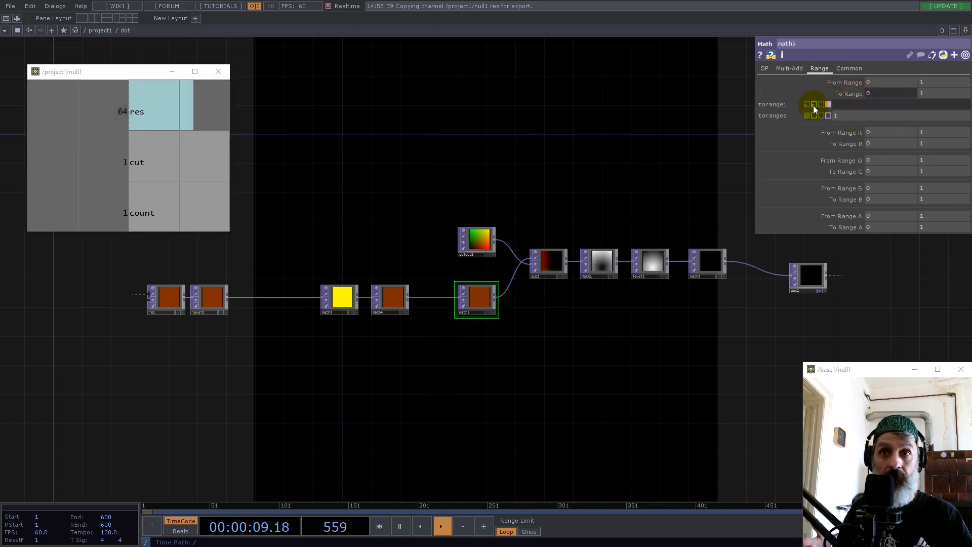
{"action": "left_click", "coordinate": [814, 105]}
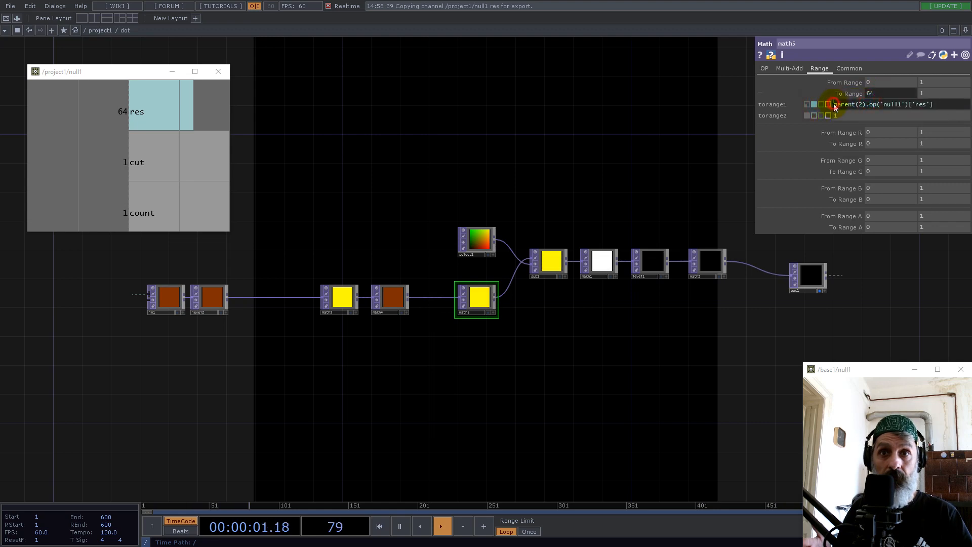
{"action": "key", "text": "Home"}
{"action": "type", "text": "1/"}
{"action": "key", "text": "Return"}
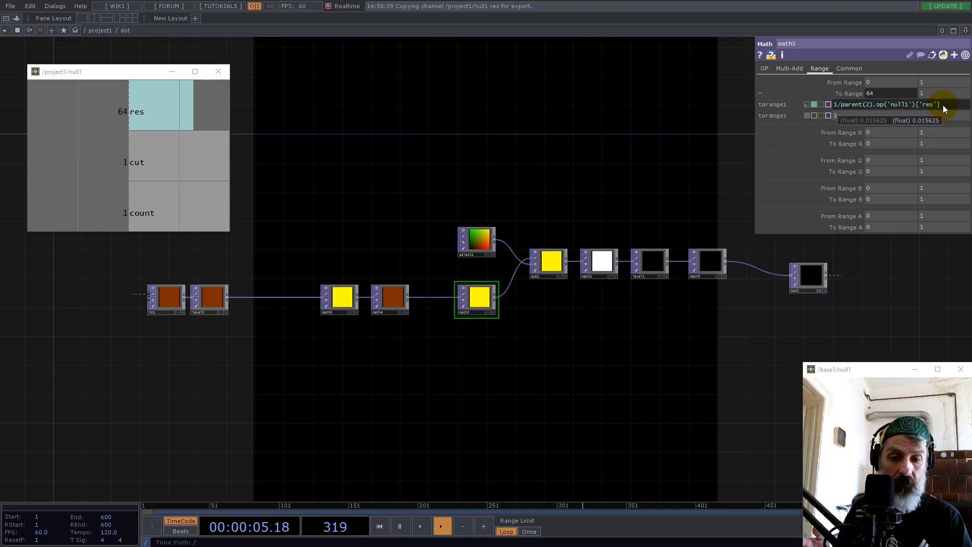
{"action": "key", "text": "Return"}
{"action": "left_click", "coordinate": [967, 104]}
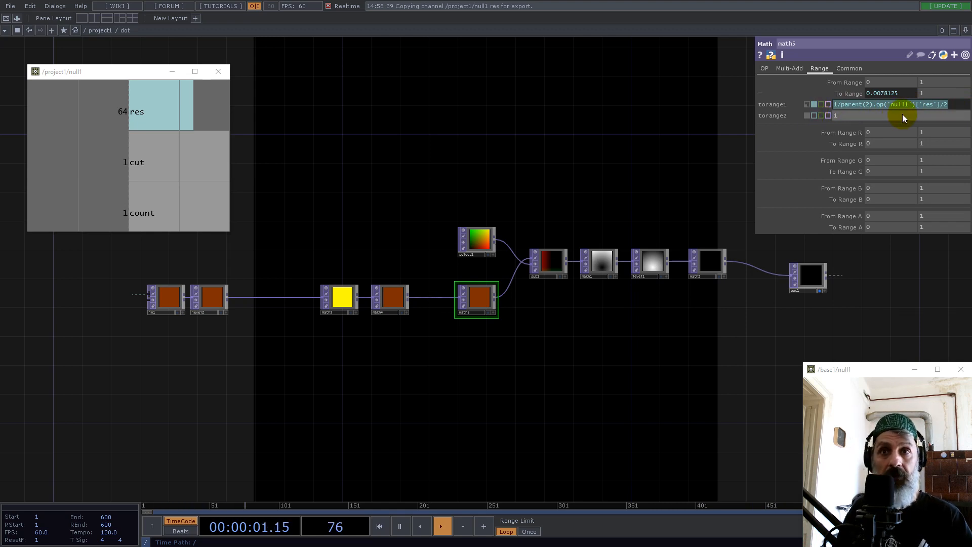
Set math5's second To Range value to the expression 1-1/parent(2).op('null1')['res']/2
{"action": "left_click", "coordinate": [871, 117]}
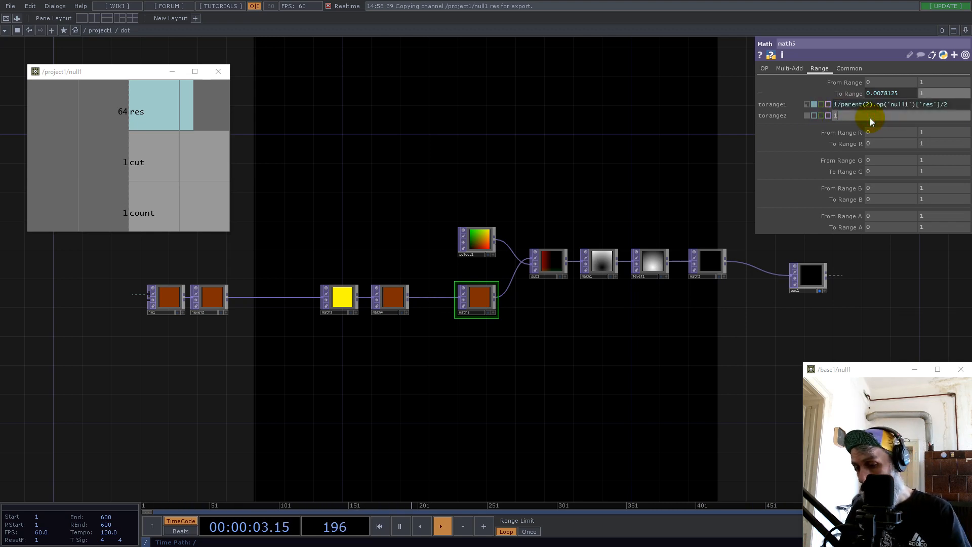
{"action": "type", "text": "1-"}
{"action": "type", "text": "1/parent(2).op('null1')['res']/2"}
{"action": "key", "text": "Return"}
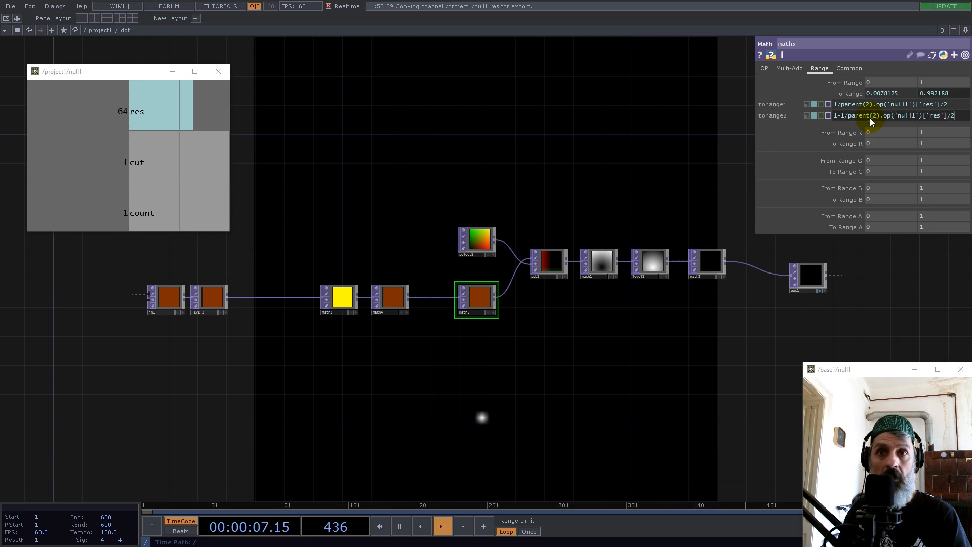
Review math4's Multiply expression and return to math5's To Range expressions
{"action": "left_click", "coordinate": [397, 285]}
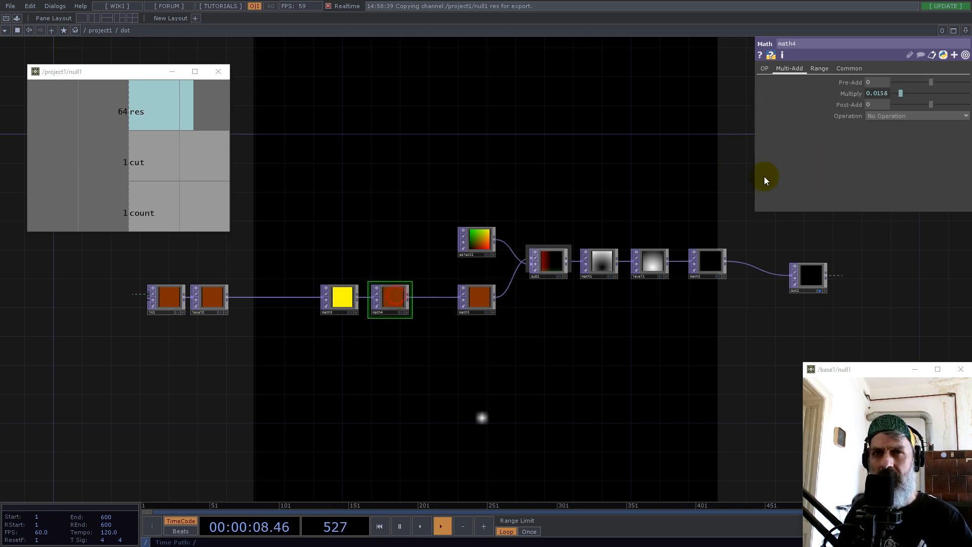
{"action": "left_click", "coordinate": [857, 106]}
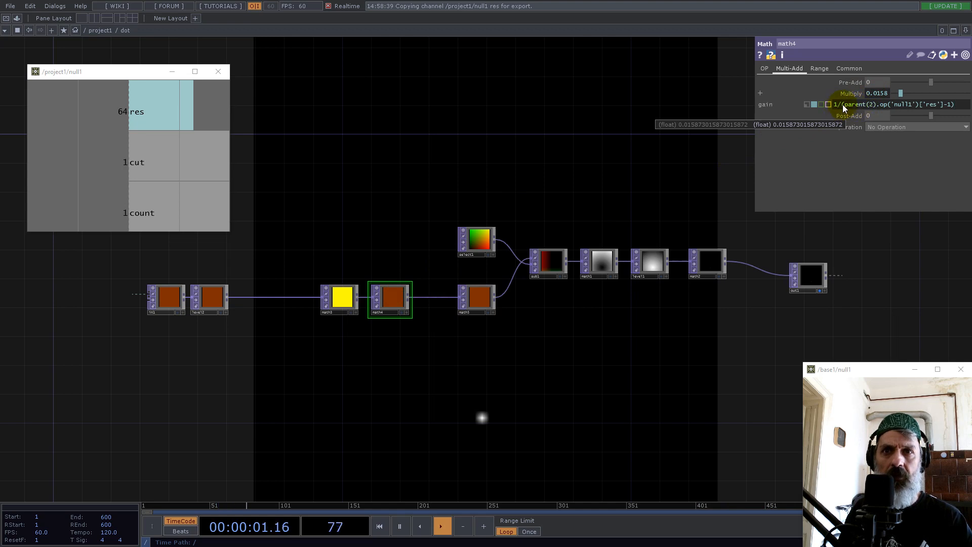
{"action": "left_click", "coordinate": [476, 296]}
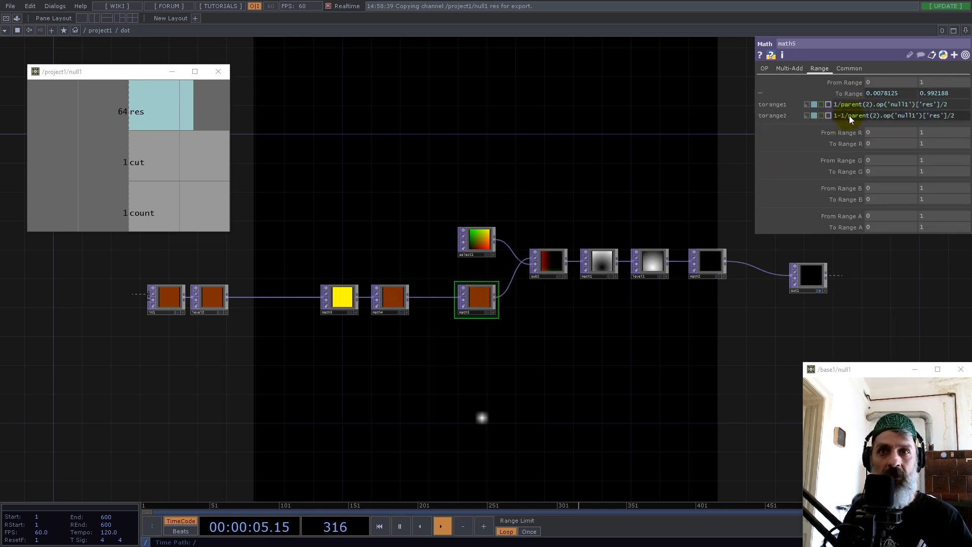
Set Input Smoothness and Viewer Smoothness to Nearest Pixel for math5 together with the selected operators of the dot network, including sub1 through math2
{"action": "left_click", "coordinate": [600, 344]}
{"action": "left_click_drag", "start_coordinate": [669, 333], "coordinate": [581, 357]}
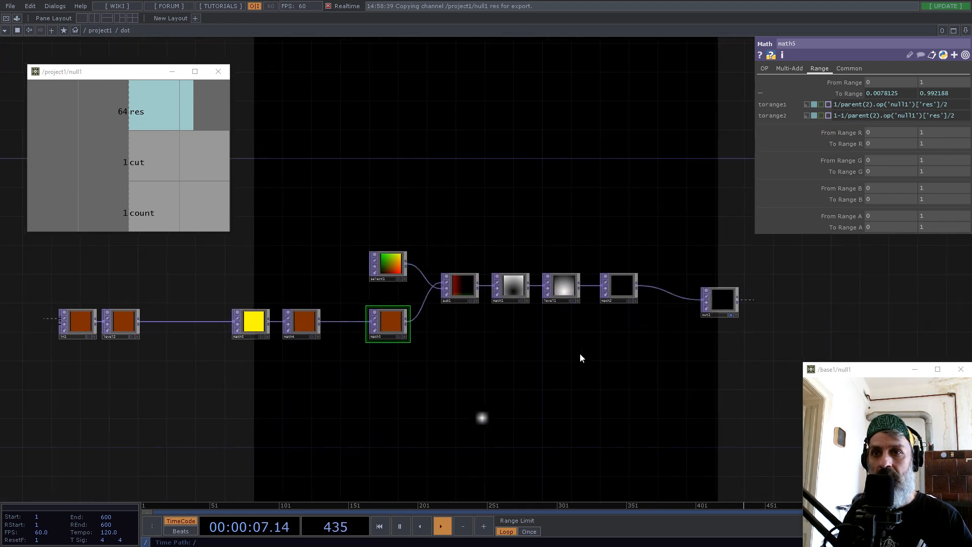
{"action": "scroll", "coordinate": [544, 332], "scroll_direction": "up", "scroll_amount": 4}
{"action": "scroll", "coordinate": [735, 264], "scroll_direction": "up", "scroll_amount": 8}
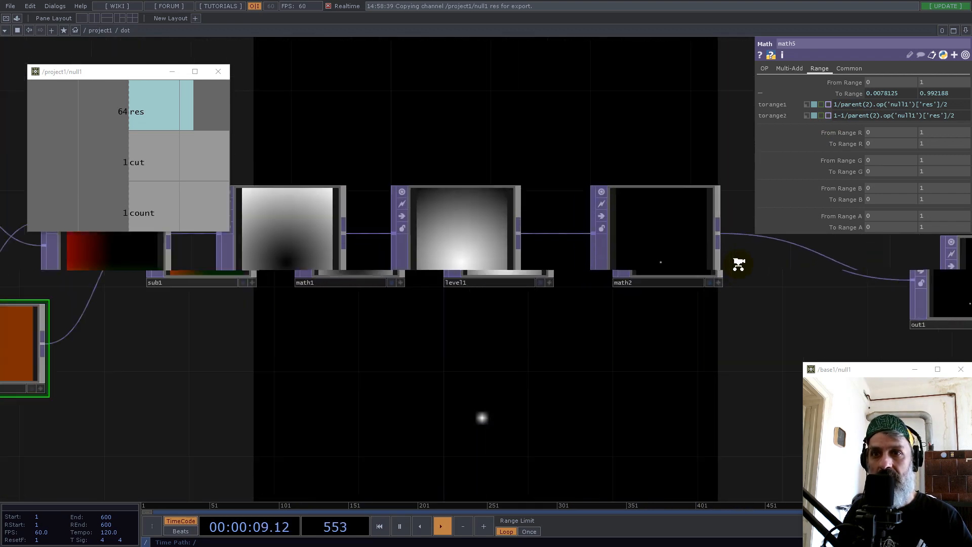
{"action": "scroll", "coordinate": [518, 361], "scroll_direction": "down", "scroll_amount": 4}
{"action": "scroll", "coordinate": [518, 361], "scroll_direction": "down", "scroll_amount": 1}
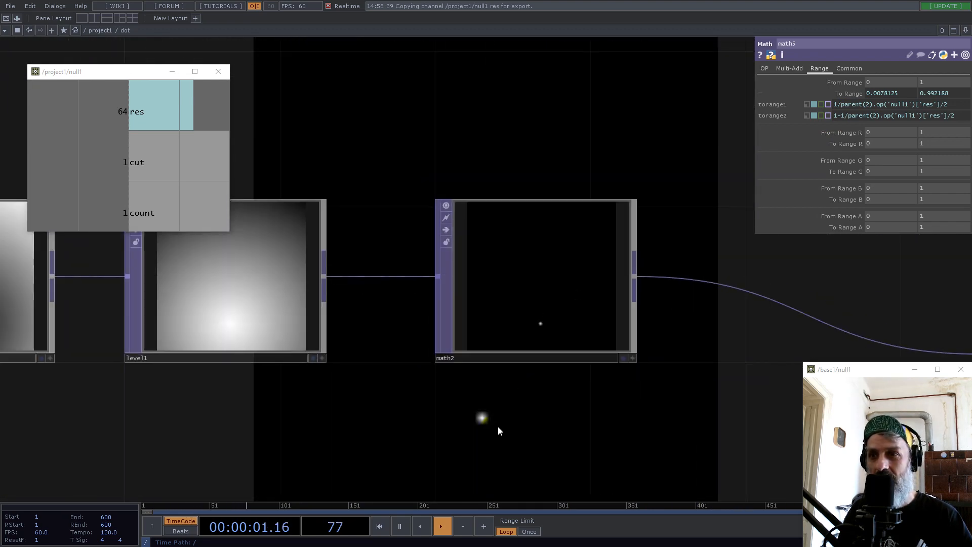
{"action": "scroll", "coordinate": [551, 387], "scroll_direction": "down", "scroll_amount": 8}
{"action": "left_click_drag", "start_coordinate": [619, 404], "coordinate": [696, 331]}
{"action": "scroll", "coordinate": [694, 370], "scroll_direction": "down", "scroll_amount": 3}
{"action": "right_click_drag", "start_coordinate": [714, 403], "coordinate": [183, 301]}
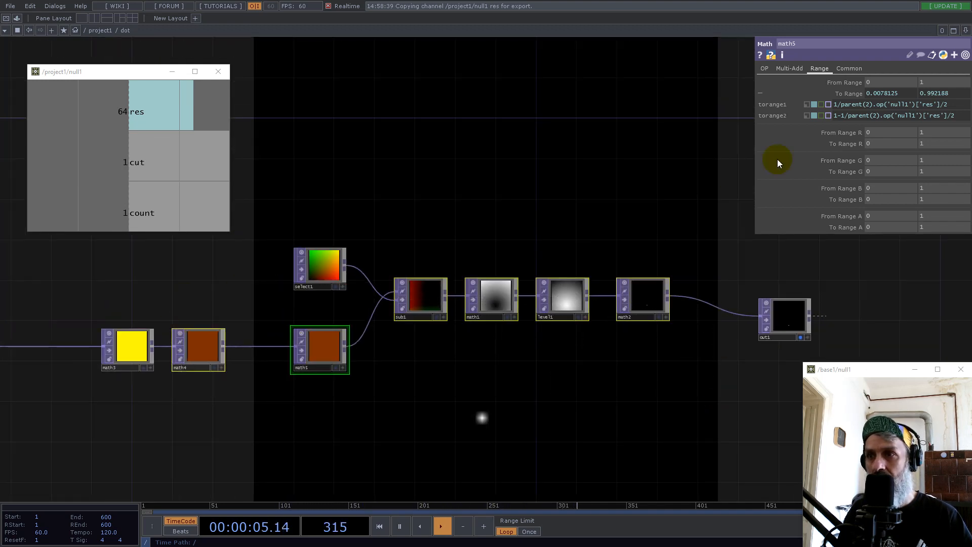
{"action": "left_click", "coordinate": [847, 71]}
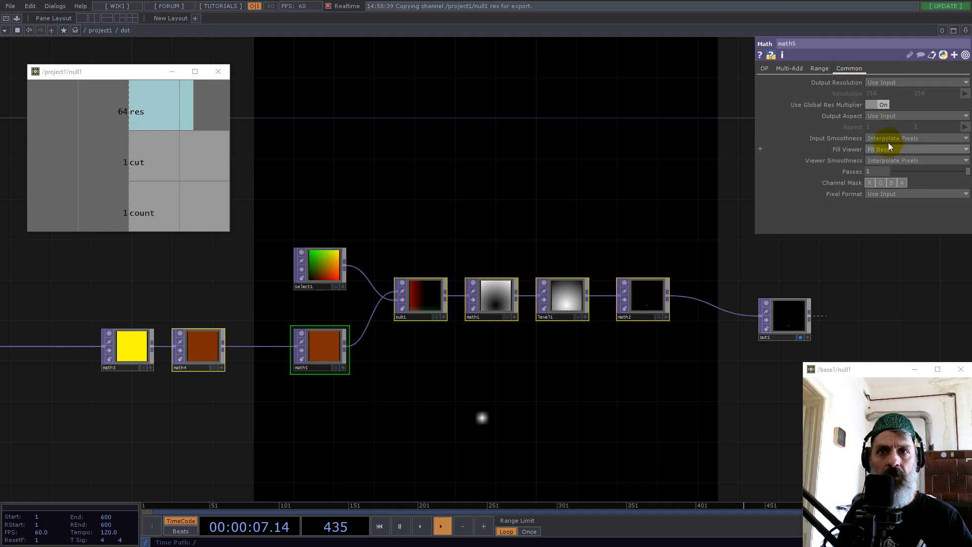
{"action": "left_click", "coordinate": [894, 161]}
{"action": "left_click", "coordinate": [890, 173]}
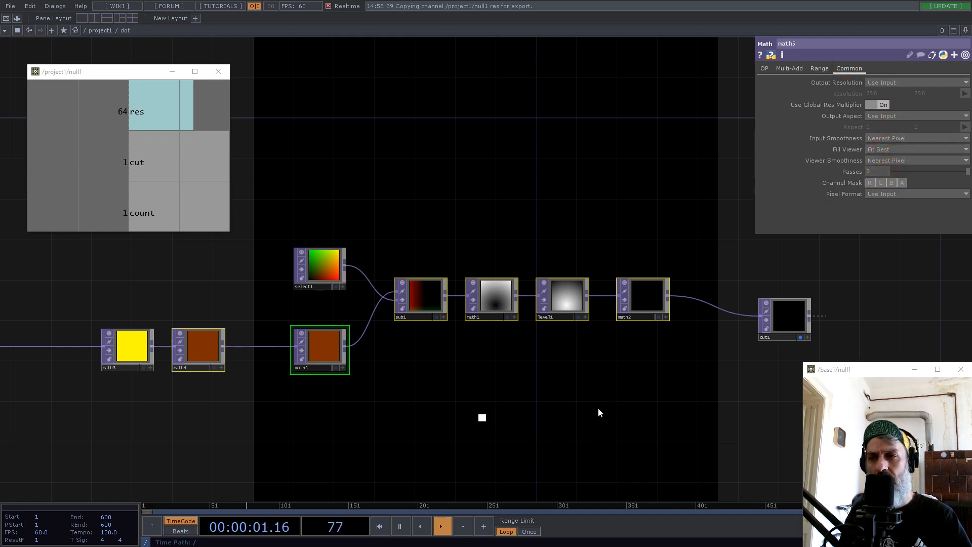
Return to project1, turn on the dot component's viewer and move the component slightly up beside noise1
{"action": "scroll", "coordinate": [597, 408], "scroll_direction": "down", "scroll_amount": 6}
{"action": "scroll", "coordinate": [598, 410], "scroll_direction": "down", "scroll_amount": 4}
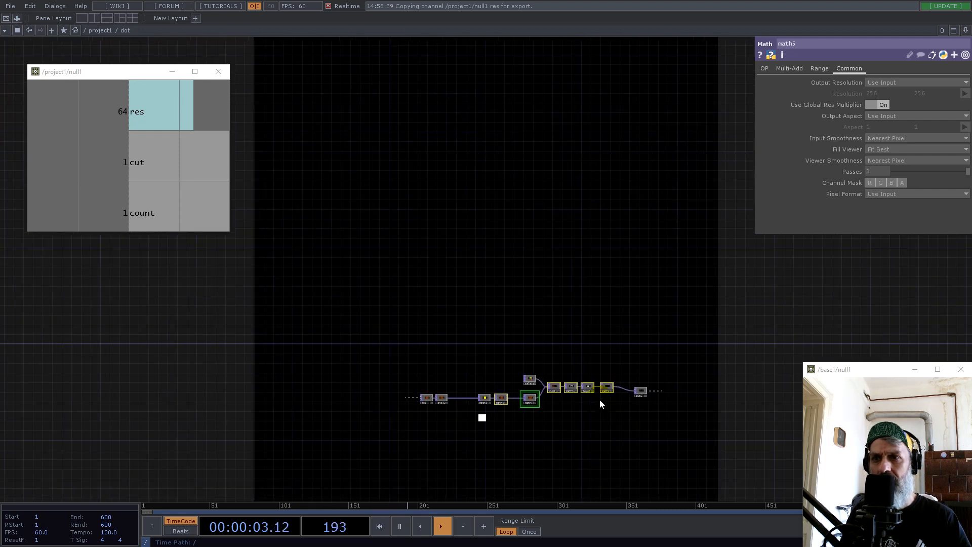
{"action": "left_click", "coordinate": [489, 297]}
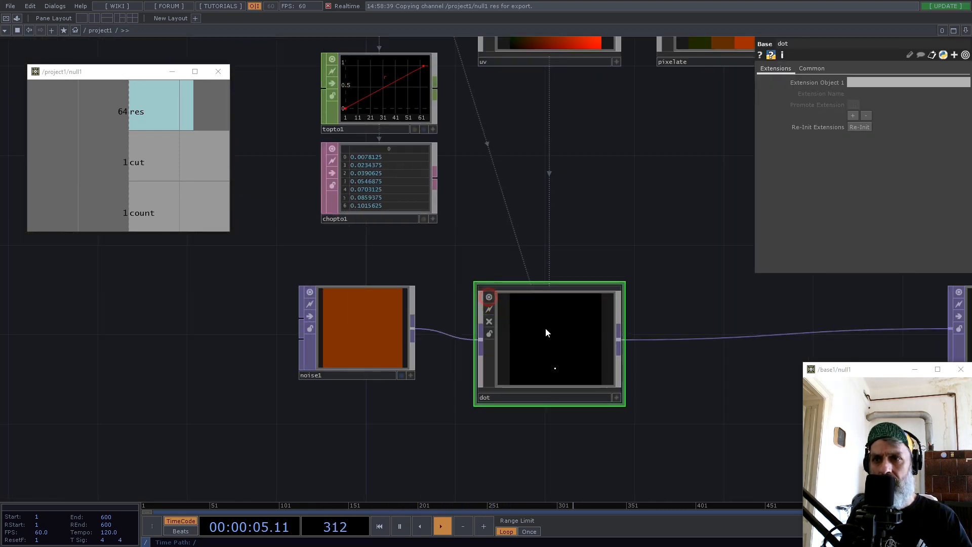
{"action": "left_click_drag", "start_coordinate": [545, 327], "coordinate": [544, 305]}
Reference null1's count channel in the Seed parameter of noise1
{"action": "left_click", "coordinate": [395, 341]}
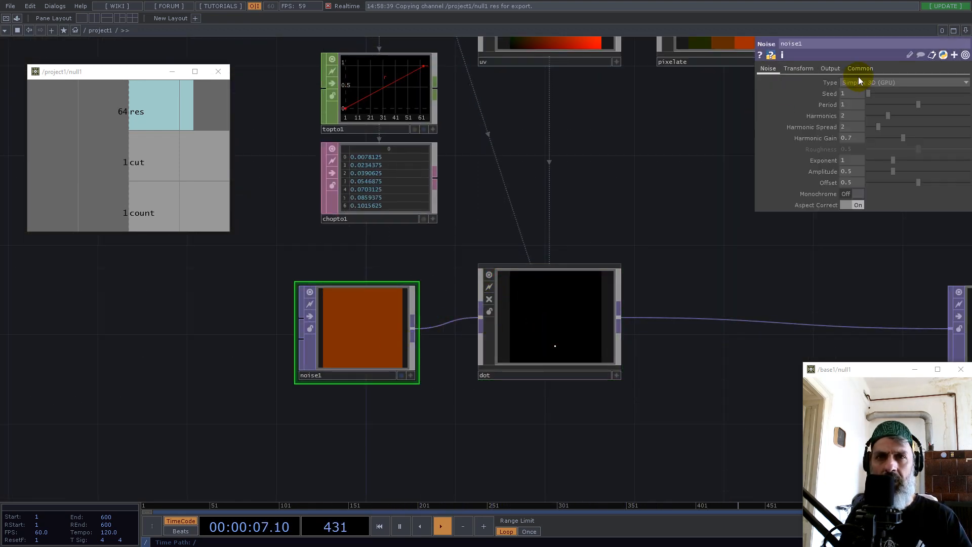
{"action": "left_click_drag", "start_coordinate": [869, 94], "coordinate": [825, 83]}
{"action": "scroll", "coordinate": [644, 302], "scroll_direction": "down", "scroll_amount": 5}
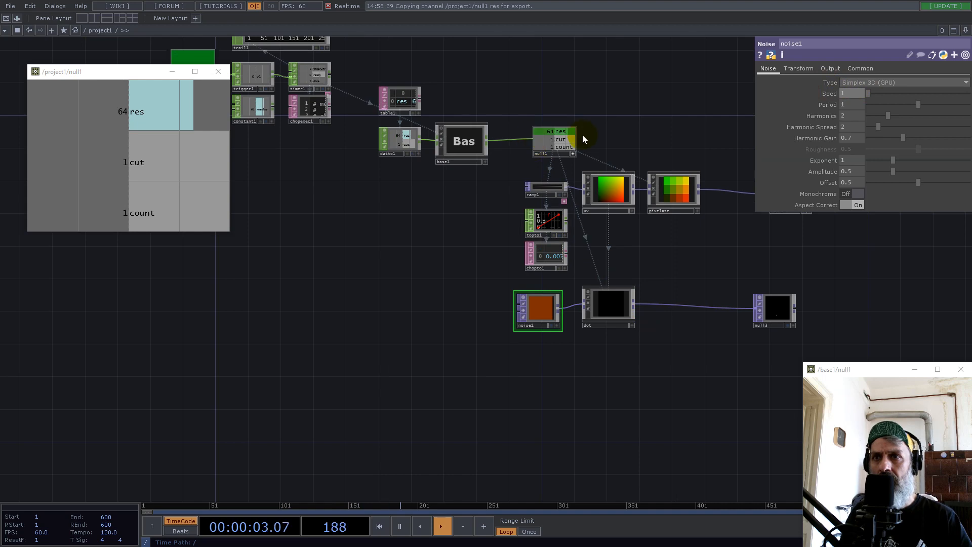
{"action": "scroll", "coordinate": [581, 140], "scroll_direction": "up", "scroll_amount": 5}
{"action": "left_click_drag", "start_coordinate": [527, 167], "coordinate": [738, 210]}
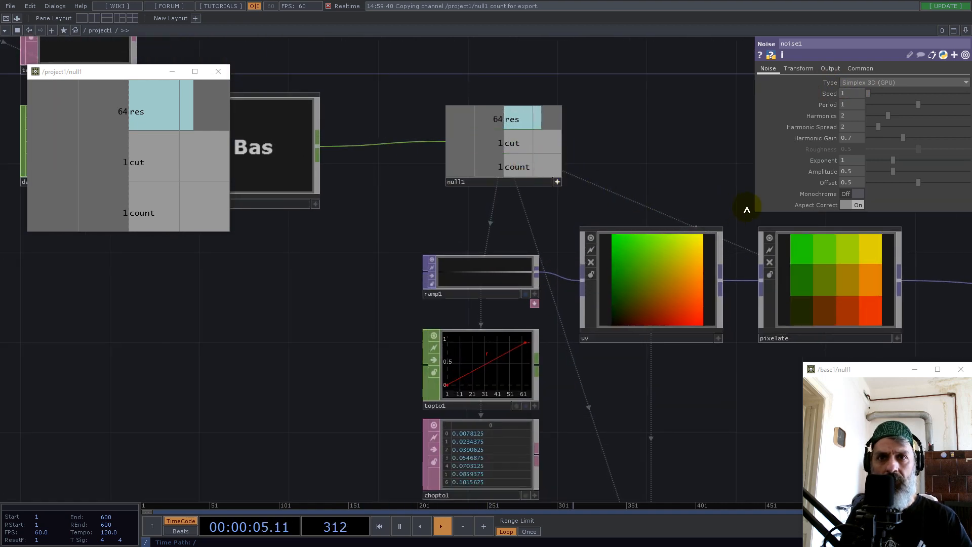
{"action": "left_click_drag", "start_coordinate": [559, 238], "coordinate": [852, 94]}
{"action": "left_click", "coordinate": [850, 95]}
Insert a Null TOP into the connection between dot and null3
{"action": "scroll", "coordinate": [480, 213], "scroll_direction": "down", "scroll_amount": 5}
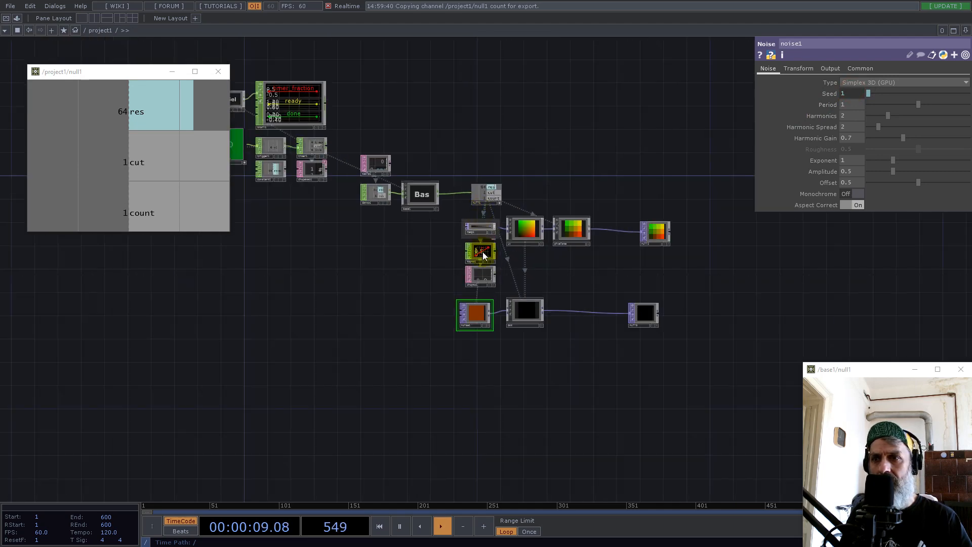
{"action": "scroll", "coordinate": [537, 309], "scroll_direction": "up", "scroll_amount": 8}
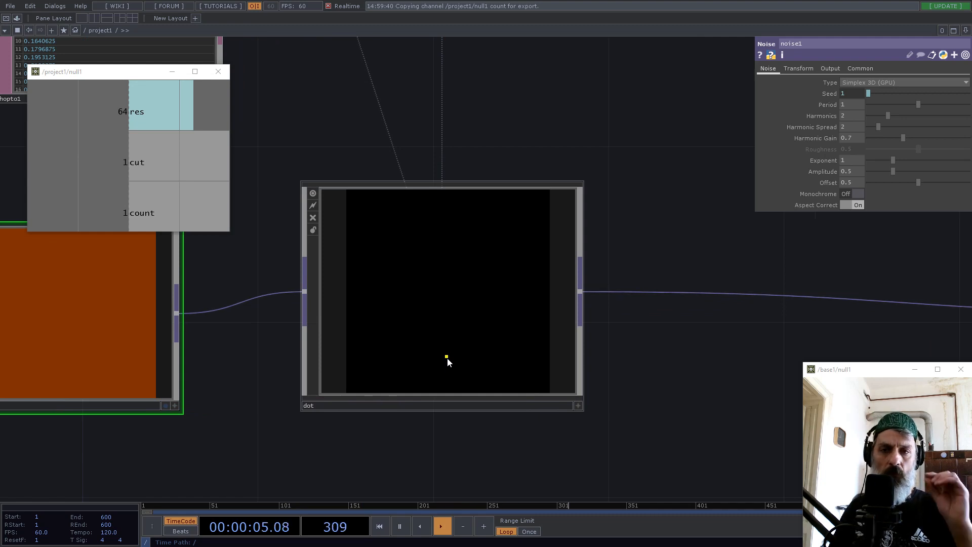
{"action": "scroll", "coordinate": [447, 361], "scroll_direction": "down", "scroll_amount": 5}
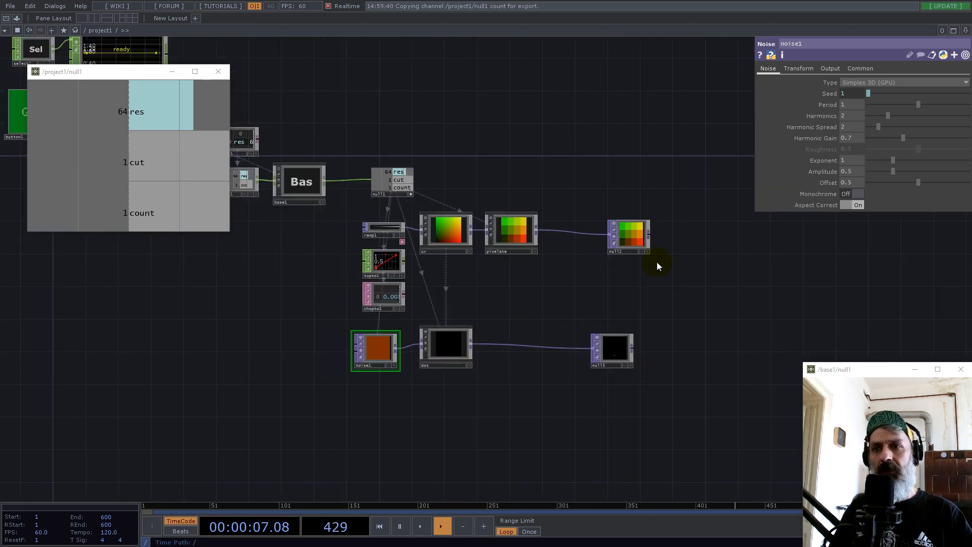
{"action": "scroll", "coordinate": [658, 263], "scroll_direction": "up", "scroll_amount": 6}
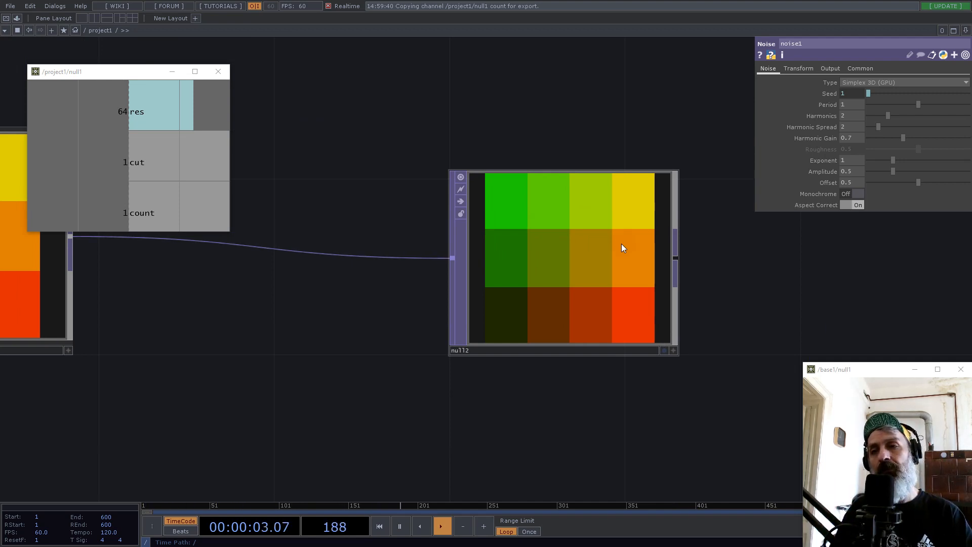
{"action": "scroll", "coordinate": [621, 245], "scroll_direction": "down", "scroll_amount": 6}
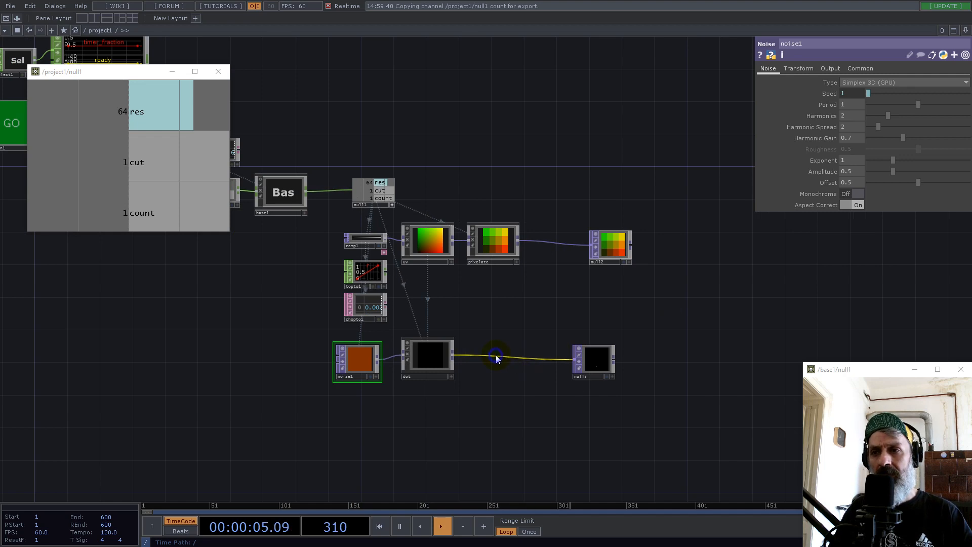
{"action": "right_click", "coordinate": [496, 358]}
{"action": "left_click", "coordinate": [515, 343]}
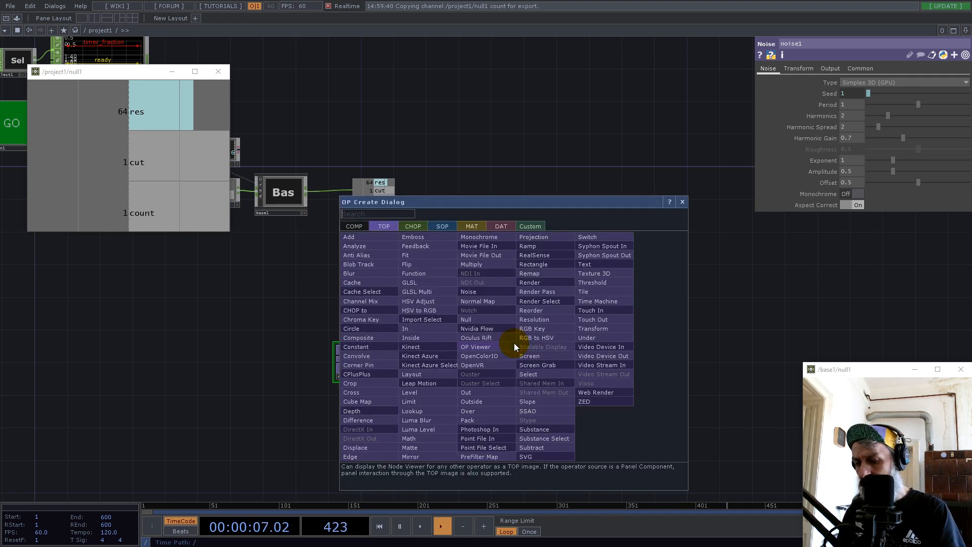
{"action": "type", "text": "nul"}
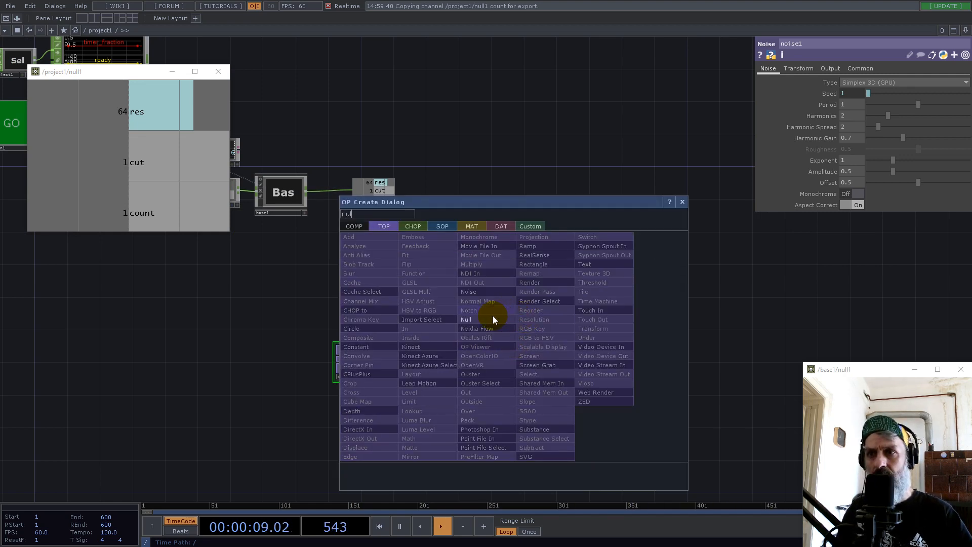
{"action": "left_click", "coordinate": [494, 319]}
{"action": "left_click", "coordinate": [506, 363]}
Collapse the new Null TOP into a Base component, place it in line after dot and rename it hit
{"action": "right_click_drag", "start_coordinate": [472, 321], "coordinate": [533, 418]}
{"action": "right_click", "coordinate": [533, 418]}
{"action": "left_click", "coordinate": [560, 491]}
{"action": "left_click_drag", "start_coordinate": [511, 344], "coordinate": [502, 353]}
{"action": "scroll", "coordinate": [495, 390], "scroll_direction": "up", "scroll_amount": 5}
{"action": "left_click", "coordinate": [486, 360]}
{"action": "type", "text": "hit"}
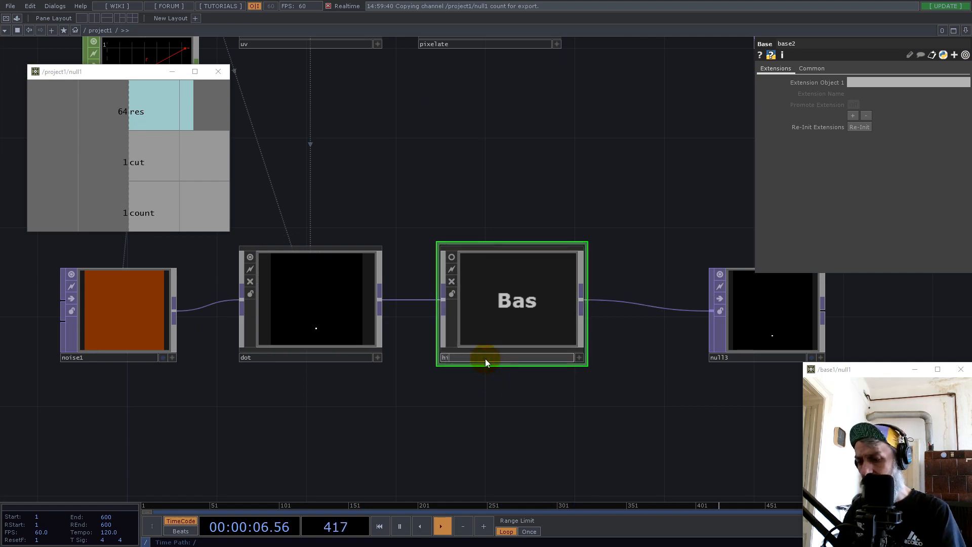
{"action": "key", "text": "Return"}
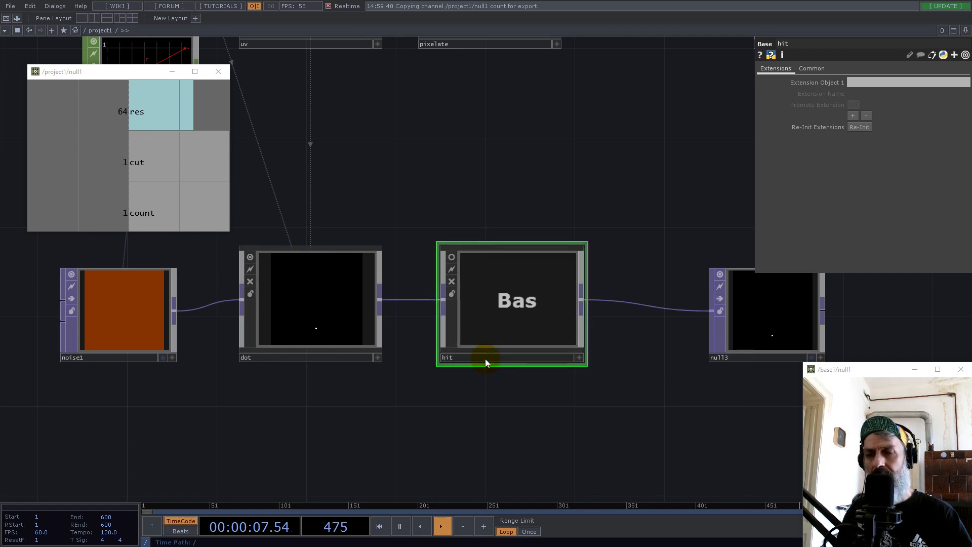
Enter the hit component and add a Select TOP above in1
{"action": "double_click", "coordinate": [541, 299]}
{"action": "scroll", "coordinate": [497, 368], "scroll_direction": "down", "scroll_amount": 5}
{"action": "double_click", "coordinate": [378, 269]}
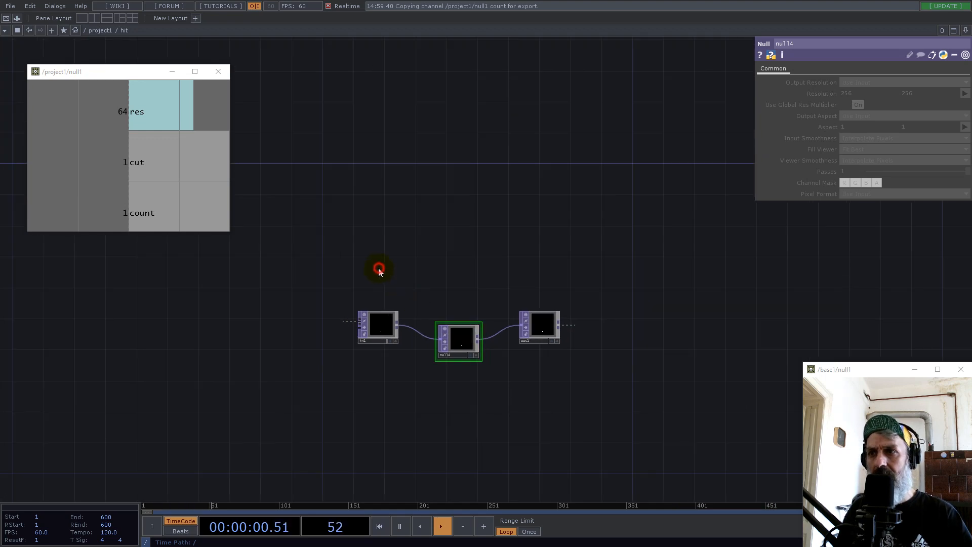
{"action": "type", "text": "sel"}
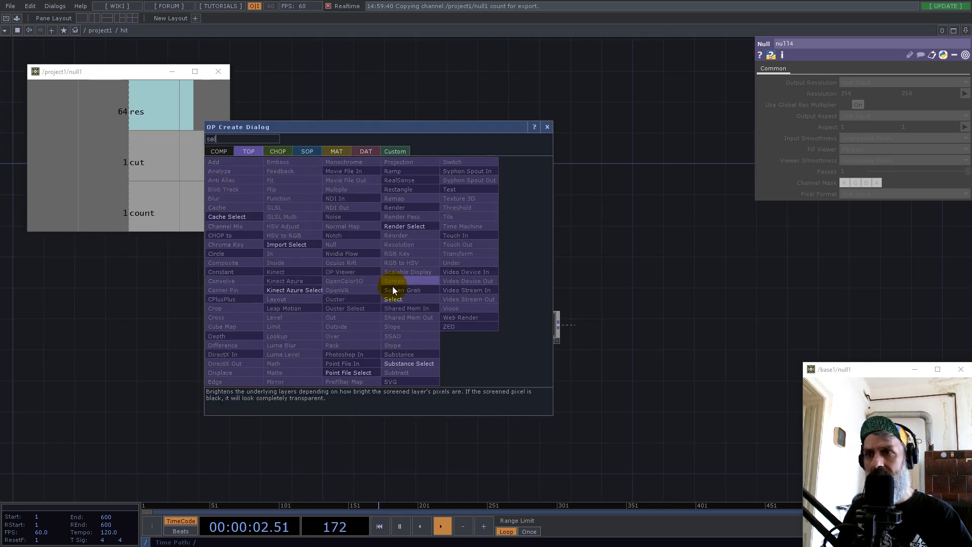
{"action": "left_click", "coordinate": [391, 284]}
{"action": "left_click", "coordinate": [381, 284]}
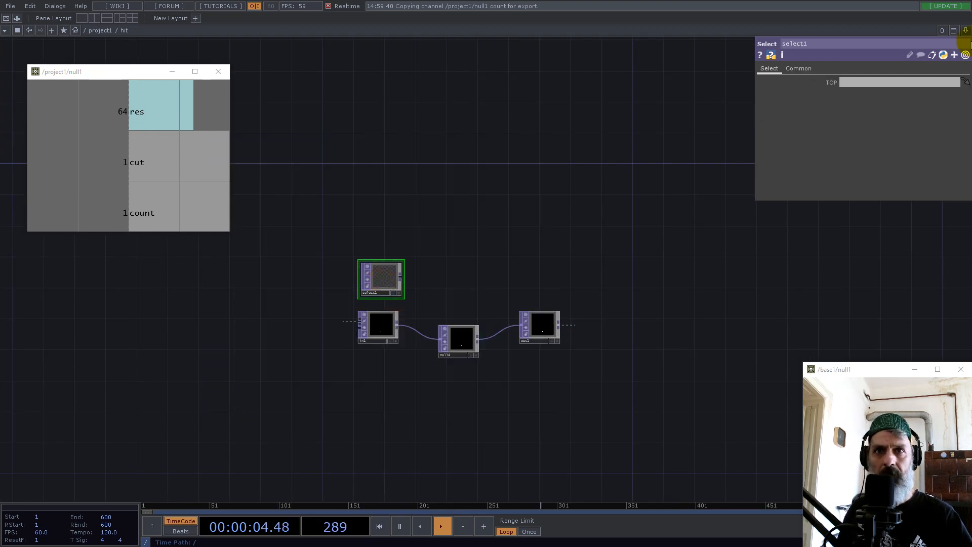
Split the network view to show project1 beside hit, set select1's TOP to /project1/null2 and close the extra pane
{"action": "left_click", "coordinate": [966, 33]}
{"action": "left_click", "coordinate": [904, 52]}
{"action": "key", "text": "u"}
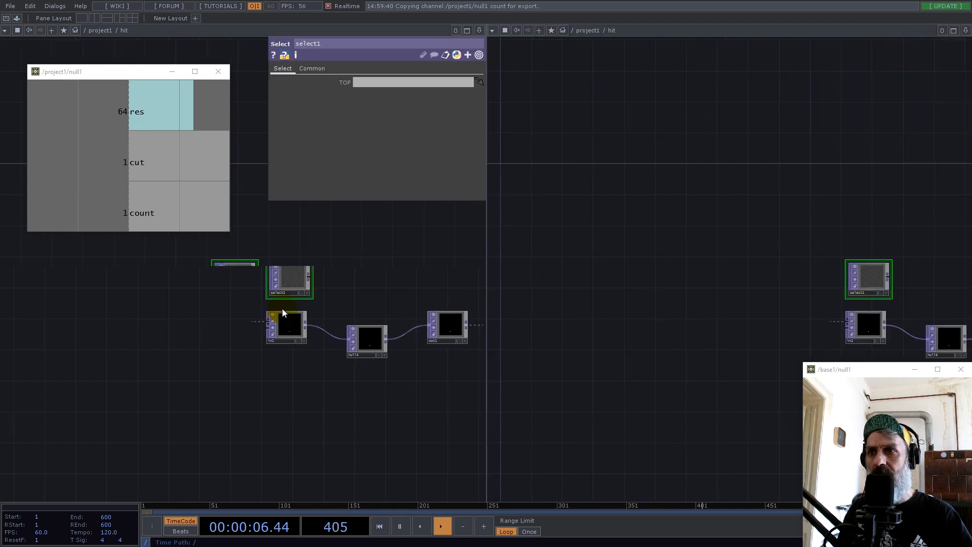
{"action": "key", "text": "p"}
{"action": "scroll", "coordinate": [267, 366], "scroll_direction": "down", "scroll_amount": 7}
{"action": "left_click_drag", "start_coordinate": [391, 312], "coordinate": [352, 325]}
{"action": "left_click_drag", "start_coordinate": [819, 211], "coordinate": [558, 230]}
{"action": "scroll", "coordinate": [621, 309], "scroll_direction": "up", "scroll_amount": 3}
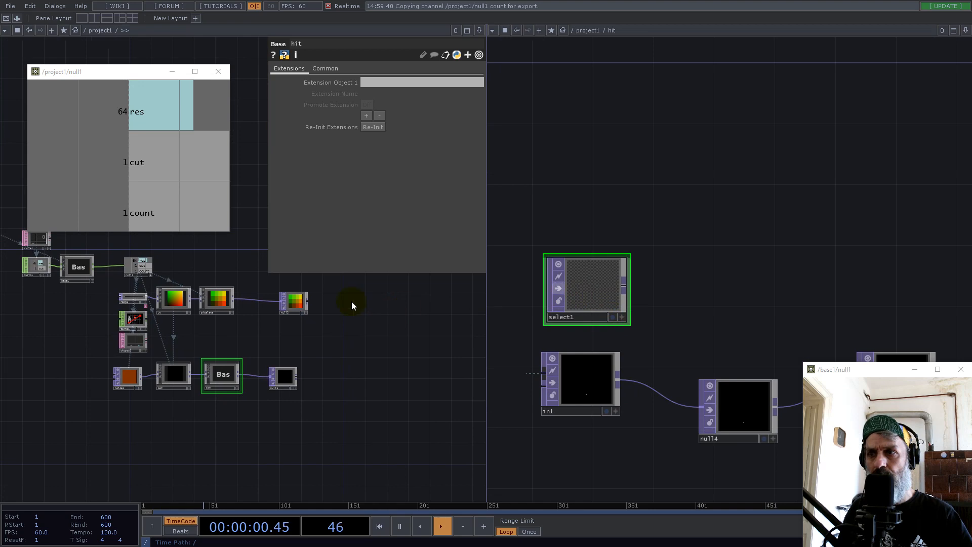
{"action": "left_click_drag", "start_coordinate": [297, 304], "coordinate": [592, 278]}
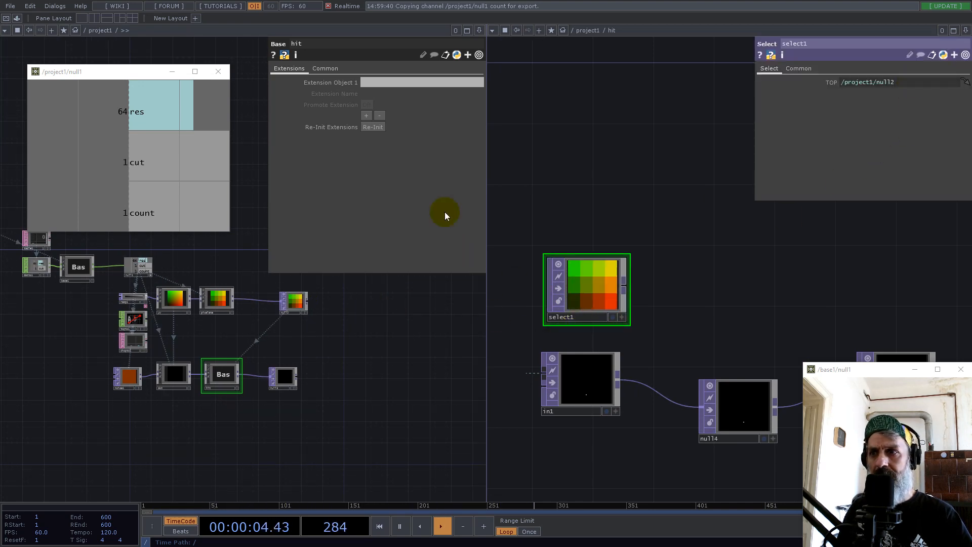
{"action": "left_click", "coordinate": [481, 31]}
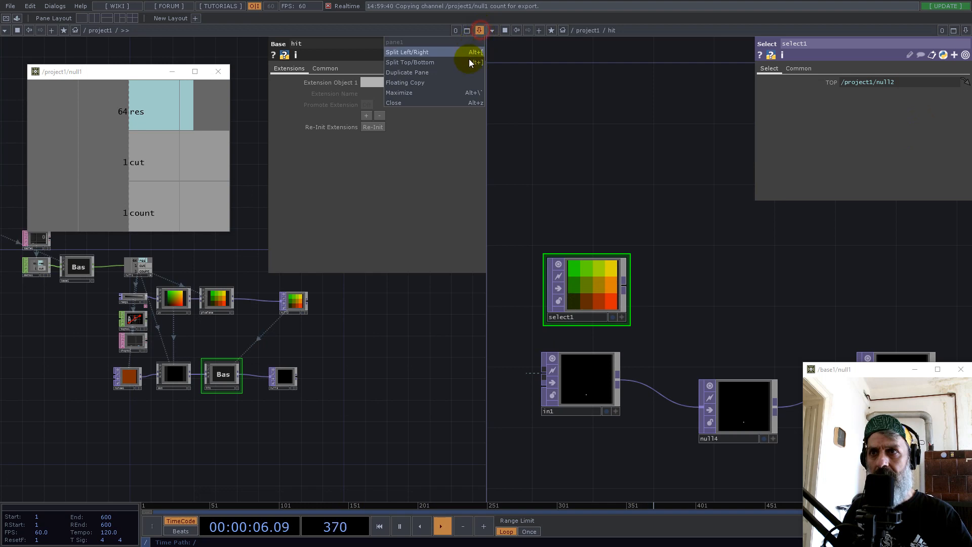
{"action": "left_click", "coordinate": [463, 101]}
Delete null4 from the hit network
{"action": "left_click_drag", "start_coordinate": [360, 268], "coordinate": [652, 244]}
{"action": "scroll", "coordinate": [543, 395], "scroll_direction": "up", "scroll_amount": 3}
{"action": "left_click", "coordinate": [549, 388]}
{"action": "key", "text": "Delete"}
{"action": "scroll", "coordinate": [538, 341], "scroll_direction": "down", "scroll_amount": 3}
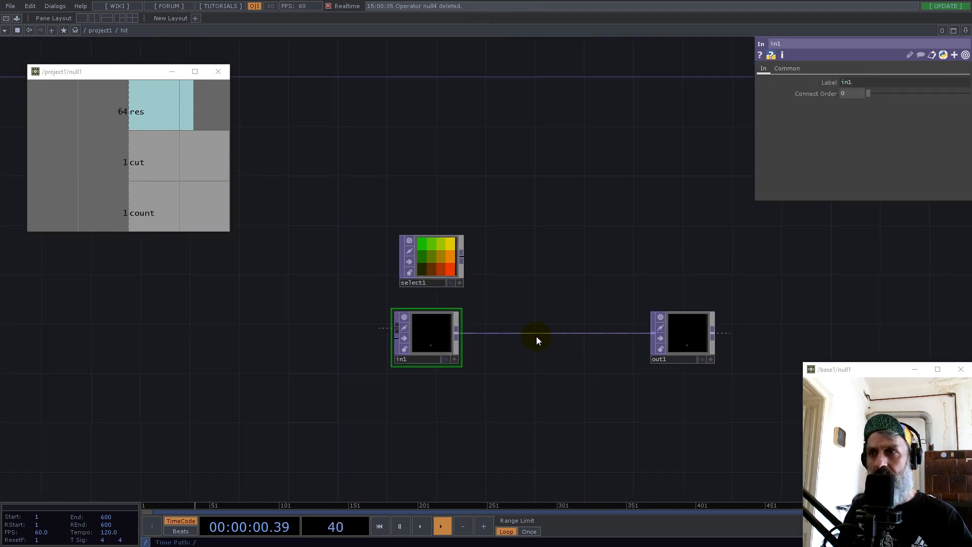
Insert a Multiply TOP between in1 and out1, connect select1 to its second input and move out1 farther away
{"action": "scroll", "coordinate": [501, 324], "scroll_direction": "up", "scroll_amount": 3}
{"action": "right_click", "coordinate": [504, 315]}
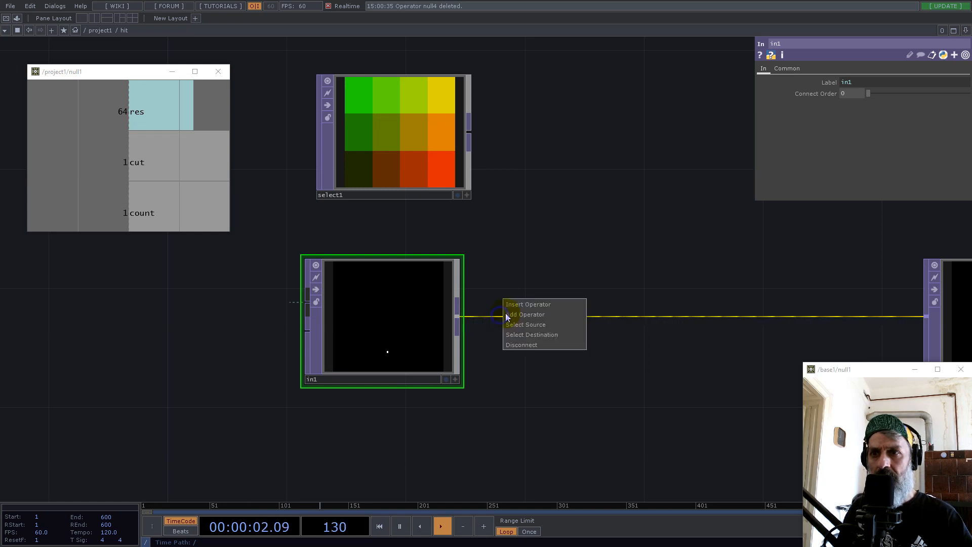
{"action": "left_click", "coordinate": [533, 303]}
{"action": "type", "text": "mult"}
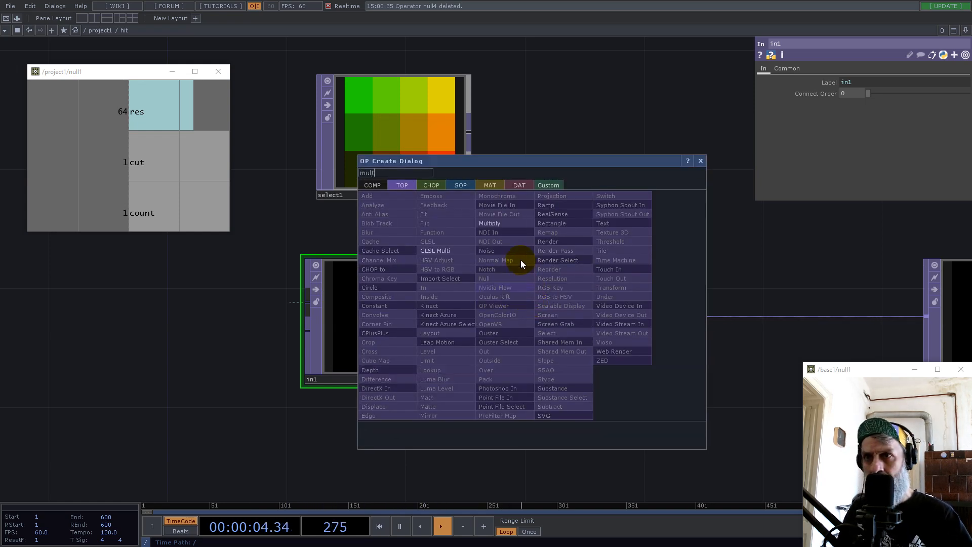
{"action": "left_click", "coordinate": [512, 224]}
{"action": "left_click", "coordinate": [679, 210]}
{"action": "left_click_drag", "start_coordinate": [470, 132], "coordinate": [616, 207]}
{"action": "left_click_drag", "start_coordinate": [654, 328], "coordinate": [473, 400]}
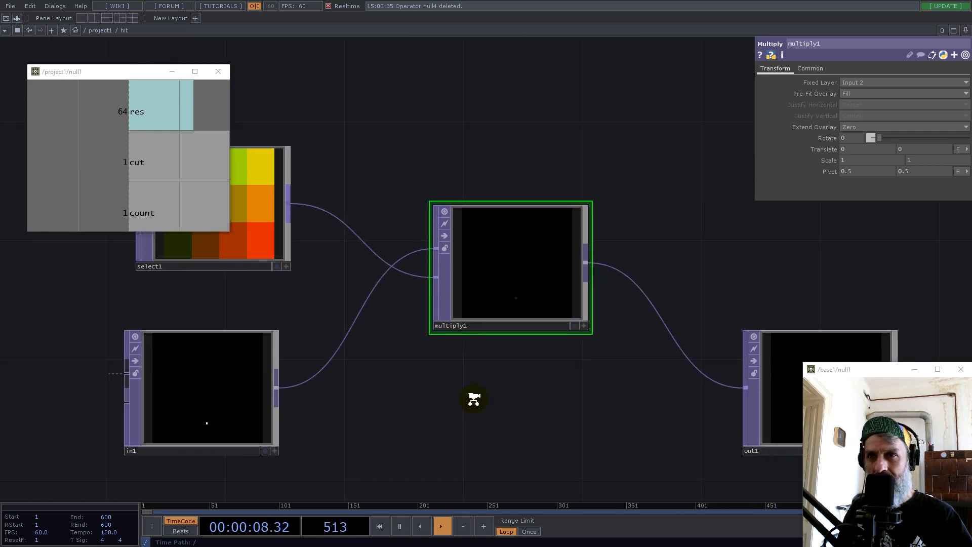
{"action": "scroll", "coordinate": [473, 399], "scroll_direction": "down", "scroll_amount": 5}
{"action": "left_click_drag", "start_coordinate": [603, 395], "coordinate": [696, 365]}
Set multiply1's Input Smoothness and Viewer Smoothness to Nearest Pixel
{"action": "scroll", "coordinate": [473, 347], "scroll_direction": "up", "scroll_amount": 6}
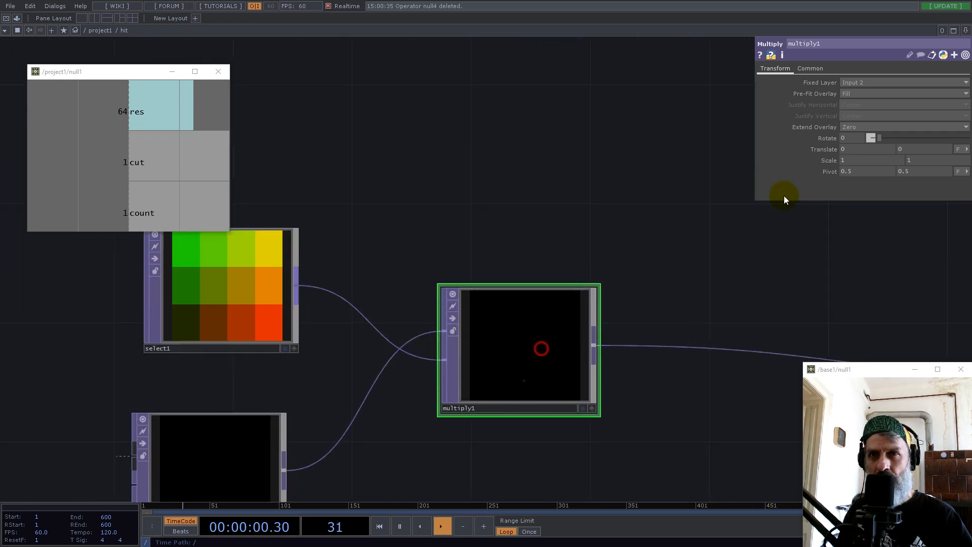
{"action": "left_click", "coordinate": [811, 69]}
{"action": "left_click", "coordinate": [874, 138]}
{"action": "left_click", "coordinate": [865, 148]}
{"action": "left_click", "coordinate": [867, 160]}
{"action": "scroll", "coordinate": [506, 423], "scroll_direction": "up", "scroll_amount": 5}
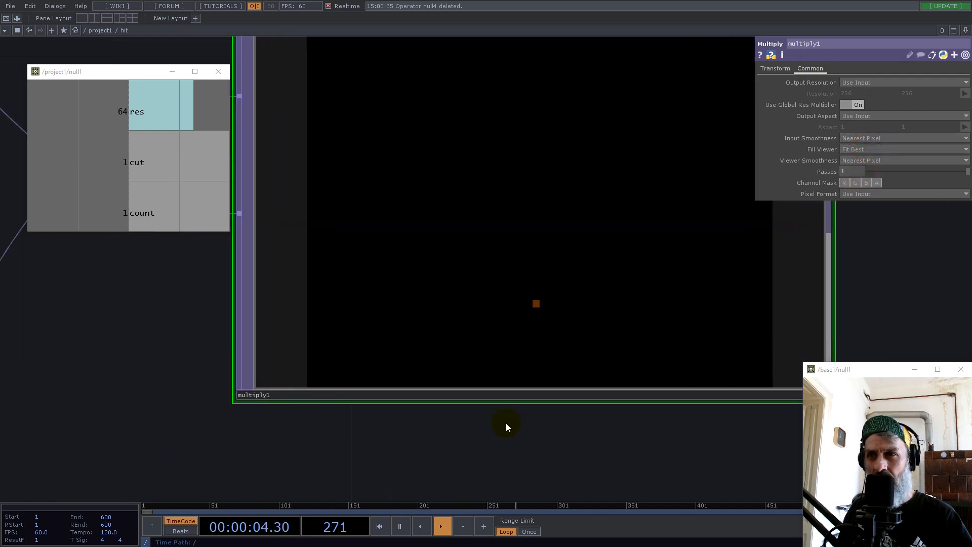
Compare multiply1's output pixel with select1's colour grid and the dot in in1
{"action": "scroll", "coordinate": [536, 302], "scroll_direction": "down", "scroll_amount": 2}
{"action": "scroll", "coordinate": [585, 319], "scroll_direction": "down", "scroll_amount": 4}
{"action": "left_click_drag", "start_coordinate": [421, 423], "coordinate": [633, 424]}
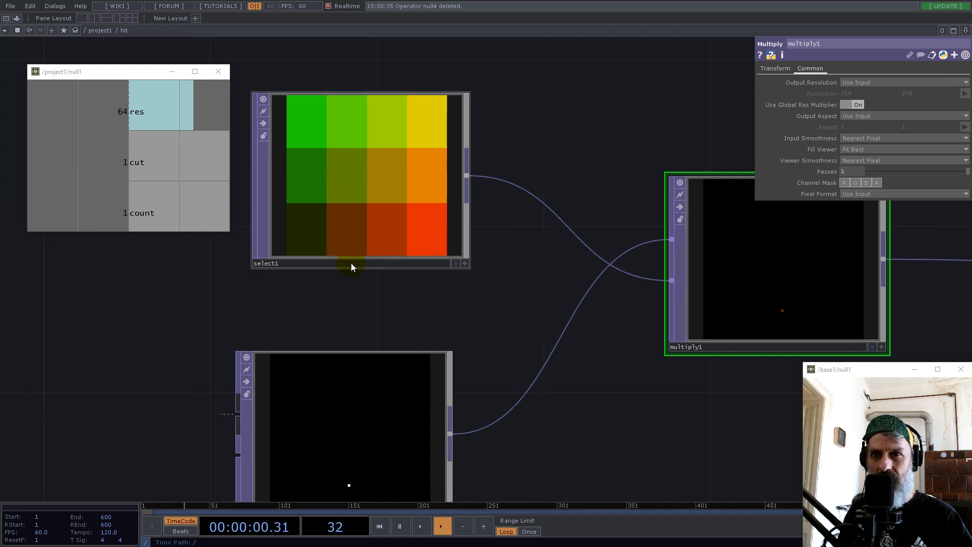
{"action": "scroll", "coordinate": [365, 278], "scroll_direction": "down", "scroll_amount": 5}
{"action": "scroll", "coordinate": [620, 255], "scroll_direction": "up", "scroll_amount": 2}
{"action": "left_click", "coordinate": [576, 297]}
{"action": "left_click", "coordinate": [497, 326]}
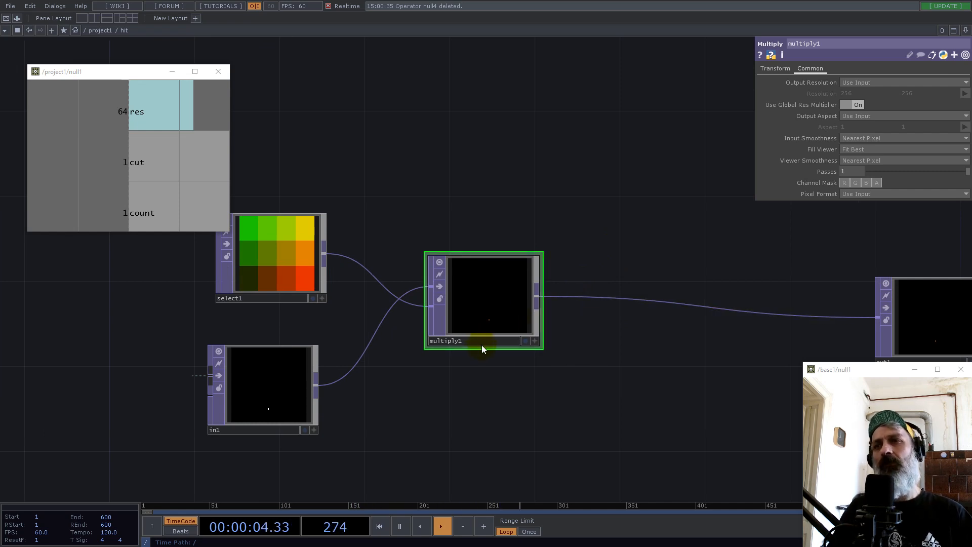
Branch an Analyze TOP off multiply1's output, place it beside multiply1 and set its Operation to Maximum
{"action": "scroll", "coordinate": [490, 322], "scroll_direction": "up", "scroll_amount": 6}
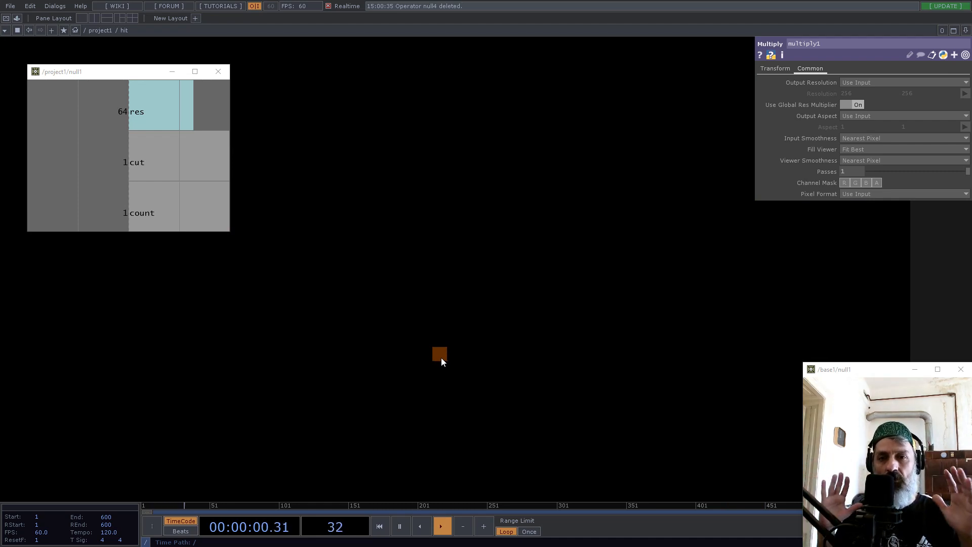
{"action": "scroll", "coordinate": [526, 304], "scroll_direction": "down", "scroll_amount": 1}
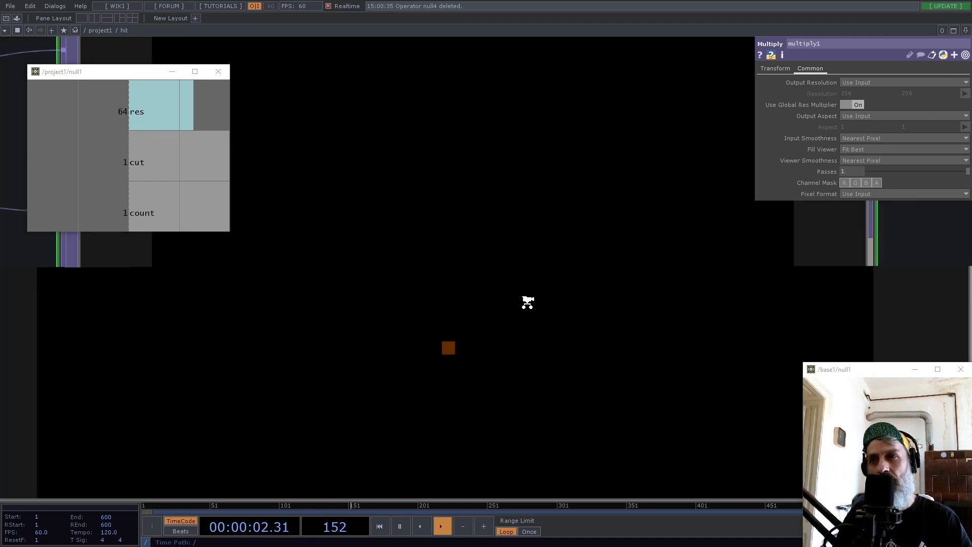
{"action": "scroll", "coordinate": [528, 303], "scroll_direction": "down", "scroll_amount": 3}
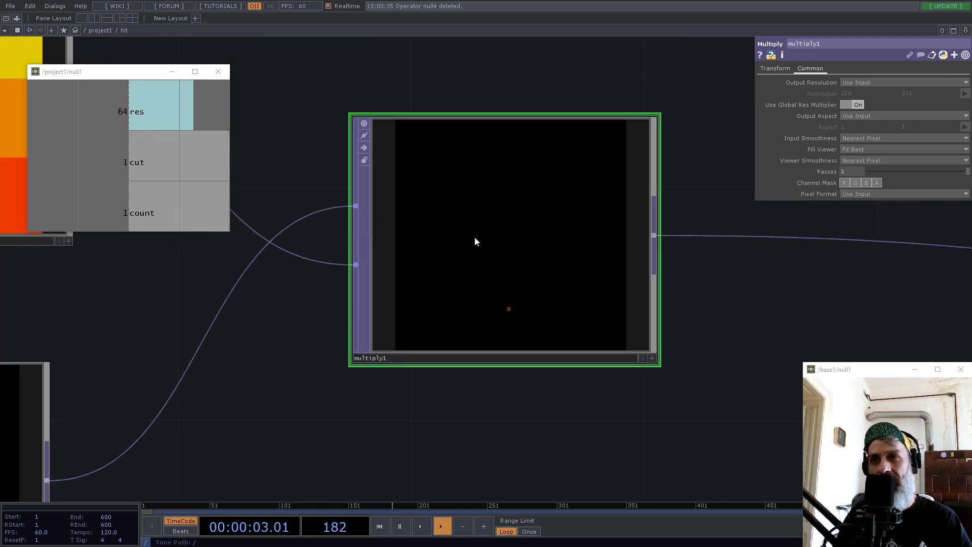
{"action": "right_click", "coordinate": [658, 235]}
{"action": "type", "text": "an"}
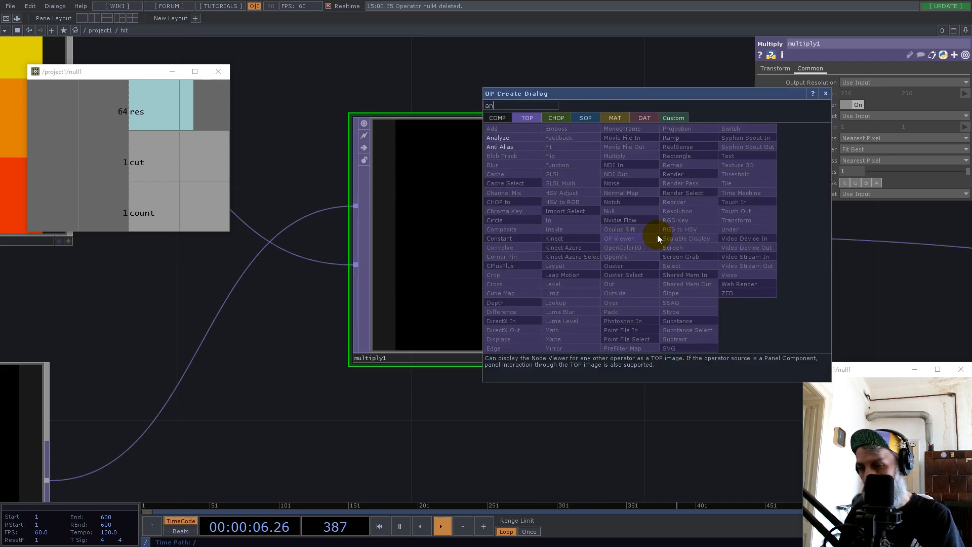
{"action": "left_click", "coordinate": [514, 137]}
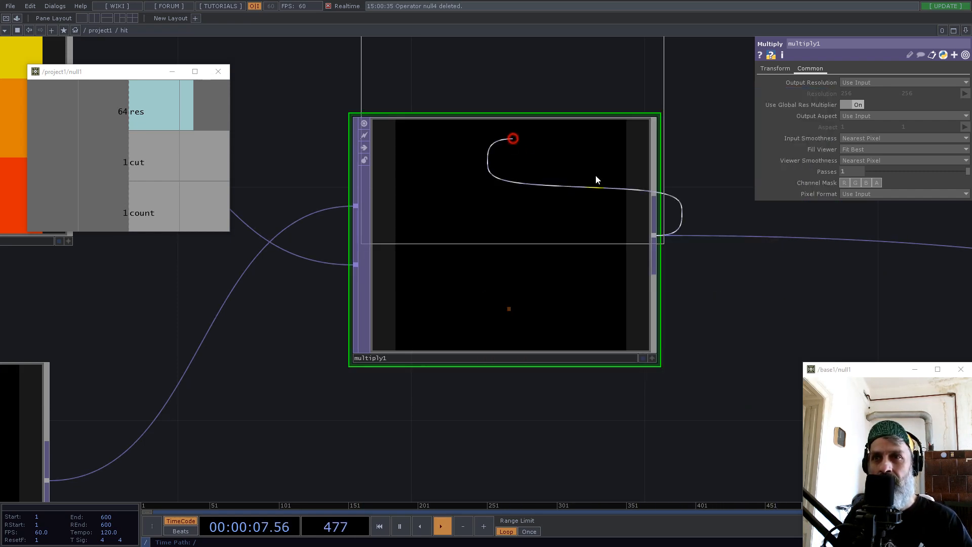
{"action": "left_click", "coordinate": [818, 352]}
{"action": "scroll", "coordinate": [499, 350], "scroll_direction": "down", "scroll_amount": 3}
{"action": "left_click_drag", "start_coordinate": [595, 349], "coordinate": [642, 353]}
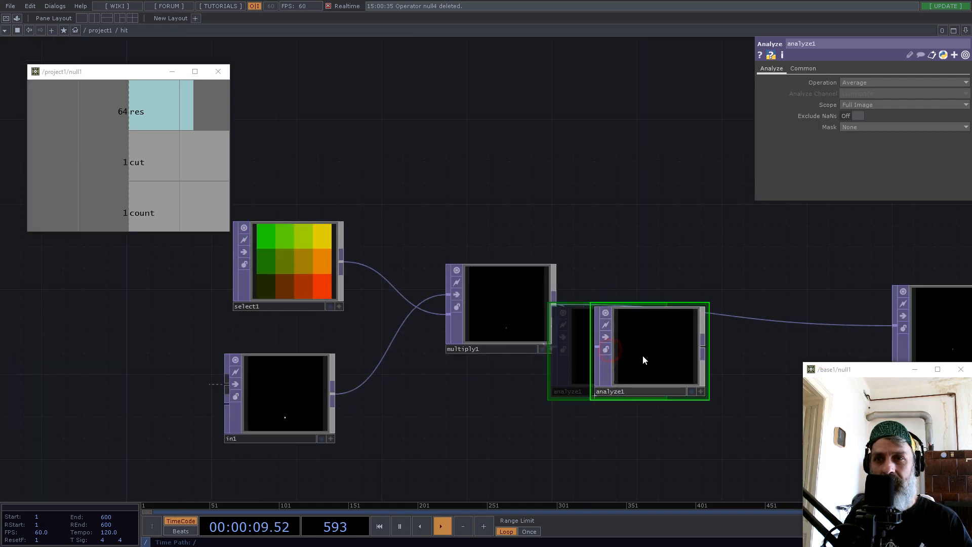
{"action": "left_click", "coordinate": [875, 83]}
{"action": "left_click", "coordinate": [857, 109]}
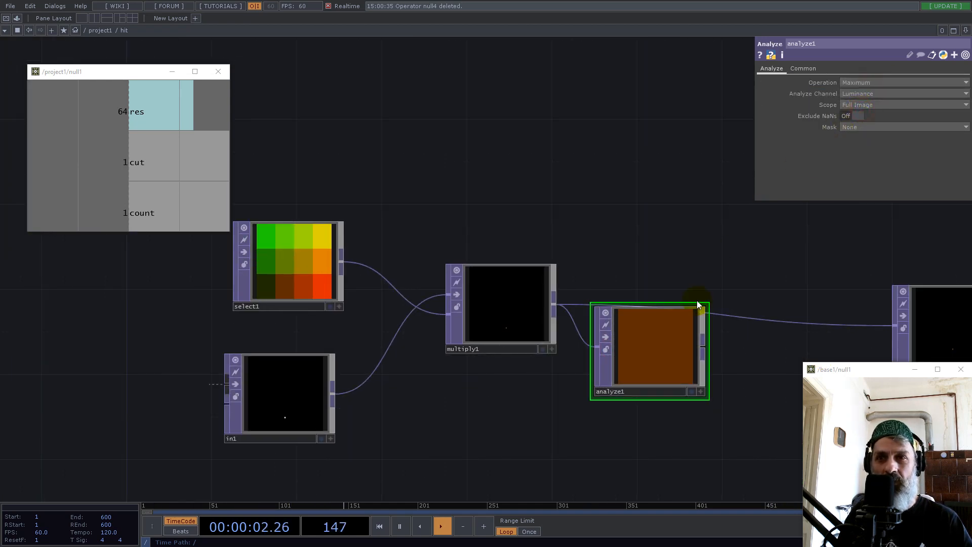
Add a Difference TOP after analyze1 and connect select1 to its second input
{"action": "scroll", "coordinate": [681, 328], "scroll_direction": "up", "scroll_amount": 3}
{"action": "scroll", "coordinate": [681, 330], "scroll_direction": "down", "scroll_amount": 5}
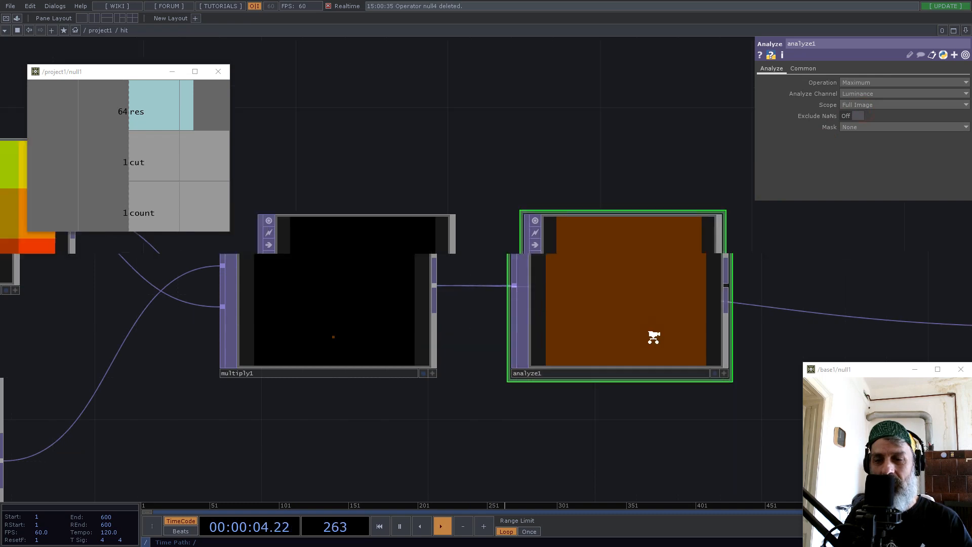
{"action": "right_click", "coordinate": [683, 314]}
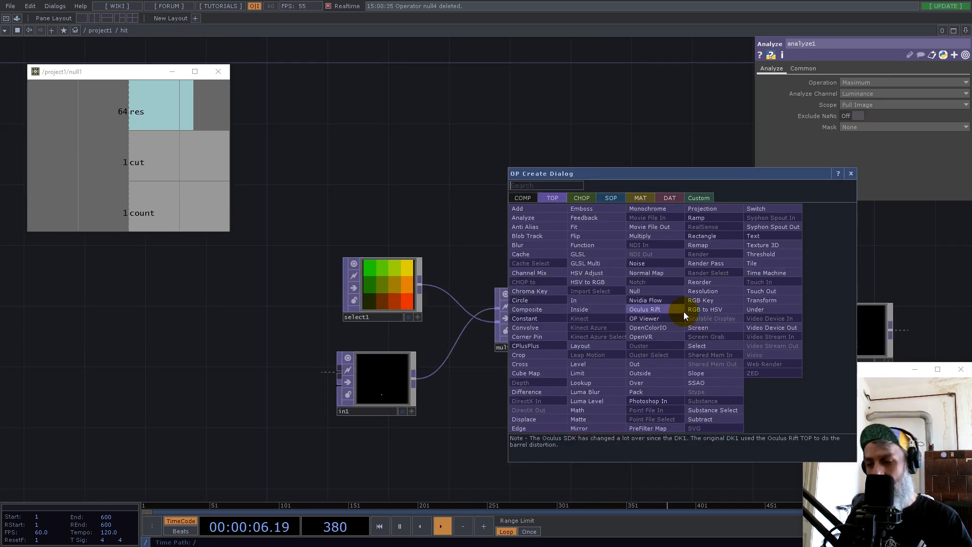
{"action": "type", "text": "dif"}
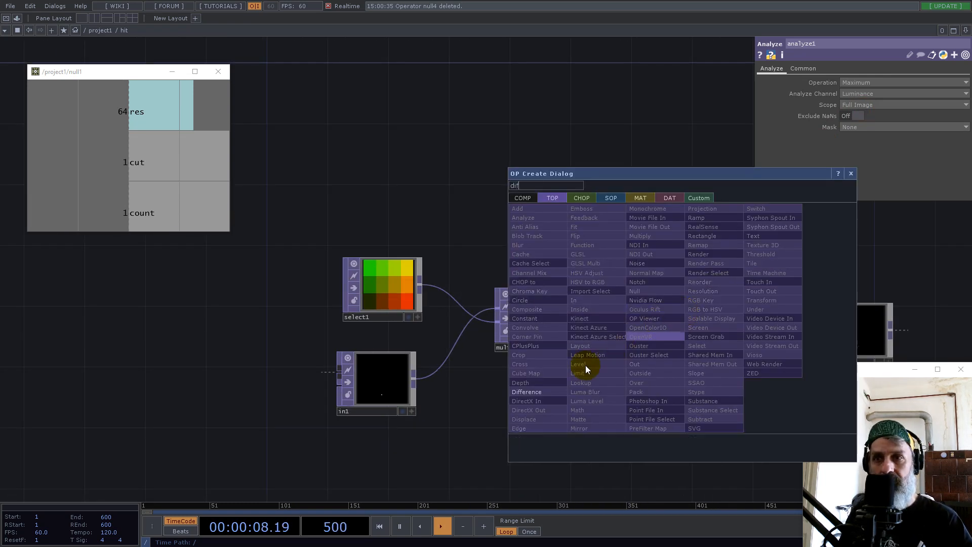
{"action": "left_click", "coordinate": [541, 395]}
{"action": "left_click", "coordinate": [753, 259]}
{"action": "left_click_drag", "start_coordinate": [421, 288], "coordinate": [743, 269]}
{"action": "left_click_drag", "start_coordinate": [694, 291], "coordinate": [439, 309]}
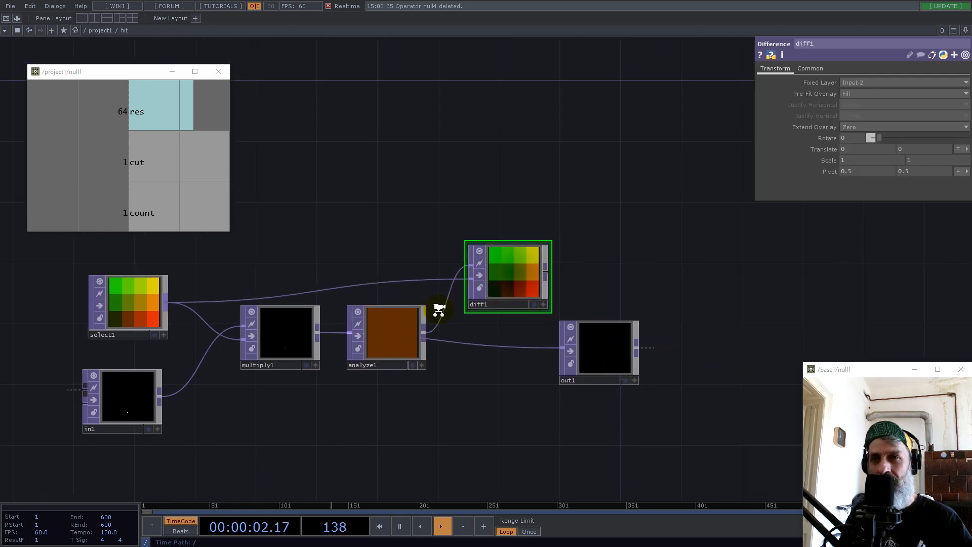
Examine diff1's cell edges up close and check the resolution information of select1 and analyze1
{"action": "scroll", "coordinate": [439, 309], "scroll_direction": "up", "scroll_amount": 4}
{"action": "left_click_drag", "start_coordinate": [727, 360], "coordinate": [619, 350]}
{"action": "scroll", "coordinate": [619, 351], "scroll_direction": "down", "scroll_amount": 2}
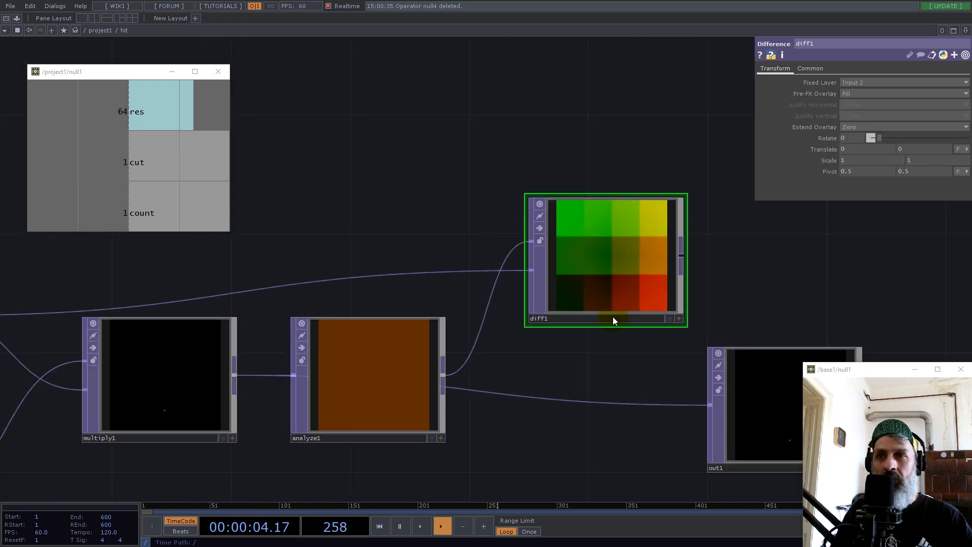
{"action": "scroll", "coordinate": [623, 288], "scroll_direction": "up", "scroll_amount": 5}
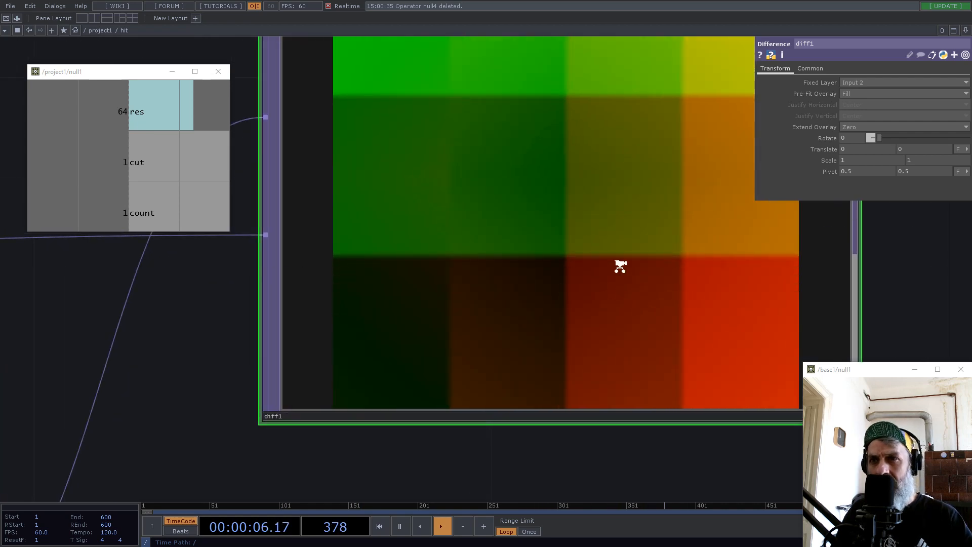
{"action": "scroll", "coordinate": [621, 266], "scroll_direction": "down", "scroll_amount": 6}
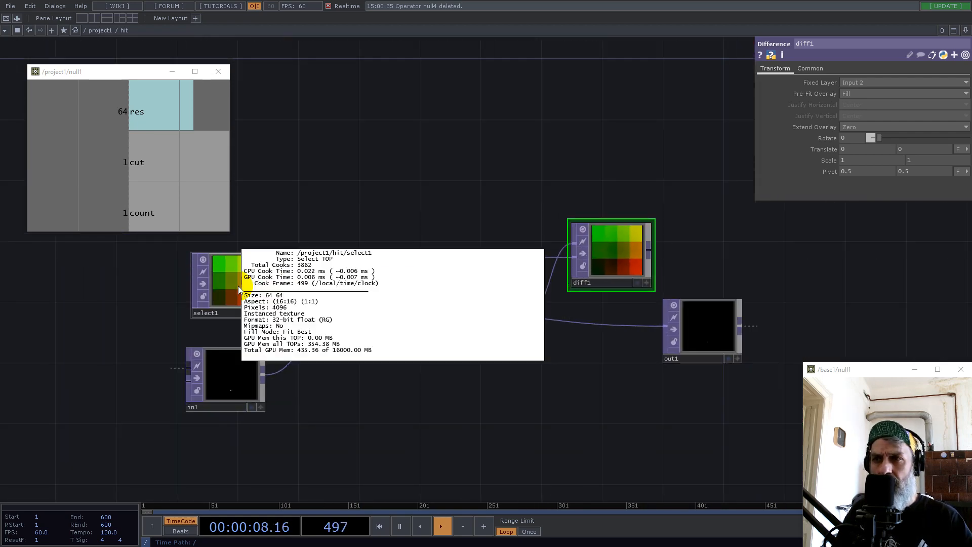
{"action": "left_click", "coordinate": [439, 167]}
{"action": "middle_click", "coordinate": [497, 321]}
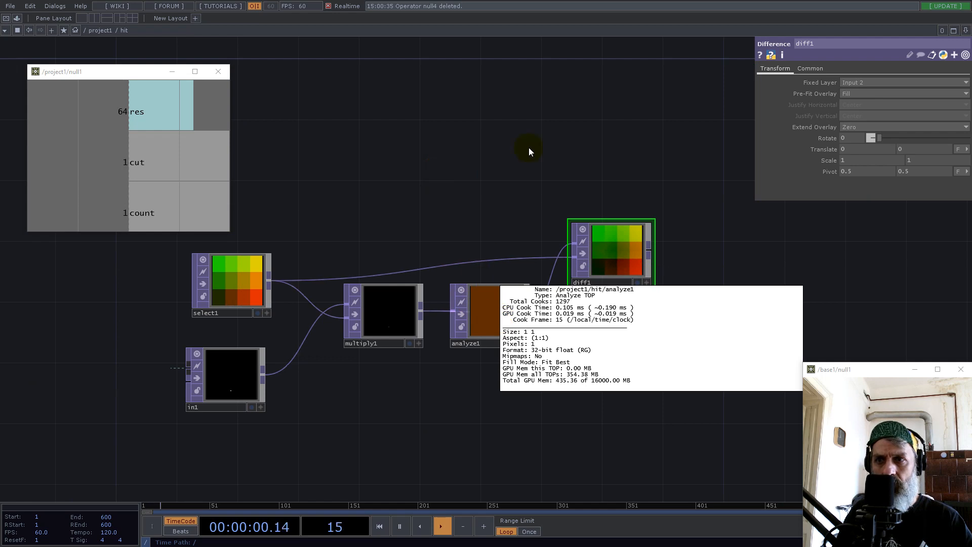
Set diff1's Input Smoothness and Viewer Smoothness to Nearest Pixel
{"action": "left_click", "coordinate": [811, 68]}
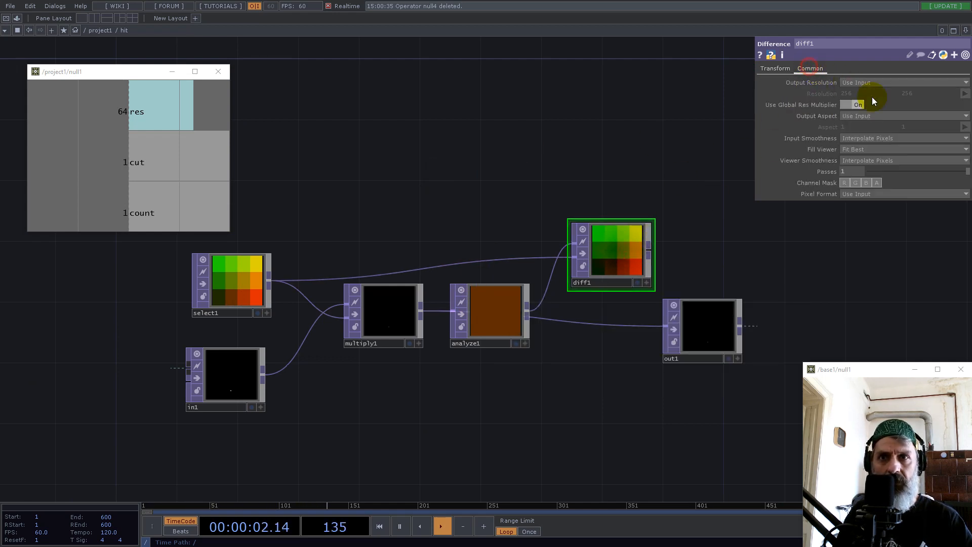
{"action": "left_click", "coordinate": [865, 138]}
{"action": "left_click", "coordinate": [858, 147]}
{"action": "left_click", "coordinate": [861, 161]}
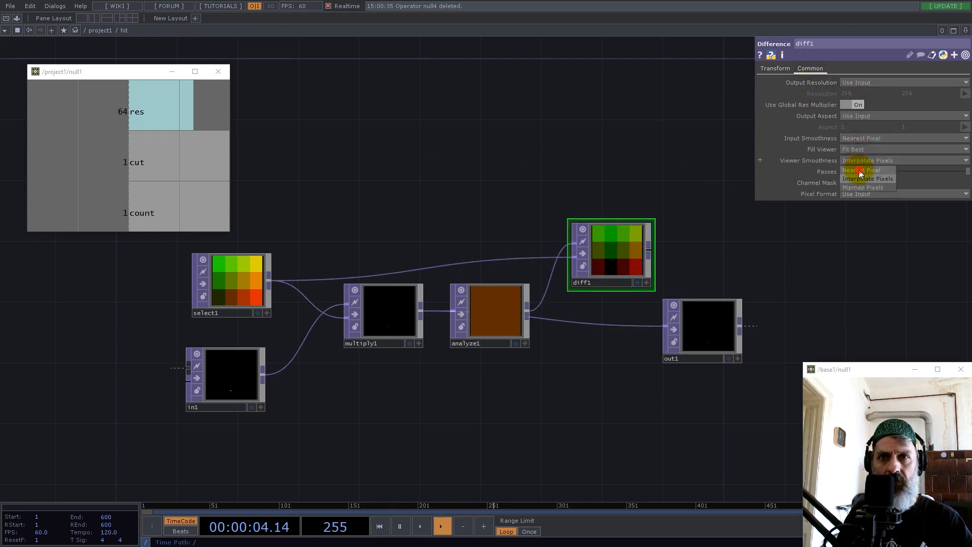
{"action": "left_click", "coordinate": [861, 170]}
{"action": "scroll", "coordinate": [531, 302], "scroll_direction": "up", "scroll_amount": 6}
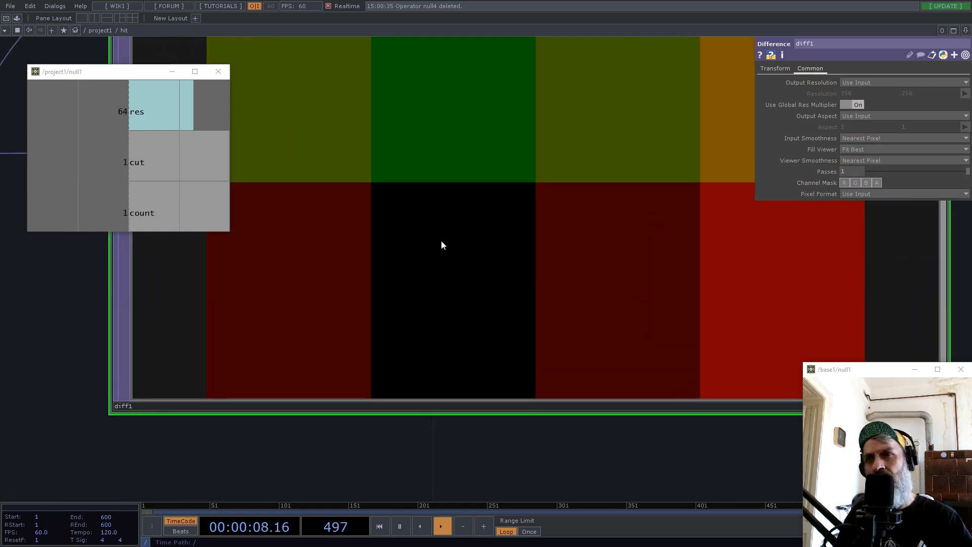
{"action": "scroll", "coordinate": [415, 263], "scroll_direction": "down", "scroll_amount": 10}
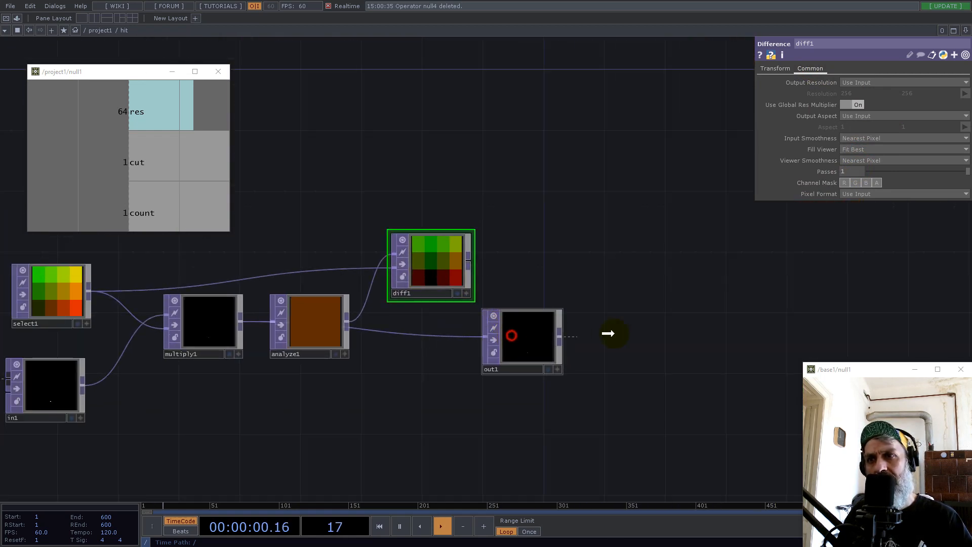
Move out1 away to make room and add a Monochrome TOP after diff1 with Pixel Format 32-bit float (Mono)
{"action": "left_click_drag", "start_coordinate": [609, 333], "coordinate": [791, 337]}
{"action": "right_click", "coordinate": [469, 263]}
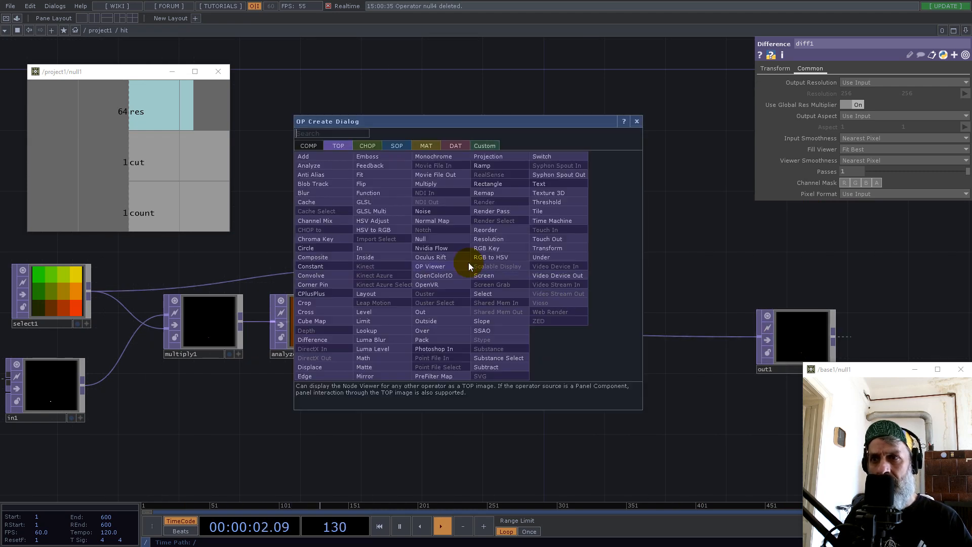
{"action": "type", "text": "mon"}
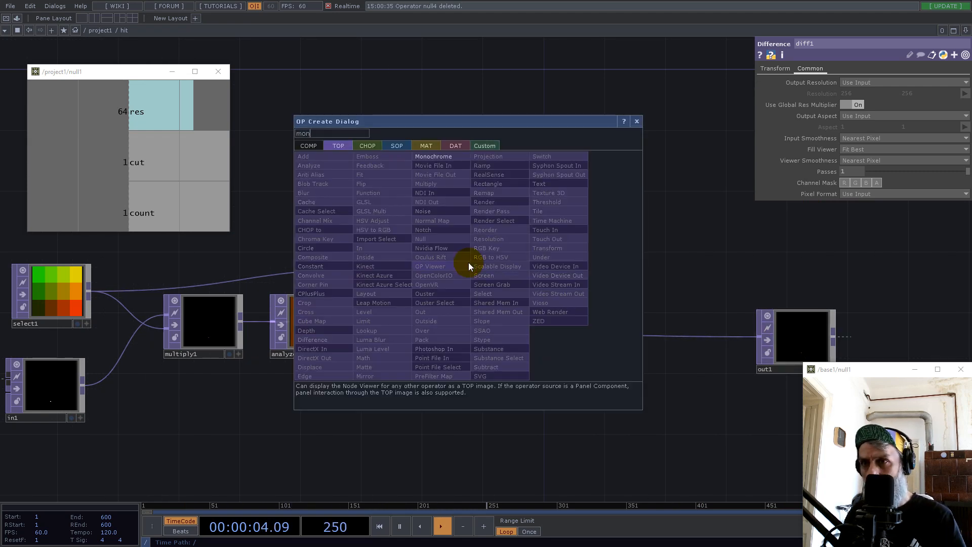
{"action": "left_click", "coordinate": [424, 156]}
{"action": "left_click", "coordinate": [551, 264]}
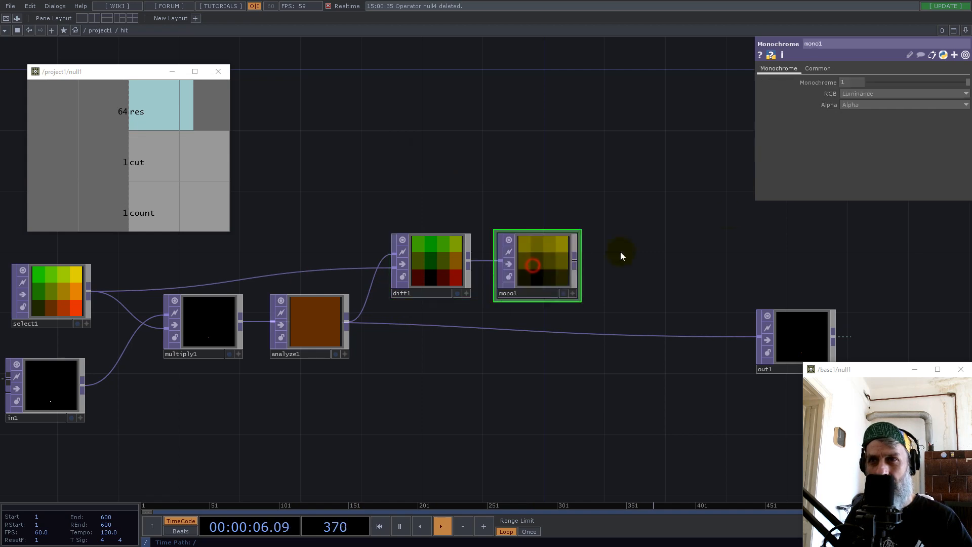
{"action": "left_click", "coordinate": [881, 194]}
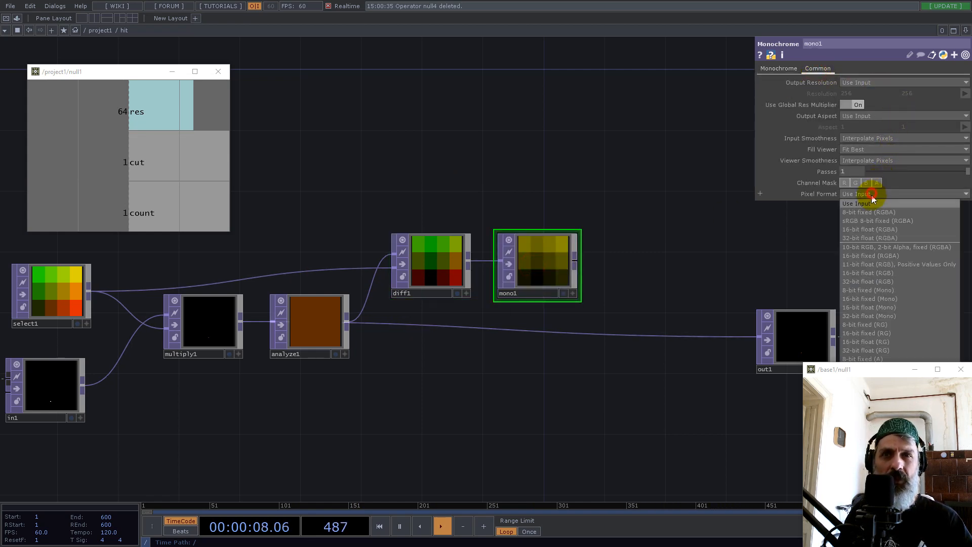
{"action": "left_click", "coordinate": [885, 317]}
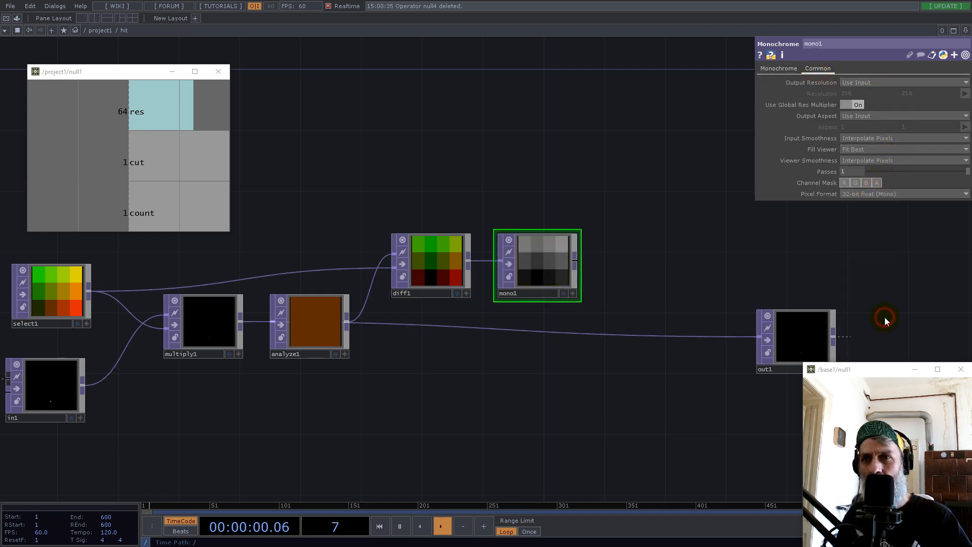
Add a Math TOP after mono1 and set its Integer option to Ceiling
{"action": "right_click", "coordinate": [576, 261]}
{"action": "type", "text": "math"}
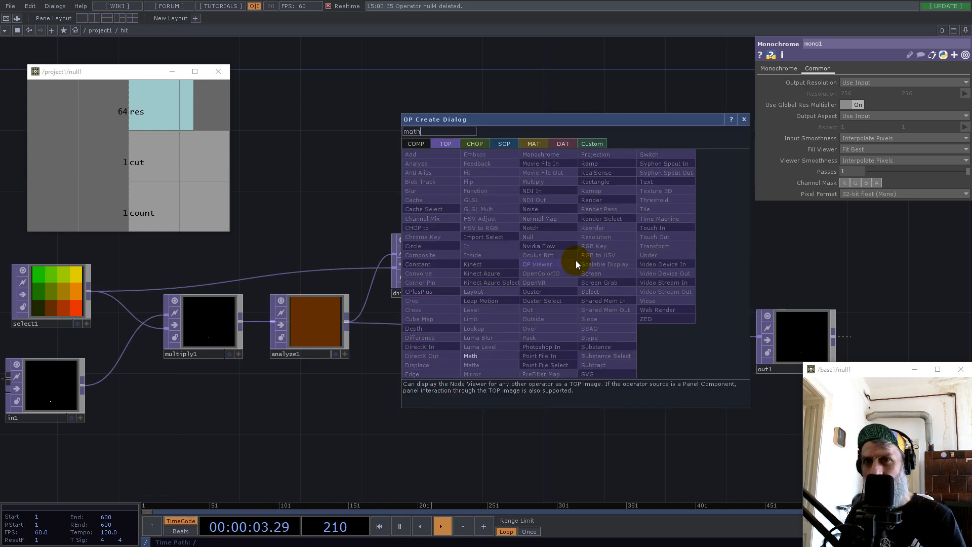
{"action": "left_click", "coordinate": [490, 354]}
{"action": "left_click", "coordinate": [649, 276]}
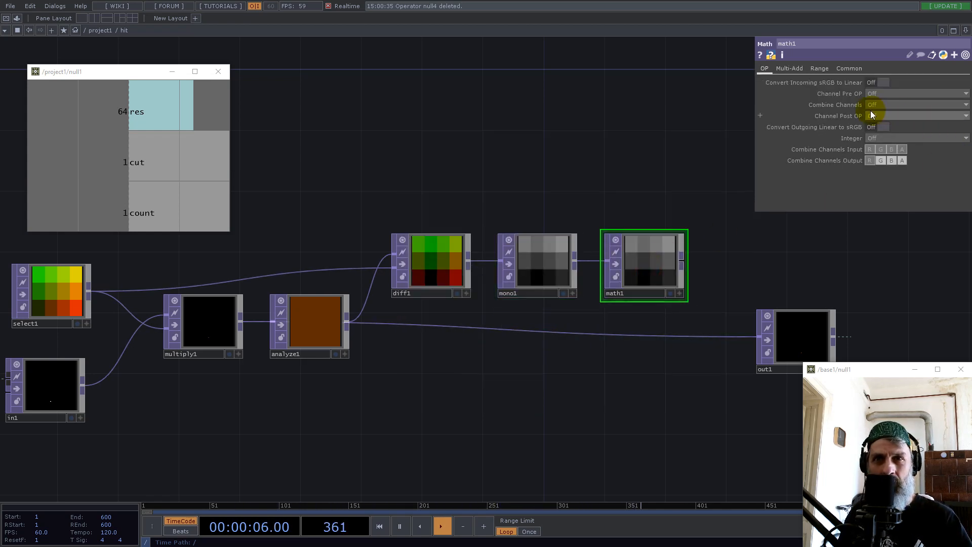
{"action": "left_click", "coordinate": [885, 138]}
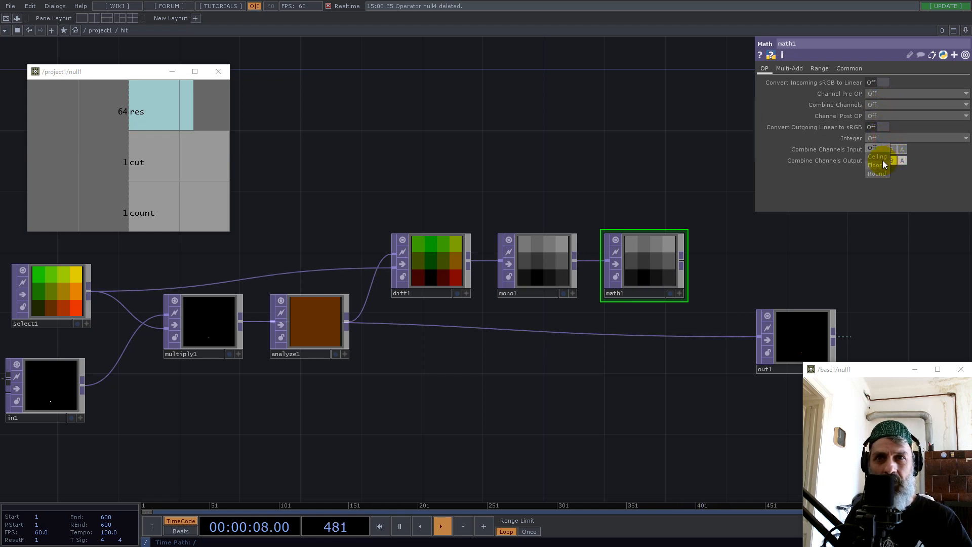
{"action": "left_click", "coordinate": [880, 158]}
Move out1 farther away and add a Level TOP after math1 with Invert set to 1
{"action": "left_click_drag", "start_coordinate": [775, 294], "coordinate": [534, 279]}
{"action": "left_click_drag", "start_coordinate": [556, 327], "coordinate": [808, 344]}
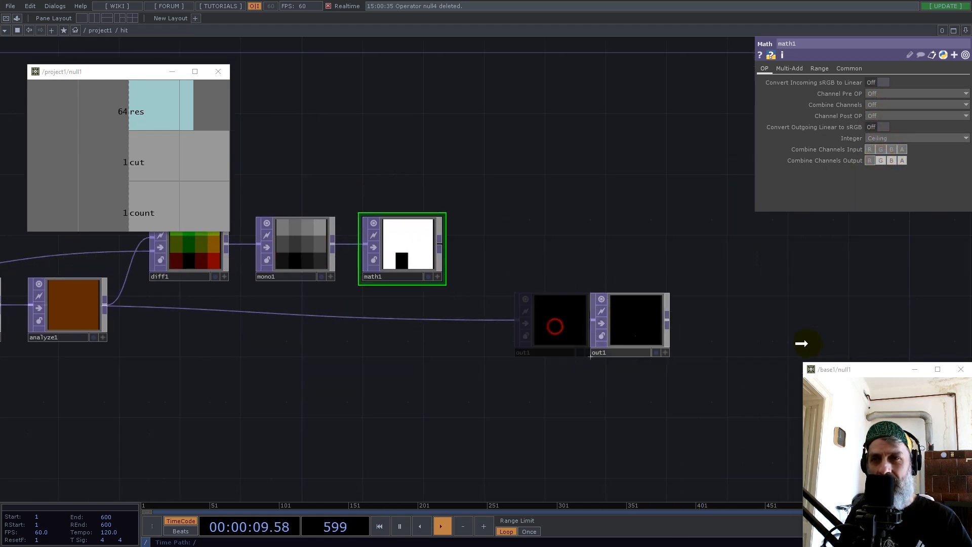
{"action": "right_click", "coordinate": [442, 245]}
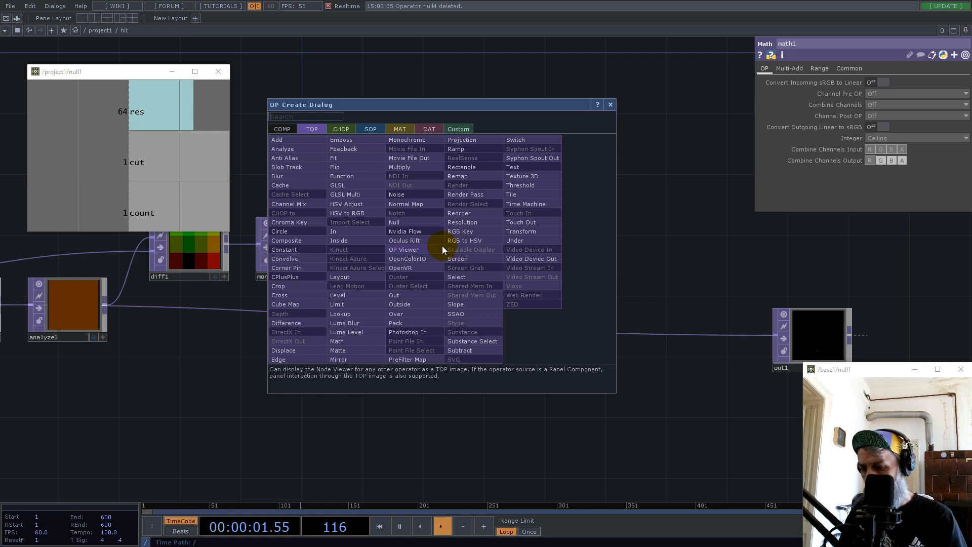
{"action": "type", "text": "lev"}
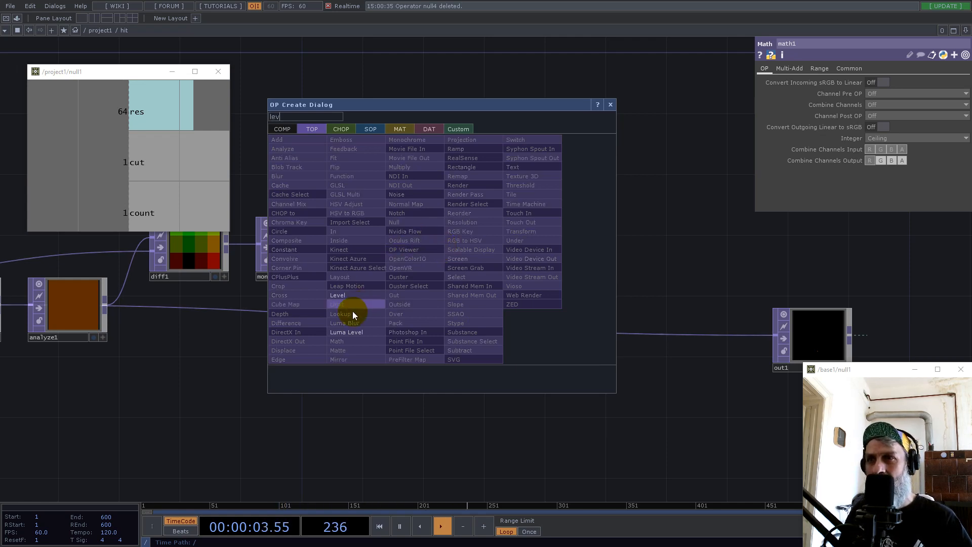
{"action": "left_click", "coordinate": [340, 295]}
{"action": "left_click", "coordinate": [506, 251]}
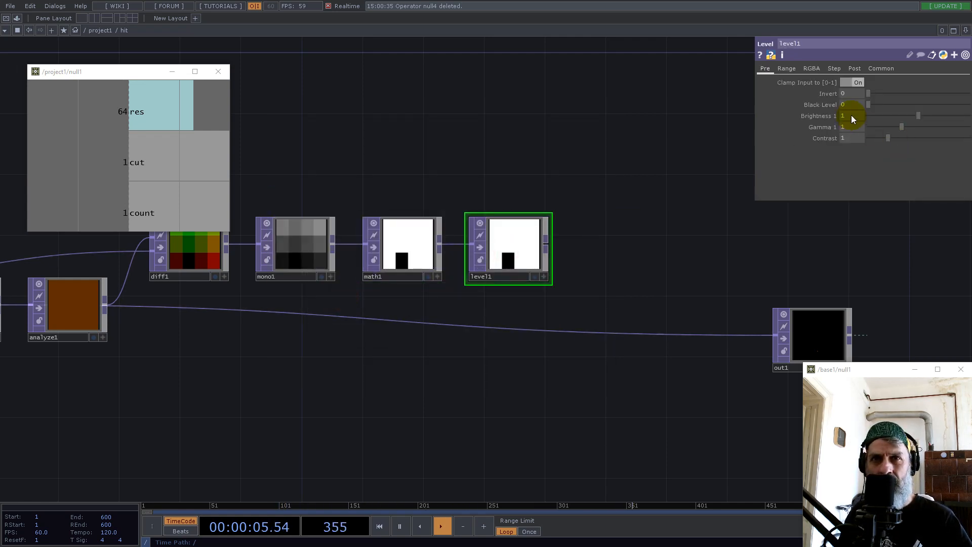
{"action": "left_click_drag", "start_coordinate": [869, 94], "coordinate": [969, 95]}
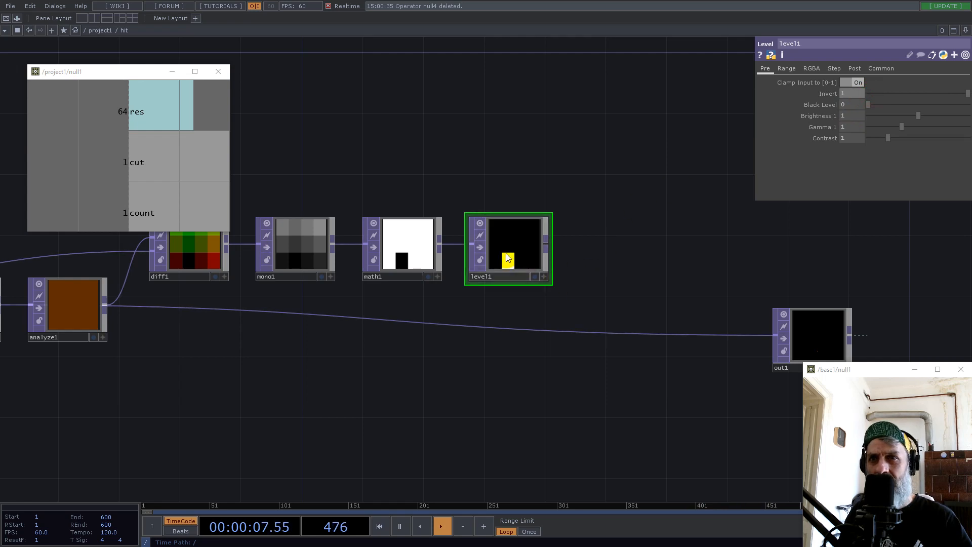
Connect level1's output to out1 and move select1 up, clear of the multiply1 branch
{"action": "left_click_drag", "start_coordinate": [545, 247], "coordinate": [777, 311]}
{"action": "scroll", "coordinate": [699, 357], "scroll_direction": "down", "scroll_amount": 5}
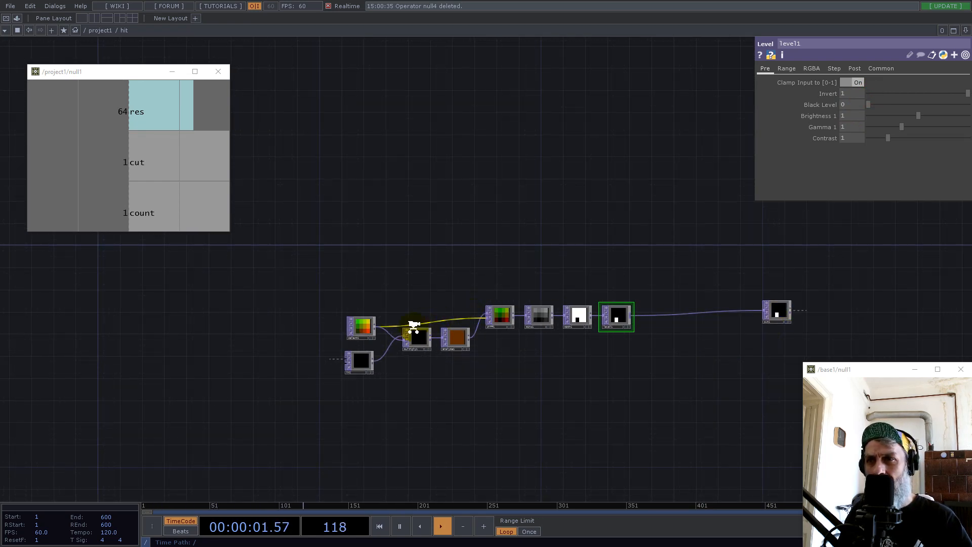
{"action": "scroll", "coordinate": [411, 326], "scroll_direction": "up", "scroll_amount": 5}
{"action": "left_click_drag", "start_coordinate": [273, 327], "coordinate": [258, 266]}
{"action": "left_click_drag", "start_coordinate": [643, 193], "coordinate": [177, 252]}
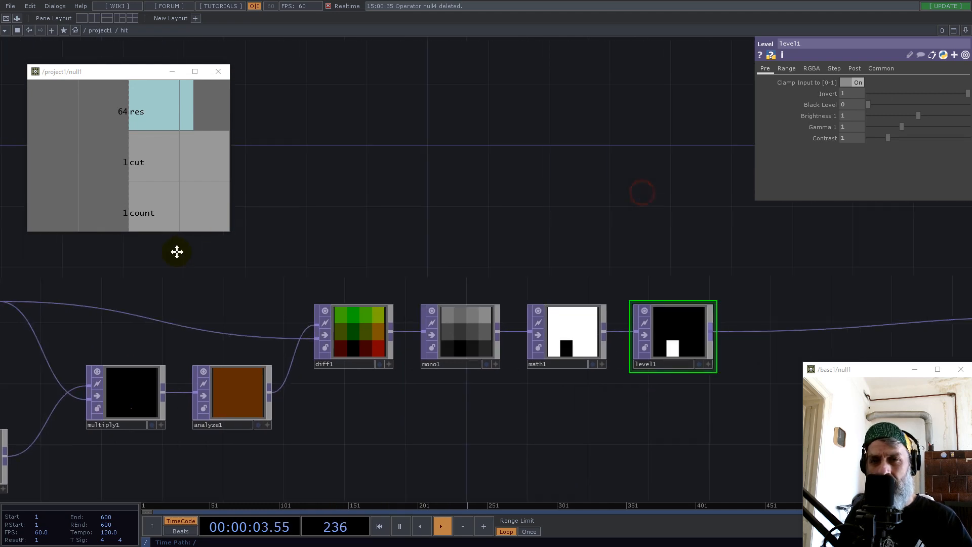
{"action": "scroll", "coordinate": [547, 392], "scroll_direction": "up", "scroll_amount": 8}
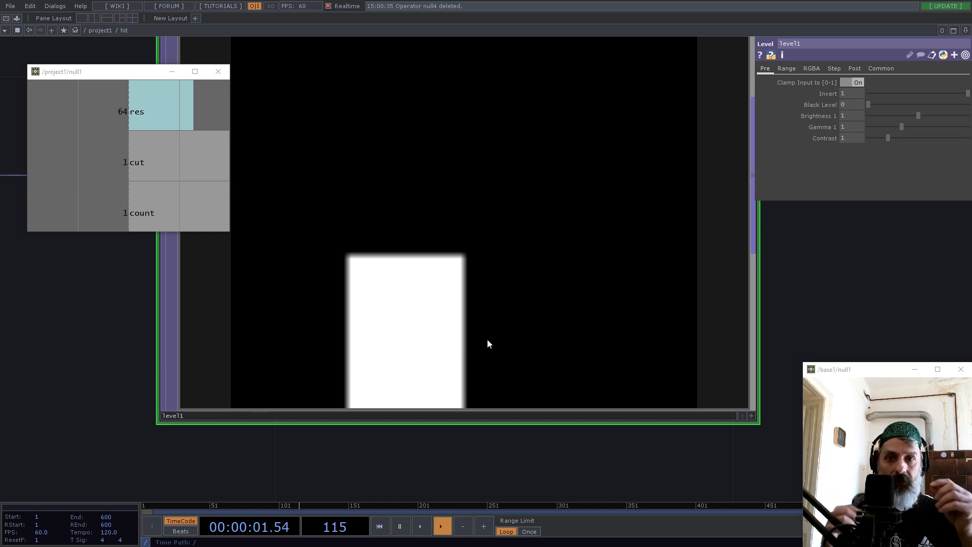
Split the network editor side by side and enter the uv component in one pane, keeping hit in the other
{"action": "scroll", "coordinate": [546, 325], "scroll_direction": "down", "scroll_amount": 5}
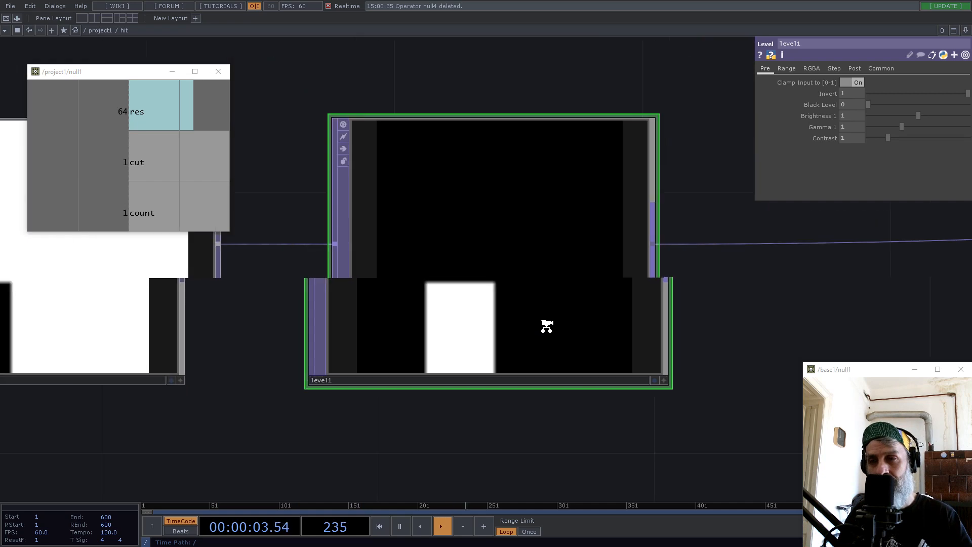
{"action": "scroll", "coordinate": [546, 324], "scroll_direction": "down", "scroll_amount": 5}
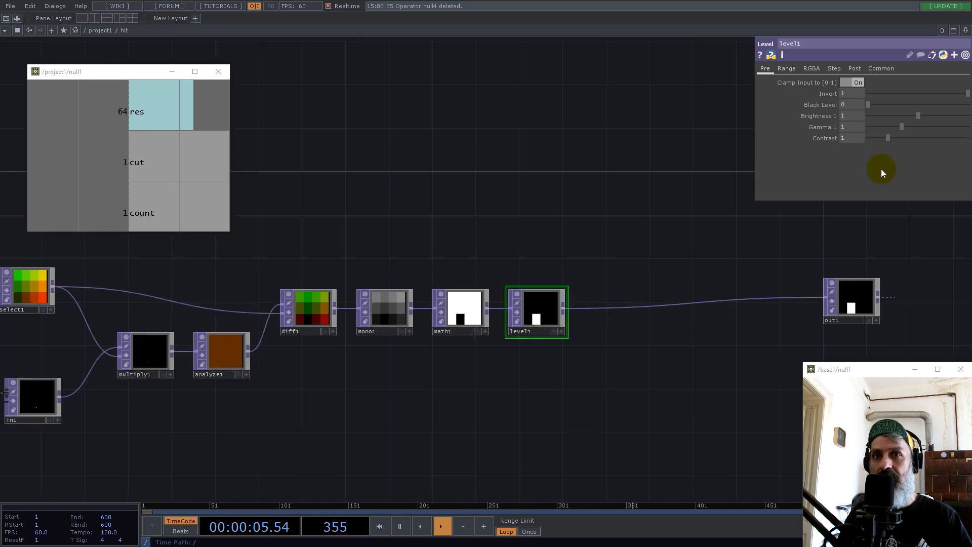
{"action": "left_click", "coordinate": [966, 30]}
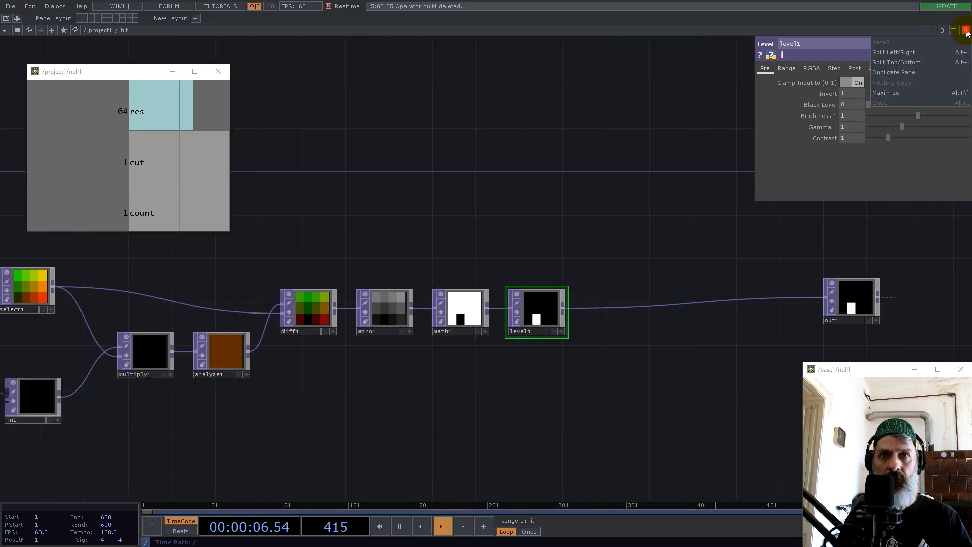
{"action": "left_click", "coordinate": [898, 57]}
{"action": "scroll", "coordinate": [316, 324], "scroll_direction": "down", "scroll_amount": 5}
{"action": "scroll", "coordinate": [306, 347], "scroll_direction": "up", "scroll_amount": 4}
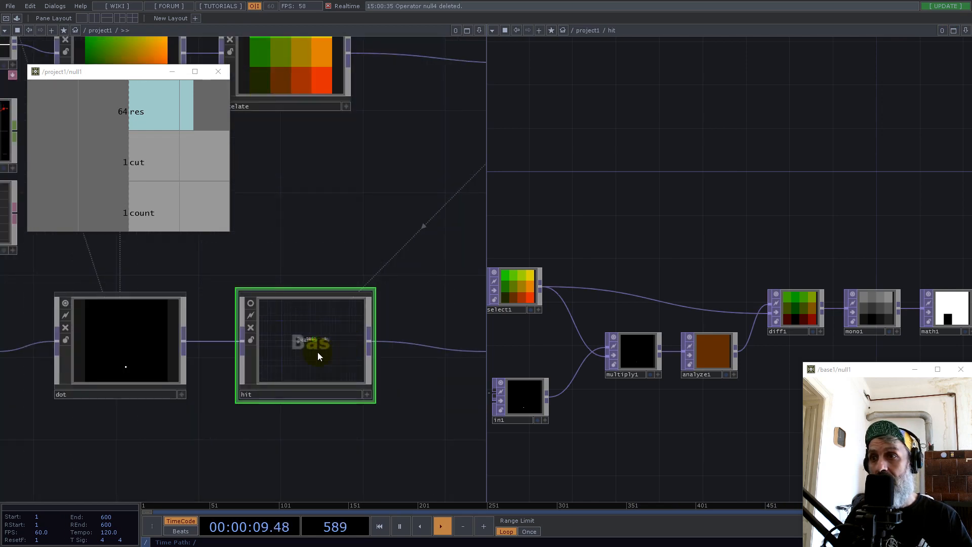
{"action": "key", "text": "p"}
{"action": "scroll", "coordinate": [303, 359], "scroll_direction": "down", "scroll_amount": 5}
{"action": "scroll", "coordinate": [244, 281], "scroll_direction": "up", "scroll_amount": 8}
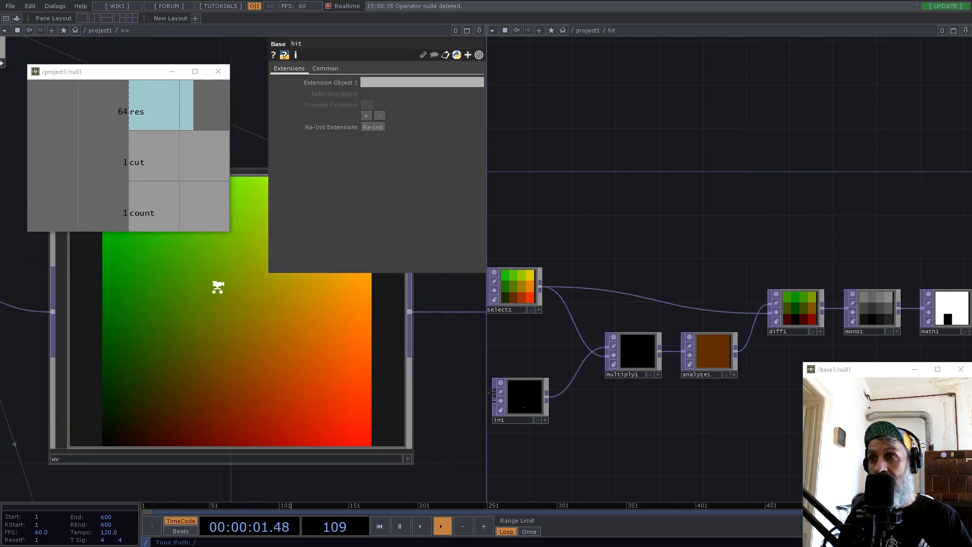
{"action": "scroll", "coordinate": [218, 288], "scroll_direction": "up", "scroll_amount": 3}
{"action": "scroll", "coordinate": [247, 263], "scroll_direction": "up", "scroll_amount": 5}
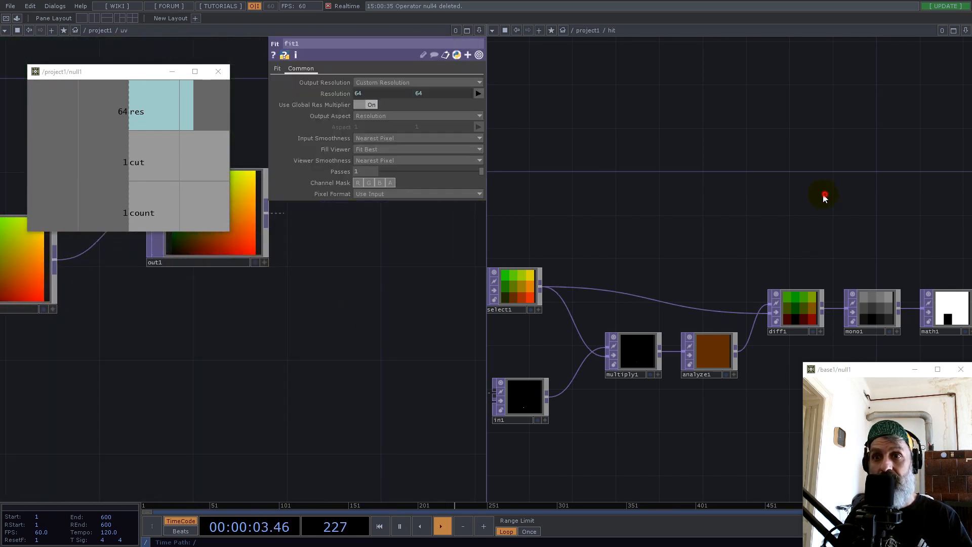
Add a Select TOP above mono1 in hit and reference /project1/uv/out1 in it
{"action": "left_click_drag", "start_coordinate": [825, 195], "coordinate": [646, 245]}
{"action": "left_click_drag", "start_coordinate": [238, 244], "coordinate": [295, 217]}
{"action": "key", "text": "Tab"}
{"action": "type", "text": "s"}
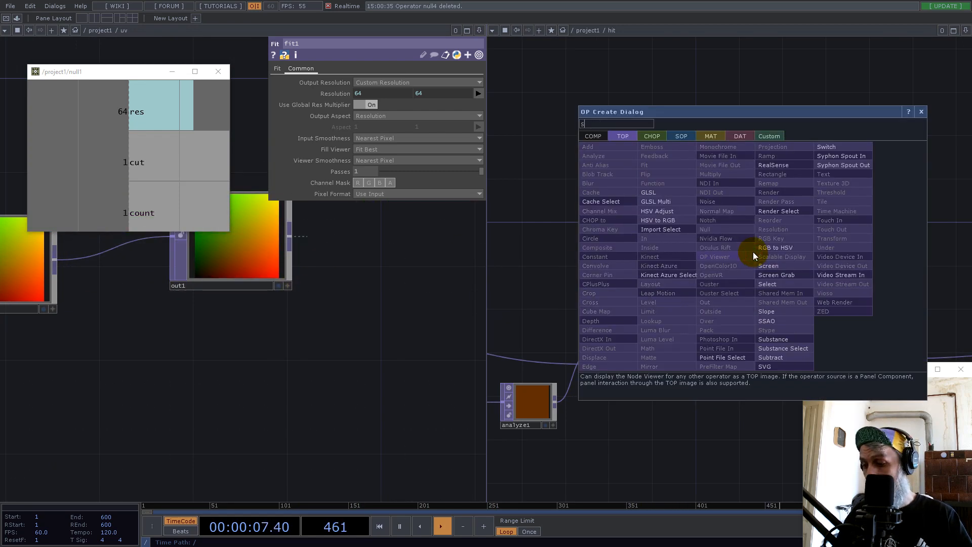
{"action": "left_click", "coordinate": [783, 282]}
{"action": "left_click", "coordinate": [709, 276]}
{"action": "left_click_drag", "start_coordinate": [297, 239], "coordinate": [886, 86]}
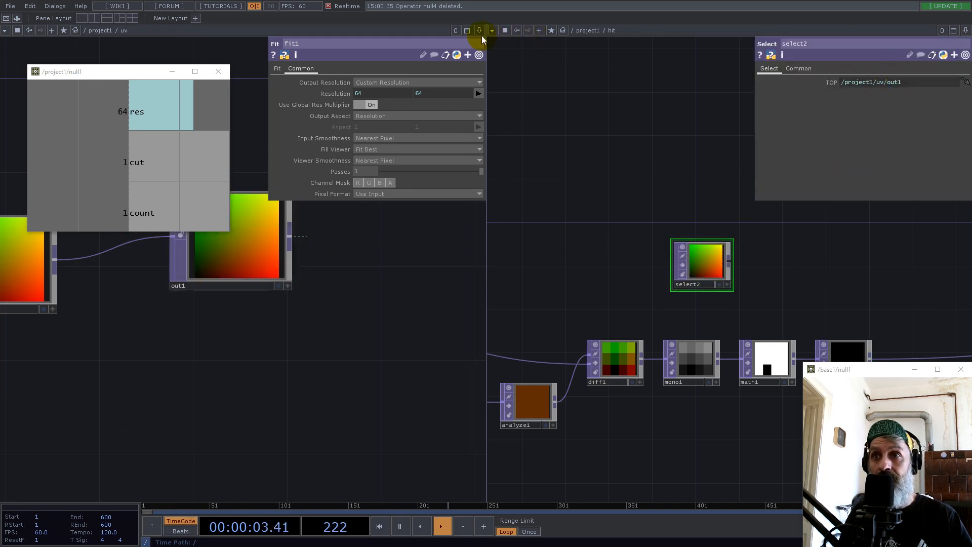
Close the pane showing uv and move select2 to just above level1
{"action": "left_click", "coordinate": [479, 32]}
{"action": "left_click", "coordinate": [454, 101]}
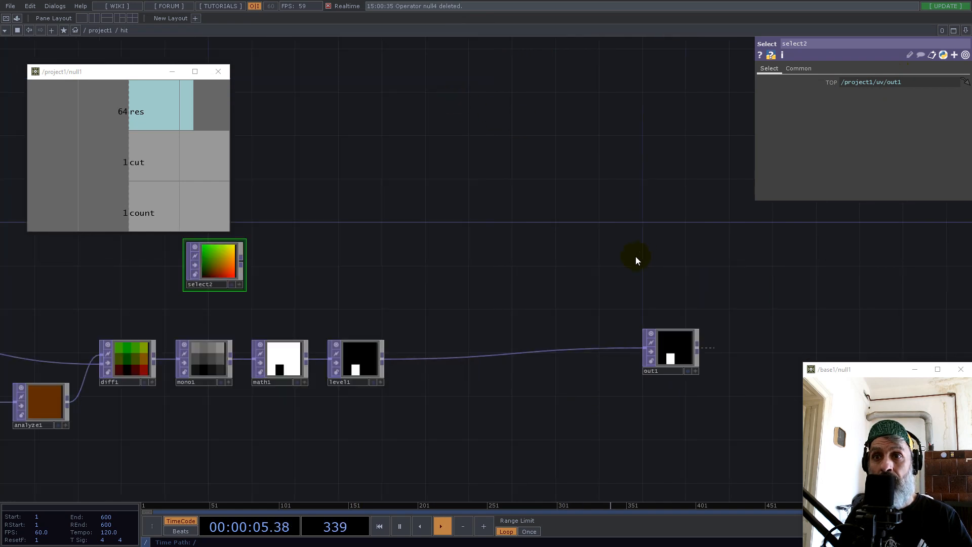
{"action": "left_click_drag", "start_coordinate": [218, 263], "coordinate": [370, 296]}
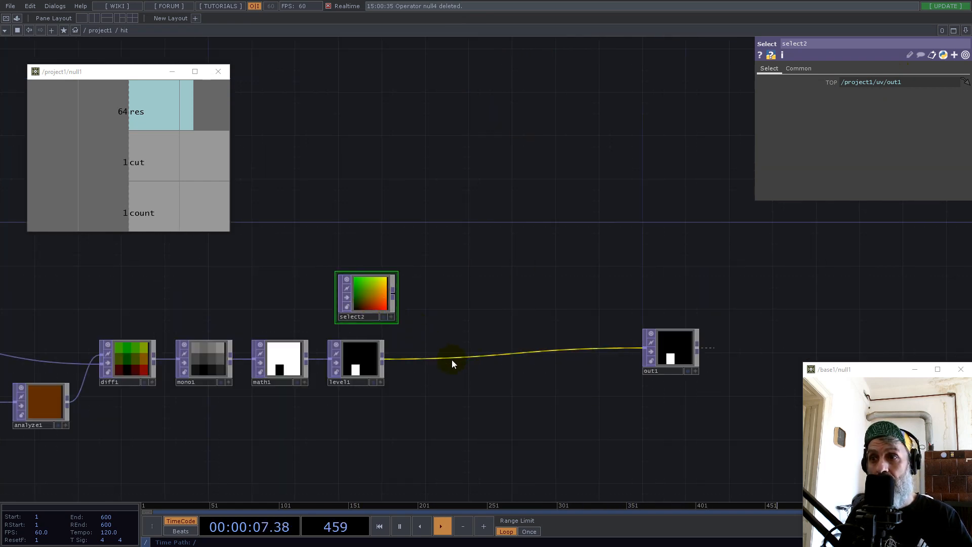
Insert a Multiply TOP between level1 and out1 and connect select2 as its second input
{"action": "right_click", "coordinate": [455, 360]}
{"action": "left_click", "coordinate": [468, 345]}
{"action": "type", "text": "m"}
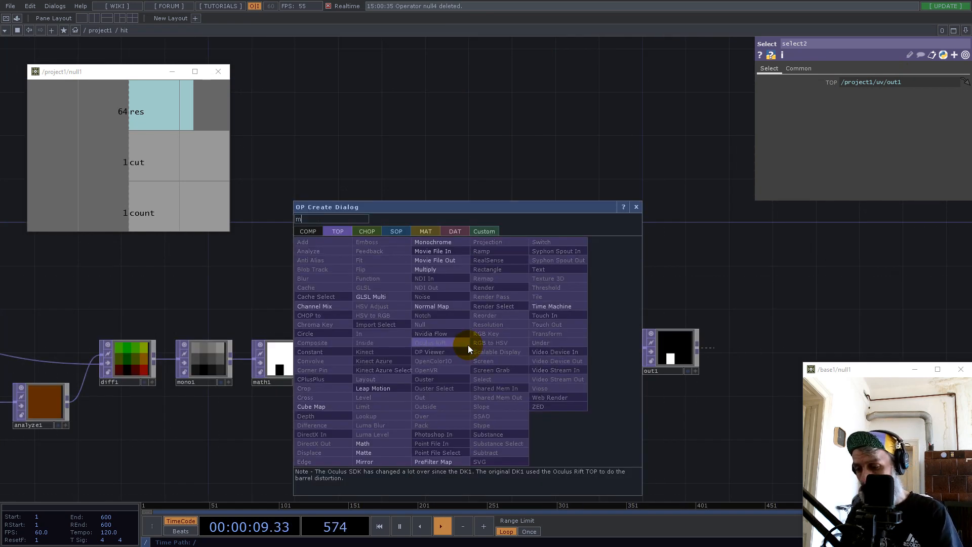
{"action": "left_click", "coordinate": [433, 270]}
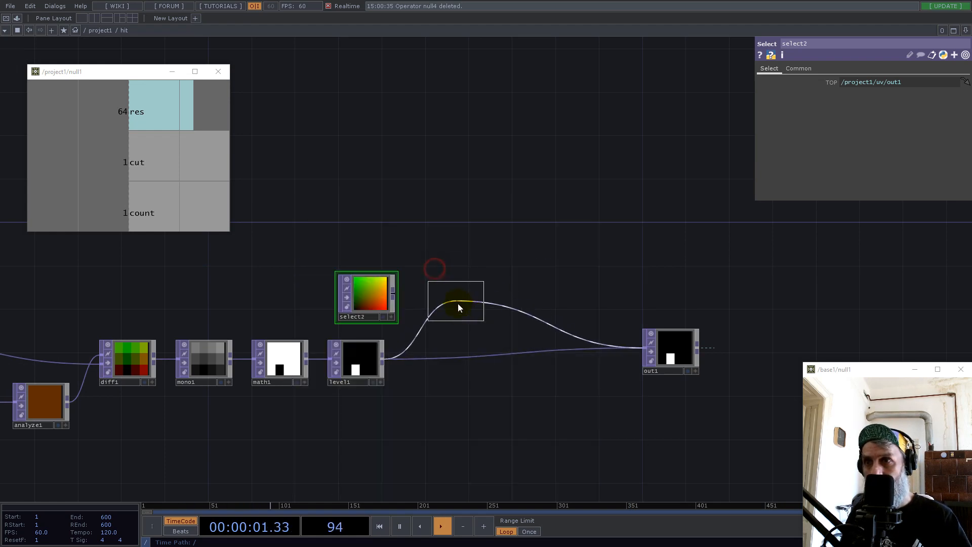
{"action": "left_click", "coordinate": [460, 309]}
{"action": "left_click_drag", "start_coordinate": [394, 295], "coordinate": [438, 309]}
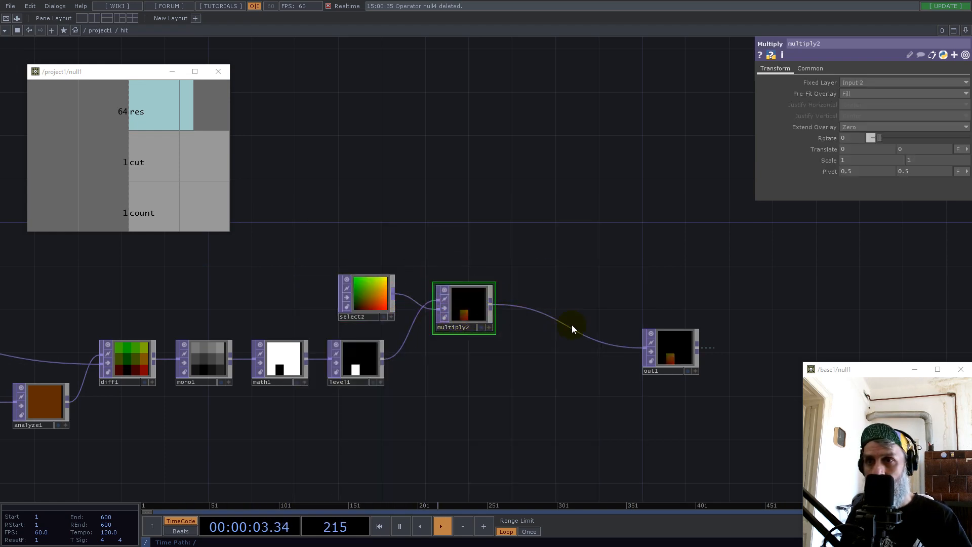
Select the processing nodes from multiply1 through multiply2 and set their Input Smoothness and Viewer Smoothness to Nearest Pixel
{"action": "scroll", "coordinate": [602, 428], "scroll_direction": "down", "scroll_amount": 3}
{"action": "right_click_drag", "start_coordinate": [601, 456], "coordinate": [249, 330]}
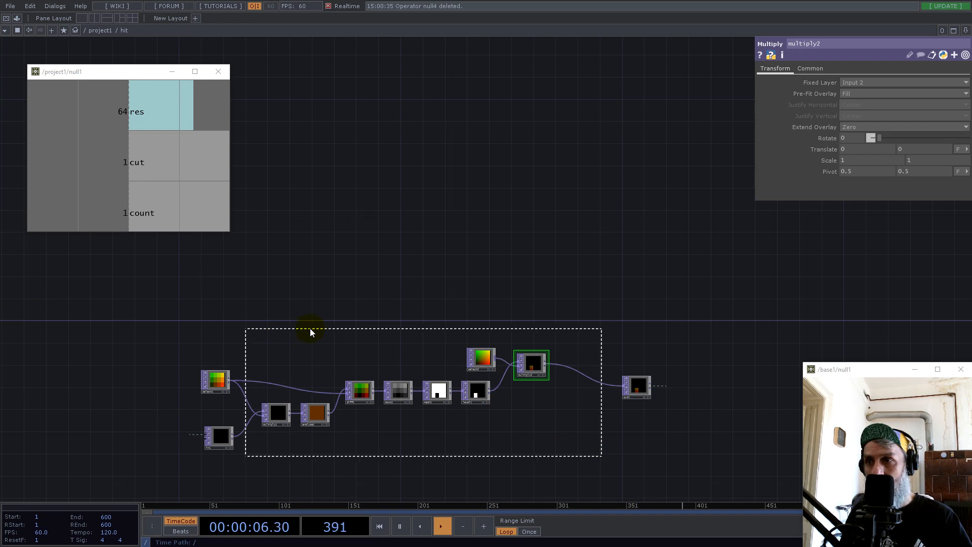
{"action": "left_click", "coordinate": [810, 69]}
{"action": "left_click", "coordinate": [867, 135]}
{"action": "left_click", "coordinate": [864, 151]}
{"action": "left_click", "coordinate": [865, 160]}
{"action": "left_click", "coordinate": [862, 169]}
Go back up to project1, show the hit component's output in its viewer and inspect the masked UV cell
{"action": "key", "text": "u"}
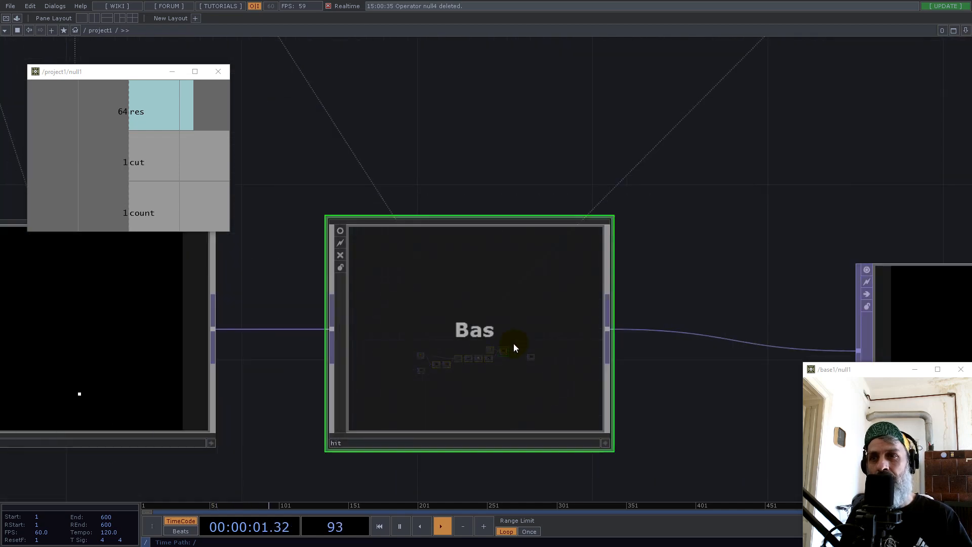
{"action": "left_click", "coordinate": [435, 293]}
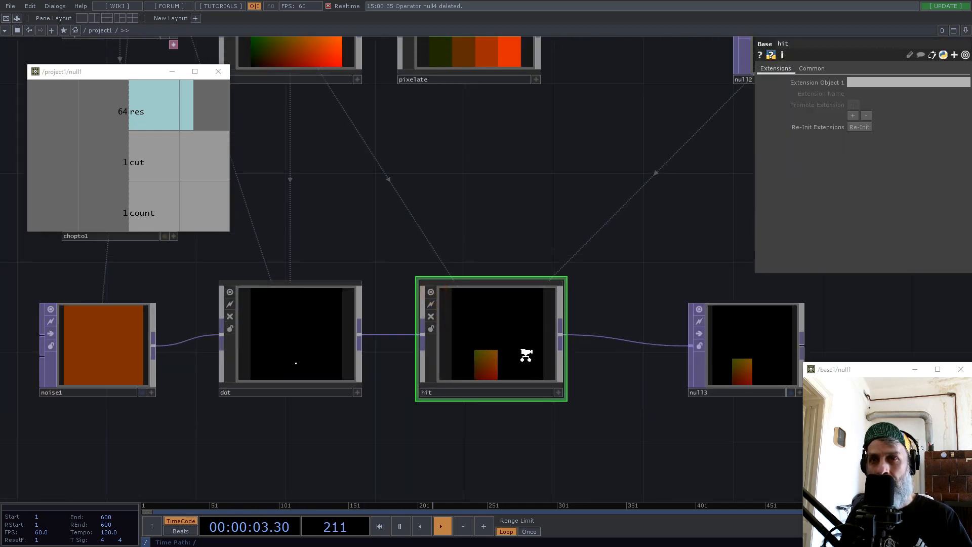
{"action": "scroll", "coordinate": [527, 355], "scroll_direction": "down", "scroll_amount": 5}
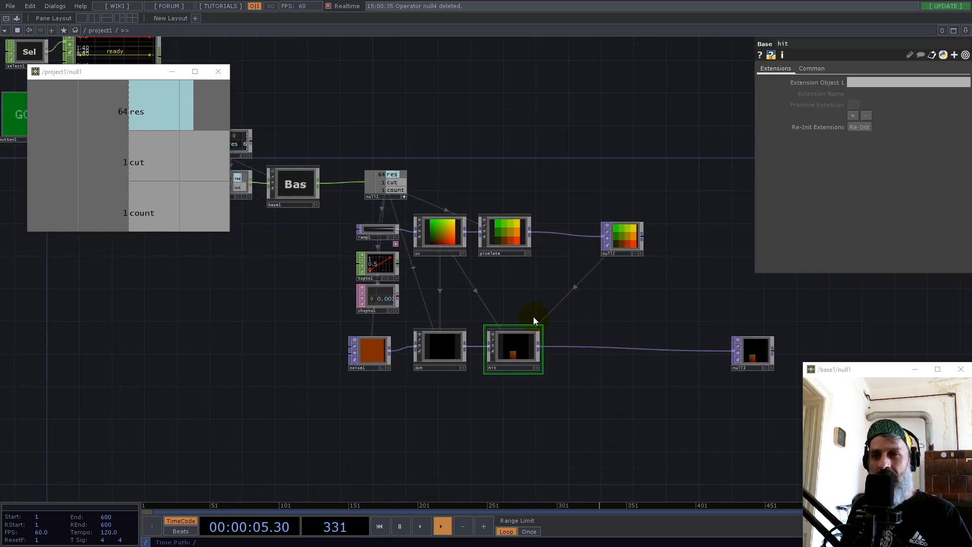
{"action": "scroll", "coordinate": [533, 318], "scroll_direction": "up", "scroll_amount": 5}
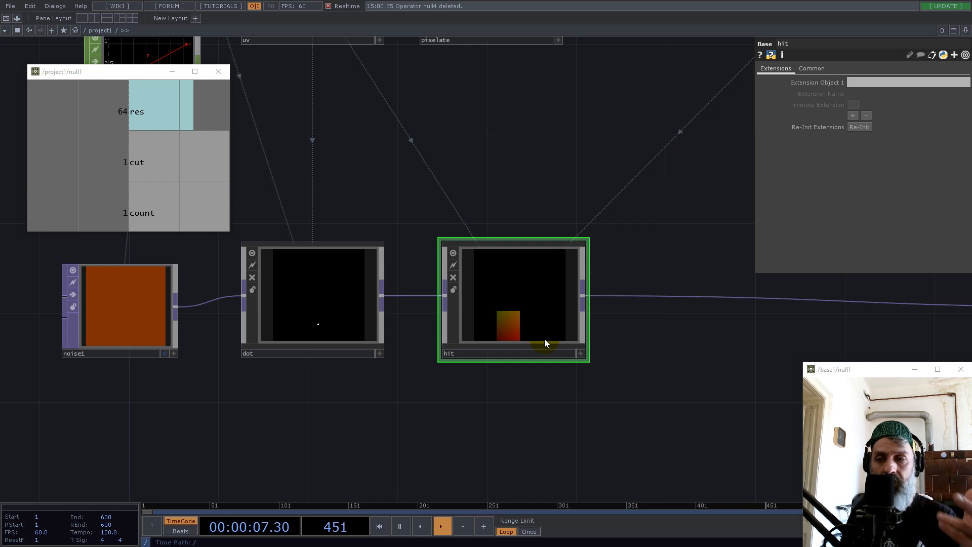
{"action": "scroll", "coordinate": [539, 329], "scroll_direction": "up", "scroll_amount": 2}
{"action": "scroll", "coordinate": [416, 366], "scroll_direction": "up", "scroll_amount": 3}
{"action": "scroll", "coordinate": [405, 362], "scroll_direction": "down", "scroll_amount": 2}
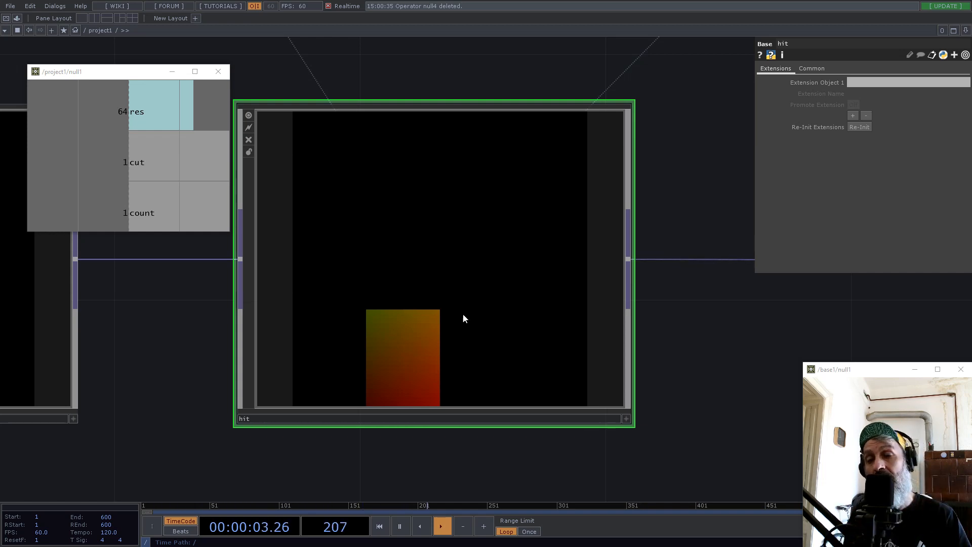
{"action": "scroll", "coordinate": [424, 354], "scroll_direction": "down", "scroll_amount": 5}
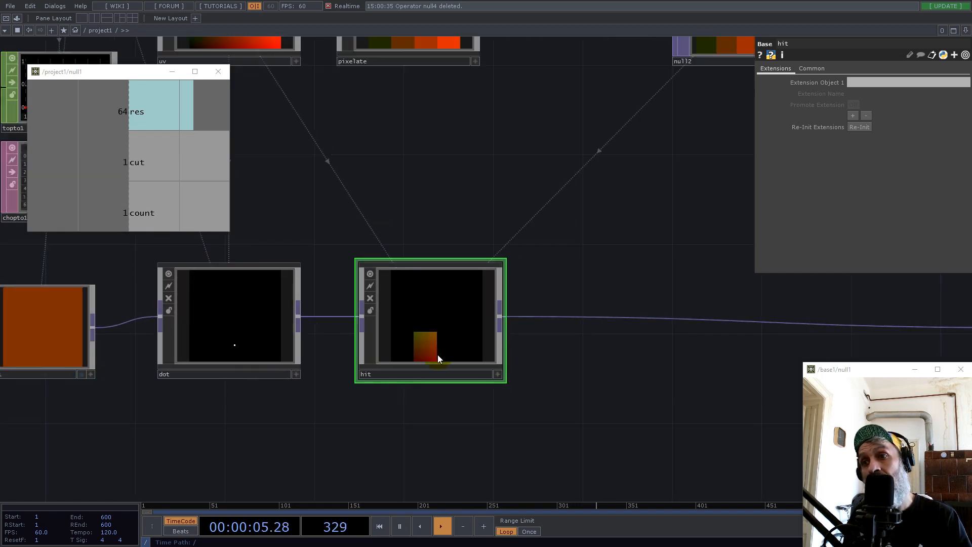
Add a Select TOP below the hit component in project1
{"action": "left_click_drag", "start_coordinate": [621, 382], "coordinate": [598, 308]}
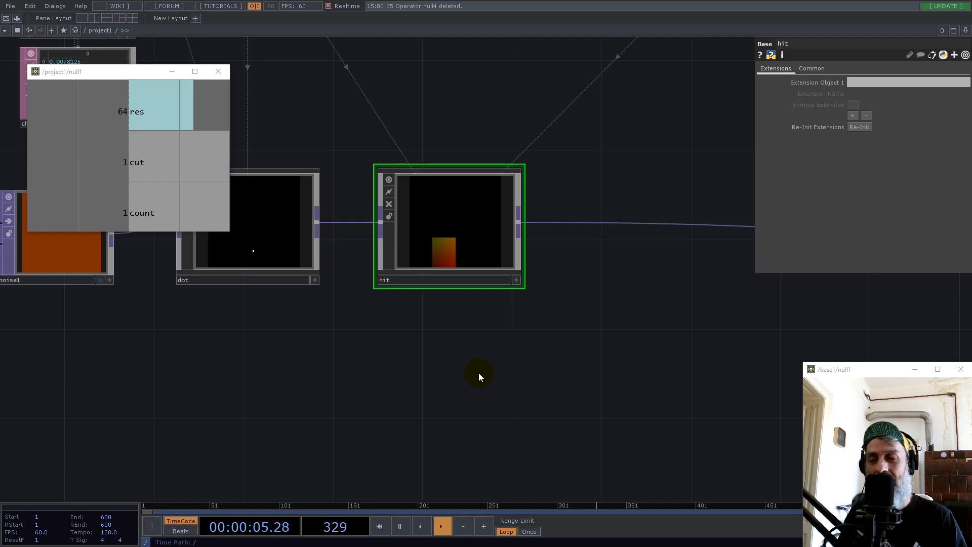
{"action": "scroll", "coordinate": [501, 397], "scroll_direction": "down", "scroll_amount": 3}
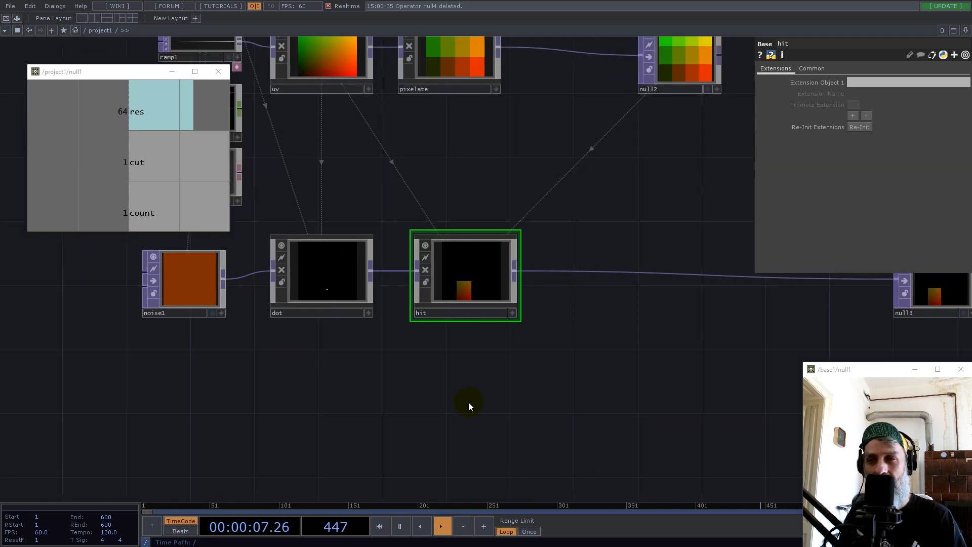
{"action": "key", "text": "Tab"}
{"action": "type", "text": "sel"}
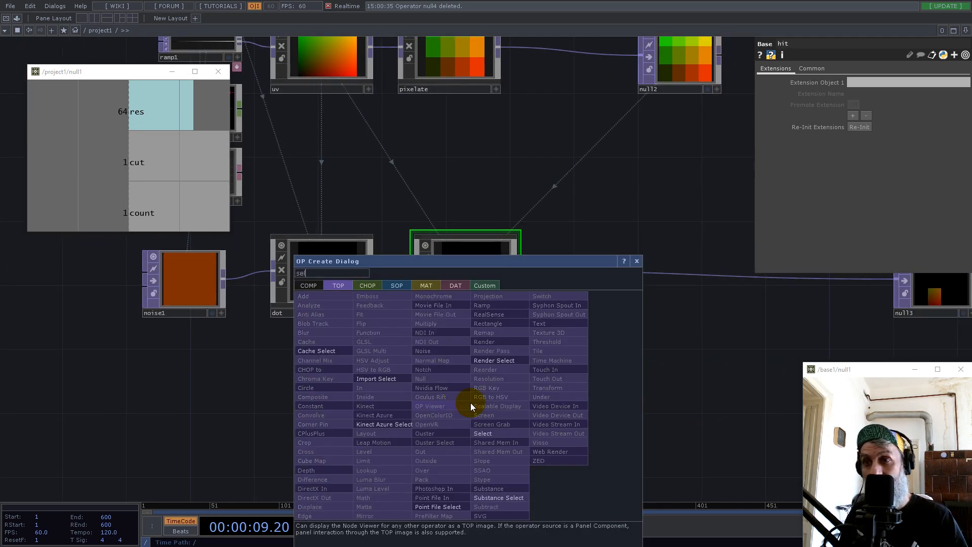
{"action": "left_click", "coordinate": [483, 434]}
{"action": "left_click", "coordinate": [469, 394]}
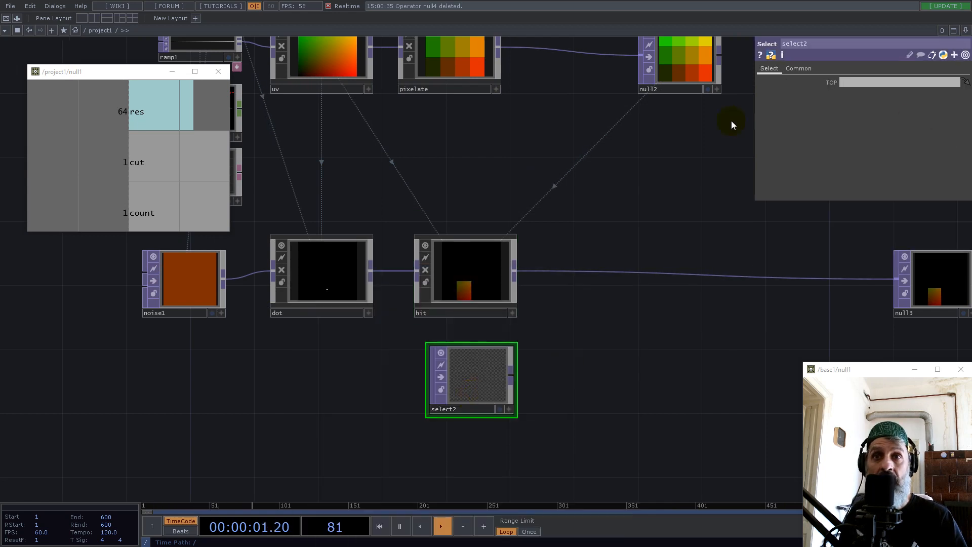
Split the network editor, enter hit in the second pane and set select2's TOP to hit/out1
{"action": "scroll", "coordinate": [481, 279], "scroll_direction": "up", "scroll_amount": 5}
{"action": "scroll", "coordinate": [442, 303], "scroll_direction": "down", "scroll_amount": 5}
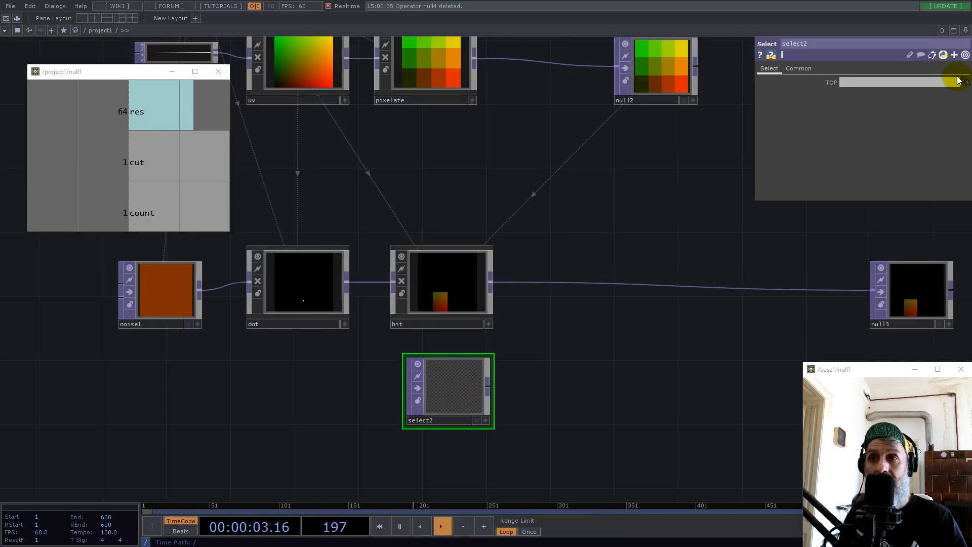
{"action": "left_click", "coordinate": [968, 32]}
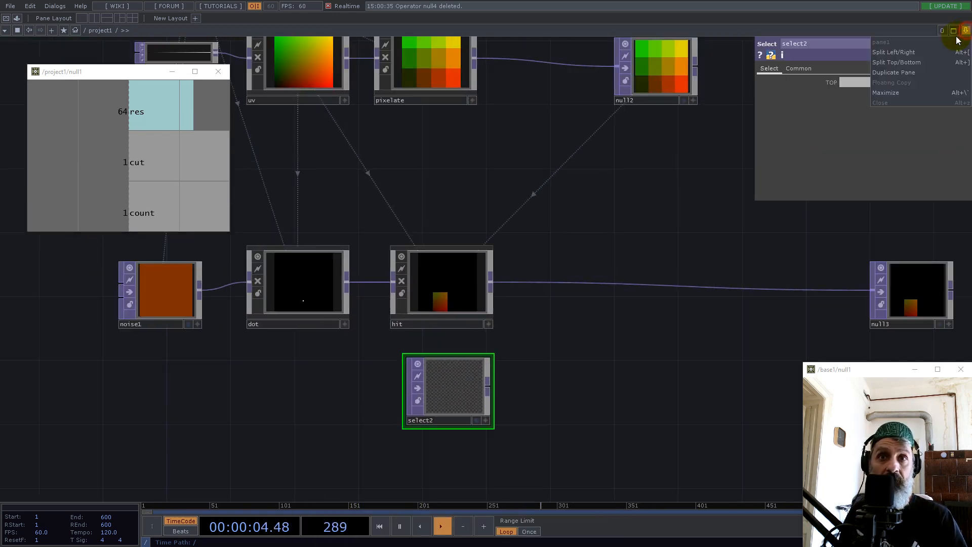
{"action": "left_click", "coordinate": [908, 52]}
{"action": "middle_click_drag", "start_coordinate": [693, 240], "coordinate": [734, 246]}
{"action": "left_click", "coordinate": [712, 251]}
{"action": "key", "text": "i"}
{"action": "left_click_drag", "start_coordinate": [776, 251], "coordinate": [601, 147]}
{"action": "left_click_drag", "start_coordinate": [834, 146], "coordinate": [534, 152]}
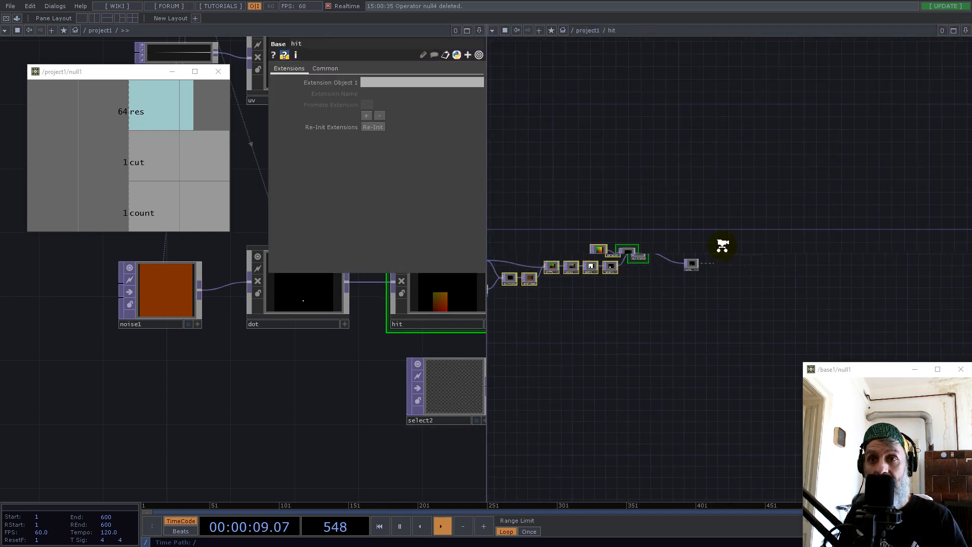
{"action": "scroll", "coordinate": [731, 244], "scroll_direction": "up", "scroll_amount": 5}
{"action": "left_click_drag", "start_coordinate": [594, 314], "coordinate": [385, 83]}
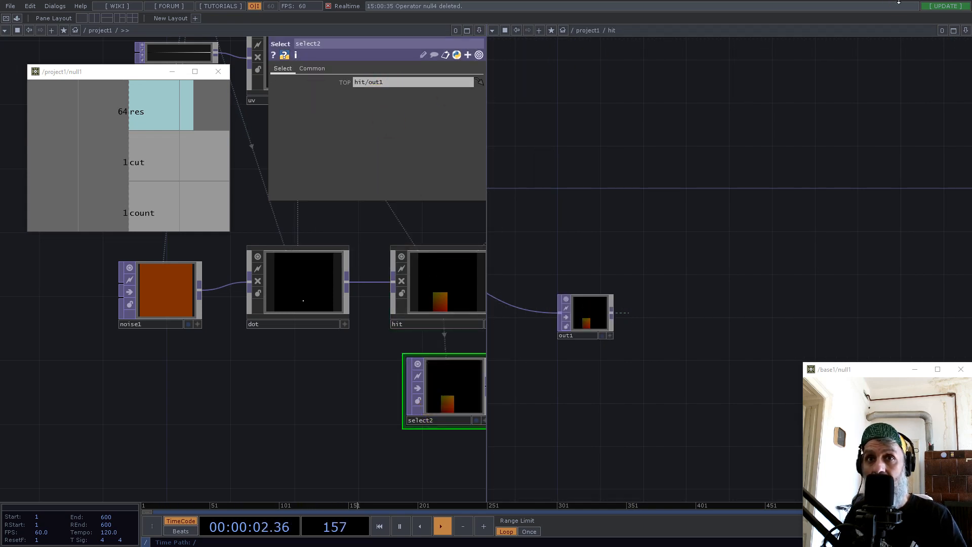
Close the extra pane, frame the whole project1 network and move select2 clear below hit
{"action": "left_click", "coordinate": [966, 31]}
{"action": "left_click", "coordinate": [924, 103]}
{"action": "key", "text": "h"}
{"action": "left_click_drag", "start_coordinate": [483, 379], "coordinate": [465, 409]}
Collapse select2 into a new Base component and enter that component
{"action": "right_click_drag", "start_coordinate": [549, 456], "coordinate": [383, 350]}
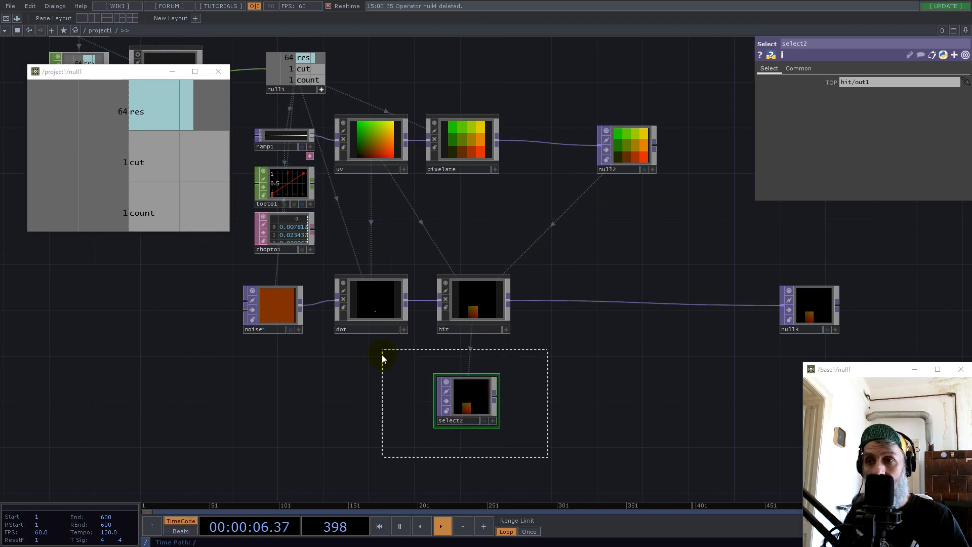
{"action": "right_click", "coordinate": [577, 387]}
{"action": "left_click", "coordinate": [608, 491]}
{"action": "double_click", "coordinate": [490, 385]}
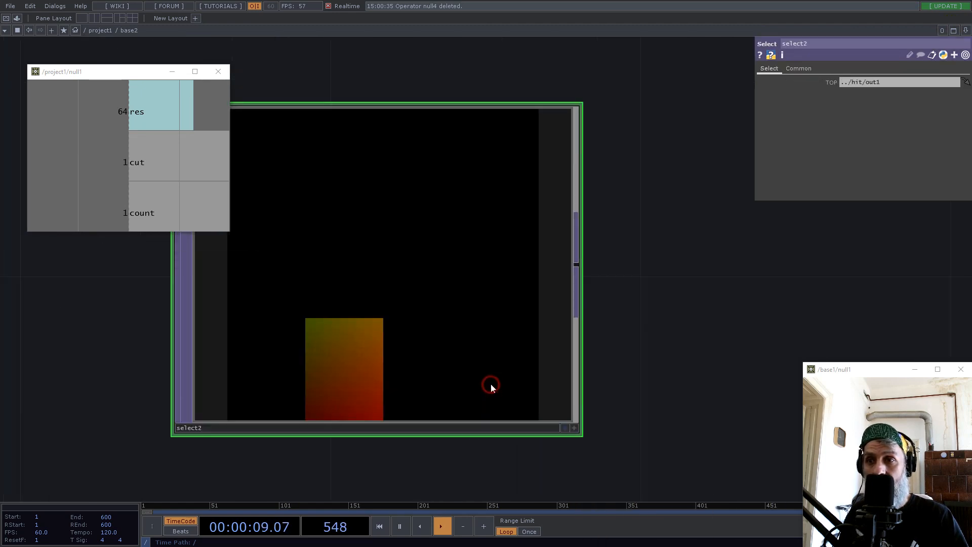
Add a Reorder TOP fed by select2 inside base2
{"action": "scroll", "coordinate": [451, 324], "scroll_direction": "down", "scroll_amount": 5}
{"action": "scroll", "coordinate": [449, 319], "scroll_direction": "up", "scroll_amount": 3}
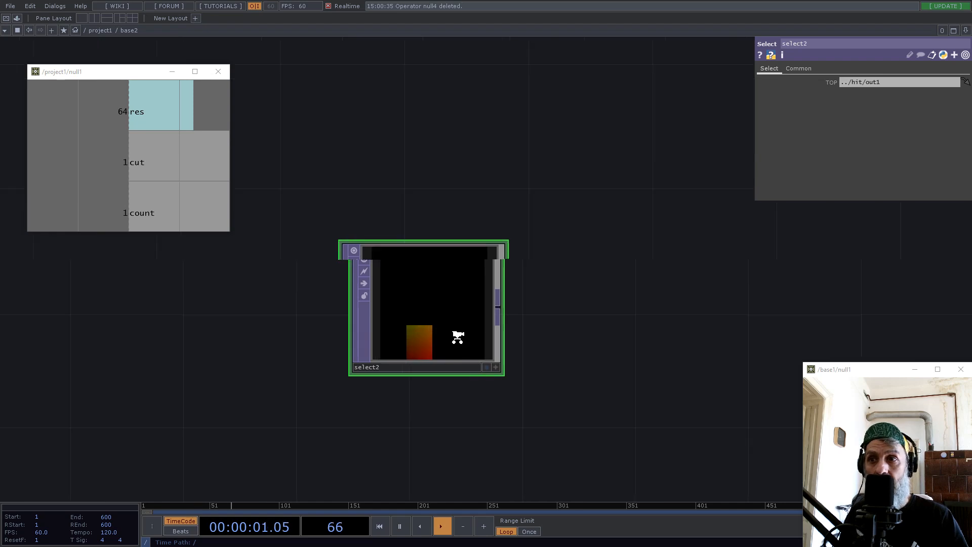
{"action": "left_click_drag", "start_coordinate": [645, 242], "coordinate": [515, 287]}
{"action": "scroll", "coordinate": [289, 410], "scroll_direction": "up", "scroll_amount": 5}
{"action": "scroll", "coordinate": [289, 409], "scroll_direction": "down", "scroll_amount": 4}
{"action": "scroll", "coordinate": [288, 410], "scroll_direction": "down", "scroll_amount": 4}
{"action": "right_click", "coordinate": [359, 358]}
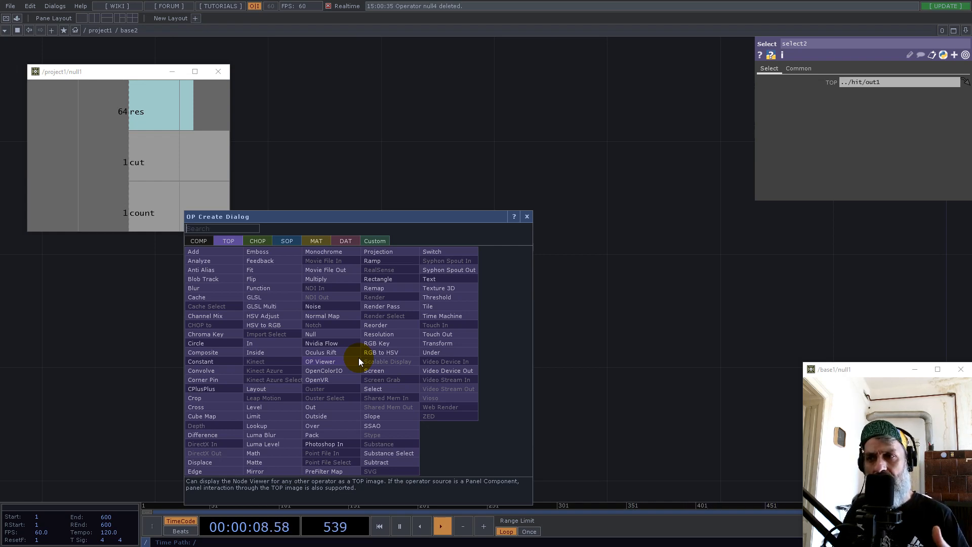
{"action": "type", "text": "re"}
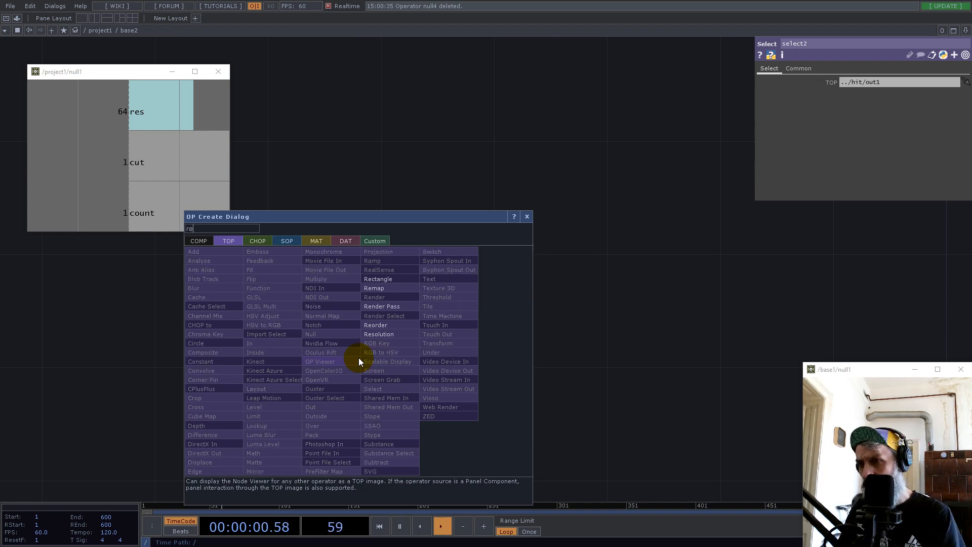
{"action": "left_click", "coordinate": [391, 325]}
{"action": "left_click", "coordinate": [555, 291]}
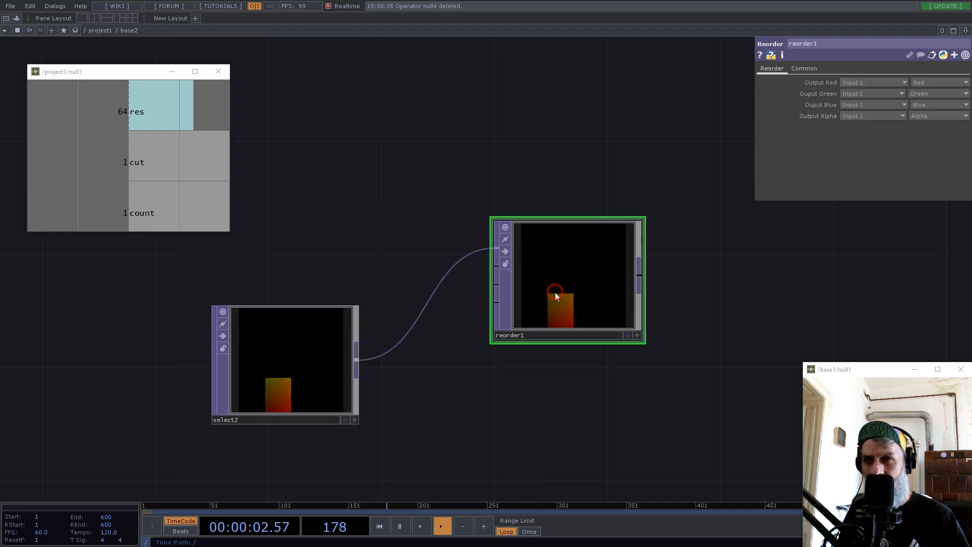
Set the pixel format of reorder1 to 32-bit float (Mono)
{"action": "left_click", "coordinate": [804, 69]}
{"action": "left_click", "coordinate": [885, 194]}
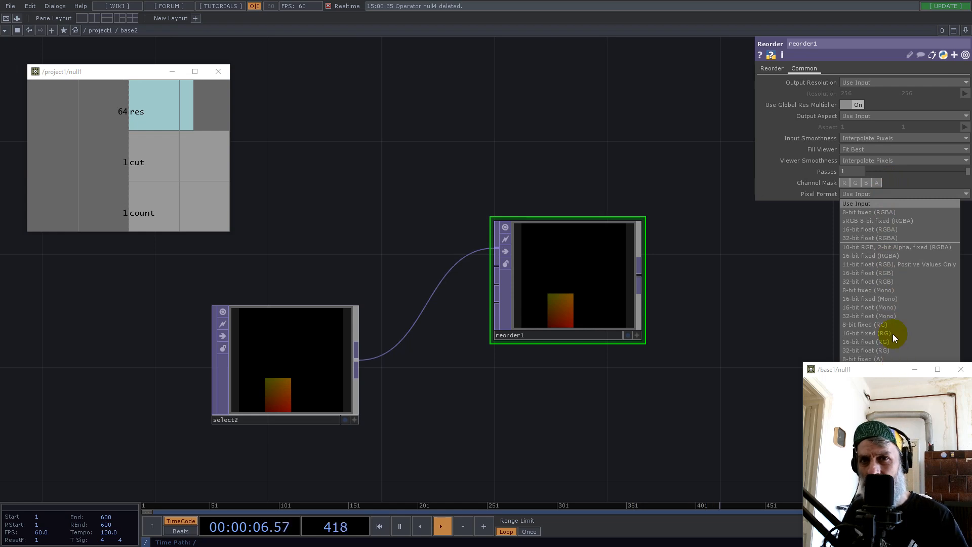
{"action": "left_click", "coordinate": [892, 316]}
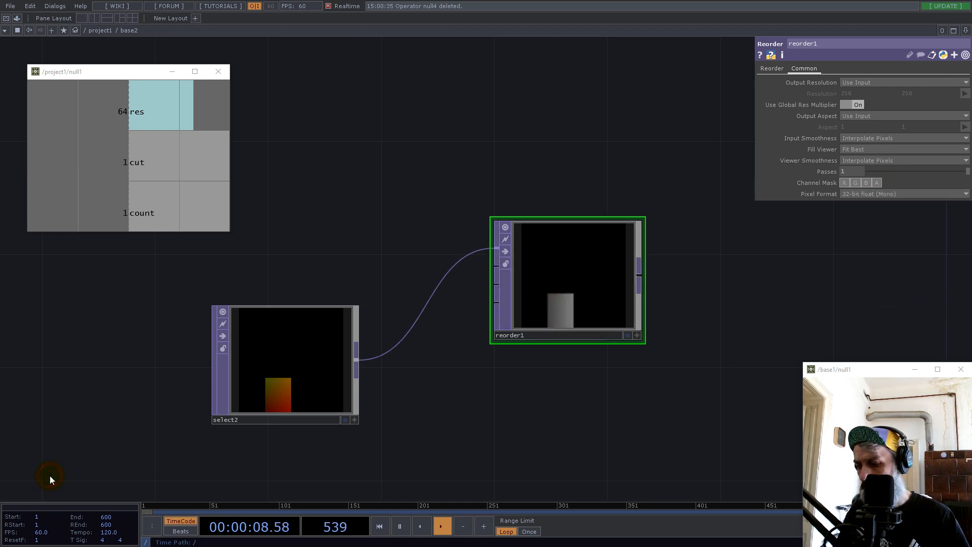
Colour the reorder1 node red and move it up above the level of select2
{"action": "mouse_move", "coordinate": [40, 476]}
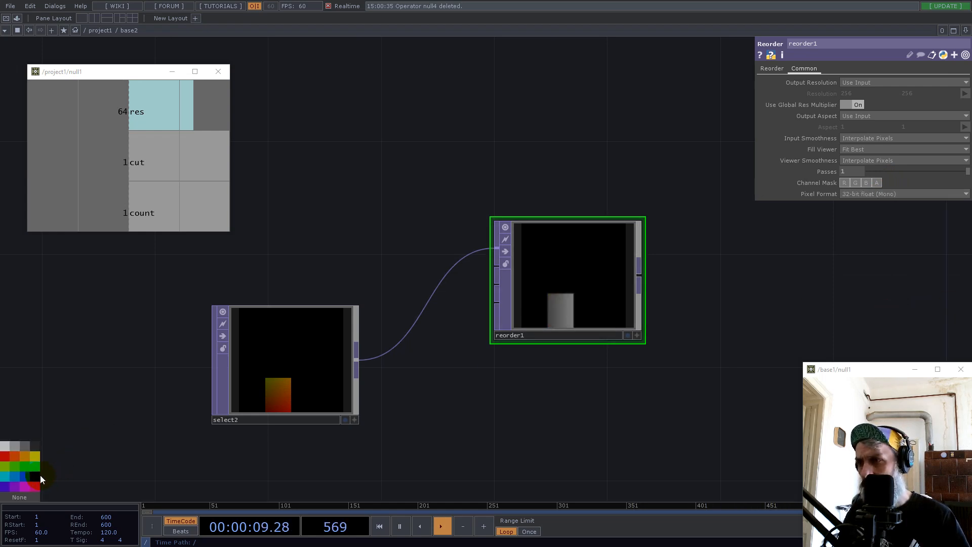
{"action": "left_click", "coordinate": [5, 459]}
{"action": "left_click_drag", "start_coordinate": [576, 286], "coordinate": [575, 229]}
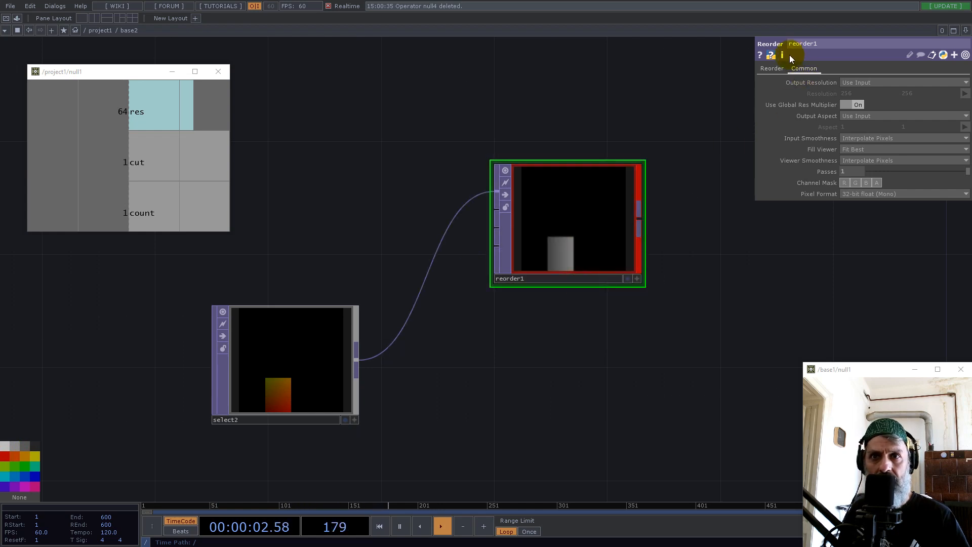
Duplicate reorder1 with its connection to select2 and place the copy below the original
{"action": "left_click", "coordinate": [771, 68]}
{"action": "left_click_drag", "start_coordinate": [689, 367], "coordinate": [536, 164]}
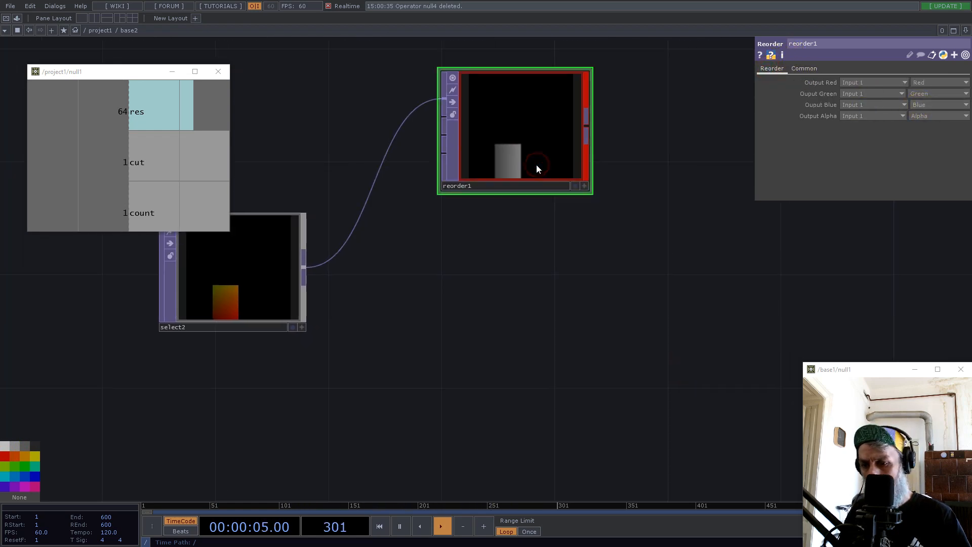
{"action": "key", "text": "ctrl+v"}
{"action": "left_click_drag", "start_coordinate": [514, 228], "coordinate": [501, 428]}
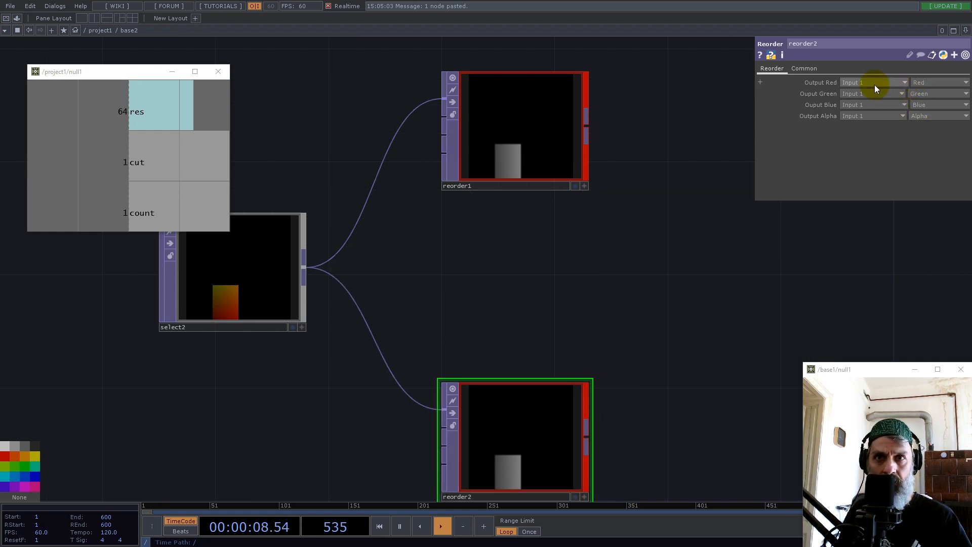
Set reorder2's Output Red to the Green channel of Input 1 and colour the node green
{"action": "left_click", "coordinate": [930, 84]}
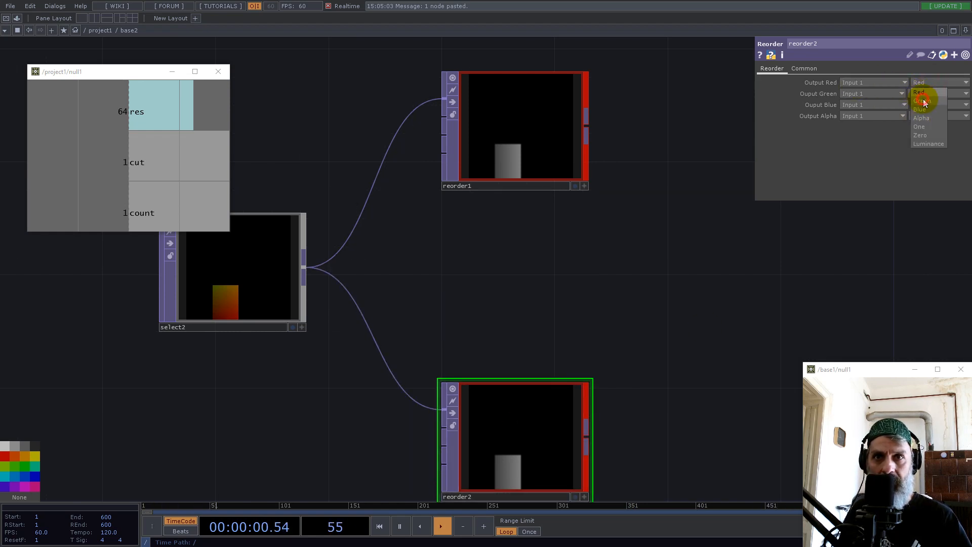
{"action": "left_click", "coordinate": [924, 101]}
{"action": "left_click", "coordinate": [524, 419]}
{"action": "left_click", "coordinate": [13, 469]}
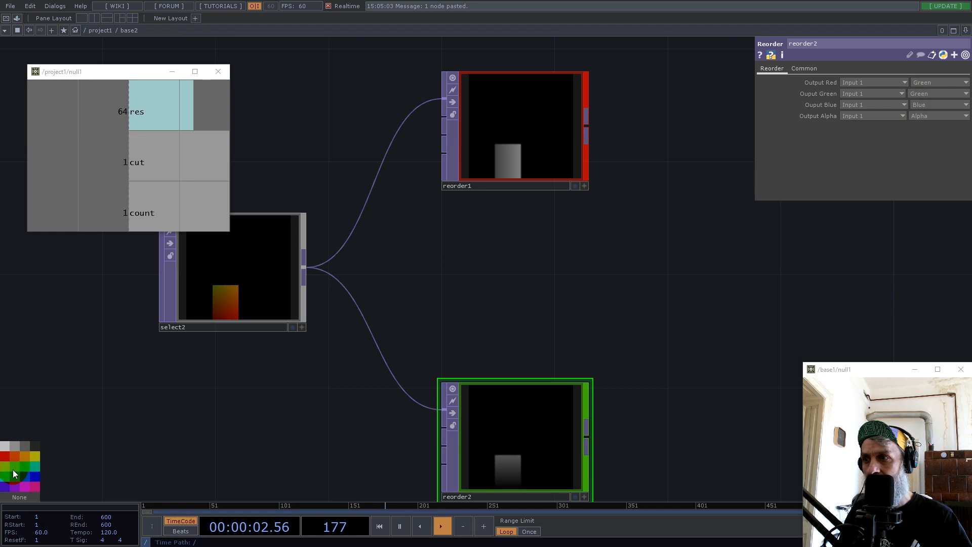
Add an Analyze TOP fed by reorder1 and place it beside that node
{"action": "left_click_drag", "start_coordinate": [603, 273], "coordinate": [440, 238]}
{"action": "scroll", "coordinate": [373, 375], "scroll_direction": "down", "scroll_amount": 5}
{"action": "left_click_drag", "start_coordinate": [368, 275], "coordinate": [297, 304]}
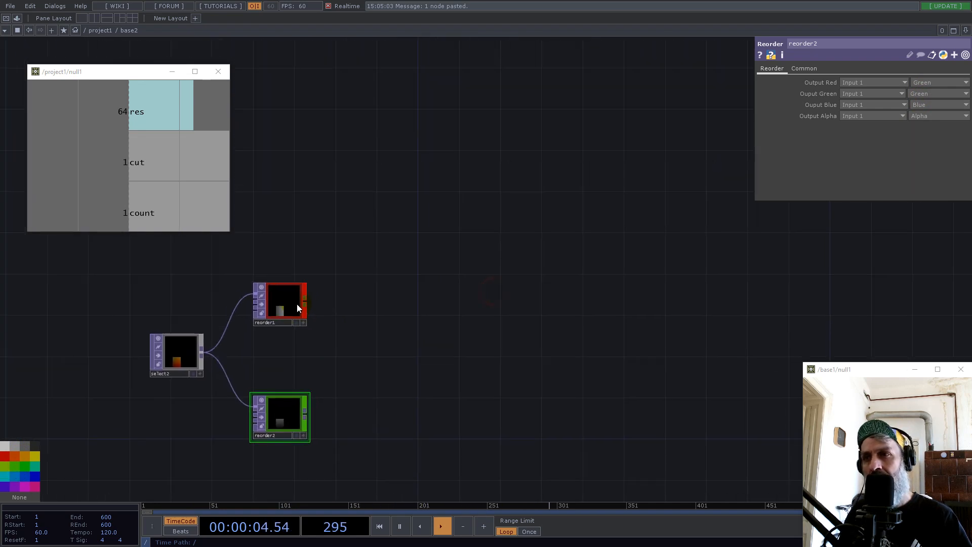
{"action": "scroll", "coordinate": [299, 303], "scroll_direction": "up", "scroll_amount": 5}
{"action": "right_click", "coordinate": [320, 304]}
{"action": "type", "text": "an"}
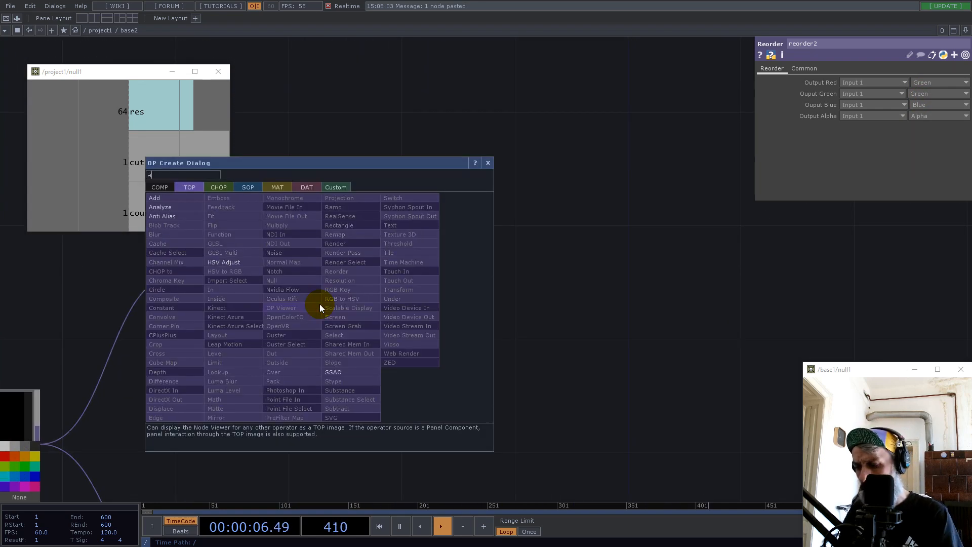
{"action": "left_click", "coordinate": [176, 208]}
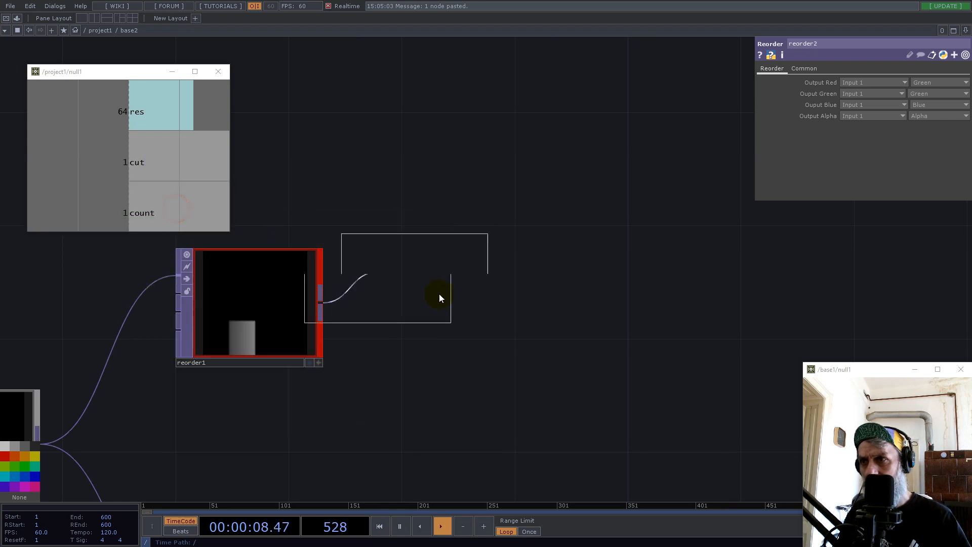
{"action": "left_click", "coordinate": [446, 308]}
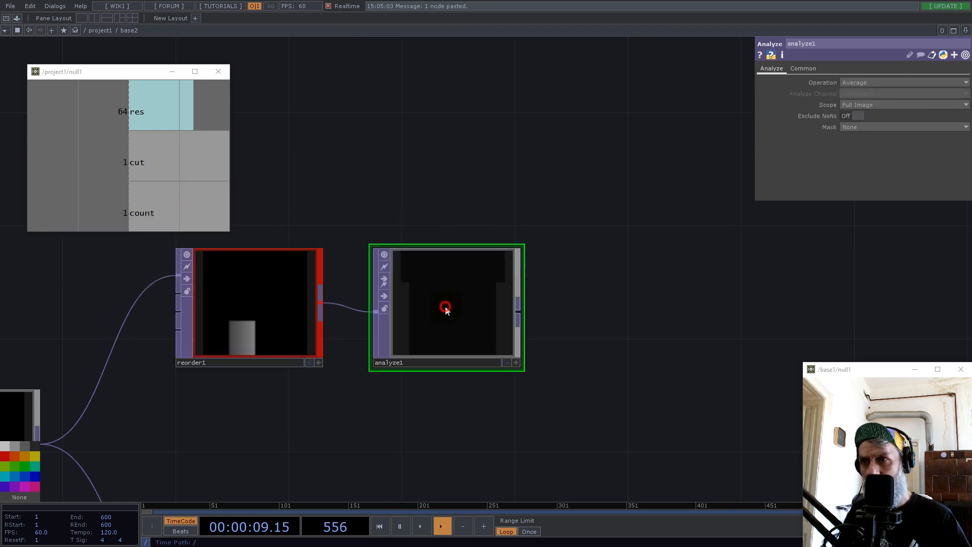
Set the scope of analyze1 to Columns, leaving the operation on Average
{"action": "left_click", "coordinate": [864, 83]}
{"action": "left_click", "coordinate": [875, 92]}
{"action": "left_click", "coordinate": [876, 105]}
{"action": "left_click", "coordinate": [864, 132]}
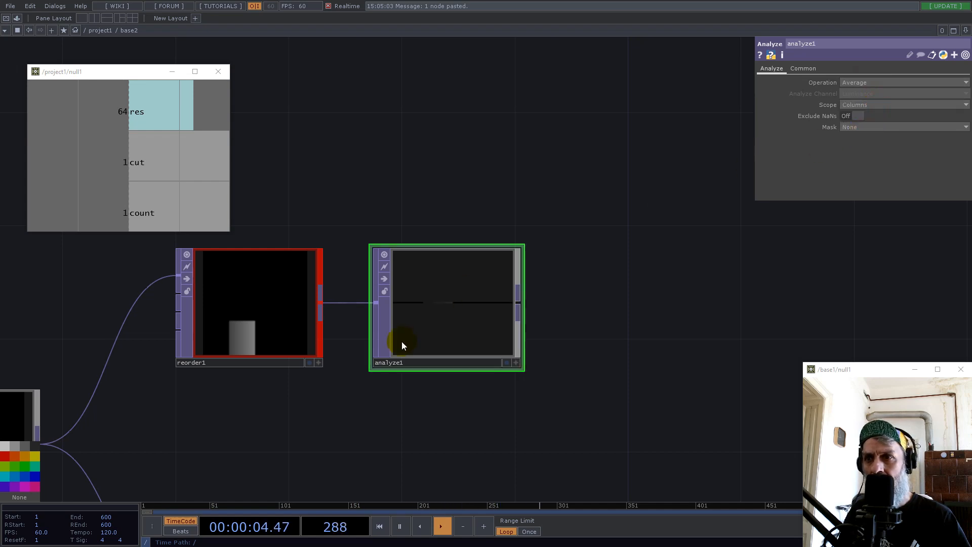
{"action": "scroll", "coordinate": [402, 342], "scroll_direction": "up", "scroll_amount": 5}
{"action": "scroll", "coordinate": [601, 282], "scroll_direction": "down", "scroll_amount": 5}
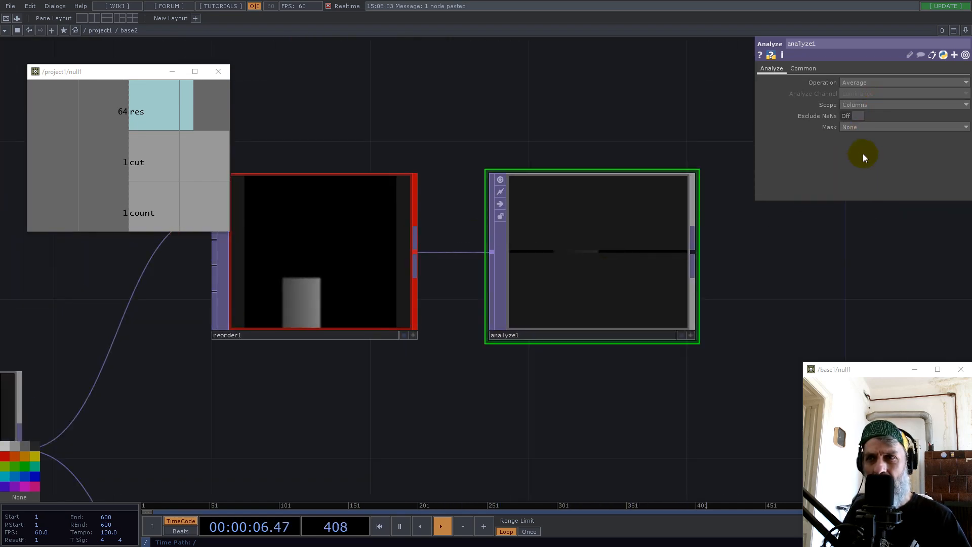
Set analyze1's operation to Maximum and compare its strip with the reorder1 image
{"action": "left_click", "coordinate": [855, 83]}
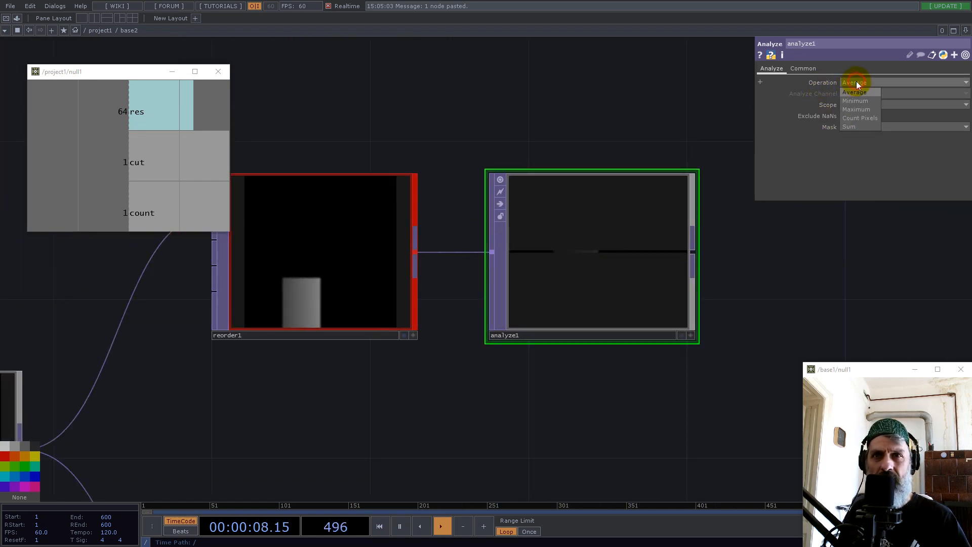
{"action": "left_click", "coordinate": [858, 111]}
{"action": "scroll", "coordinate": [557, 256], "scroll_direction": "up", "scroll_amount": 3}
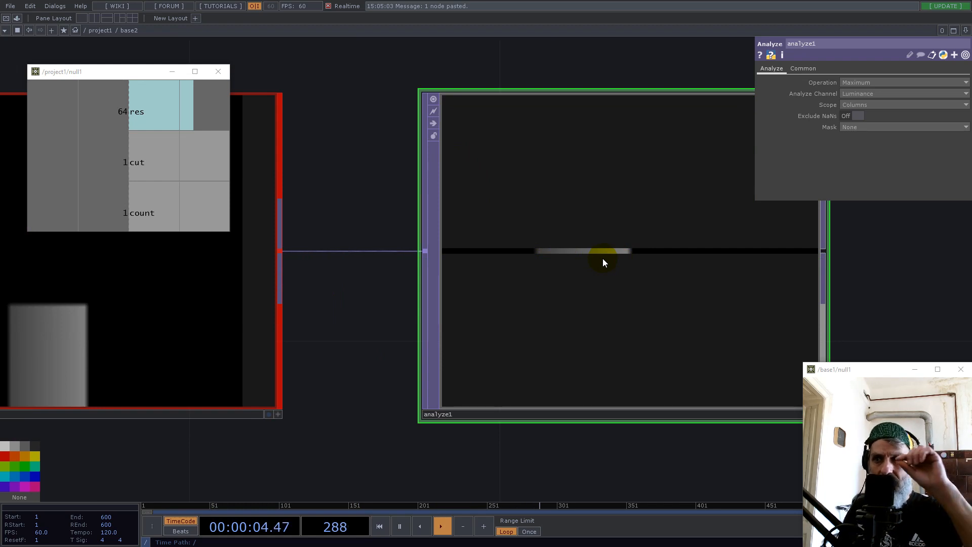
{"action": "scroll", "coordinate": [136, 356], "scroll_direction": "down", "scroll_amount": 3}
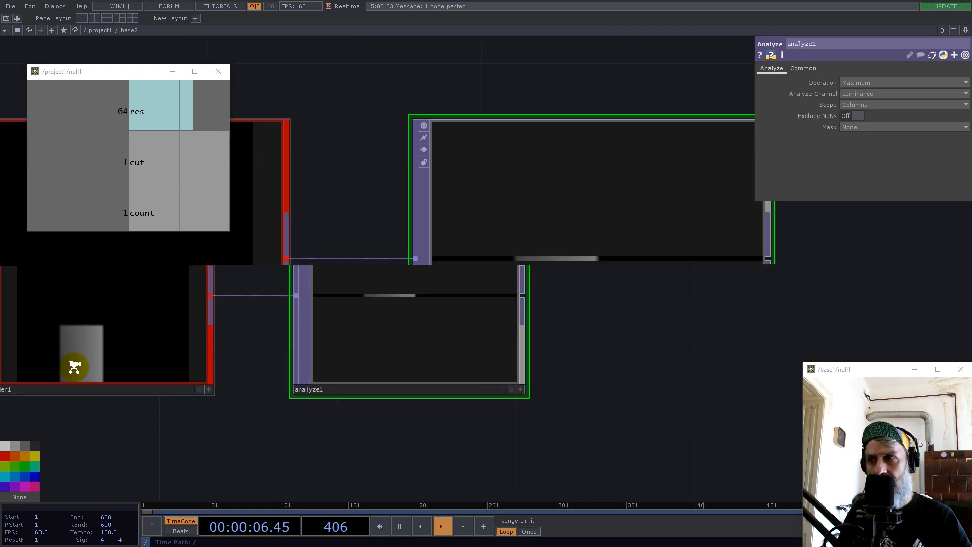
{"action": "scroll", "coordinate": [74, 368], "scroll_direction": "up", "scroll_amount": 5}
{"action": "scroll", "coordinate": [121, 340], "scroll_direction": "down", "scroll_amount": 4}
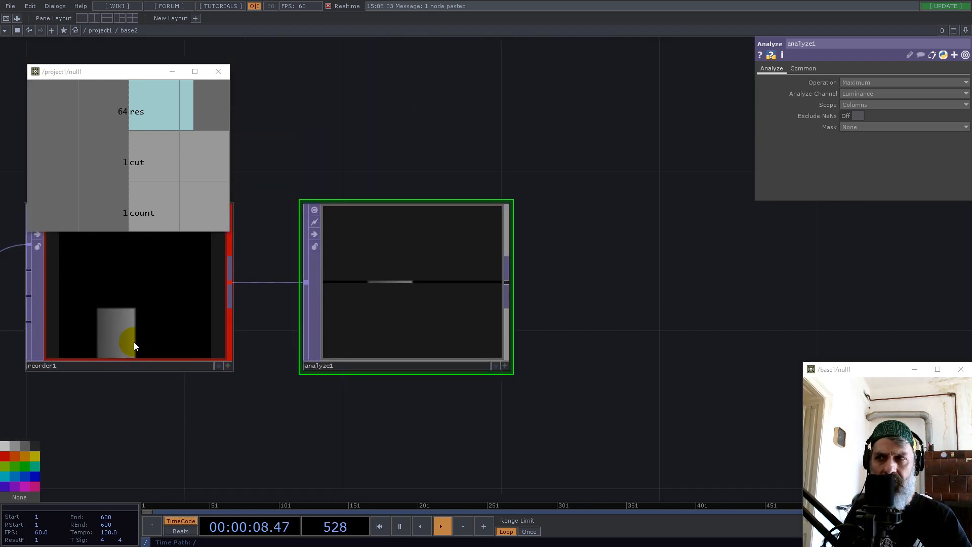
Add a second Analyze TOP fed by analyze1 and place it lower, past that node
{"action": "right_click", "coordinate": [509, 283]}
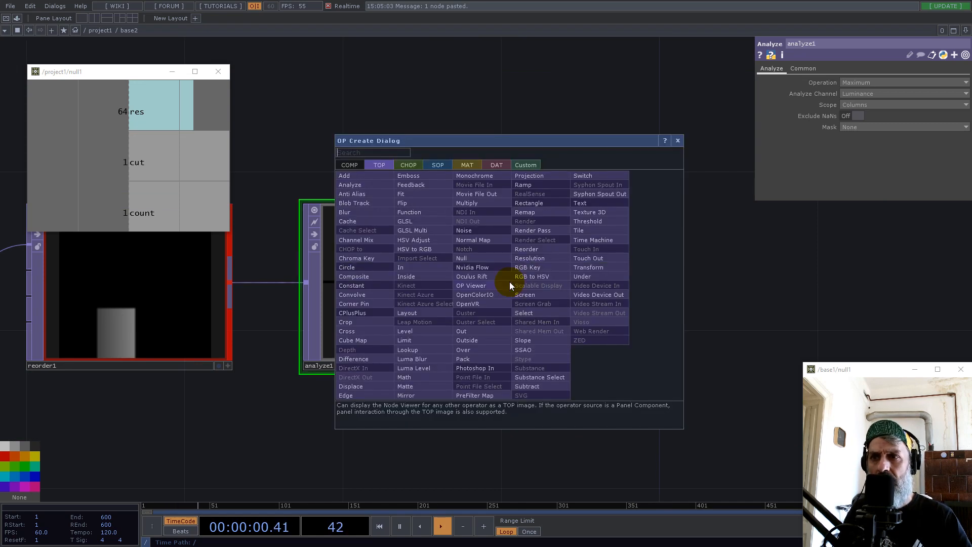
{"action": "type", "text": "an"}
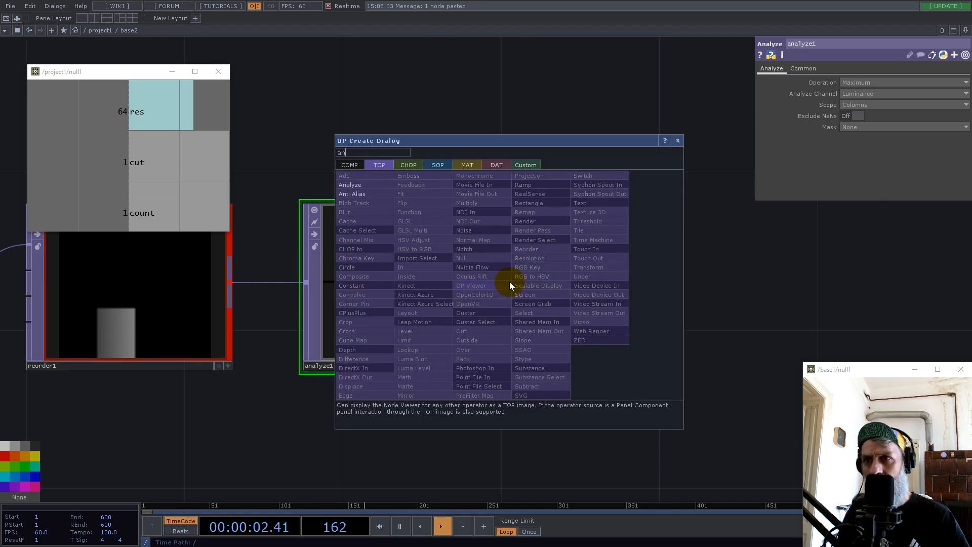
{"action": "left_click", "coordinate": [354, 185]}
{"action": "left_click", "coordinate": [722, 412]}
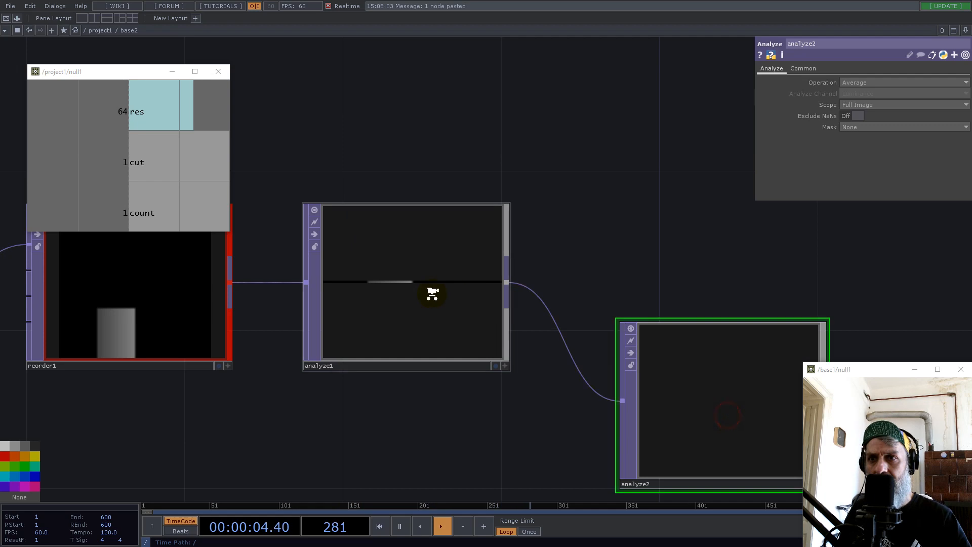
Set analyze2's operation to Maximum and move the node further from analyze1, level with select2
{"action": "scroll", "coordinate": [435, 296], "scroll_direction": "down", "scroll_amount": 5}
{"action": "left_click_drag", "start_coordinate": [542, 328], "coordinate": [543, 343]}
{"action": "scroll", "coordinate": [547, 349], "scroll_direction": "up", "scroll_amount": 10}
{"action": "scroll", "coordinate": [627, 356], "scroll_direction": "down", "scroll_amount": 4}
{"action": "scroll", "coordinate": [627, 356], "scroll_direction": "down", "scroll_amount": 3}
{"action": "left_click", "coordinate": [859, 84]}
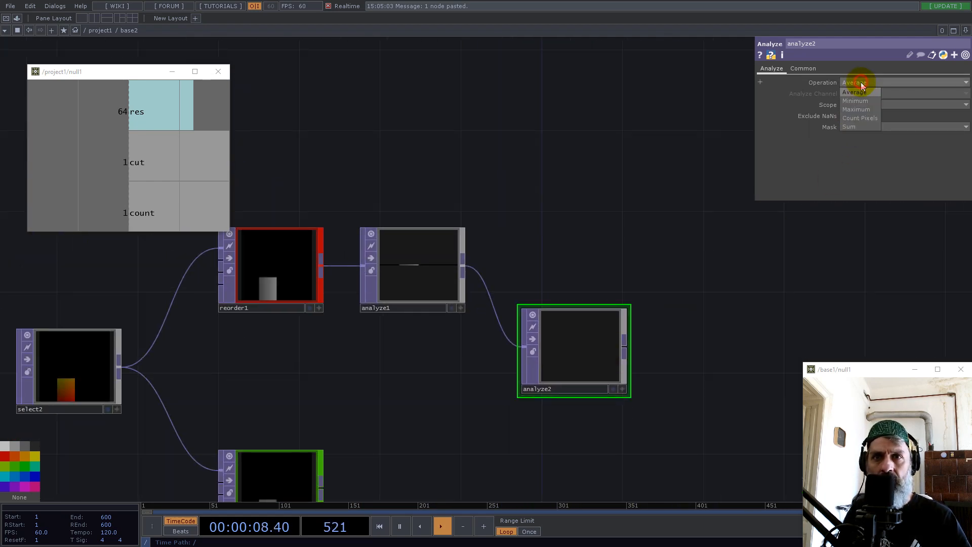
{"action": "left_click", "coordinate": [857, 110]}
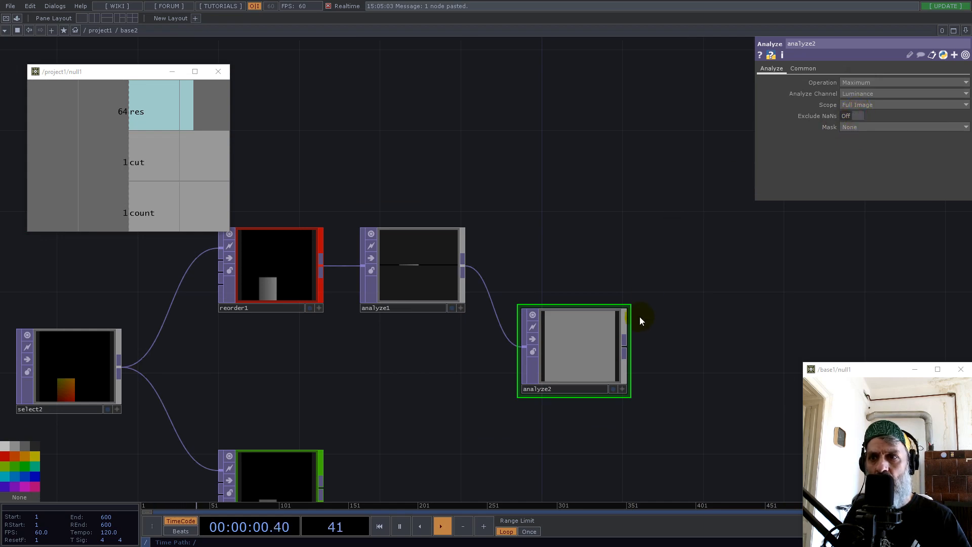
{"action": "left_click_drag", "start_coordinate": [591, 351], "coordinate": [611, 361]}
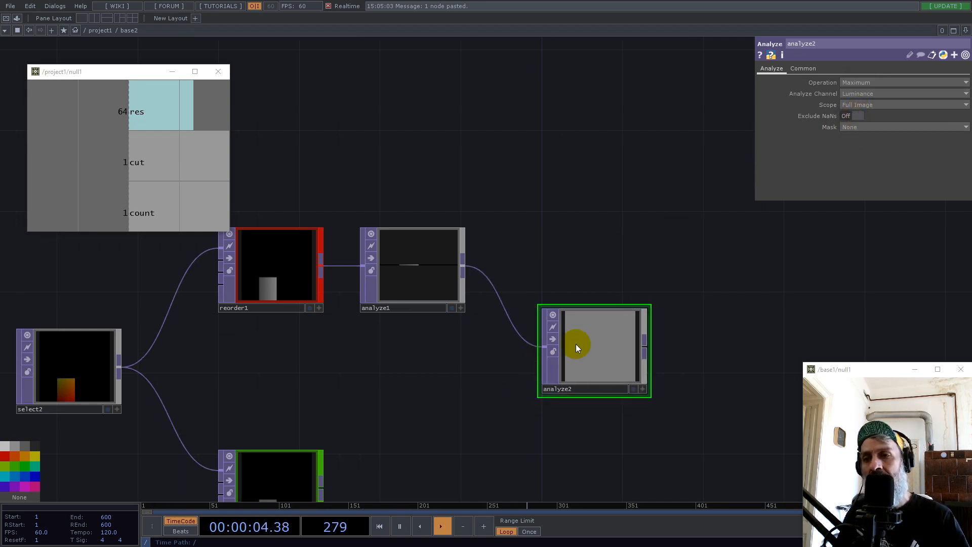
{"action": "left_click_drag", "start_coordinate": [615, 349], "coordinate": [619, 359]}
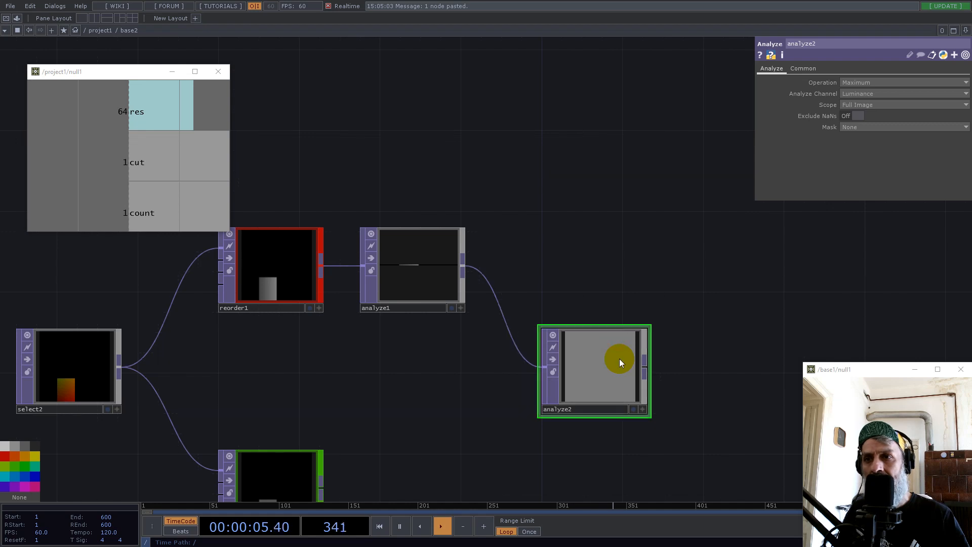
Add a Math TOP fed by analyze1 and place it above analyze2
{"action": "right_click", "coordinate": [463, 267]}
{"action": "type", "text": "math"}
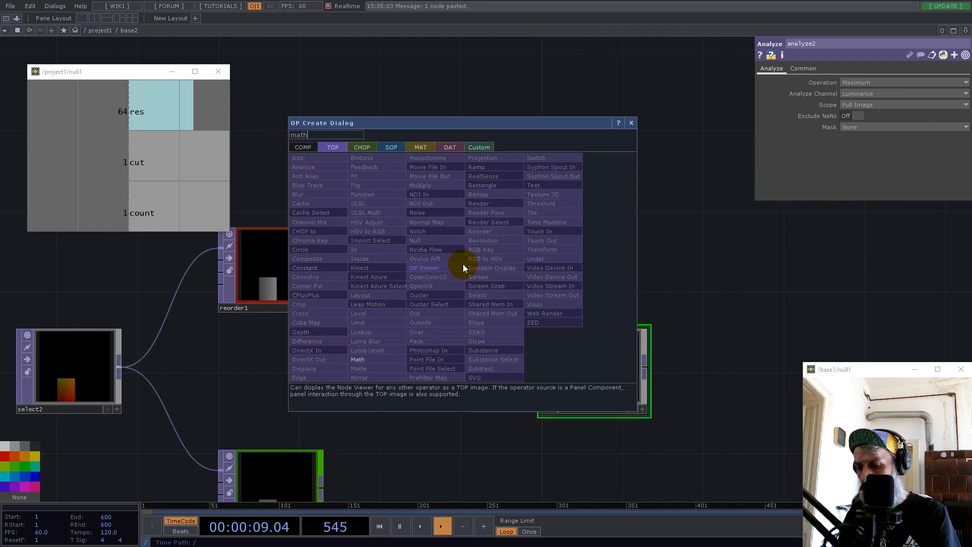
{"action": "left_click", "coordinate": [375, 357]}
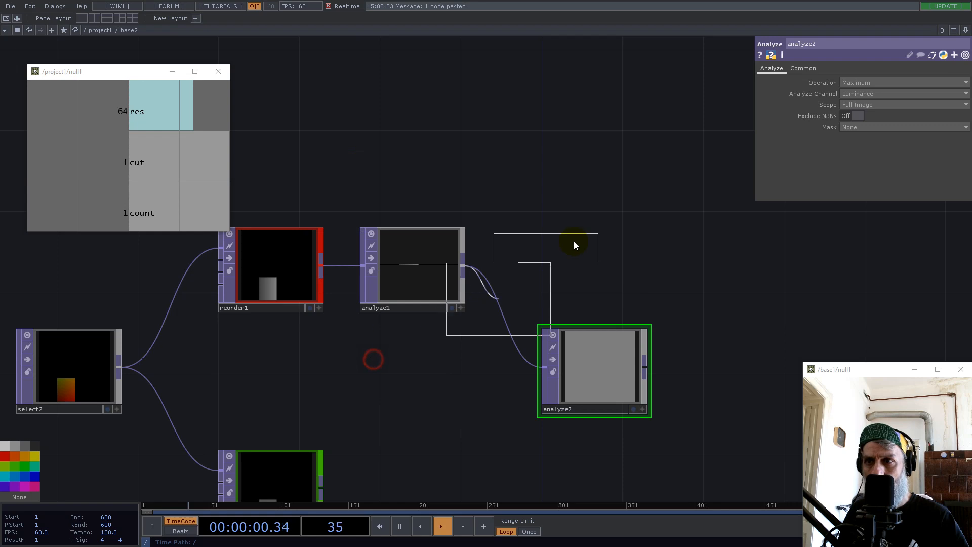
{"action": "left_click", "coordinate": [593, 234]}
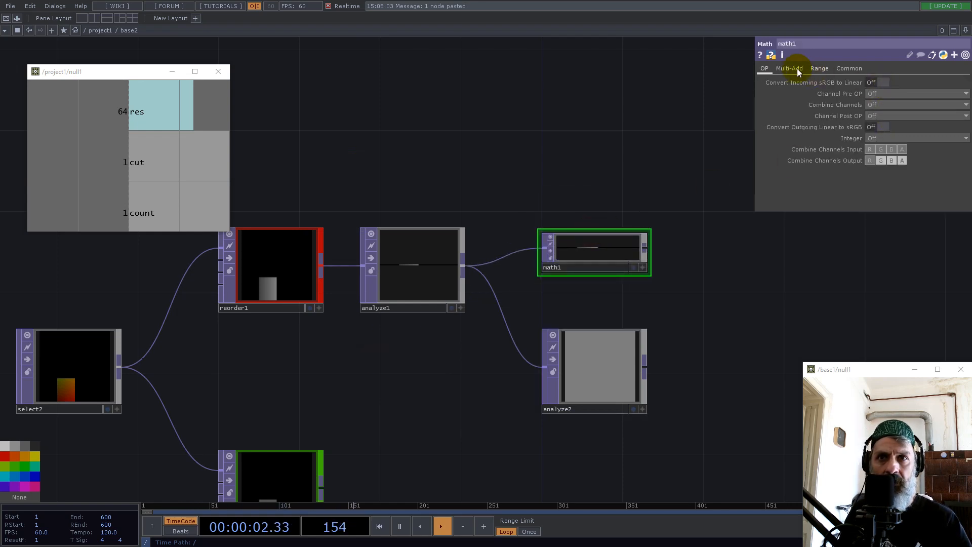
Set the Integer option of math1 to Ceiling and inspect the resulting strip
{"action": "left_click", "coordinate": [888, 138]}
{"action": "scroll", "coordinate": [673, 256], "scroll_direction": "up", "scroll_amount": 10}
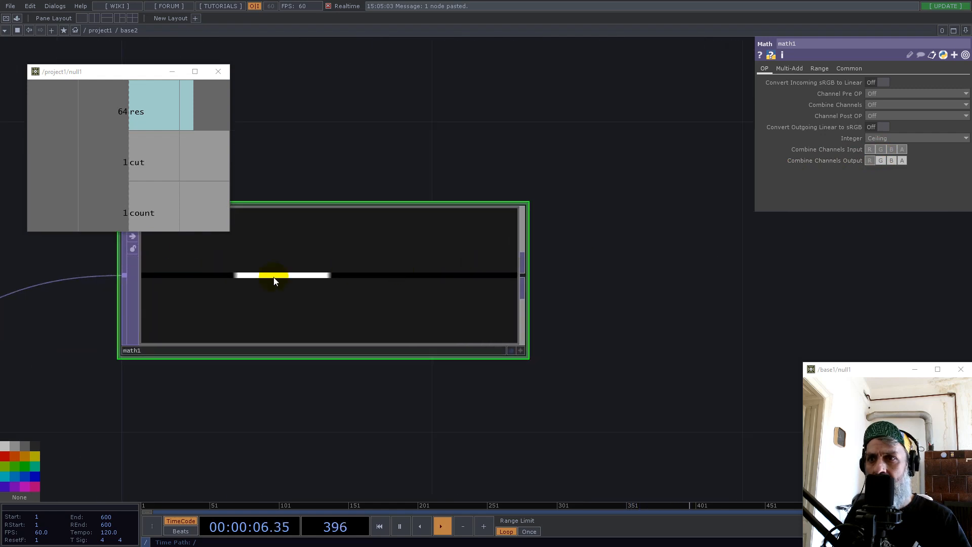
{"action": "scroll", "coordinate": [631, 262], "scroll_direction": "down", "scroll_amount": 10}
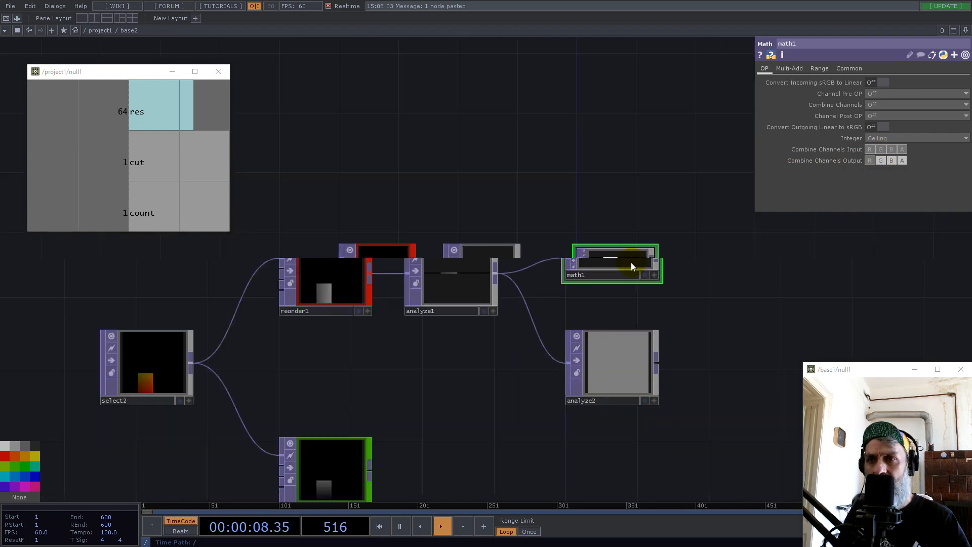
Select both Reorder, both Analyze and the Math nodes, set their input and viewer smoothness to Nearest Pixel, and inspect math1
{"action": "left_click_drag", "start_coordinate": [750, 348], "coordinate": [417, 218]}
{"action": "left_click_drag", "start_coordinate": [422, 171], "coordinate": [708, 422]}
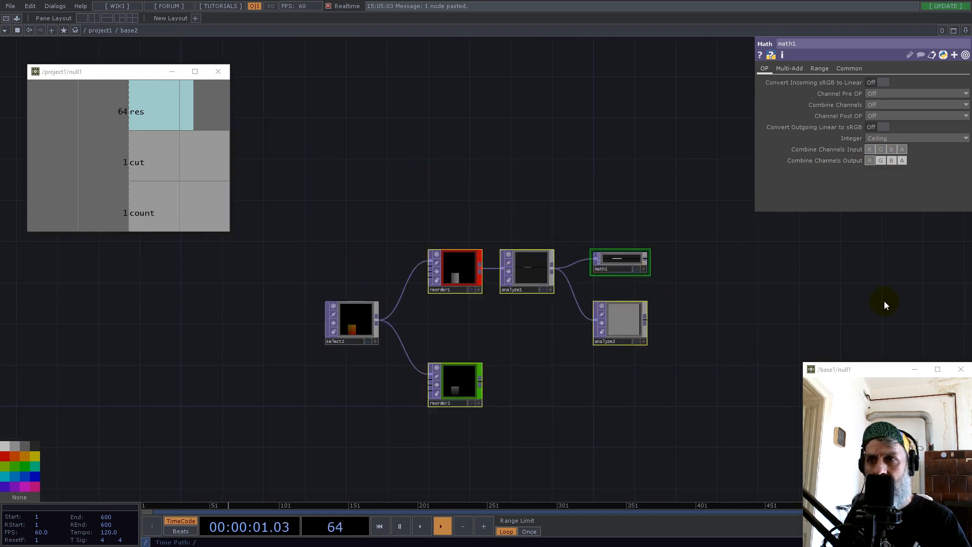
{"action": "left_click", "coordinate": [845, 68]}
{"action": "left_click", "coordinate": [881, 161]}
{"action": "left_click", "coordinate": [886, 171]}
{"action": "left_click_drag", "start_coordinate": [765, 223], "coordinate": [712, 237]}
{"action": "scroll", "coordinate": [456, 321], "scroll_direction": "up", "scroll_amount": 8}
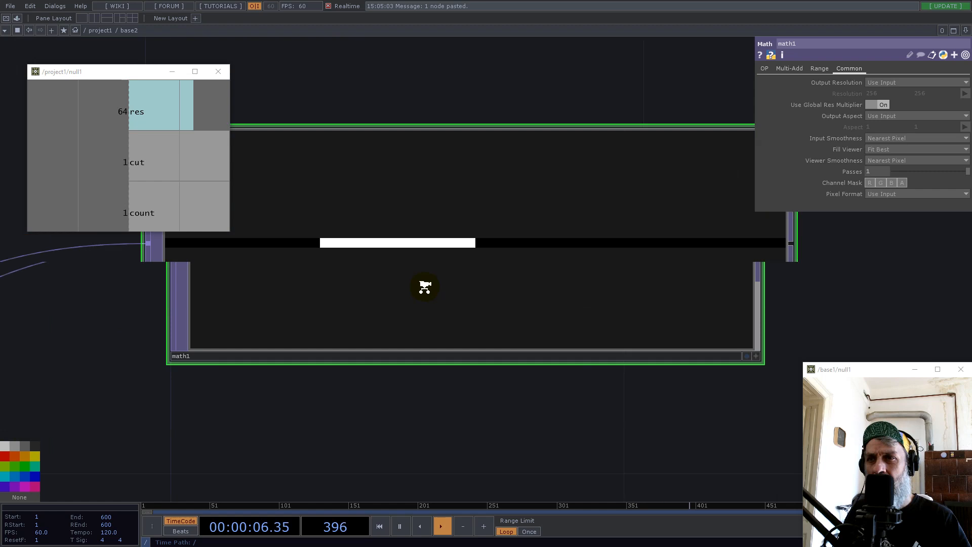
{"action": "scroll", "coordinate": [425, 287], "scroll_direction": "up", "scroll_amount": 2}
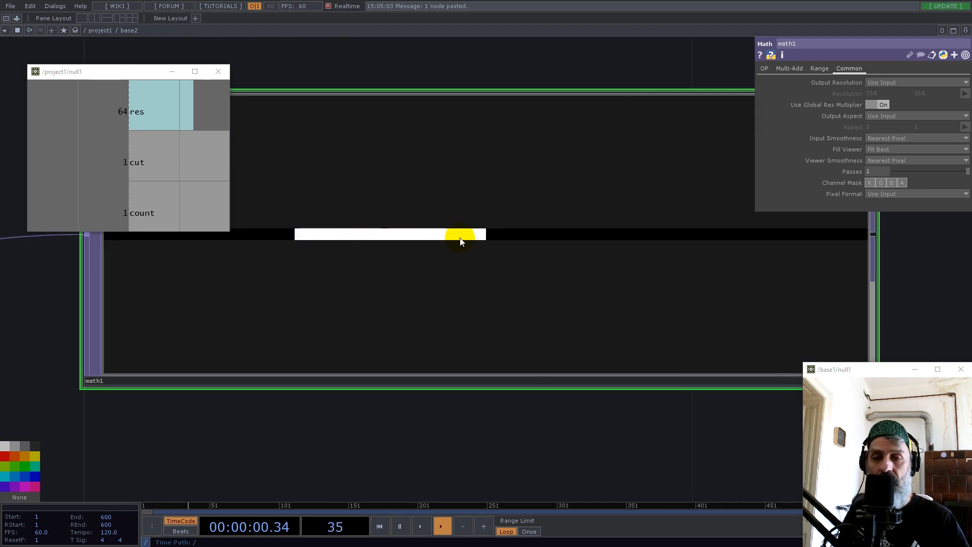
{"action": "scroll", "coordinate": [470, 240], "scroll_direction": "down", "scroll_amount": 5}
{"action": "scroll", "coordinate": [471, 243], "scroll_direction": "down", "scroll_amount": 2}
Add an Analyze TOP fed by math1 and place it directly after that node
{"action": "key", "text": "Tab"}
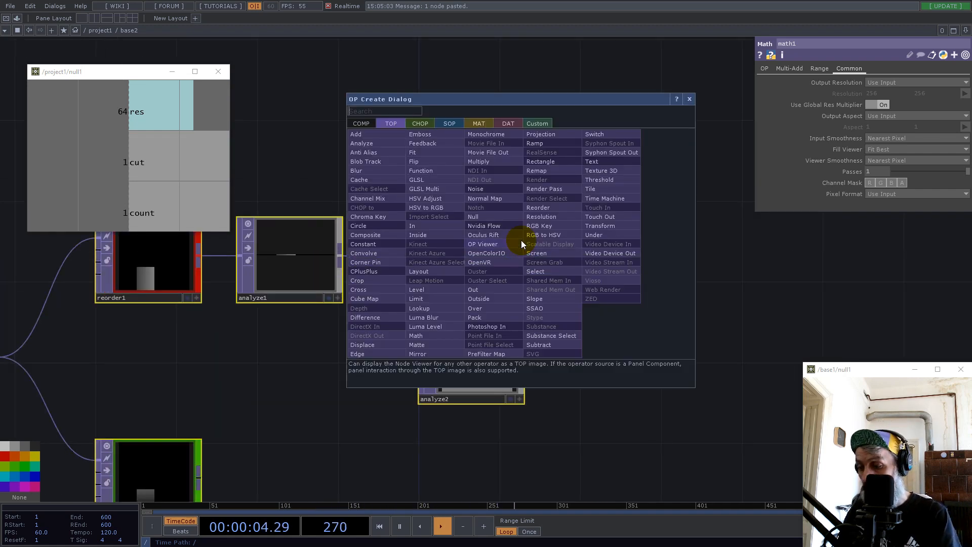
{"action": "left_click", "coordinate": [363, 144]}
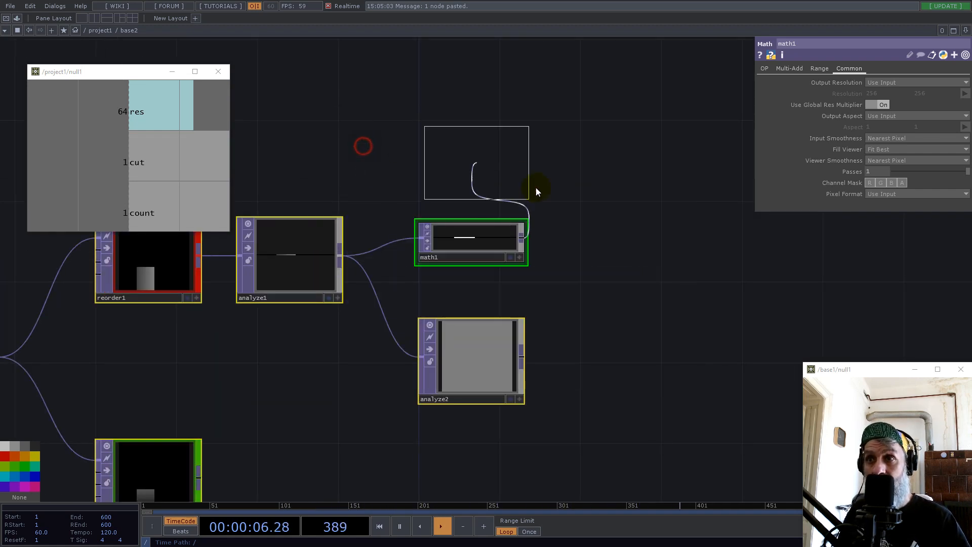
{"action": "left_click", "coordinate": [605, 238]}
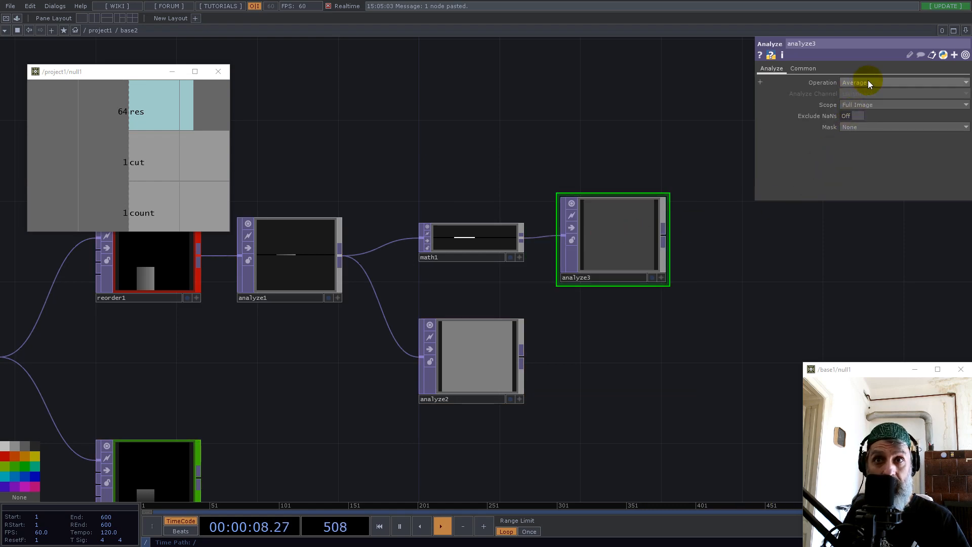
Add a TOP to CHOP that reads analyze3 and place it just above that node
{"action": "right_click", "coordinate": [664, 238]}
{"action": "left_click", "coordinate": [562, 121]}
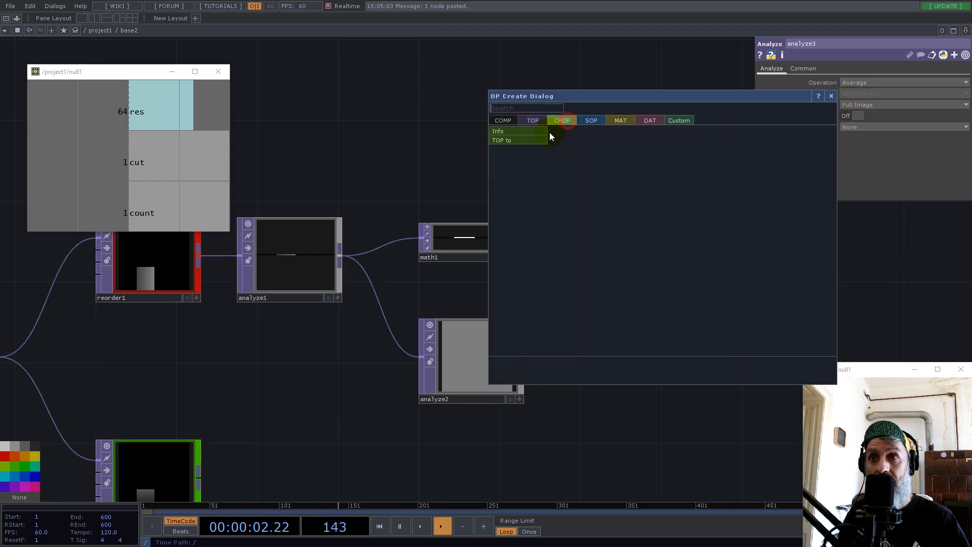
{"action": "left_click", "coordinate": [507, 140]}
{"action": "left_click", "coordinate": [621, 139]}
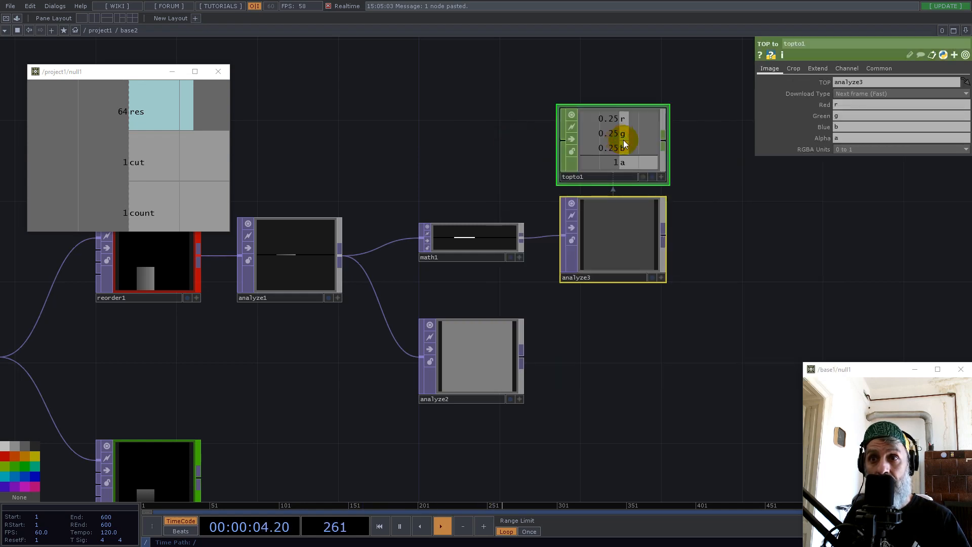
Clear the Green, Blue and Alpha channel names of topto1 to keep only the red channel, and compare its value with math1's strip
{"action": "left_click", "coordinate": [858, 116]}
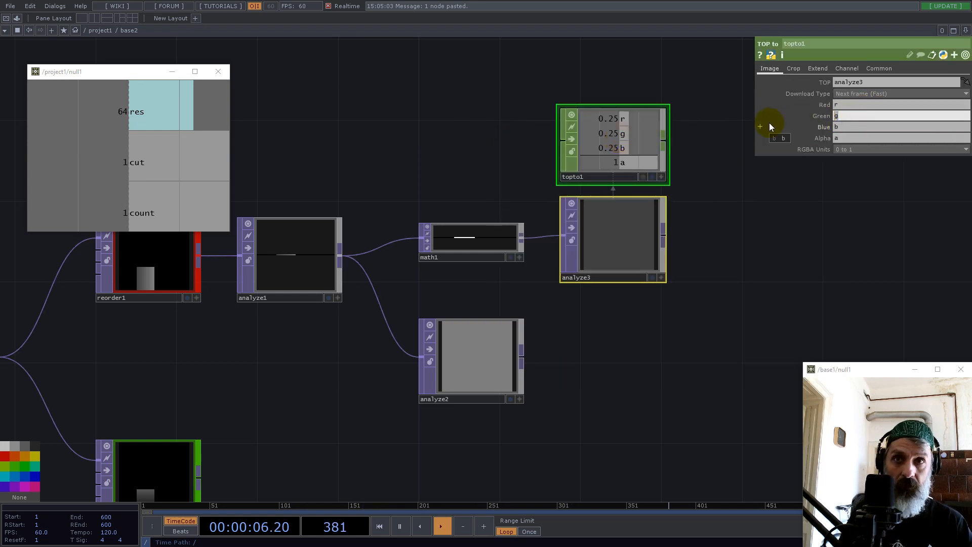
{"action": "left_click_drag", "start_coordinate": [853, 126], "coordinate": [773, 145]}
{"action": "key", "text": "BackSpace"}
{"action": "key", "text": "BackSpace"}
{"action": "key", "text": "Return"}
{"action": "scroll", "coordinate": [618, 150], "scroll_direction": "up", "scroll_amount": 5}
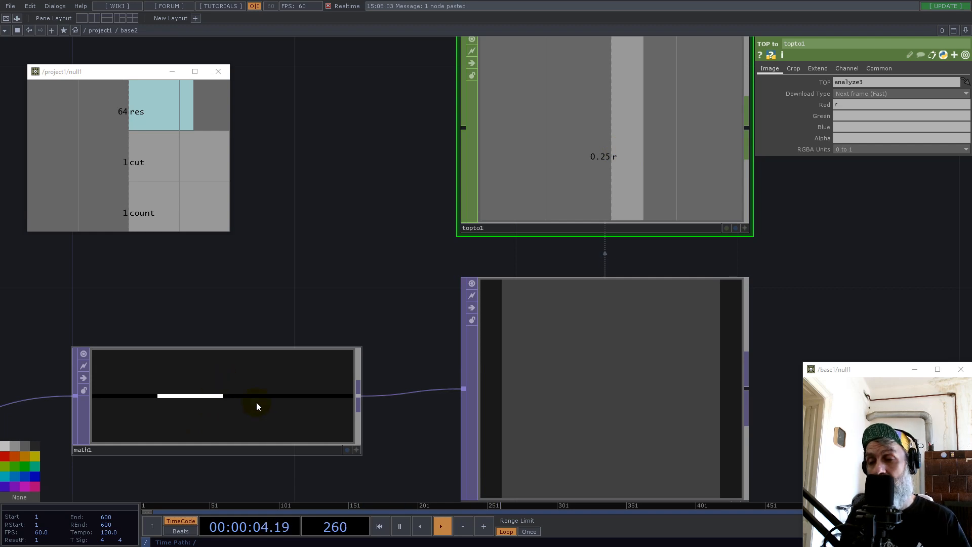
{"action": "scroll", "coordinate": [398, 284], "scroll_direction": "down", "scroll_amount": 5}
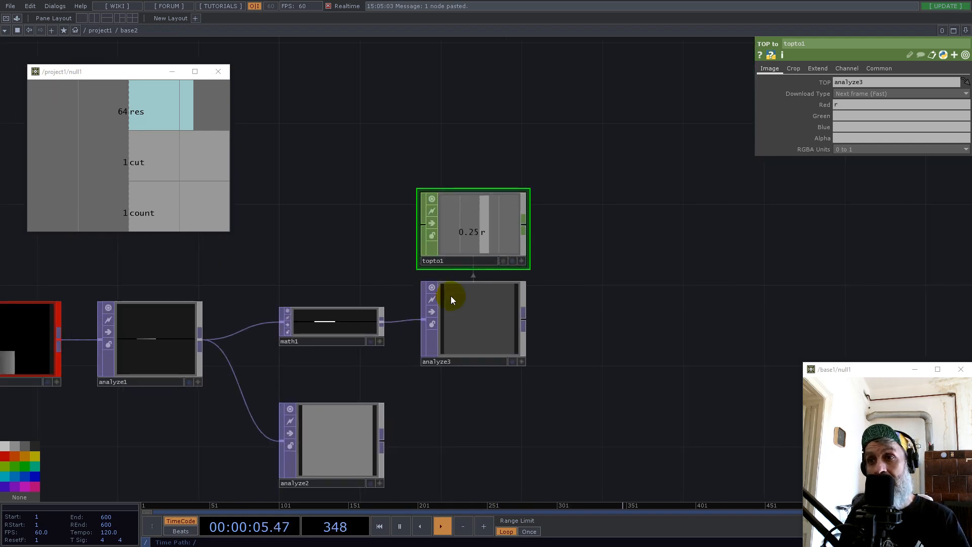
Add a Math TOP fed by analyze3 and place it next to that node
{"action": "right_click", "coordinate": [526, 319]}
{"action": "type", "text": "math"}
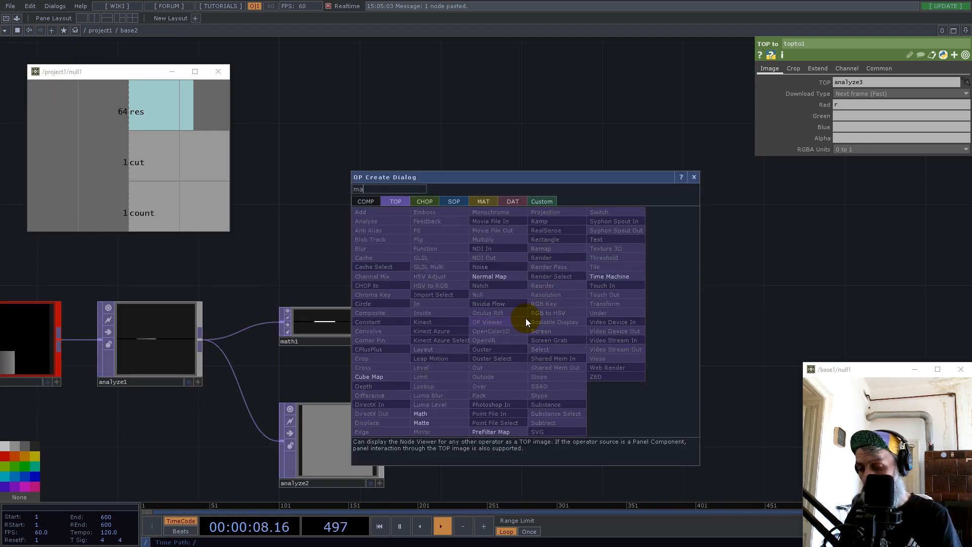
{"action": "left_click", "coordinate": [413, 410]}
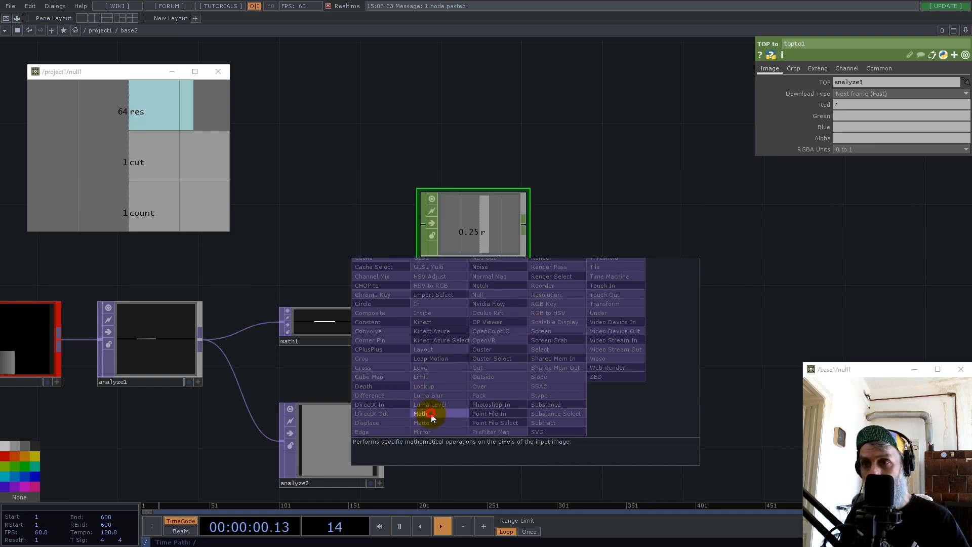
{"action": "left_click", "coordinate": [598, 319]}
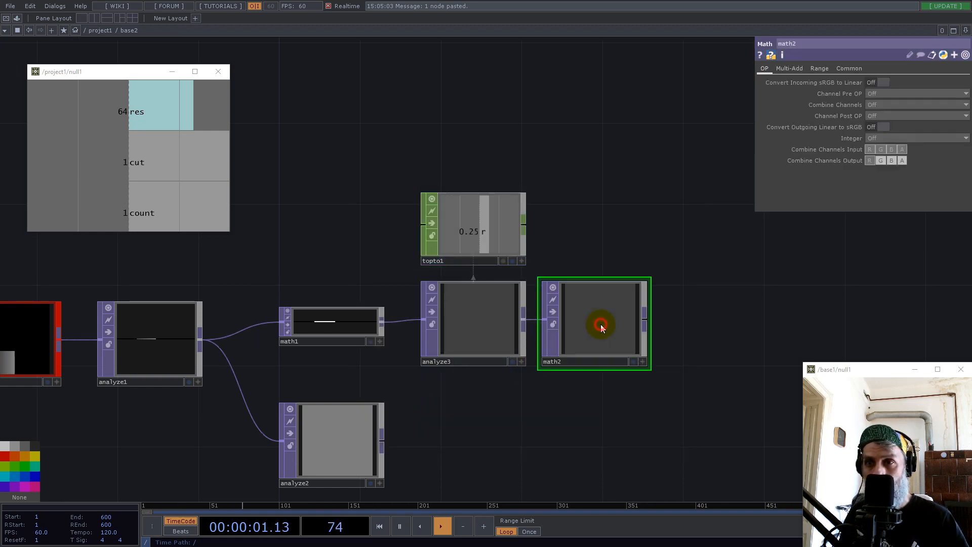
Duplicate topto1, place the copy above math2, and set math2 as its source TOP
{"action": "left_click", "coordinate": [480, 224]}
{"action": "key", "text": "ctrl+c"}
{"action": "key", "text": "ctrl+v"}
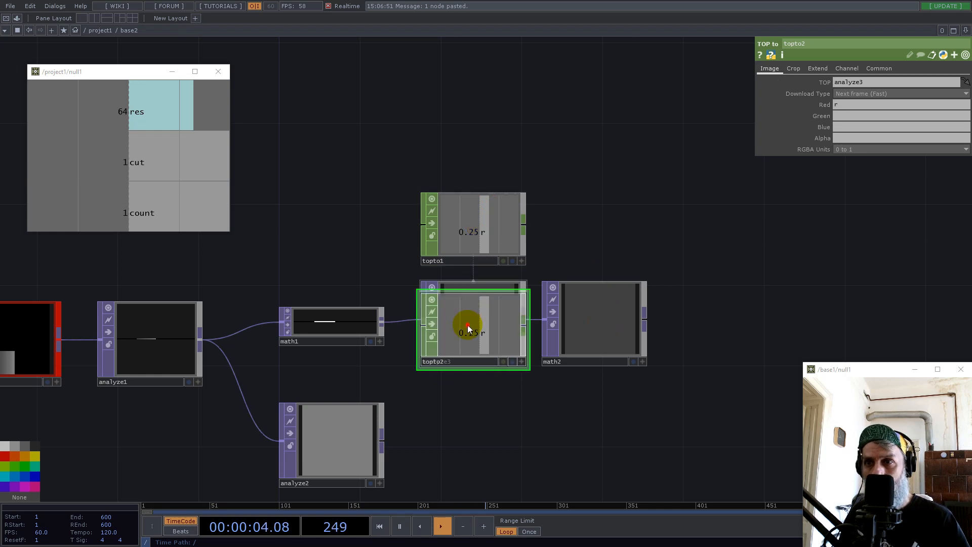
{"action": "left_click_drag", "start_coordinate": [467, 324], "coordinate": [586, 217]}
{"action": "left_click_drag", "start_coordinate": [595, 326], "coordinate": [851, 82]}
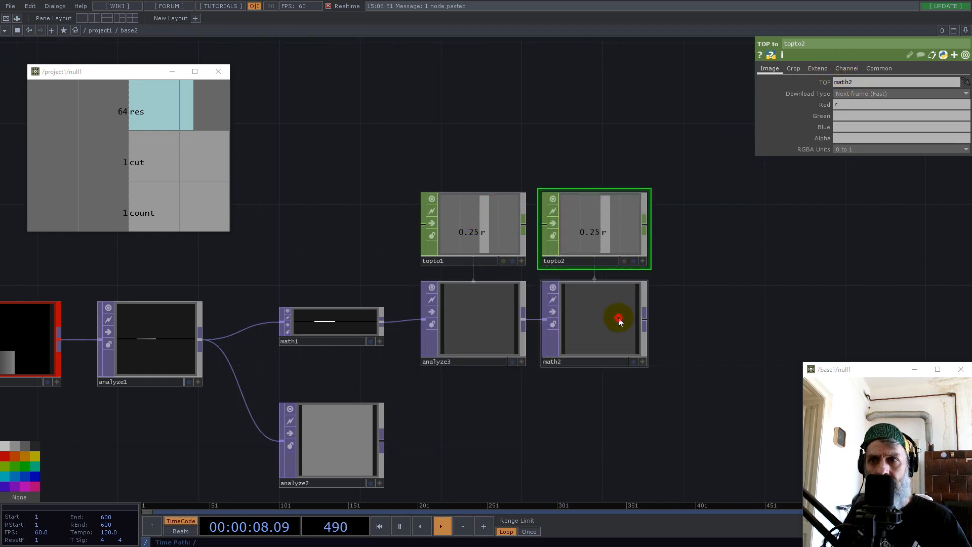
Link math2's Multiply value to the res channel of /project1/null1 and inspect the result in topto2
{"action": "left_click", "coordinate": [620, 320]}
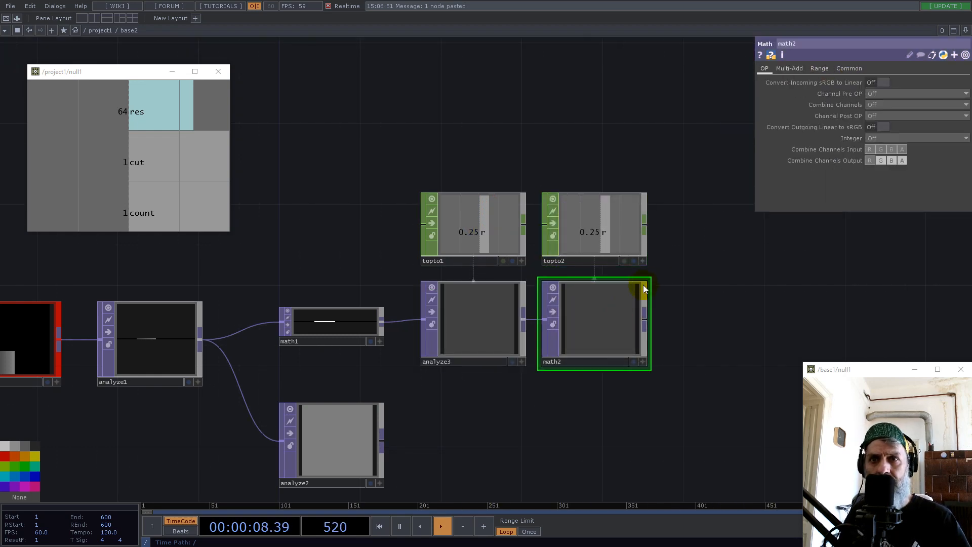
{"action": "left_click", "coordinate": [799, 73]}
{"action": "left_click_drag", "start_coordinate": [140, 112], "coordinate": [878, 96]}
{"action": "left_click", "coordinate": [880, 93]}
{"action": "middle_click_drag", "start_coordinate": [574, 234], "coordinate": [597, 257]}
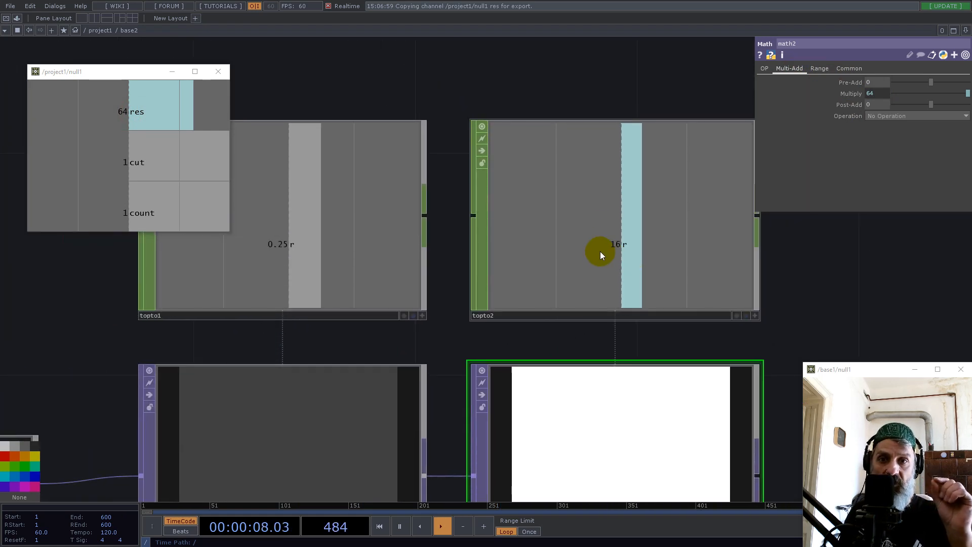
{"action": "middle_click_drag", "start_coordinate": [600, 251], "coordinate": [553, 244]}
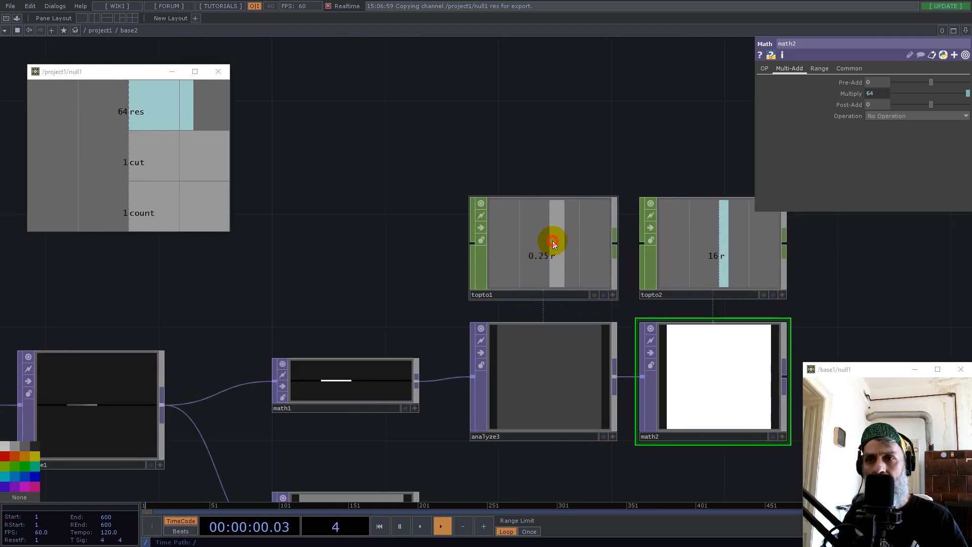
Rename the red channel of topto1 to dx and the red channel of topto2 to resx
{"action": "left_click", "coordinate": [554, 244]}
{"action": "left_click", "coordinate": [847, 103]}
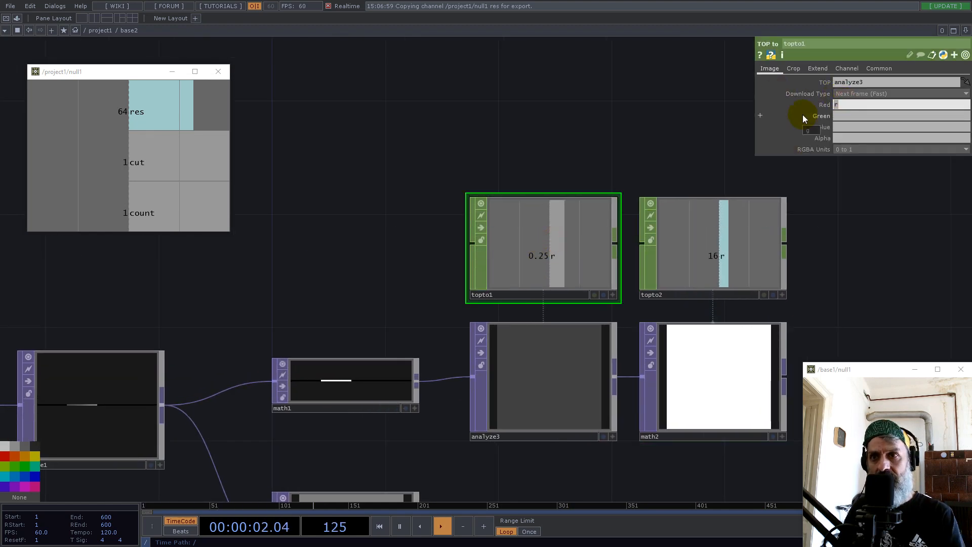
{"action": "type", "text": "dx"}
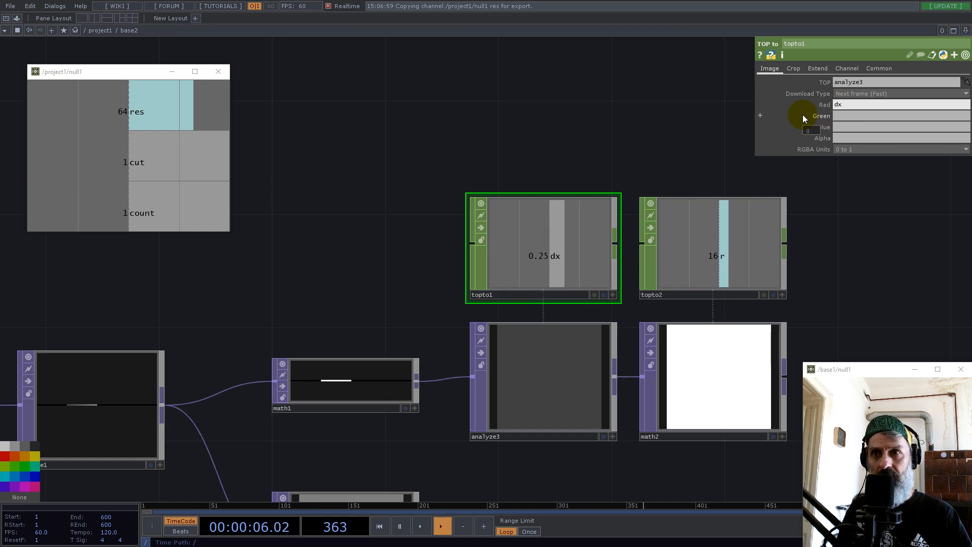
{"action": "left_click", "coordinate": [702, 245]}
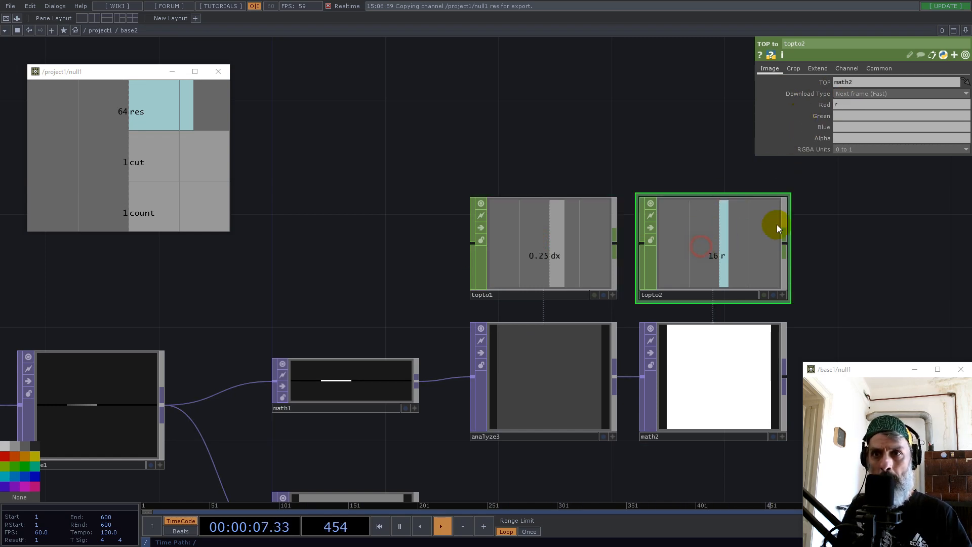
{"action": "left_click", "coordinate": [844, 104]}
{"action": "type", "text": "res"}
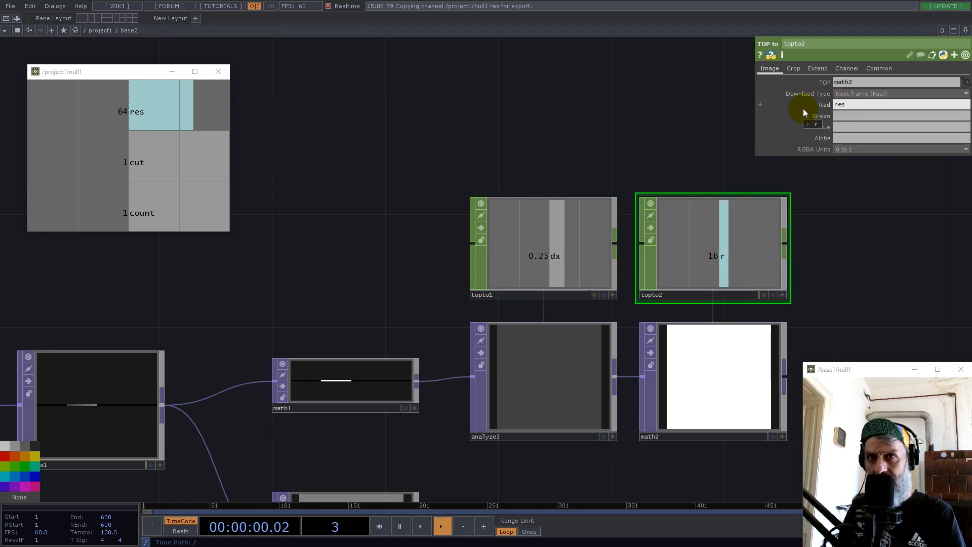
{"action": "type", "text": "x"}
{"action": "key", "text": "Return"}
Move the math1 branch with its Analyze, Math and TOP to nodes higher, and align analyze2 beneath math1
{"action": "scroll", "coordinate": [729, 135], "scroll_direction": "down", "scroll_amount": 5}
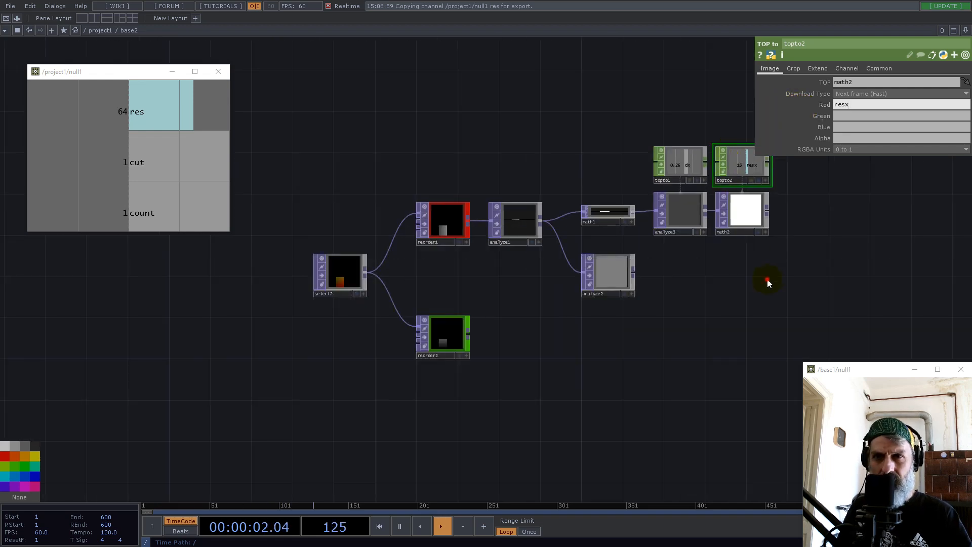
{"action": "scroll", "coordinate": [494, 245], "scroll_direction": "up", "scroll_amount": 3}
{"action": "scroll", "coordinate": [445, 169], "scroll_direction": "down", "scroll_amount": 3}
{"action": "left_click_drag", "start_coordinate": [427, 141], "coordinate": [630, 211]}
{"action": "left_click_drag", "start_coordinate": [570, 210], "coordinate": [591, 179]}
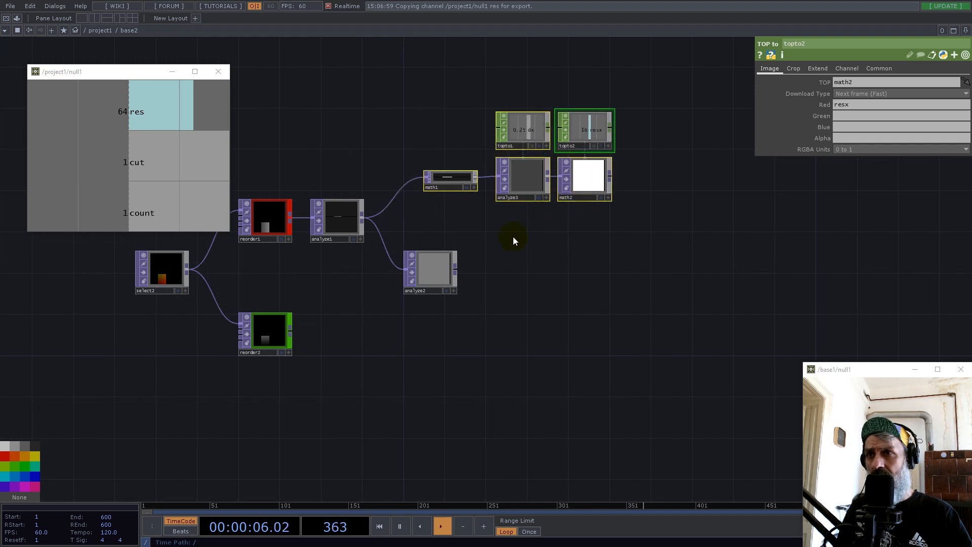
{"action": "left_click_drag", "start_coordinate": [426, 277], "coordinate": [445, 257]}
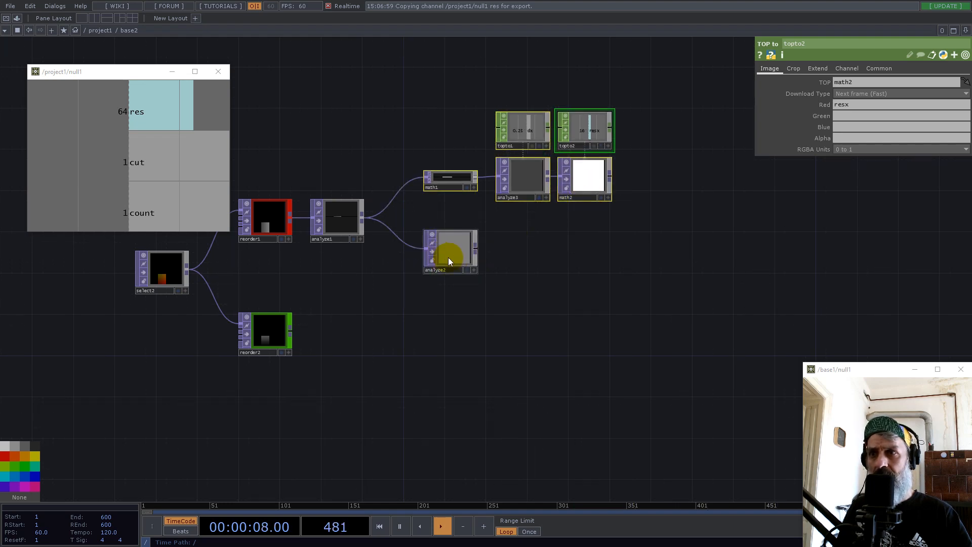
{"action": "scroll", "coordinate": [448, 253], "scroll_direction": "up", "scroll_amount": 5}
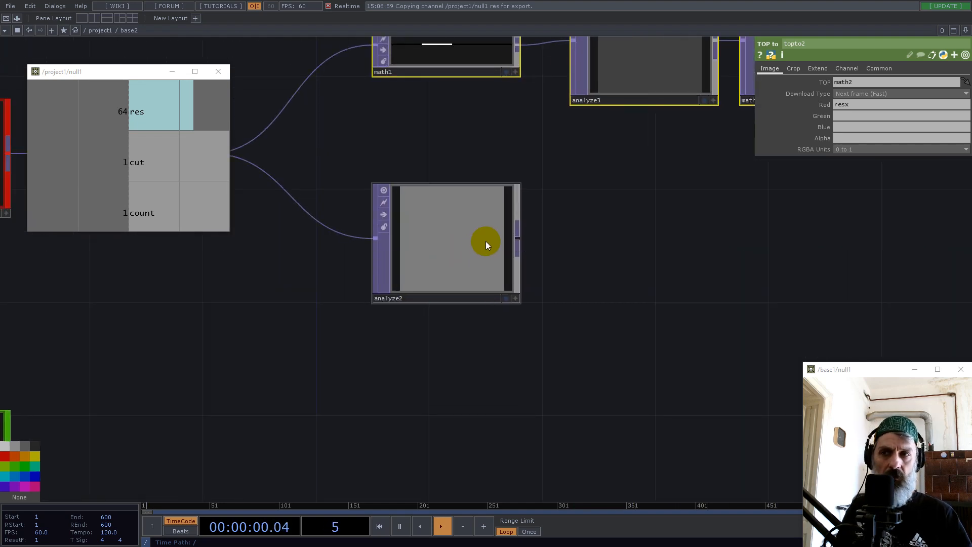
{"action": "scroll", "coordinate": [482, 245], "scroll_direction": "down", "scroll_amount": 5}
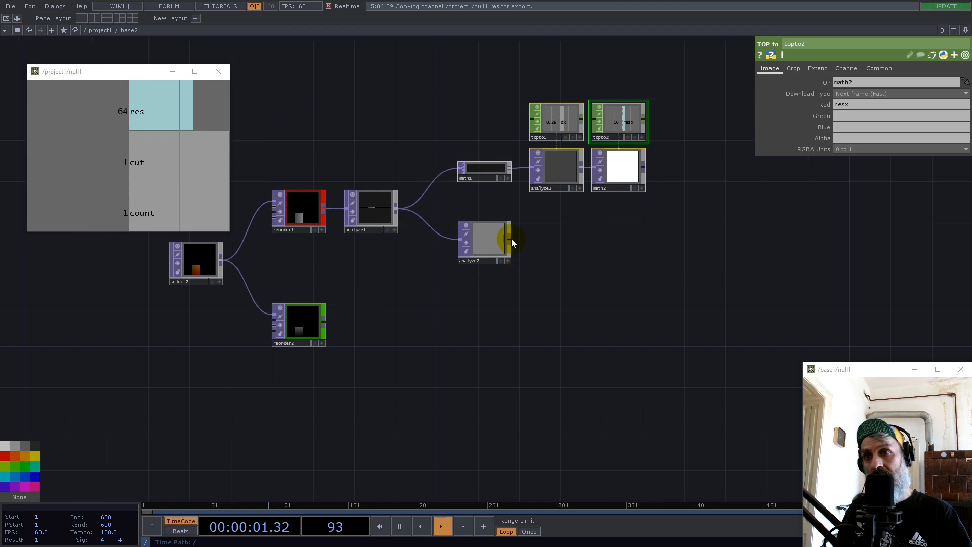
Duplicate topto2, place the copy below analyze2, and set analyze2 as its source TOP
{"action": "left_click", "coordinate": [613, 118]}
{"action": "key", "text": "ctrl+c"}
{"action": "key", "text": "ctrl+v"}
{"action": "left_click_drag", "start_coordinate": [630, 174], "coordinate": [485, 294]}
{"action": "scroll", "coordinate": [478, 276], "scroll_direction": "up", "scroll_amount": 5}
{"action": "left_click_drag", "start_coordinate": [473, 365], "coordinate": [502, 327]}
{"action": "left_click", "coordinate": [491, 200]}
{"action": "left_click", "coordinate": [504, 330]}
{"action": "left_click_drag", "start_coordinate": [530, 201], "coordinate": [848, 83]}
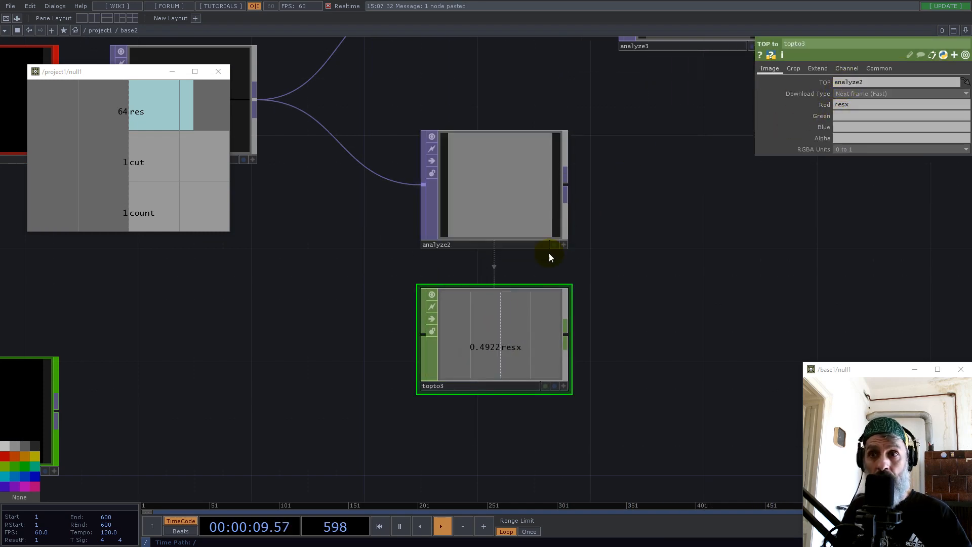
Examine the edge of the cell's gradient in reorder1 and compare it with analyze2's maximum in topto3
{"action": "scroll", "coordinate": [390, 298], "scroll_direction": "down", "scroll_amount": 5}
{"action": "scroll", "coordinate": [211, 261], "scroll_direction": "up", "scroll_amount": 6}
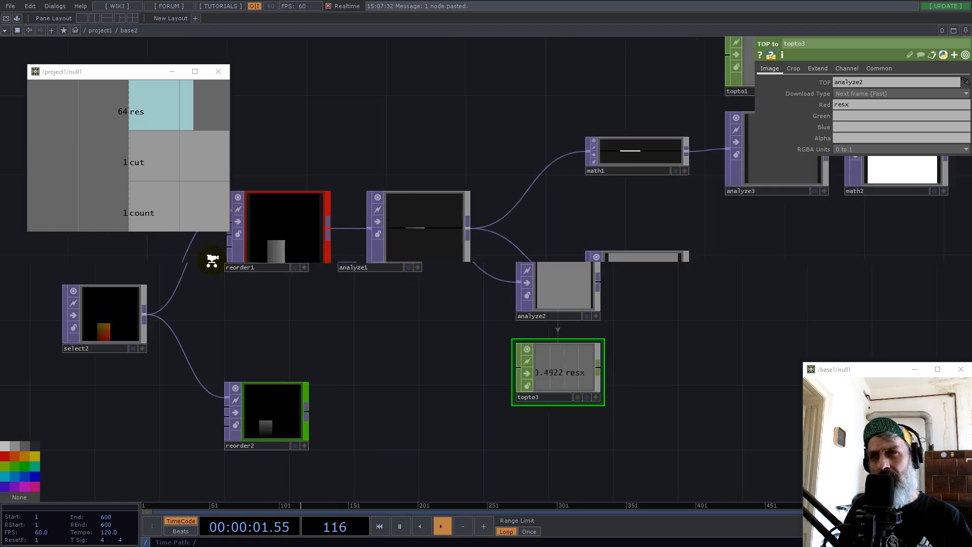
{"action": "scroll", "coordinate": [346, 280], "scroll_direction": "up", "scroll_amount": 4}
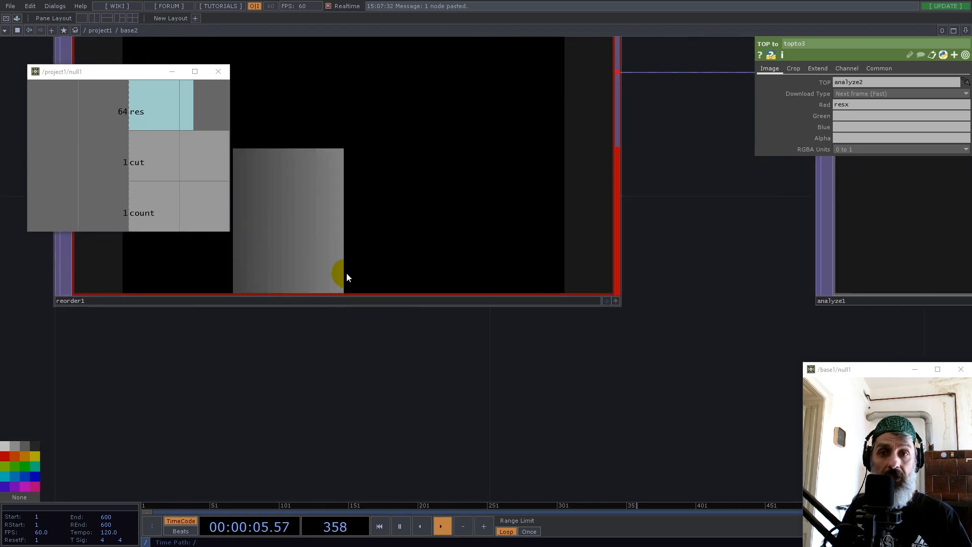
{"action": "scroll", "coordinate": [347, 278], "scroll_direction": "down", "scroll_amount": 6}
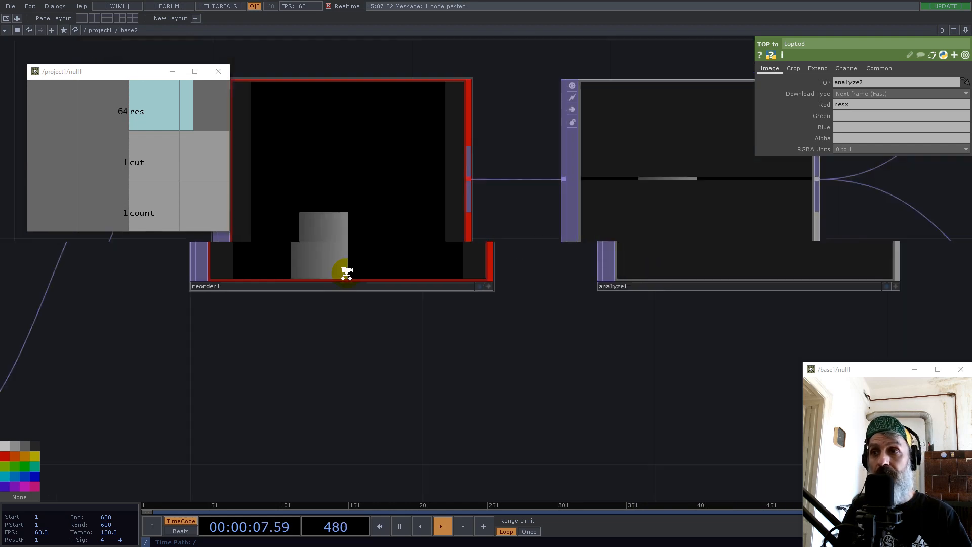
{"action": "scroll", "coordinate": [532, 327], "scroll_direction": "up", "scroll_amount": 5}
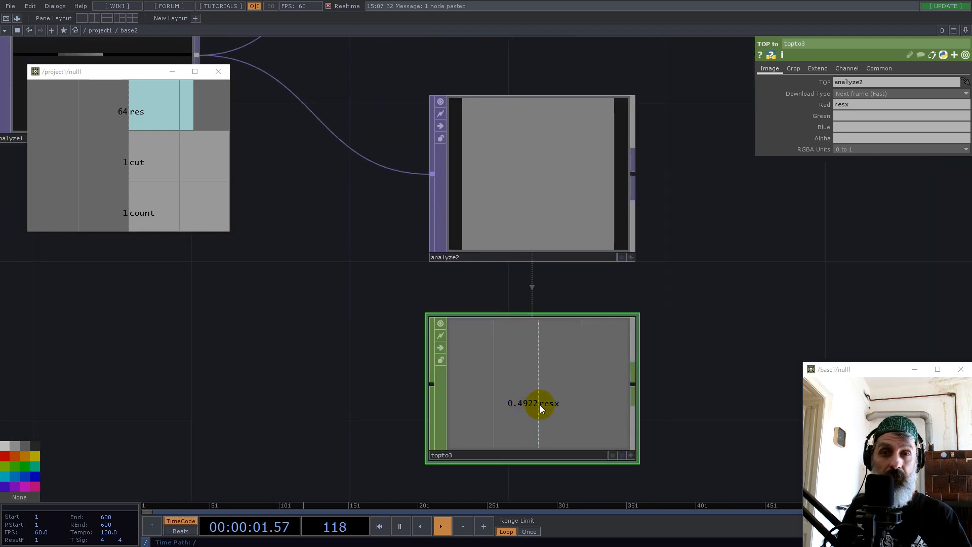
{"action": "scroll", "coordinate": [540, 405], "scroll_direction": "down", "scroll_amount": 5}
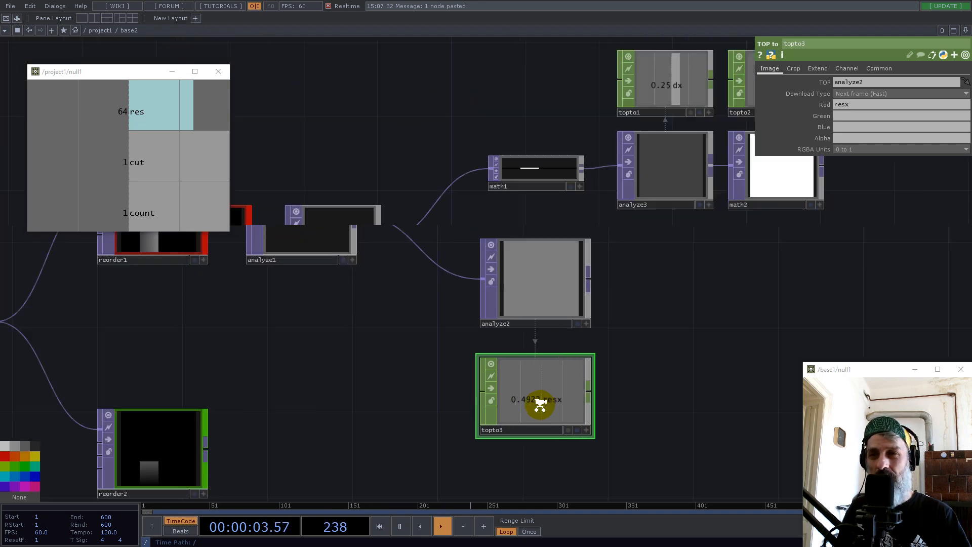
Add a Math TOP fed by analyze2 and place it beside that node
{"action": "scroll", "coordinate": [557, 381], "scroll_direction": "up", "scroll_amount": 3}
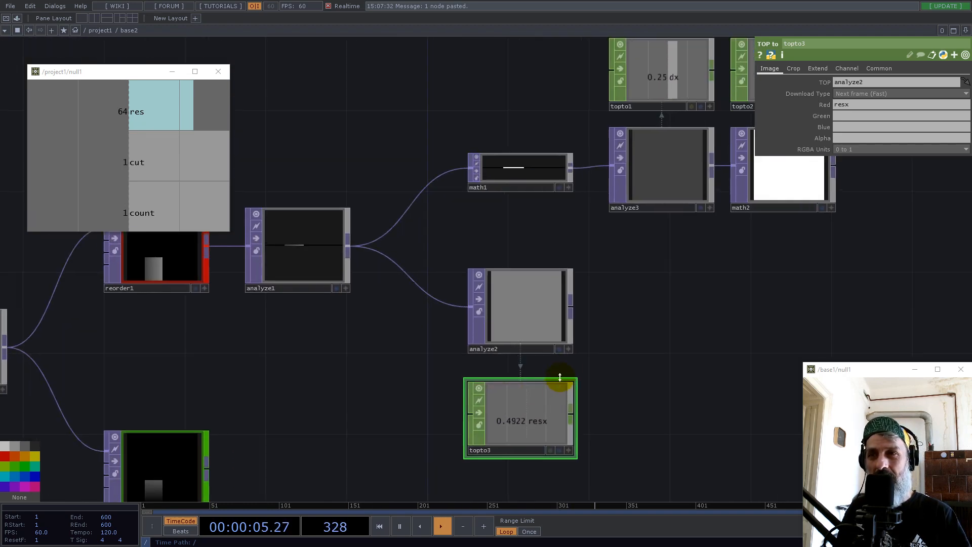
{"action": "right_click", "coordinate": [574, 306]}
{"action": "type", "text": "math"}
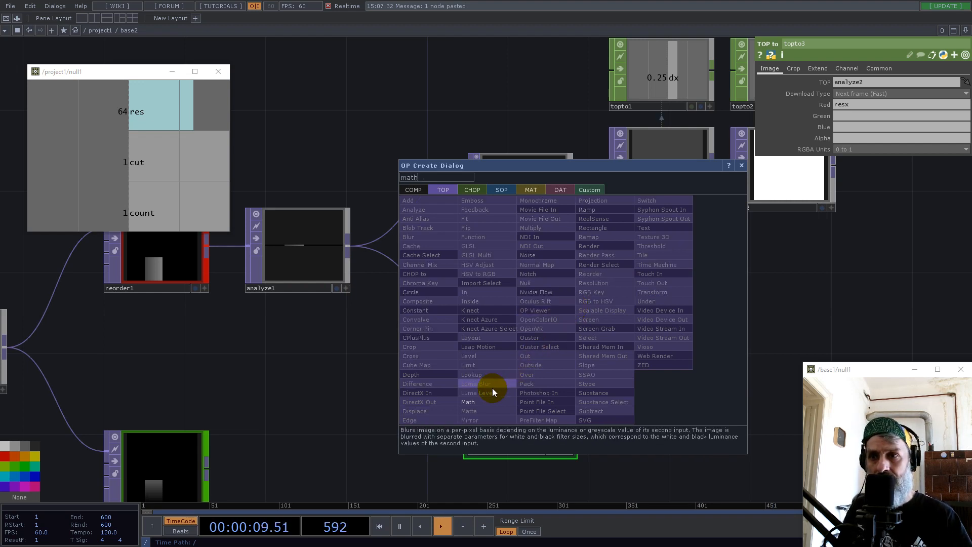
{"action": "key", "text": "Return"}
{"action": "left_click", "coordinate": [667, 310]}
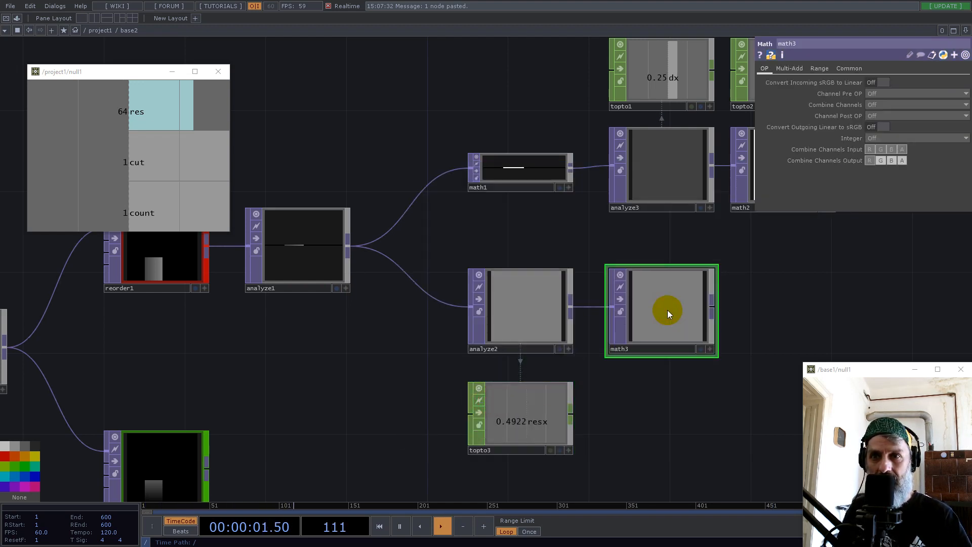
{"action": "key", "text": "h"}
Reference the res channel of project1's null1 in the Post-Add parameter of math3
{"action": "left_click", "coordinate": [799, 70]}
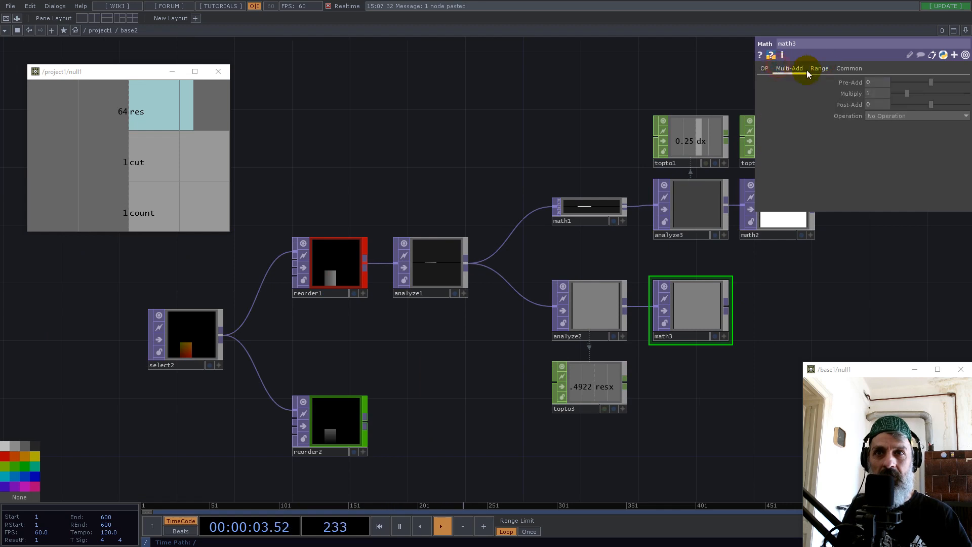
{"action": "left_click", "coordinate": [130, 104]}
{"action": "left_click_drag", "start_coordinate": [130, 104], "coordinate": [878, 96]}
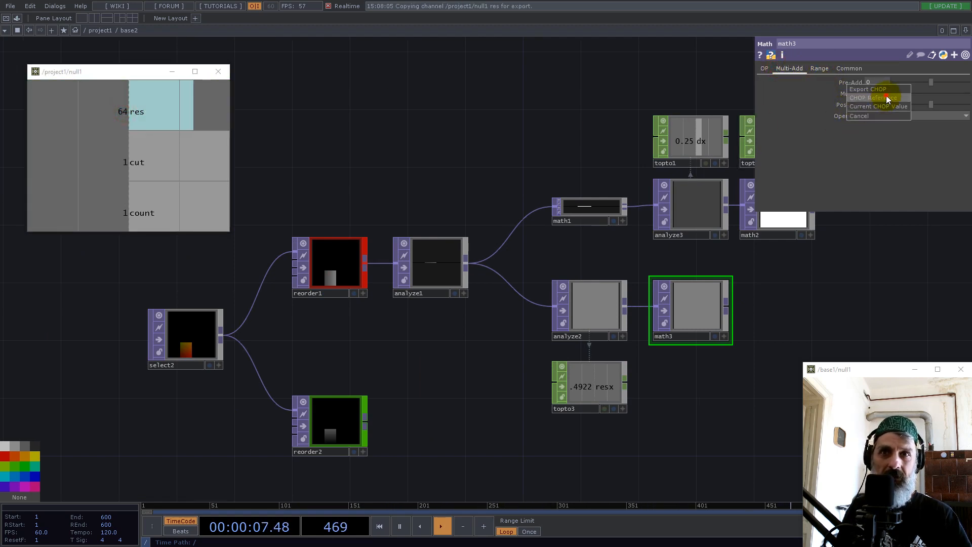
{"action": "left_click", "coordinate": [886, 97]}
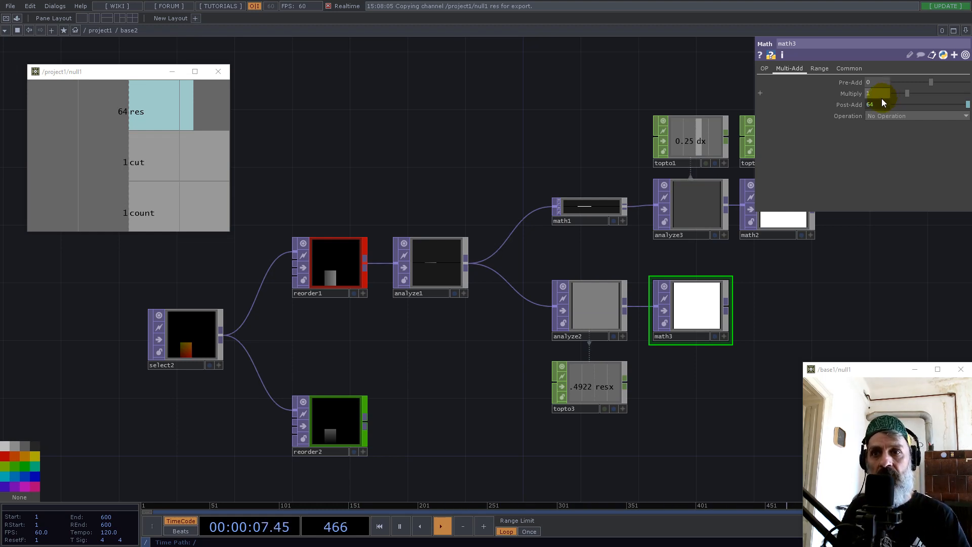
Set math3's Post-Add expression to 1/parent(2).op('null1')['res']/2
{"action": "left_click", "coordinate": [875, 105]}
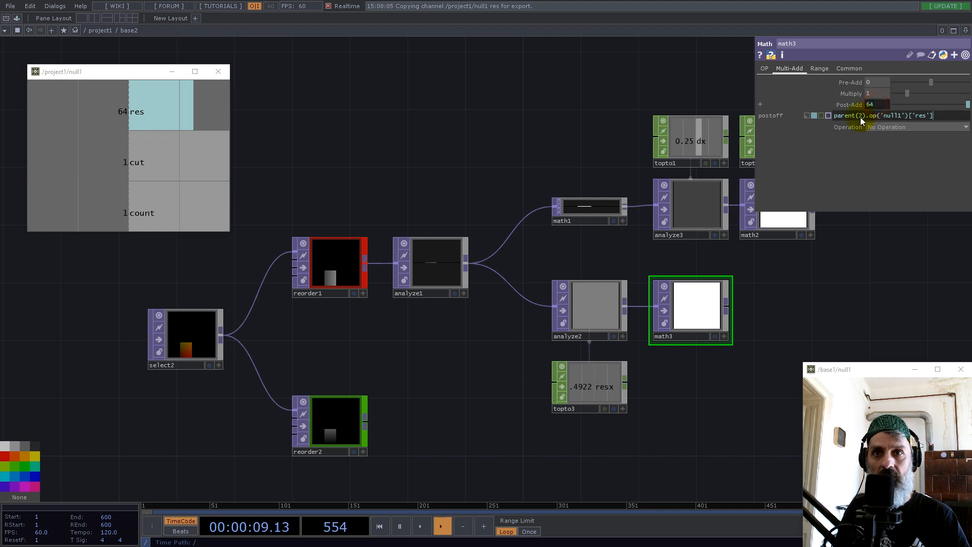
{"action": "left_click", "coordinate": [836, 116]}
{"action": "type", "text": "1/"}
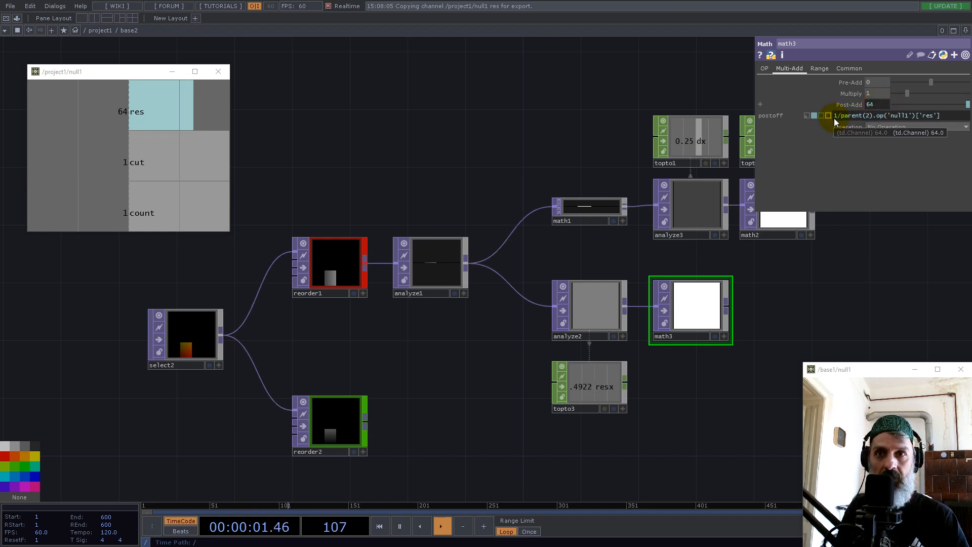
{"action": "left_click", "coordinate": [943, 118]}
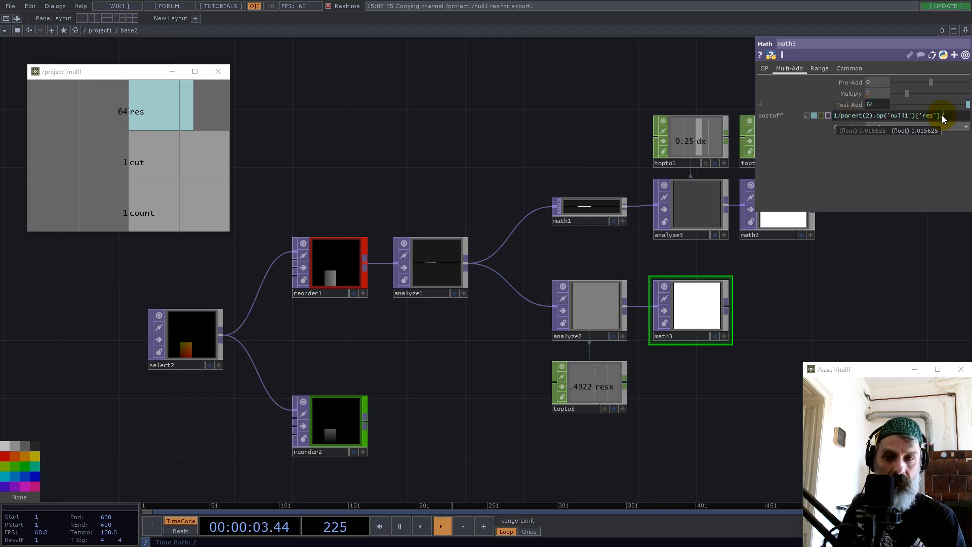
{"action": "type", "text": "/2"}
{"action": "key", "text": "Return"}
Set math3 as topto3's source TOP and move topto3 beneath math3
{"action": "left_click", "coordinate": [612, 382]}
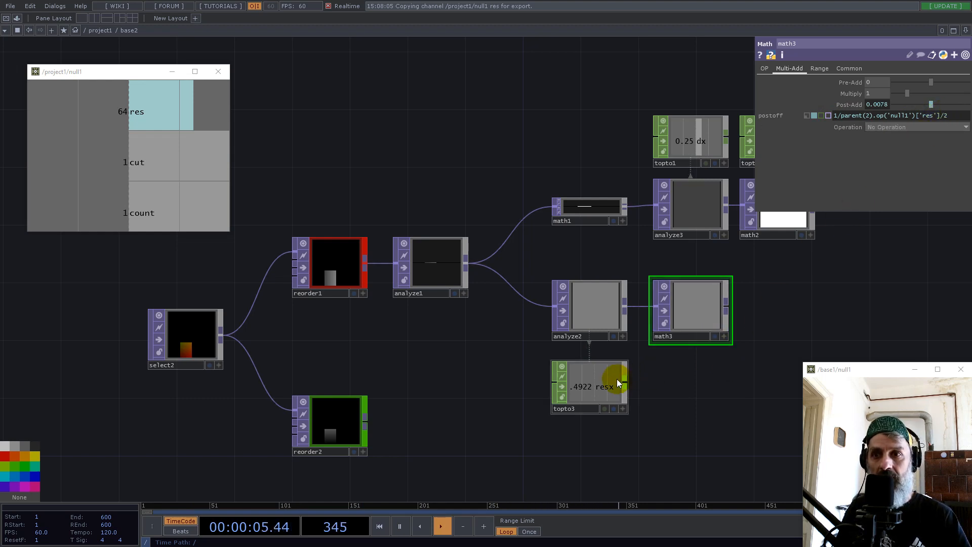
{"action": "left_click_drag", "start_coordinate": [691, 307], "coordinate": [855, 84]}
{"action": "left_click_drag", "start_coordinate": [596, 376], "coordinate": [699, 376]}
{"action": "left_click_drag", "start_coordinate": [790, 283], "coordinate": [558, 273]}
{"action": "left_click", "coordinate": [446, 379]}
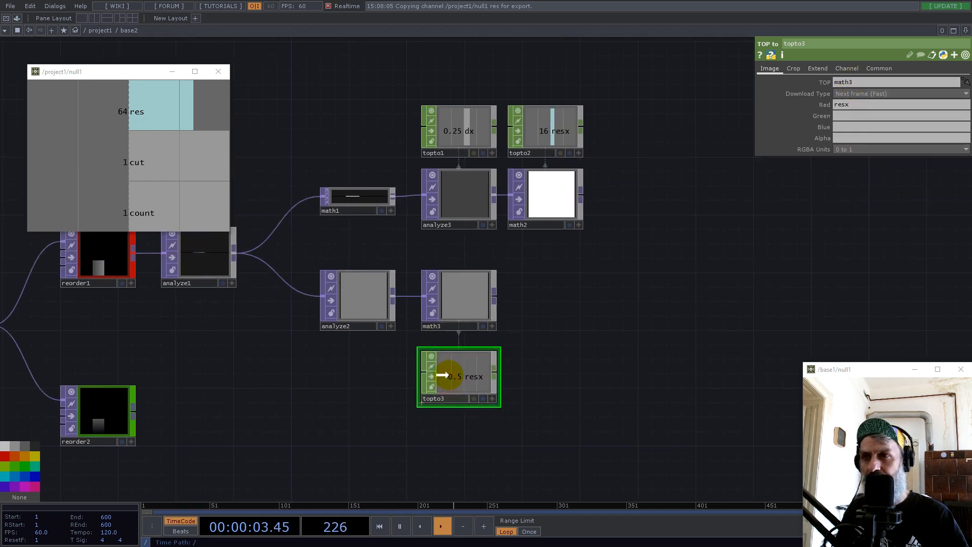
Rename the red channel of topto3 to X_max
{"action": "left_click", "coordinate": [852, 108]}
{"action": "left_click", "coordinate": [852, 108]}
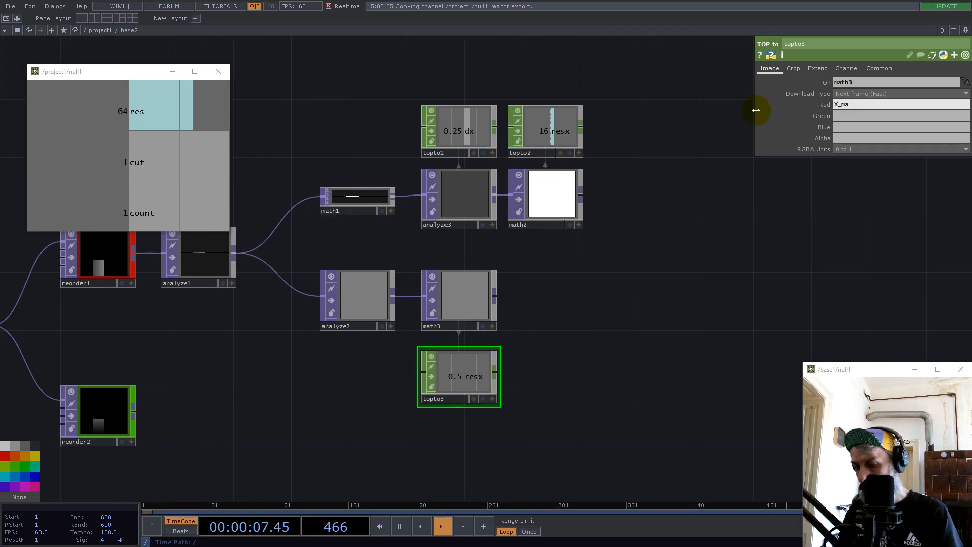
{"action": "key", "text": "Return"}
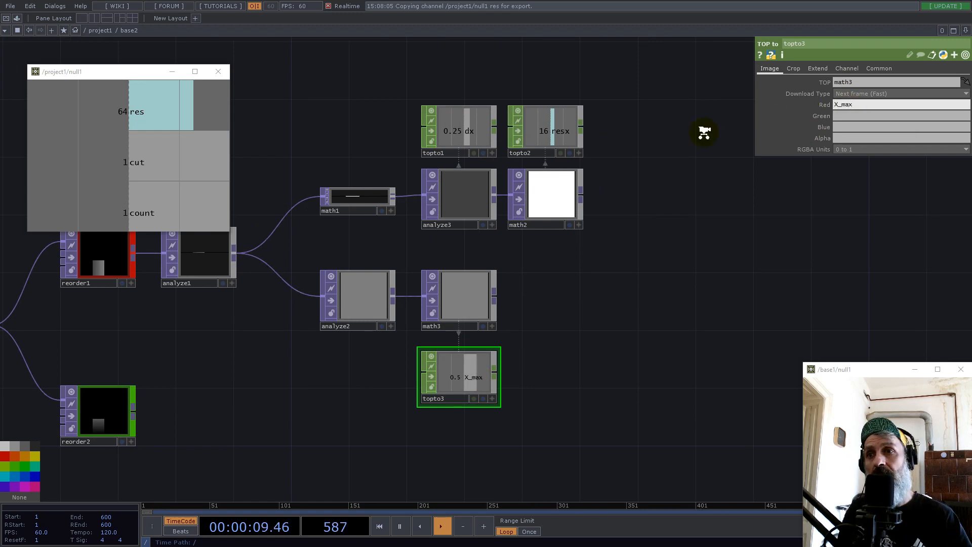
Place topto3 beside math3 and move select2 farther away from the reorder nodes
{"action": "scroll", "coordinate": [732, 118], "scroll_direction": "down", "scroll_amount": 3}
{"action": "left_click_drag", "start_coordinate": [568, 257], "coordinate": [623, 222]}
{"action": "left_click_drag", "start_coordinate": [354, 143], "coordinate": [329, 180]}
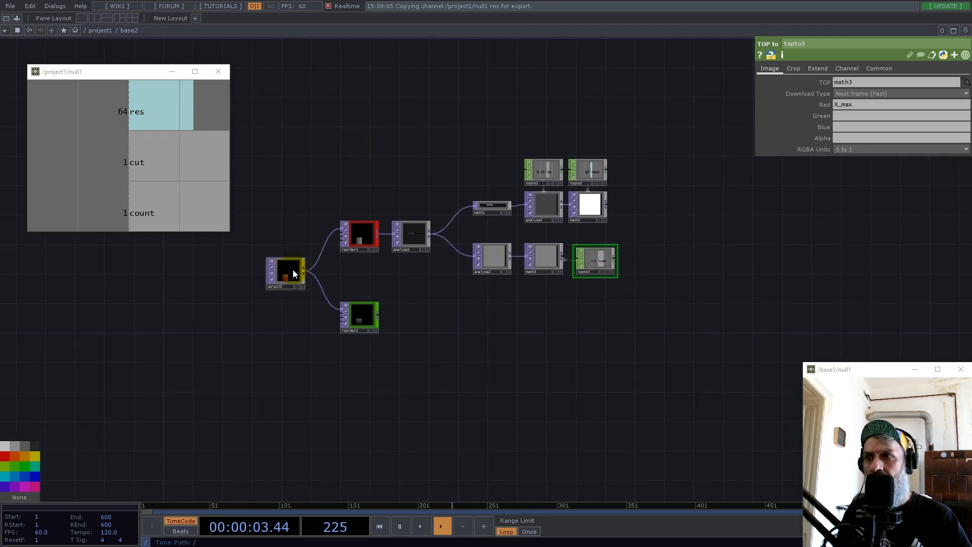
{"action": "left_click_drag", "start_coordinate": [292, 274], "coordinate": [249, 273]}
Duplicate the nine Analyze, Math and TOP to nodes after reorder1 and place the copies beside reorder2
{"action": "left_click_drag", "start_coordinate": [674, 299], "coordinate": [399, 130]}
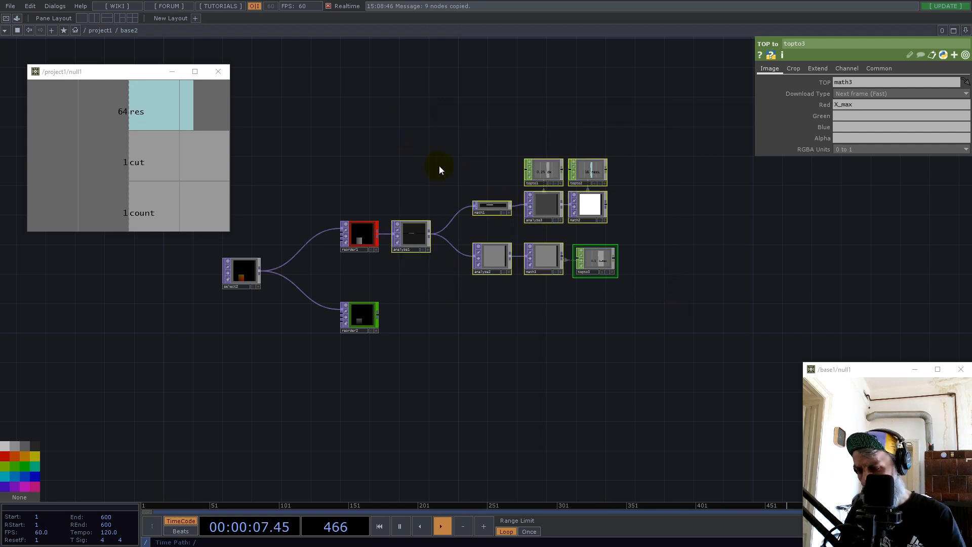
{"action": "key", "text": "ctrl+c"}
{"action": "key", "text": "ctrl+v"}
{"action": "left_click_drag", "start_coordinate": [539, 329], "coordinate": [540, 358]}
{"action": "left_click_drag", "start_coordinate": [426, 306], "coordinate": [468, 251]}
{"action": "left_click_drag", "start_coordinate": [407, 264], "coordinate": [400, 354]}
{"action": "middle_click_drag", "start_coordinate": [465, 308], "coordinate": [493, 67]}
{"action": "left_click_drag", "start_coordinate": [468, 238], "coordinate": [469, 390]}
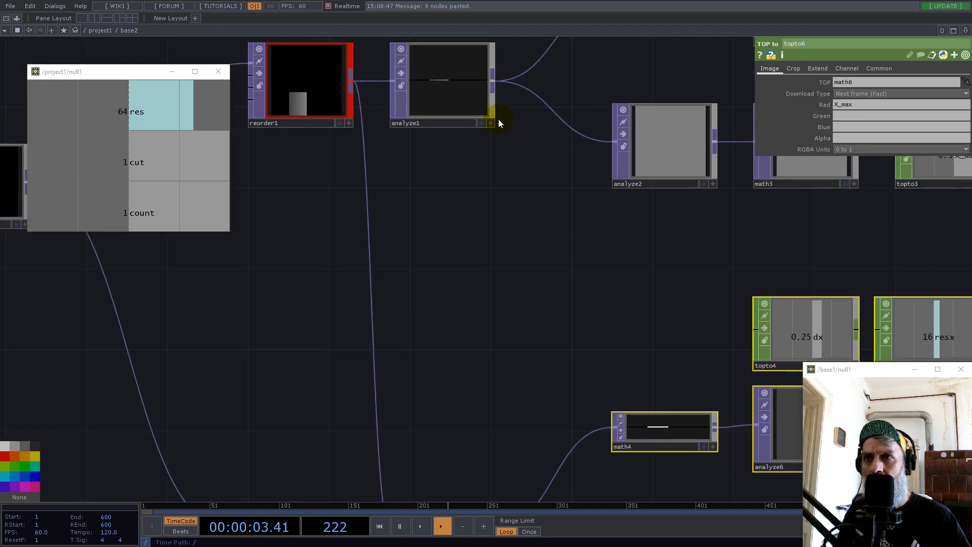
Fit the analyze1 and analyze4 nodes to their flat images and connect reorder2 to analyze4
{"action": "left_click_drag", "start_coordinate": [493, 125], "coordinate": [517, 151]}
{"action": "scroll", "coordinate": [533, 222], "scroll_direction": "down", "scroll_amount": 4}
{"action": "scroll", "coordinate": [451, 234], "scroll_direction": "up", "scroll_amount": 5}
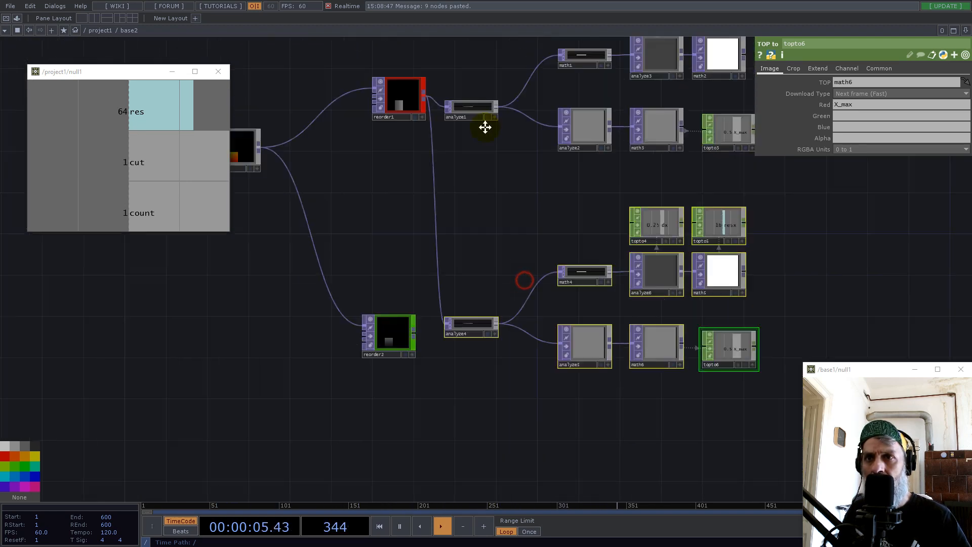
{"action": "left_click", "coordinate": [445, 223]}
{"action": "left_click_drag", "start_coordinate": [328, 230], "coordinate": [426, 219]}
Set analyze4's Scope to Rows and fit the analyze4 and math4 nodes to their narrow images
{"action": "left_click", "coordinate": [864, 104]}
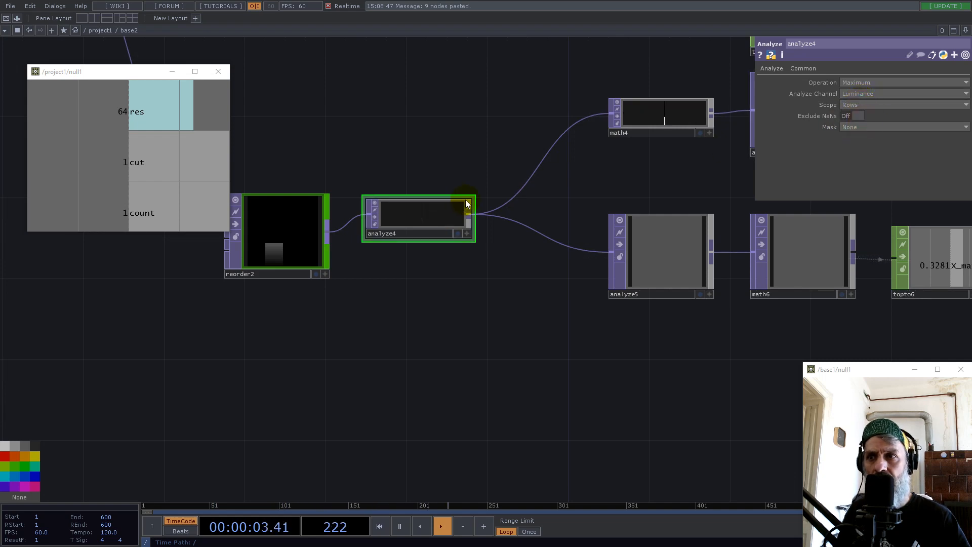
{"action": "left_click_drag", "start_coordinate": [400, 205], "coordinate": [396, 244]}
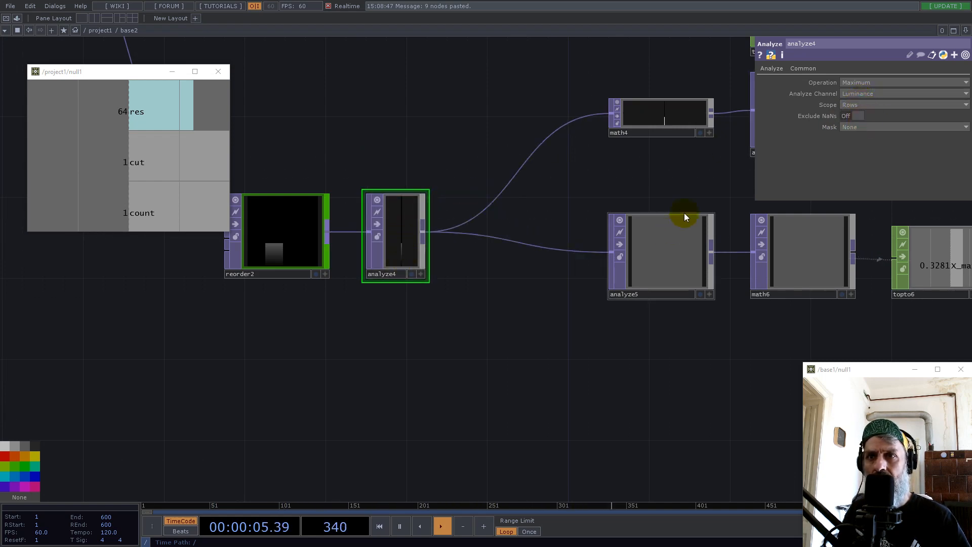
{"action": "left_click", "coordinate": [714, 96]}
Rename the red channel of topto4 to dy and the red channel of topto5 to resy
{"action": "left_click_drag", "start_coordinate": [688, 178], "coordinate": [334, 298]}
{"action": "scroll", "coordinate": [334, 298], "scroll_direction": "down", "scroll_amount": 4}
{"action": "scroll", "coordinate": [416, 190], "scroll_direction": "up", "scroll_amount": 7}
{"action": "left_click", "coordinate": [416, 189]}
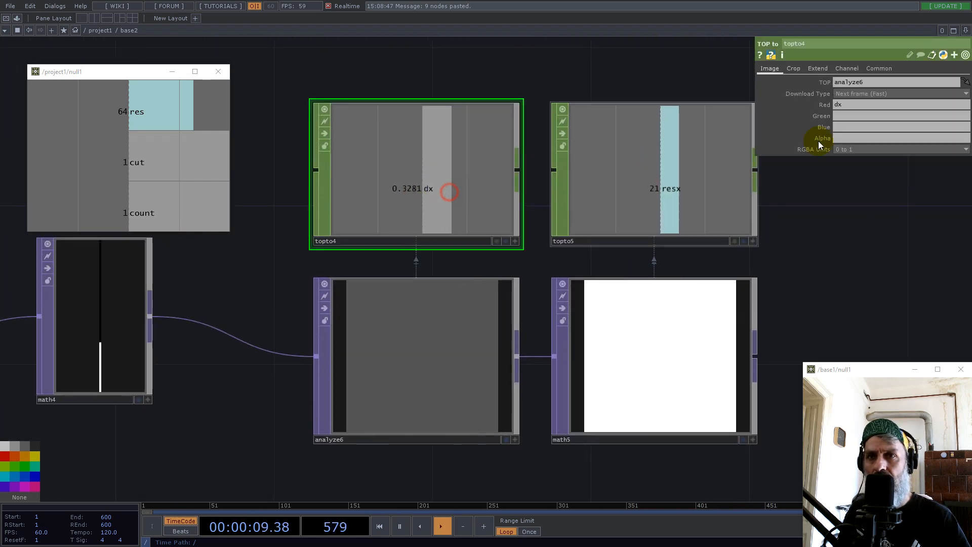
{"action": "left_click", "coordinate": [843, 105]}
{"action": "type", "text": "dy"}
{"action": "left_click", "coordinate": [639, 163]}
{"action": "left_click", "coordinate": [850, 108]}
{"action": "type", "text": "y"}
Rename the red channel of topto6 to Y_max
{"action": "left_click_drag", "start_coordinate": [810, 290], "coordinate": [603, 74]}
{"action": "scroll", "coordinate": [573, 248], "scroll_direction": "down", "scroll_amount": 3}
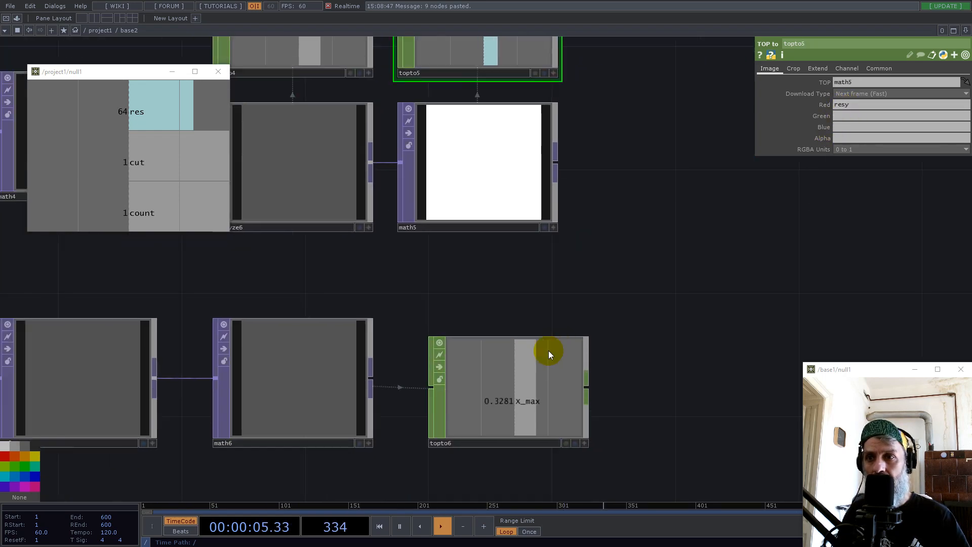
{"action": "left_click", "coordinate": [548, 351]}
{"action": "left_click", "coordinate": [838, 105]}
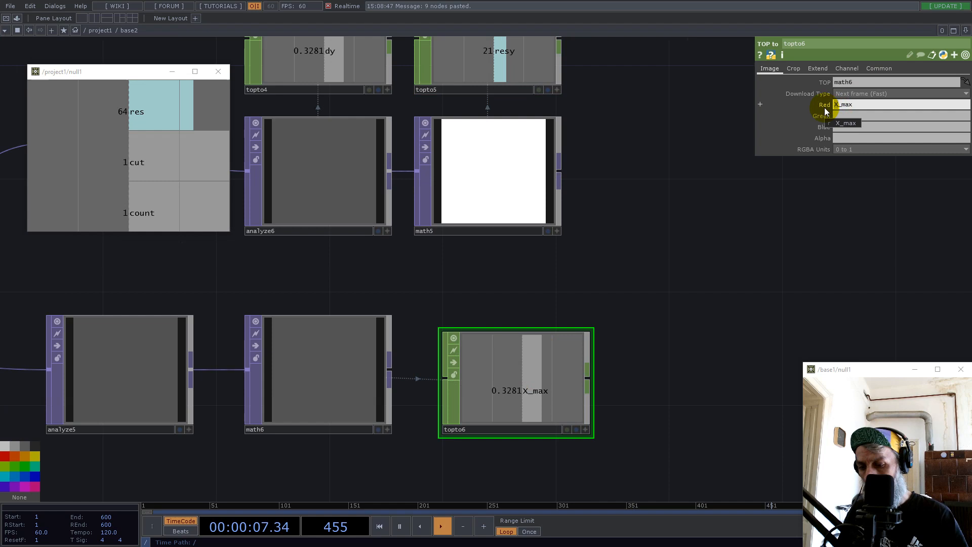
{"action": "key", "text": "Return"}
Move select2 down to sit between the reorder1 and reorder2 branches
{"action": "scroll", "coordinate": [578, 250], "scroll_direction": "down", "scroll_amount": 5}
{"action": "left_click_drag", "start_coordinate": [662, 193], "coordinate": [714, 305]}
{"action": "left_click_drag", "start_coordinate": [251, 256], "coordinate": [236, 323]}
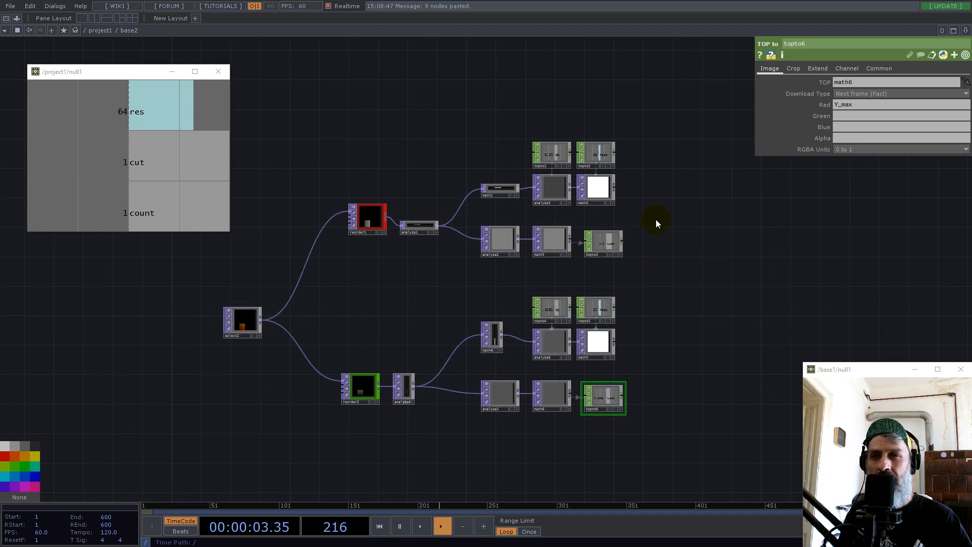
Add a Merge CHOP fed by topto3 and place it beyond the two branches
{"action": "scroll", "coordinate": [610, 248], "scroll_direction": "up", "scroll_amount": 6}
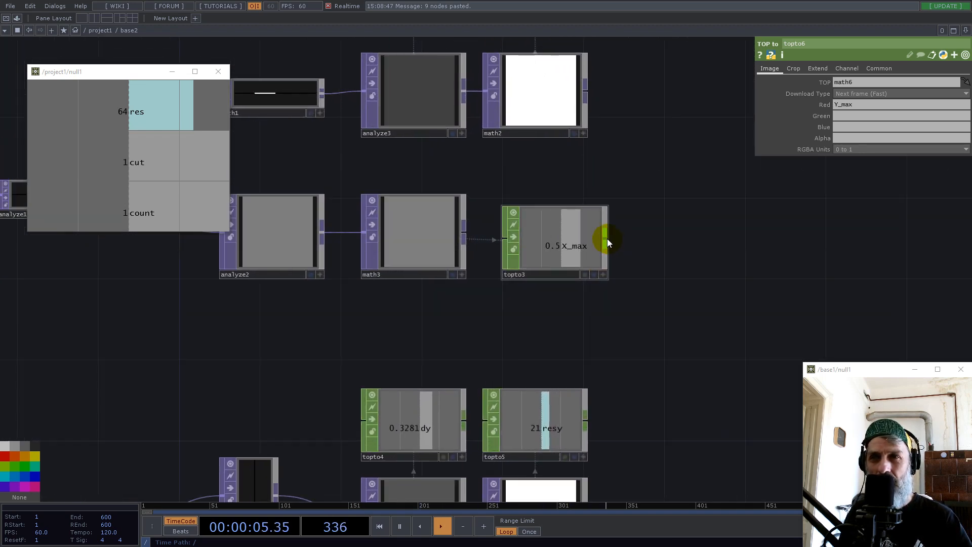
{"action": "right_click", "coordinate": [607, 238]}
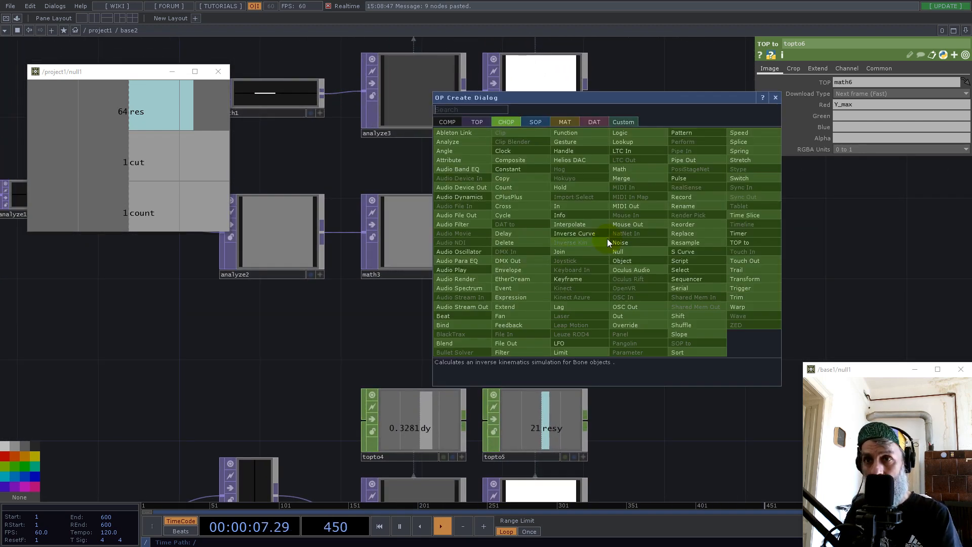
{"action": "type", "text": "merg"}
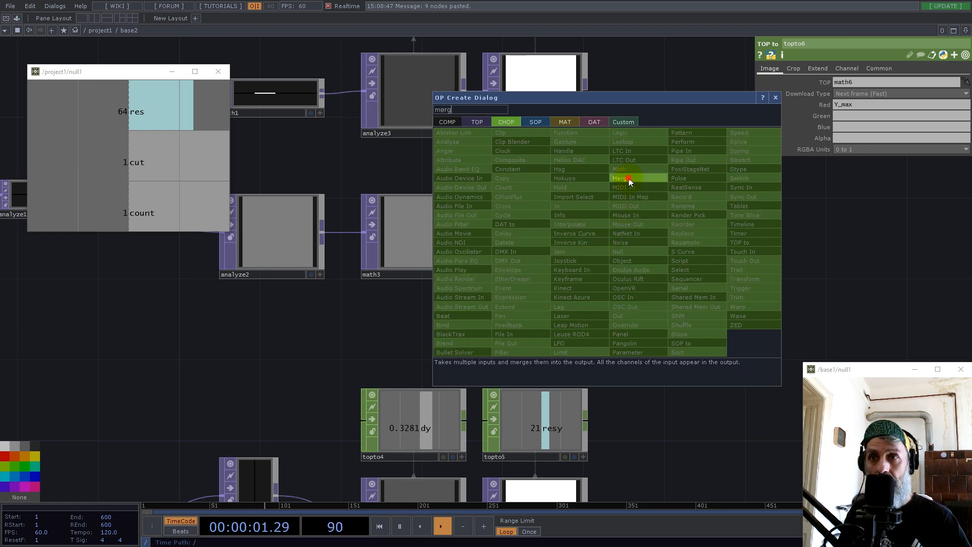
{"action": "left_click", "coordinate": [622, 178]}
{"action": "left_click", "coordinate": [841, 302]}
Connect topto6, topto1 and topto4 to merge1, in that order
{"action": "scroll", "coordinate": [596, 261], "scroll_direction": "down", "scroll_amount": 3}
{"action": "left_click_drag", "start_coordinate": [660, 211], "coordinate": [556, 166]}
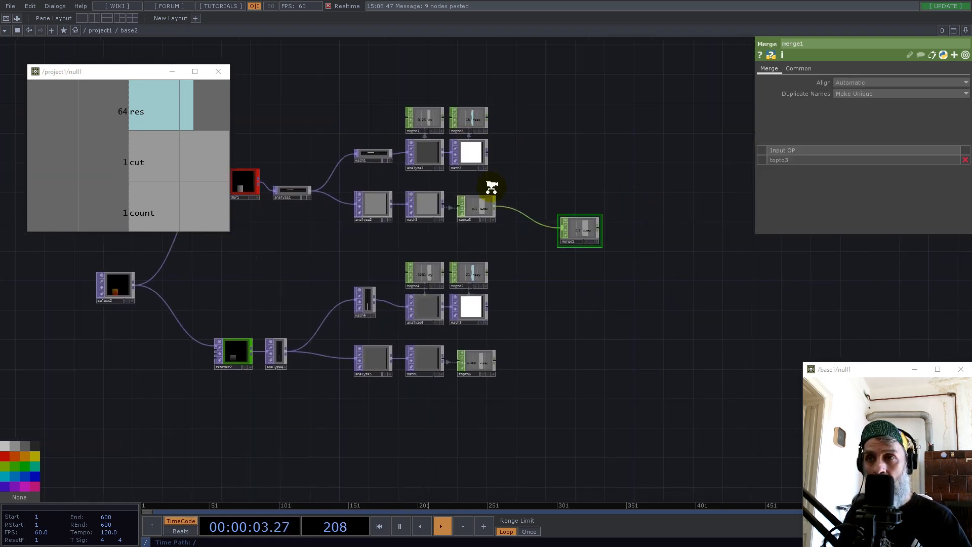
{"action": "scroll", "coordinate": [493, 189], "scroll_direction": "up", "scroll_amount": 2}
{"action": "left_click_drag", "start_coordinate": [554, 112], "coordinate": [545, 156]}
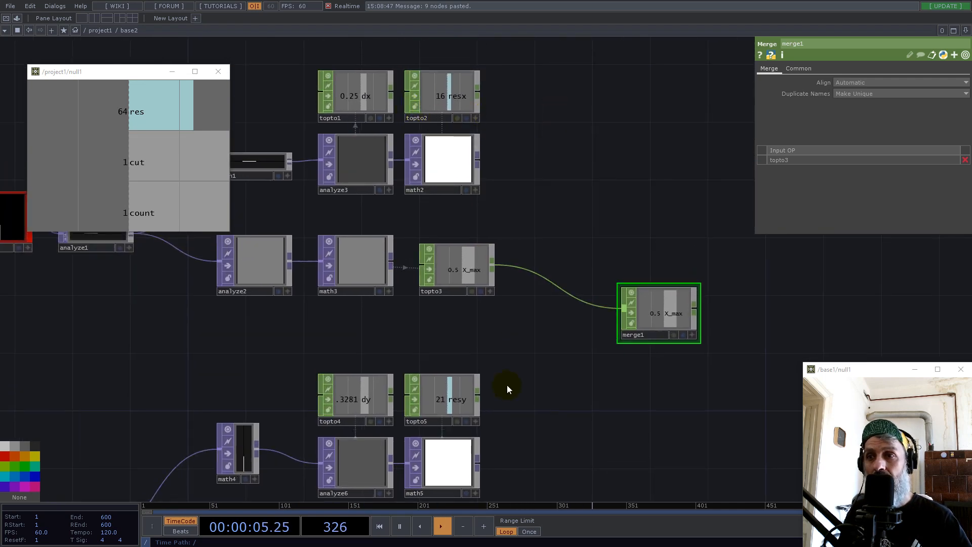
{"action": "left_click_drag", "start_coordinate": [507, 385], "coordinate": [478, 251]}
{"action": "left_click_drag", "start_coordinate": [446, 430], "coordinate": [576, 171]}
{"action": "left_click_drag", "start_coordinate": [404, 206], "coordinate": [476, 386]}
{"action": "left_click_drag", "start_coordinate": [417, 133], "coordinate": [649, 379]}
{"action": "left_click_drag", "start_coordinate": [641, 434], "coordinate": [596, 314]}
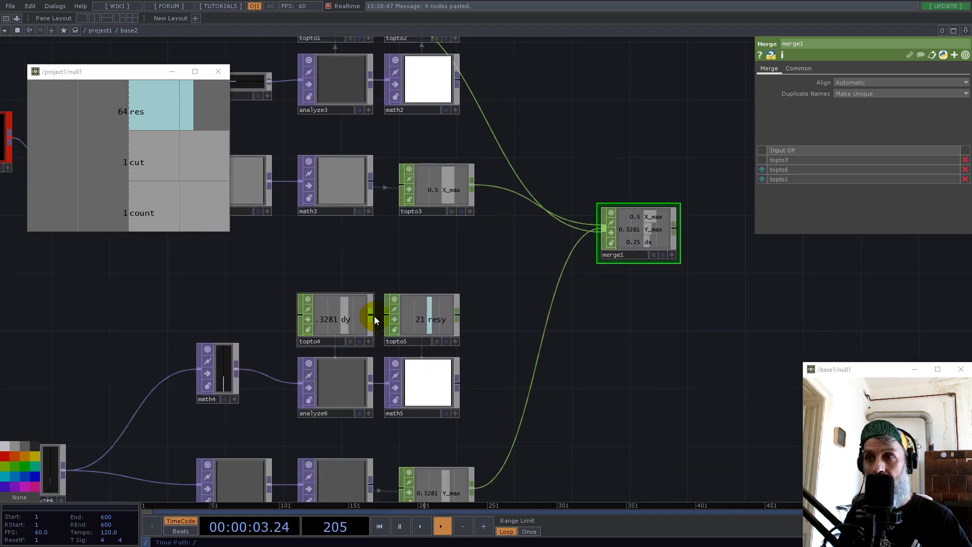
{"action": "left_click_drag", "start_coordinate": [550, 257], "coordinate": [607, 234]}
Connect topto2 and topto5 to merge1 after the existing inputs
{"action": "left_click_drag", "start_coordinate": [614, 319], "coordinate": [591, 236]}
{"action": "left_click_drag", "start_coordinate": [519, 90], "coordinate": [515, 102]}
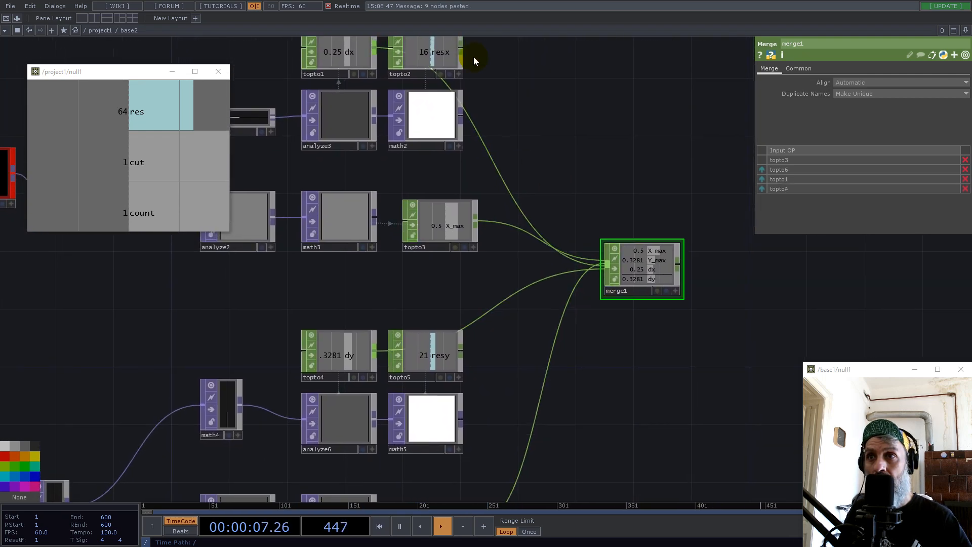
{"action": "left_click_drag", "start_coordinate": [477, 51], "coordinate": [606, 268]}
{"action": "left_click_drag", "start_coordinate": [609, 375], "coordinate": [574, 168]}
{"action": "left_click_drag", "start_coordinate": [445, 136], "coordinate": [573, 66]}
{"action": "left_click_drag", "start_coordinate": [592, 200], "coordinate": [514, 472]}
Add an Out CHOP fed by merge1 and place it beside that node
{"action": "right_click", "coordinate": [566, 330]}
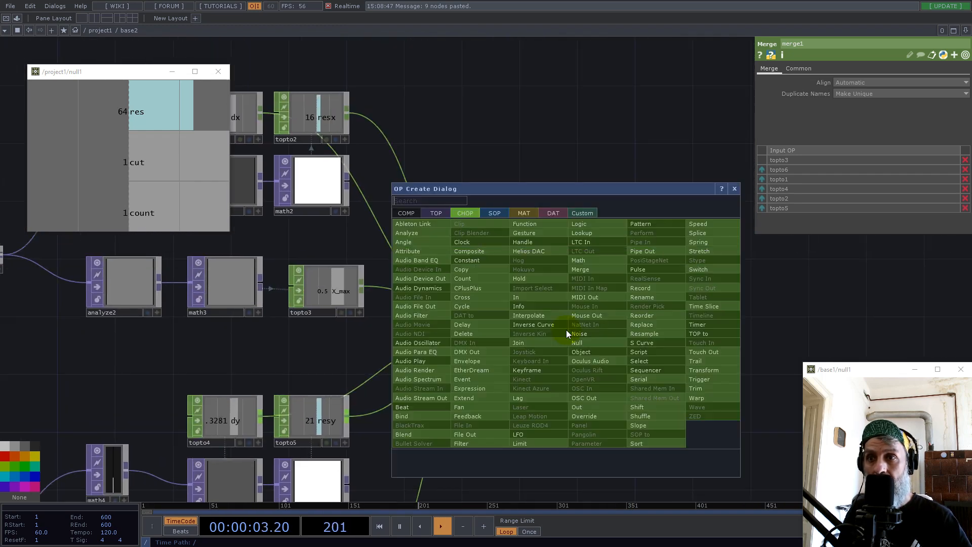
{"action": "type", "text": "ou"}
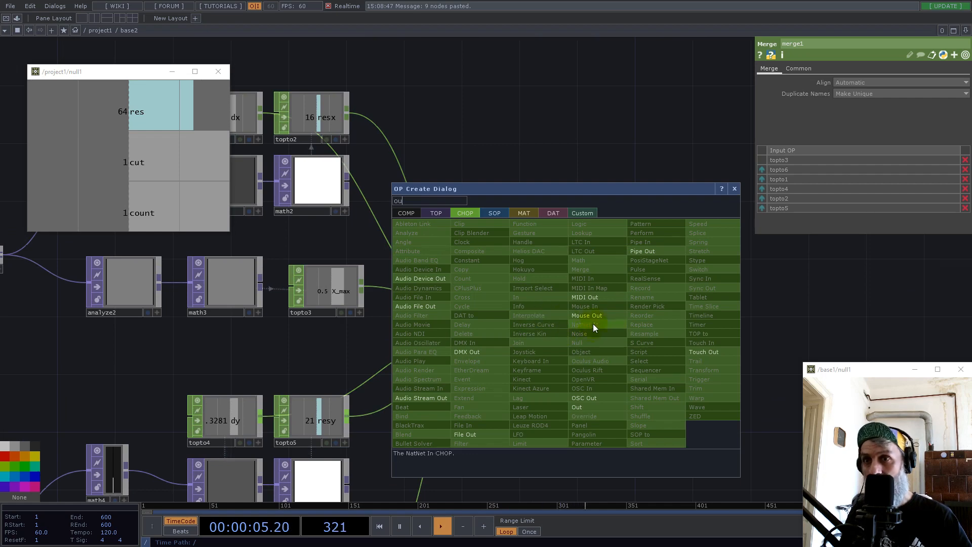
{"action": "left_click", "coordinate": [577, 406]}
{"action": "left_click", "coordinate": [662, 335]}
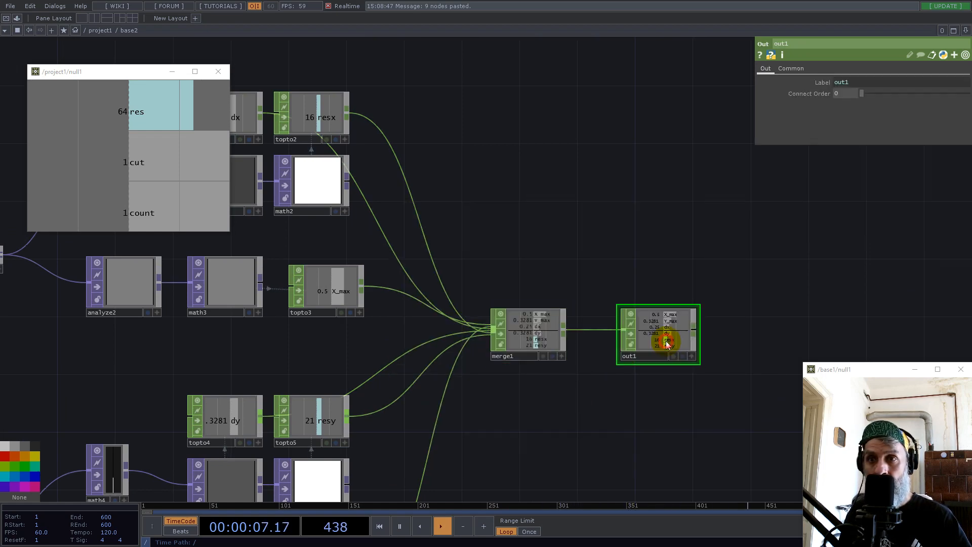
Return to project1 and show base2's output channels in its node viewer
{"action": "scroll", "coordinate": [632, 300], "scroll_direction": "down", "scroll_amount": 10}
{"action": "key", "text": "p"}
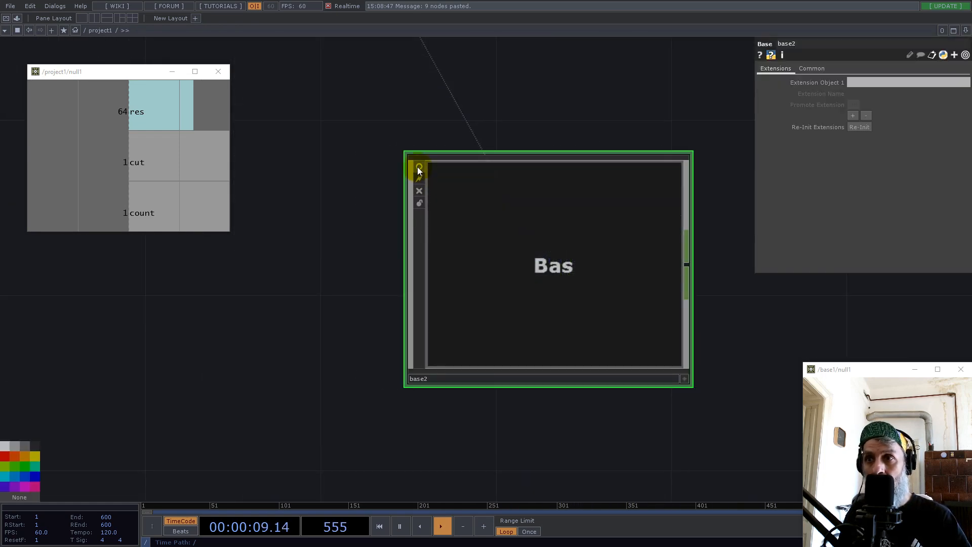
{"action": "left_click", "coordinate": [419, 166]}
{"action": "scroll", "coordinate": [463, 260], "scroll_direction": "down", "scroll_amount": 5}
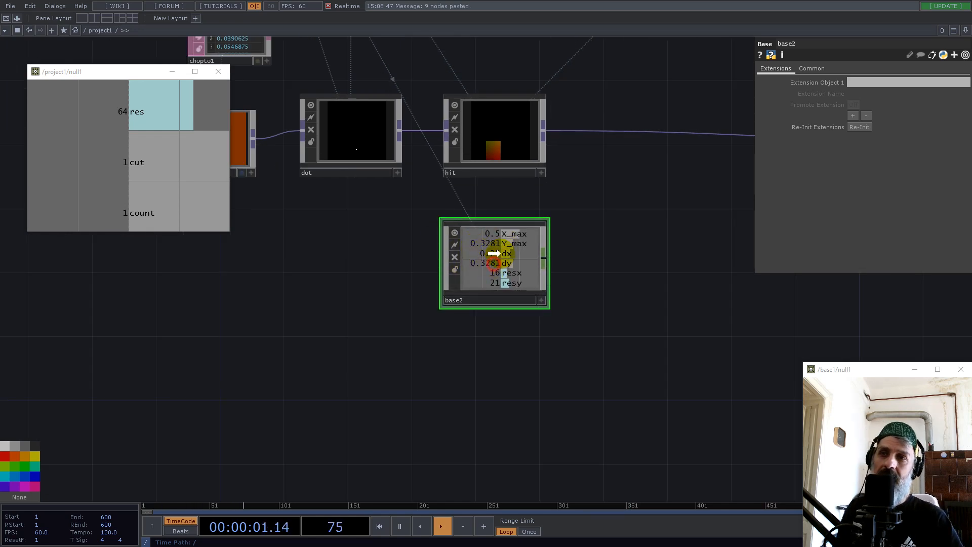
Move the base2 node below and to the right of the hit node, keeping its output channels readable
{"action": "left_click_drag", "start_coordinate": [603, 214], "coordinate": [471, 356]}
{"action": "left_click_drag", "start_coordinate": [353, 365], "coordinate": [481, 358]}
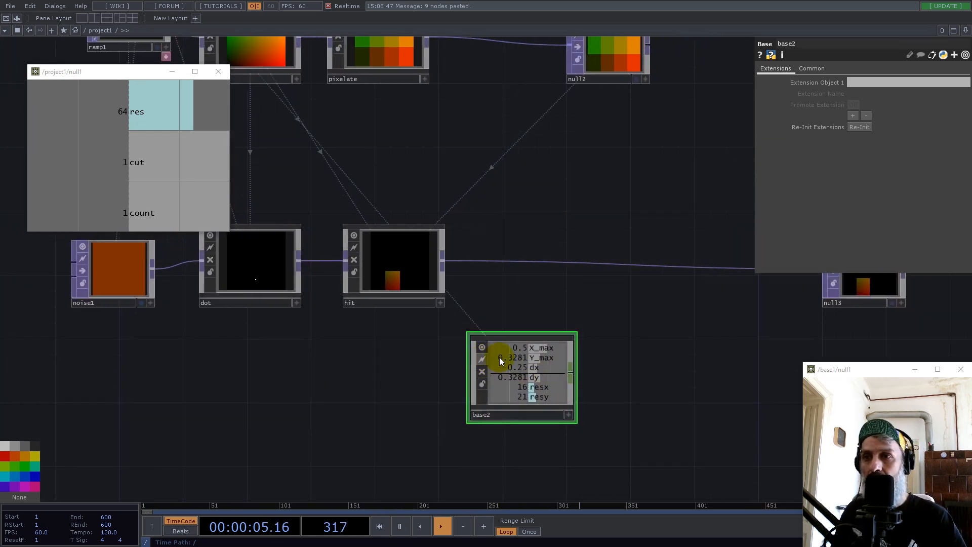
{"action": "scroll", "coordinate": [524, 385], "scroll_direction": "up", "scroll_amount": 5}
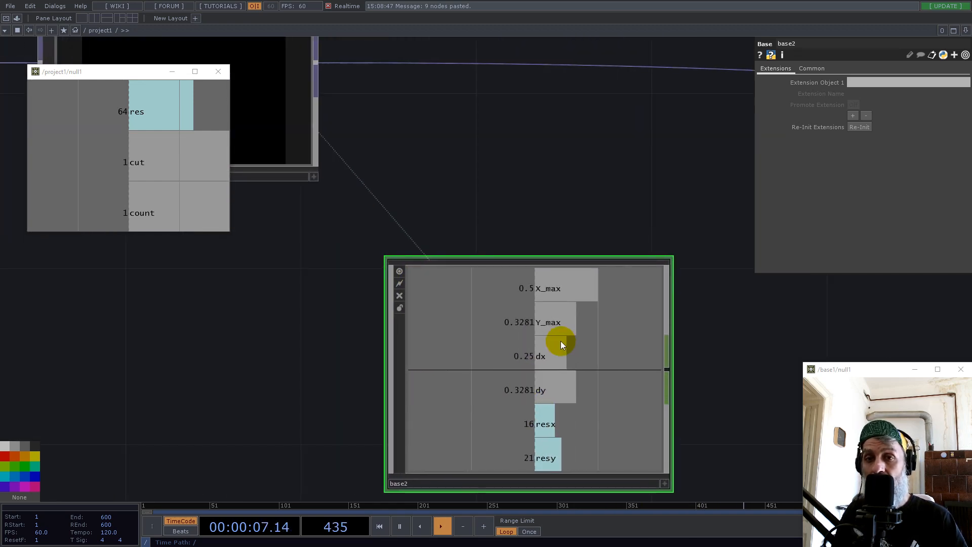
{"action": "scroll", "coordinate": [570, 367], "scroll_direction": "down", "scroll_amount": 5}
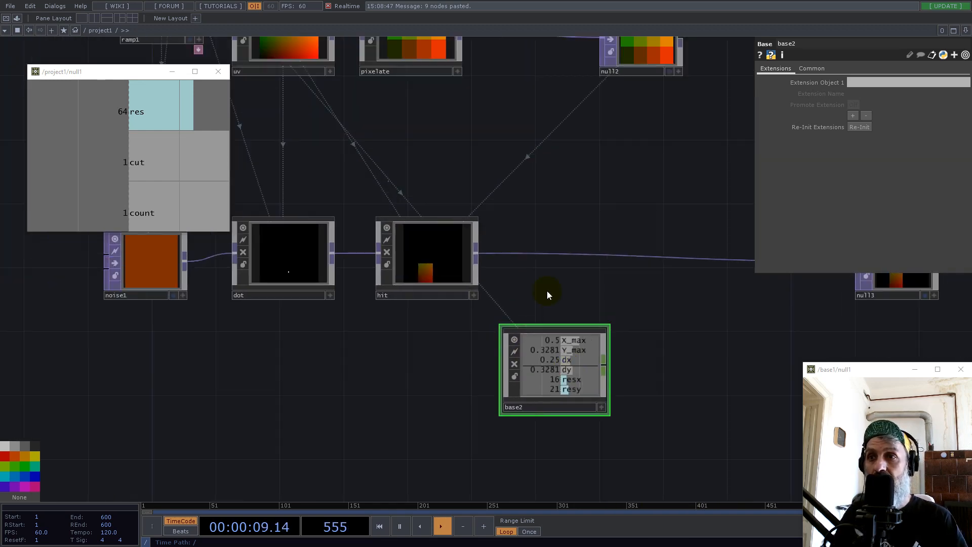
Insert a Crop TOP on the connection between hit and null3, with base2 directly beneath it
{"action": "right_click", "coordinate": [528, 253]}
{"action": "left_click", "coordinate": [535, 242]}
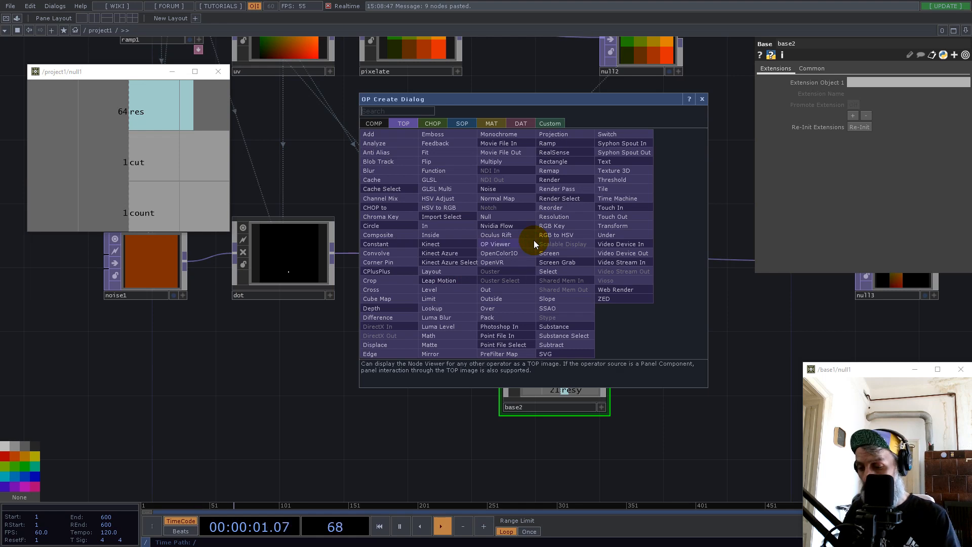
{"action": "type", "text": "crop"}
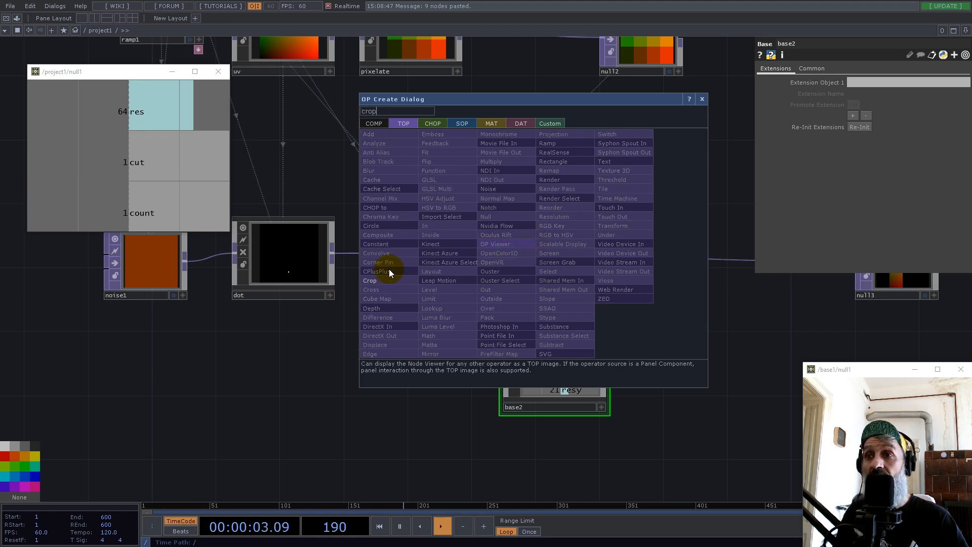
{"action": "left_click", "coordinate": [369, 282]}
{"action": "left_click", "coordinate": [567, 263]}
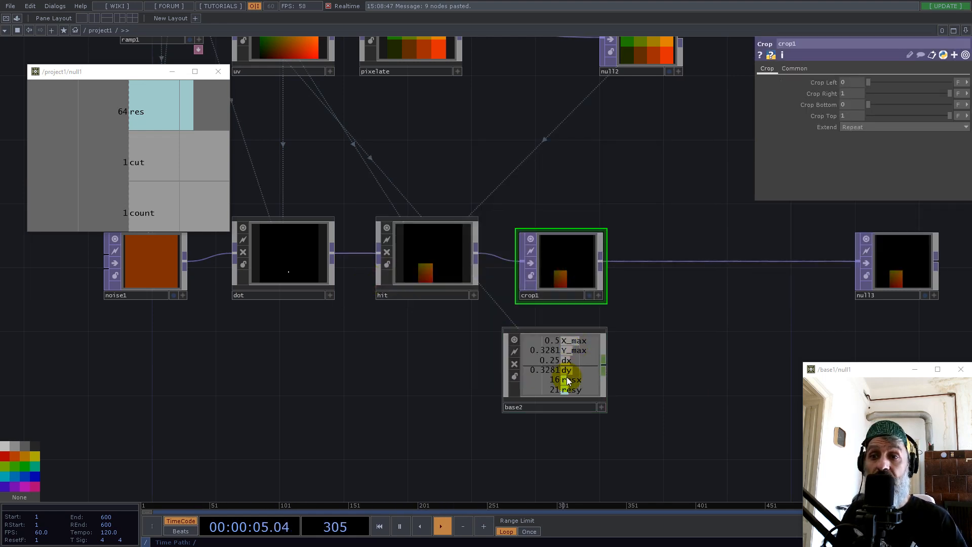
{"action": "left_click_drag", "start_coordinate": [564, 374], "coordinate": [568, 380]}
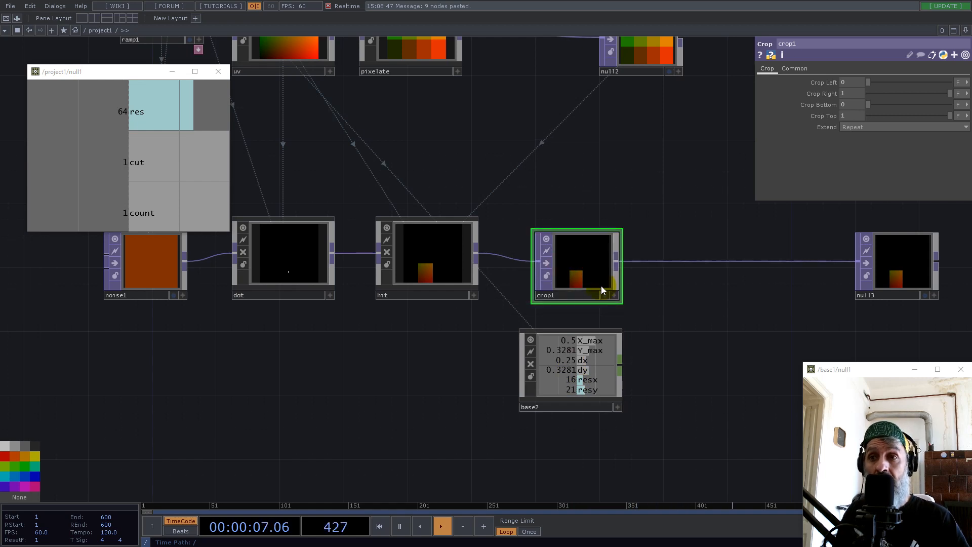
Activate base2's viewer and link crop1's Crop Right to X_max and Crop Top to Y_max as CHOP references
{"action": "scroll", "coordinate": [602, 285], "scroll_direction": "up", "scroll_amount": 5}
{"action": "scroll", "coordinate": [551, 276], "scroll_direction": "up", "scroll_amount": 4}
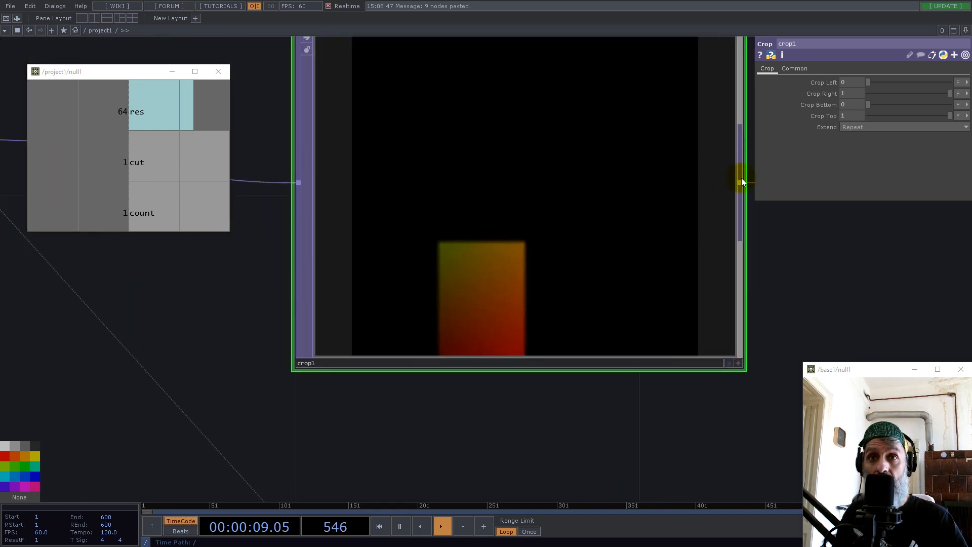
{"action": "scroll", "coordinate": [728, 190], "scroll_direction": "down", "scroll_amount": 5}
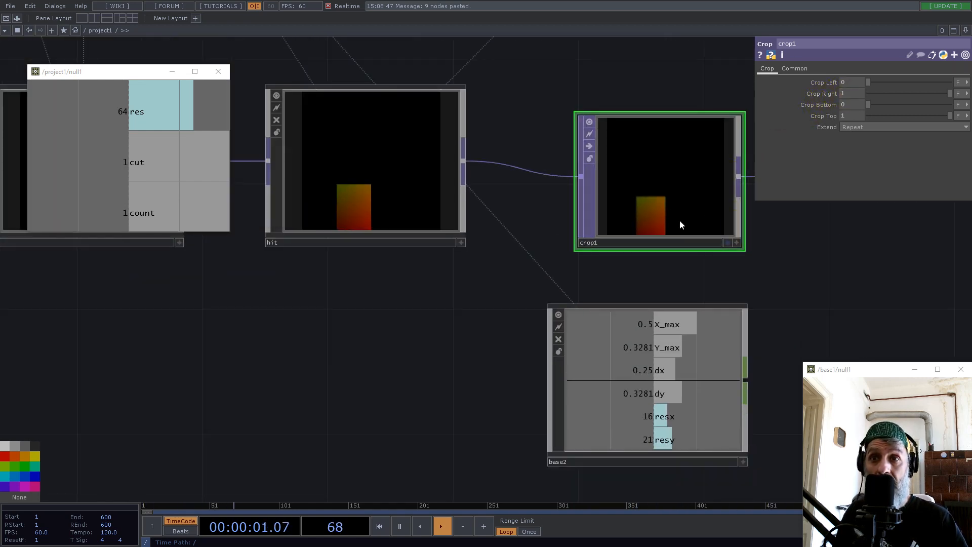
{"action": "left_click_drag", "start_coordinate": [747, 259], "coordinate": [551, 252]}
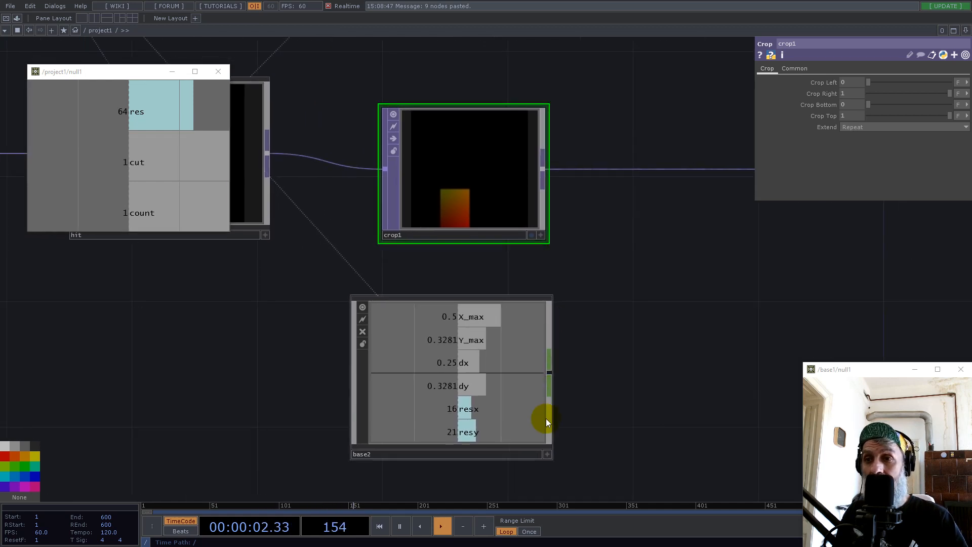
{"action": "left_click", "coordinate": [548, 455]}
{"action": "left_click_drag", "start_coordinate": [465, 313], "coordinate": [854, 96]}
{"action": "left_click", "coordinate": [858, 88]}
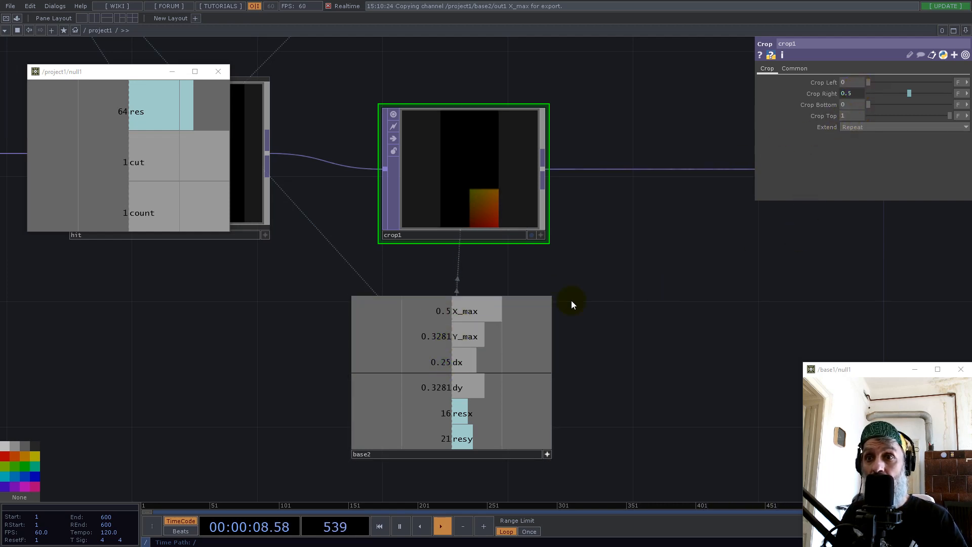
{"action": "left_click_drag", "start_coordinate": [445, 336], "coordinate": [846, 116]}
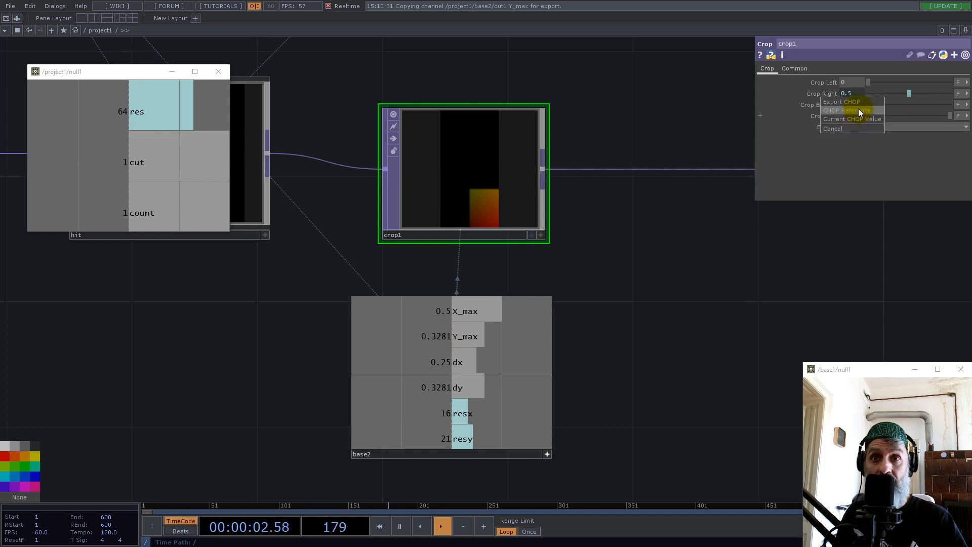
{"action": "left_click", "coordinate": [859, 110]}
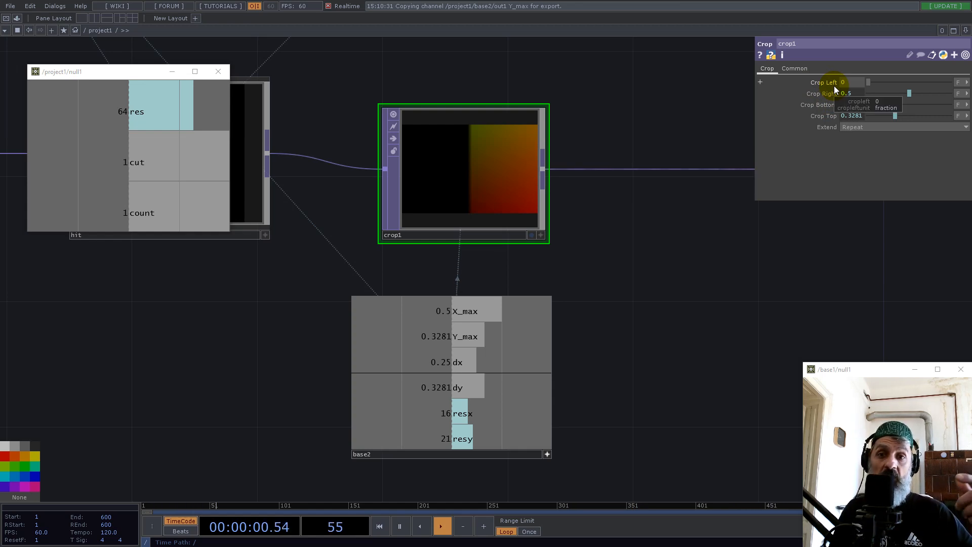
Set crop1's Crop Left to the expression X_max minus dx, both referenced from base2/out1
{"action": "left_click_drag", "start_coordinate": [299, 291], "coordinate": [691, 290]}
{"action": "scroll", "coordinate": [592, 175], "scroll_direction": "up", "scroll_amount": 6}
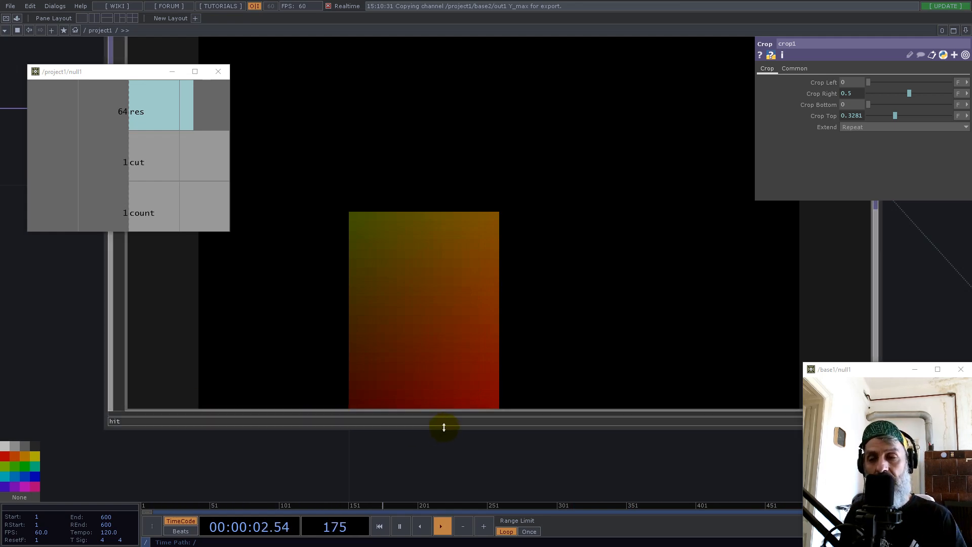
{"action": "scroll", "coordinate": [444, 427], "scroll_direction": "down", "scroll_amount": 10}
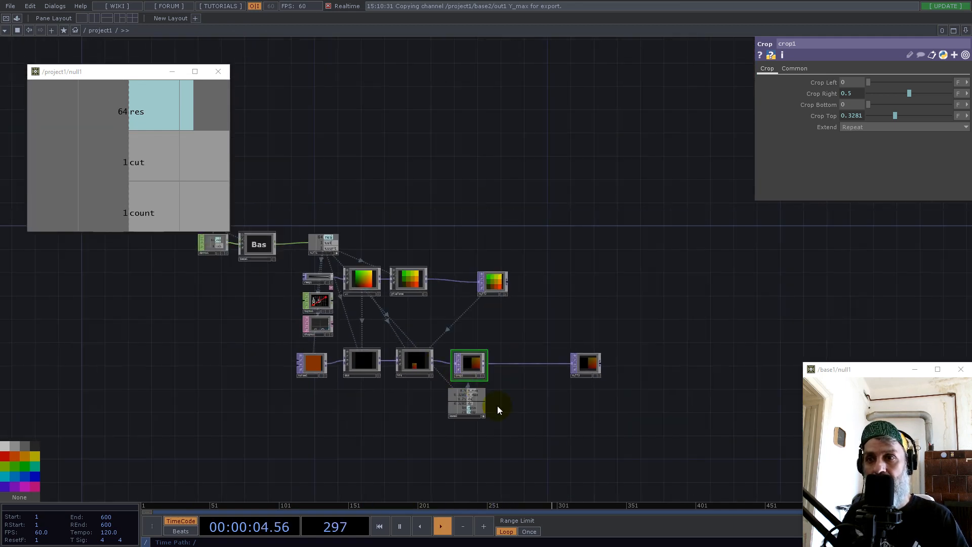
{"action": "scroll", "coordinate": [468, 410], "scroll_direction": "up", "scroll_amount": 10}
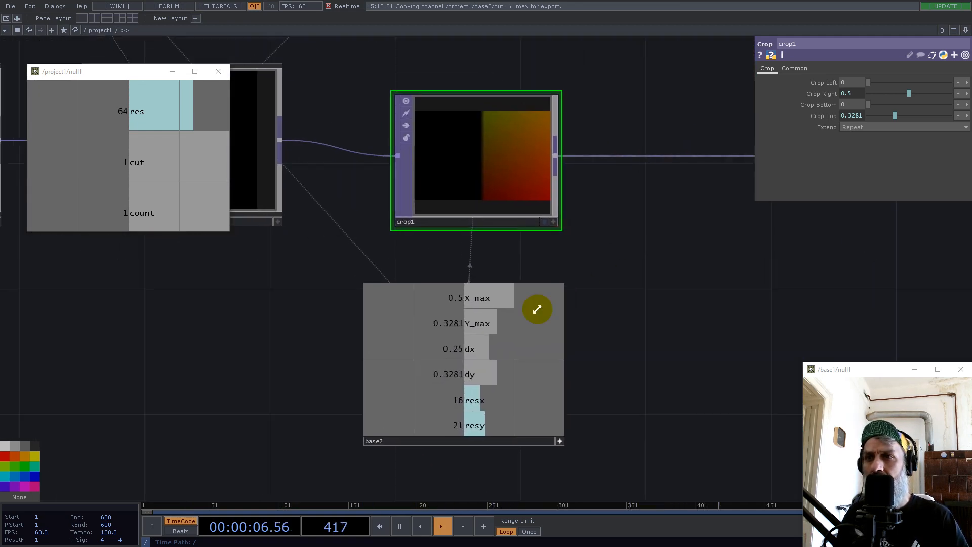
{"action": "left_click_drag", "start_coordinate": [461, 349], "coordinate": [852, 94]}
{"action": "left_click", "coordinate": [858, 77]}
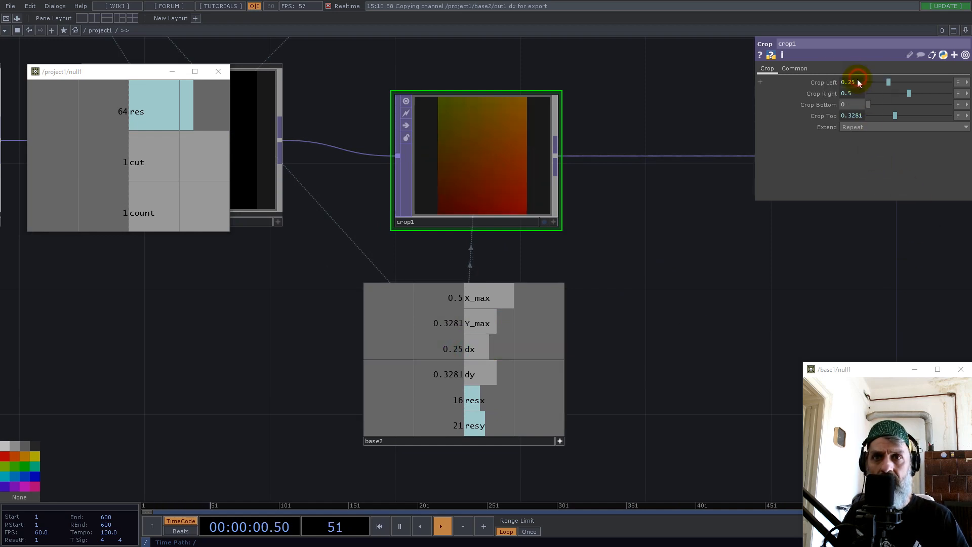
{"action": "type", "text": "-"}
{"action": "left_click", "coordinate": [850, 106]}
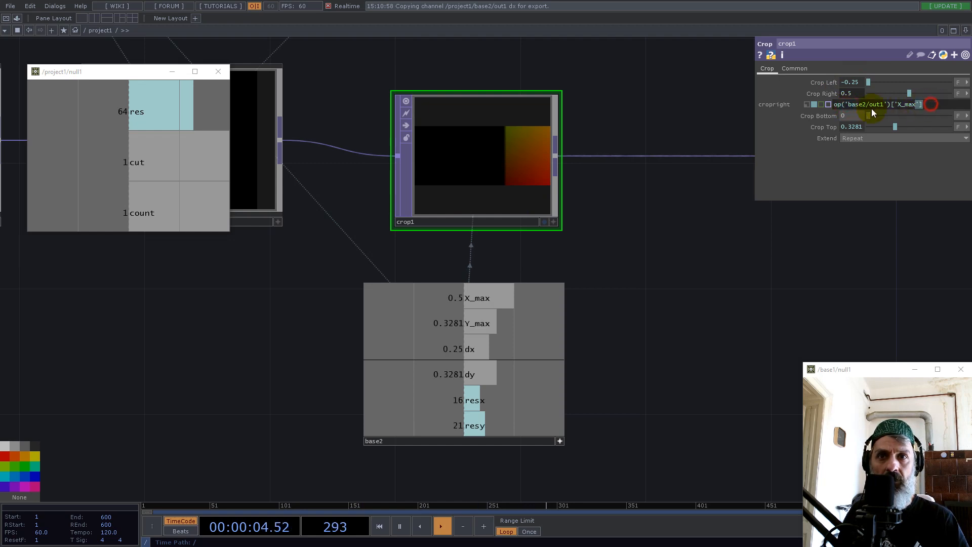
{"action": "left_click_drag", "start_coordinate": [931, 104], "coordinate": [775, 114]}
{"action": "key", "text": "ctrl+c"}
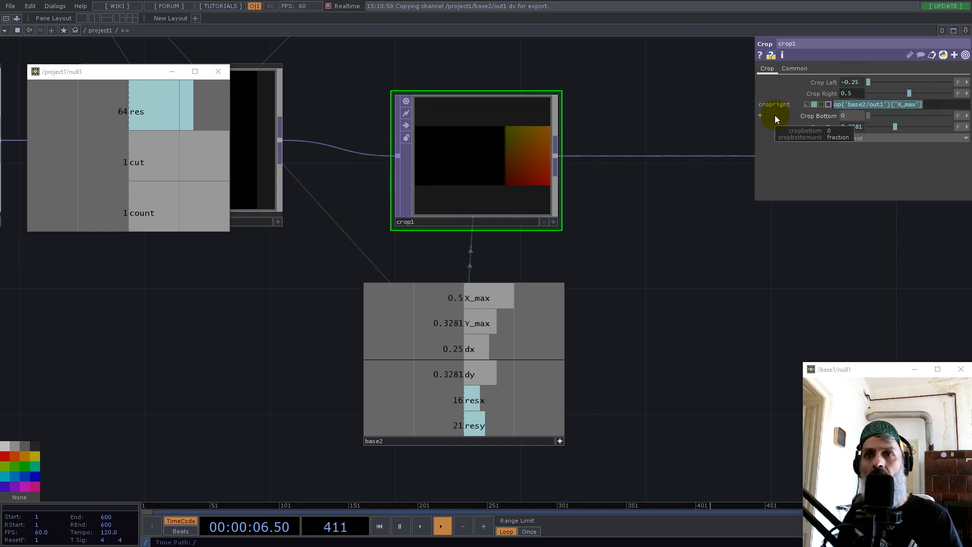
{"action": "left_click", "coordinate": [850, 82]}
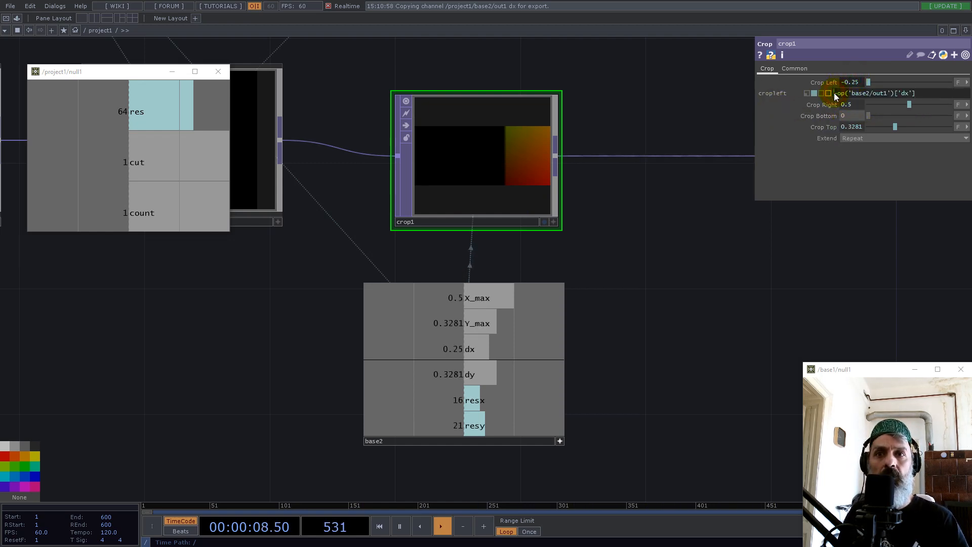
{"action": "key", "text": "ctrl+v"}
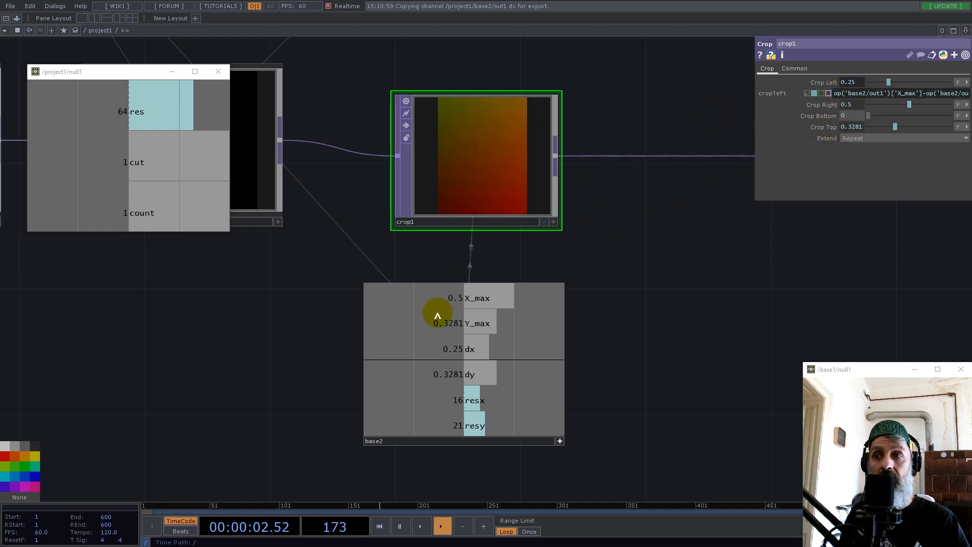
Set crop1's Crop Bottom to the expression Y_max minus dy, both referenced from base2/out1
{"action": "left_click_drag", "start_coordinate": [459, 380], "coordinate": [846, 106]}
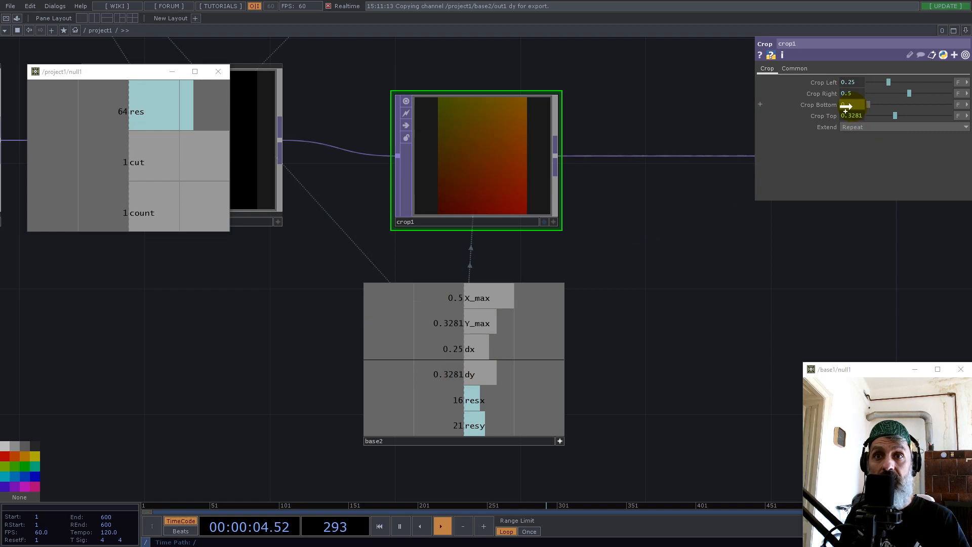
{"action": "left_click", "coordinate": [854, 102]}
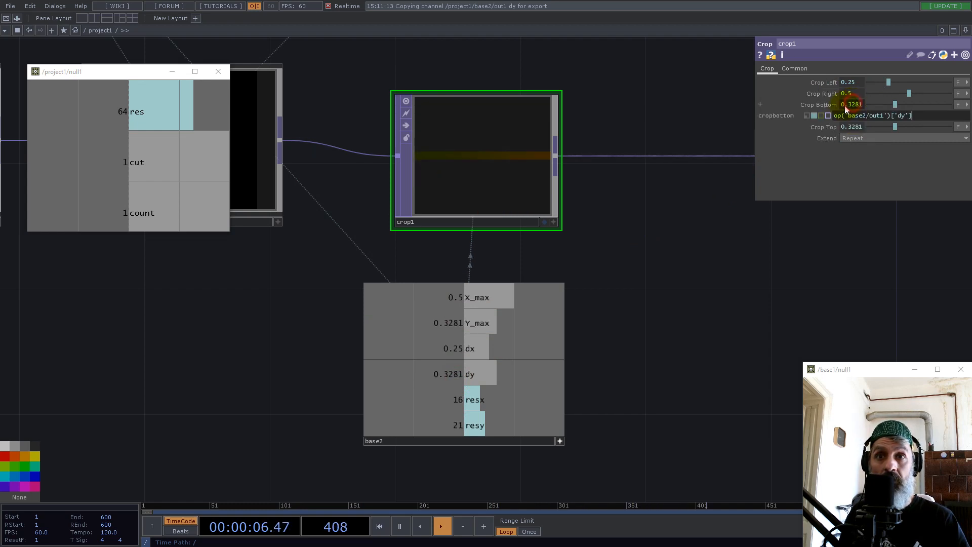
{"action": "left_click", "coordinate": [835, 117]}
{"action": "type", "text": "-"}
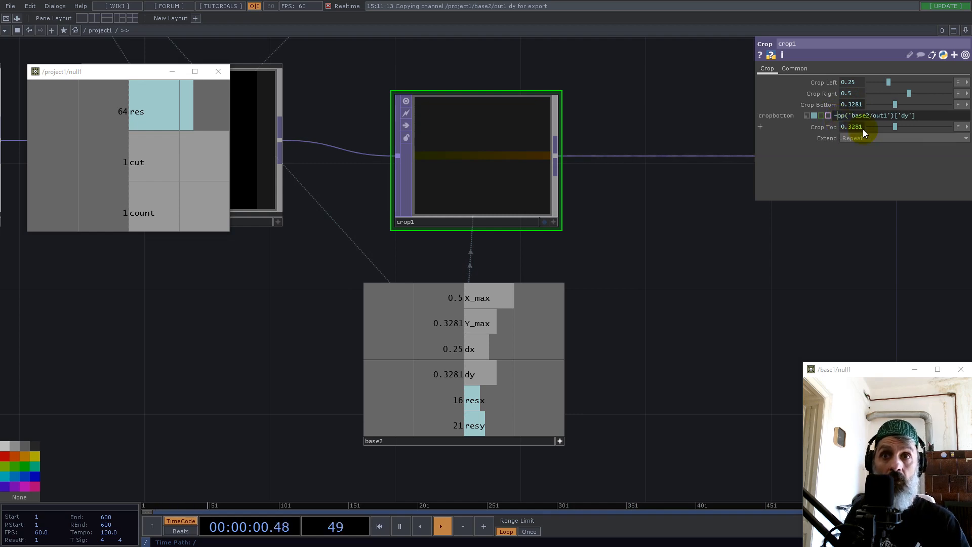
{"action": "left_click", "coordinate": [855, 128]}
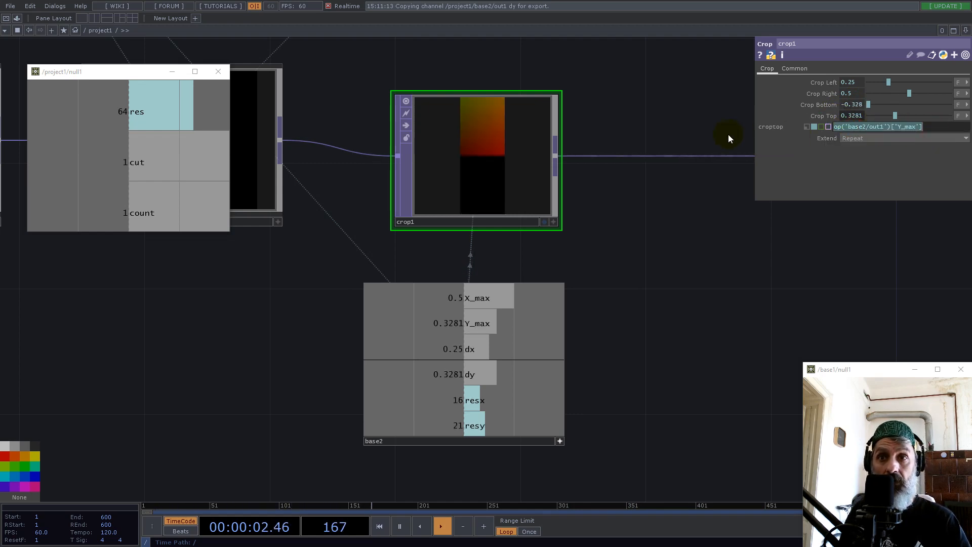
{"action": "left_click", "coordinate": [846, 116]}
{"action": "left_click", "coordinate": [842, 106]}
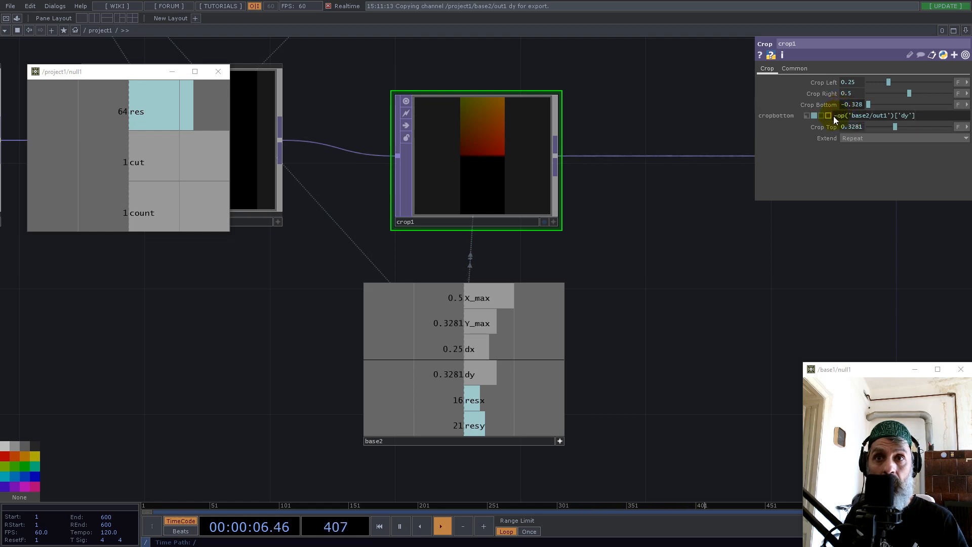
{"action": "type", "text": "op('base2/out1')['Y_max']"}
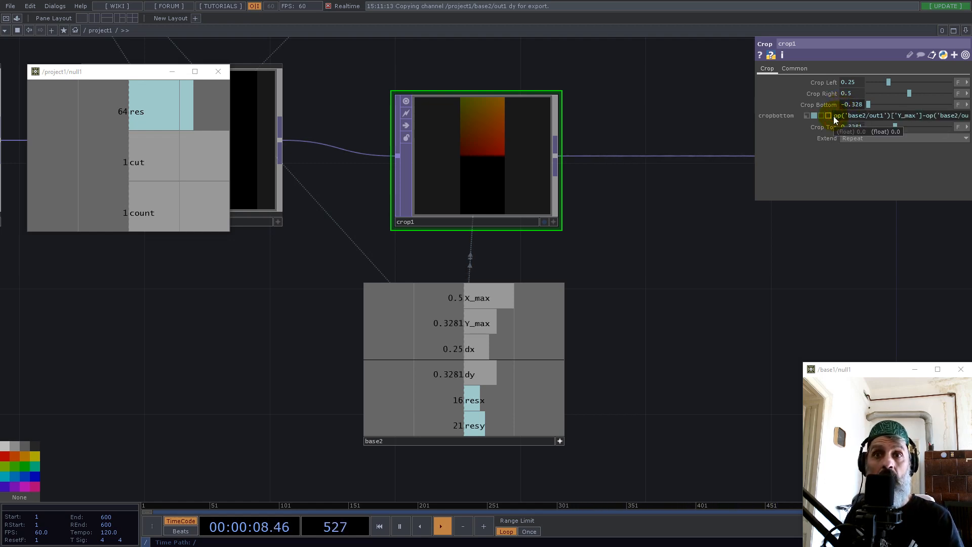
{"action": "key", "text": "Return"}
Set crop1's Input Smoothness and Viewer Smoothness to Nearest Pixel
{"action": "scroll", "coordinate": [428, 113], "scroll_direction": "up", "scroll_amount": 5}
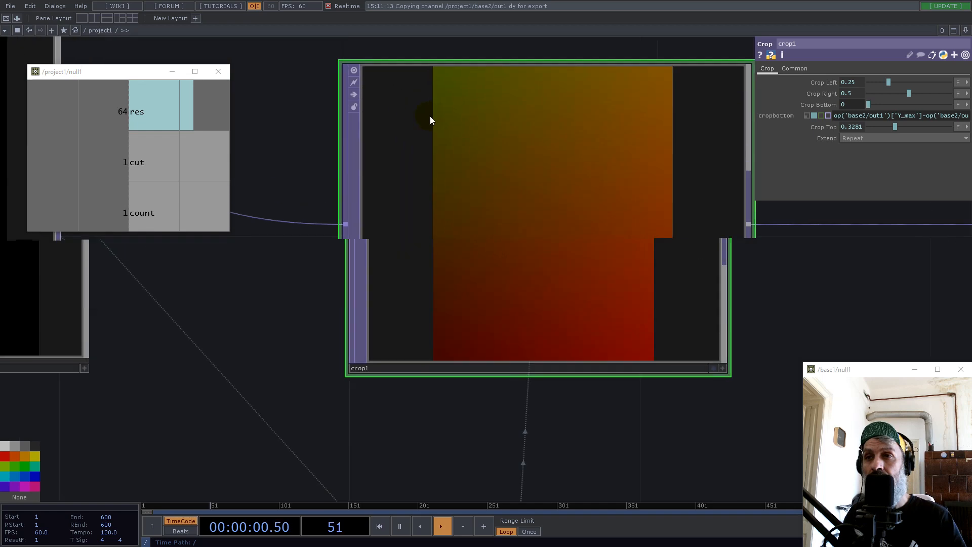
{"action": "scroll", "coordinate": [505, 195], "scroll_direction": "down", "scroll_amount": 5}
{"action": "left_click", "coordinate": [795, 68]}
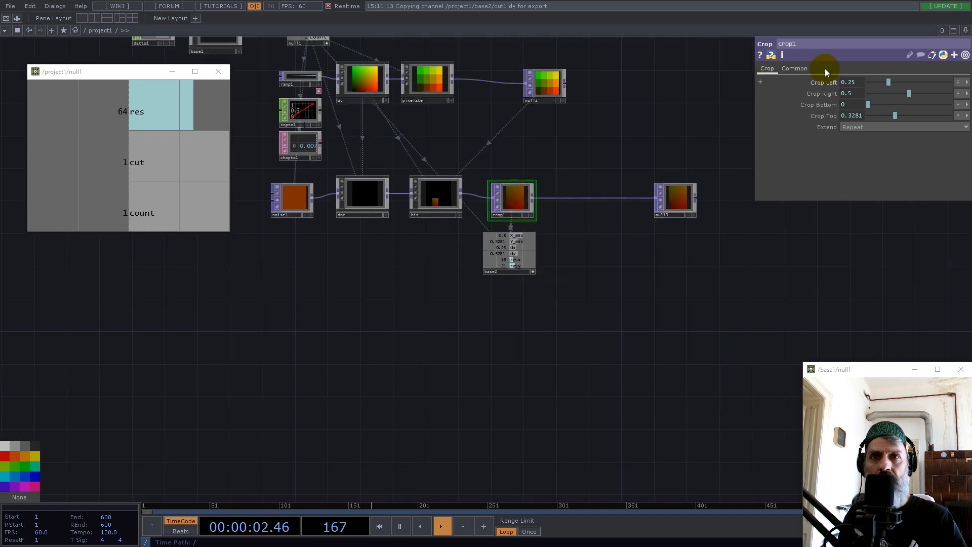
{"action": "left_click", "coordinate": [876, 139]}
{"action": "left_click", "coordinate": [874, 149]}
{"action": "left_click", "coordinate": [868, 161]}
{"action": "left_click", "coordinate": [871, 170]}
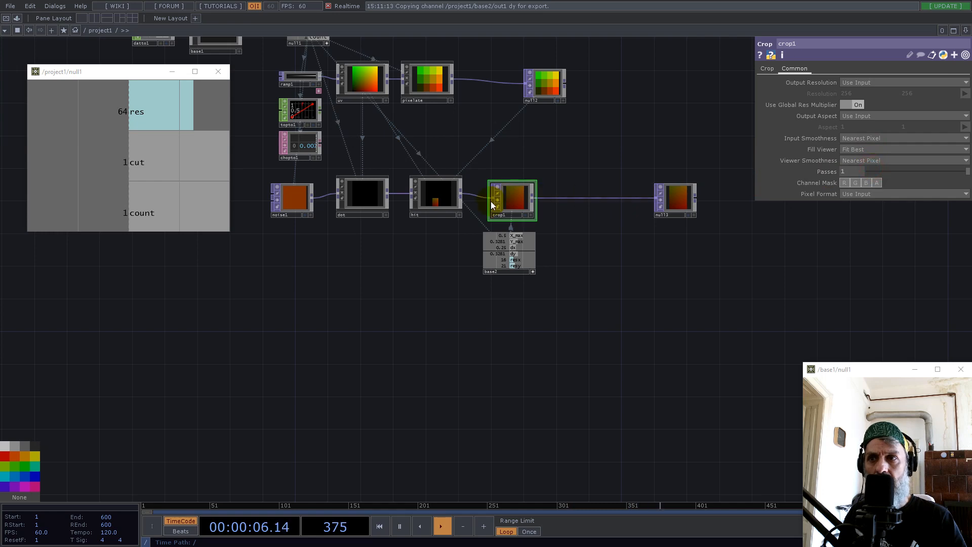
Check the common settings of multiply2 inside the hit component and return to project1
{"action": "left_click", "coordinate": [432, 197]}
{"action": "key", "text": "i"}
{"action": "left_click_drag", "start_coordinate": [345, 311], "coordinate": [803, 283]}
{"action": "scroll", "coordinate": [349, 260], "scroll_direction": "up", "scroll_amount": 5}
{"action": "middle_click_drag", "start_coordinate": [347, 260], "coordinate": [329, 241]}
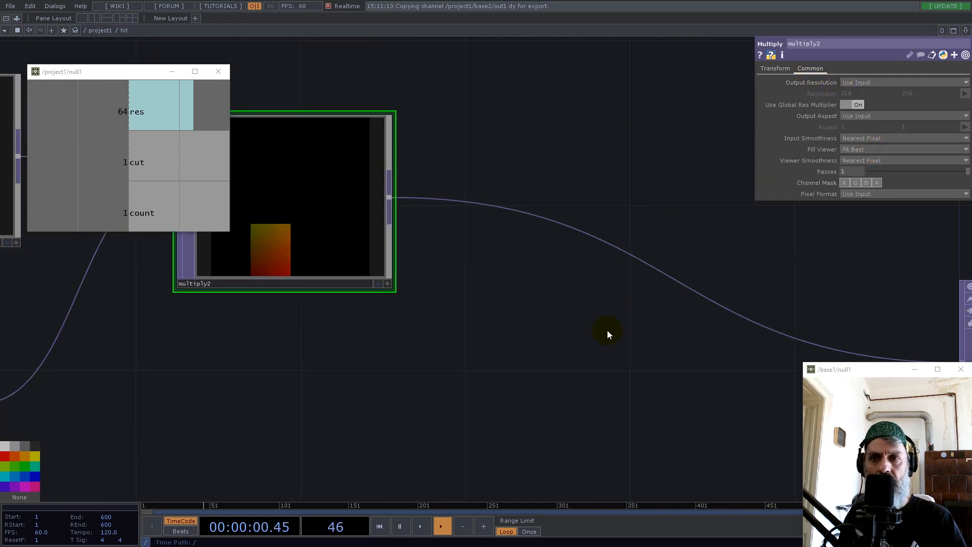
{"action": "key", "text": "u"}
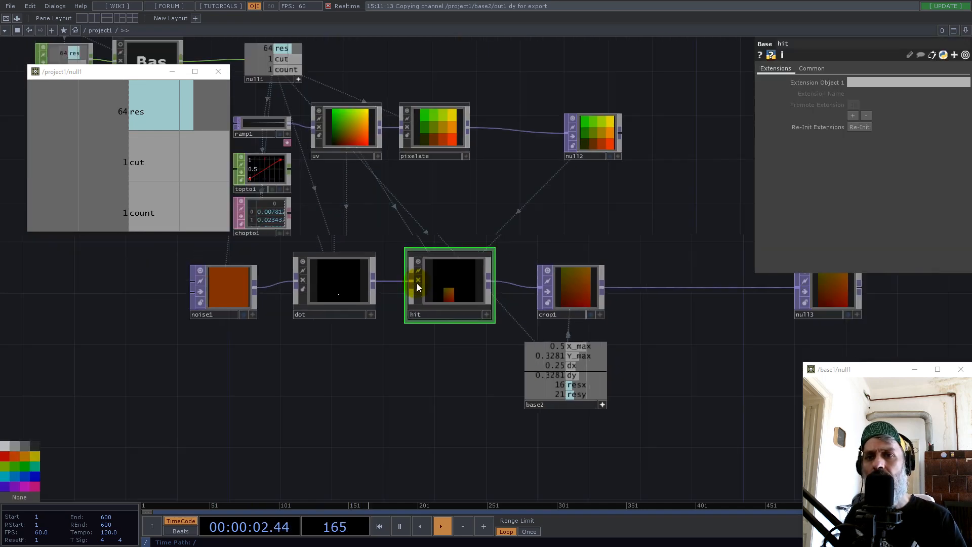
View crop1's node information to compare its pixel size with base2's resx and resy channels
{"action": "scroll", "coordinate": [512, 284], "scroll_direction": "up", "scroll_amount": 3}
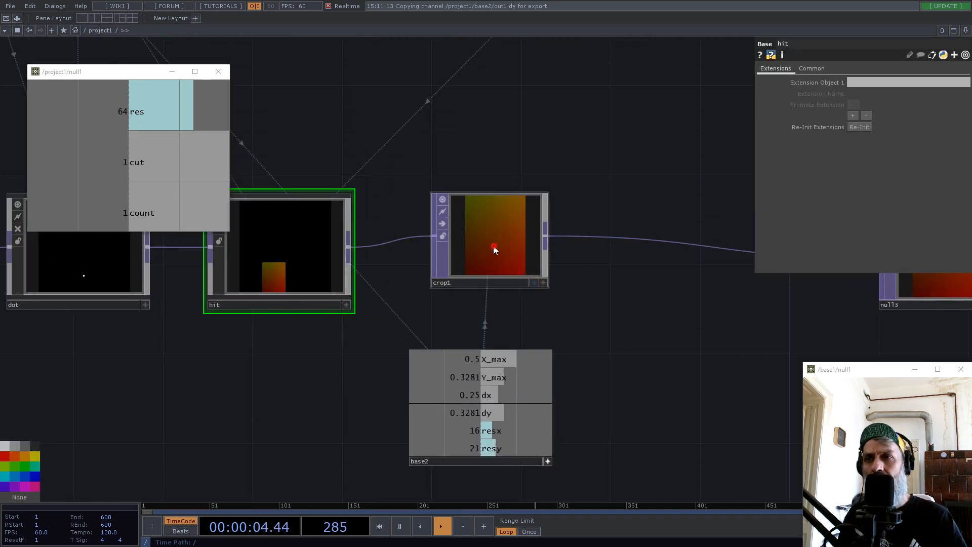
{"action": "middle_click", "coordinate": [509, 278]}
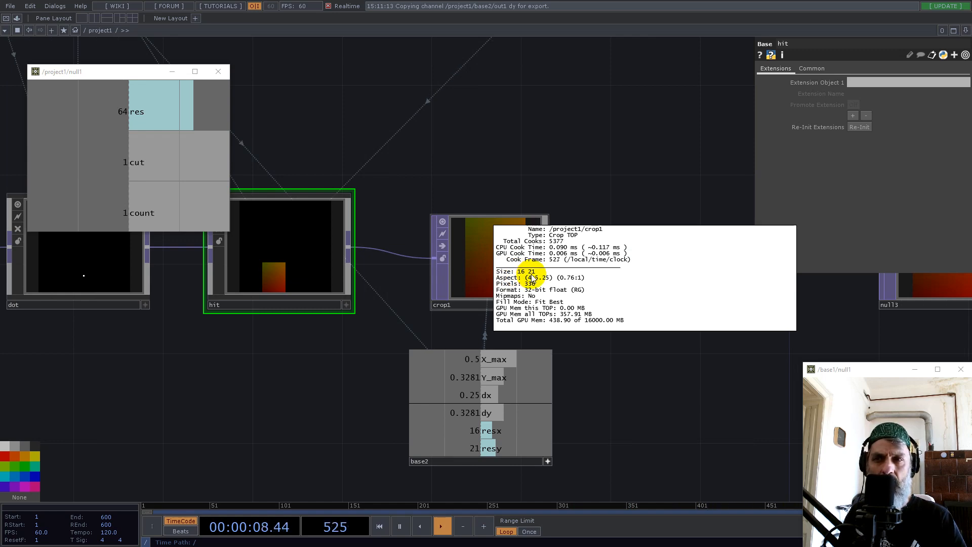
{"action": "left_click", "coordinate": [623, 430]}
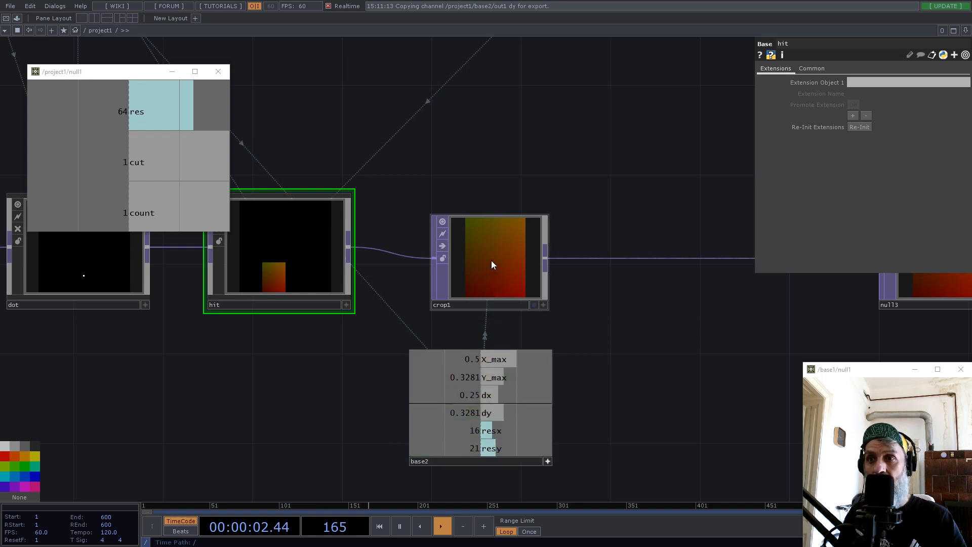
Insert a Null TOP on the wire between crop1 and null3 and collapse it into its own component
{"action": "left_click", "coordinate": [481, 361]}
{"action": "left_click", "coordinate": [474, 438]}
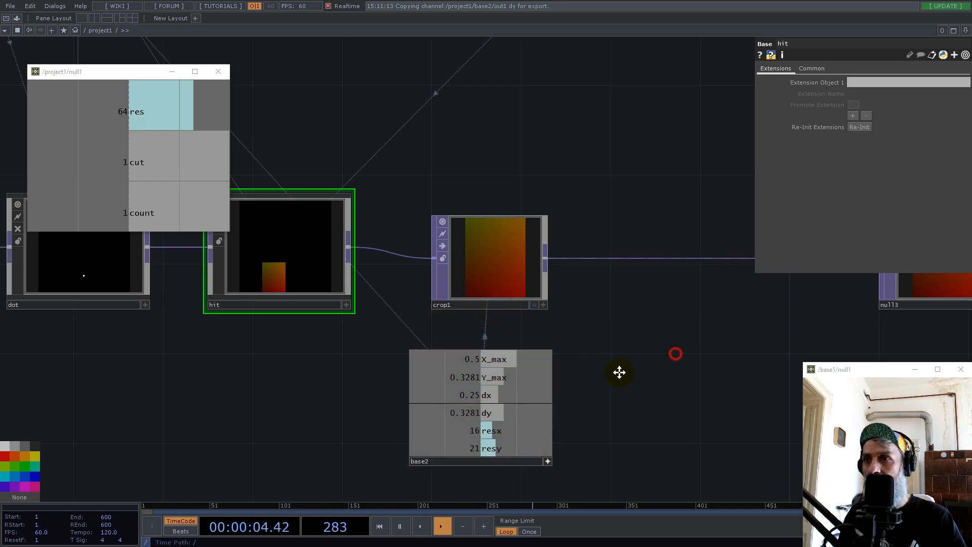
{"action": "left_click_drag", "start_coordinate": [637, 366], "coordinate": [609, 378]}
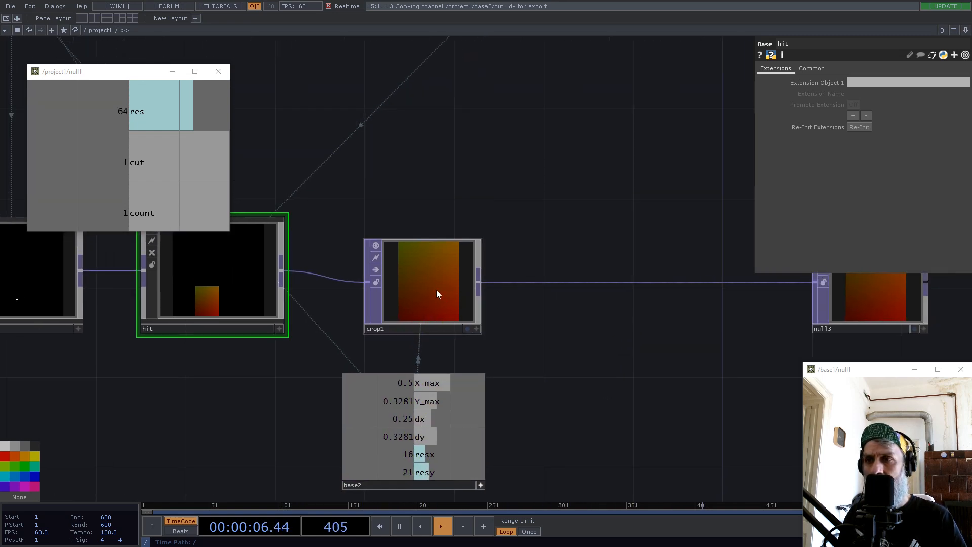
{"action": "right_click", "coordinate": [518, 283]}
{"action": "left_click", "coordinate": [534, 275]}
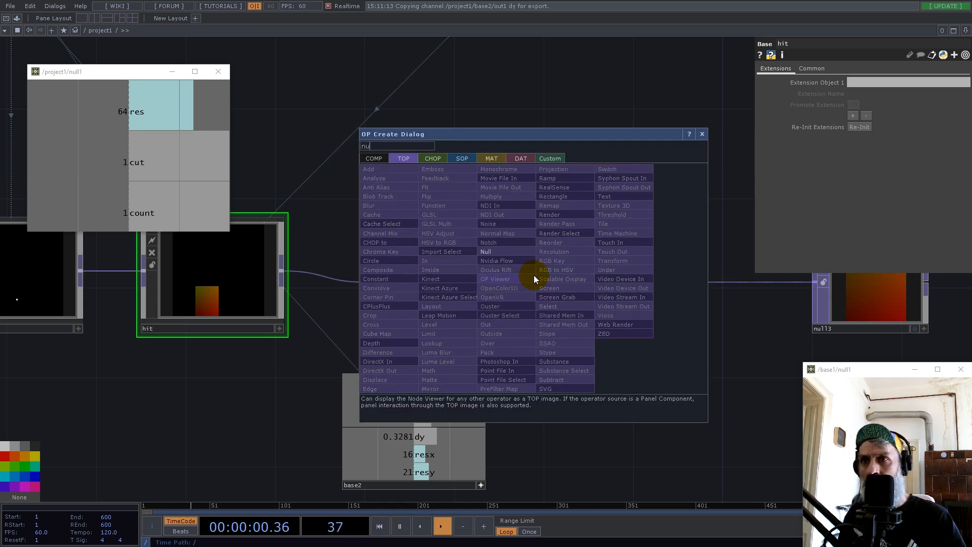
{"action": "left_click", "coordinate": [501, 250]}
{"action": "left_click", "coordinate": [640, 300]}
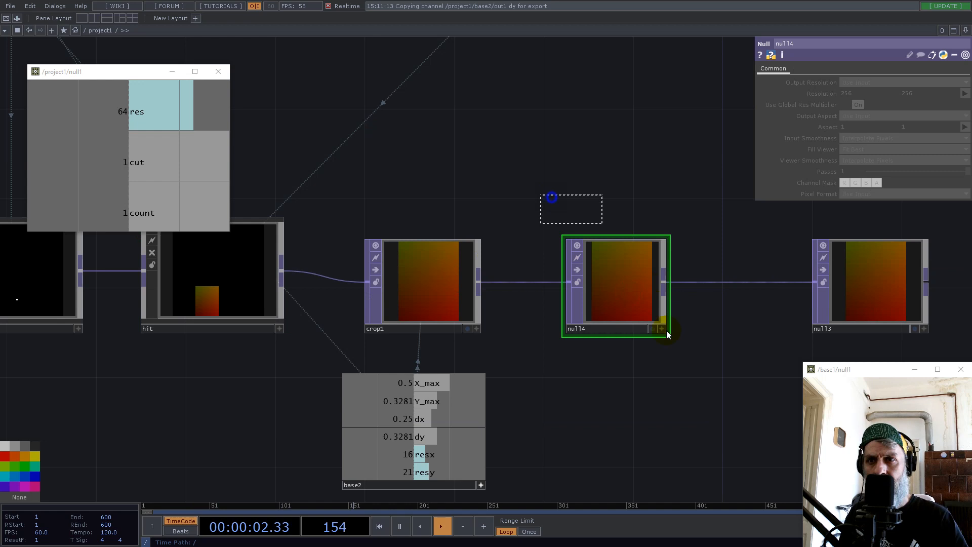
{"action": "right_click", "coordinate": [640, 411]}
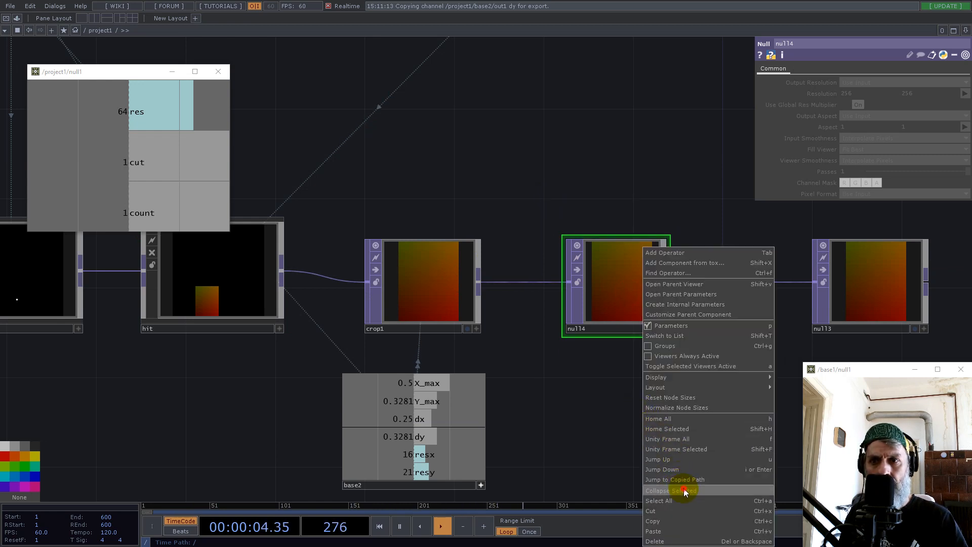
{"action": "left_click", "coordinate": [682, 489]}
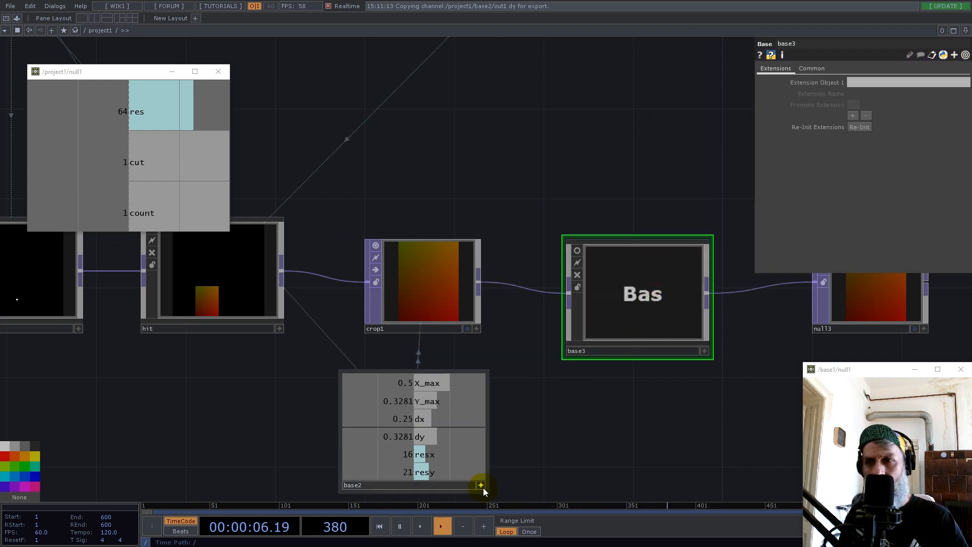
Open a floating viewer of base2 and place it below the null1 viewer
{"action": "right_click", "coordinate": [419, 436]}
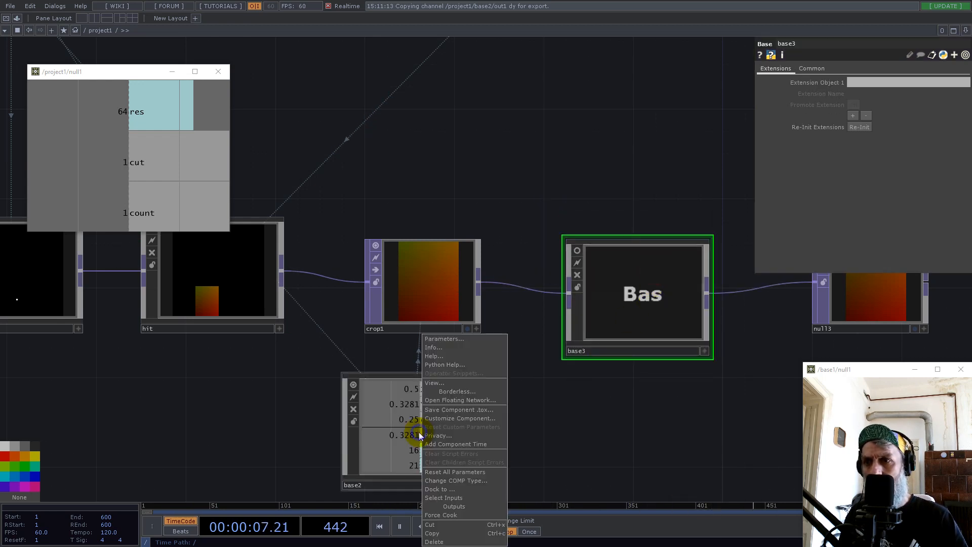
{"action": "left_click", "coordinate": [430, 383]}
{"action": "left_click_drag", "start_coordinate": [428, 312], "coordinate": [133, 304]}
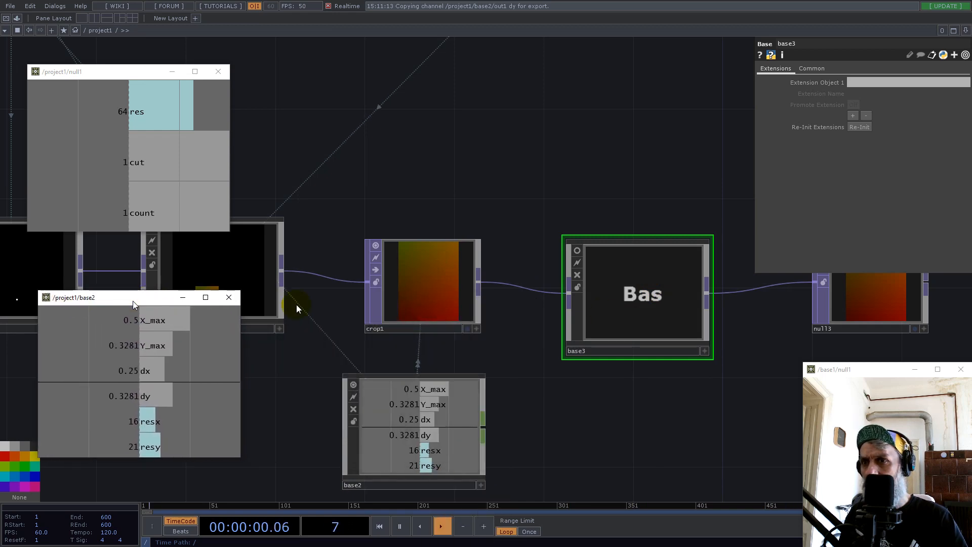
Enter base3, delete null4, and move out1 farther away from in1
{"action": "double_click", "coordinate": [653, 295]}
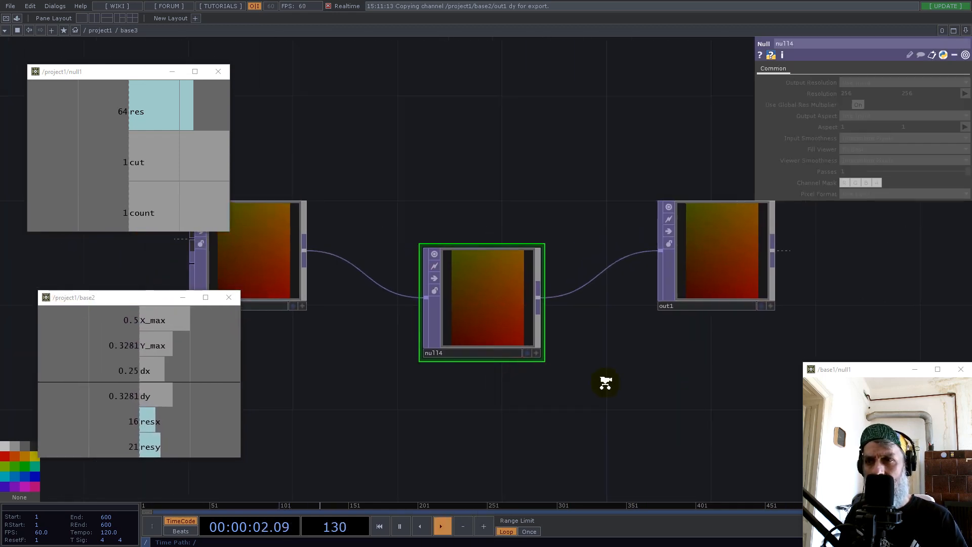
{"action": "key", "text": "Delete"}
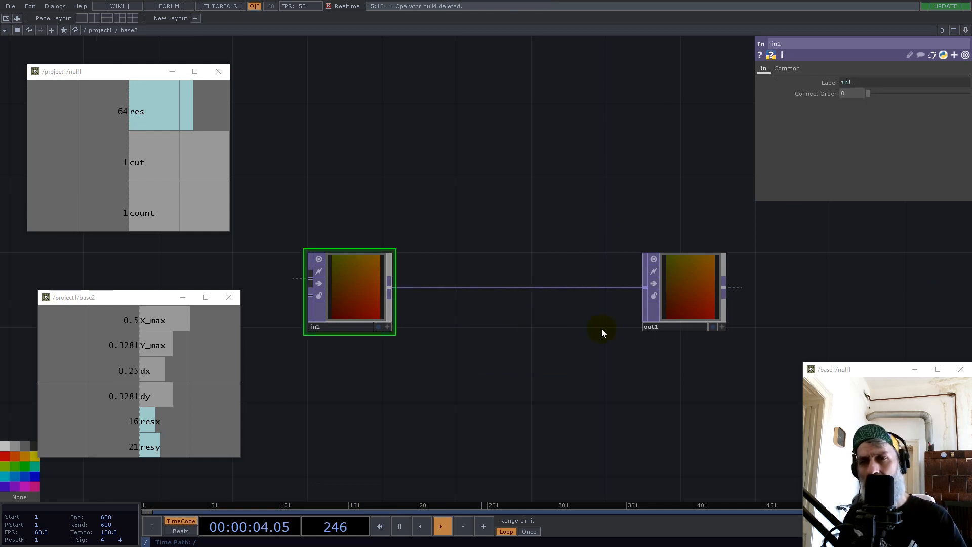
{"action": "left_click_drag", "start_coordinate": [682, 296], "coordinate": [905, 293]}
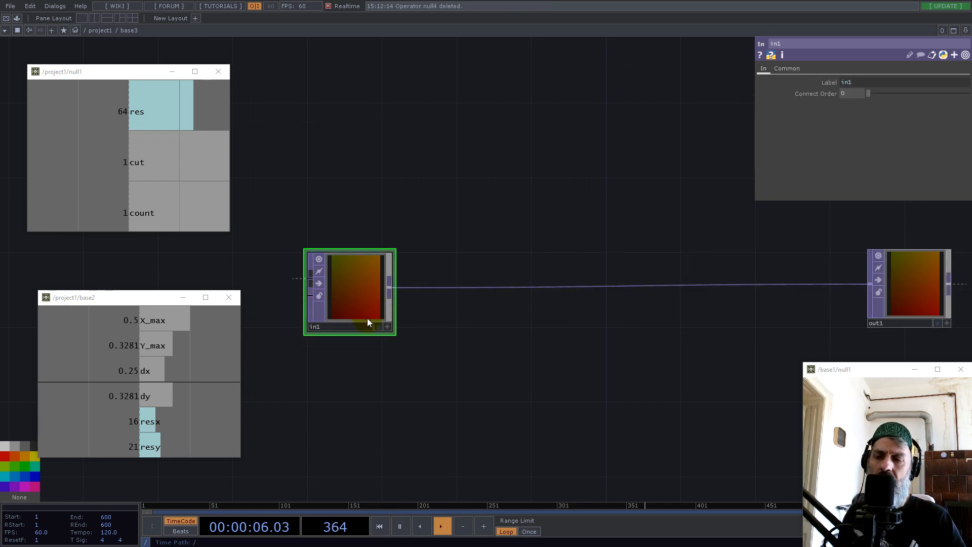
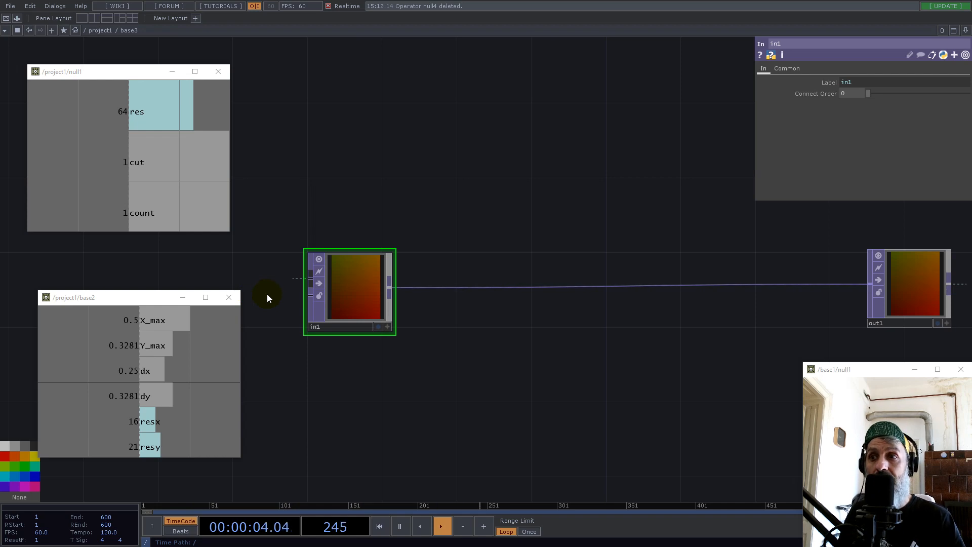
Add the pixelate image filter from the Palette above in1 and connect in1 to it
{"action": "left_click", "coordinate": [18, 18]}
{"action": "left_click_drag", "start_coordinate": [83, 71], "coordinate": [225, 69]}
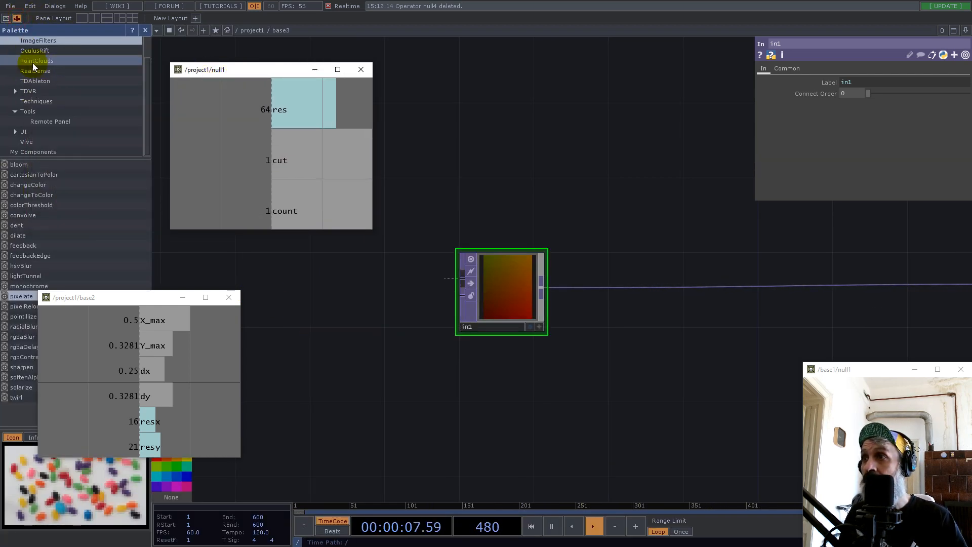
{"action": "left_click_drag", "start_coordinate": [21, 296], "coordinate": [637, 254]}
{"action": "left_click_drag", "start_coordinate": [541, 288], "coordinate": [644, 202]}
{"action": "left_click_drag", "start_coordinate": [710, 203], "coordinate": [658, 183]}
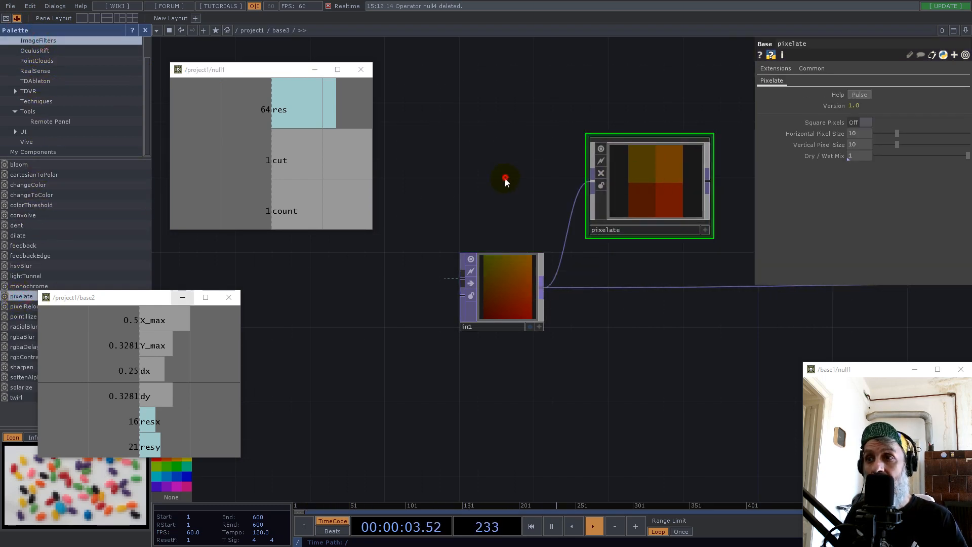
{"action": "left_click_drag", "start_coordinate": [506, 179], "coordinate": [495, 266]}
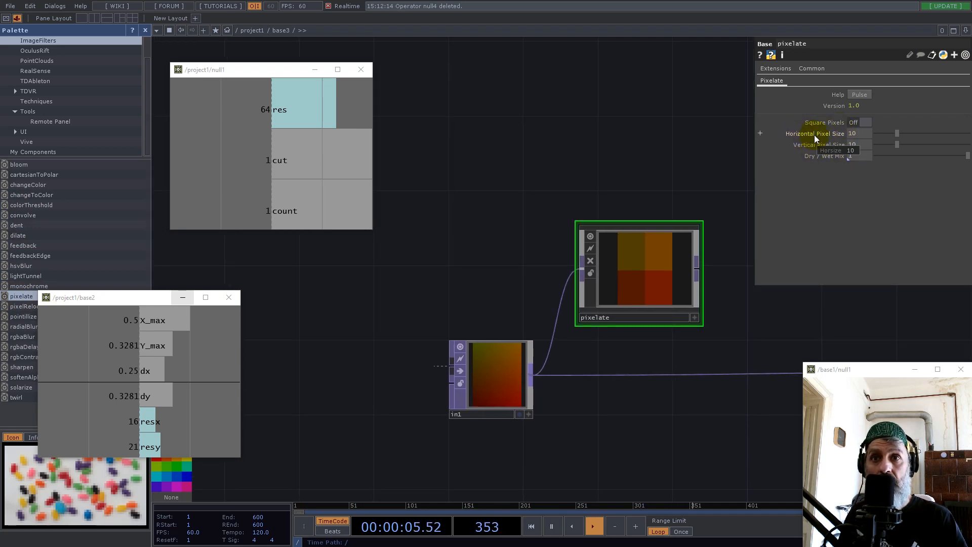
Reference base2's resx and resy in pixelate's Horizontal and Vertical Pixel Size, appending //2 to the resx expression
{"action": "left_click_drag", "start_coordinate": [147, 426], "coordinate": [858, 133]}
{"action": "left_click", "coordinate": [863, 137]}
{"action": "left_click_drag", "start_coordinate": [157, 451], "coordinate": [863, 147]}
{"action": "left_click", "coordinate": [864, 141]}
{"action": "left_click", "coordinate": [865, 136]}
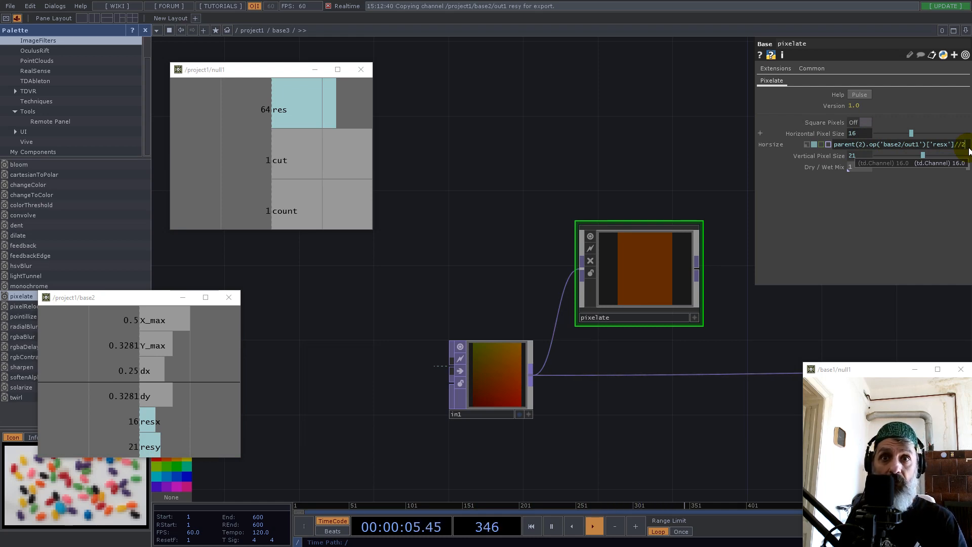
Duplicate the pixelate component and place the copy below the original
{"action": "left_click", "coordinate": [629, 296]}
{"action": "key", "text": "ctrl+c"}
{"action": "key", "text": "ctrl+v"}
{"action": "left_click_drag", "start_coordinate": [633, 363], "coordinate": [648, 419]}
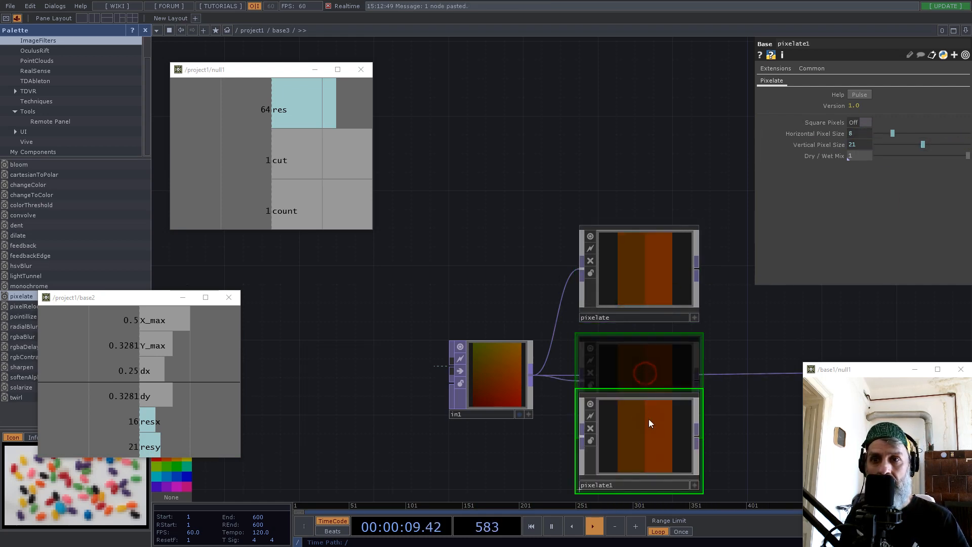
Set pixelate1's Horizontal Pixel Size to resx and Vertical Pixel Size to resy/2, and pixelate's Horizontal Pixel Size to resx/2
{"action": "left_click", "coordinate": [859, 136]}
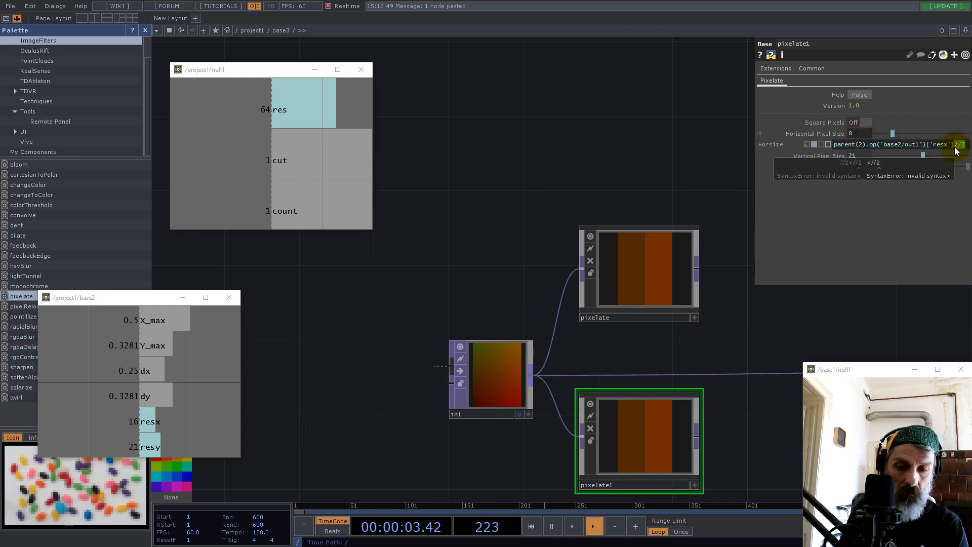
{"action": "key", "text": "Return"}
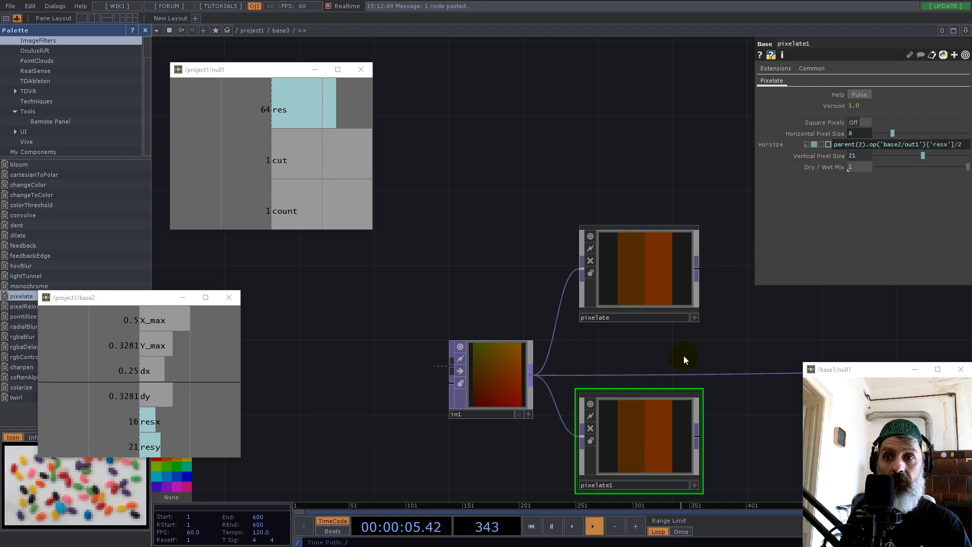
{"action": "left_click", "coordinate": [859, 155]}
{"action": "left_click", "coordinate": [961, 158]}
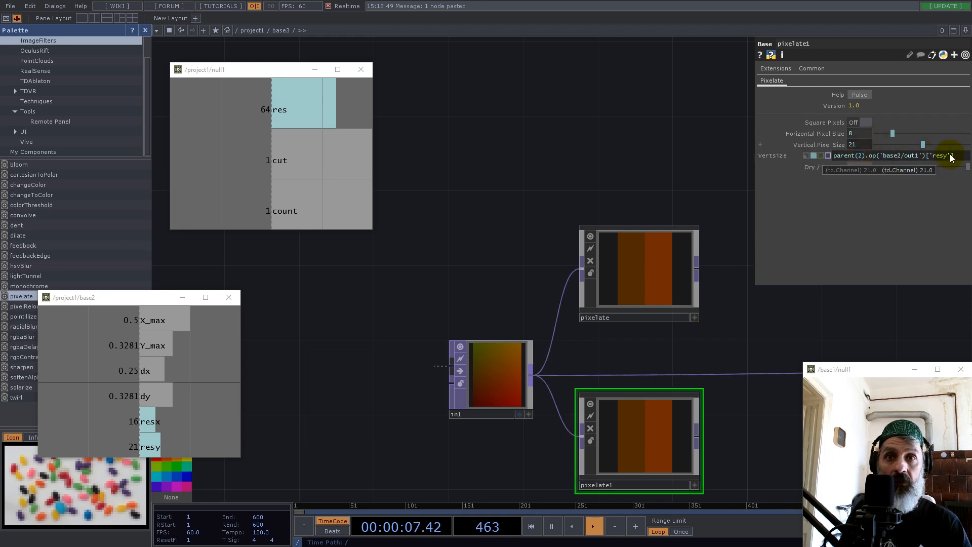
{"action": "type", "text": "/2"}
{"action": "key", "text": "Return"}
{"action": "left_click", "coordinate": [864, 133]}
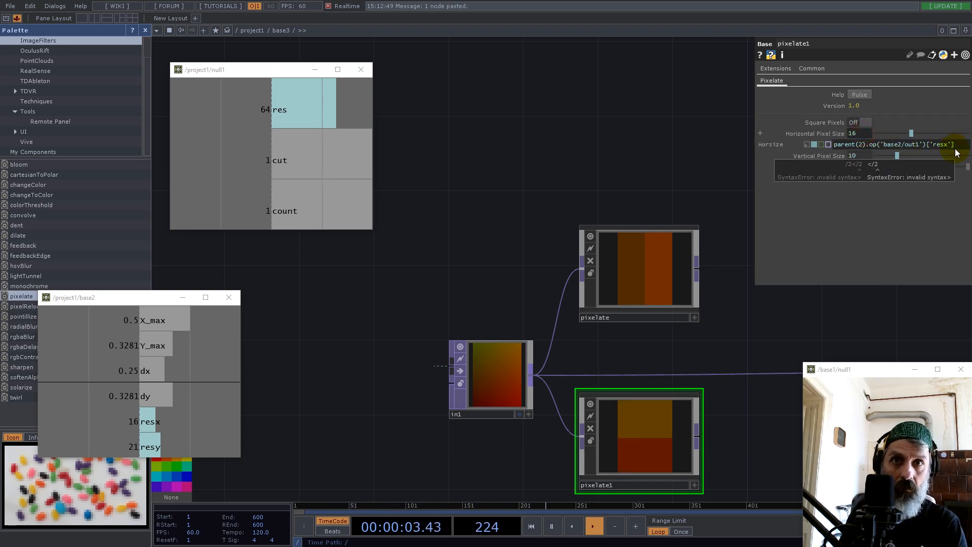
{"action": "left_click", "coordinate": [636, 260]}
{"action": "left_click", "coordinate": [861, 133]}
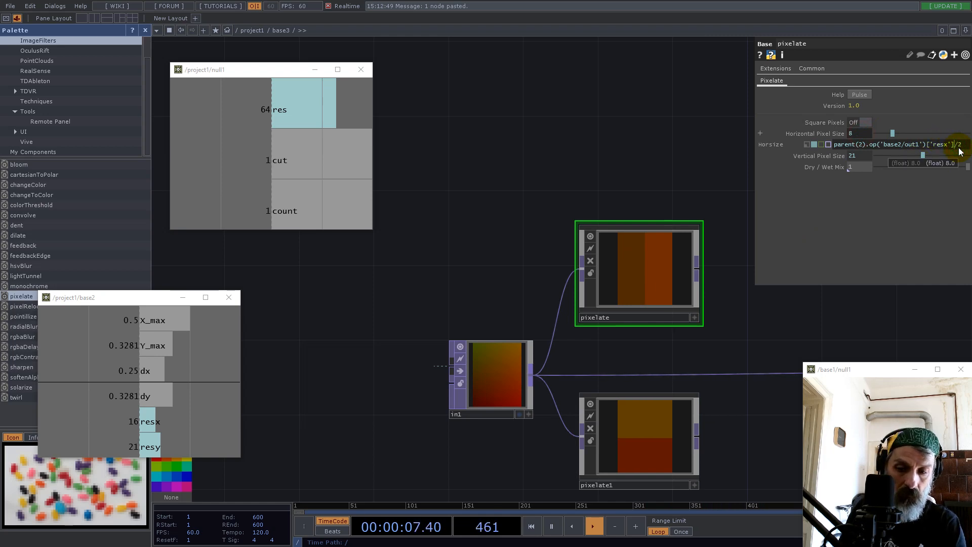
Align the two pixelate components one above the other, and delete both
{"action": "left_click_drag", "start_coordinate": [629, 425], "coordinate": [649, 406]}
{"action": "left_click_drag", "start_coordinate": [769, 359], "coordinate": [603, 246]}
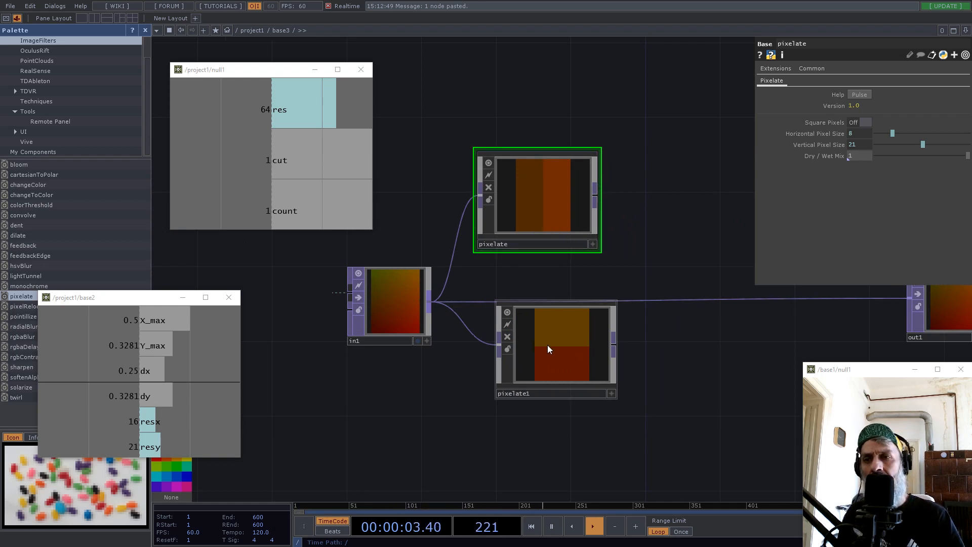
{"action": "left_click_drag", "start_coordinate": [548, 345], "coordinate": [529, 363]}
{"action": "left_click_drag", "start_coordinate": [525, 189], "coordinate": [599, 207]}
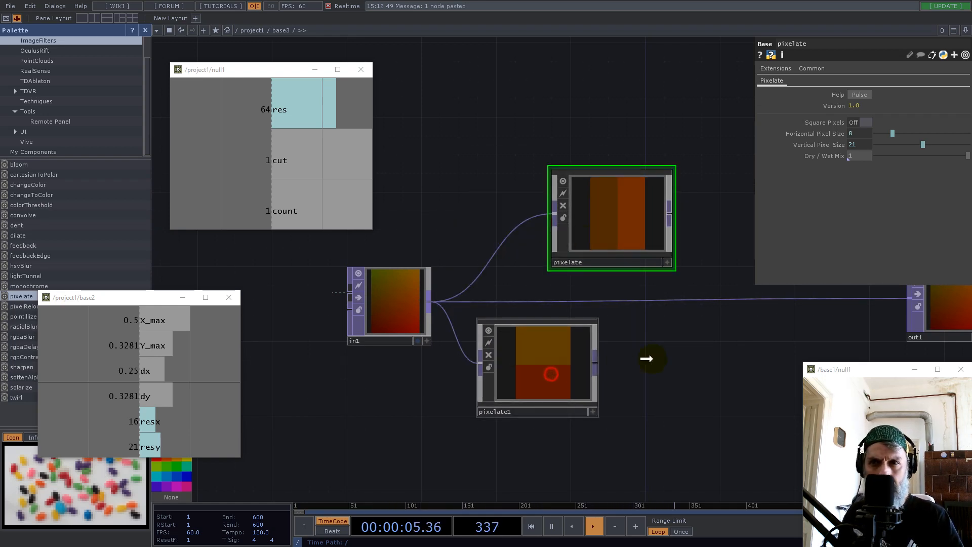
{"action": "left_click_drag", "start_coordinate": [551, 374], "coordinate": [625, 374]}
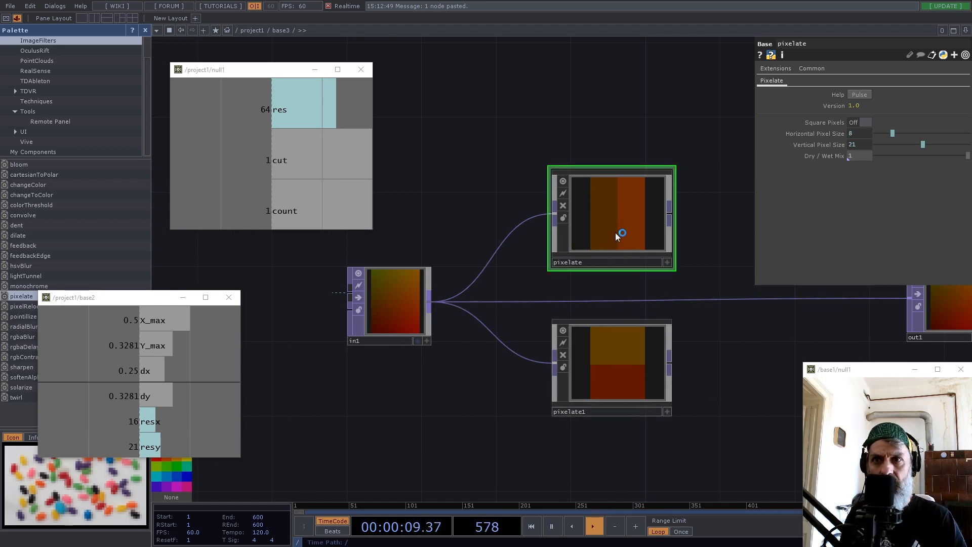
{"action": "left_click_drag", "start_coordinate": [554, 121], "coordinate": [697, 483]}
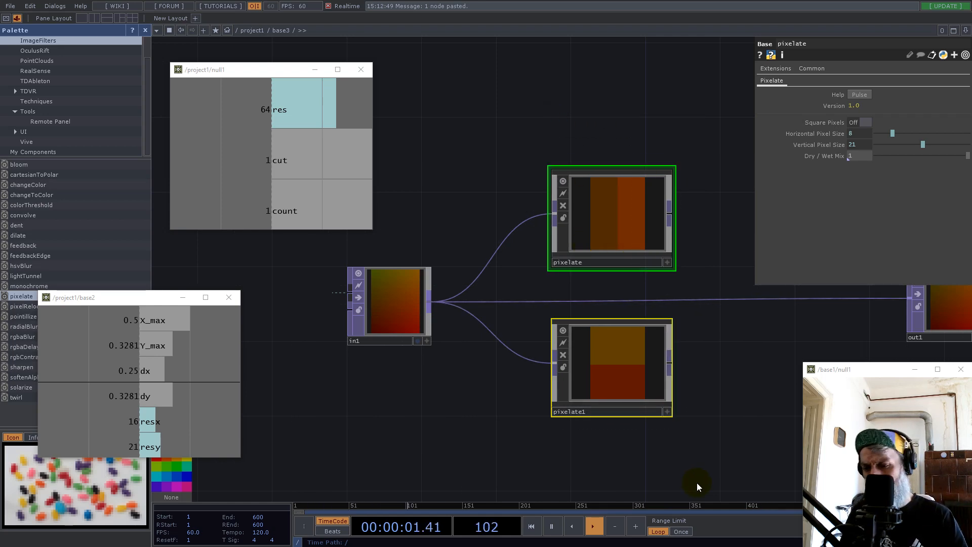
{"action": "key", "text": "Delete"}
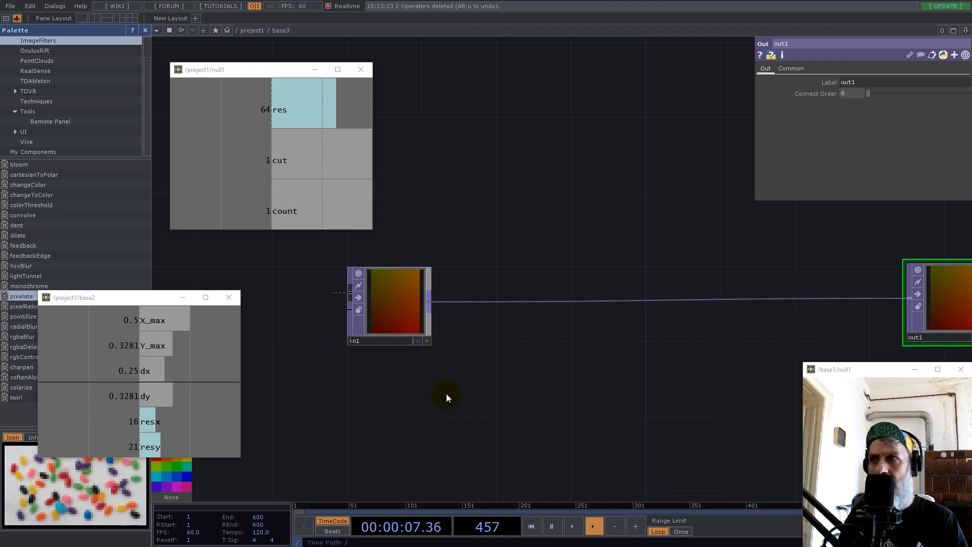
Add a Fit TOP fed by in1 and set its output resolution to a custom 1000 by 1000
{"action": "right_click", "coordinate": [430, 301]}
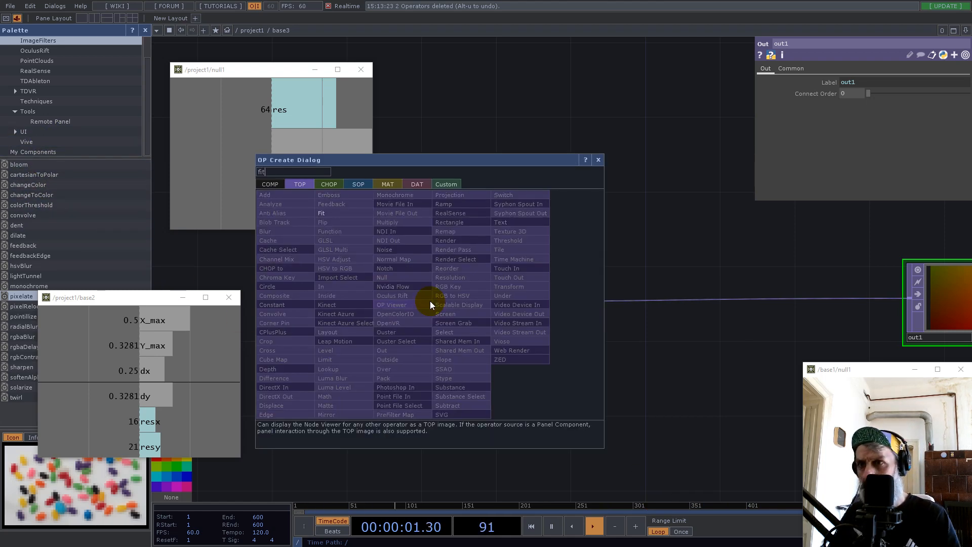
{"action": "left_click", "coordinate": [327, 216]}
{"action": "left_click", "coordinate": [527, 228]}
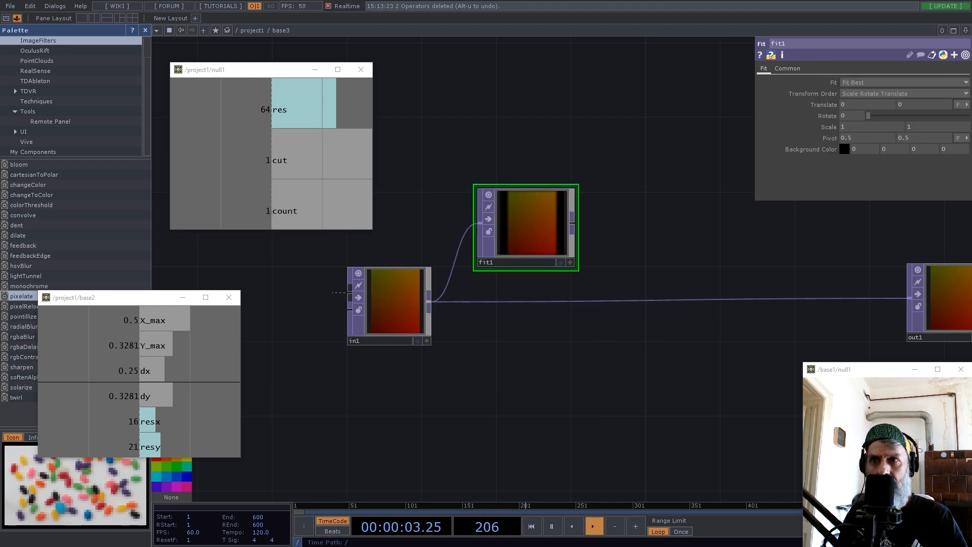
{"action": "left_click", "coordinate": [794, 73]}
{"action": "left_click", "coordinate": [868, 94]}
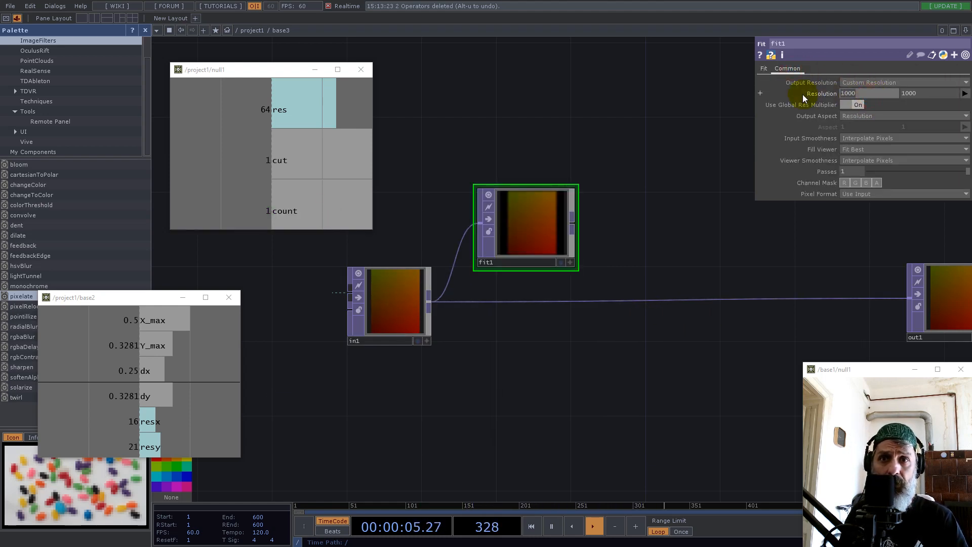
Set fit1's resolution to 2 by 1 and its input and viewer smoothness to Nearest Pixel
{"action": "type", "text": "2"}
{"action": "key", "text": "Tab"}
{"action": "type", "text": "1"}
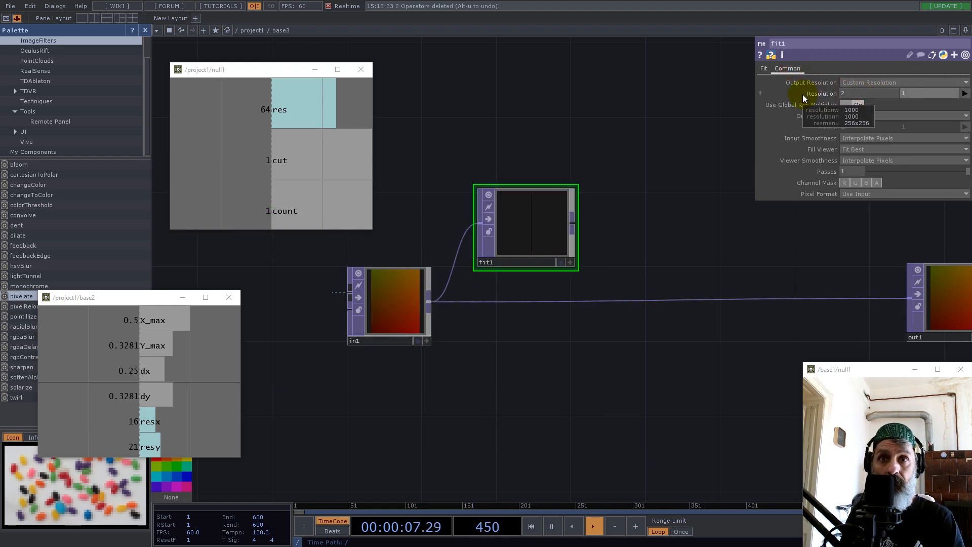
{"action": "key", "text": "Return"}
{"action": "left_click", "coordinate": [864, 139]}
{"action": "left_click", "coordinate": [864, 148]}
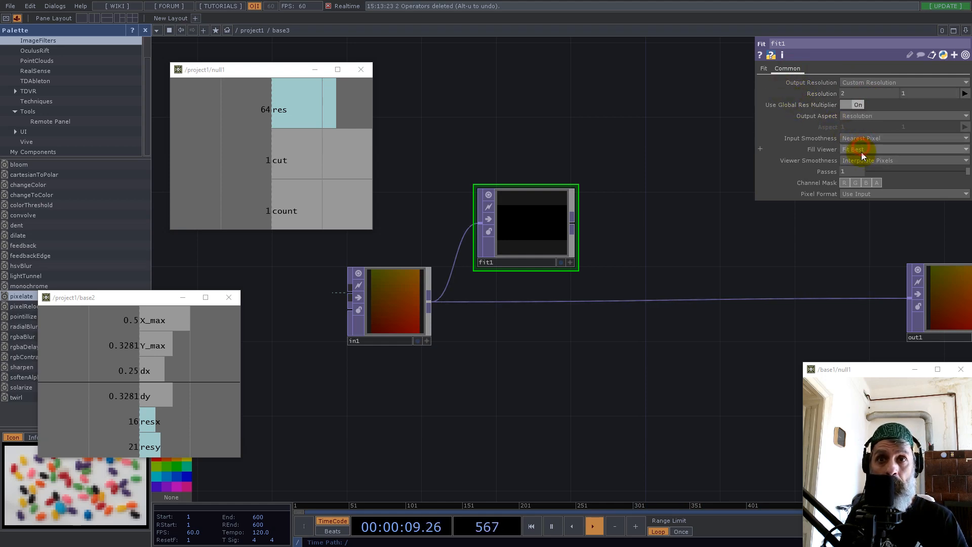
{"action": "left_click", "coordinate": [863, 161]}
{"action": "left_click", "coordinate": [863, 171]}
Set fit1's fit mode to Fill, then match its tile to the image proportions and reposition it
{"action": "left_click", "coordinate": [764, 69]}
{"action": "left_click", "coordinate": [853, 83]}
{"action": "left_click", "coordinate": [854, 95]}
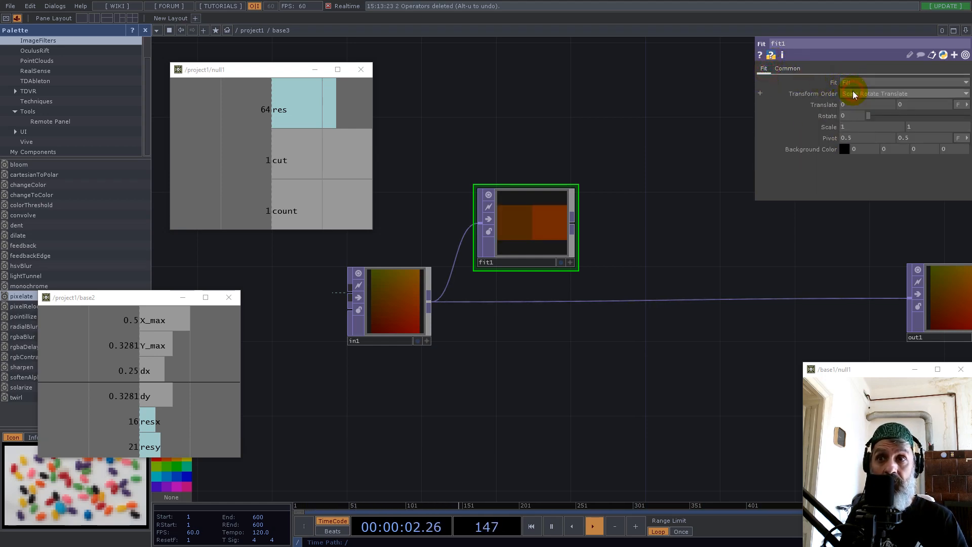
{"action": "double_click", "coordinate": [576, 185]}
{"action": "left_click_drag", "start_coordinate": [530, 238], "coordinate": [575, 223]}
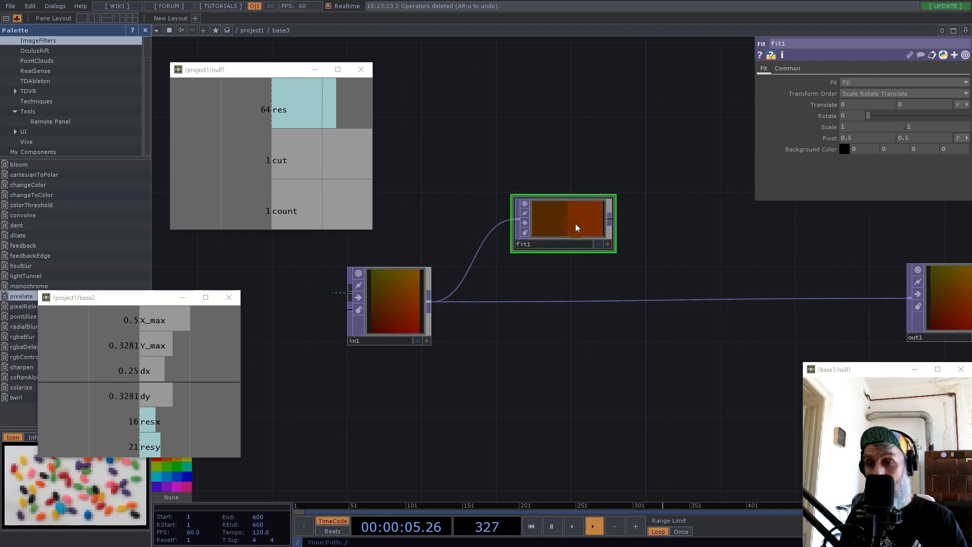
Duplicate the fit1 node and place the copy below the wire running from in1 to out1
{"action": "key", "text": "ctrl+c"}
{"action": "key", "text": "ctrl+v"}
{"action": "left_click_drag", "start_coordinate": [579, 289], "coordinate": [578, 383]}
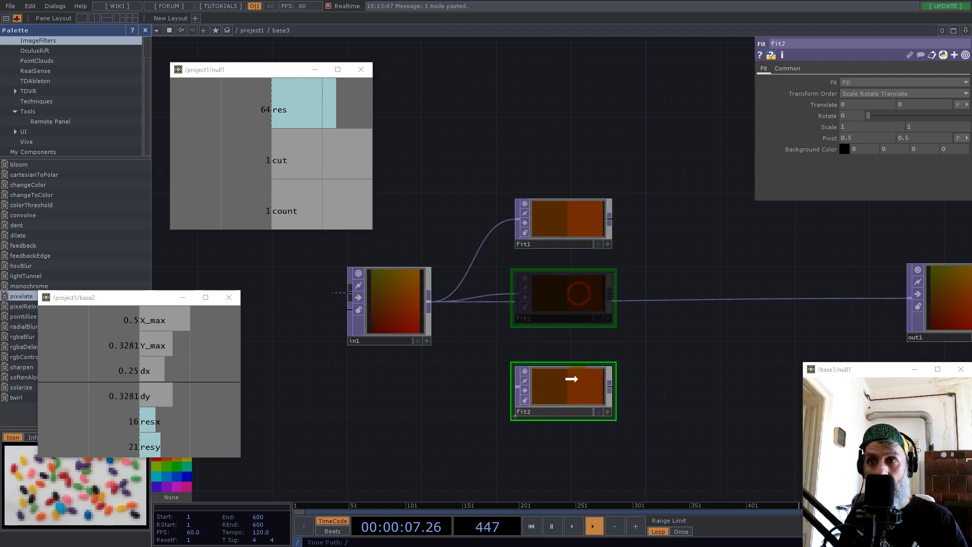
Set fit2's resolution to 1 by 2 and reshape its tile to match the image proportions
{"action": "left_click", "coordinate": [787, 68]}
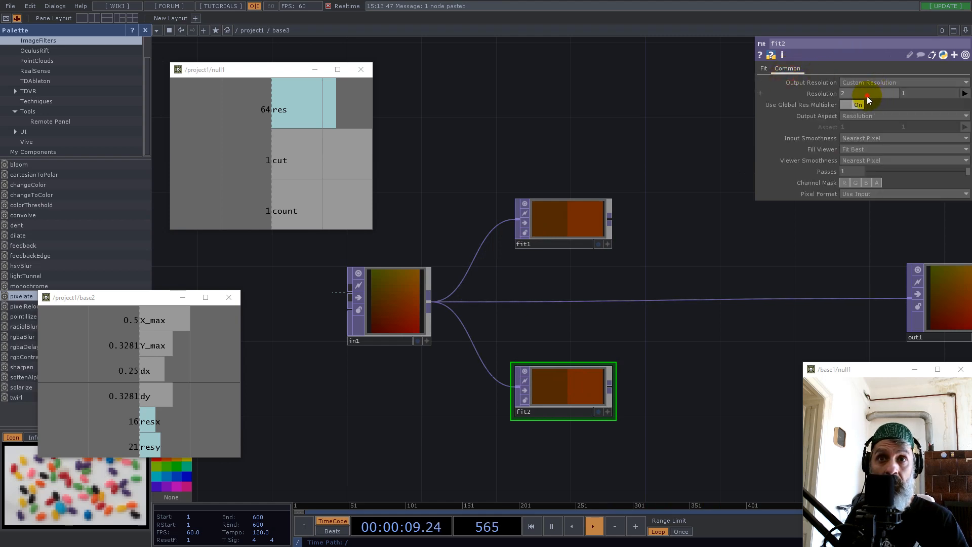
{"action": "type", "text": "1"}
{"action": "key", "text": "Tab"}
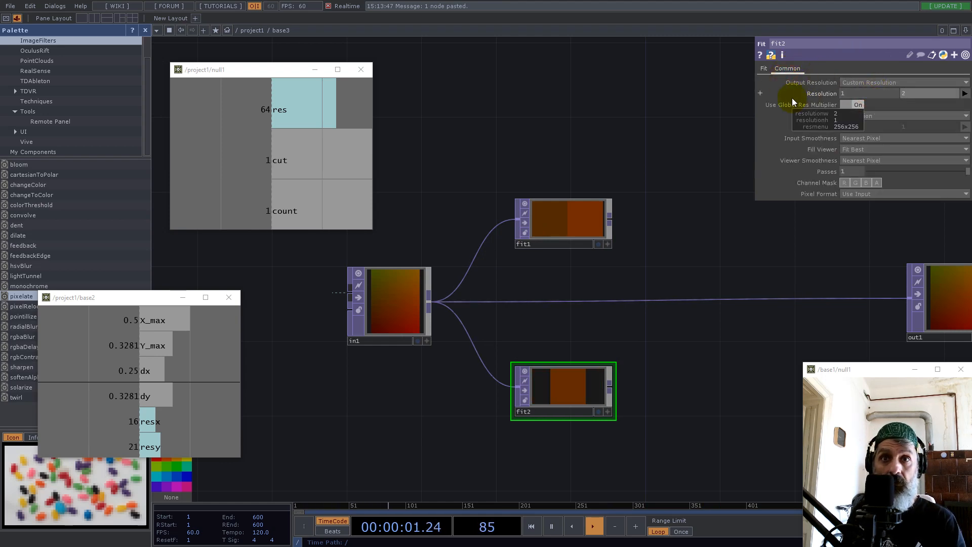
{"action": "type", "text": "2"}
{"action": "key", "text": "Return"}
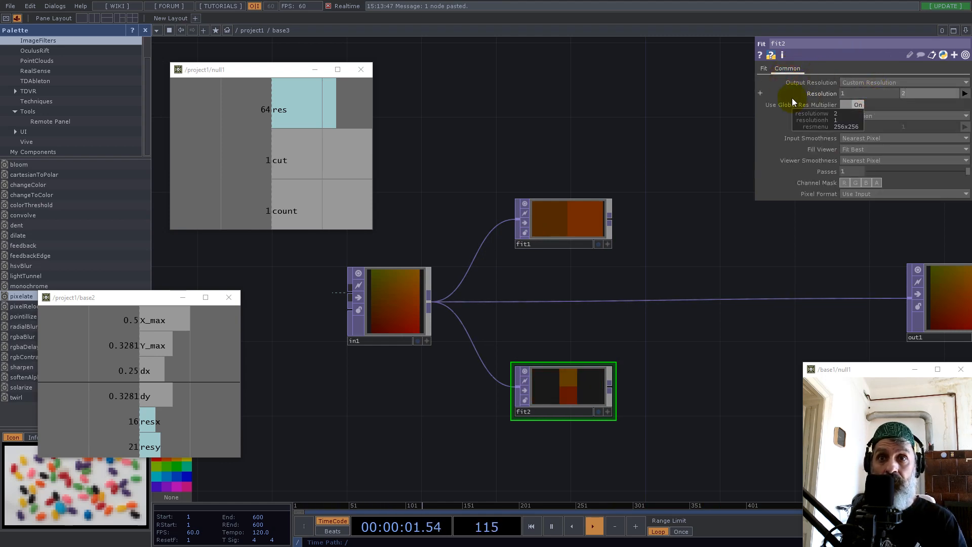
{"action": "double_click", "coordinate": [610, 366]}
{"action": "mouse_move", "coordinate": [526, 371]}
{"action": "left_mouse_down"}
{"action": "mouse_move", "coordinate": [559, 369]}
{"action": "mouse_move", "coordinate": [537, 368]}
{"action": "left_mouse_up"}
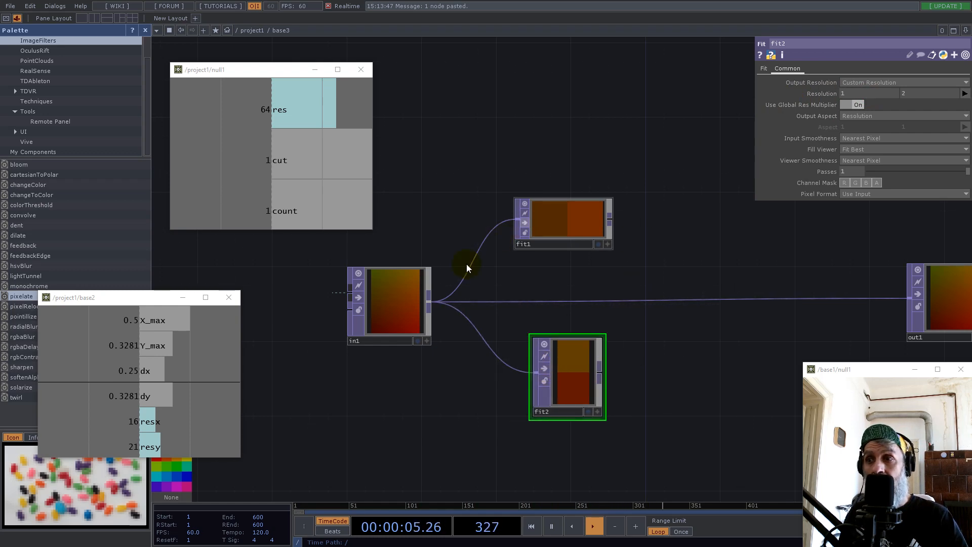
Add a Fit TOP after fit1's output
{"action": "right_click", "coordinate": [613, 220]}
{"action": "type", "text": "fit"}
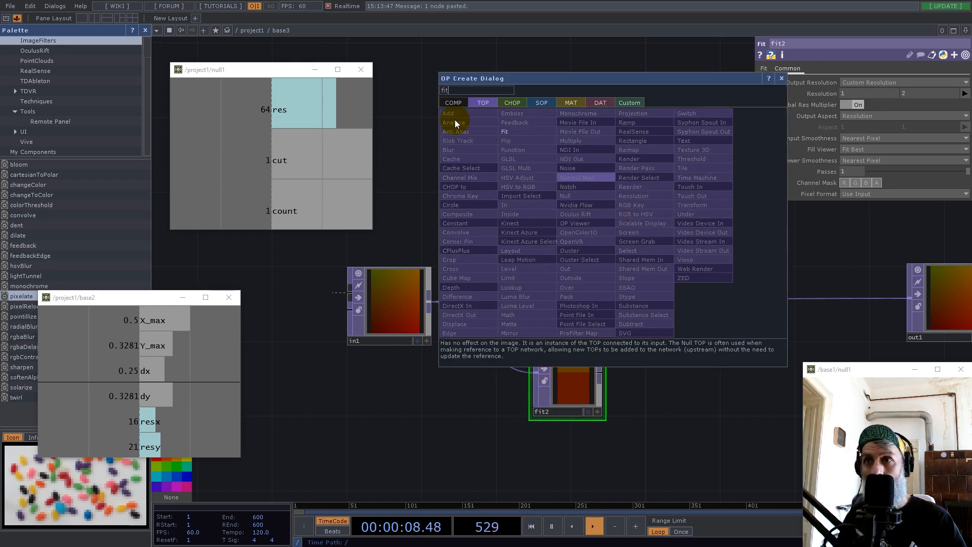
{"action": "left_click", "coordinate": [506, 132]}
{"action": "left_click", "coordinate": [709, 235]}
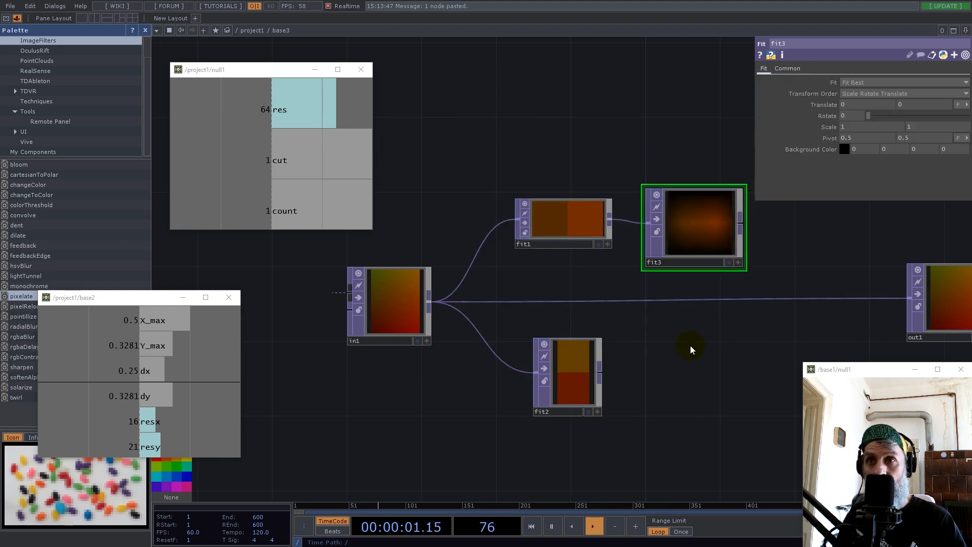
Reference base2's resx and resy channels as fit3's resolution width and height, and close the Palette
{"action": "left_click_drag", "start_coordinate": [162, 425], "coordinate": [856, 93]}
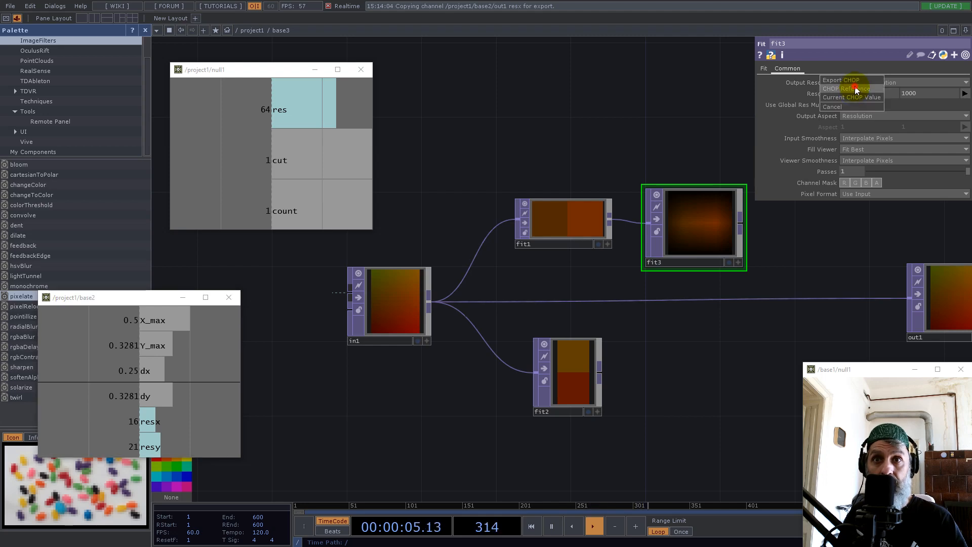
{"action": "left_click_drag", "start_coordinate": [153, 447], "coordinate": [933, 94]}
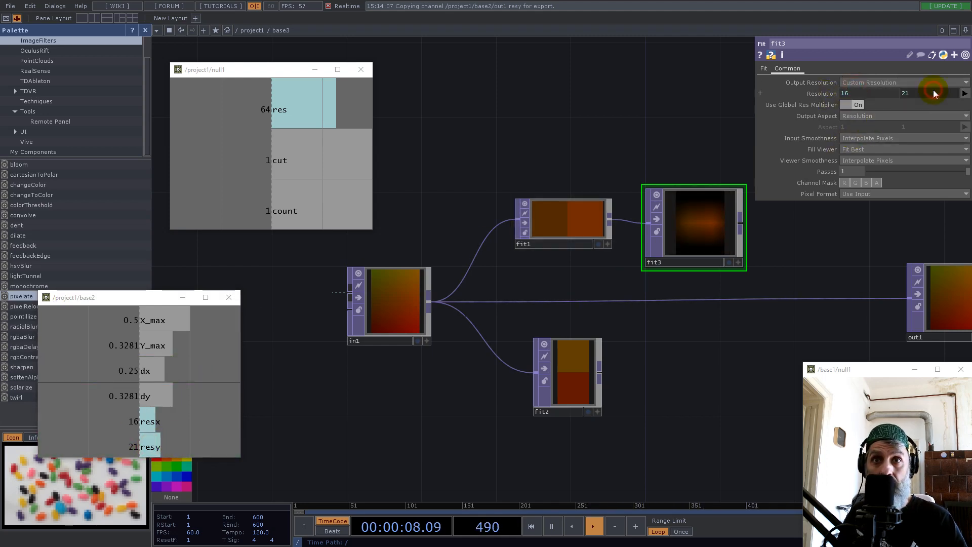
{"action": "left_click", "coordinate": [146, 30]}
{"action": "left_click_drag", "start_coordinate": [609, 378], "coordinate": [675, 348]}
Set fit3's input and viewer smoothness to Nearest Pixel and reshape its tile to the image proportions
{"action": "left_click", "coordinate": [855, 136]}
{"action": "left_click", "coordinate": [855, 147]}
{"action": "left_click", "coordinate": [859, 161]}
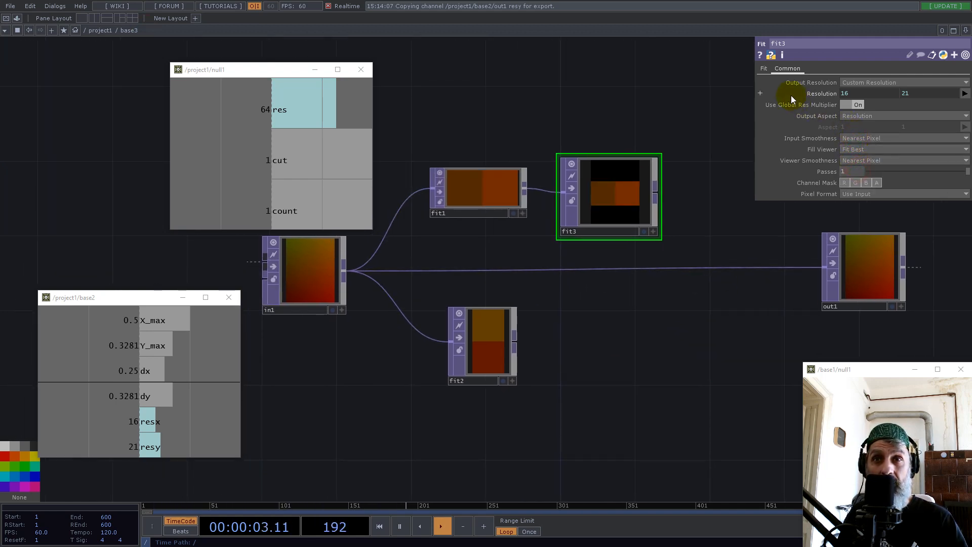
{"action": "left_click", "coordinate": [765, 68]}
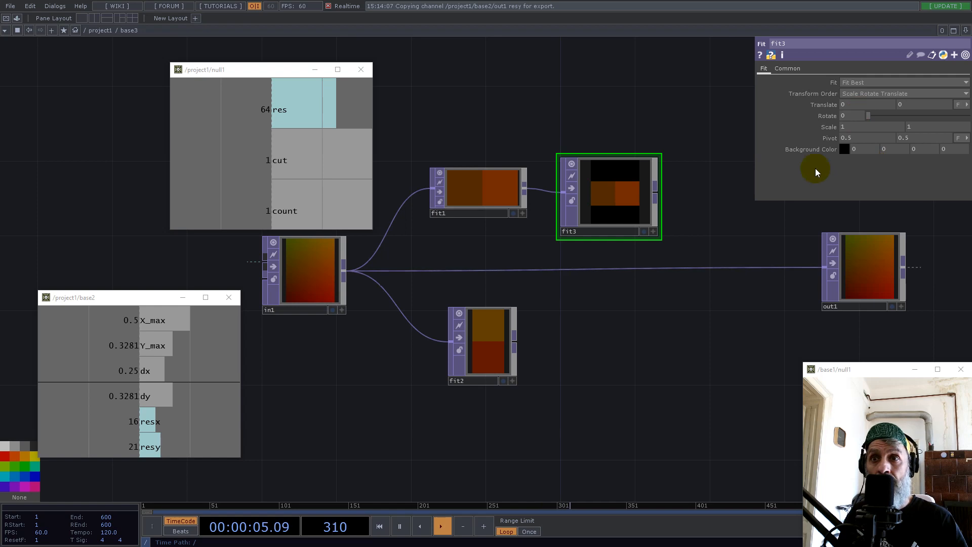
{"action": "left_click", "coordinate": [659, 157]}
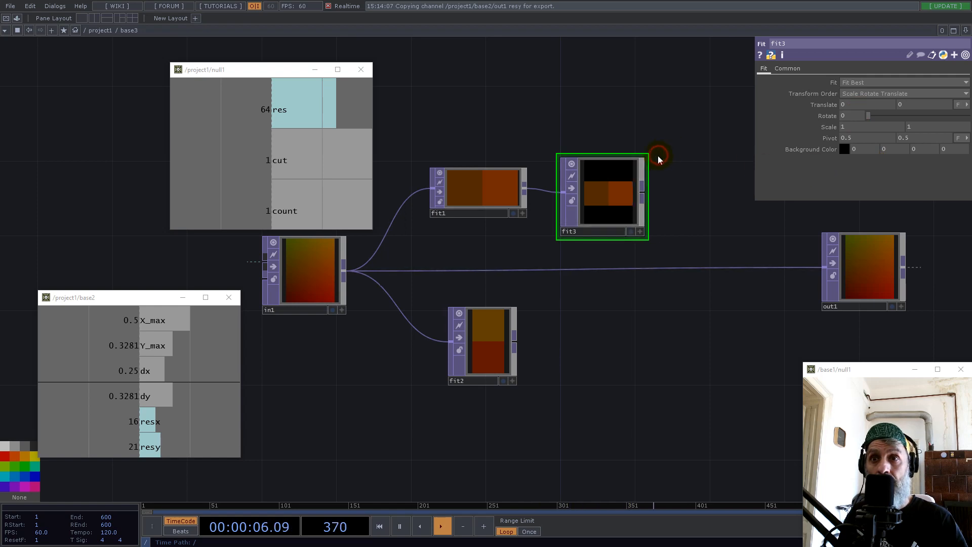
Set fit3's fit mode to Fill so the two halves stretch over the full image
{"action": "left_click", "coordinate": [792, 68]}
{"action": "left_click", "coordinate": [861, 116]}
{"action": "left_click", "coordinate": [862, 135]}
{"action": "left_click", "coordinate": [764, 68]}
{"action": "left_click", "coordinate": [853, 82]}
{"action": "left_click", "coordinate": [854, 96]}
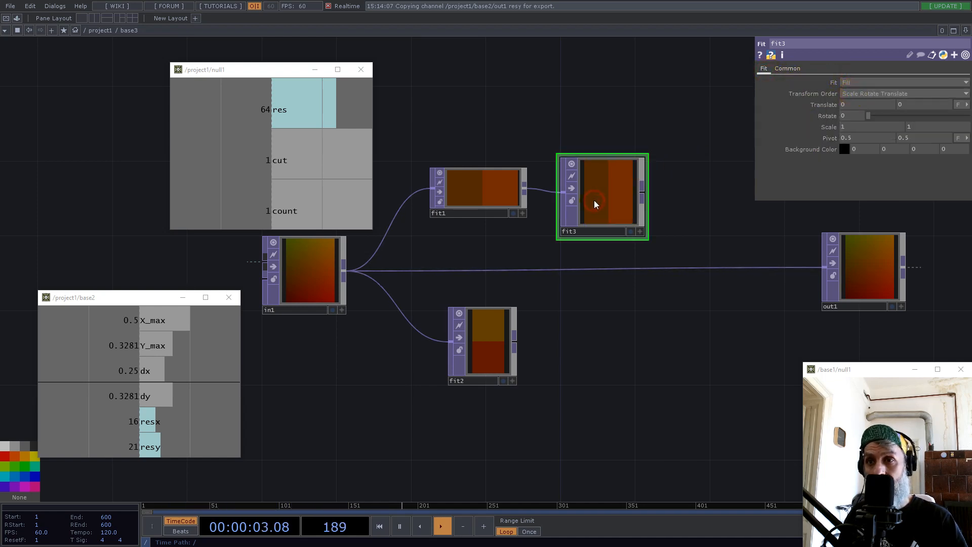
Duplicate fit3, feed the copy from fit2, and move out1 farther away to make room
{"action": "key", "text": "ctrl+c"}
{"action": "key", "text": "ctrl+v"}
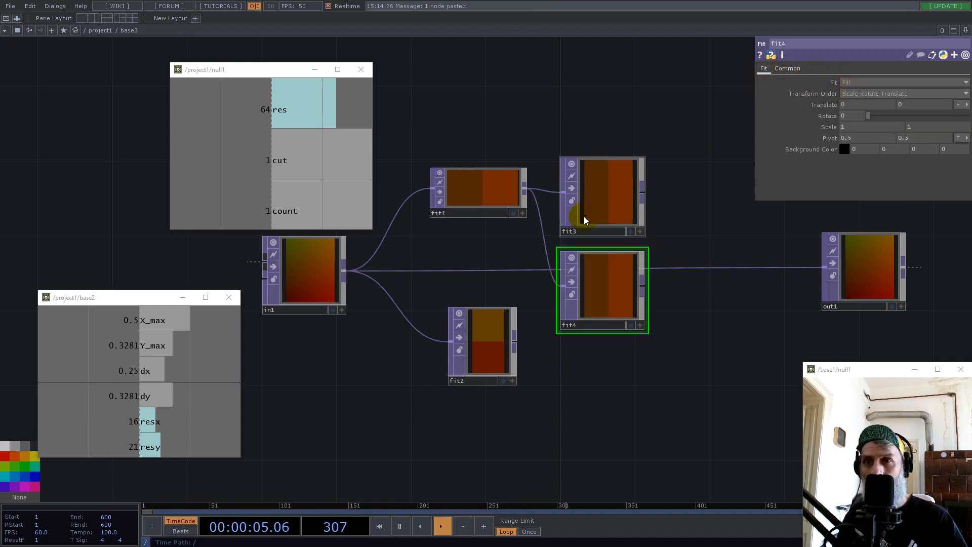
{"action": "left_click_drag", "start_coordinate": [603, 276], "coordinate": [603, 335]}
{"action": "left_click_drag", "start_coordinate": [515, 341], "coordinate": [612, 336]}
{"action": "left_click_drag", "start_coordinate": [611, 335], "coordinate": [614, 347]}
{"action": "left_click_drag", "start_coordinate": [793, 290], "coordinate": [658, 326]}
{"action": "left_click_drag", "start_coordinate": [729, 300], "coordinate": [860, 281]}
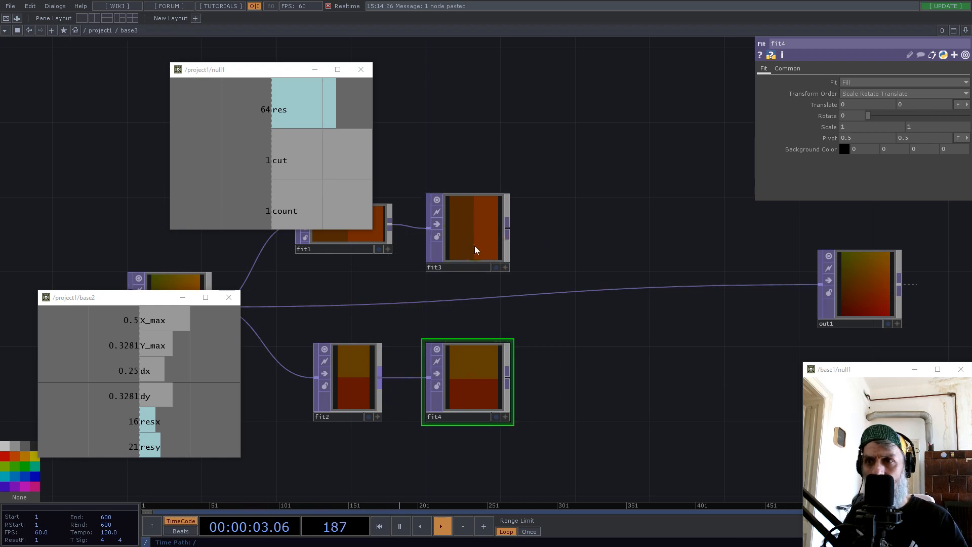
Add a Switch TOP before out1, with fit3 as its first input and fit4 as its second
{"action": "right_click", "coordinate": [506, 230]}
{"action": "type", "text": "se"}
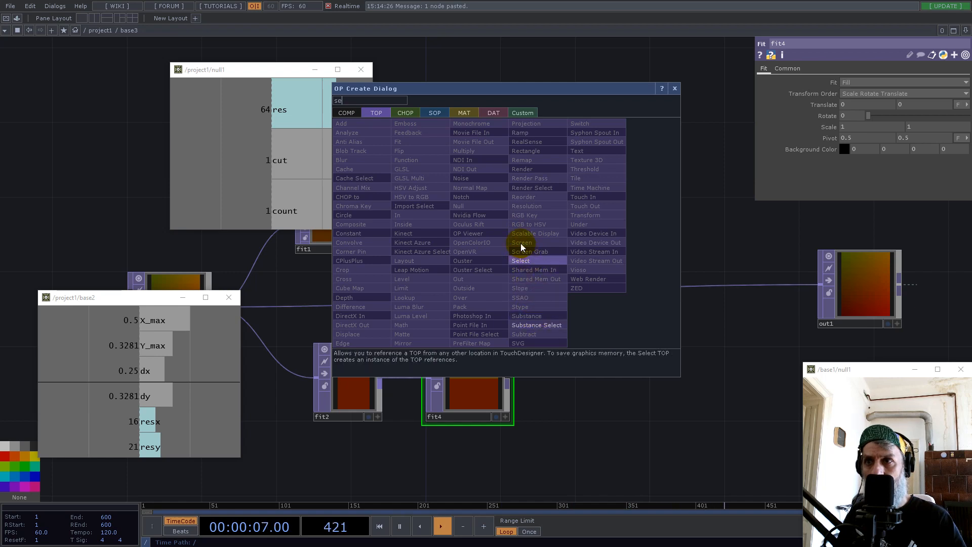
{"action": "left_click", "coordinate": [581, 123]}
{"action": "left_click", "coordinate": [610, 268]}
{"action": "left_click_drag", "start_coordinate": [508, 377], "coordinate": [697, 287]}
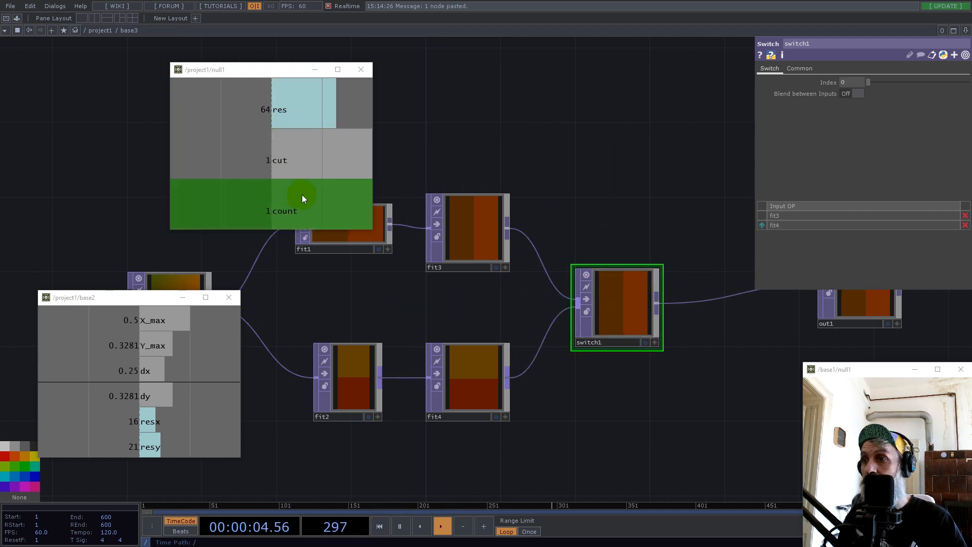
Reference null1's cut channel as the index of switch1
{"action": "left_click_drag", "start_coordinate": [278, 160], "coordinate": [669, 115]}
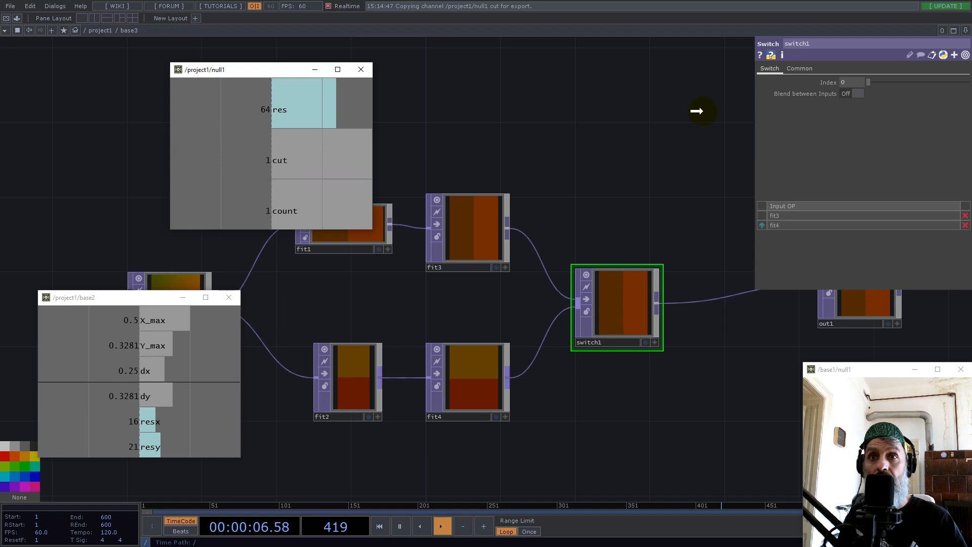
{"action": "left_click_drag", "start_coordinate": [853, 82], "coordinate": [855, 83]}
{"action": "left_click", "coordinate": [863, 80]}
Go up to the project1 network and examine the base3 output against the hit node's rectangle
{"action": "left_click_drag", "start_coordinate": [649, 147], "coordinate": [524, 179]}
{"action": "scroll", "coordinate": [591, 244], "scroll_direction": "down", "scroll_amount": 10}
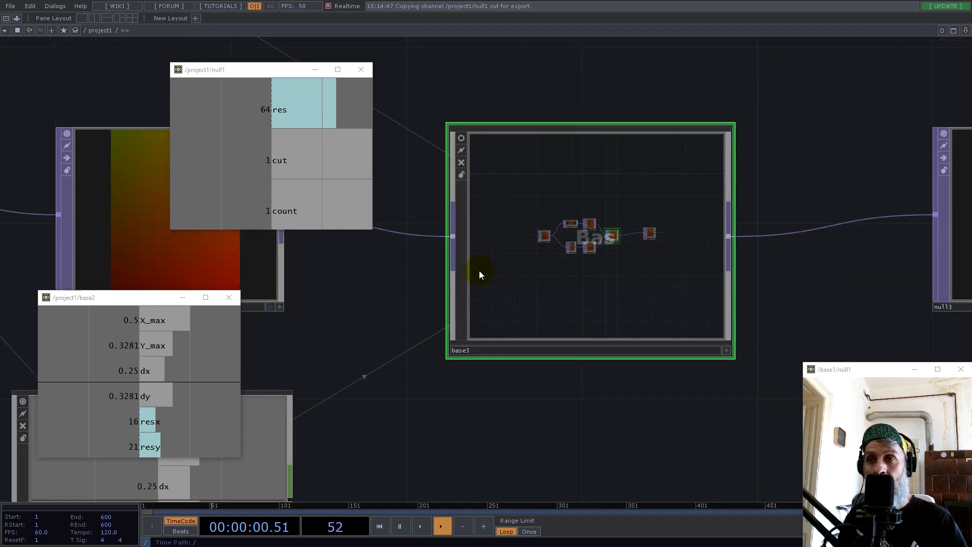
{"action": "left_click", "coordinate": [475, 245]}
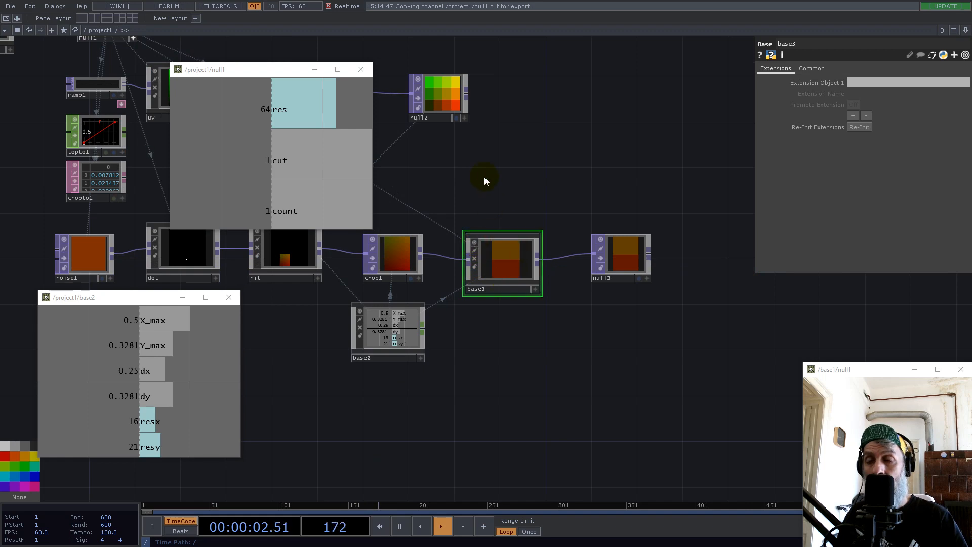
{"action": "scroll", "coordinate": [582, 213], "scroll_direction": "up", "scroll_amount": 6}
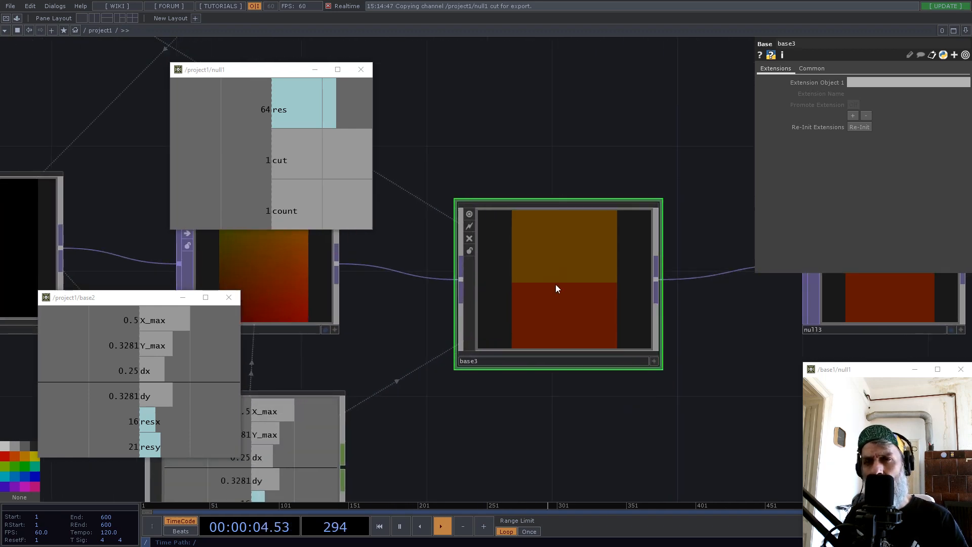
{"action": "scroll", "coordinate": [553, 279], "scroll_direction": "down", "scroll_amount": 5}
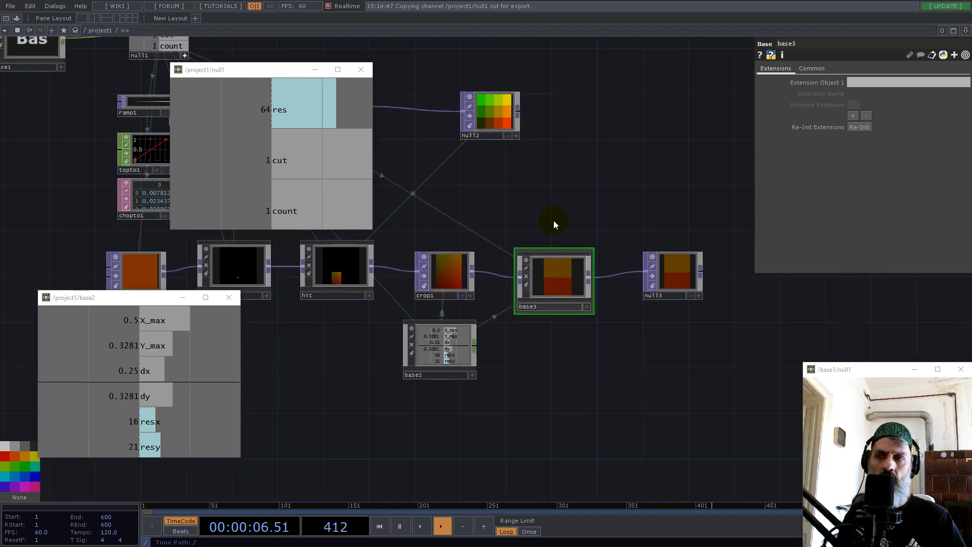
{"action": "left_click_drag", "start_coordinate": [554, 220], "coordinate": [659, 293]}
{"action": "scroll", "coordinate": [668, 350], "scroll_direction": "up", "scroll_amount": 3}
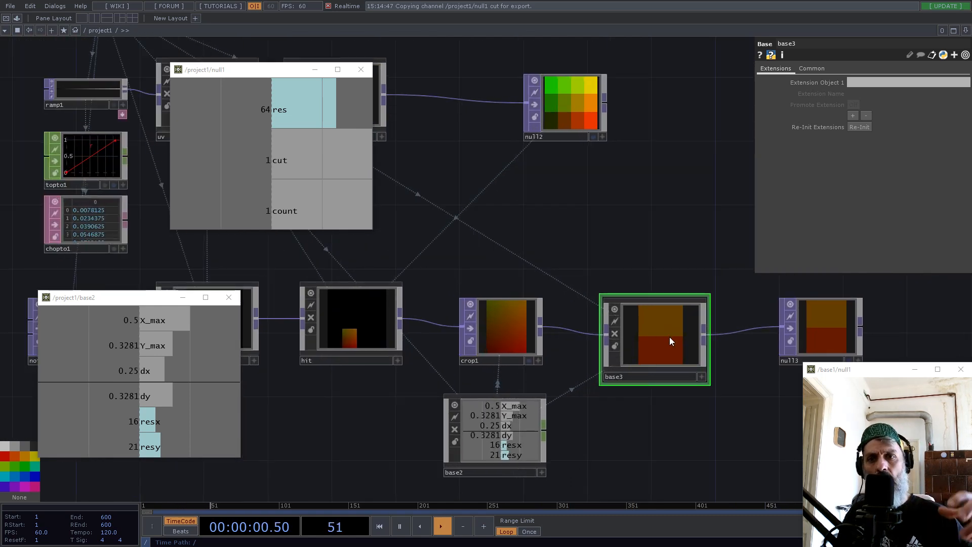
{"action": "scroll", "coordinate": [421, 353], "scroll_direction": "up", "scroll_amount": 2}
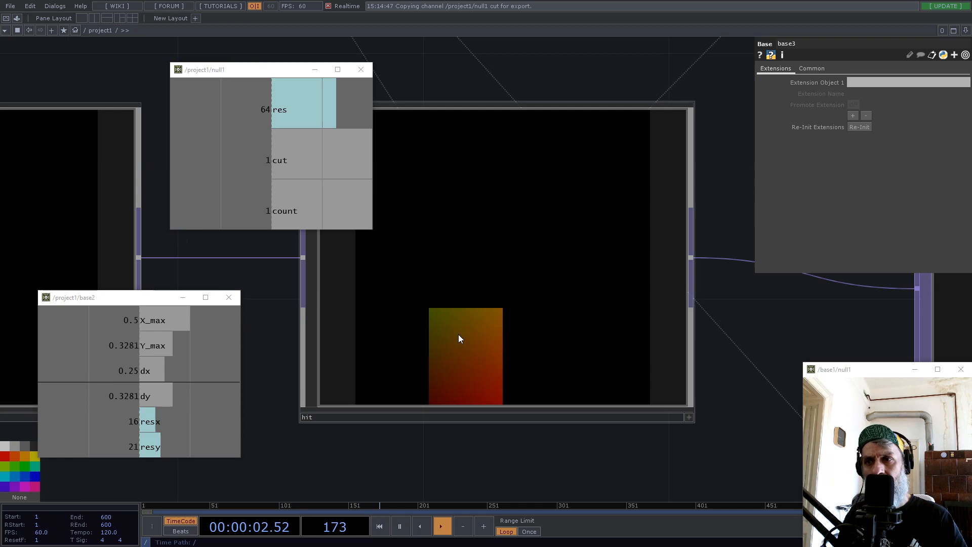
{"action": "scroll", "coordinate": [406, 336], "scroll_direction": "down", "scroll_amount": 5}
{"action": "scroll", "coordinate": [423, 336], "scroll_direction": "up", "scroll_amount": 3}
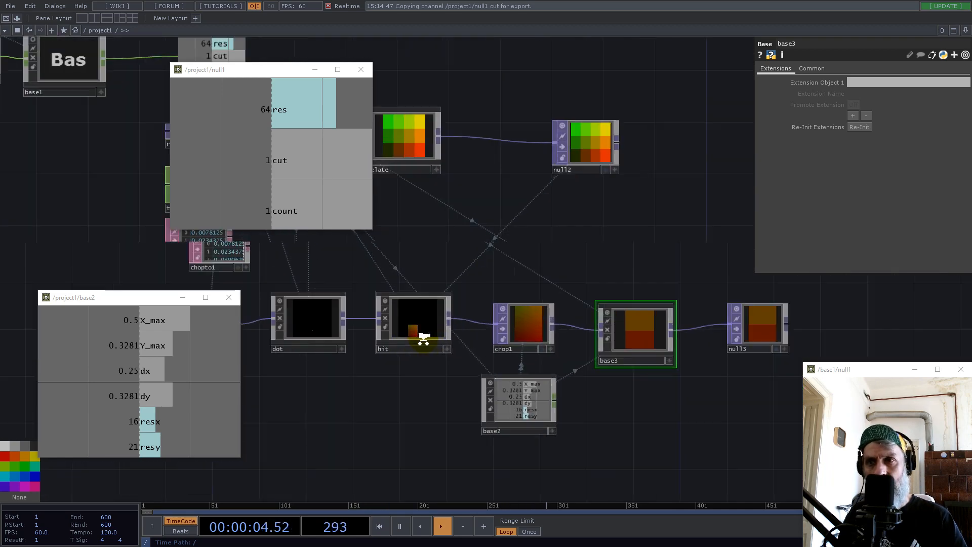
{"action": "scroll", "coordinate": [578, 330], "scroll_direction": "down", "scroll_amount": 3}
Enter the base3 component and add a Constant TOP below switch1
{"action": "double_click", "coordinate": [626, 315]}
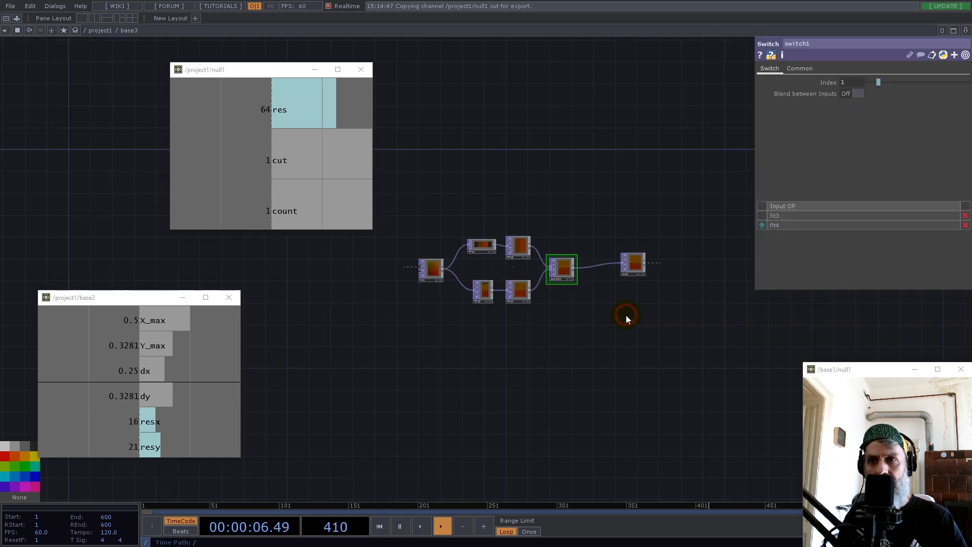
{"action": "scroll", "coordinate": [549, 289], "scroll_direction": "up", "scroll_amount": 3}
{"action": "key", "text": "Tab"}
{"action": "type", "text": "const"}
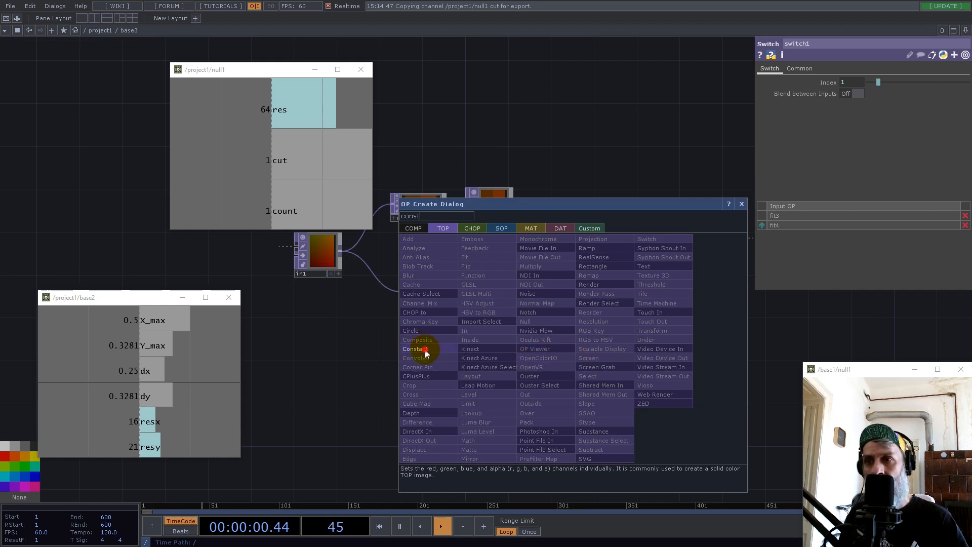
{"action": "left_click", "coordinate": [424, 349]}
{"action": "left_click", "coordinate": [589, 337]}
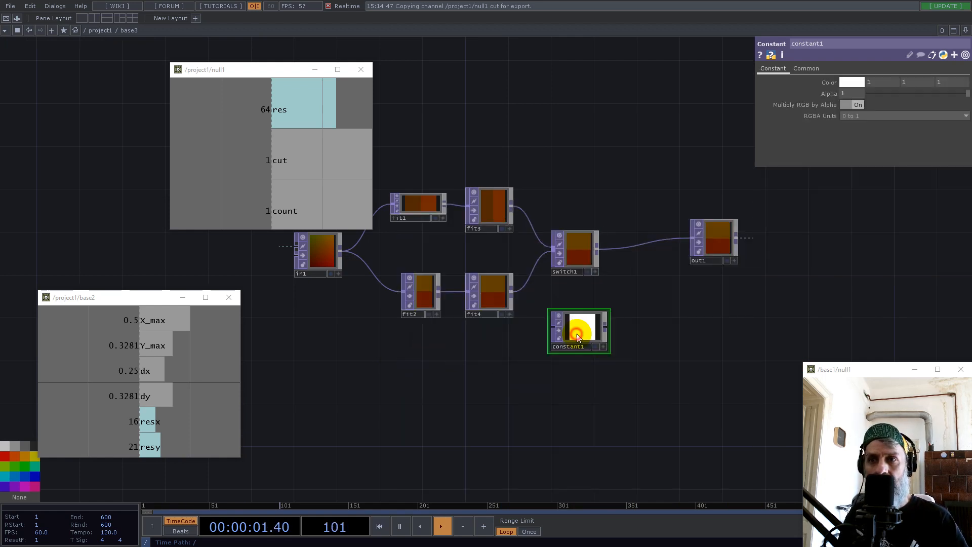
Set constant1's pixel format to 32-bit float (RGBA) and reference null1's res channel for its resolution
{"action": "left_click", "coordinate": [807, 68]}
{"action": "left_click", "coordinate": [870, 161]}
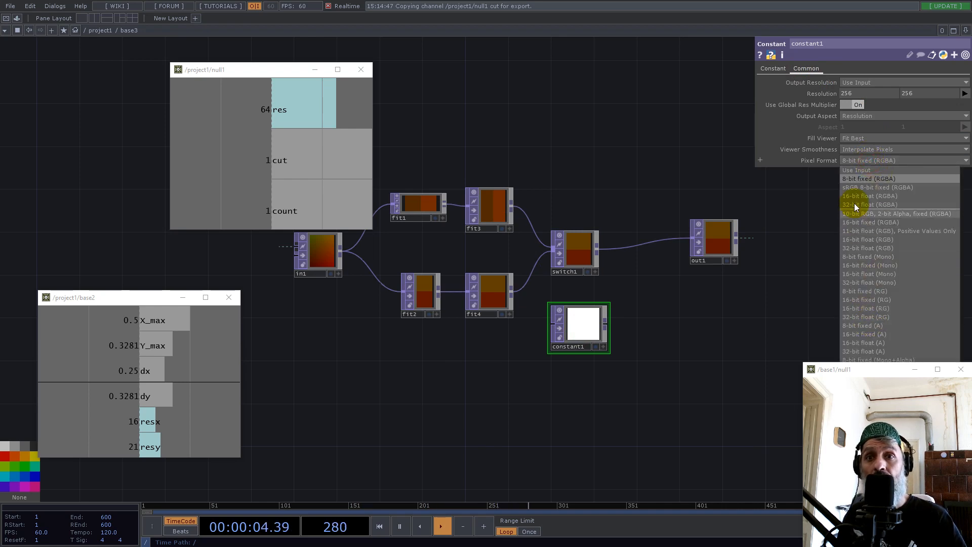
{"action": "left_click", "coordinate": [878, 205]}
{"action": "left_click_drag", "start_coordinate": [267, 106], "coordinate": [828, 92]}
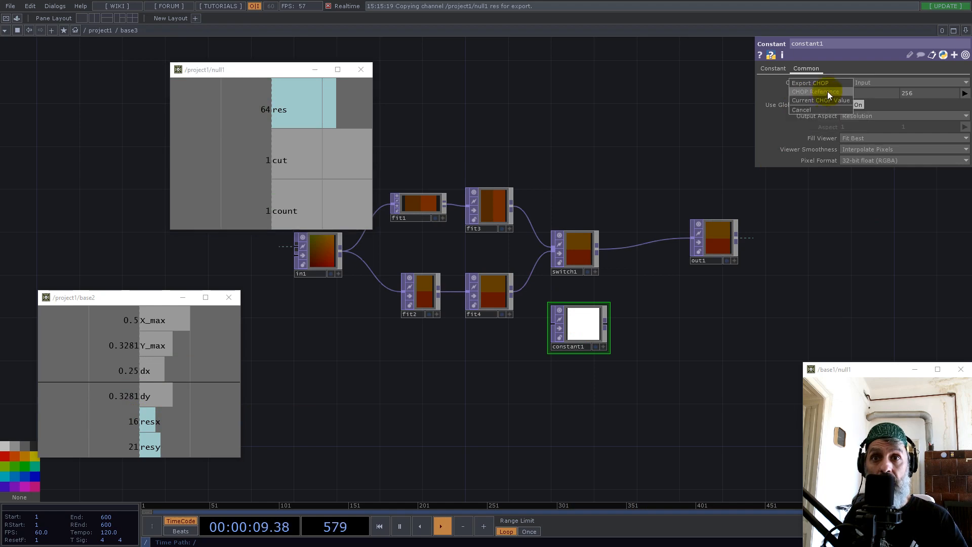
Set constant1's color to 0, 0, 0 and its alpha to 0
{"action": "left_click", "coordinate": [773, 69]}
{"action": "type", "text": "0"}
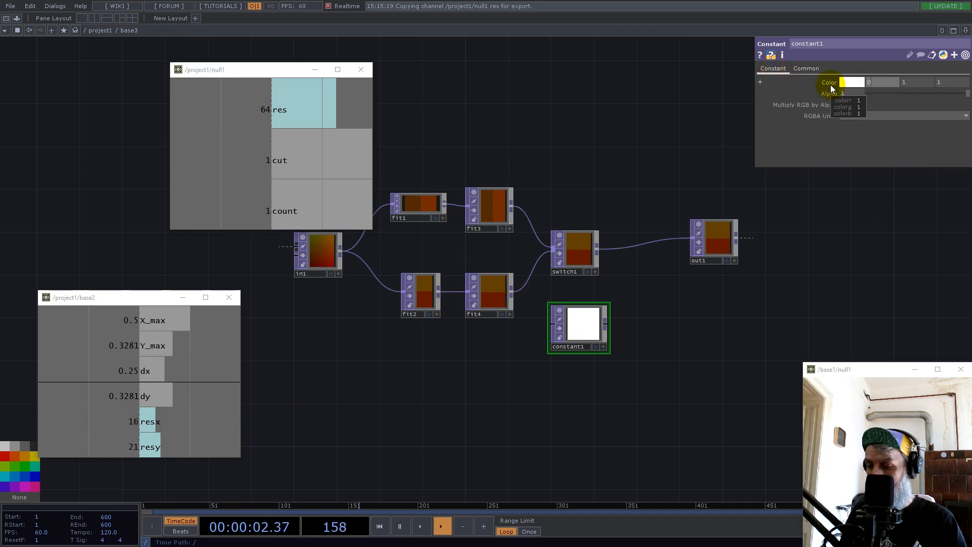
{"action": "key", "text": "Tab"}
{"action": "type", "text": "0"}
{"action": "key", "text": "Tab"}
{"action": "type", "text": "0"}
{"action": "key", "text": "Return"}
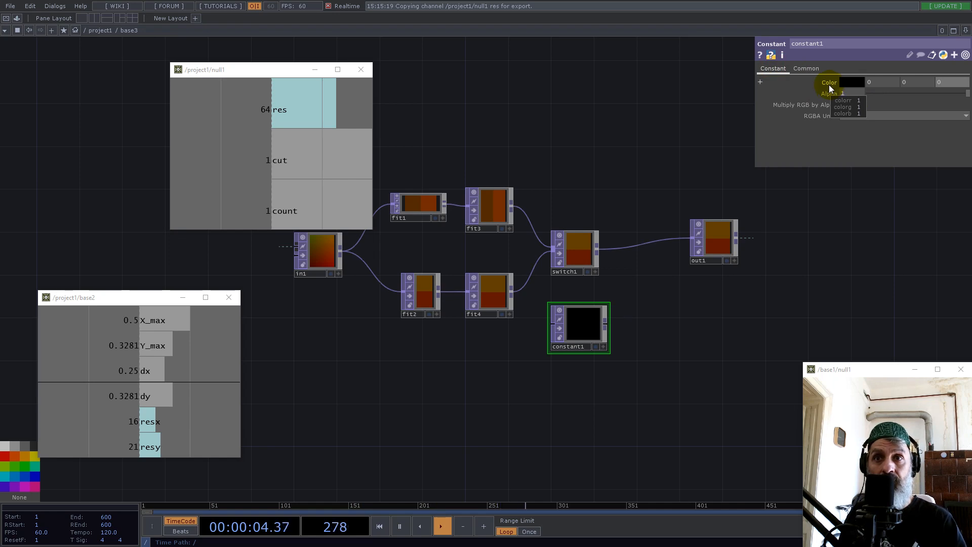
{"action": "left_click", "coordinate": [851, 93]}
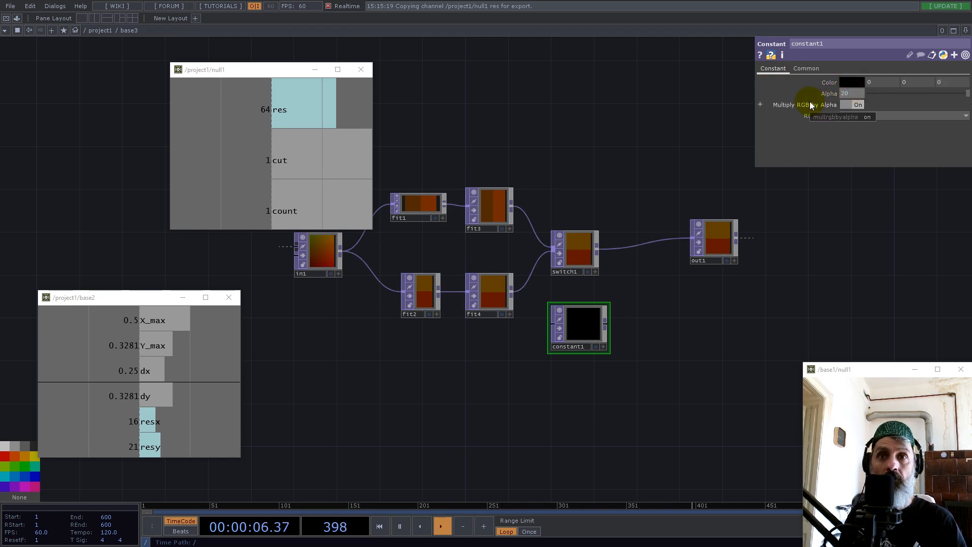
{"action": "type", "text": "0"}
{"action": "key", "text": "Return"}
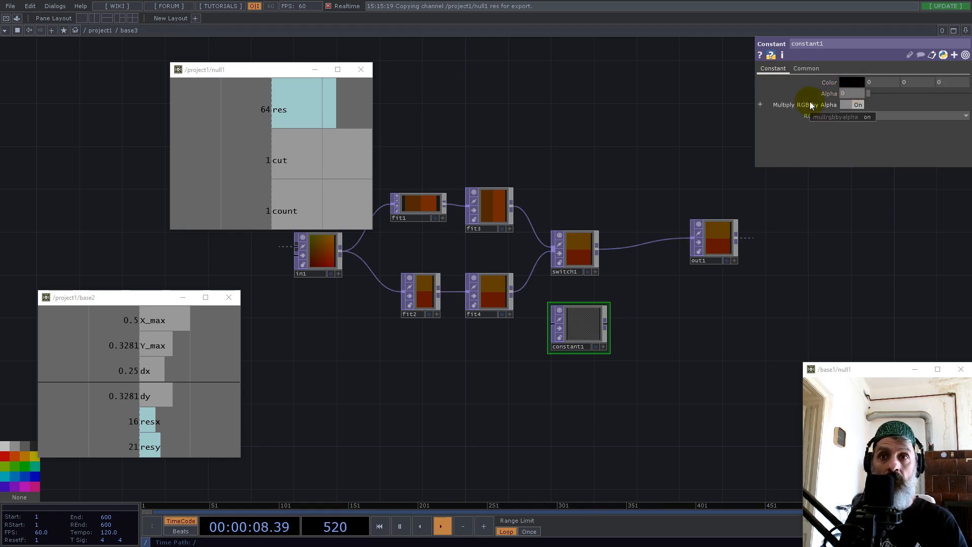
Insert a Composite TOP between switch1 and out1, and connect constant1 as its second input
{"action": "left_click_drag", "start_coordinate": [710, 238], "coordinate": [862, 239]}
{"action": "right_click", "coordinate": [677, 247]}
{"action": "left_click", "coordinate": [692, 239]}
{"action": "type", "text": "com"}
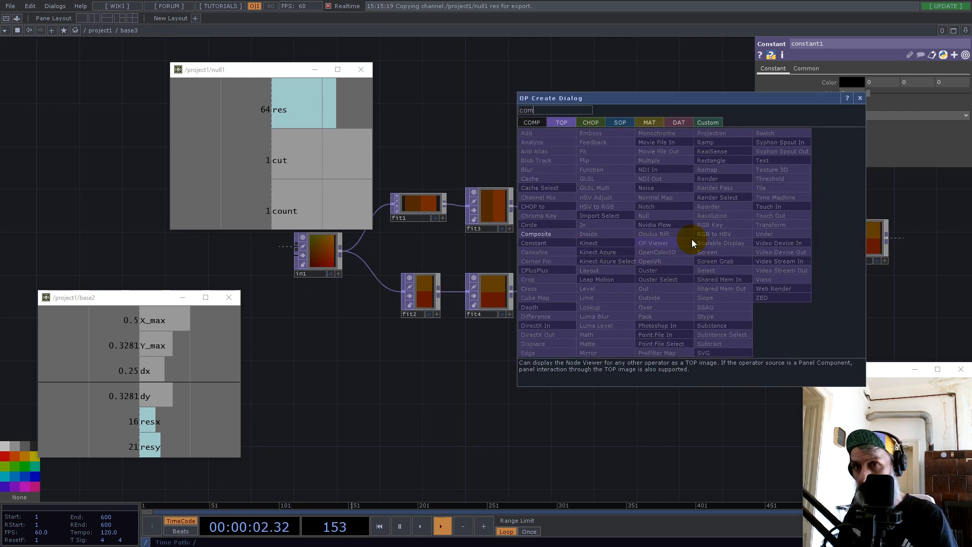
{"action": "left_click", "coordinate": [556, 235]}
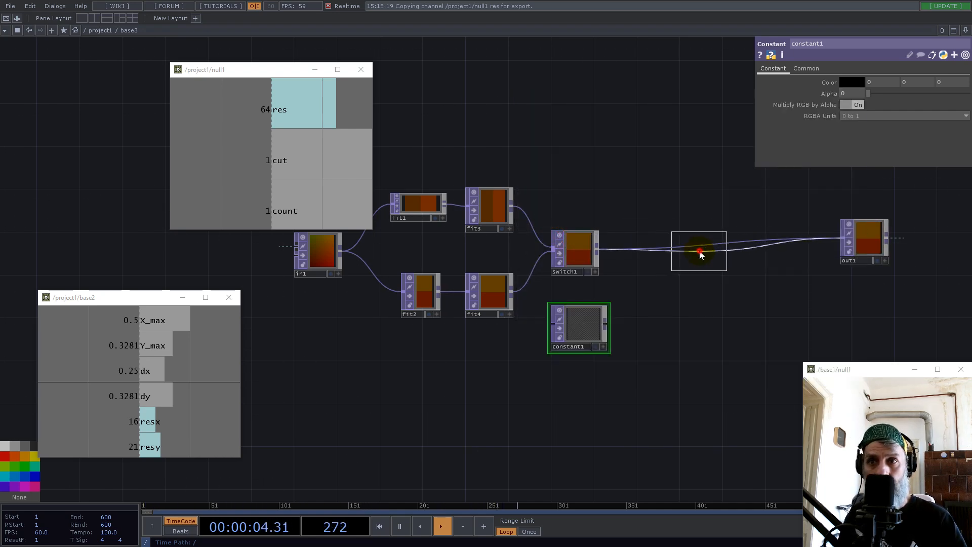
{"action": "left_click", "coordinate": [698, 250]}
{"action": "left_click_drag", "start_coordinate": [606, 322], "coordinate": [666, 257]}
{"action": "left_click_drag", "start_coordinate": [598, 317], "coordinate": [598, 296]}
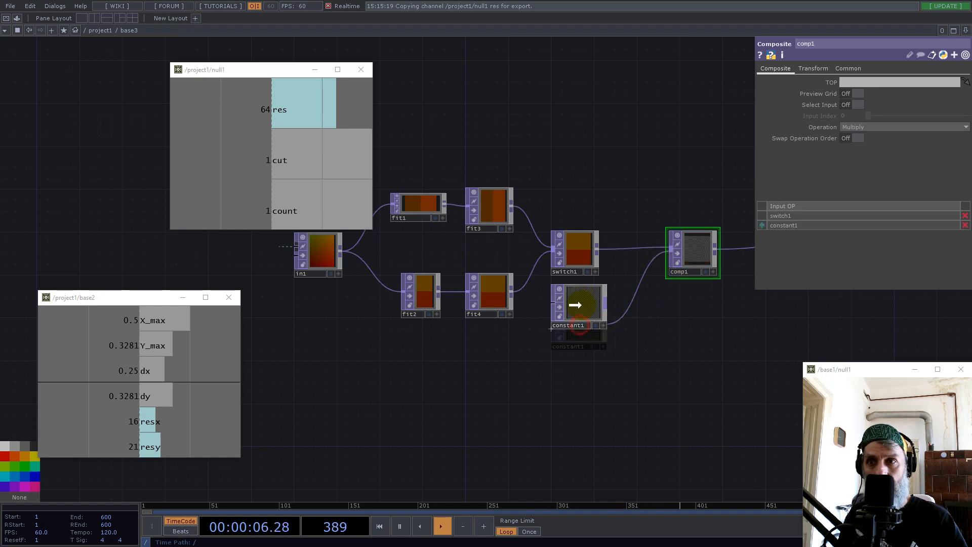
Set comp1's operation to Over and its pre-fit overlay to Native Resolution
{"action": "left_click", "coordinate": [904, 105]}
{"action": "left_click", "coordinate": [880, 126]}
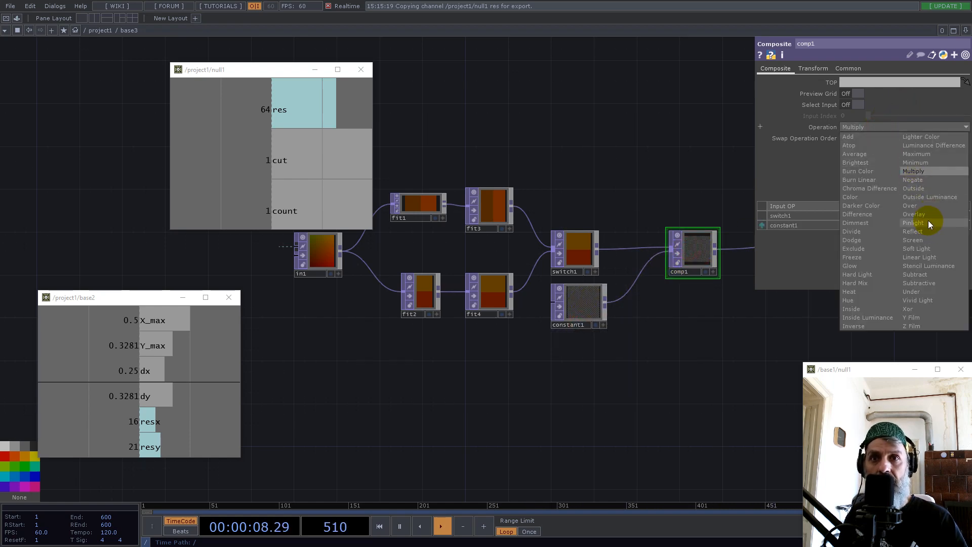
{"action": "left_click", "coordinate": [920, 205]}
{"action": "left_click", "coordinate": [810, 70]}
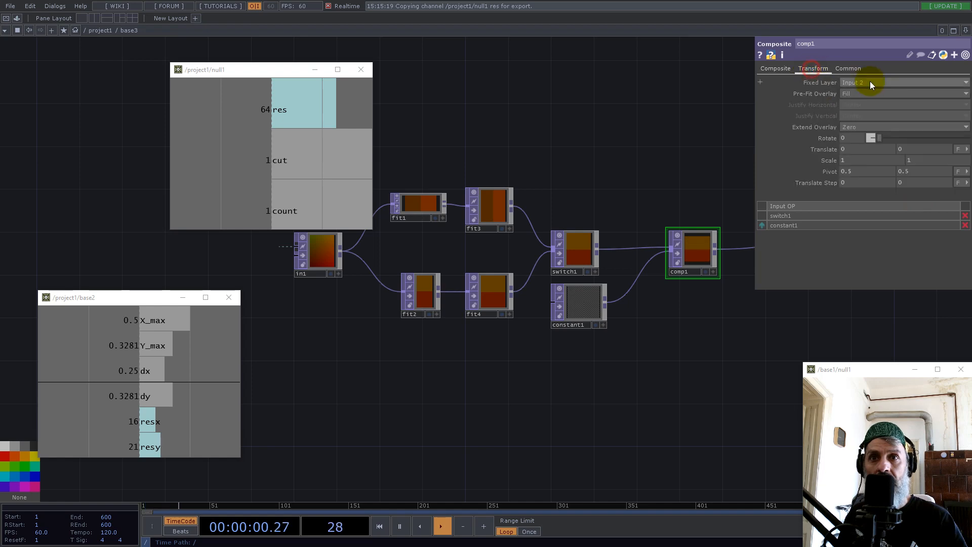
{"action": "left_click", "coordinate": [865, 93]}
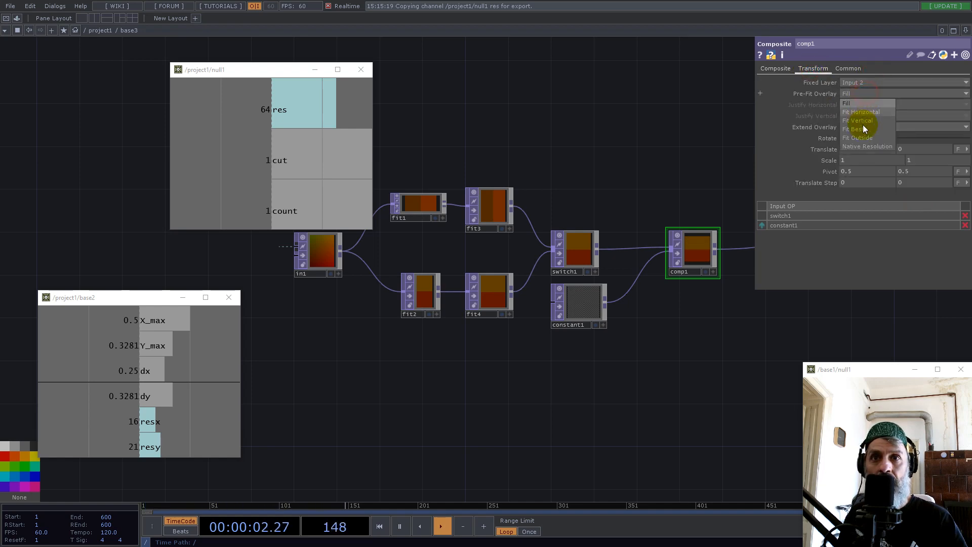
{"action": "left_click", "coordinate": [866, 146]}
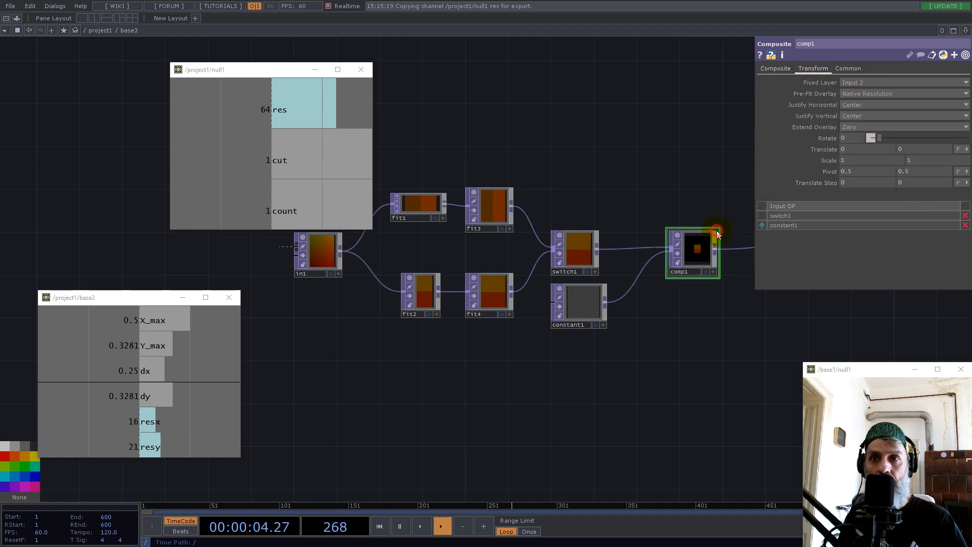
{"action": "left_click_drag", "start_coordinate": [698, 254], "coordinate": [698, 263]}
{"action": "left_click_drag", "start_coordinate": [651, 233], "coordinate": [497, 224]}
{"action": "scroll", "coordinate": [463, 266], "scroll_direction": "up", "scroll_amount": 5}
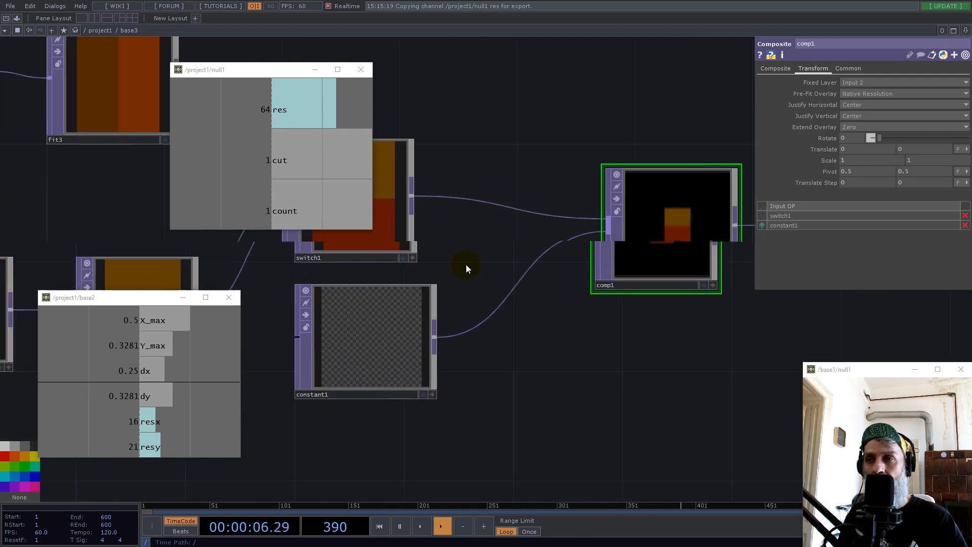
{"action": "scroll", "coordinate": [682, 198], "scroll_direction": "down", "scroll_amount": 2}
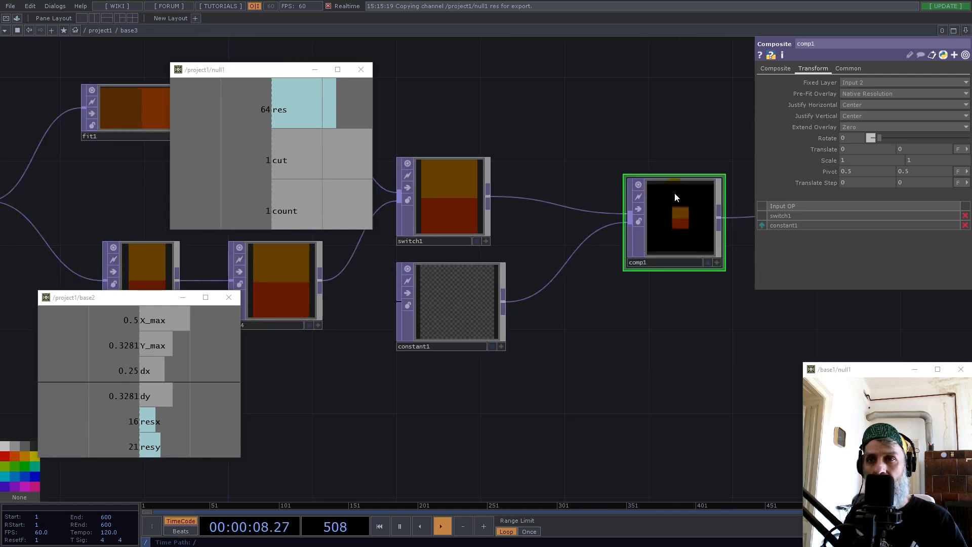
Set switch1's pixel format to 32-bit float (RGBA)
{"action": "left_click", "coordinate": [446, 198]}
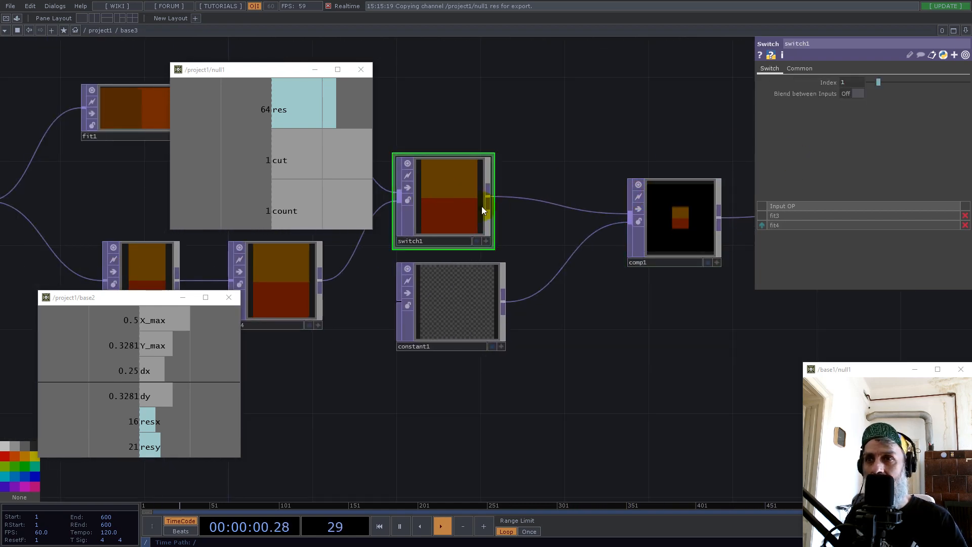
{"action": "left_click", "coordinate": [800, 68]}
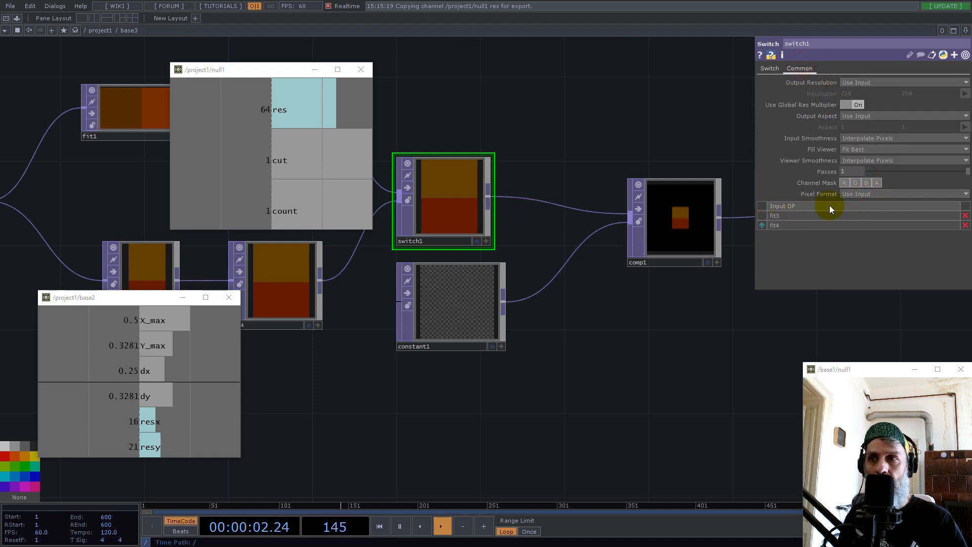
{"action": "left_click", "coordinate": [869, 195]}
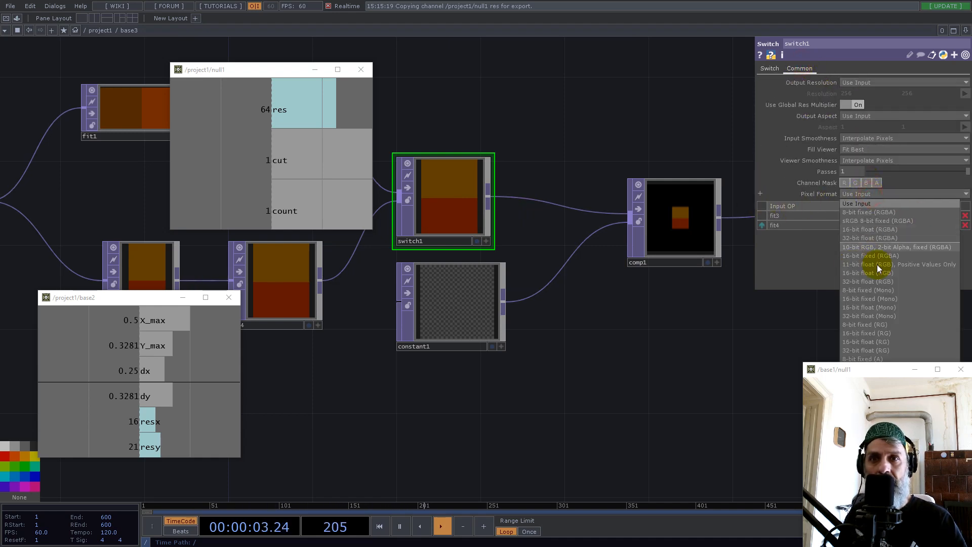
{"action": "left_click", "coordinate": [881, 239]}
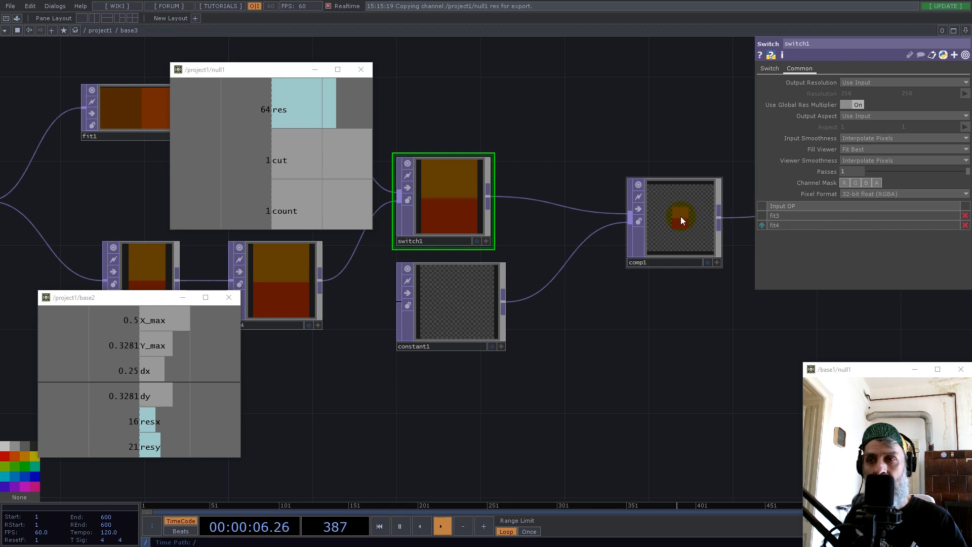
Set input smoothness and viewer smoothness to Nearest Pixel for all the fit nodes, switch1, constant1 and comp1 together
{"action": "scroll", "coordinate": [577, 252], "scroll_direction": "down", "scroll_amount": 3}
{"action": "scroll", "coordinate": [577, 252], "scroll_direction": "down", "scroll_amount": 2}
{"action": "left_click_drag", "start_coordinate": [681, 309], "coordinate": [402, 160]}
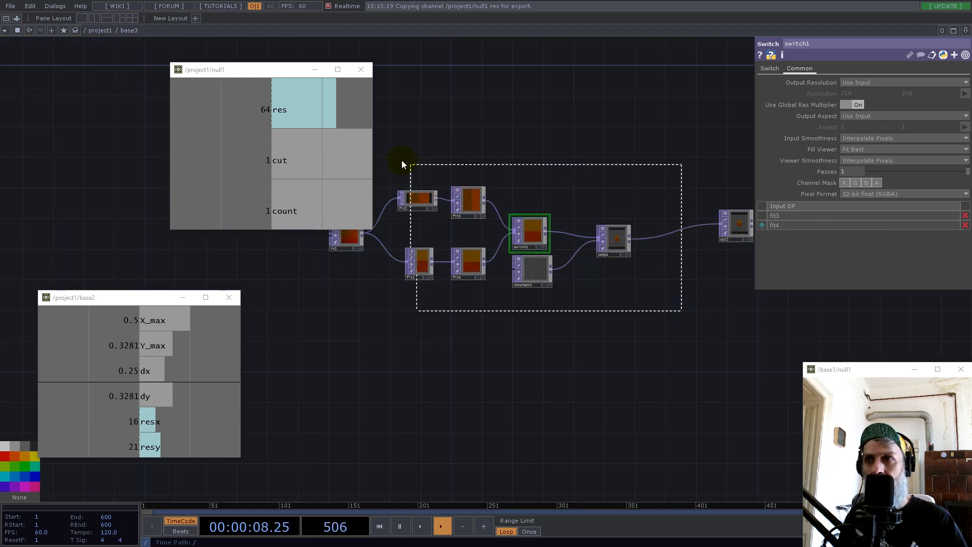
{"action": "left_click", "coordinate": [861, 139]}
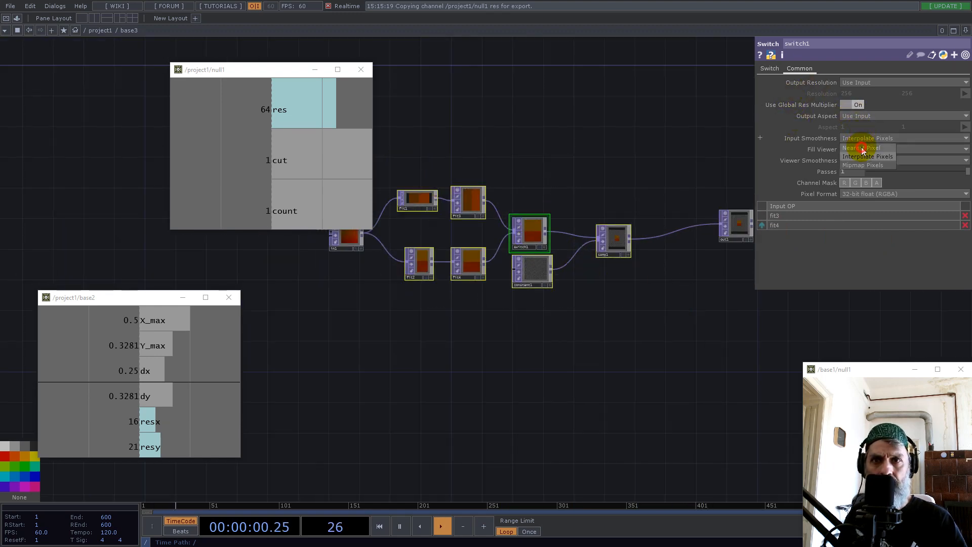
{"action": "left_click", "coordinate": [861, 147]}
{"action": "left_click", "coordinate": [864, 161]}
{"action": "left_click", "coordinate": [864, 171]}
{"action": "scroll", "coordinate": [625, 205], "scroll_direction": "up", "scroll_amount": 5}
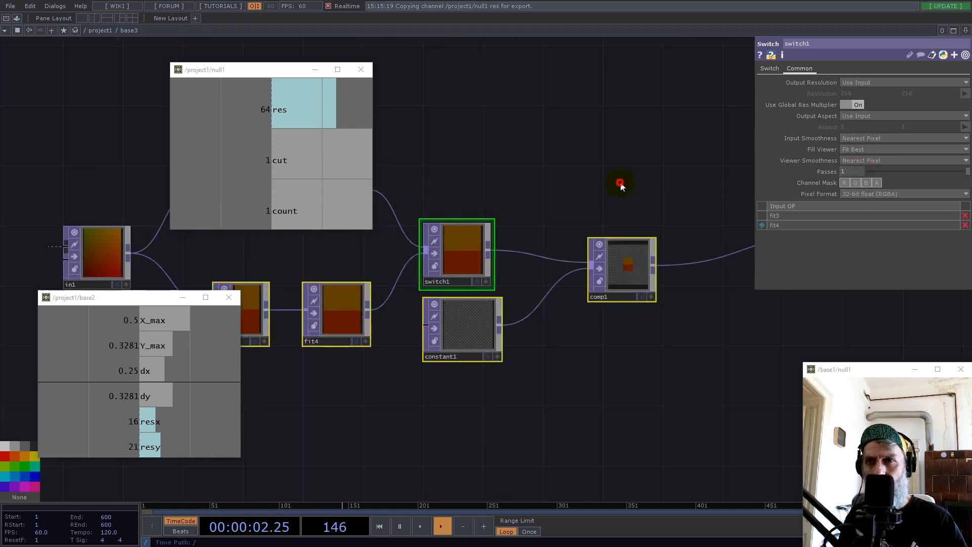
{"action": "left_click", "coordinate": [560, 208]}
{"action": "left_click", "coordinate": [560, 209]}
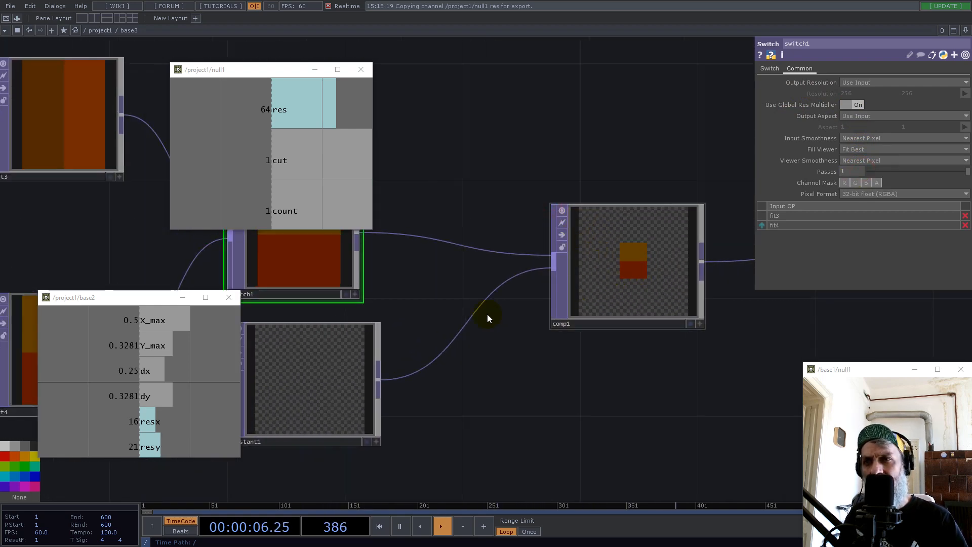
Justify comp1's overlay horizontally to Left and vertically to Bottom
{"action": "left_click", "coordinate": [665, 230]}
{"action": "left_click", "coordinate": [796, 69]}
{"action": "left_click", "coordinate": [775, 69]}
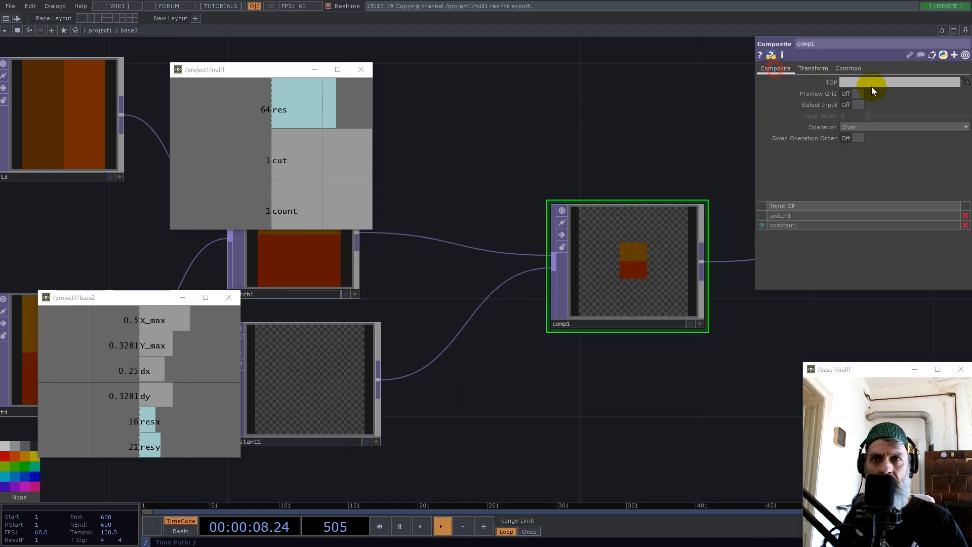
{"action": "left_click", "coordinate": [812, 68]}
{"action": "left_click", "coordinate": [857, 105]}
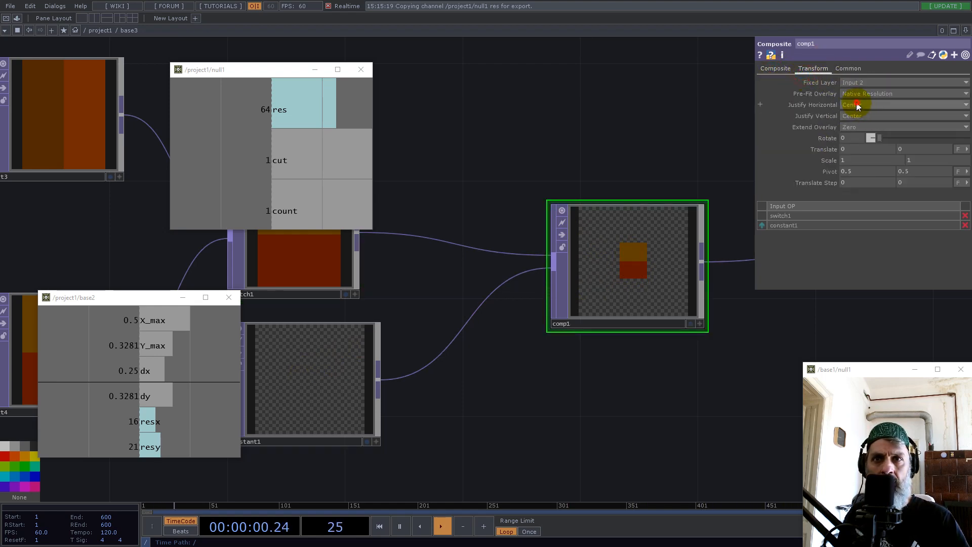
{"action": "left_click", "coordinate": [851, 115]}
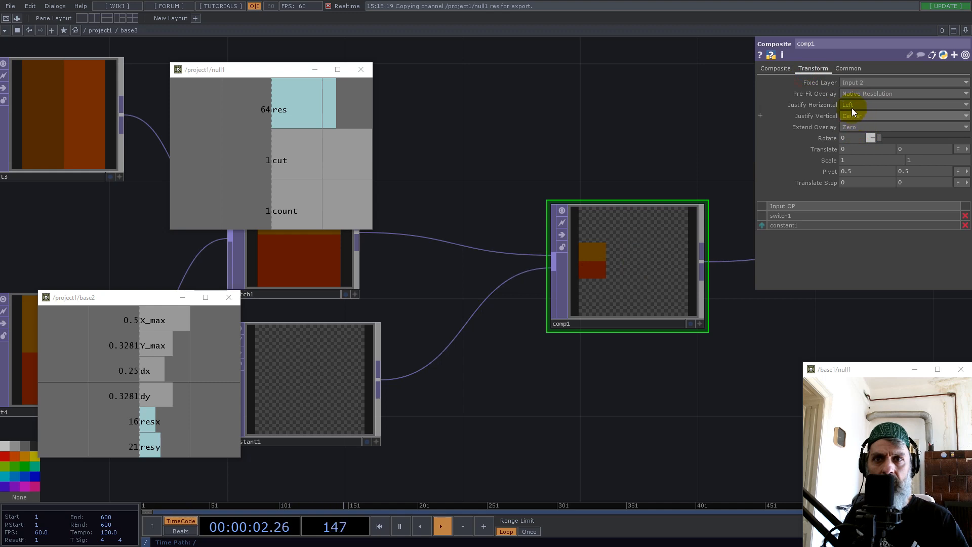
{"action": "left_click", "coordinate": [856, 116]}
{"action": "left_click", "coordinate": [860, 128]}
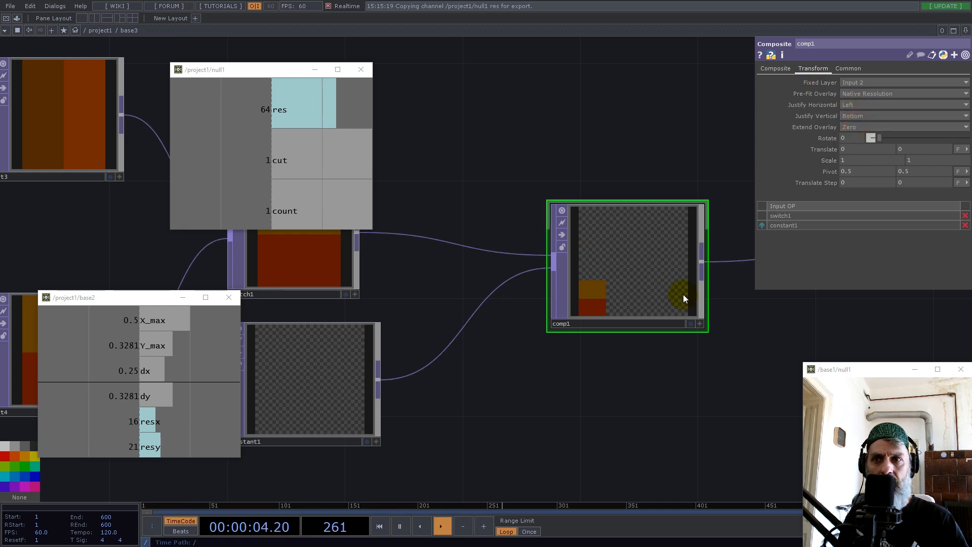
{"action": "scroll", "coordinate": [667, 290], "scroll_direction": "down", "scroll_amount": 5}
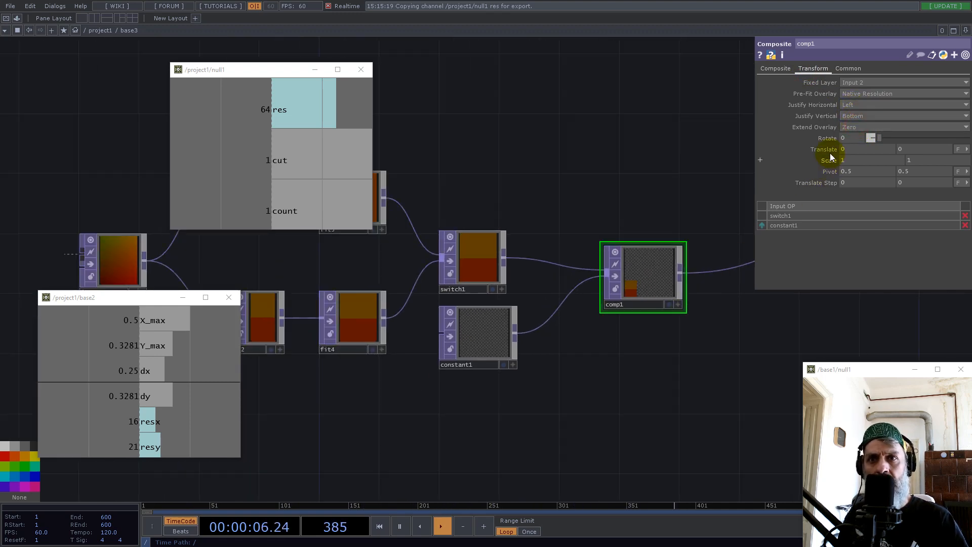
Set comp1's translate tx to the expression parent(2).op('base2/out1')['X_max']-parent(2).op('base2/out1')['dx']
{"action": "left_click", "coordinate": [829, 149]}
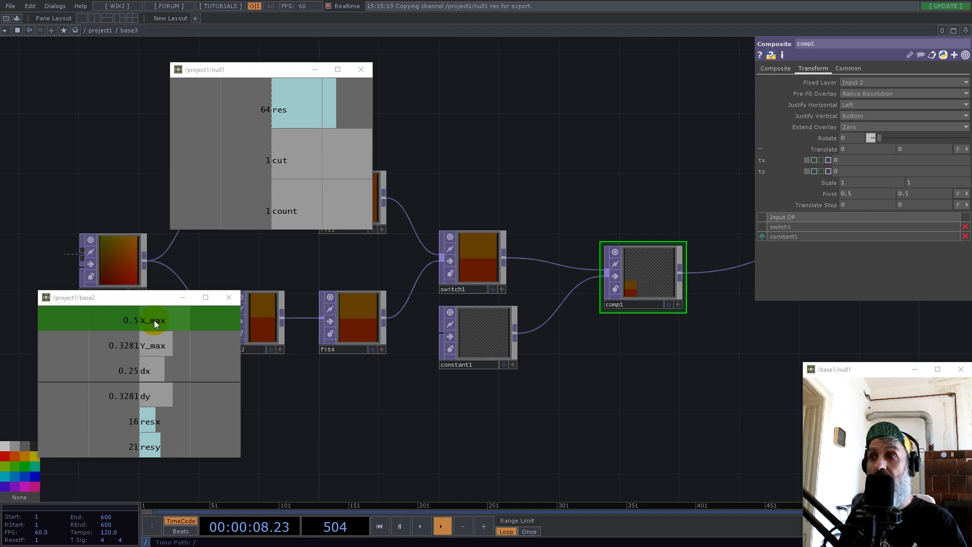
{"action": "left_click_drag", "start_coordinate": [154, 320], "coordinate": [852, 156]}
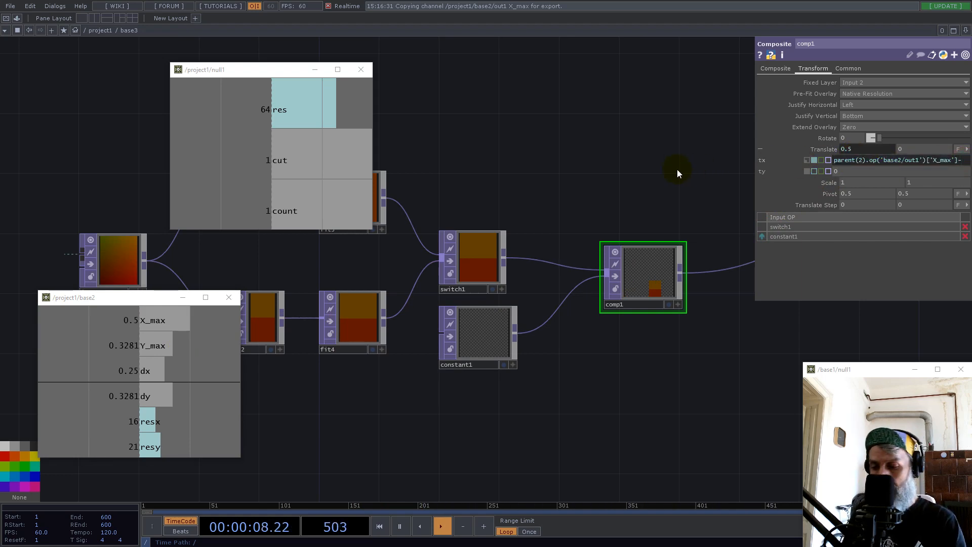
{"action": "type", "text": "-"}
{"action": "type", "text": "parent(2).op('base2/out1')['X_max']"}
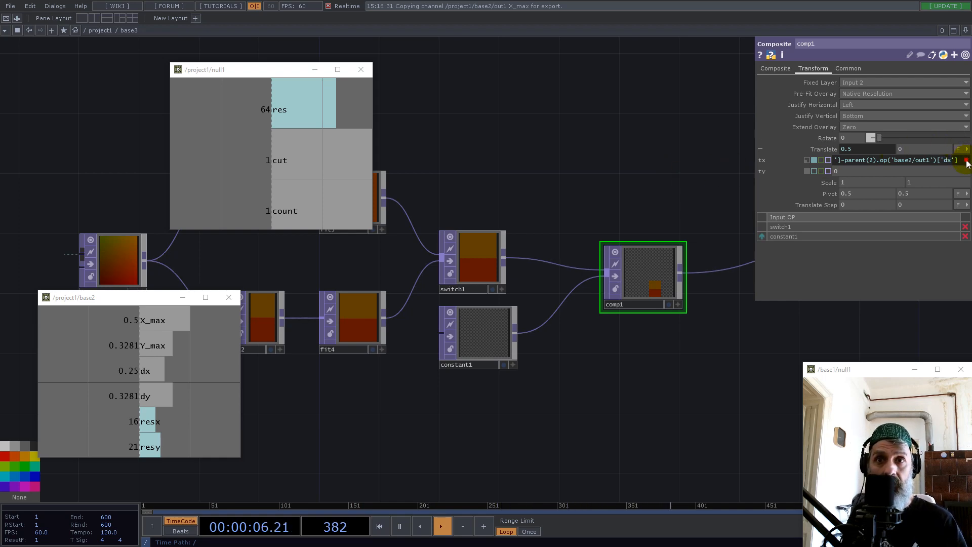
{"action": "key", "text": "Return"}
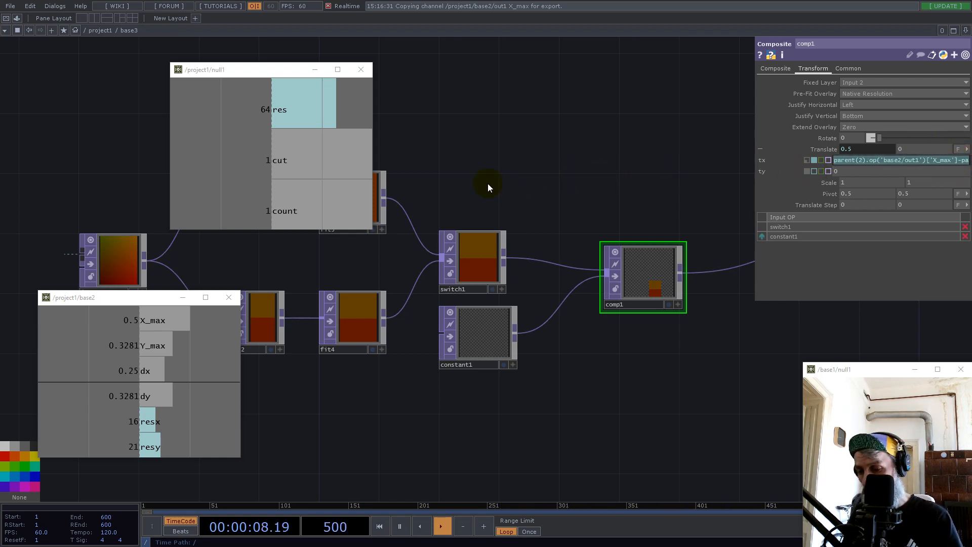
Reuse the tx expression for comp1's translate ty, with the channels changed to Y_max and dy
{"action": "left_click", "coordinate": [850, 173]}
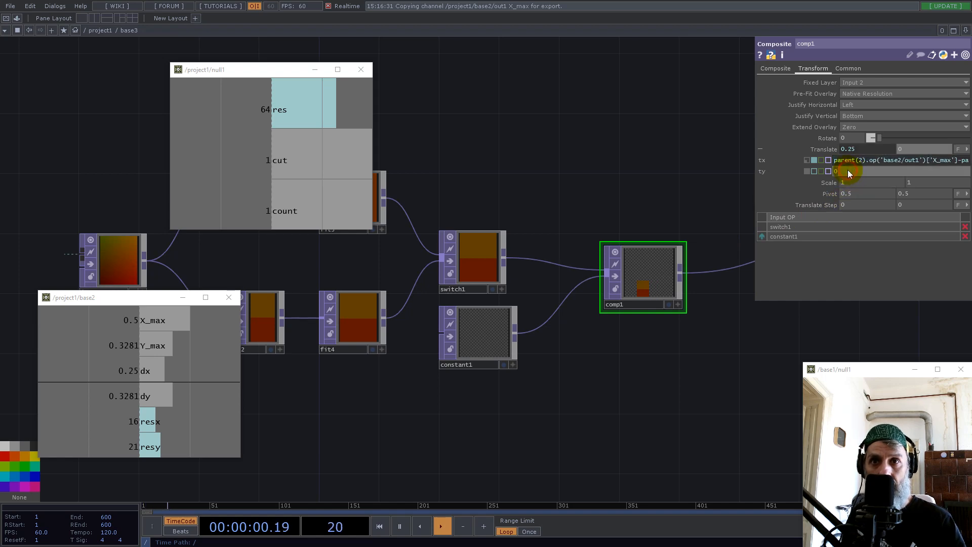
{"action": "key", "text": "ctrl+v"}
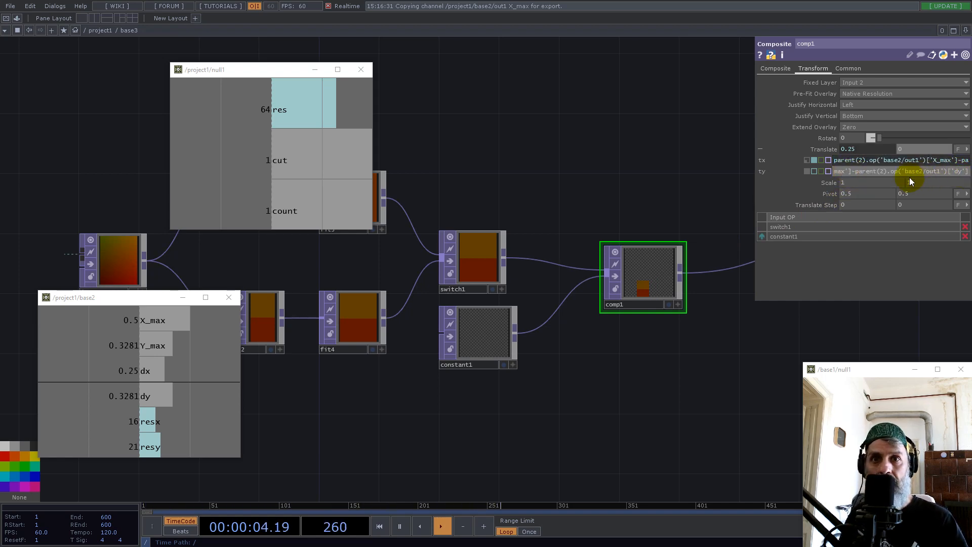
{"action": "left_click_drag", "start_coordinate": [821, 171], "coordinate": [822, 172]}
{"action": "left_click", "coordinate": [880, 173]}
{"action": "type", "text": "Y_"}
{"action": "key", "text": "Return"}
{"action": "left_click", "coordinate": [661, 206]}
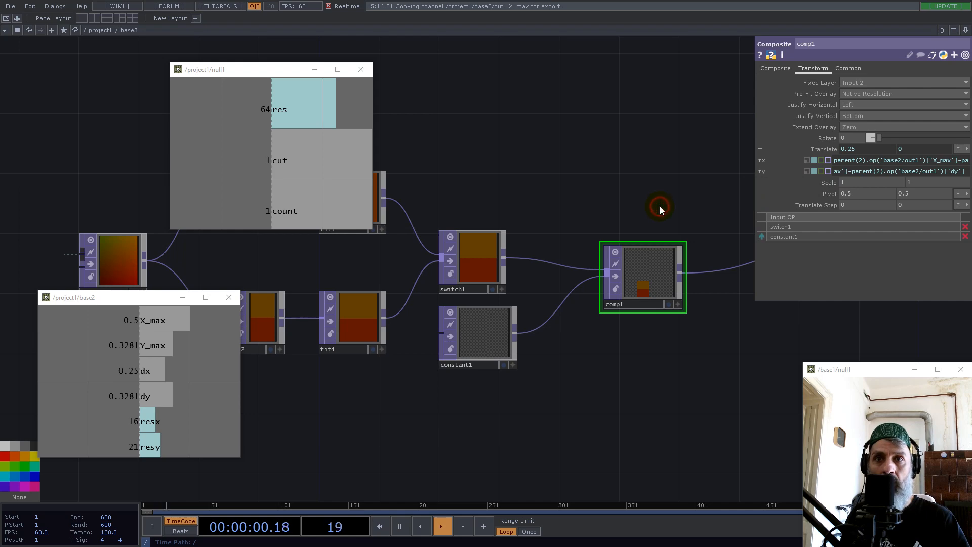
Inspect the placement of the two cells in comp1 and go back up to the project1 network
{"action": "scroll", "coordinate": [582, 318], "scroll_direction": "down", "scroll_amount": 3}
{"action": "scroll", "coordinate": [601, 310], "scroll_direction": "up", "scroll_amount": 10}
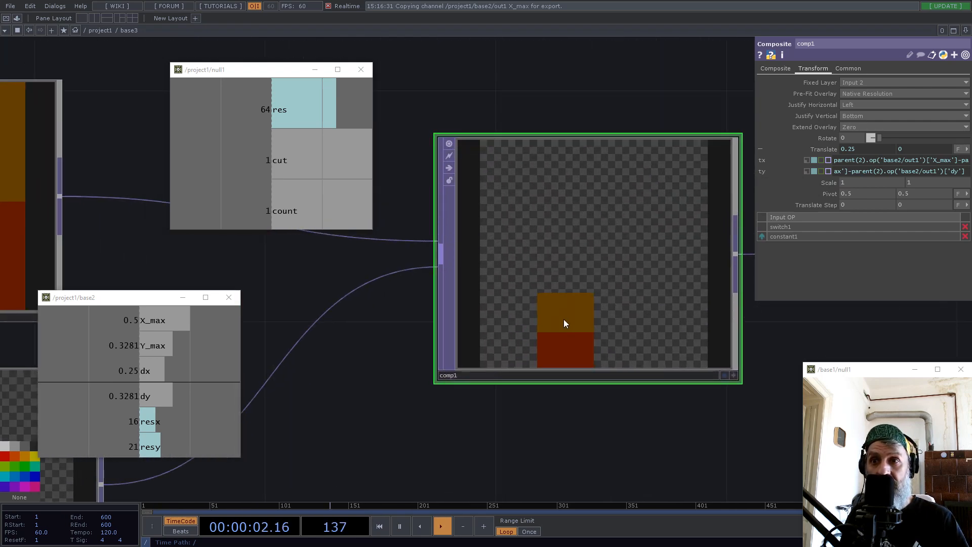
{"action": "scroll", "coordinate": [560, 342], "scroll_direction": "down", "scroll_amount": 15}
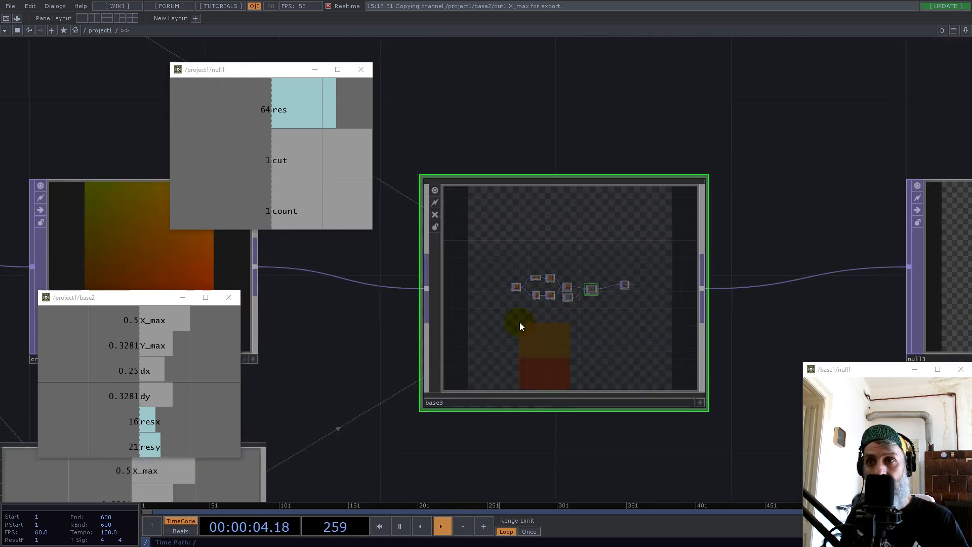
Move null2 farther from pixelate in the project1 network to make room on the wire between them
{"action": "scroll", "coordinate": [501, 326], "scroll_direction": "down", "scroll_amount": 8}
{"action": "scroll", "coordinate": [633, 312], "scroll_direction": "up", "scroll_amount": 5}
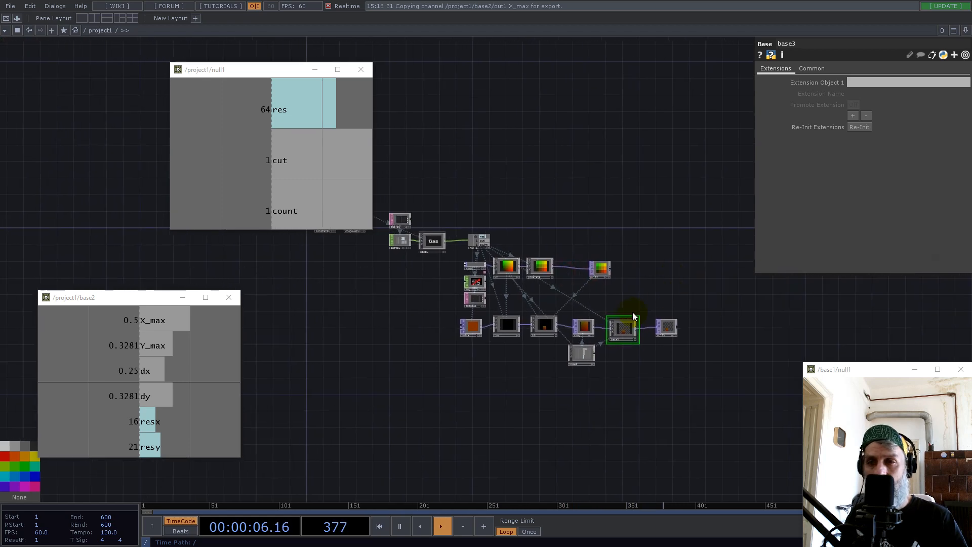
{"action": "left_click_drag", "start_coordinate": [503, 147], "coordinate": [579, 196]}
{"action": "left_click_drag", "start_coordinate": [670, 270], "coordinate": [738, 252]}
{"action": "scroll", "coordinate": [770, 349], "scroll_direction": "up", "scroll_amount": 5}
{"action": "scroll", "coordinate": [770, 348], "scroll_direction": "up", "scroll_amount": 3}
{"action": "scroll", "coordinate": [703, 370], "scroll_direction": "down", "scroll_amount": 6}
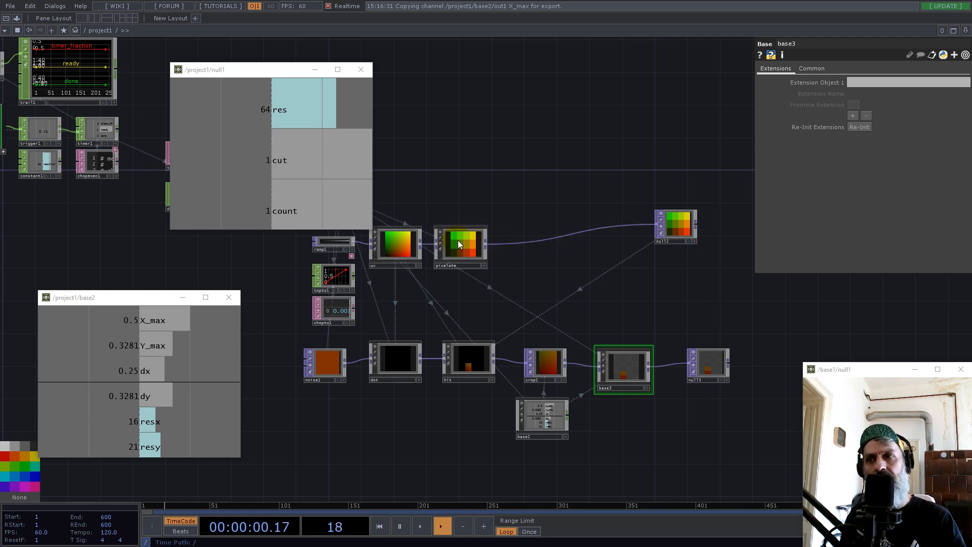
Insert a Feedback TOP on the wire between pixelate and null2
{"action": "scroll", "coordinate": [458, 239], "scroll_direction": "up", "scroll_amount": 5}
{"action": "scroll", "coordinate": [474, 263], "scroll_direction": "down", "scroll_amount": 3}
{"action": "scroll", "coordinate": [476, 261], "scroll_direction": "down", "scroll_amount": 4}
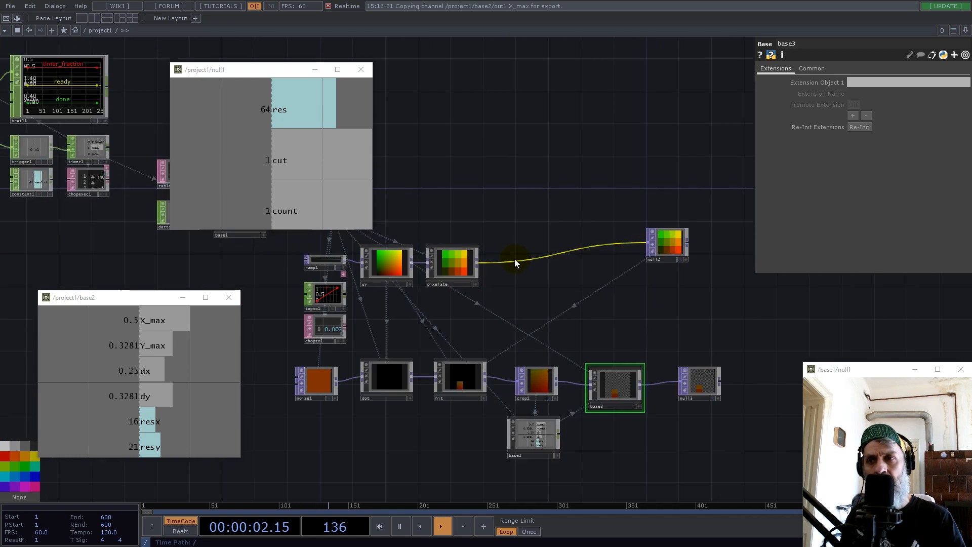
{"action": "right_click", "coordinate": [515, 259]}
{"action": "left_click", "coordinate": [531, 247]}
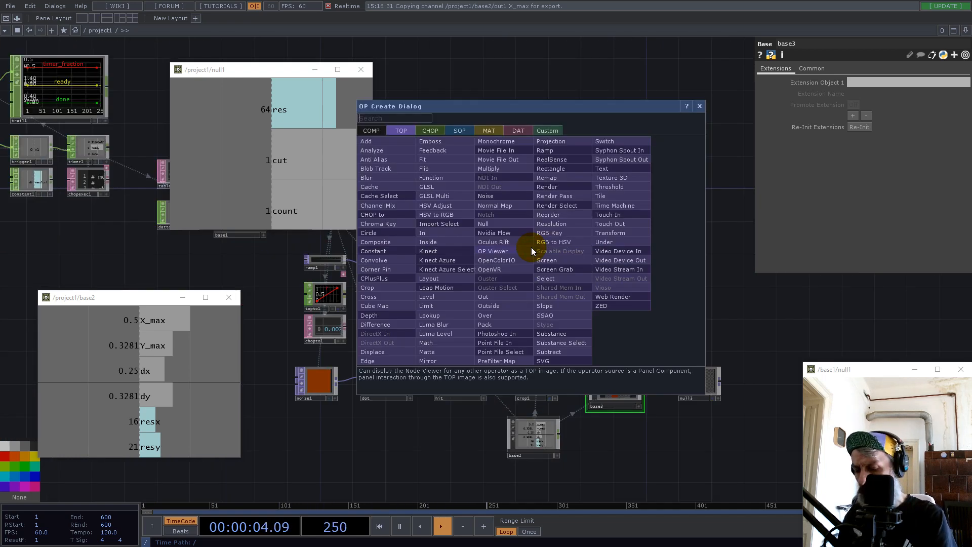
{"action": "type", "text": "fed"}
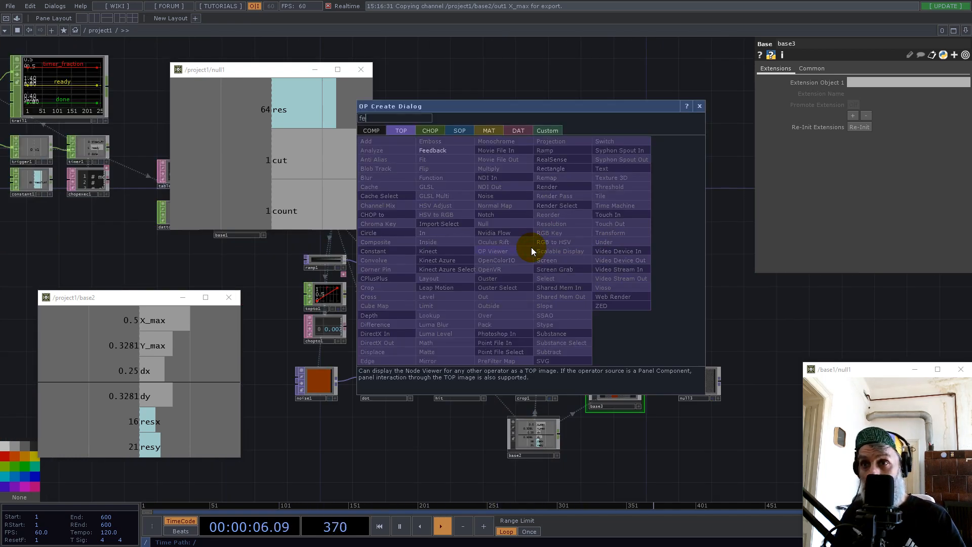
{"action": "left_click", "coordinate": [430, 151]}
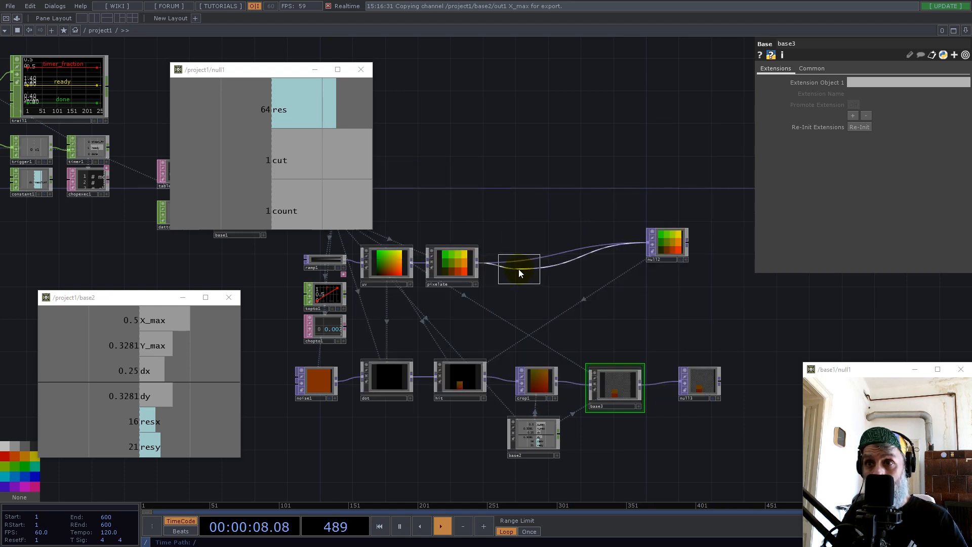
{"action": "left_click", "coordinate": [513, 278]}
Add a Keyboard In CHOP directly below feedback1
{"action": "left_click", "coordinate": [33, 446]}
{"action": "double_click", "coordinate": [504, 310]}
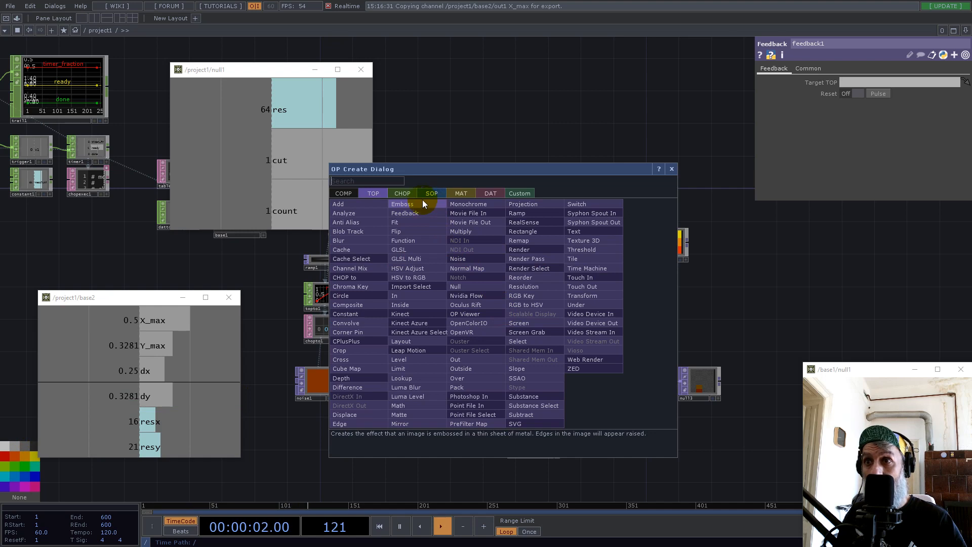
{"action": "key", "text": "Tab"}
{"action": "type", "text": "k"}
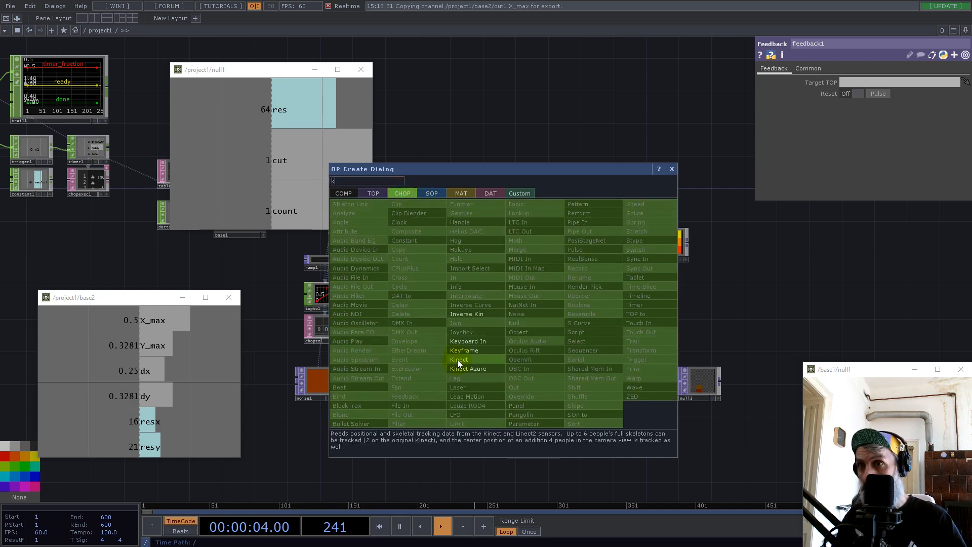
{"action": "left_click", "coordinate": [487, 343]}
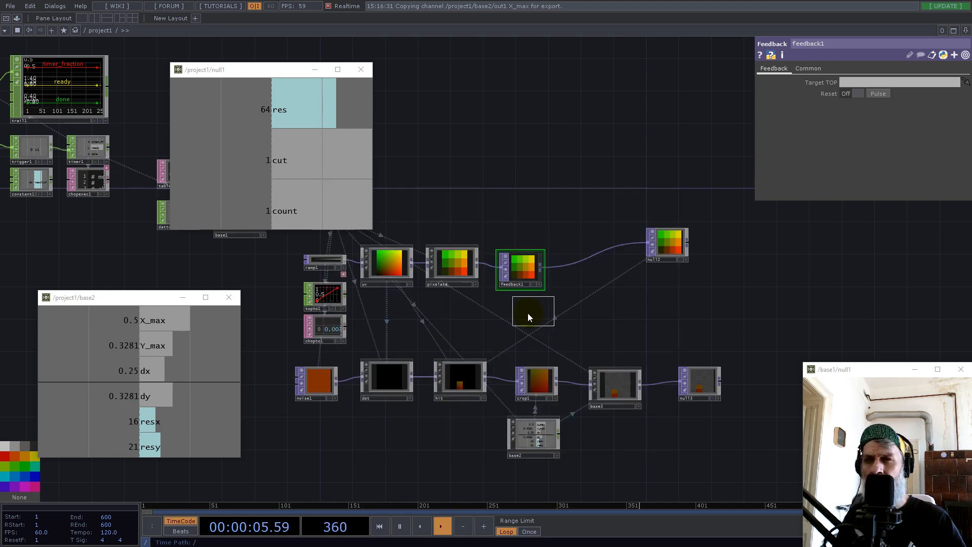
{"action": "left_click", "coordinate": [524, 315]}
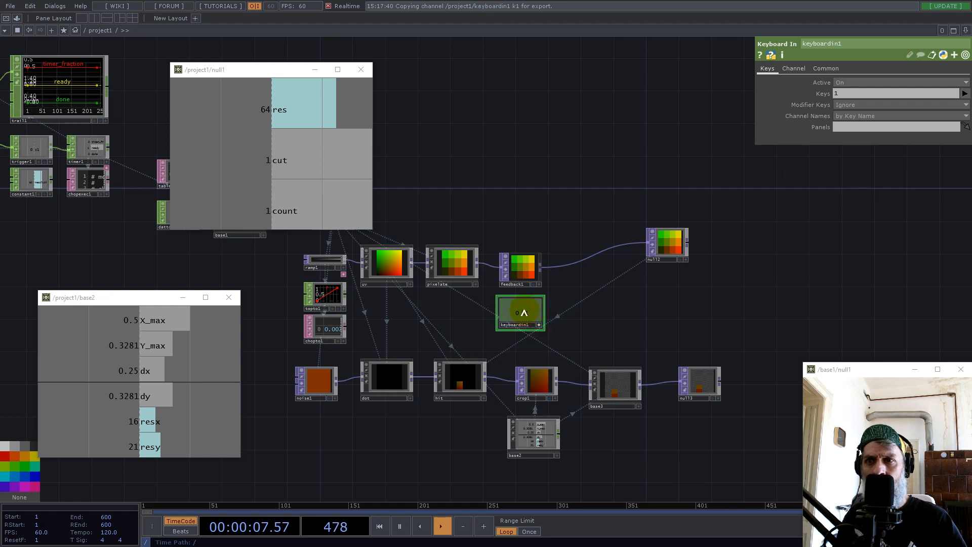
Link the k1 channel of keyboardin1 to feedback1's Reset parameter
{"action": "left_click", "coordinate": [513, 270]}
{"action": "left_click", "coordinate": [878, 94]}
{"action": "left_click", "coordinate": [887, 95]}
{"action": "left_click_drag", "start_coordinate": [517, 311], "coordinate": [854, 92]}
{"action": "left_click", "coordinate": [864, 89]}
Split the network pane left/right and enter base1 in one of the two panes
{"action": "left_click_drag", "start_coordinate": [511, 151], "coordinate": [720, 248]}
{"action": "left_click", "coordinate": [966, 30]}
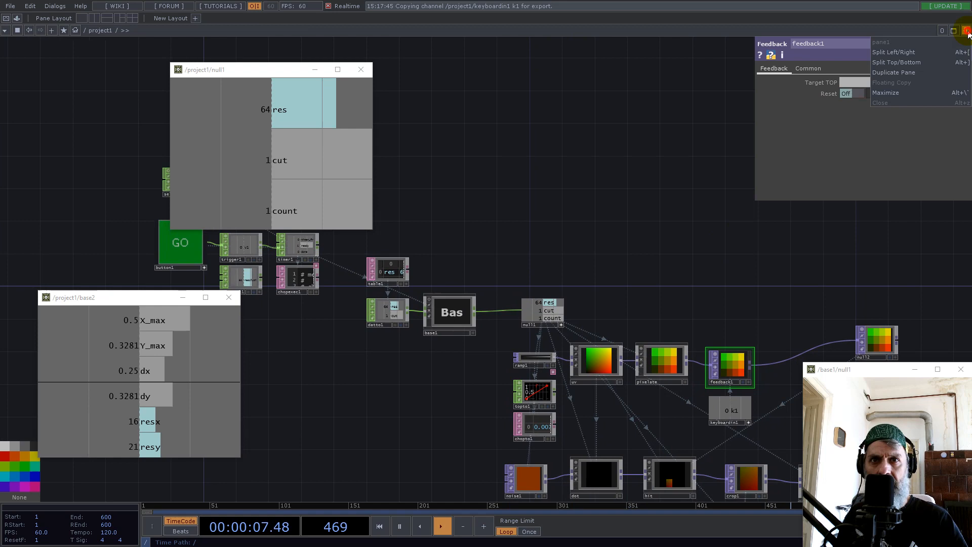
{"action": "left_click", "coordinate": [895, 52]}
{"action": "scroll", "coordinate": [395, 350], "scroll_direction": "down", "scroll_amount": 5}
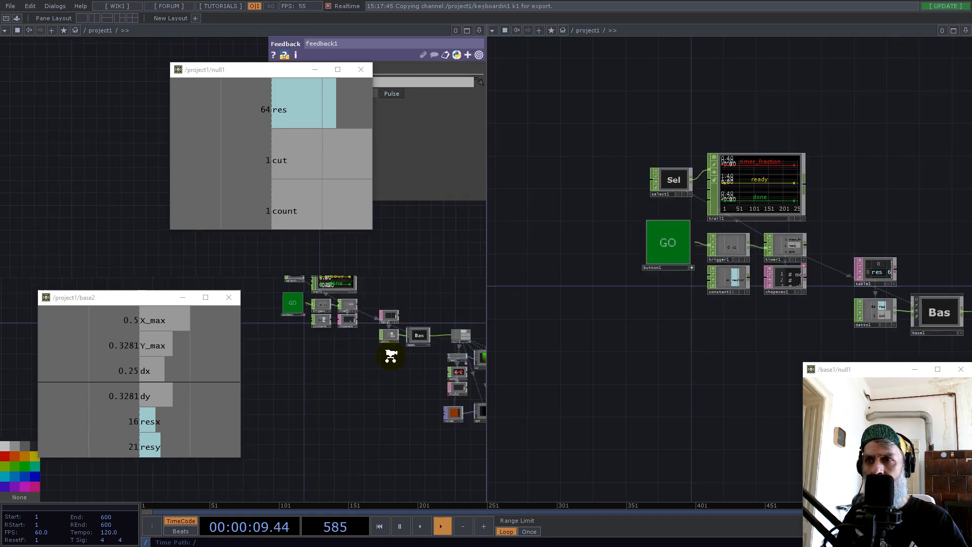
{"action": "scroll", "coordinate": [414, 328], "scroll_direction": "up", "scroll_amount": 5}
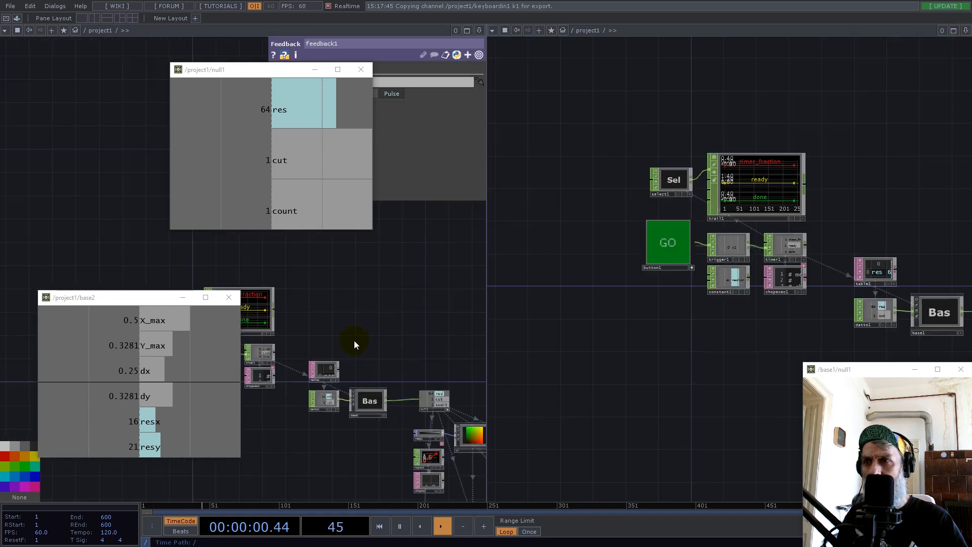
{"action": "double_click", "coordinate": [374, 403]}
{"action": "left_click_drag", "start_coordinate": [330, 310], "coordinate": [438, 297]}
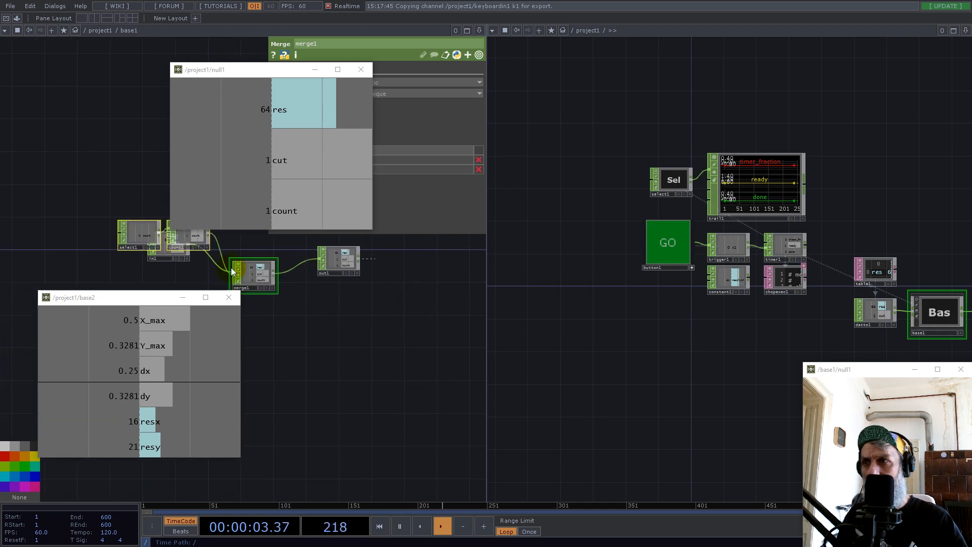
Show the Count parameters of count1 in base1 and move the floating null1 and base2 viewers out of the way
{"action": "scroll", "coordinate": [180, 252], "scroll_direction": "up", "scroll_amount": 5}
{"action": "scroll", "coordinate": [371, 325], "scroll_direction": "down", "scroll_amount": 3}
{"action": "scroll", "coordinate": [371, 325], "scroll_direction": "down", "scroll_amount": 3}
{"action": "left_click_drag", "start_coordinate": [147, 298], "coordinate": [169, 356]}
{"action": "left_click_drag", "start_coordinate": [285, 301], "coordinate": [281, 338]}
{"action": "left_click", "coordinate": [312, 289]}
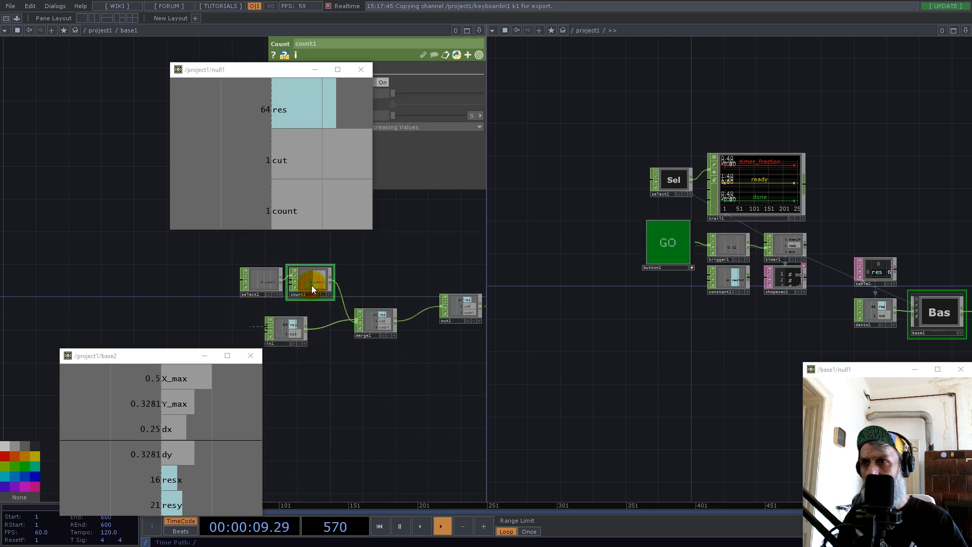
{"action": "left_click_drag", "start_coordinate": [704, 360], "coordinate": [608, 344]}
{"action": "left_click_drag", "start_coordinate": [267, 72], "coordinate": [151, 83]}
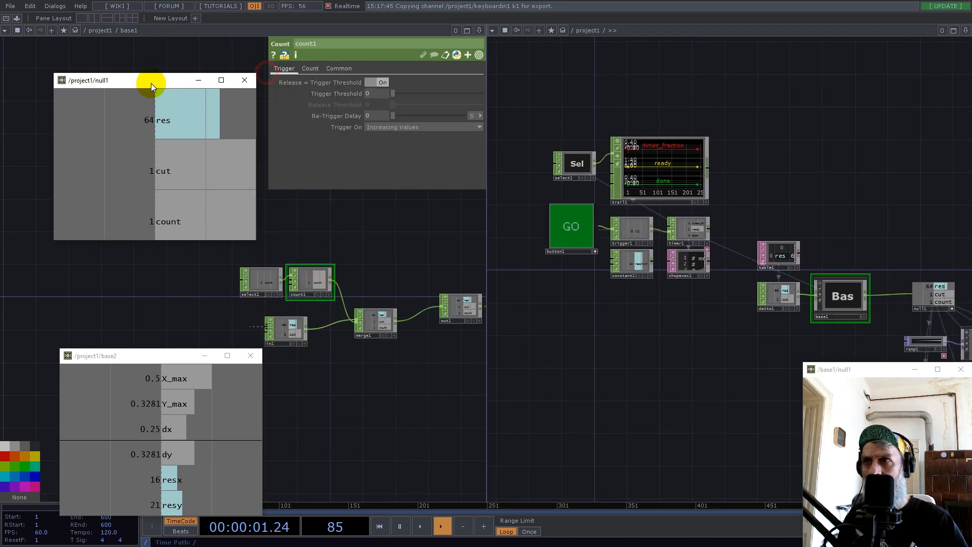
{"action": "left_click", "coordinate": [310, 69]}
Link keyboardin1's k1 channel to the Reset Pulse parameter of count1
{"action": "left_click_drag", "start_coordinate": [709, 310], "coordinate": [571, 254]}
{"action": "scroll", "coordinate": [602, 259], "scroll_direction": "down", "scroll_amount": 5}
{"action": "scroll", "coordinate": [778, 330], "scroll_direction": "up", "scroll_amount": 5}
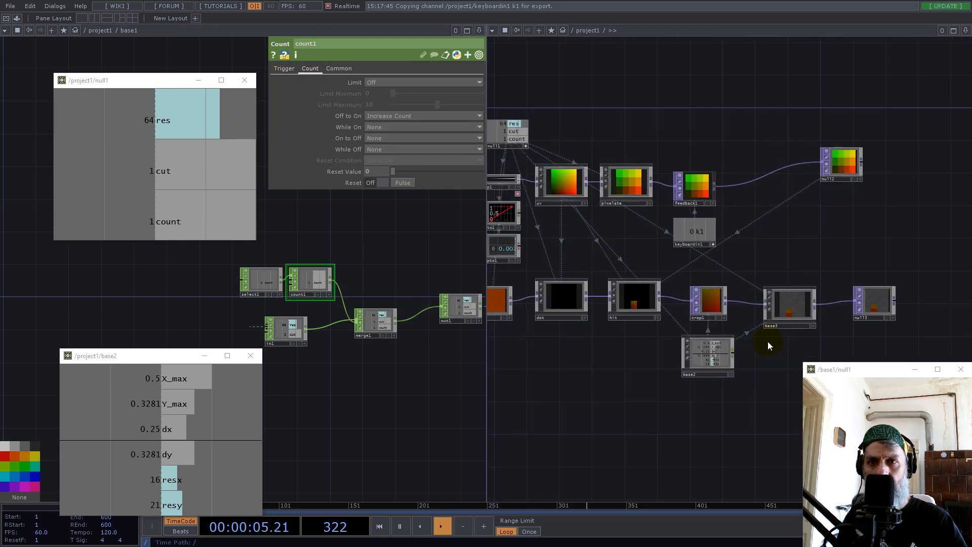
{"action": "left_click_drag", "start_coordinate": [692, 238], "coordinate": [408, 183]}
{"action": "left_click", "coordinate": [411, 182]}
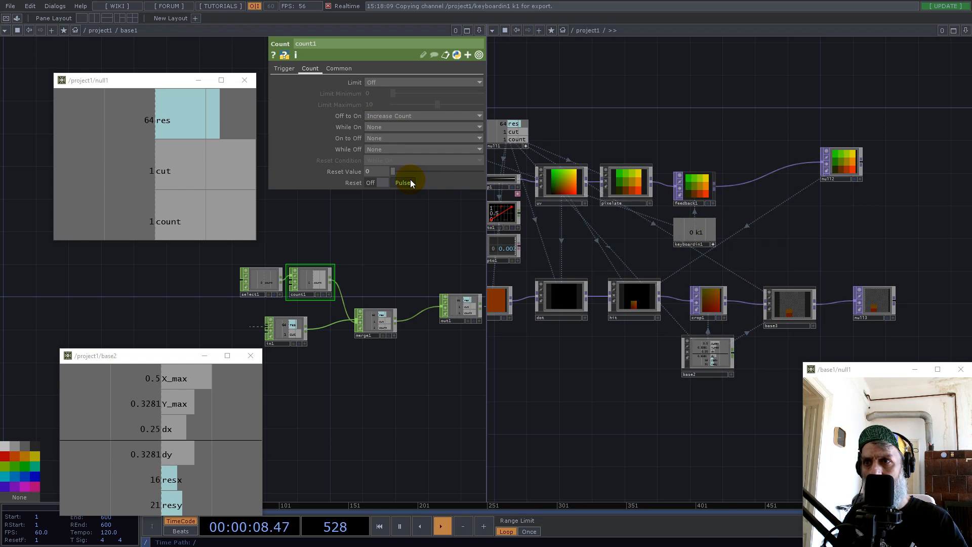
Close the base1 pane and shift feedback1 slightly up in the project1 network
{"action": "left_click", "coordinate": [480, 31]}
{"action": "left_click", "coordinate": [474, 93]}
{"action": "scroll", "coordinate": [623, 226], "scroll_direction": "down", "scroll_amount": 5}
{"action": "scroll", "coordinate": [450, 226], "scroll_direction": "down", "scroll_amount": 3}
{"action": "scroll", "coordinate": [450, 225], "scroll_direction": "up", "scroll_amount": 5}
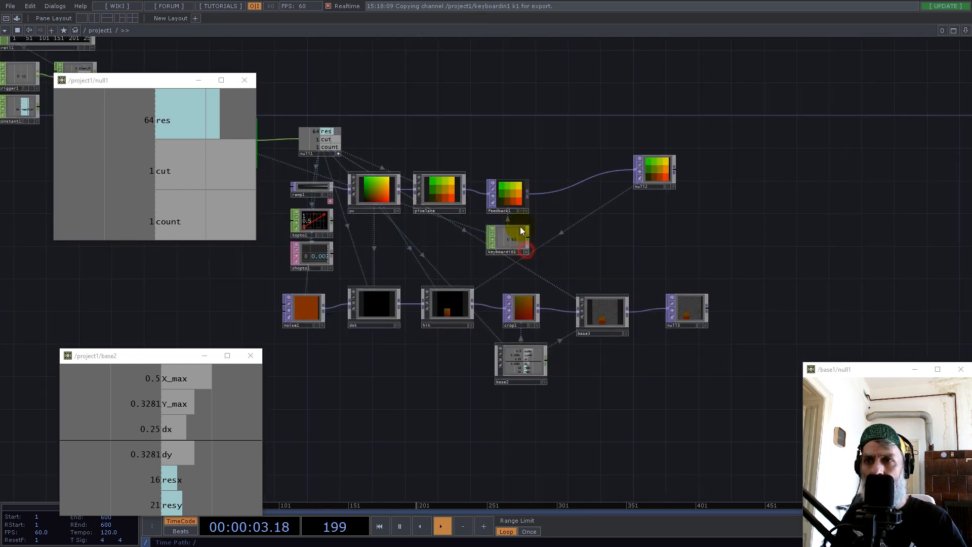
{"action": "scroll", "coordinate": [505, 193], "scroll_direction": "up", "scroll_amount": 3}
{"action": "left_click_drag", "start_coordinate": [514, 206], "coordinate": [515, 191]}
{"action": "scroll", "coordinate": [647, 265], "scroll_direction": "down", "scroll_amount": 5}
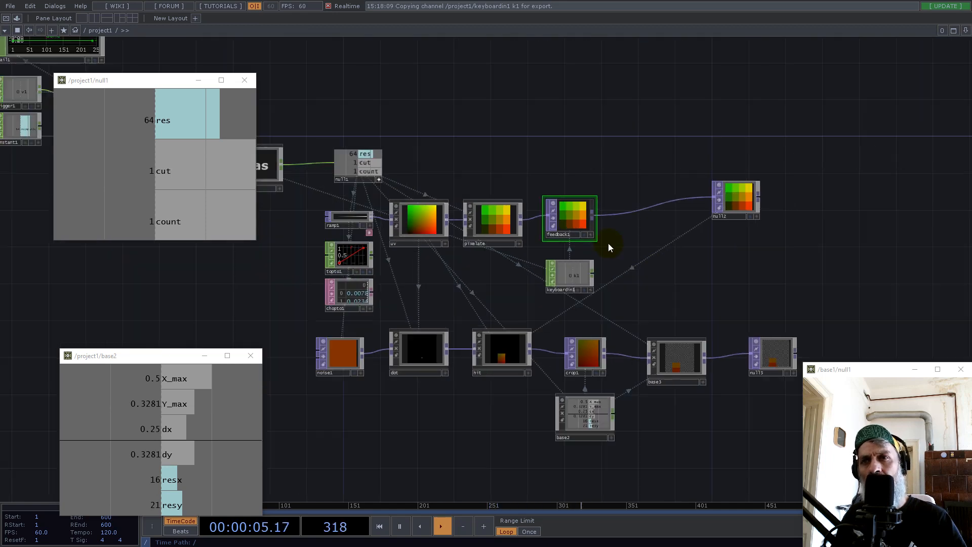
{"action": "left_click", "coordinate": [545, 154]}
{"action": "key", "text": "Tab"}
{"action": "type", "text": "sel"}
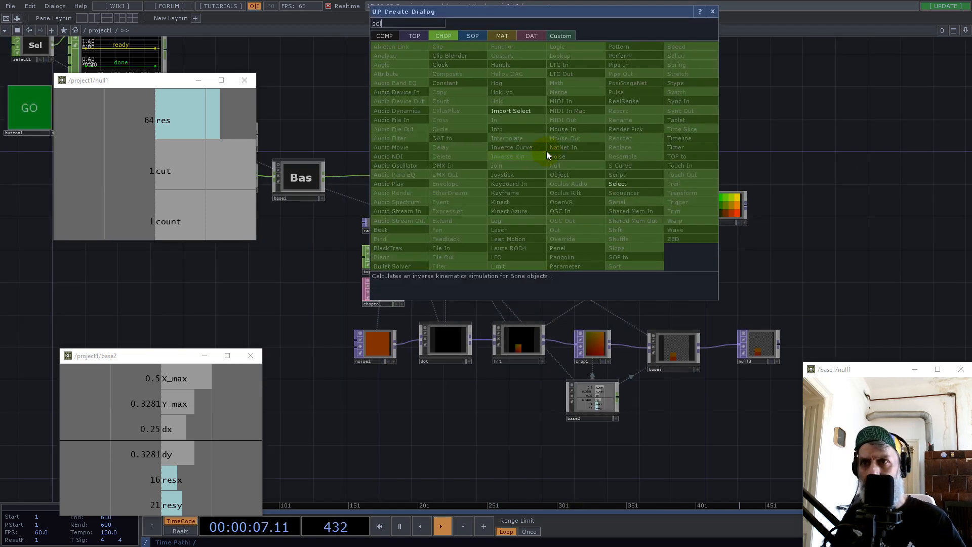
{"action": "left_click", "coordinate": [617, 184]}
{"action": "left_click", "coordinate": [581, 166]}
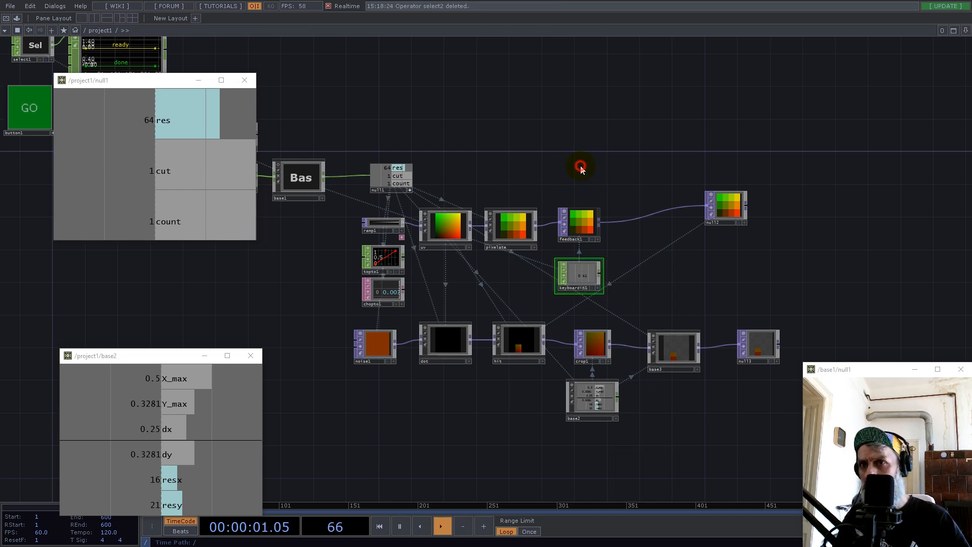
Add a Select TOP above feedback1 and set its source TOP to null3
{"action": "double_click", "coordinate": [581, 167]}
{"action": "type", "text": "sel"}
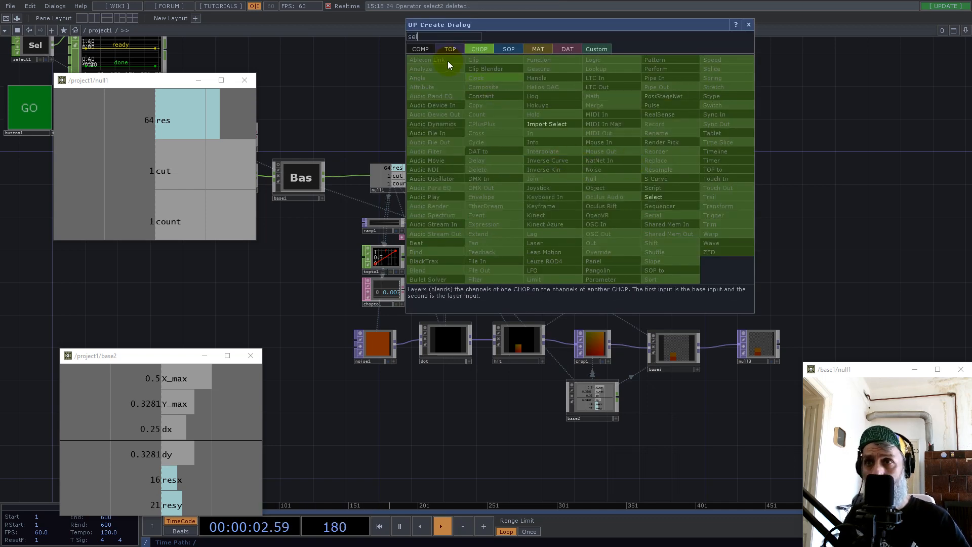
{"action": "left_click", "coordinate": [450, 48]}
{"action": "left_click", "coordinate": [593, 196]}
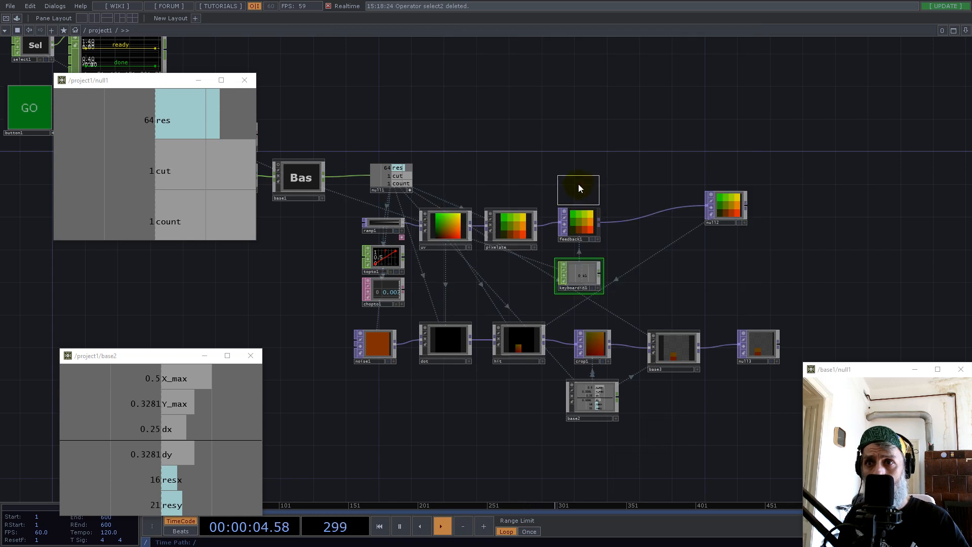
{"action": "left_click", "coordinate": [577, 175]}
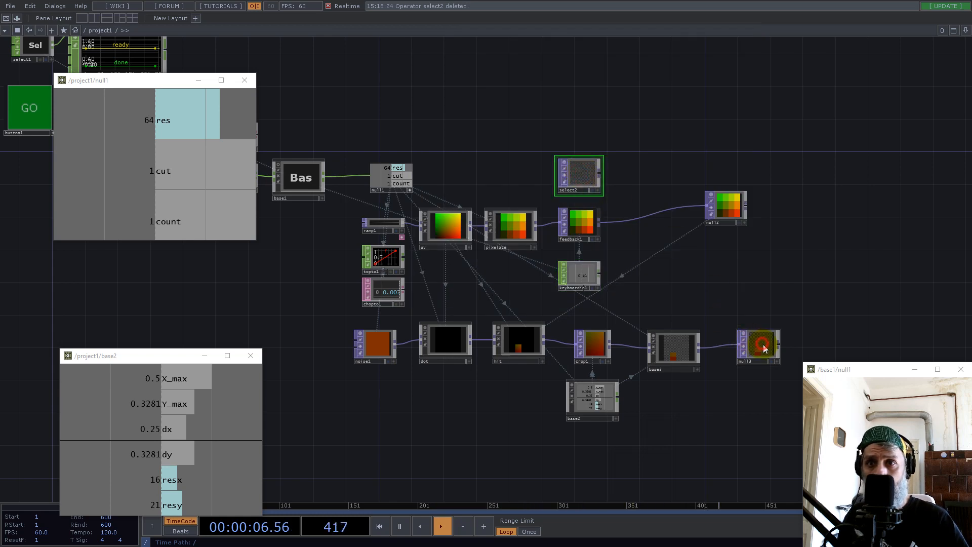
{"action": "left_click_drag", "start_coordinate": [765, 347], "coordinate": [580, 166]}
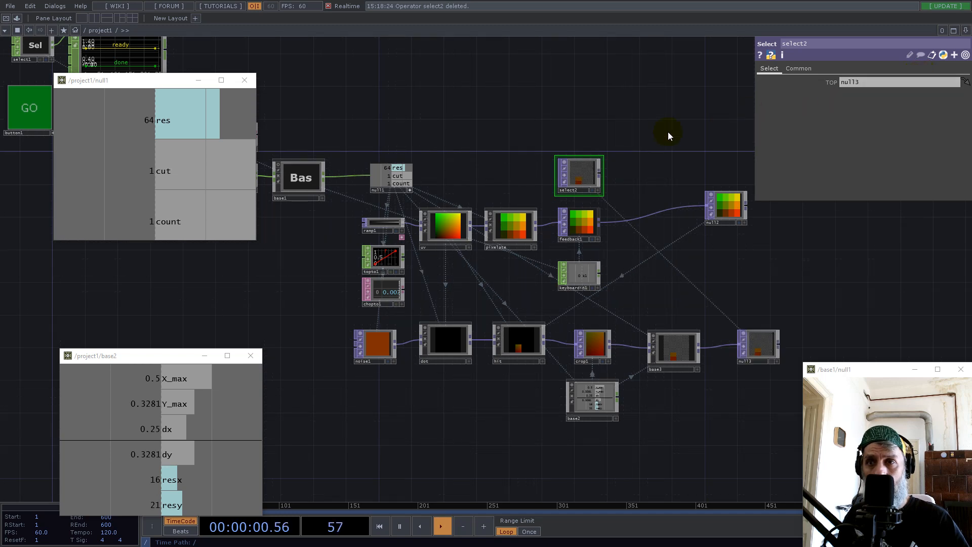
Add an Over TOP after select2 and wire feedback1 into its second input
{"action": "scroll", "coordinate": [667, 131], "scroll_direction": "up", "scroll_amount": 3}
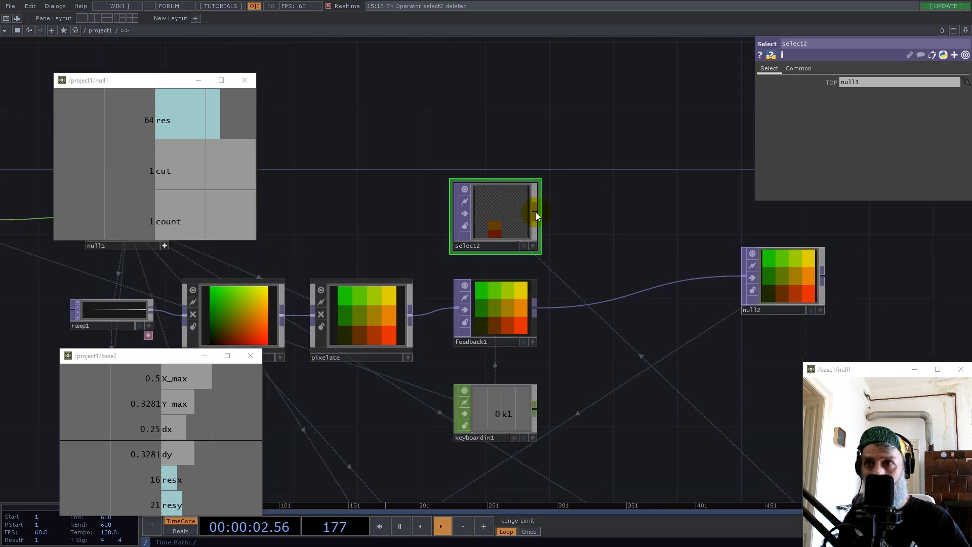
{"action": "right_click", "coordinate": [536, 213]}
{"action": "type", "text": "over"}
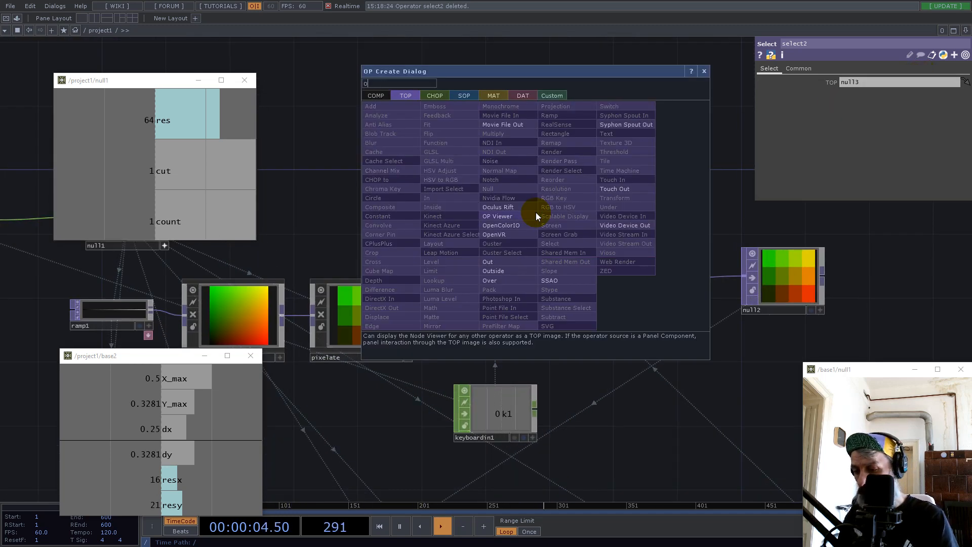
{"action": "left_click", "coordinate": [501, 277]}
{"action": "left_click", "coordinate": [627, 211]}
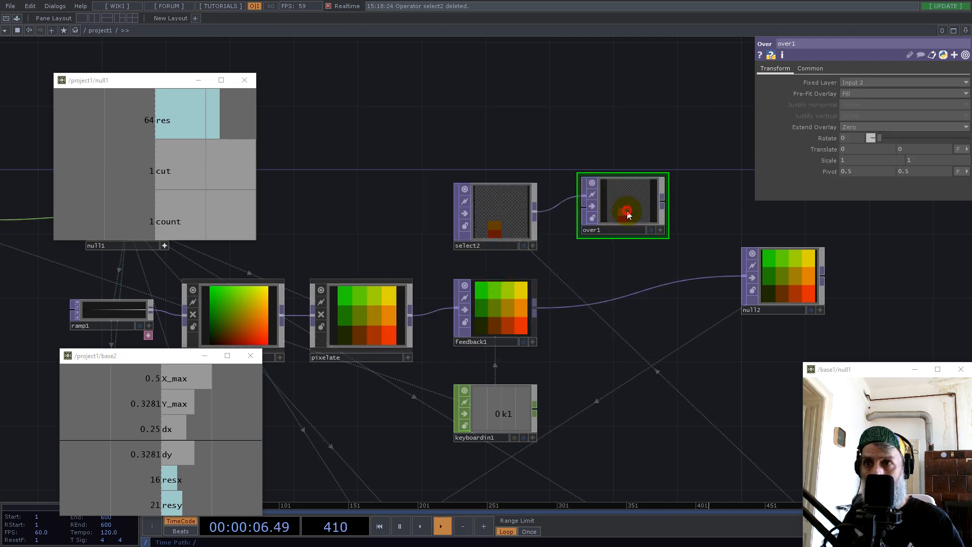
{"action": "left_click", "coordinate": [533, 304]}
{"action": "left_click", "coordinate": [584, 207]}
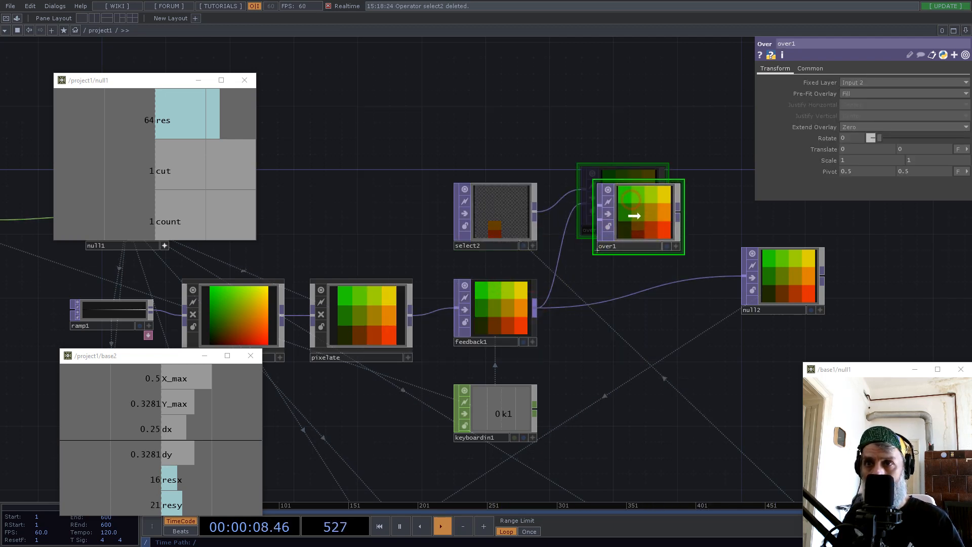
Check the composite in over1 and move null2 farther away from feedback1
{"action": "scroll", "coordinate": [633, 212], "scroll_direction": "up", "scroll_amount": 5}
{"action": "scroll", "coordinate": [580, 250], "scroll_direction": "down", "scroll_amount": 3}
{"action": "scroll", "coordinate": [597, 256], "scroll_direction": "up", "scroll_amount": 5}
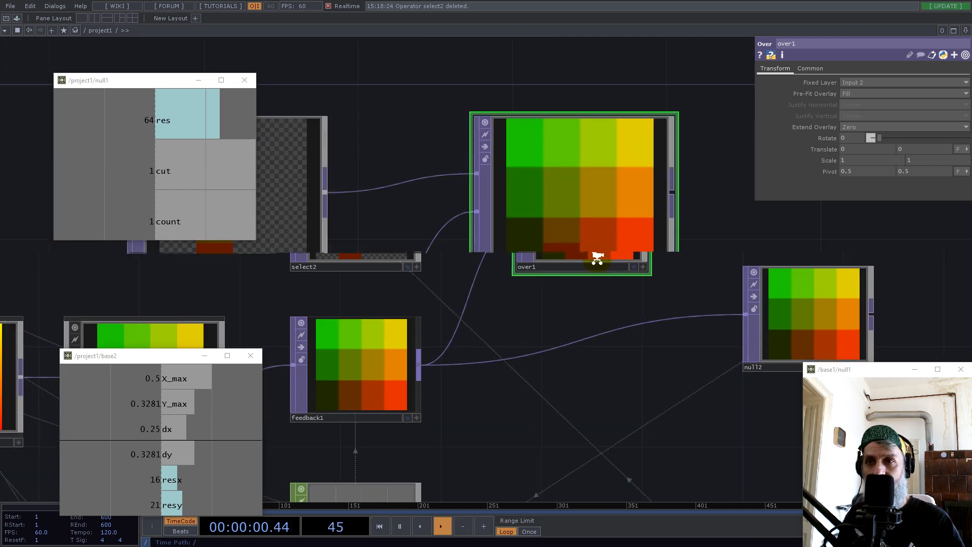
{"action": "scroll", "coordinate": [538, 230], "scroll_direction": "down", "scroll_amount": 5}
{"action": "scroll", "coordinate": [542, 211], "scroll_direction": "down", "scroll_amount": 2}
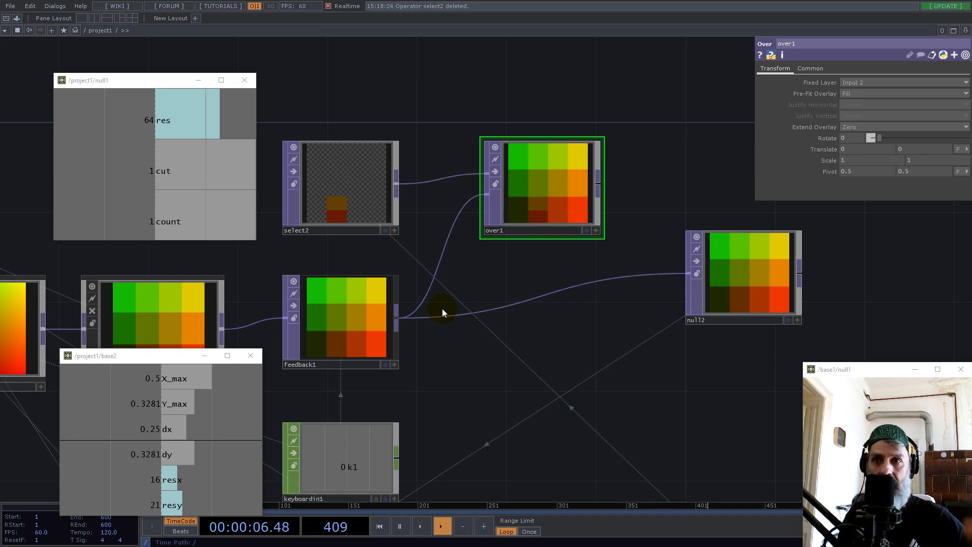
{"action": "scroll", "coordinate": [576, 236], "scroll_direction": "down", "scroll_amount": 2}
{"action": "left_click_drag", "start_coordinate": [677, 273], "coordinate": [821, 289]}
{"action": "right_click", "coordinate": [599, 198]}
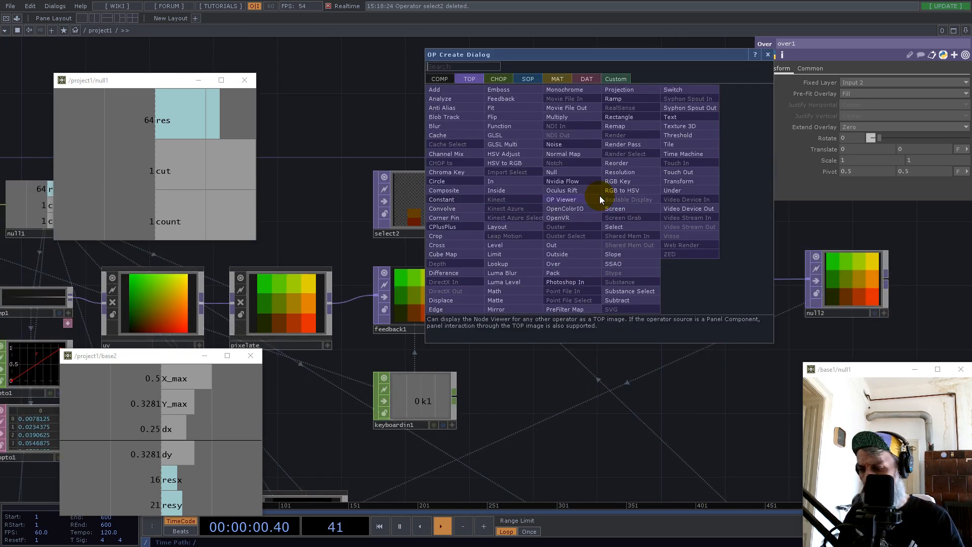
{"action": "left_click", "coordinate": [599, 201]}
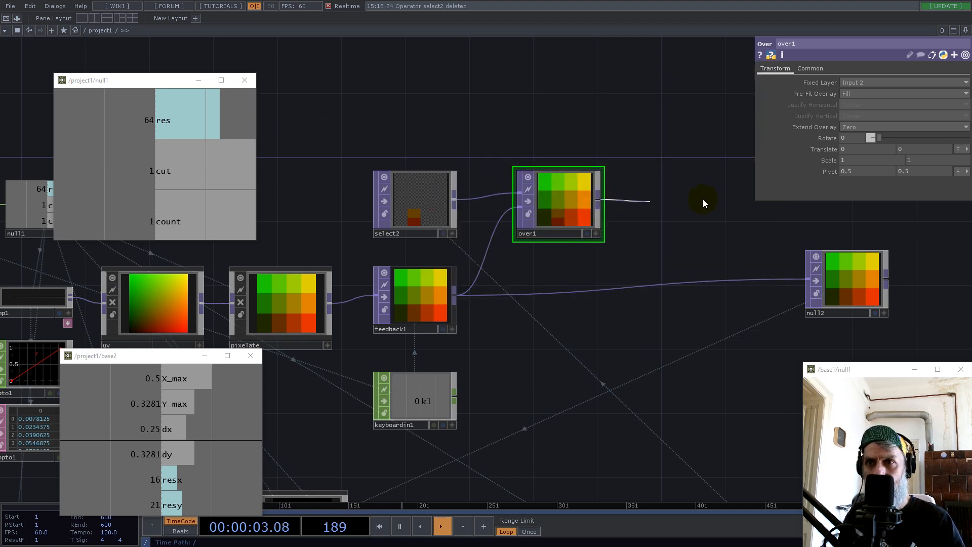
{"action": "right_click", "coordinate": [615, 293]}
{"action": "left_click", "coordinate": [614, 288]}
Insert a Switch TOP between feedback1 and null2 and wire over1 into its second input
{"action": "right_click", "coordinate": [626, 279]}
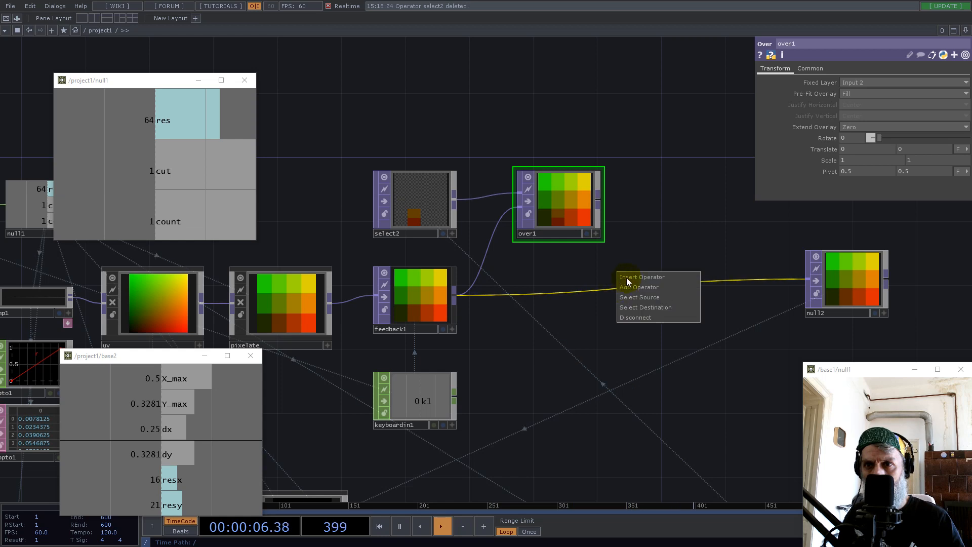
{"action": "left_click", "coordinate": [627, 278]}
{"action": "type", "text": "sw"}
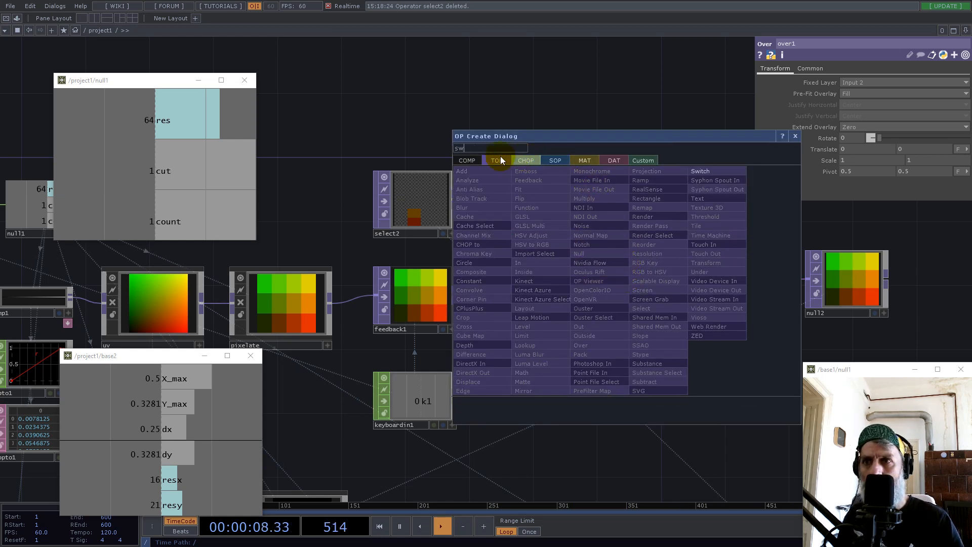
{"action": "left_click", "coordinate": [703, 174]}
{"action": "left_click", "coordinate": [691, 285]}
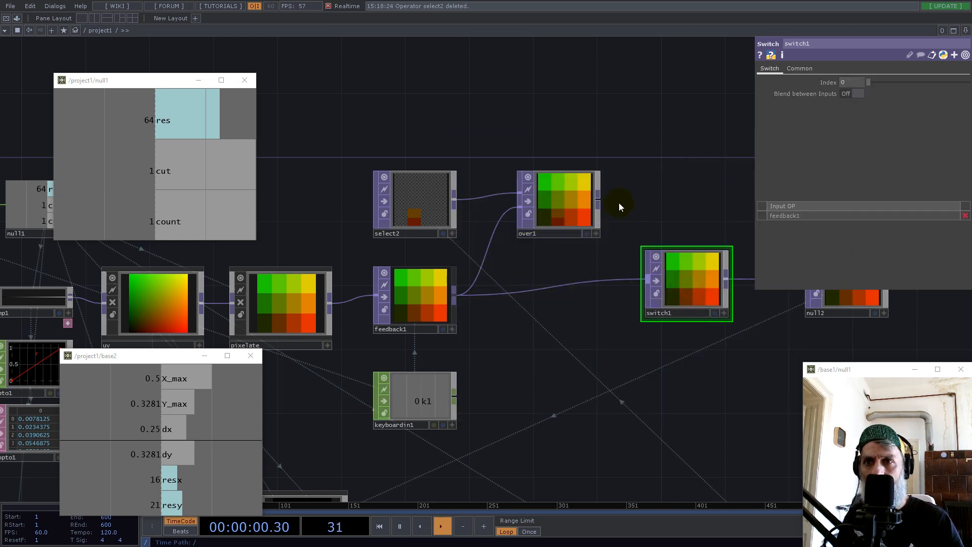
{"action": "left_click_drag", "start_coordinate": [598, 196], "coordinate": [637, 297]}
Drive switch1's Index with the done channel of timer1
{"action": "scroll", "coordinate": [707, 359], "scroll_direction": "down", "scroll_amount": 4}
{"action": "scroll", "coordinate": [284, 261], "scroll_direction": "up", "scroll_amount": 5}
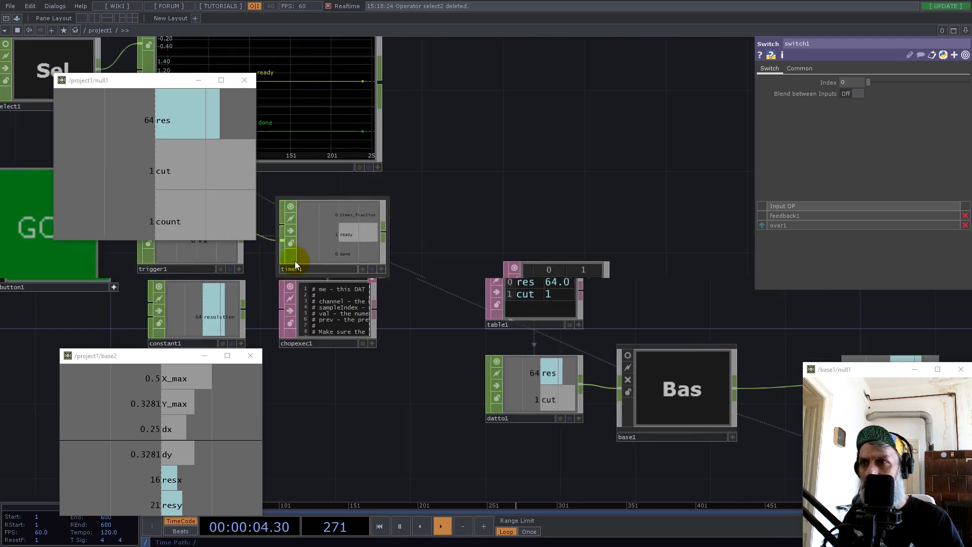
{"action": "left_click_drag", "start_coordinate": [357, 260], "coordinate": [856, 77]}
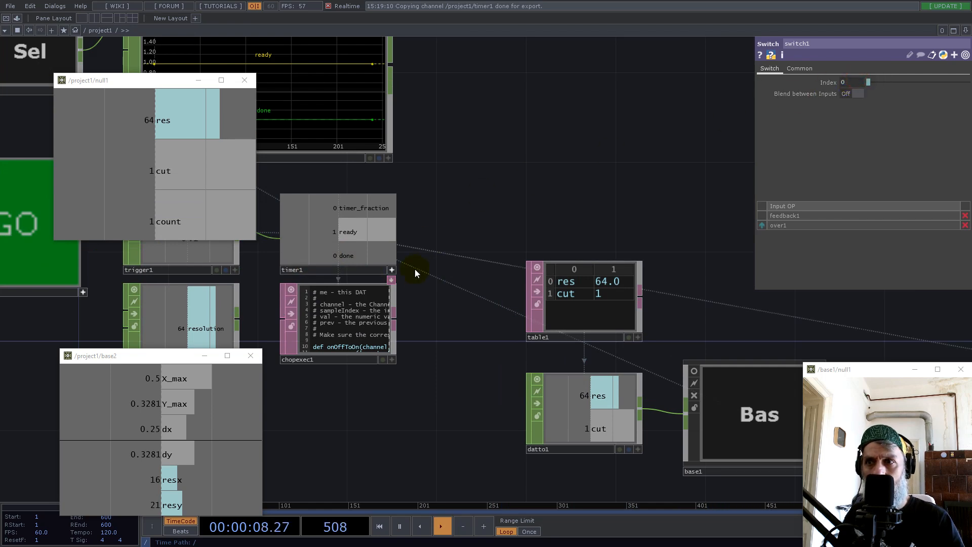
Set feedback1's Target TOP to null2
{"action": "scroll", "coordinate": [520, 291], "scroll_direction": "down", "scroll_amount": 5}
{"action": "left_click_drag", "start_coordinate": [548, 216], "coordinate": [271, 163]}
{"action": "scroll", "coordinate": [521, 286], "scroll_direction": "up", "scroll_amount": 4}
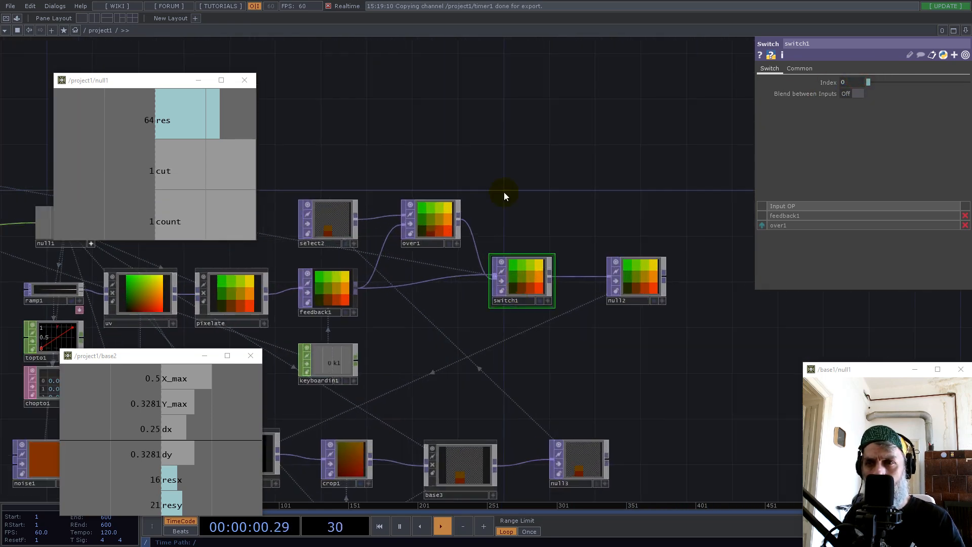
{"action": "left_click_drag", "start_coordinate": [503, 193], "coordinate": [594, 228]}
{"action": "left_click", "coordinate": [425, 338]}
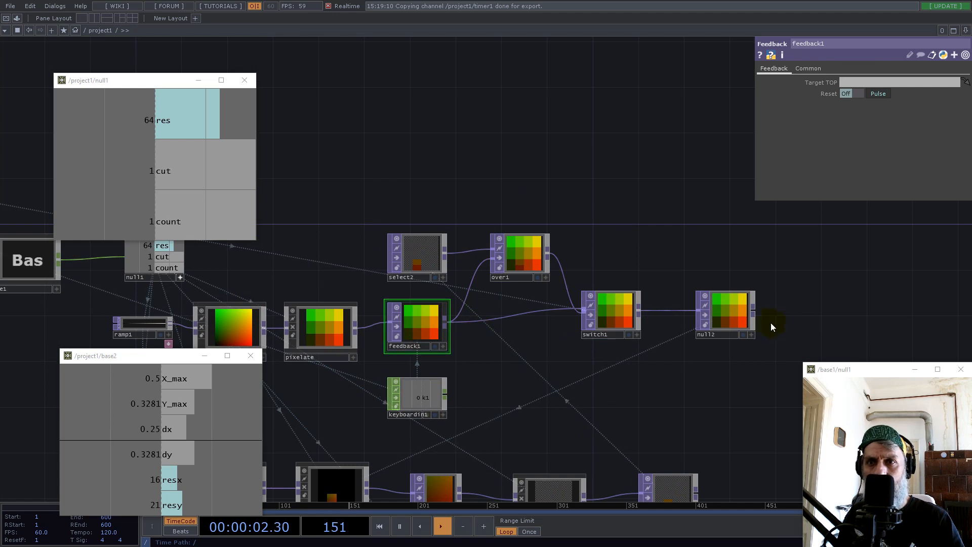
{"action": "left_click", "coordinate": [852, 93]}
{"action": "left_click_drag", "start_coordinate": [852, 94], "coordinate": [857, 82]}
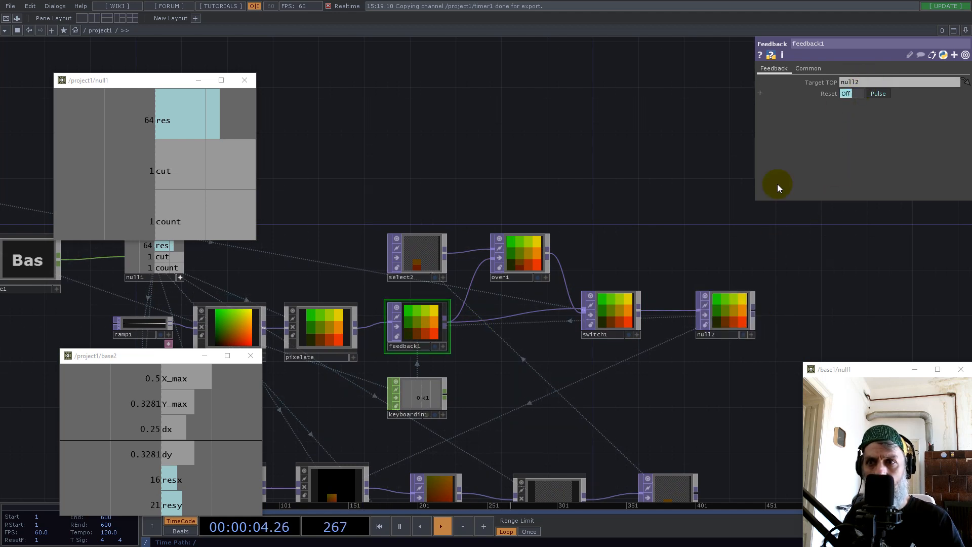
Set Input Smoothness and Viewer Smoothness to Nearest Pixel for select2, over1, feedback1 and switch1 together
{"action": "scroll", "coordinate": [721, 365], "scroll_direction": "down", "scroll_amount": 2}
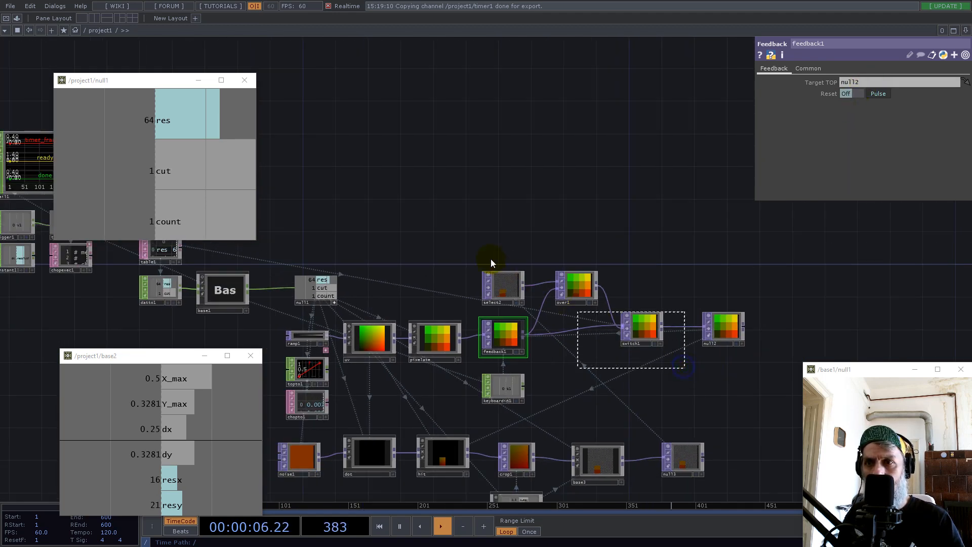
{"action": "left_click_drag", "start_coordinate": [485, 261], "coordinate": [484, 258]}
{"action": "left_click", "coordinate": [808, 69]}
{"action": "left_click", "coordinate": [867, 138]}
{"action": "left_click", "coordinate": [861, 147]}
{"action": "left_click", "coordinate": [865, 160]}
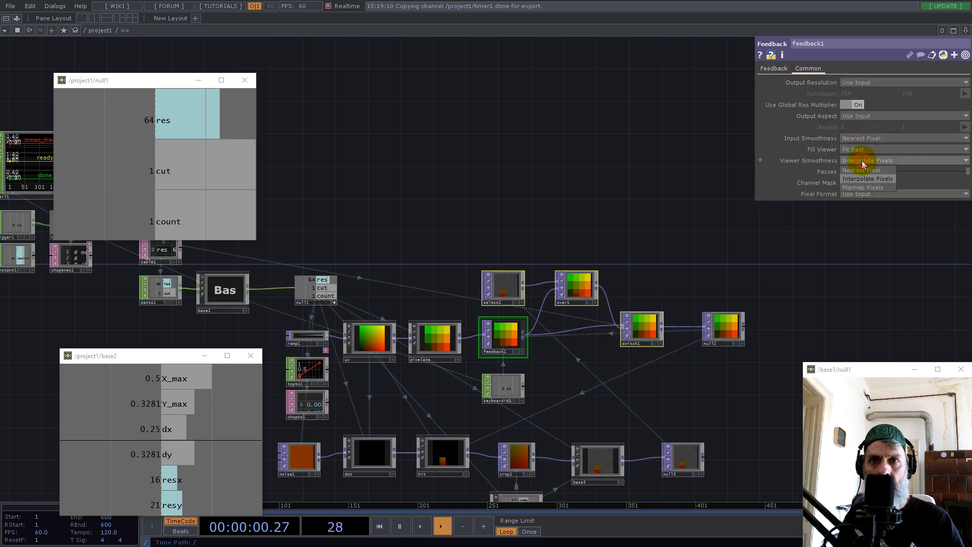
{"action": "left_click", "coordinate": [863, 171]}
Open null2's viewer in a separate window, enlarge it and place it beside the network
{"action": "scroll", "coordinate": [582, 191], "scroll_direction": "down", "scroll_amount": 5}
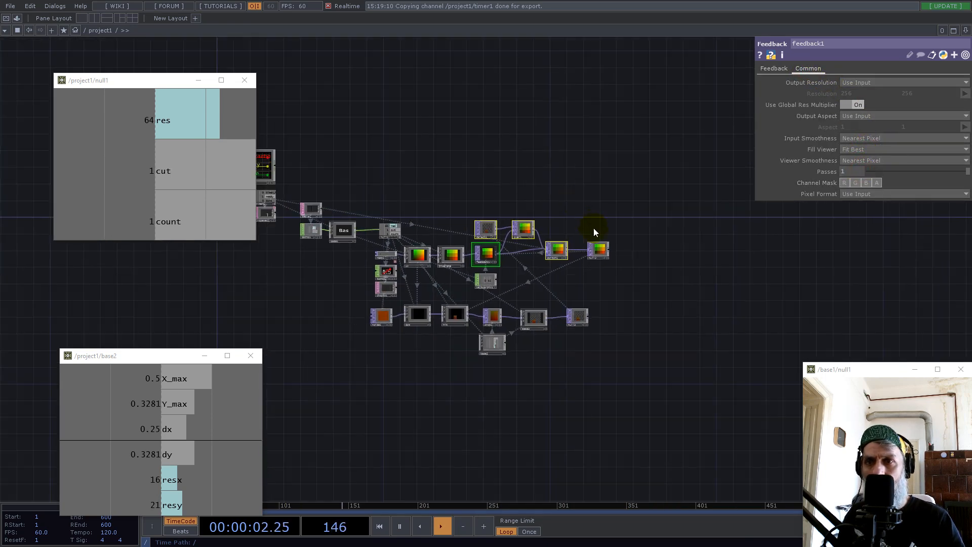
{"action": "right_click", "coordinate": [602, 252]}
{"action": "left_click", "coordinate": [616, 245]}
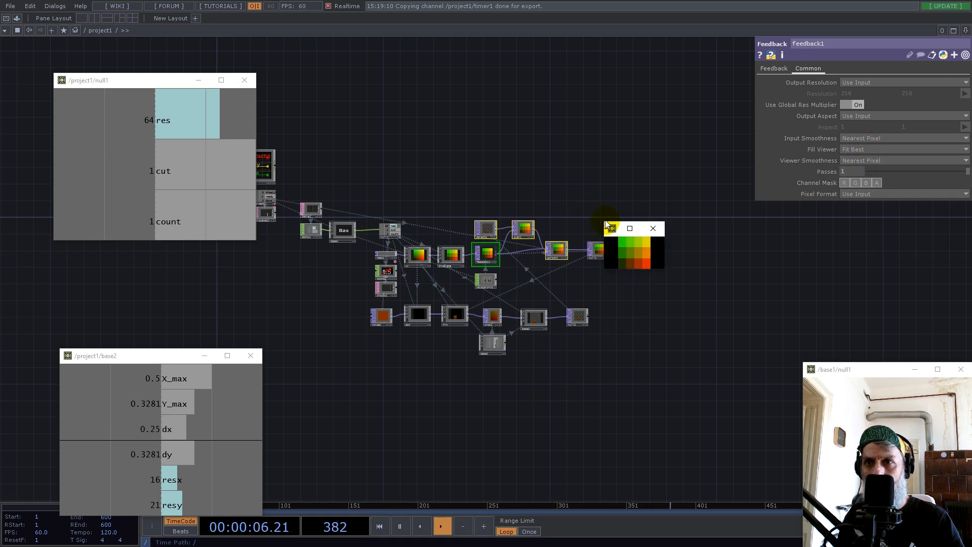
{"action": "left_click_drag", "start_coordinate": [602, 219], "coordinate": [379, 51]}
{"action": "left_click_drag", "start_coordinate": [526, 61], "coordinate": [741, 152]}
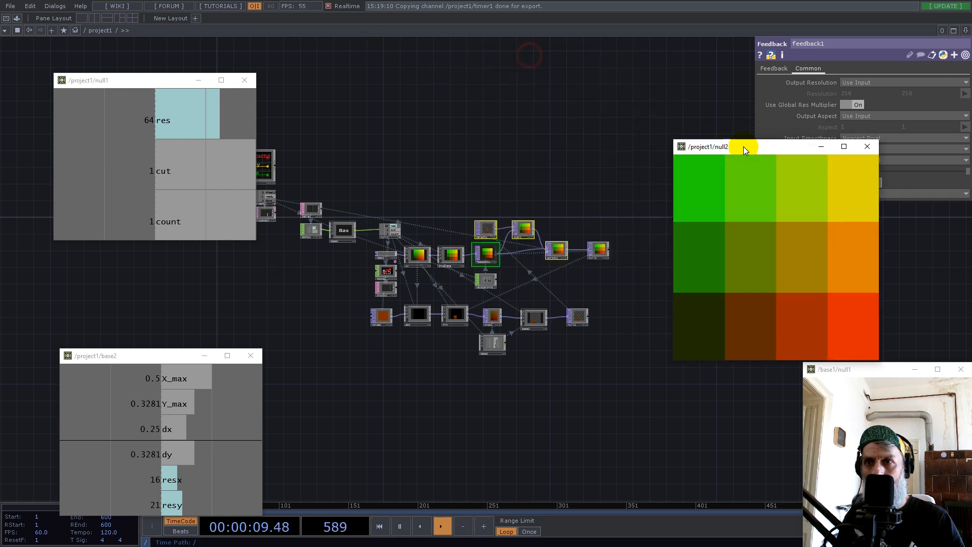
Run the sequence with the GO button and check the loop output in null2's viewer window
{"action": "scroll", "coordinate": [477, 262], "scroll_direction": "up", "scroll_amount": 10}
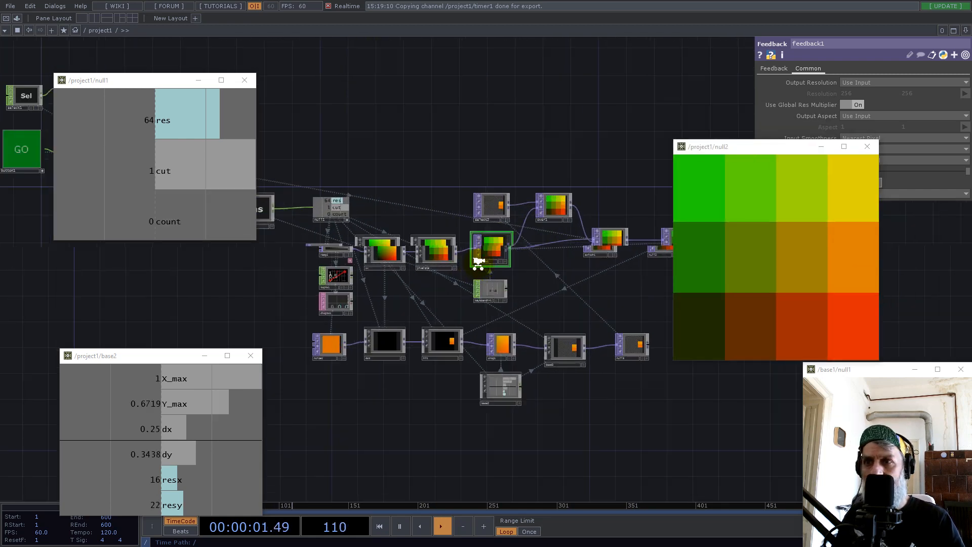
{"action": "scroll", "coordinate": [476, 156], "scroll_direction": "down", "scroll_amount": 10}
{"action": "left_click_drag", "start_coordinate": [469, 163], "coordinate": [544, 210]}
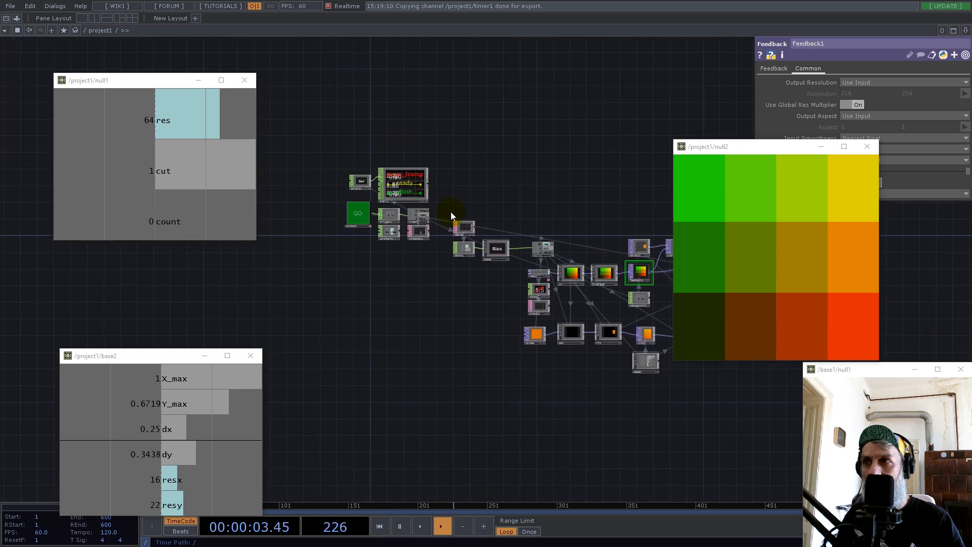
{"action": "left_click", "coordinate": [373, 221]}
{"action": "left_click_drag", "start_coordinate": [630, 180], "coordinate": [414, 184]}
{"action": "scroll", "coordinate": [449, 260], "scroll_direction": "up", "scroll_amount": 5}
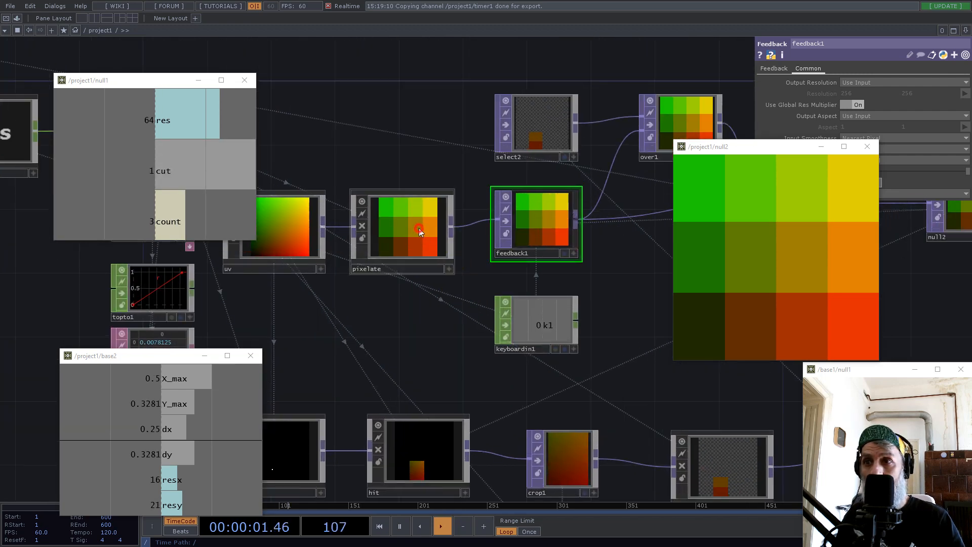
Change pixelate's Horizontal Pixel Size to 64 and set its Vertical Pixel Size expression to op('null1')['res']
{"action": "left_click", "coordinate": [403, 226]}
{"action": "left_click_drag", "start_coordinate": [774, 156], "coordinate": [502, 281]}
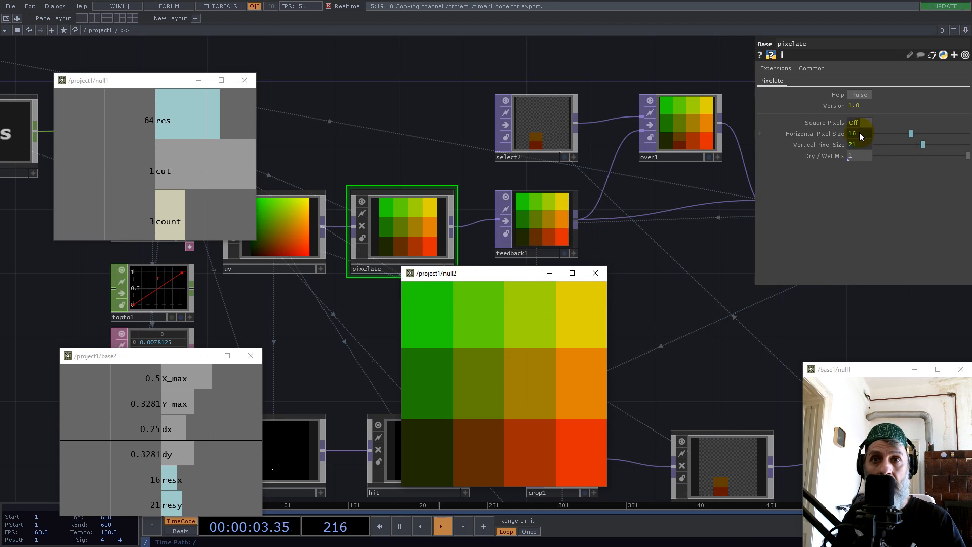
{"action": "left_click", "coordinate": [859, 134]}
{"action": "key", "text": "BackSpace"}
{"action": "key", "text": "BackSpace"}
{"action": "left_click", "coordinate": [882, 155]}
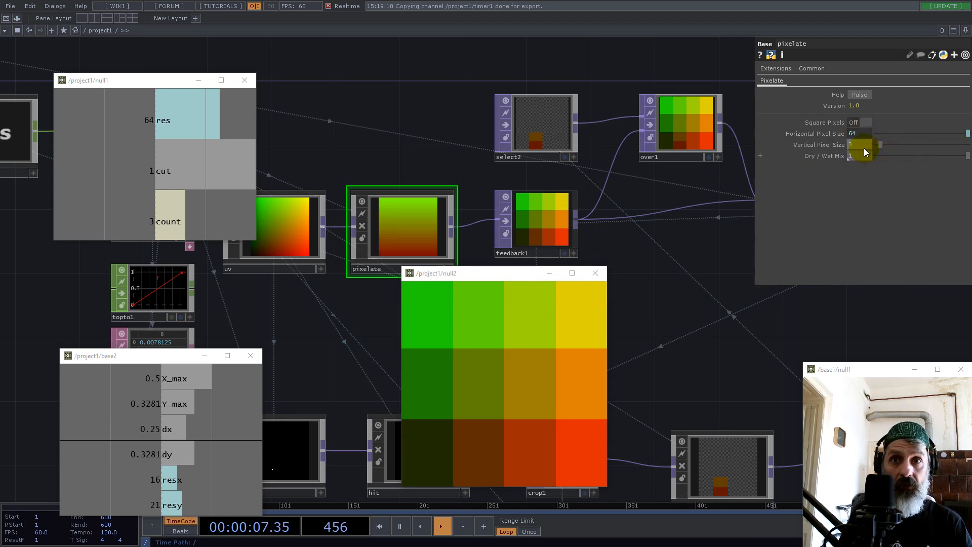
{"action": "left_click", "coordinate": [837, 148]}
{"action": "left_click", "coordinate": [813, 156]}
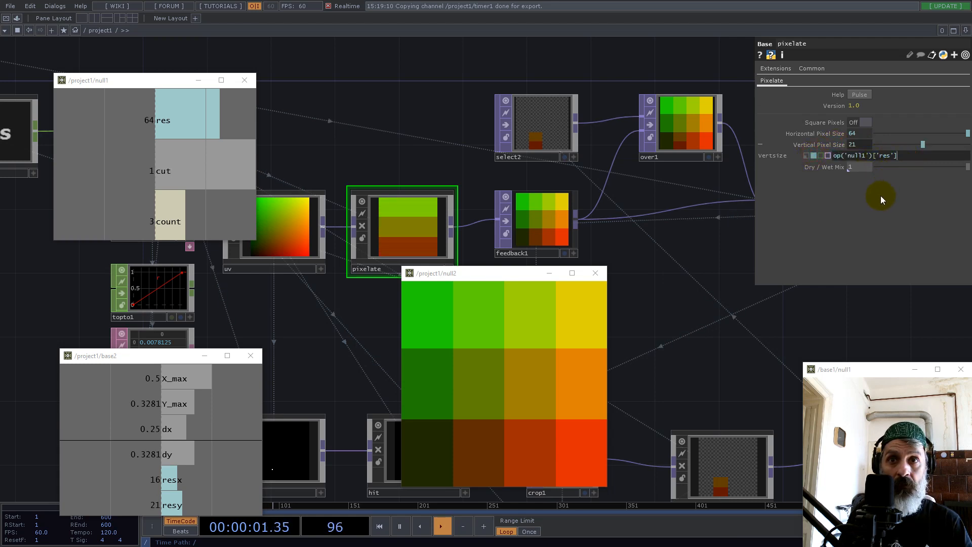
{"action": "key", "text": "BackSpace"}
{"action": "key", "text": "Return"}
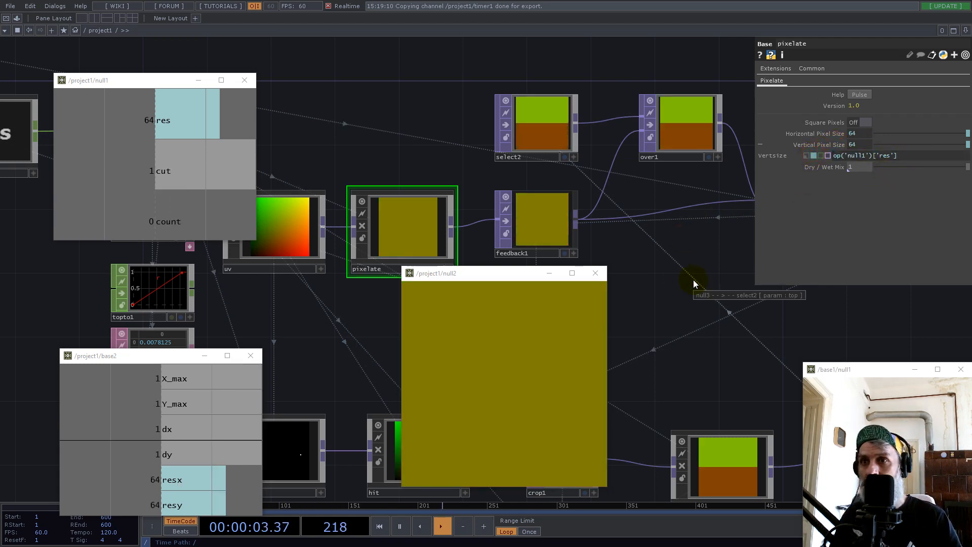
Close the floating viewer windows of null1, base2 and null2
{"action": "scroll", "coordinate": [639, 269], "scroll_direction": "down", "scroll_amount": 5}
{"action": "scroll", "coordinate": [633, 272], "scroll_direction": "up", "scroll_amount": 5}
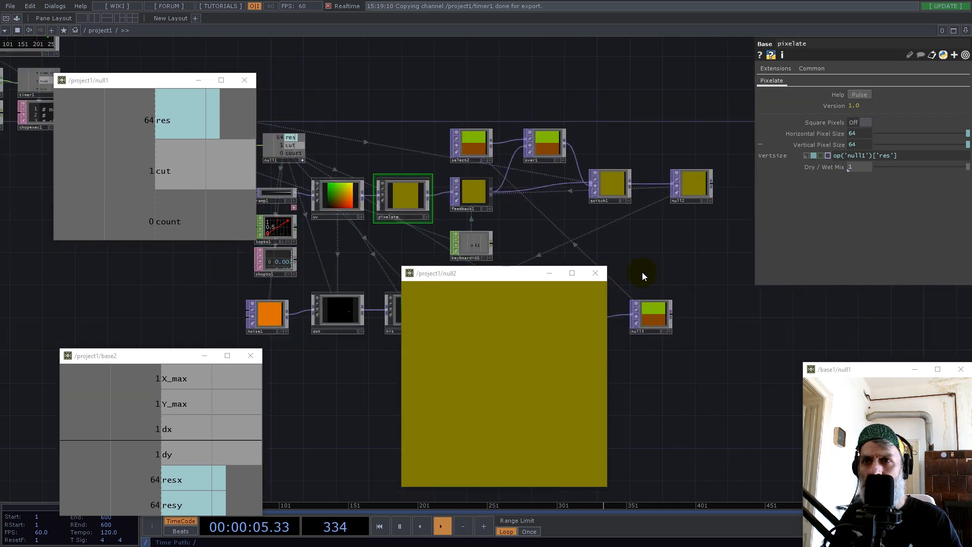
{"action": "left_click", "coordinate": [244, 82]}
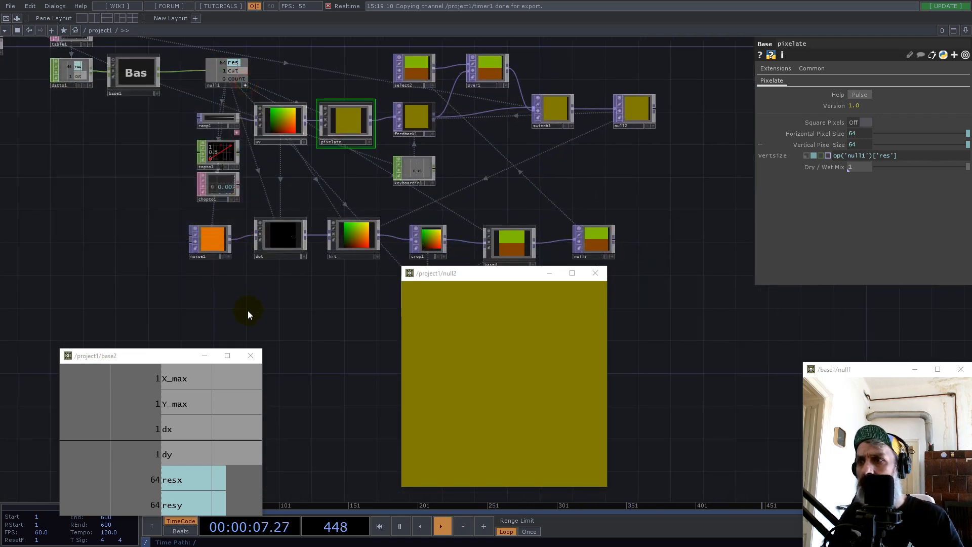
{"action": "left_click", "coordinate": [250, 357]}
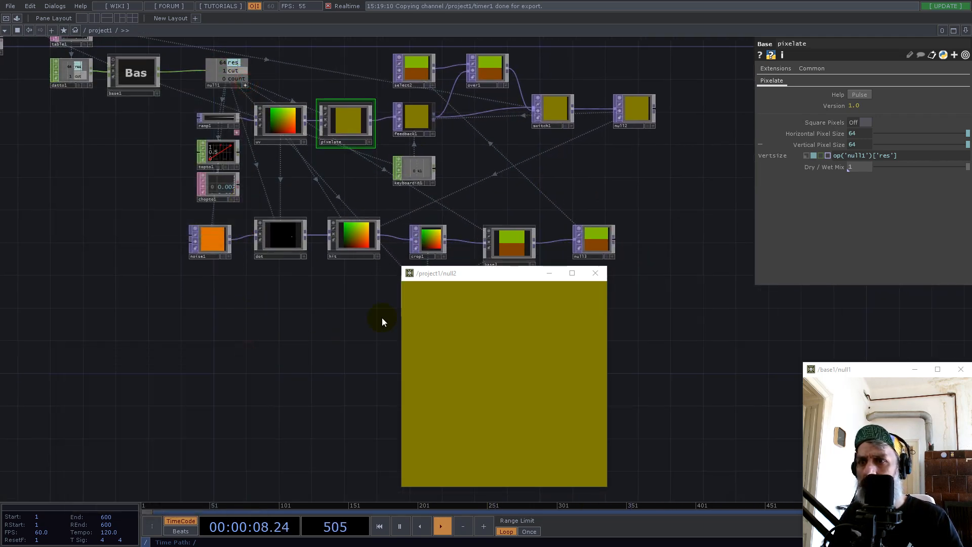
{"action": "left_click", "coordinate": [596, 273]}
Display null2 as the network background and trigger the GO button twice
{"action": "scroll", "coordinate": [637, 213], "scroll_direction": "up", "scroll_amount": 6}
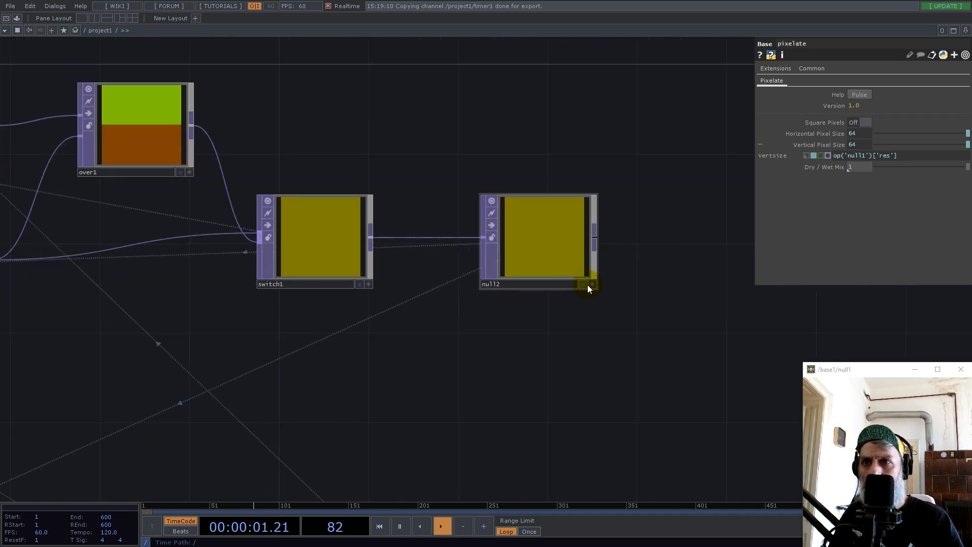
{"action": "left_click", "coordinate": [592, 284]}
{"action": "scroll", "coordinate": [605, 359], "scroll_direction": "down", "scroll_amount": 5}
{"action": "scroll", "coordinate": [543, 184], "scroll_direction": "down", "scroll_amount": 2}
{"action": "scroll", "coordinate": [448, 195], "scroll_direction": "down", "scroll_amount": 2}
{"action": "left_click", "coordinate": [129, 209]}
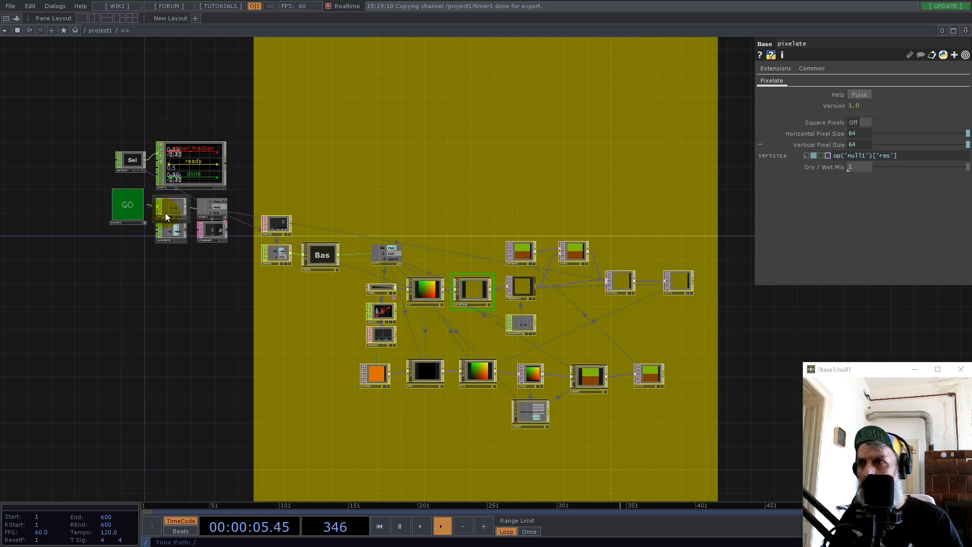
{"action": "left_click", "coordinate": [129, 209]}
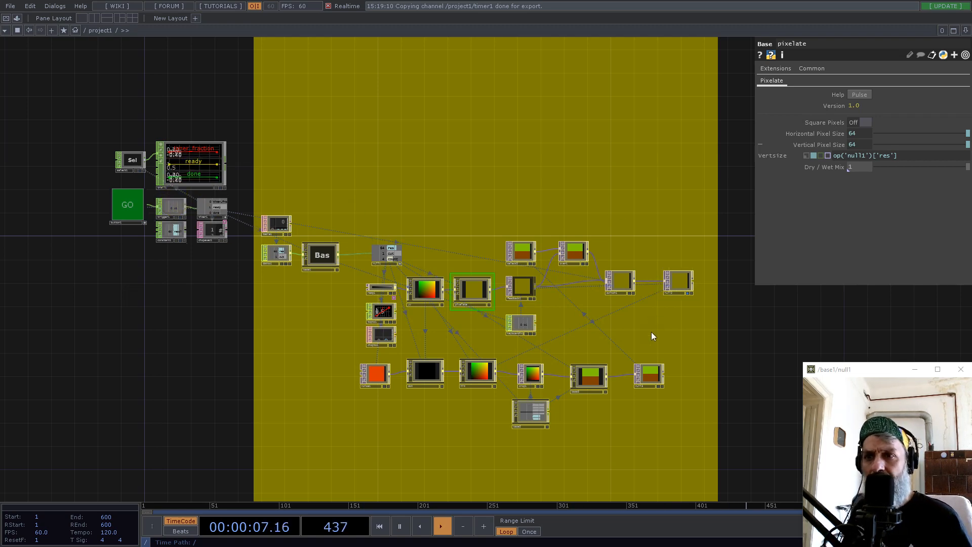
Look inside base3 at the Transform expressions of comp1 and return to the project1 network
{"action": "scroll", "coordinate": [653, 327], "scroll_direction": "up", "scroll_amount": 2}
{"action": "scroll", "coordinate": [324, 404], "scroll_direction": "up", "scroll_amount": 4}
{"action": "scroll", "coordinate": [460, 356], "scroll_direction": "down", "scroll_amount": 4}
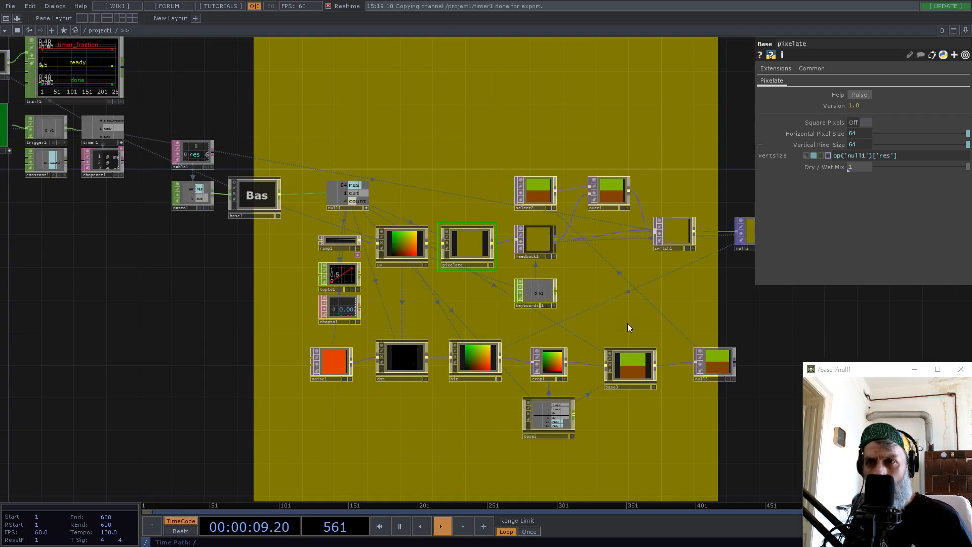
{"action": "double_click", "coordinate": [636, 371]}
{"action": "scroll", "coordinate": [563, 304], "scroll_direction": "up", "scroll_amount": 5}
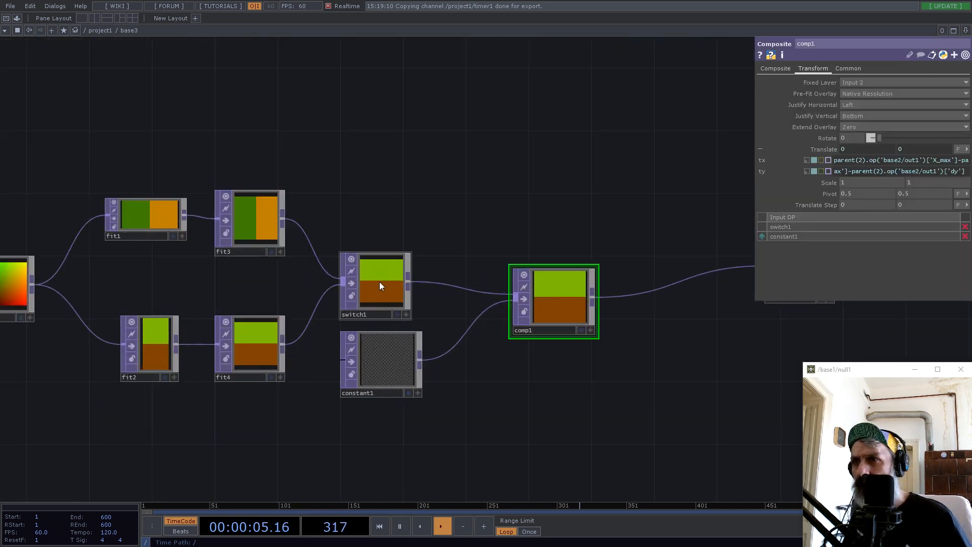
{"action": "left_click", "coordinate": [642, 285]}
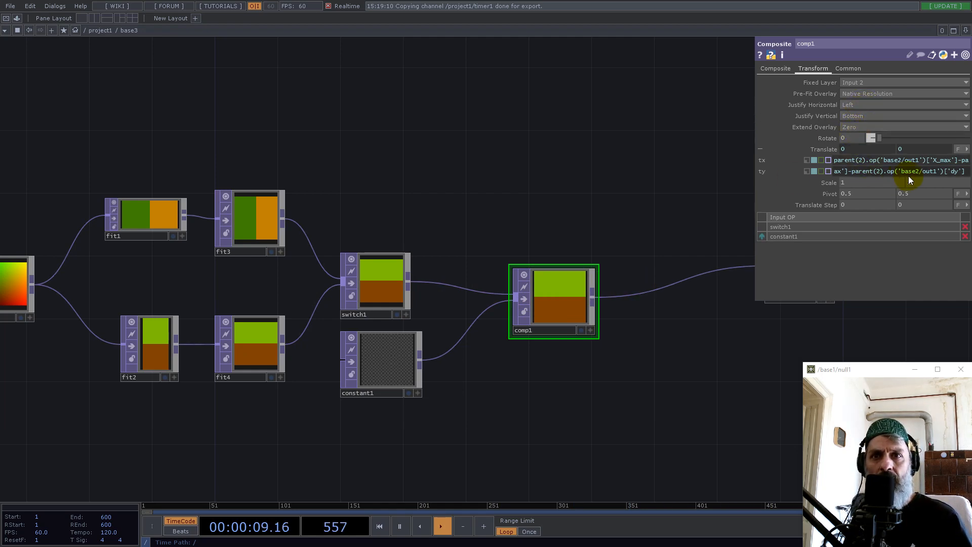
{"action": "scroll", "coordinate": [516, 295], "scroll_direction": "down", "scroll_amount": 3}
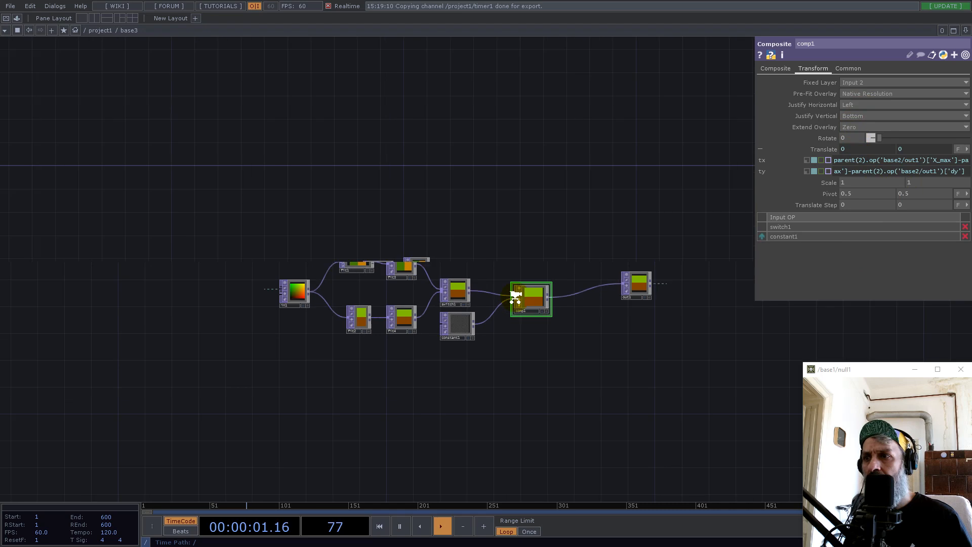
{"action": "scroll", "coordinate": [515, 295], "scroll_direction": "down", "scroll_amount": 3}
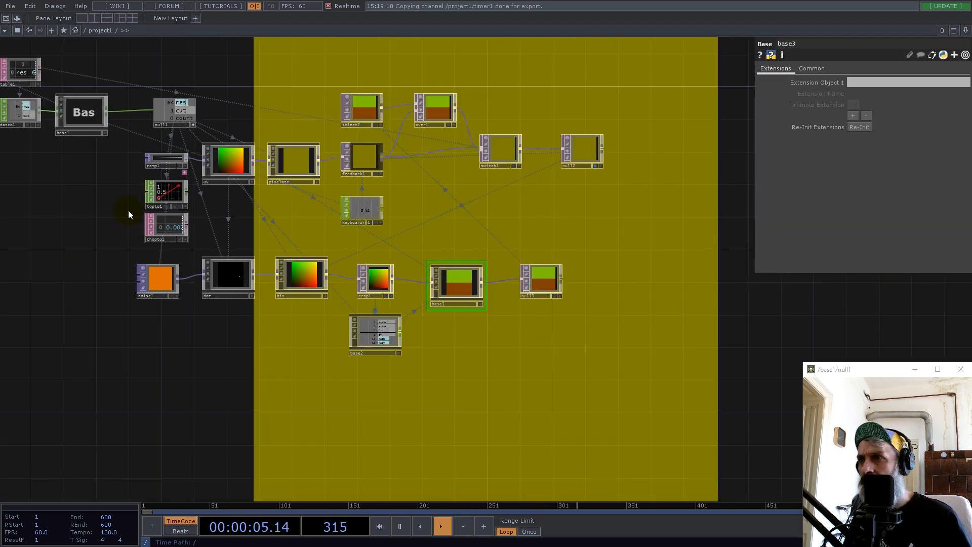
Delete topto1 and chopto1 from the network and trigger the feedback reset through keyboardin1
{"action": "left_click_drag", "start_coordinate": [120, 200], "coordinate": [184, 229]}
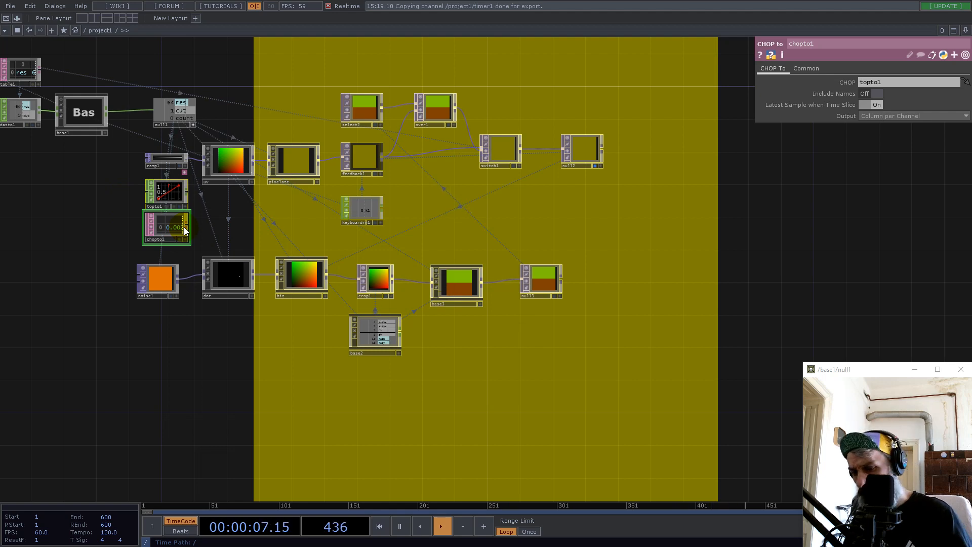
{"action": "key", "text": "Delete"}
{"action": "left_click", "coordinate": [490, 236]}
{"action": "key", "text": "1"}
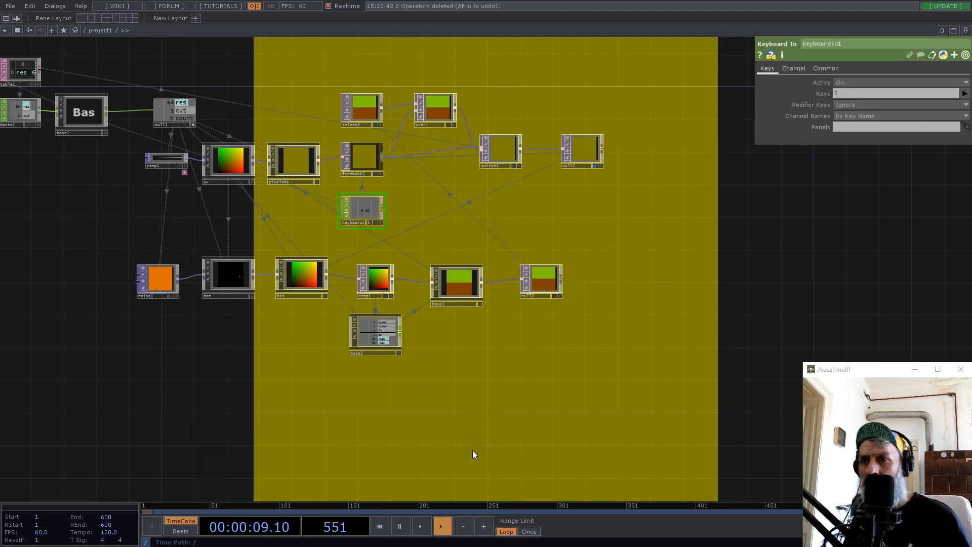
Trigger the GO button four times to advance the cell splitting in the composite
{"action": "left_click_drag", "start_coordinate": [538, 226], "coordinate": [735, 293]}
{"action": "left_click", "coordinate": [20, 111]}
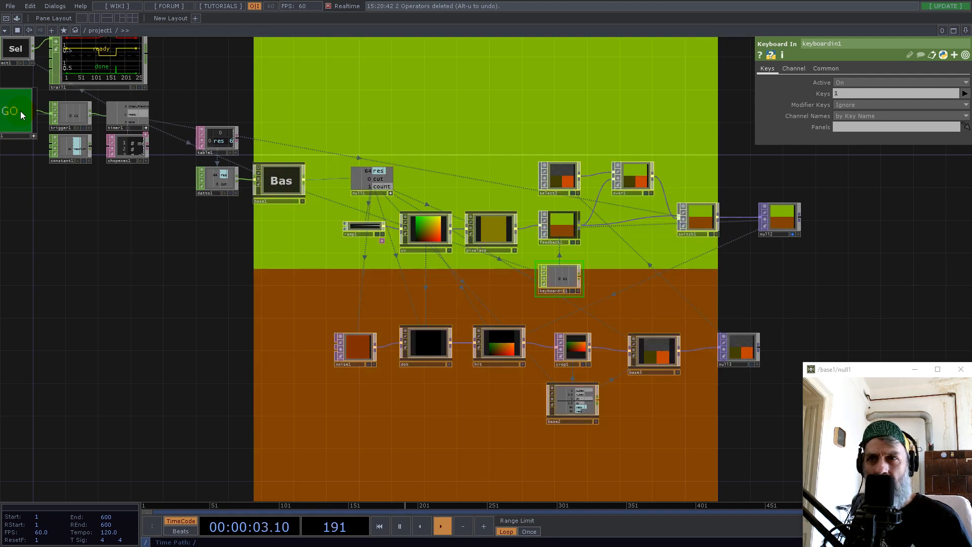
{"action": "left_click", "coordinate": [20, 111]}
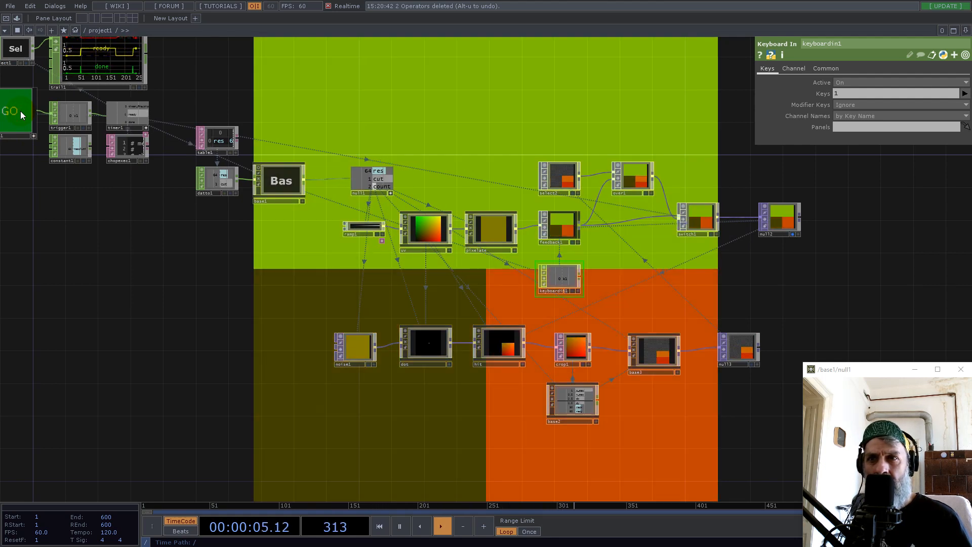
{"action": "left_click", "coordinate": [20, 111]}
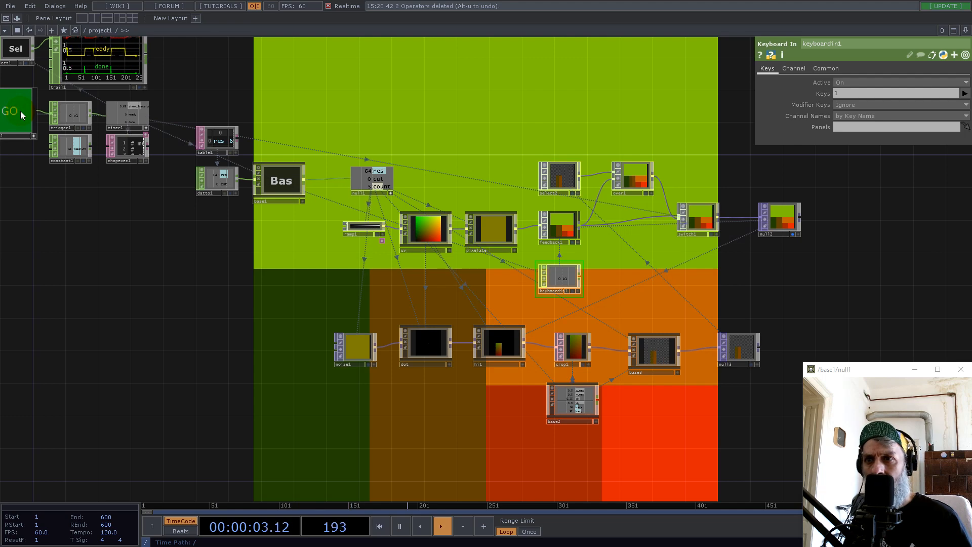
{"action": "left_click", "coordinate": [20, 112]}
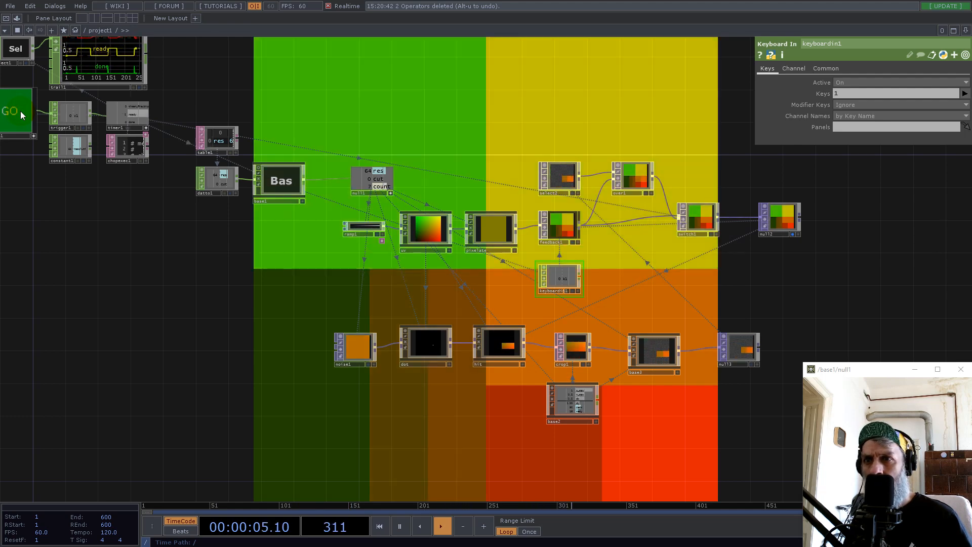
Move the GO button component farther away from trigger1 to free space beside it
{"action": "left_click_drag", "start_coordinate": [113, 256], "coordinate": [67, 207]}
{"action": "scroll", "coordinate": [138, 291], "scroll_direction": "down", "scroll_amount": 5}
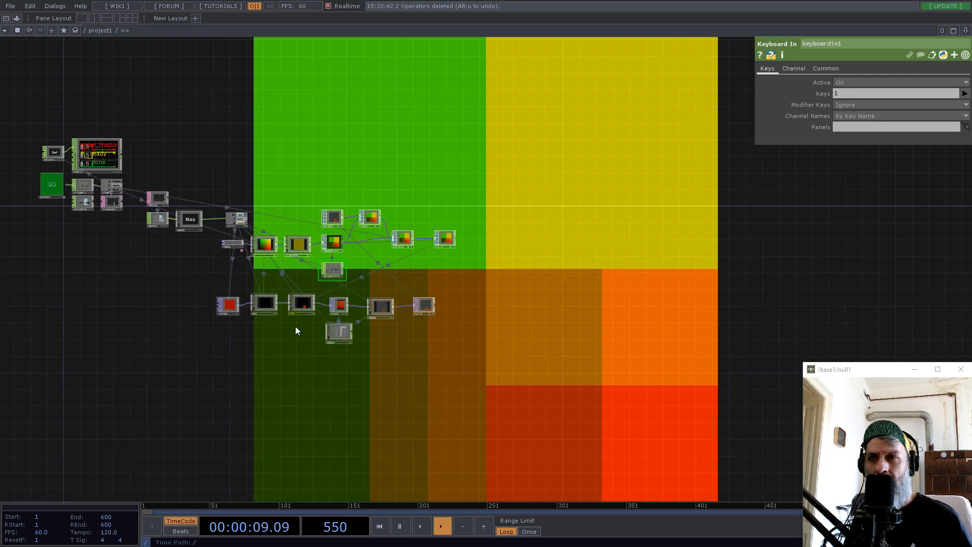
{"action": "left_click_drag", "start_coordinate": [62, 288], "coordinate": [414, 342]}
{"action": "scroll", "coordinate": [439, 272], "scroll_direction": "up", "scroll_amount": 5}
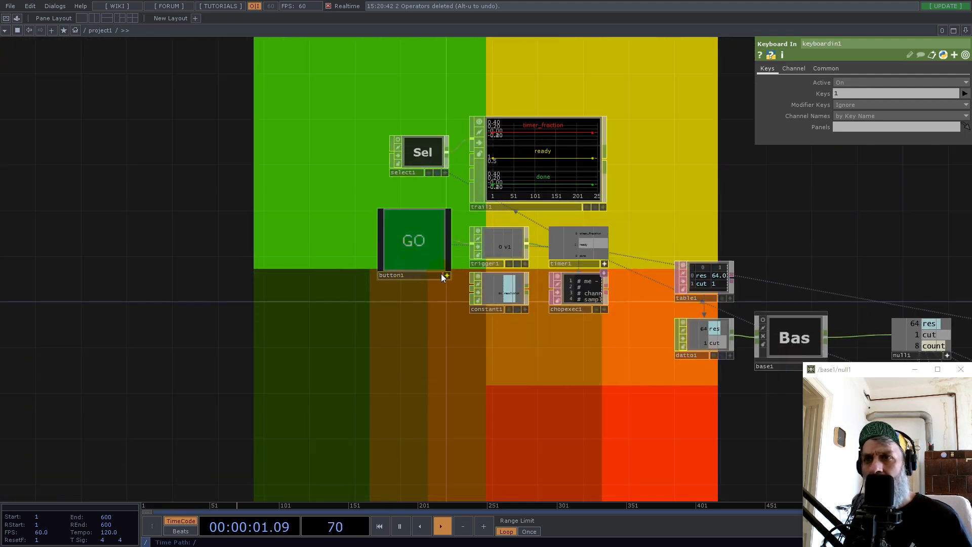
{"action": "left_click_drag", "start_coordinate": [430, 247], "coordinate": [345, 243]}
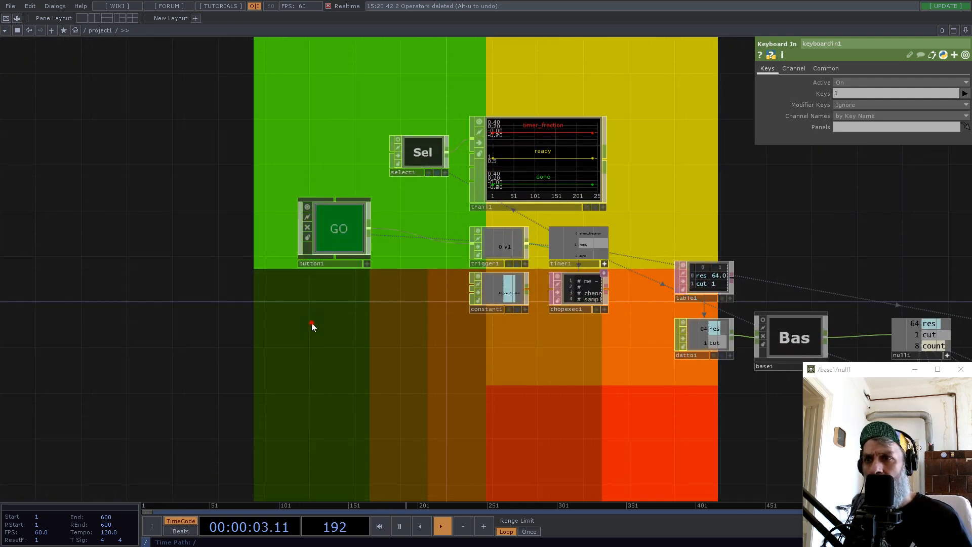
Add an LFO CHOP below the GO button and set its type to Pulse
{"action": "key", "text": "Tab"}
{"action": "type", "text": "l"}
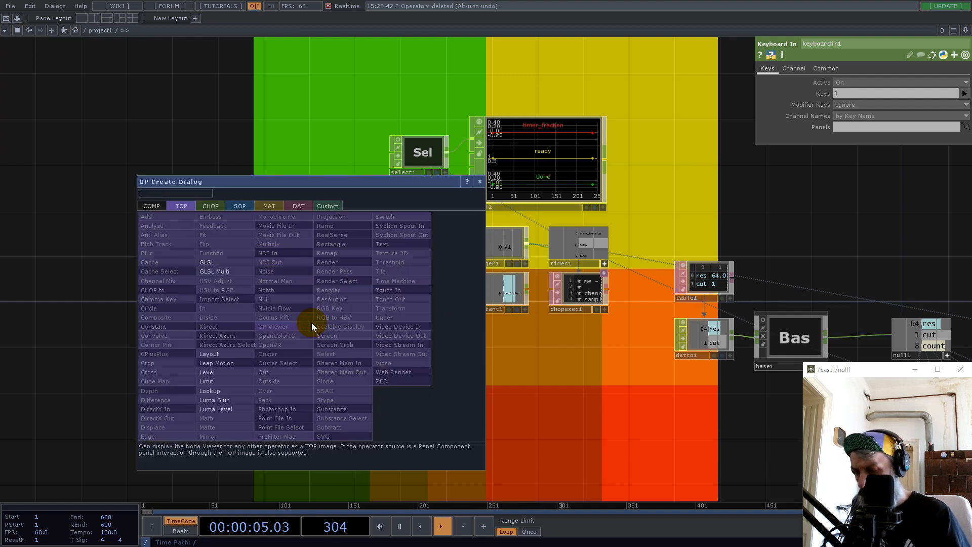
{"action": "left_click", "coordinate": [212, 207]}
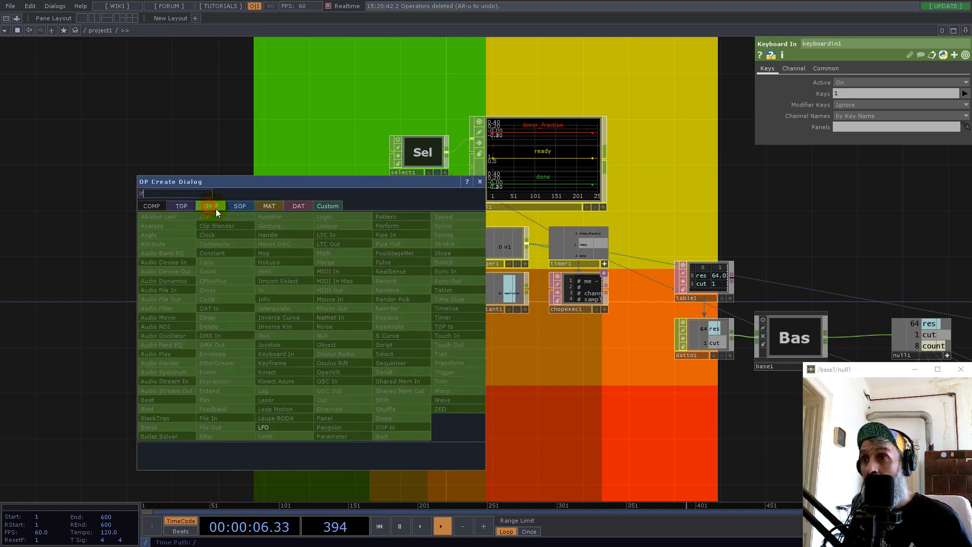
{"action": "left_click", "coordinate": [270, 426]}
{"action": "left_click", "coordinate": [339, 309]}
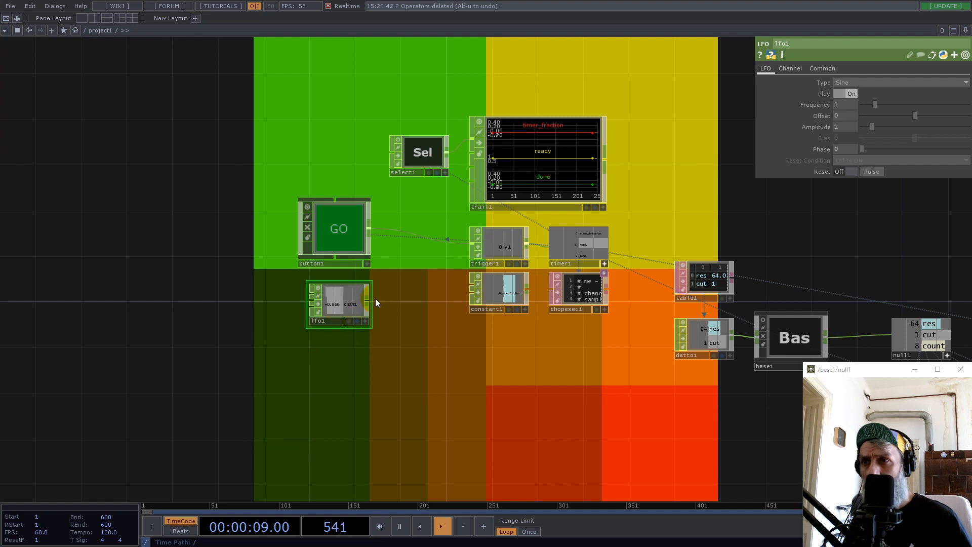
{"action": "left_click", "coordinate": [856, 82]}
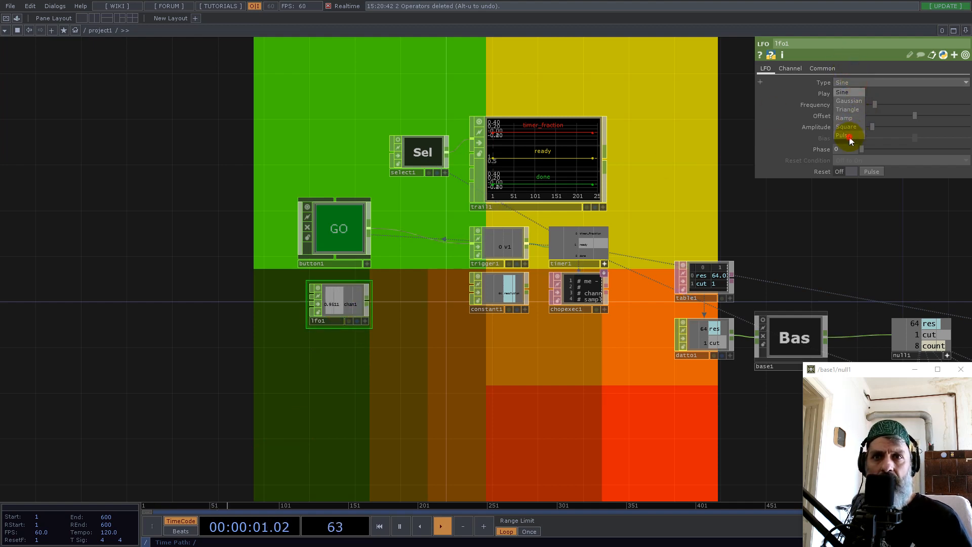
{"action": "left_click", "coordinate": [850, 137]}
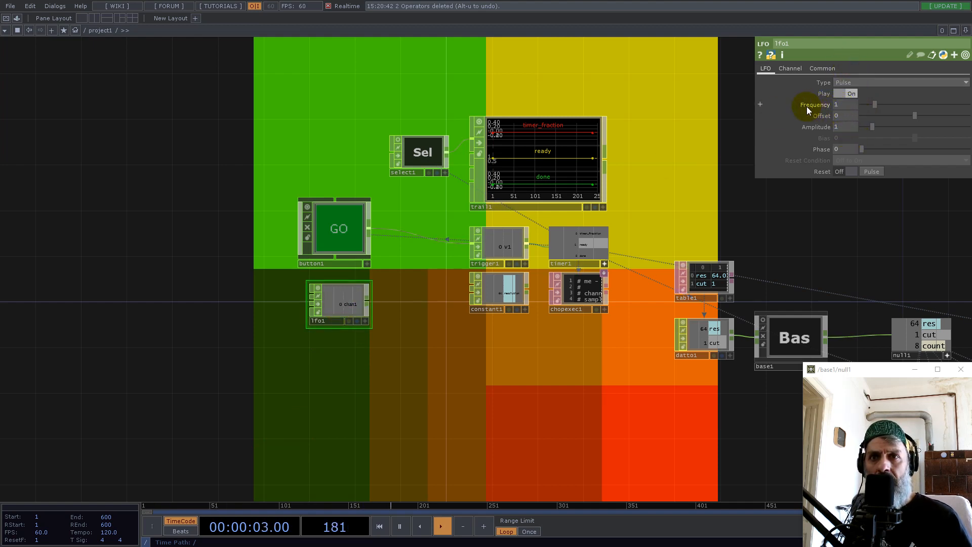
Set timer1's speed to 1.25 and connect lfo1's output to trigger1's input
{"action": "left_click", "coordinate": [574, 264]}
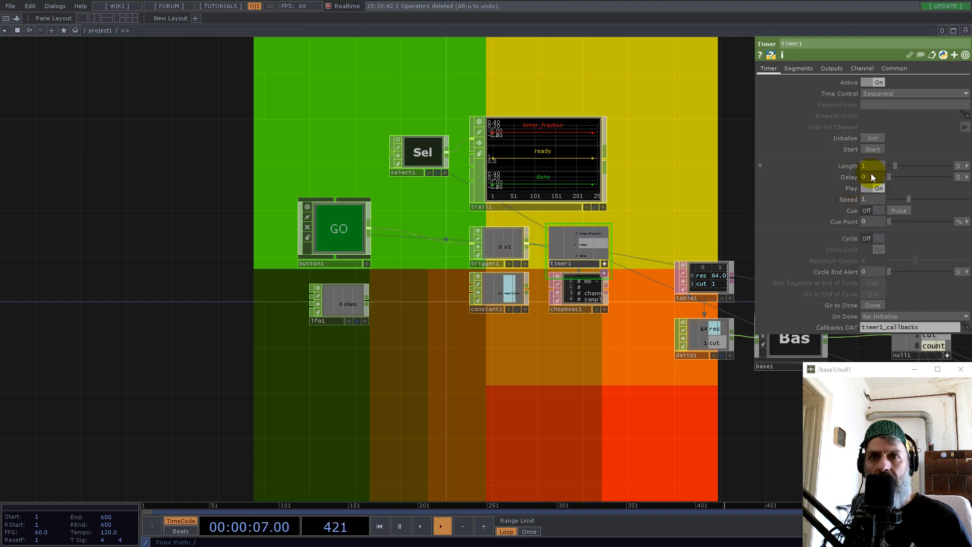
{"action": "left_click", "coordinate": [871, 198]}
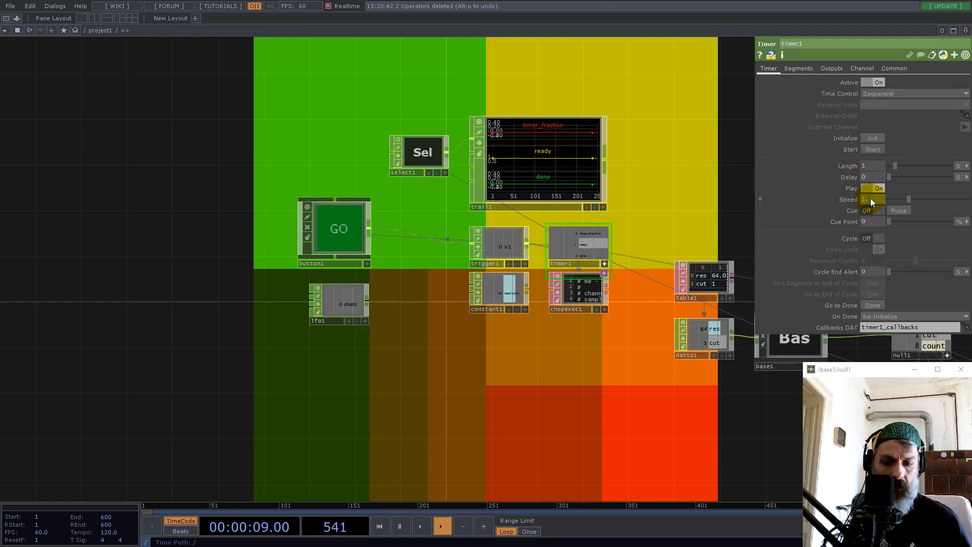
{"action": "type", "text": "1.25"}
{"action": "key", "text": "Return"}
{"action": "left_click_drag", "start_coordinate": [366, 303], "coordinate": [411, 235]}
Move the noise1-to-null3 chain with base2 farther below null1, and shift the ramp1-to-null2 feedback chain down
{"action": "scroll", "coordinate": [324, 335], "scroll_direction": "down", "scroll_amount": 10}
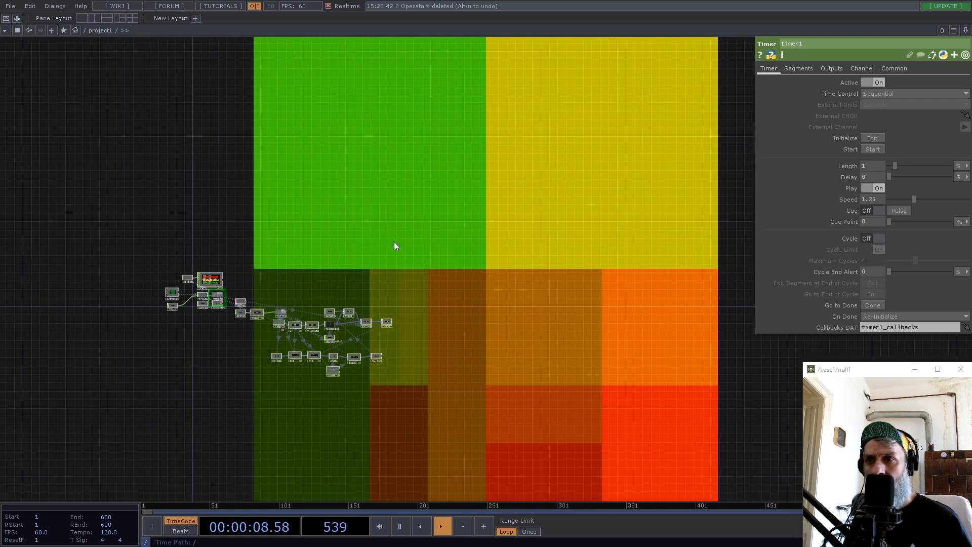
{"action": "scroll", "coordinate": [357, 303], "scroll_direction": "up", "scroll_amount": 5}
{"action": "scroll", "coordinate": [375, 355], "scroll_direction": "up", "scroll_amount": 3}
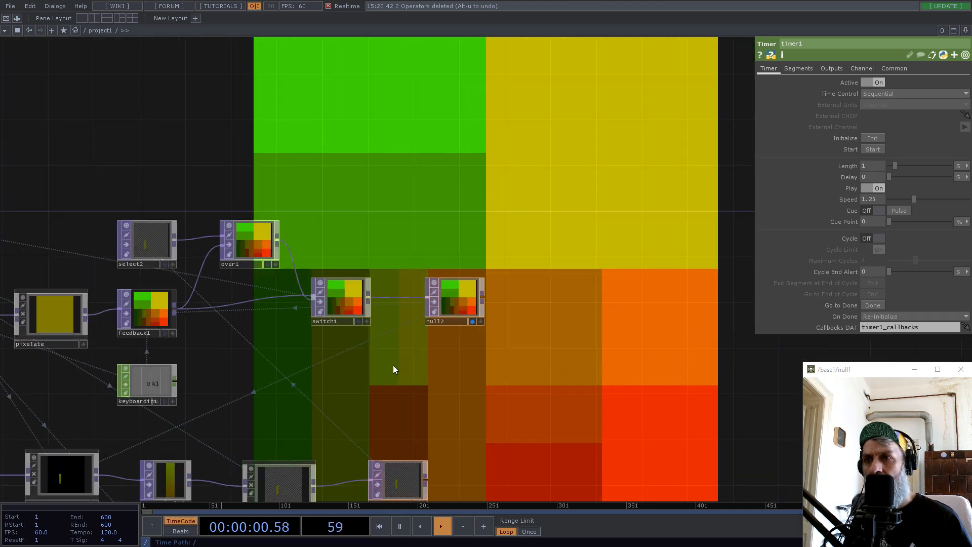
{"action": "scroll", "coordinate": [579, 336], "scroll_direction": "down", "scroll_amount": 5}
{"action": "scroll", "coordinate": [607, 333], "scroll_direction": "up", "scroll_amount": 3}
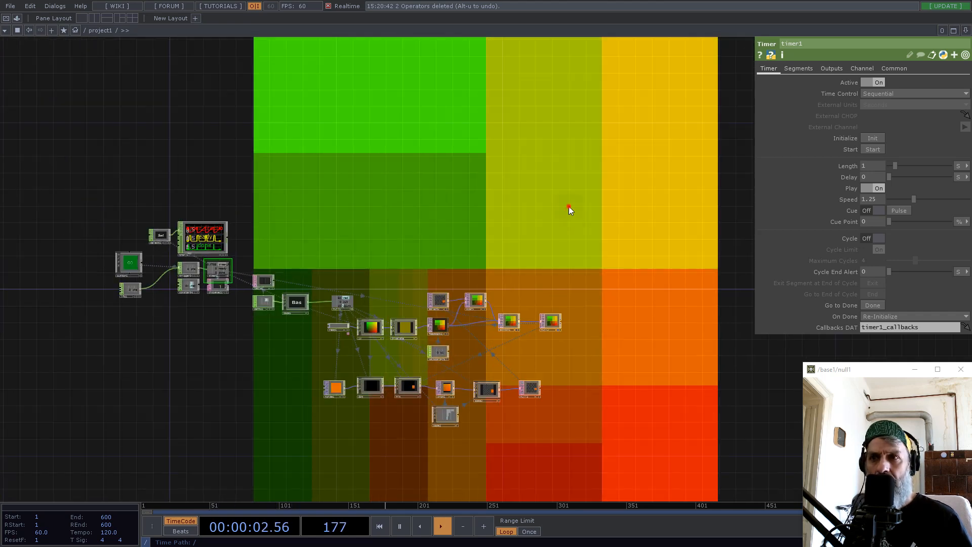
{"action": "left_click_drag", "start_coordinate": [570, 207], "coordinate": [471, 232]}
{"action": "right_click_drag", "start_coordinate": [519, 472], "coordinate": [221, 405]}
{"action": "left_click_drag", "start_coordinate": [432, 411], "coordinate": [299, 470]}
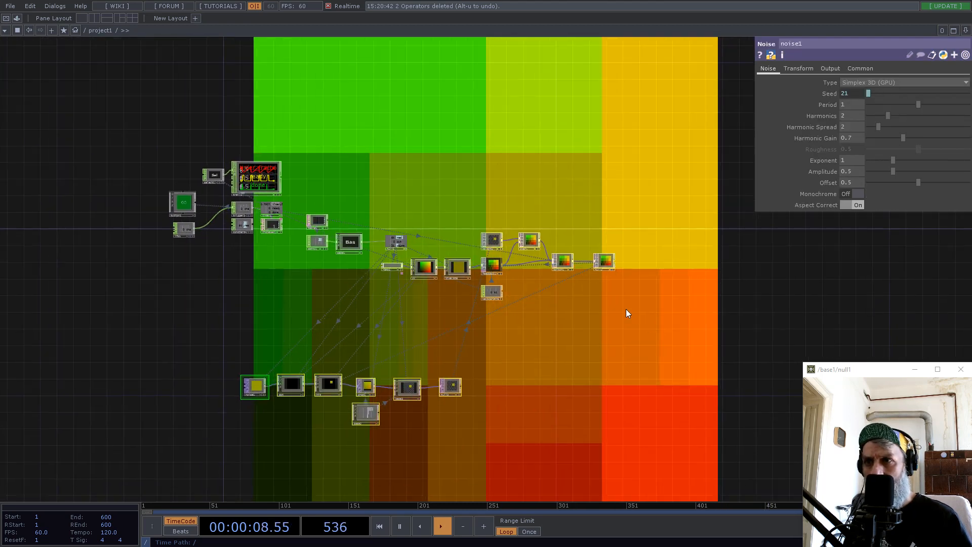
{"action": "left_click_drag", "start_coordinate": [662, 324], "coordinate": [384, 255]}
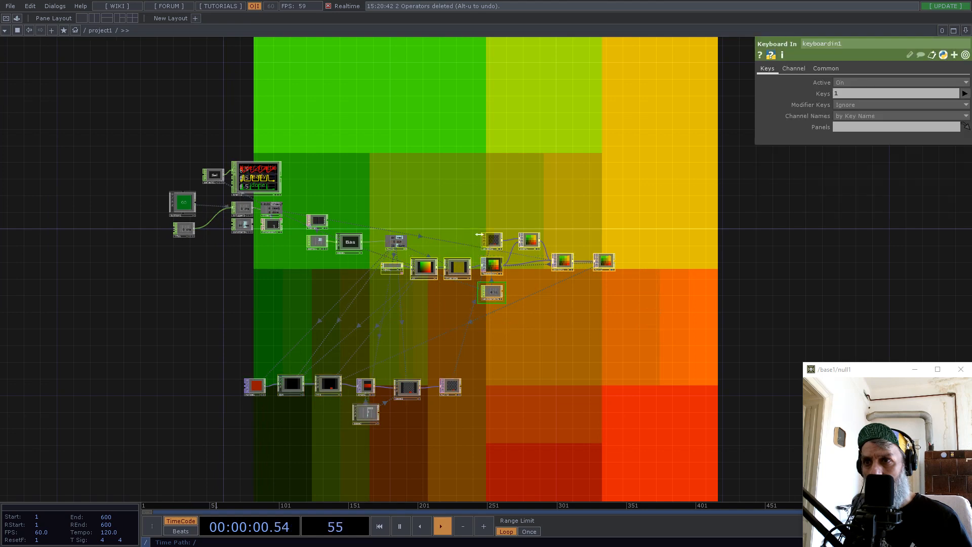
{"action": "mouse_move", "coordinate": [479, 215]}
{"action": "left_mouse_down"}
{"action": "mouse_move", "coordinate": [541, 245]}
{"action": "mouse_move", "coordinate": [587, 329]}
{"action": "mouse_move", "coordinate": [588, 316]}
{"action": "left_mouse_up"}
Place the noise1-to-null3 chain to the right of null1 and the ramp1-to-null2 feedback chain above it
{"action": "mouse_move", "coordinate": [513, 435]}
{"action": "left_mouse_down"}
{"action": "mouse_move", "coordinate": [456, 433]}
{"action": "mouse_move", "coordinate": [192, 373]}
{"action": "left_mouse_up"}
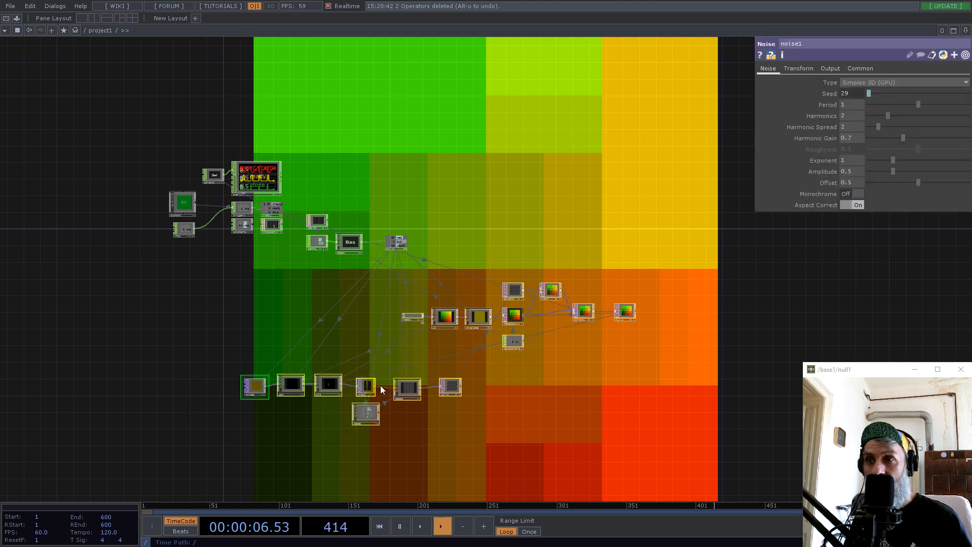
{"action": "left_click_drag", "start_coordinate": [381, 390], "coordinate": [627, 452]}
{"action": "left_click_drag", "start_coordinate": [333, 226], "coordinate": [441, 273]}
{"action": "key", "text": "ctrl+c"}
{"action": "key", "text": "ctrl+v"}
{"action": "left_click_drag", "start_coordinate": [288, 391], "coordinate": [287, 391]}
{"action": "right_click_drag", "start_coordinate": [388, 222], "coordinate": [657, 358]}
{"action": "left_click_drag", "start_coordinate": [511, 316], "coordinate": [451, 222]}
{"action": "left_click_drag", "start_coordinate": [492, 411], "coordinate": [362, 295]}
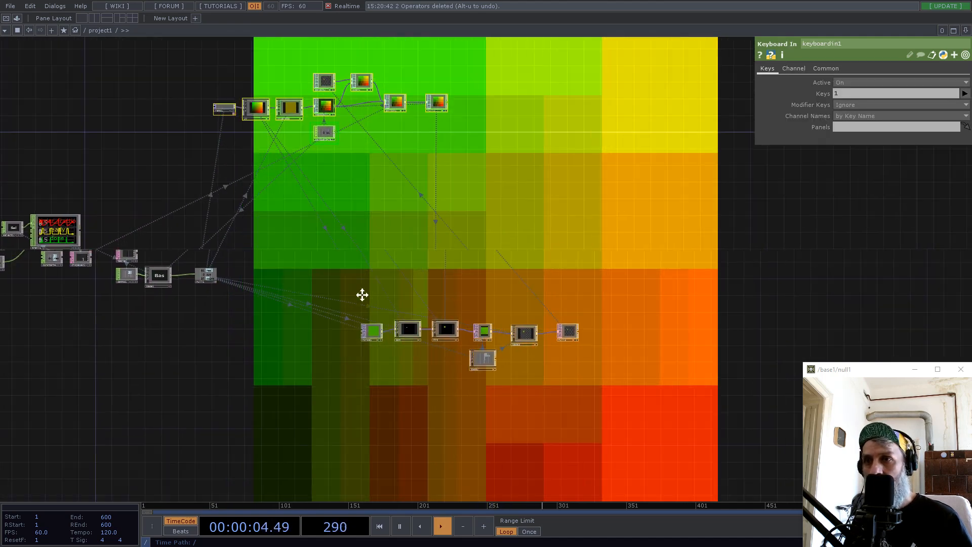
Add a Select TOP beyond null2 and set its TOP source to null2
{"action": "key", "text": "Tab"}
{"action": "type", "text": "se"}
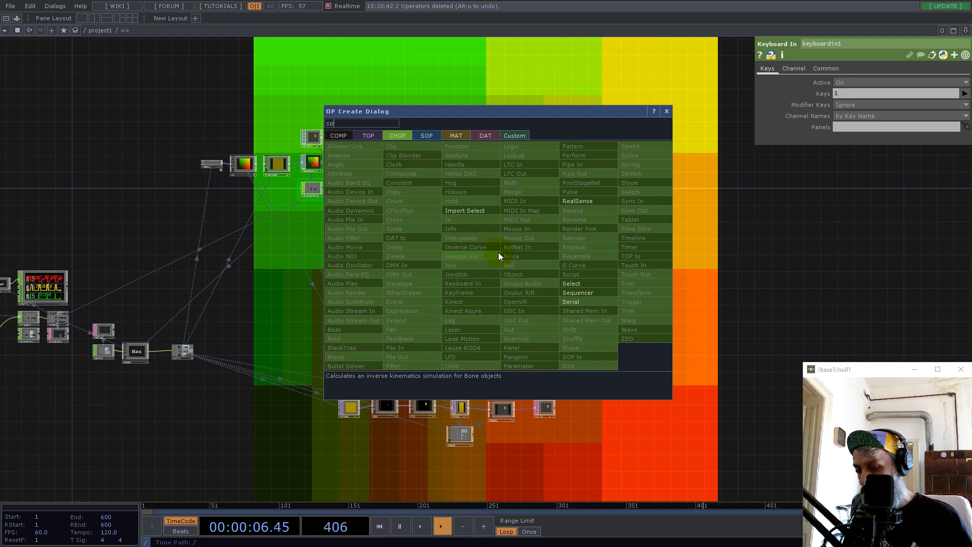
{"action": "type", "text": "l"}
{"action": "left_click", "coordinate": [368, 136]}
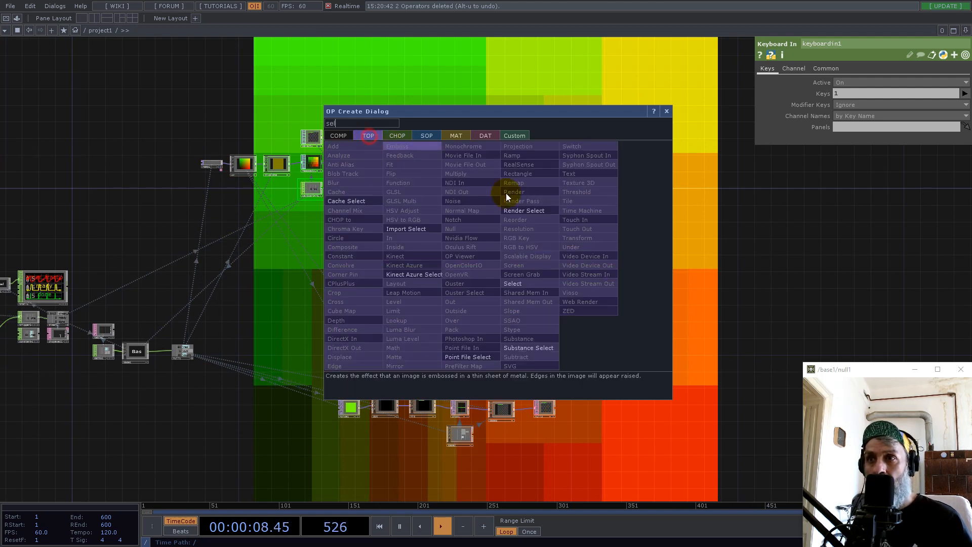
{"action": "left_click", "coordinate": [513, 283]}
{"action": "left_click", "coordinate": [527, 217]}
{"action": "left_click_drag", "start_coordinate": [426, 158], "coordinate": [856, 82]}
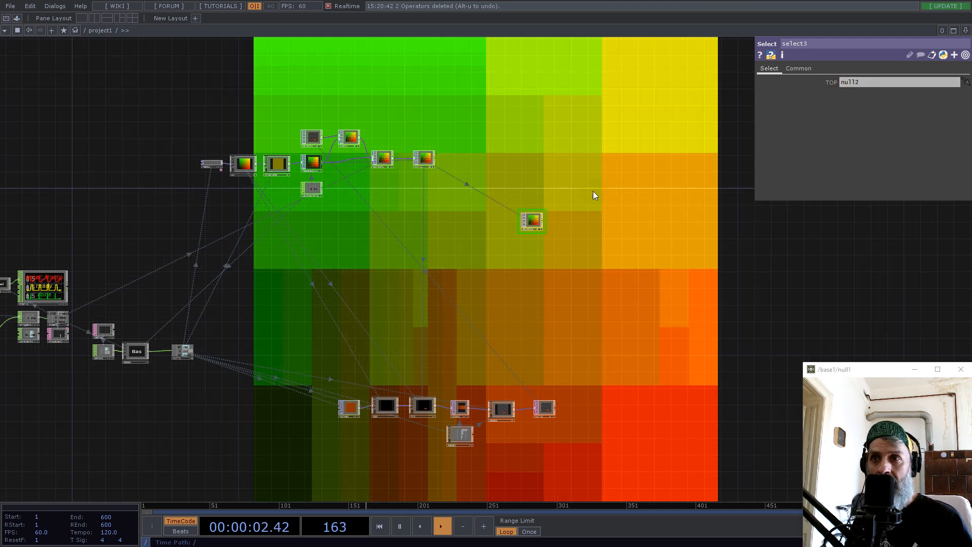
{"action": "scroll", "coordinate": [580, 201], "scroll_direction": "up", "scroll_amount": 5}
{"action": "scroll", "coordinate": [479, 258], "scroll_direction": "down", "scroll_amount": 3}
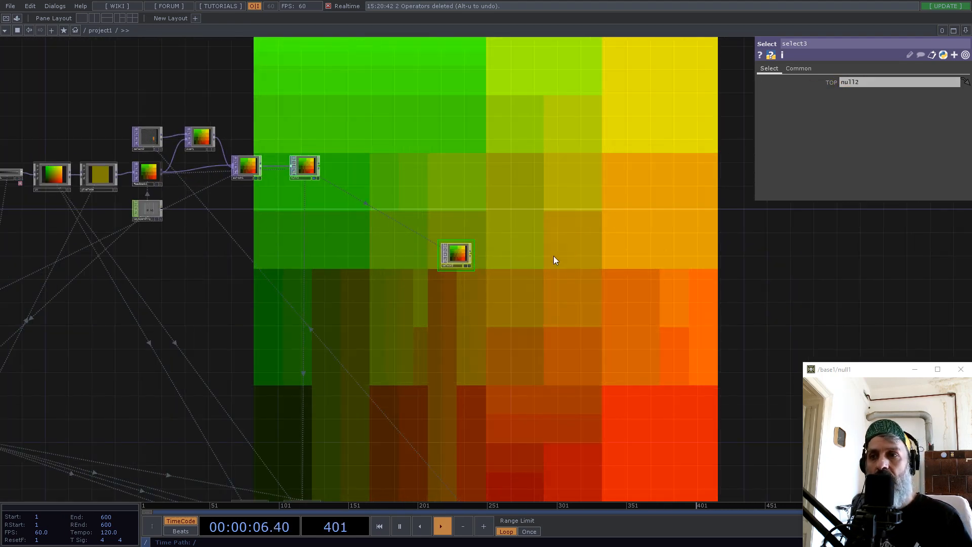
{"action": "scroll", "coordinate": [486, 251], "scroll_direction": "up", "scroll_amount": 3}
{"action": "scroll", "coordinate": [451, 258], "scroll_direction": "up", "scroll_amount": 2}
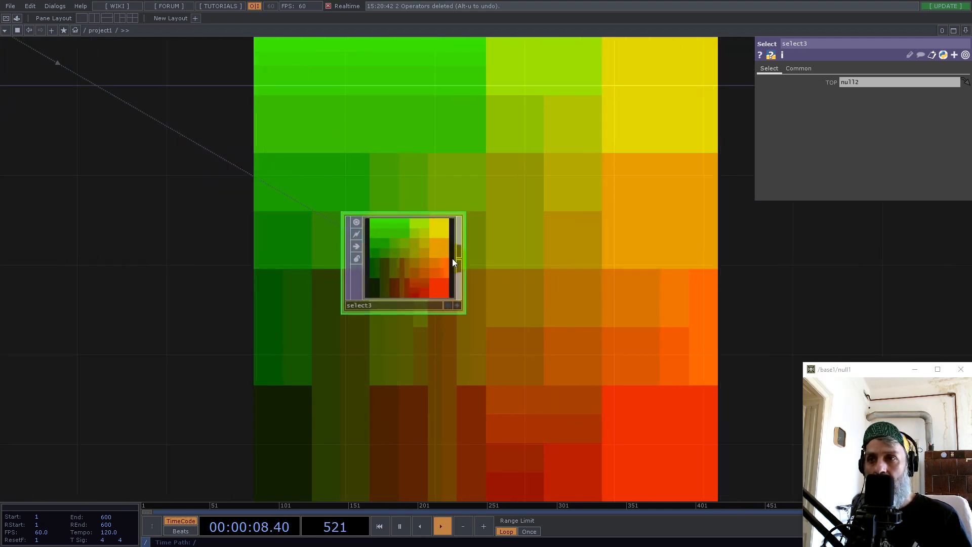
{"action": "scroll", "coordinate": [449, 274], "scroll_direction": "down", "scroll_amount": 5}
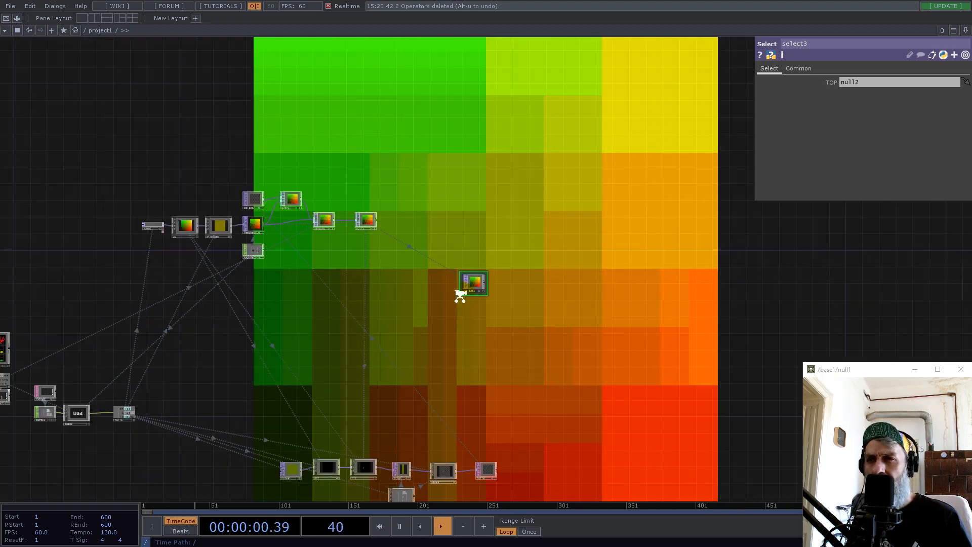
{"action": "scroll", "coordinate": [455, 303], "scroll_direction": "up", "scroll_amount": 5}
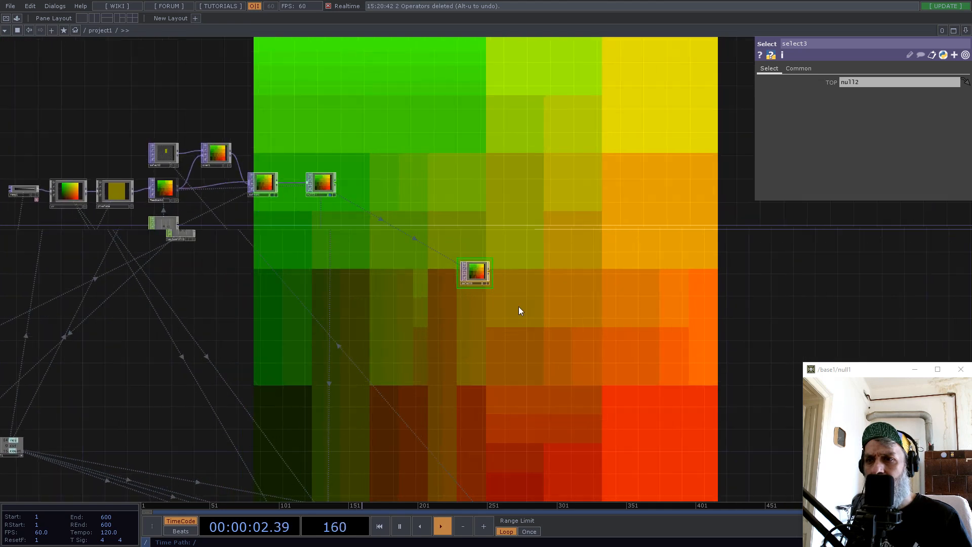
{"action": "left_click", "coordinate": [391, 222]}
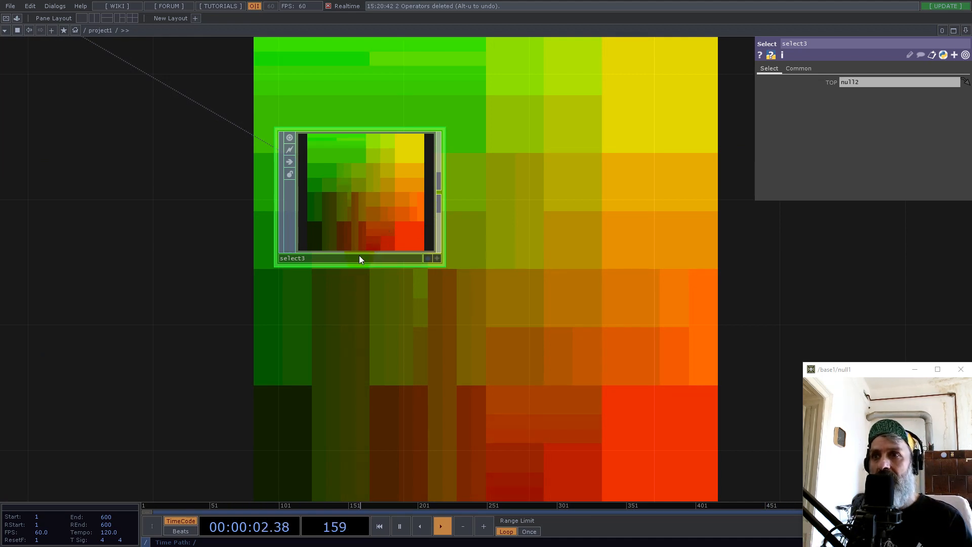
Add a Noise TOP next to select3
{"action": "scroll", "coordinate": [359, 255], "scroll_direction": "down", "scroll_amount": 3}
{"action": "key", "text": "Tab"}
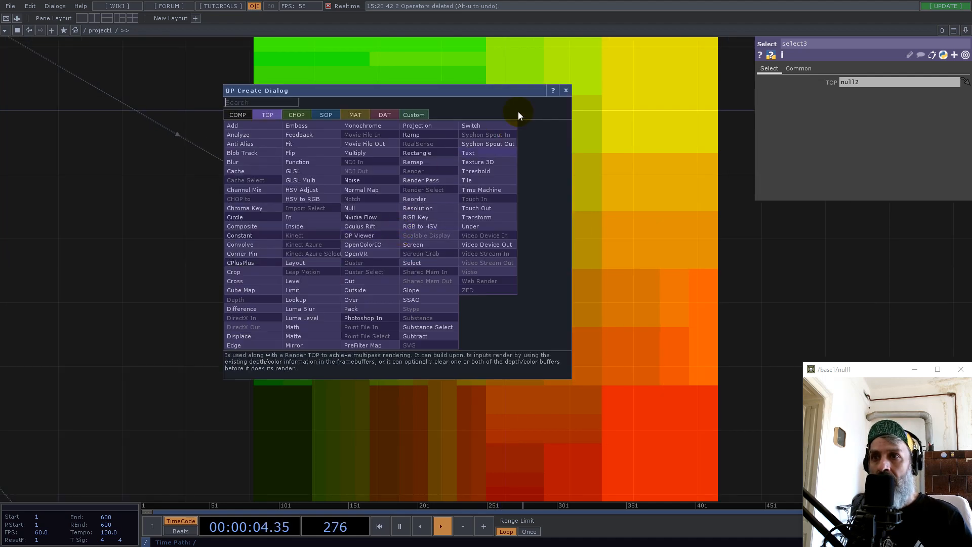
{"action": "left_click", "coordinate": [566, 90]}
{"action": "key", "text": "Tab"}
{"action": "type", "text": "noise"}
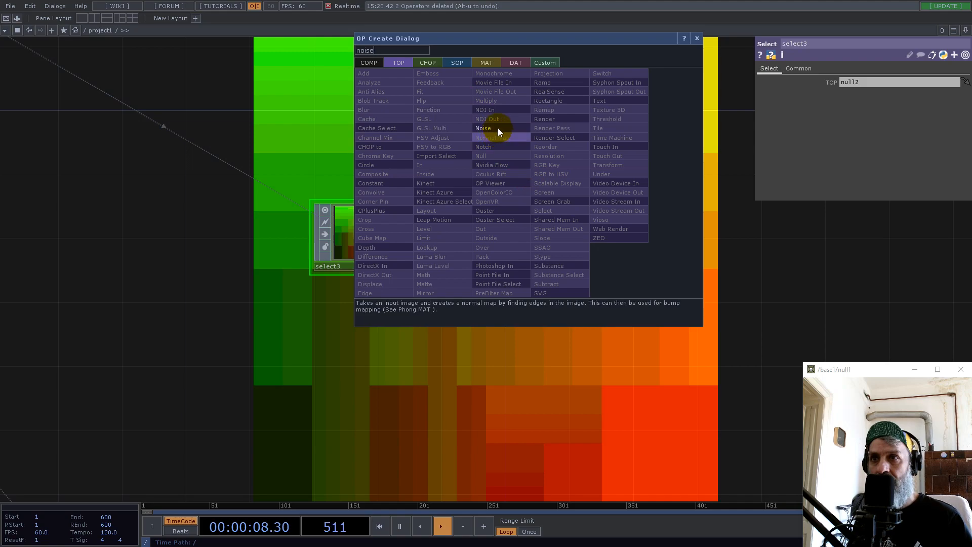
{"action": "left_click", "coordinate": [498, 129]}
{"action": "left_click", "coordinate": [529, 202]}
Link noise2's output resolution to the res channel of null1
{"action": "scroll", "coordinate": [632, 360], "scroll_direction": "down", "scroll_amount": 3}
{"action": "scroll", "coordinate": [632, 360], "scroll_direction": "down", "scroll_amount": 5}
{"action": "scroll", "coordinate": [591, 337], "scroll_direction": "up", "scroll_amount": 4}
{"action": "scroll", "coordinate": [518, 336], "scroll_direction": "down", "scroll_amount": 5}
{"action": "scroll", "coordinate": [252, 372], "scroll_direction": "up", "scroll_amount": 8}
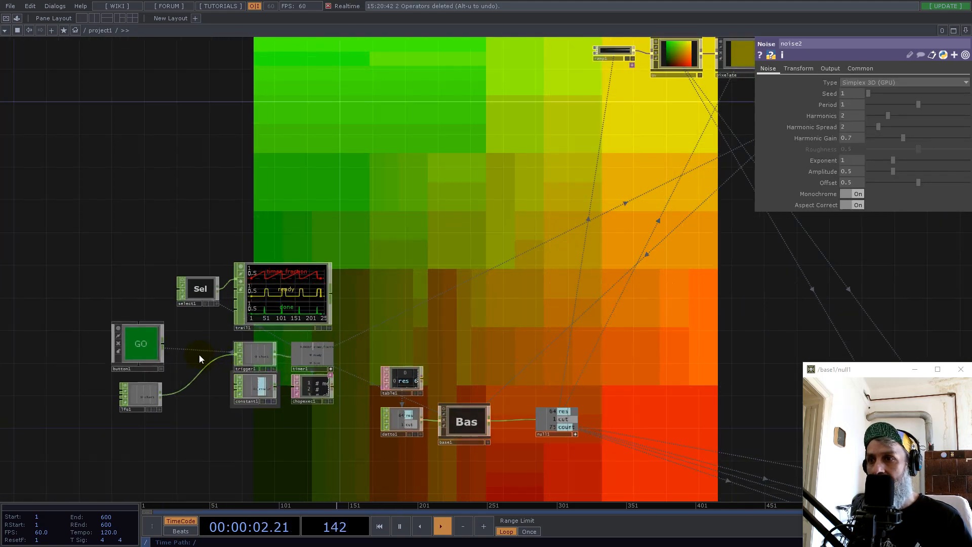
{"action": "scroll", "coordinate": [305, 376], "scroll_direction": "up", "scroll_amount": 5}
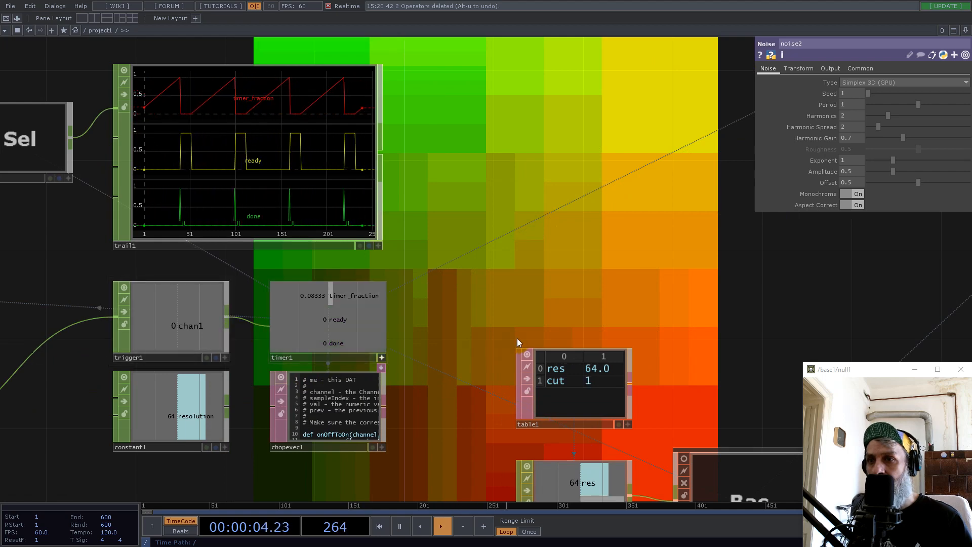
{"action": "left_click_drag", "start_coordinate": [530, 270], "coordinate": [315, 211]}
{"action": "scroll", "coordinate": [315, 210], "scroll_direction": "down", "scroll_amount": 4}
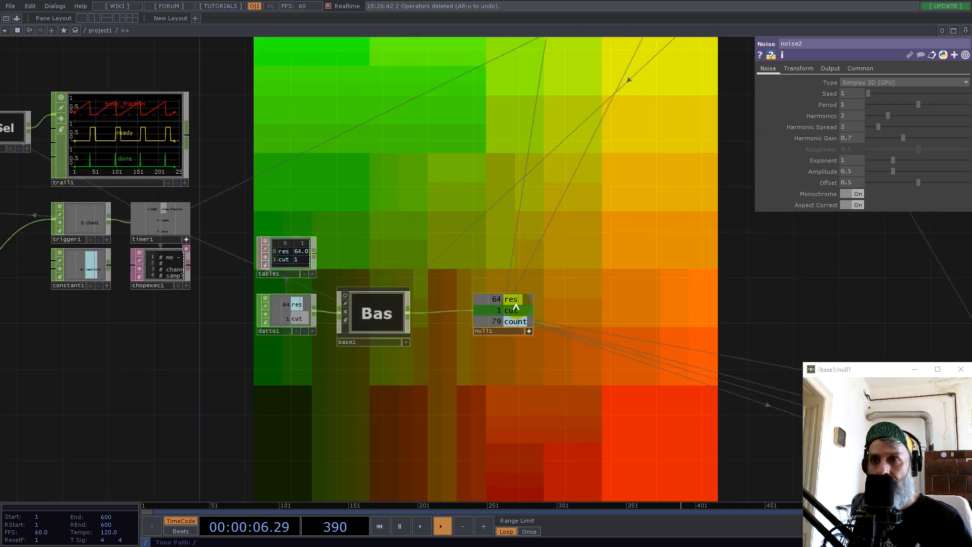
{"action": "left_click", "coordinate": [860, 69]}
{"action": "left_click_drag", "start_coordinate": [864, 78], "coordinate": [823, 93]}
{"action": "left_click", "coordinate": [831, 90]}
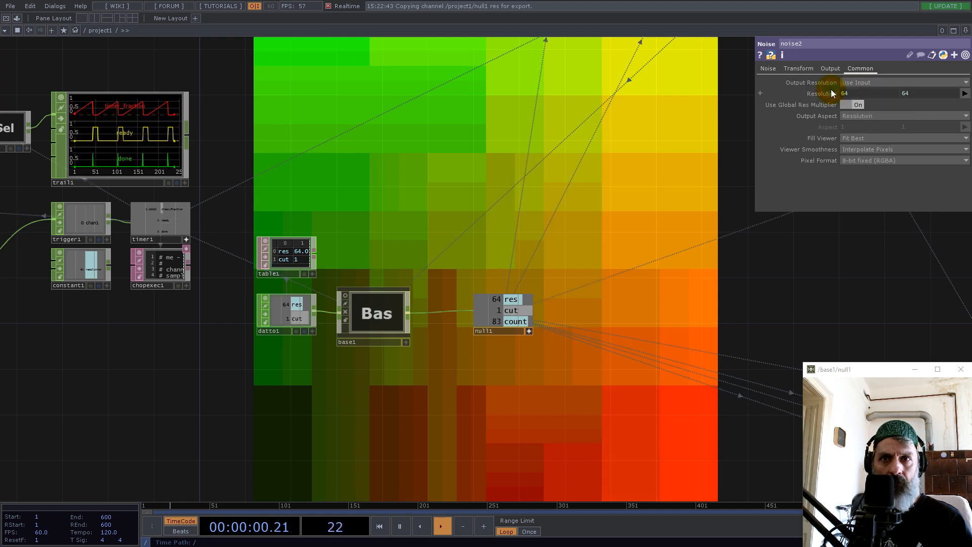
Set noise2's pixel format to 32-bit float (RGBA)
{"action": "left_click", "coordinate": [859, 149]}
{"action": "left_click", "coordinate": [856, 167]}
{"action": "left_click", "coordinate": [861, 161]}
{"action": "left_click", "coordinate": [872, 203]}
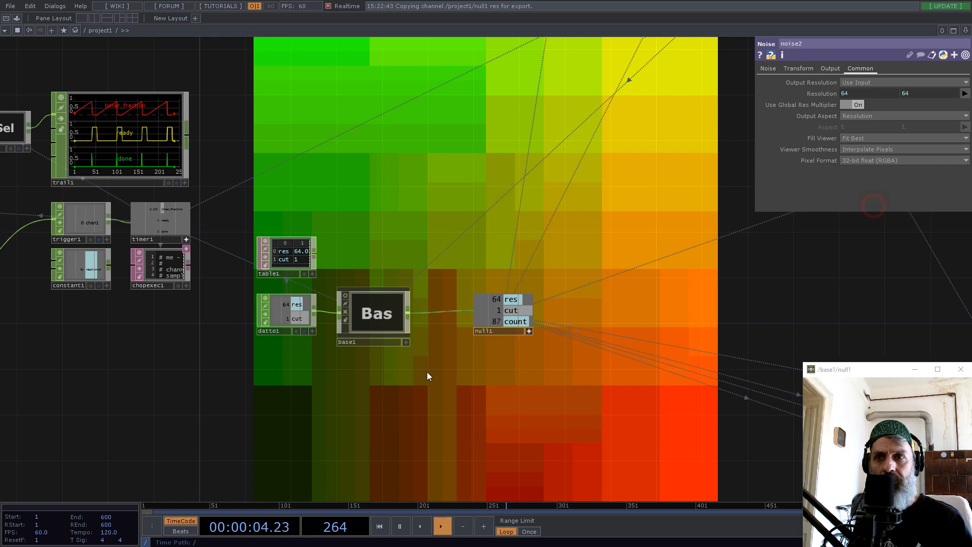
Wire select3's output into noise2 and turn off noise2's Monochrome option to get coloured cells
{"action": "scroll", "coordinate": [415, 384], "scroll_direction": "down", "scroll_amount": 6}
{"action": "scroll", "coordinate": [568, 355], "scroll_direction": "up", "scroll_amount": 8}
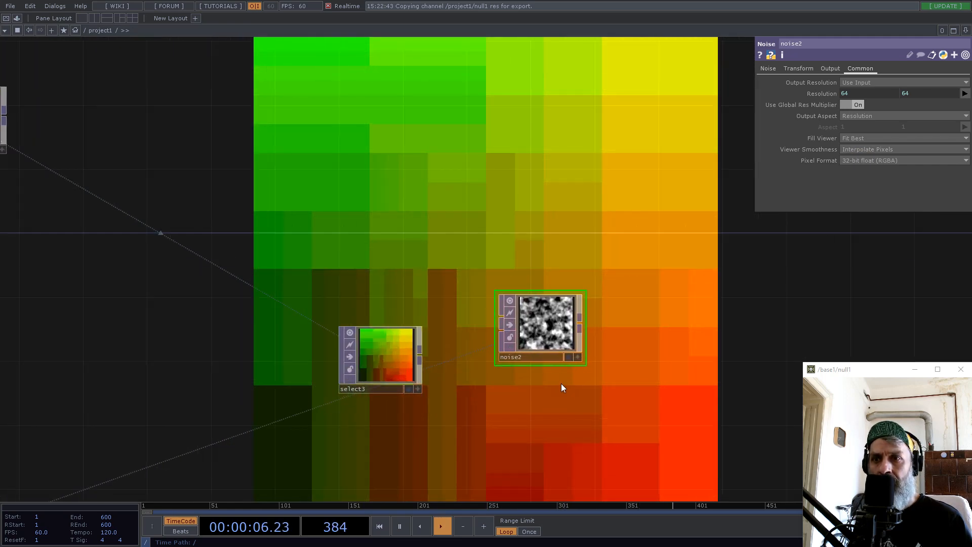
{"action": "left_click_drag", "start_coordinate": [421, 356], "coordinate": [490, 335]}
{"action": "left_click_drag", "start_coordinate": [558, 330], "coordinate": [543, 314]}
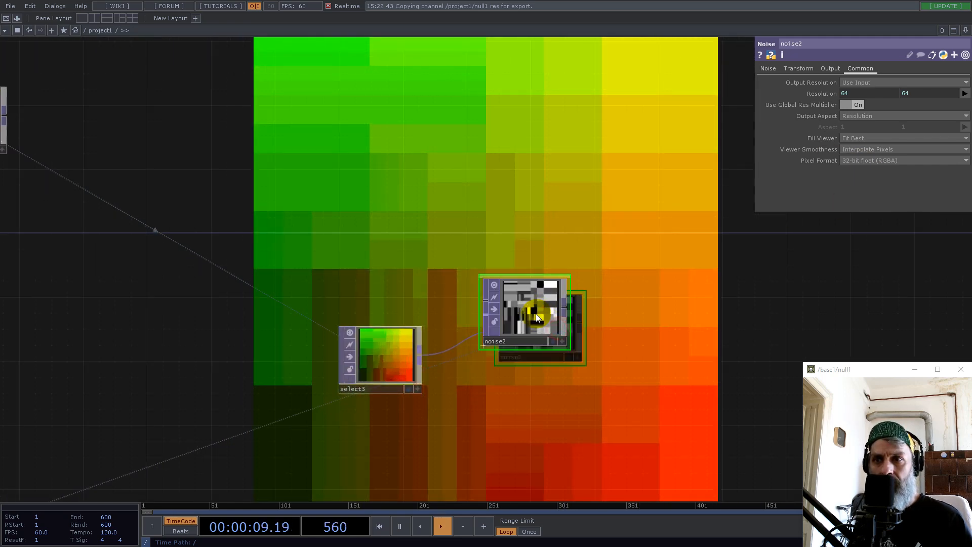
{"action": "left_click", "coordinate": [778, 73]}
{"action": "left_click", "coordinate": [854, 194]}
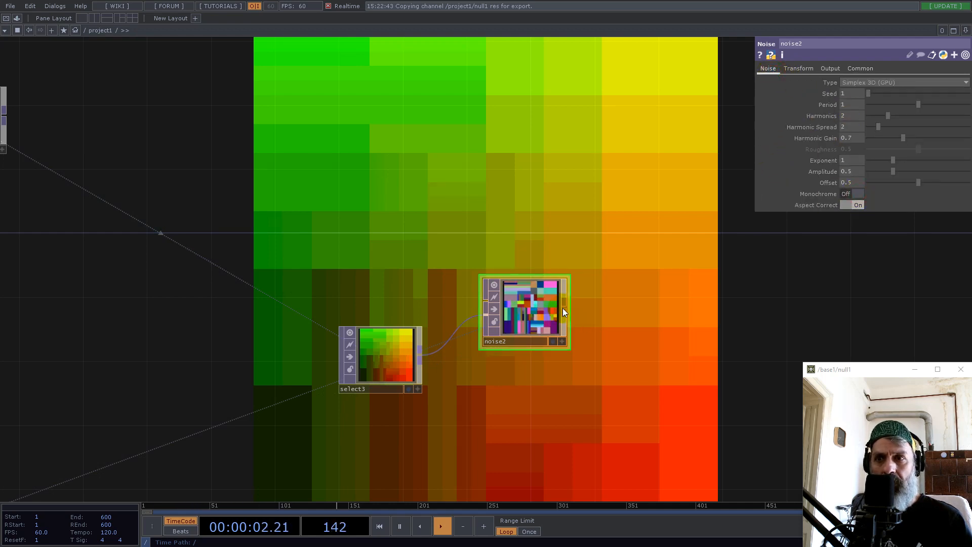
Add a Null TOP after noise2 and display its output in the network background
{"action": "right_click", "coordinate": [565, 310]}
{"action": "type", "text": "nul"}
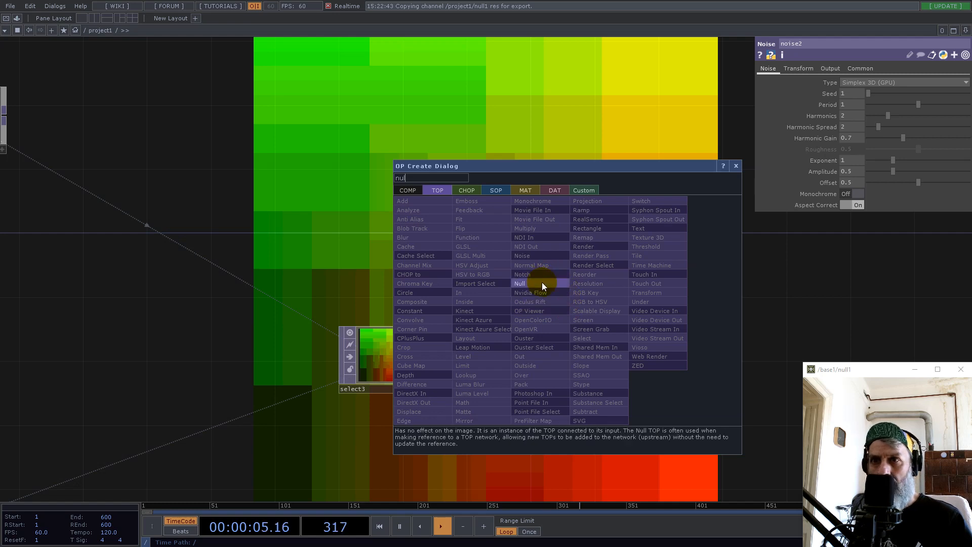
{"action": "left_click", "coordinate": [542, 283]}
{"action": "left_click", "coordinate": [851, 323]}
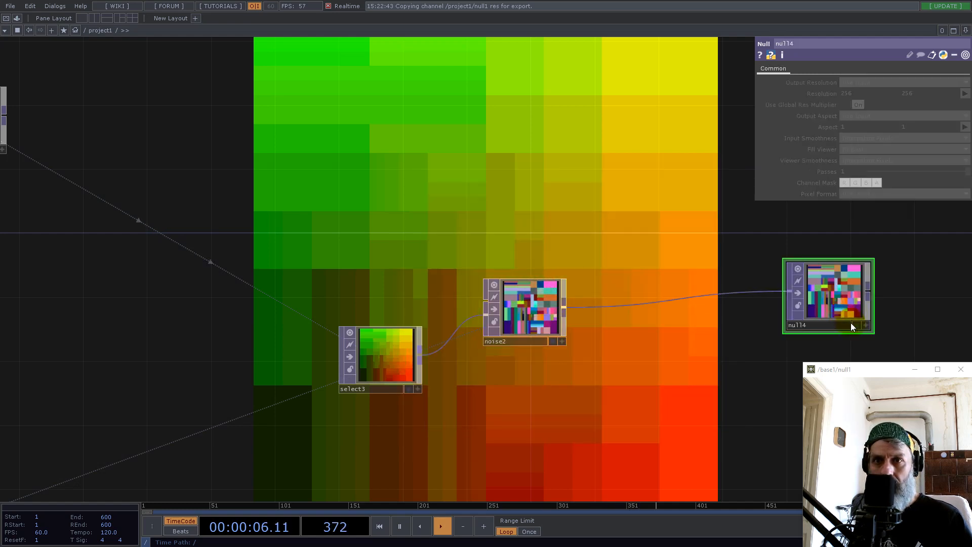
{"action": "left_click", "coordinate": [856, 325]}
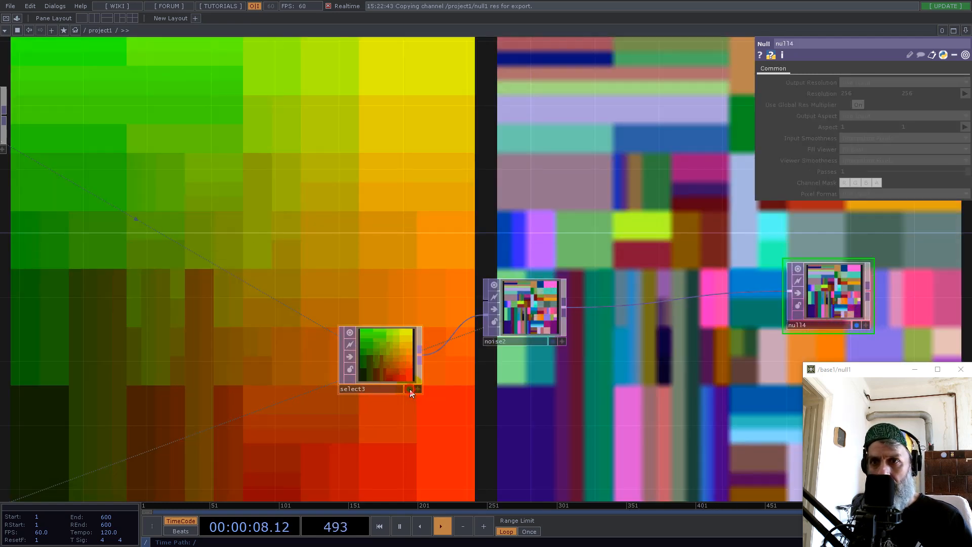
Turn off null2's background display, leaving only null4 shown behind the network
{"action": "left_click", "coordinate": [409, 389]}
{"action": "left_click", "coordinate": [549, 306]}
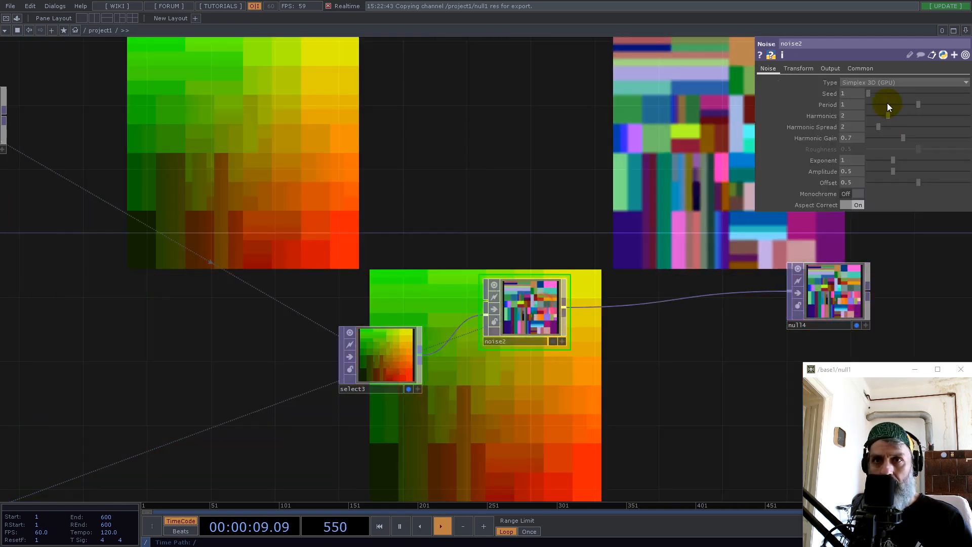
{"action": "left_click", "coordinate": [409, 389]}
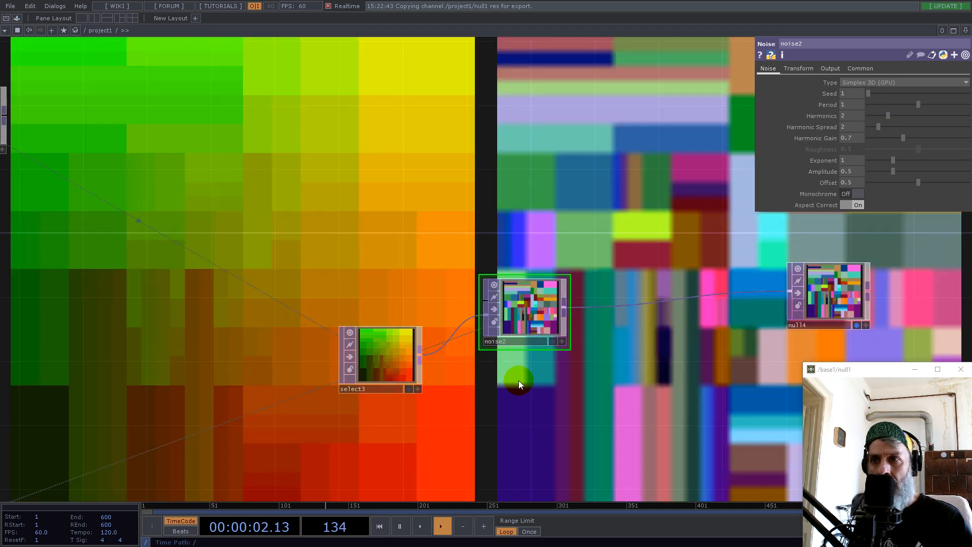
{"action": "scroll", "coordinate": [516, 380], "scroll_direction": "down", "scroll_amount": 4}
{"action": "scroll", "coordinate": [381, 328], "scroll_direction": "up", "scroll_amount": 4}
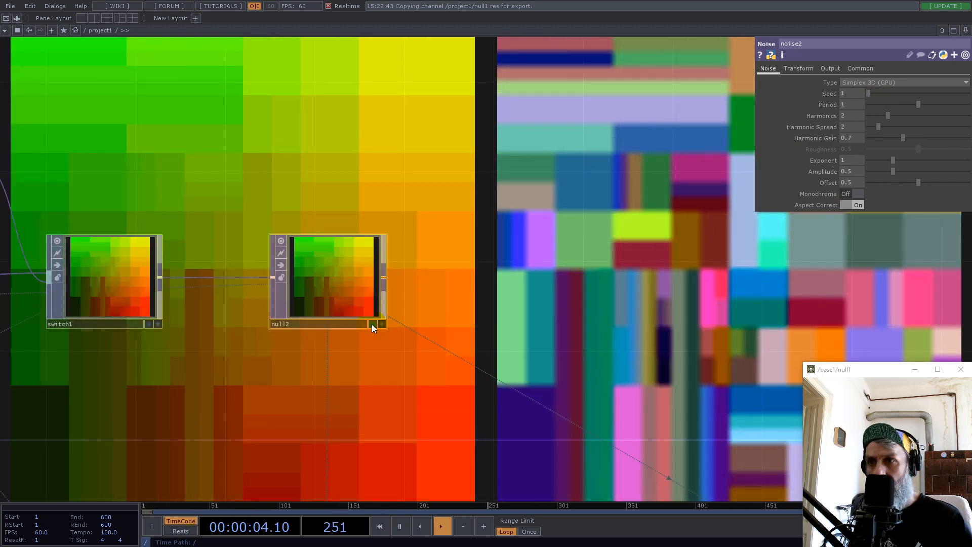
{"action": "left_click", "coordinate": [372, 324]}
{"action": "scroll", "coordinate": [362, 369], "scroll_direction": "down", "scroll_amount": 4}
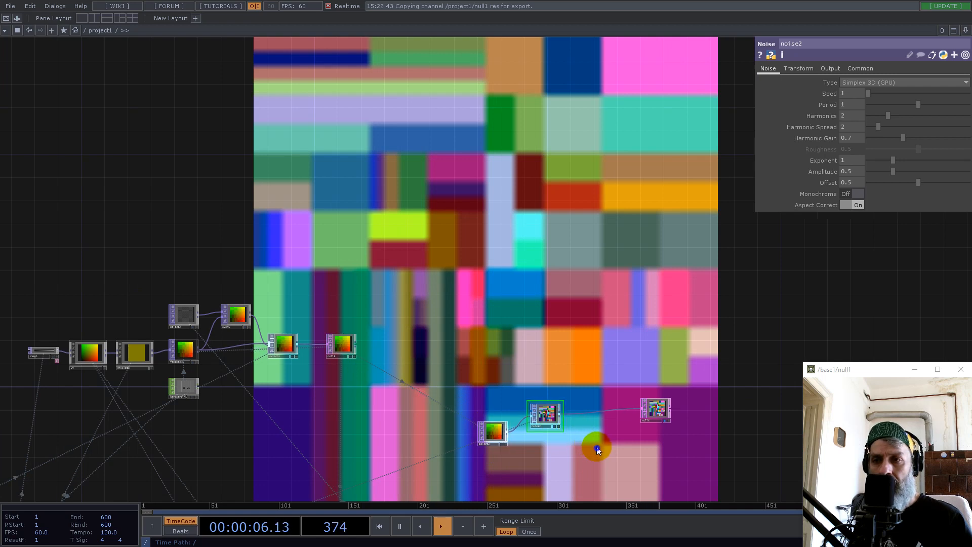
Set noise2's viewer smoothness to Nearest Pixel
{"action": "left_click", "coordinate": [861, 69]}
{"action": "left_click", "coordinate": [878, 150]}
{"action": "left_click", "coordinate": [872, 161]}
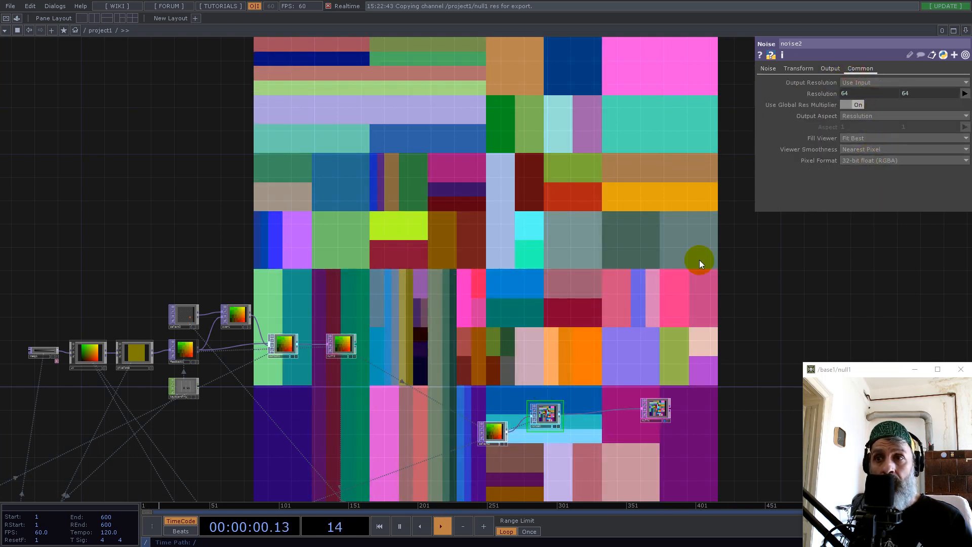
Set the resolution channel of constant1 to 1024
{"action": "left_click_drag", "start_coordinate": [581, 301], "coordinate": [623, 215]}
{"action": "middle_click_drag", "start_coordinate": [615, 287], "coordinate": [653, 298]}
{"action": "scroll", "coordinate": [652, 298], "scroll_direction": "down", "scroll_amount": 2}
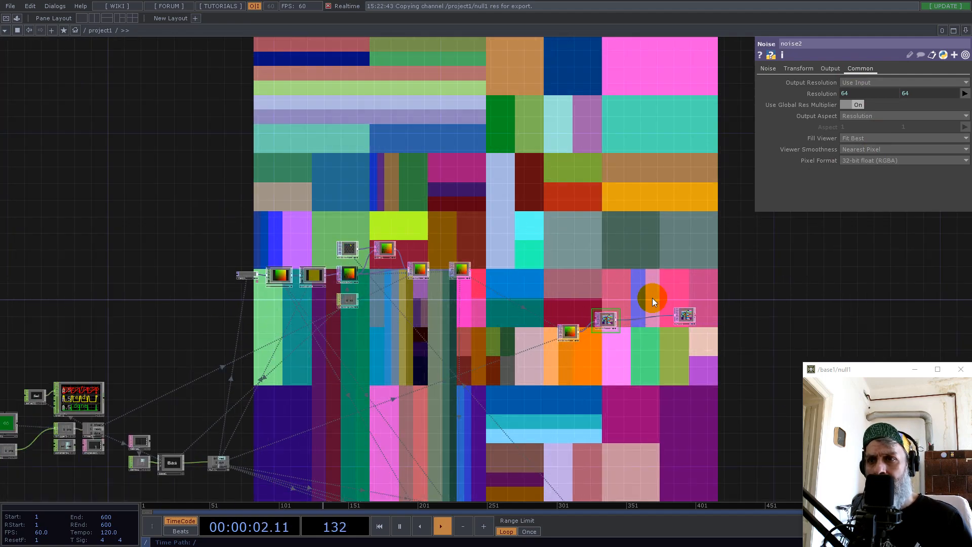
{"action": "scroll", "coordinate": [625, 324], "scroll_direction": "up", "scroll_amount": 6}
{"action": "scroll", "coordinate": [674, 324], "scroll_direction": "down", "scroll_amount": 5}
{"action": "scroll", "coordinate": [691, 324], "scroll_direction": "down", "scroll_amount": 3}
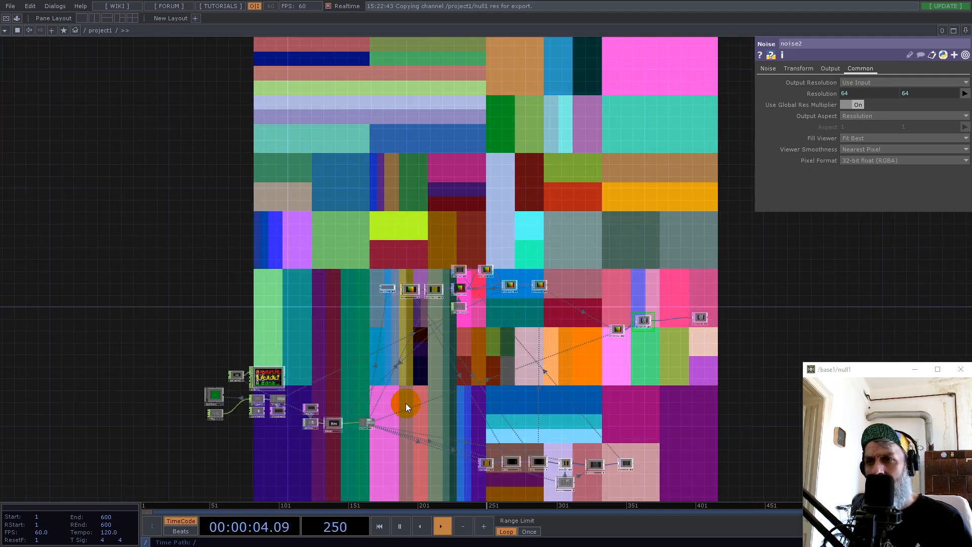
{"action": "scroll", "coordinate": [269, 425], "scroll_direction": "up", "scroll_amount": 9}
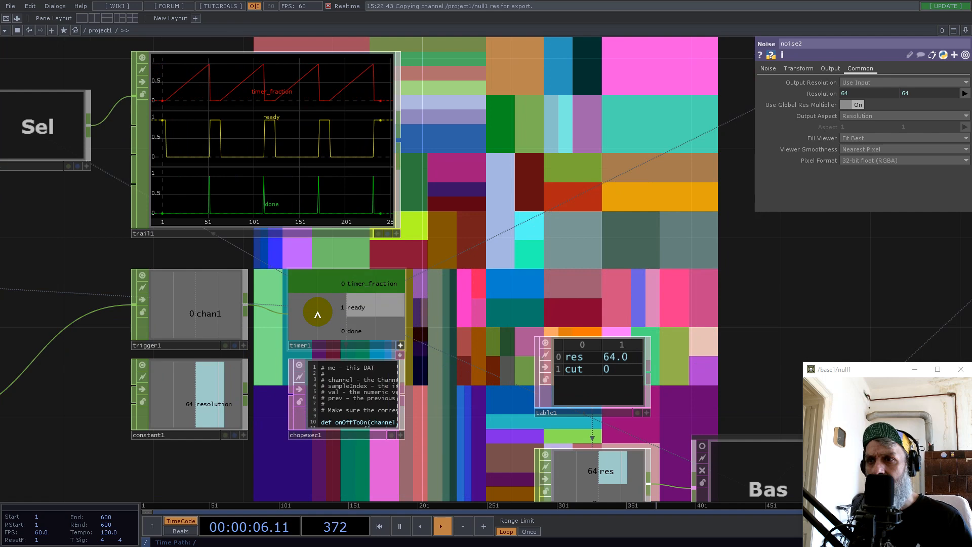
{"action": "scroll", "coordinate": [548, 299], "scroll_direction": "down", "scroll_amount": 2}
{"action": "left_click", "coordinate": [339, 361]}
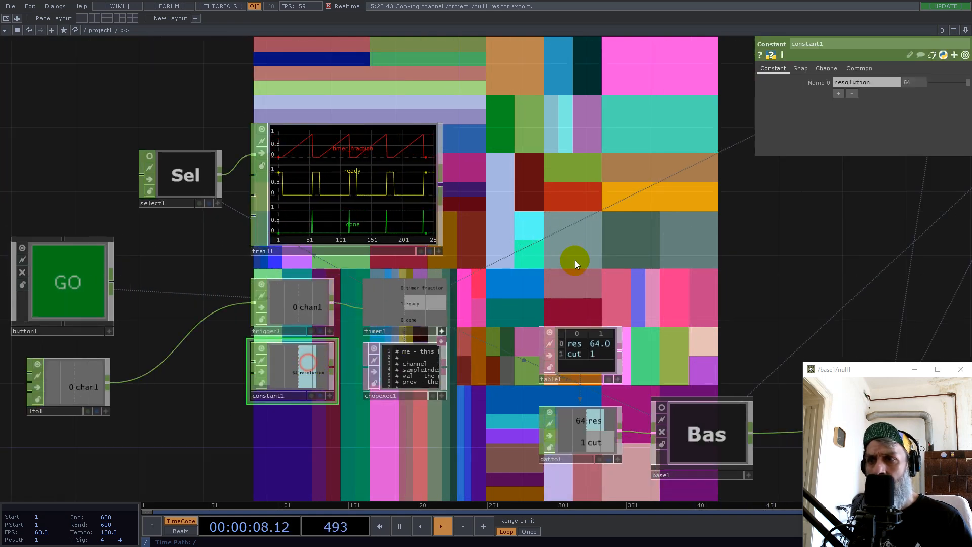
{"action": "type", "text": "1024"}
{"action": "key", "text": "Return"}
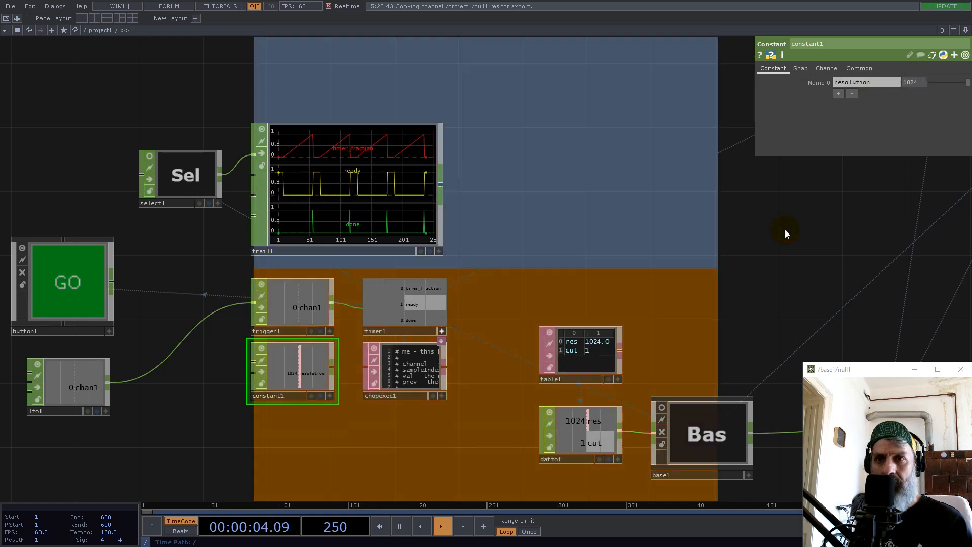
Move null4 and select3 further away from noise2 to make room for more operators
{"action": "scroll", "coordinate": [607, 248], "scroll_direction": "down", "scroll_amount": 6}
{"action": "left_click_drag", "start_coordinate": [750, 233], "coordinate": [280, 288]}
{"action": "scroll", "coordinate": [280, 287], "scroll_direction": "down", "scroll_amount": 2}
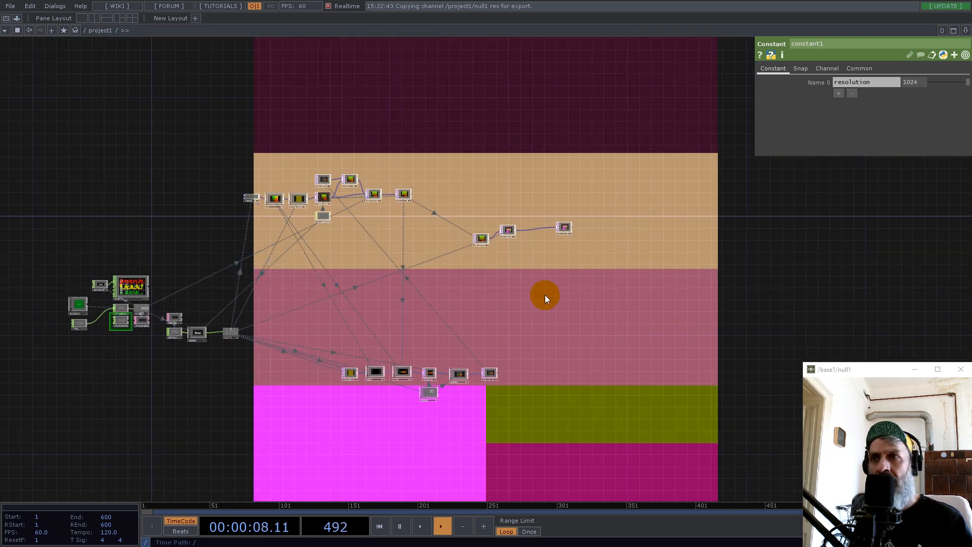
{"action": "left_click_drag", "start_coordinate": [602, 268], "coordinate": [547, 337]}
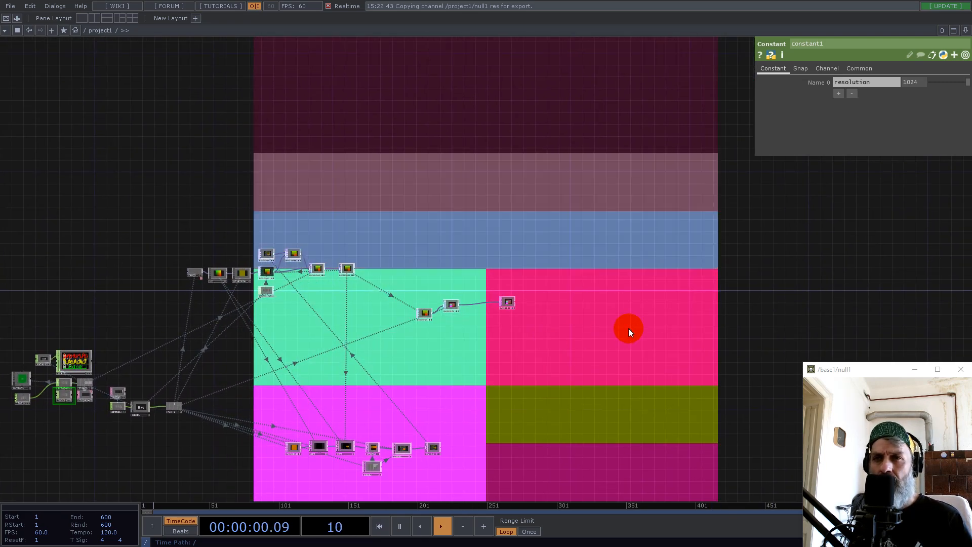
{"action": "scroll", "coordinate": [488, 285], "scroll_direction": "up", "scroll_amount": 4}
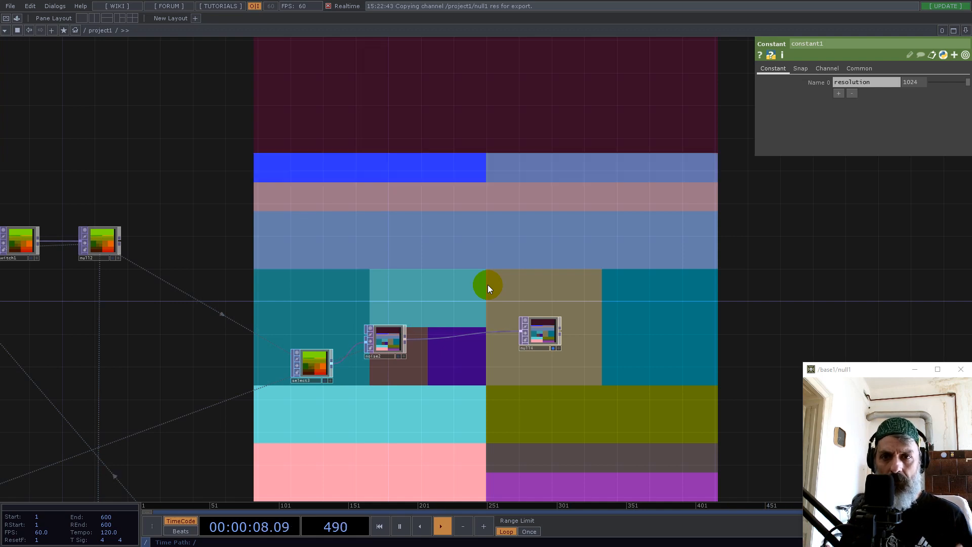
{"action": "scroll", "coordinate": [413, 331], "scroll_direction": "up", "scroll_amount": 4}
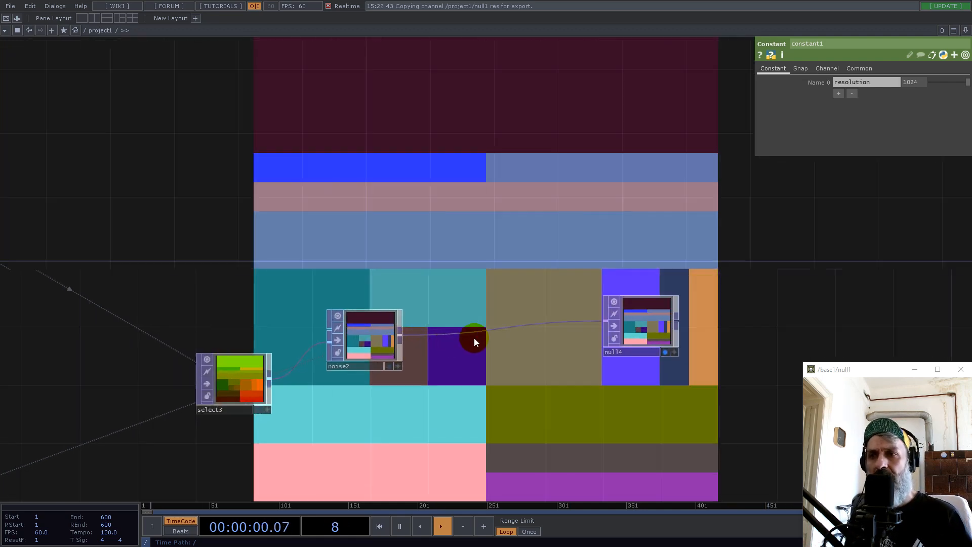
{"action": "left_click_drag", "start_coordinate": [685, 325], "coordinate": [845, 325]}
{"action": "left_click", "coordinate": [283, 366]}
{"action": "left_click_drag", "start_coordinate": [213, 399], "coordinate": [149, 352]}
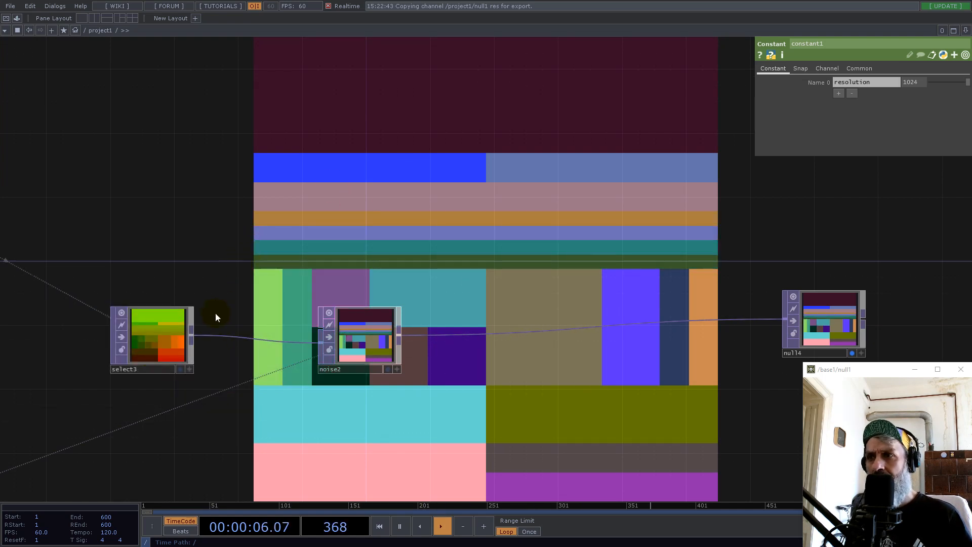
Add an Edge TOP above noise2, feed it from noise2 instead of select3, and move select3 lower
{"action": "right_click", "coordinate": [195, 335]}
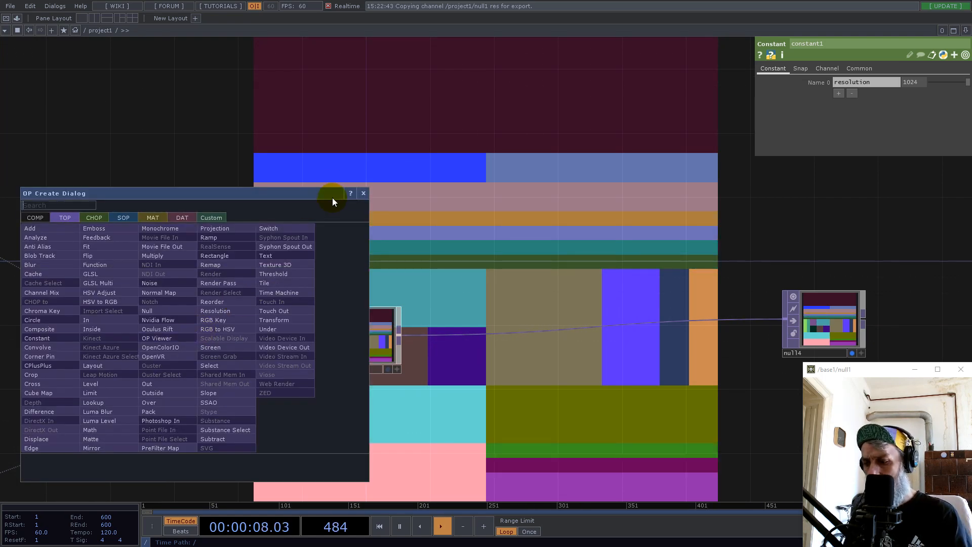
{"action": "type", "text": "se"}
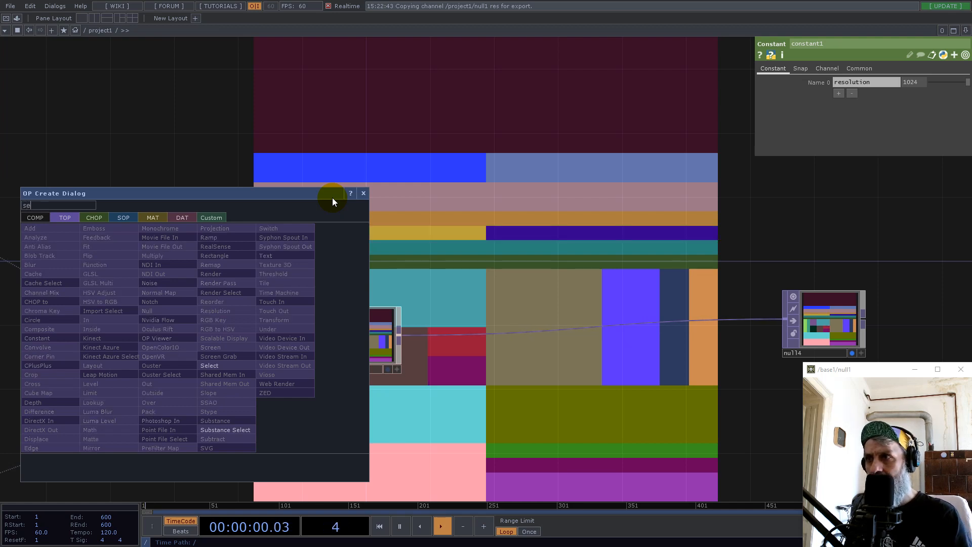
{"action": "key", "text": "BackSpace"}
{"action": "key", "text": "BackSpace"}
{"action": "type", "text": "ed"}
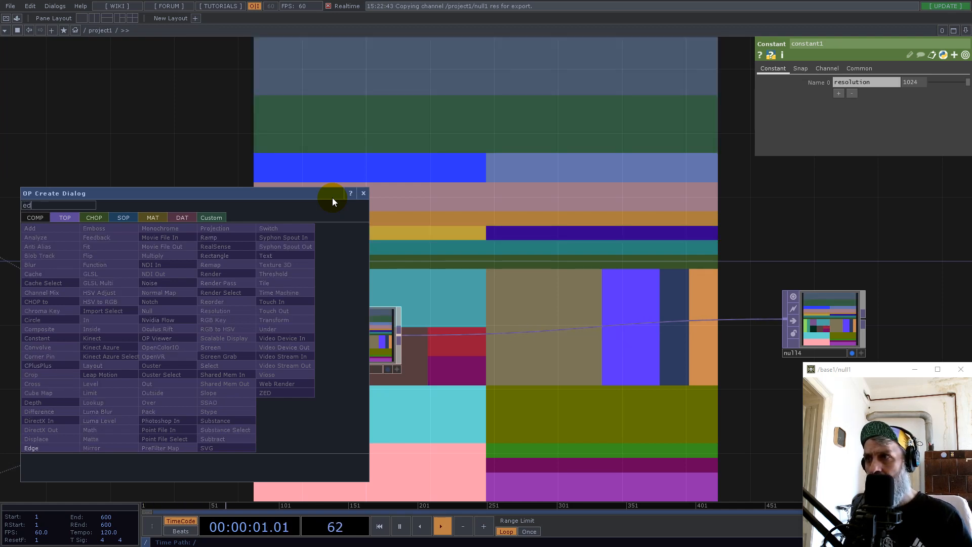
{"action": "left_click", "coordinate": [38, 448]}
{"action": "left_click", "coordinate": [372, 233]}
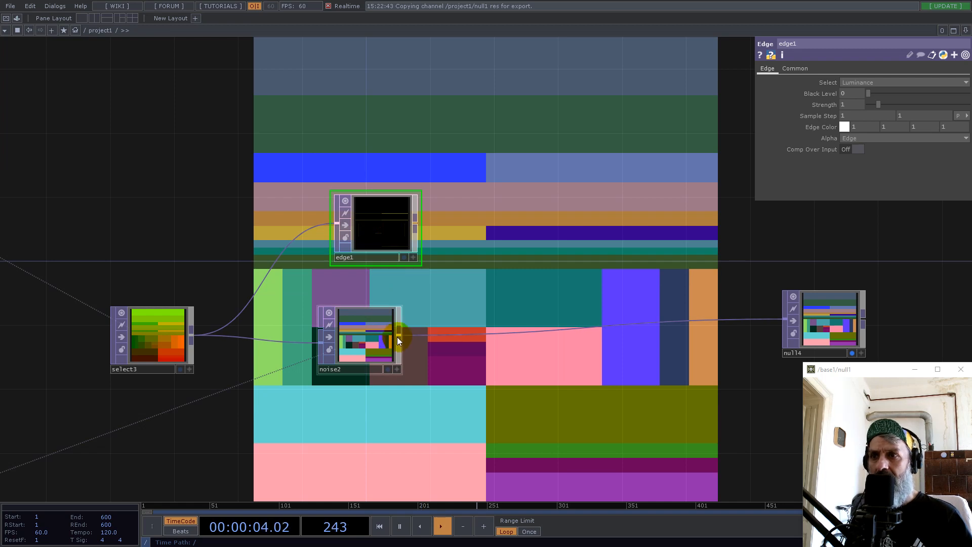
{"action": "left_click_drag", "start_coordinate": [399, 333], "coordinate": [323, 226]}
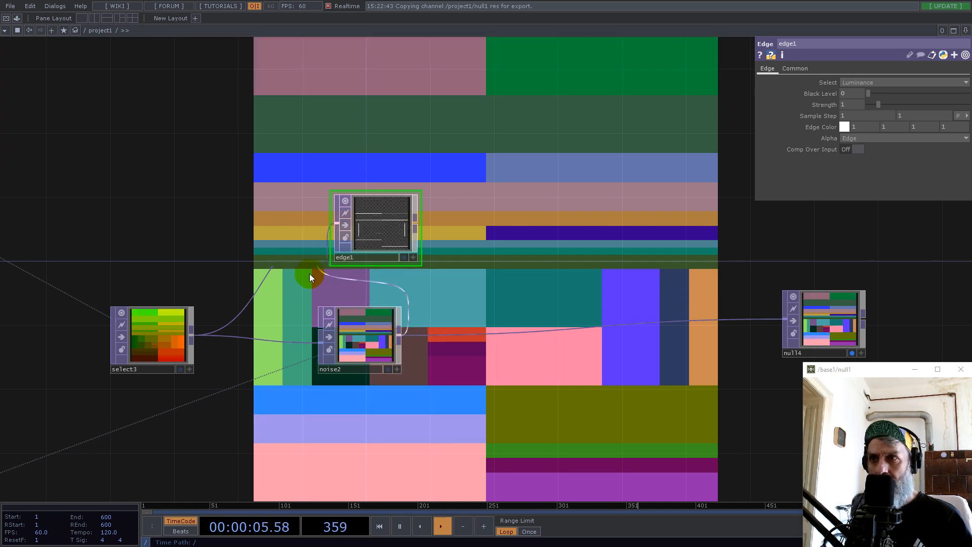
{"action": "left_click_drag", "start_coordinate": [179, 332], "coordinate": [162, 380]}
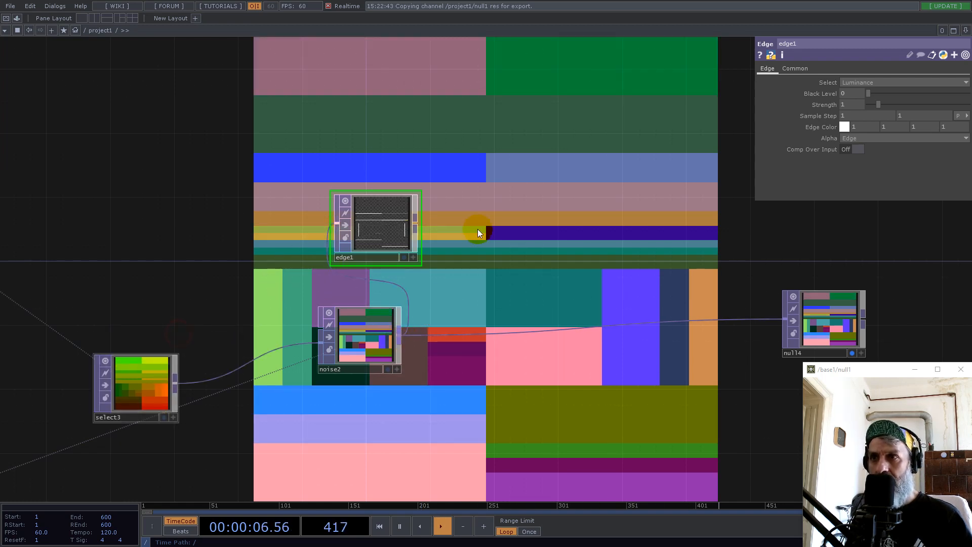
Add a Math TOP after edge1 and set its Integer option to Ceiling
{"action": "right_click", "coordinate": [415, 226]}
{"action": "type", "text": "math"}
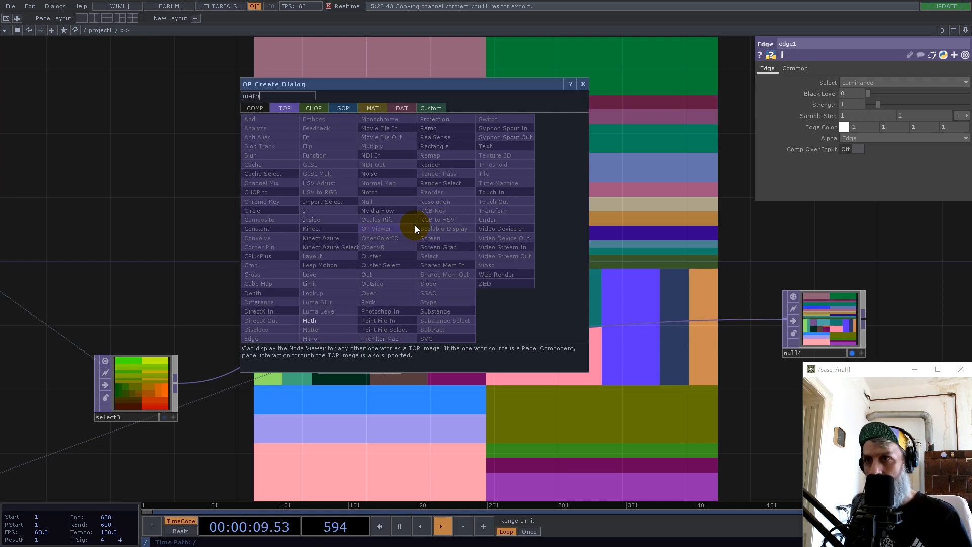
{"action": "left_click", "coordinate": [311, 320]}
{"action": "left_click", "coordinate": [538, 233]}
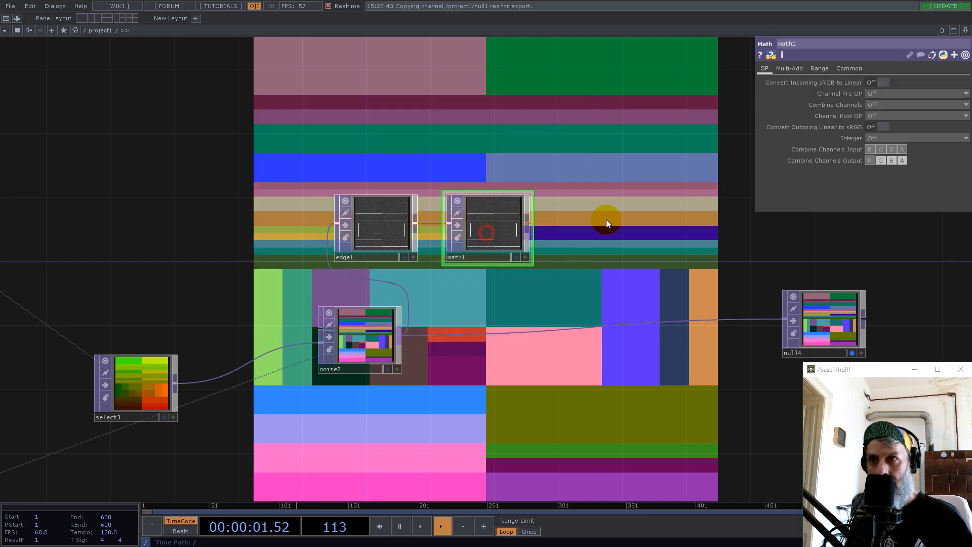
{"action": "left_click", "coordinate": [886, 137]}
{"action": "left_click", "coordinate": [888, 158]}
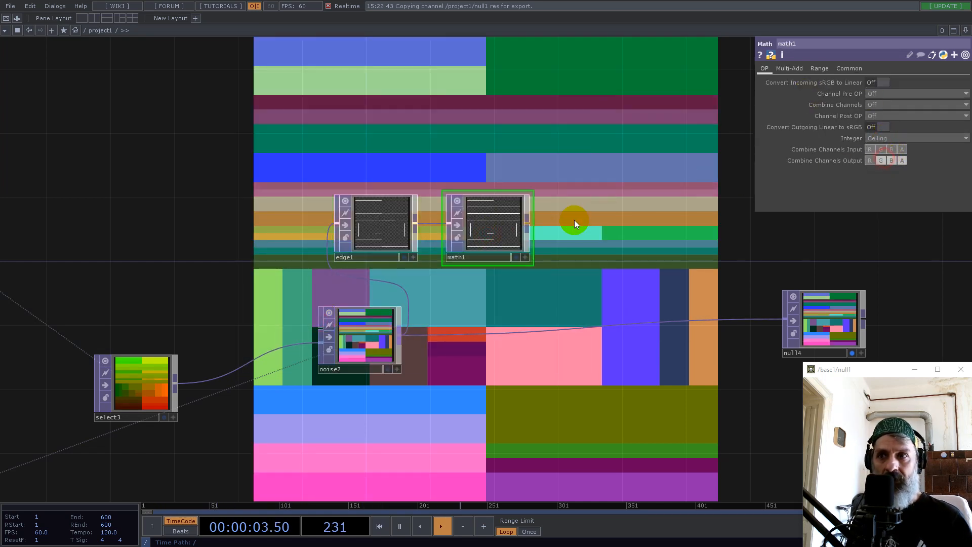
Add a Level TOP after math1 and set its Out High range value to 0
{"action": "right_click", "coordinate": [527, 225]}
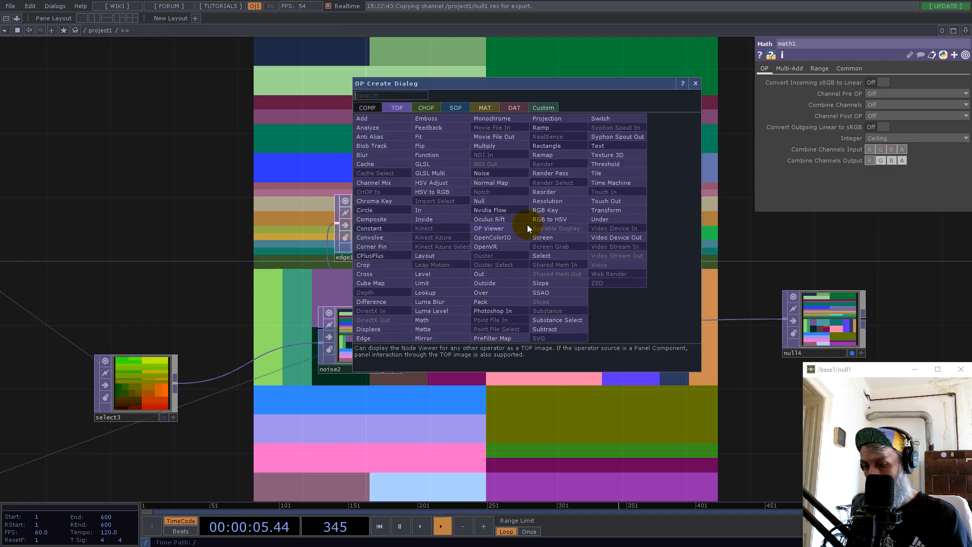
{"action": "type", "text": "lev"}
{"action": "left_click", "coordinate": [441, 275]}
{"action": "left_click", "coordinate": [609, 228]}
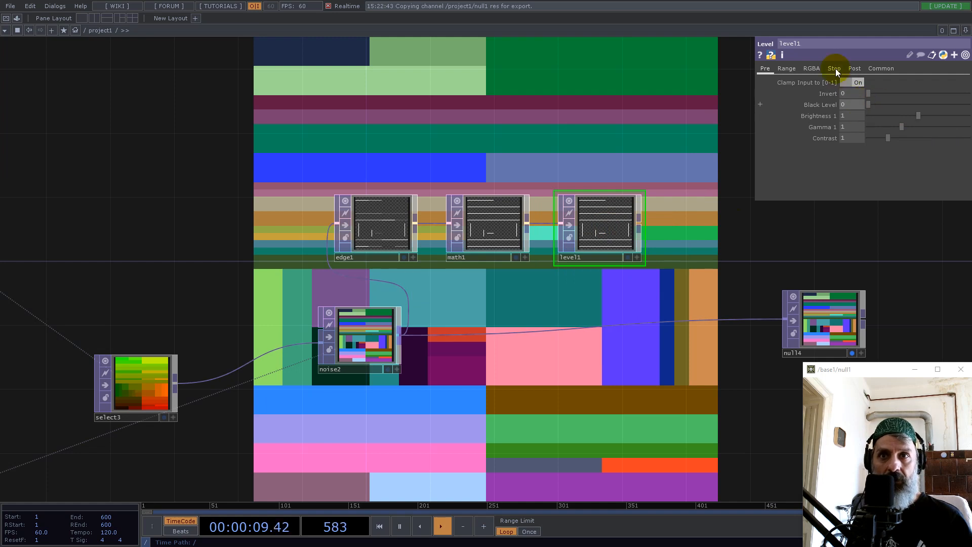
{"action": "left_click", "coordinate": [786, 69]}
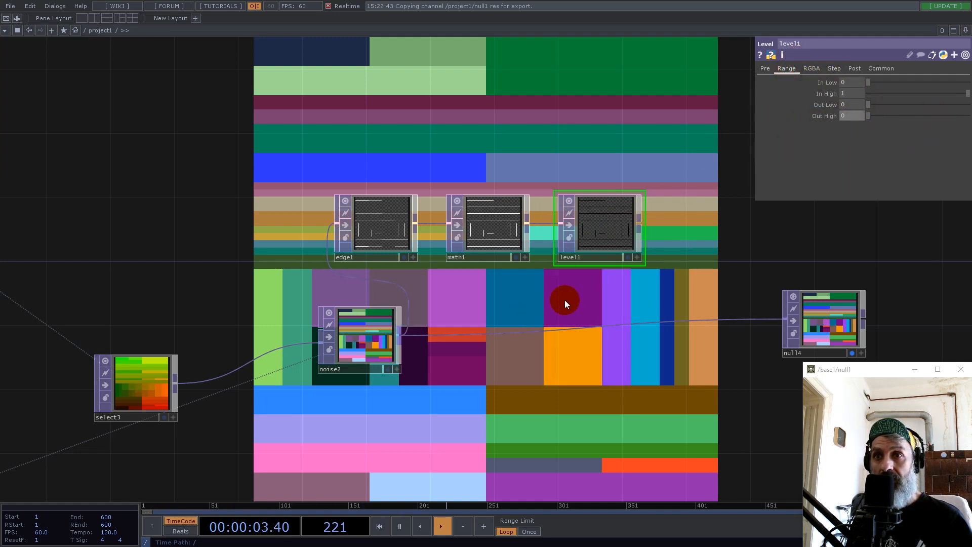
Add an Over TOP after level1, placing it below and beside level1, and move null4 further away to make room
{"action": "right_click", "coordinate": [642, 224]}
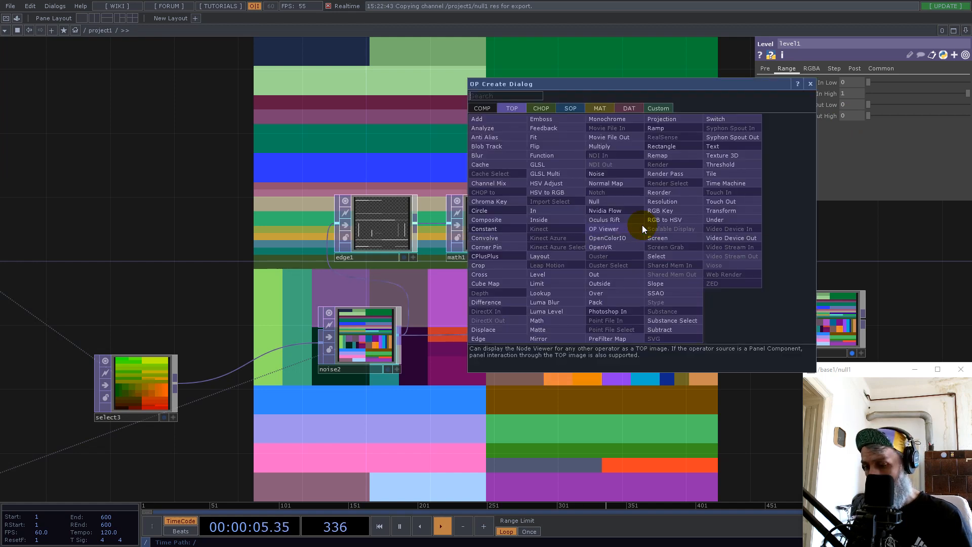
{"action": "type", "text": "over"}
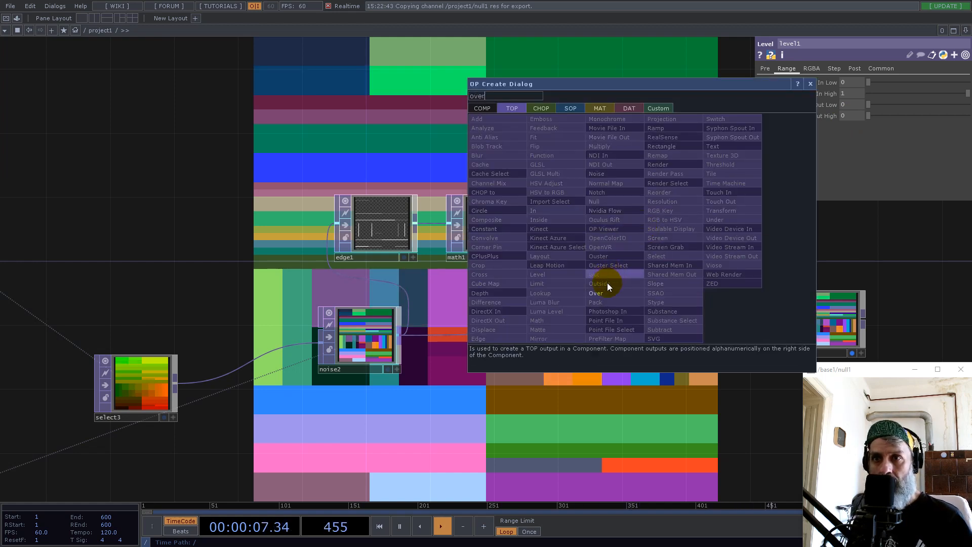
{"action": "left_click", "coordinate": [603, 293]}
{"action": "left_click", "coordinate": [686, 291]}
{"action": "left_click_drag", "start_coordinate": [816, 326], "coordinate": [911, 311]}
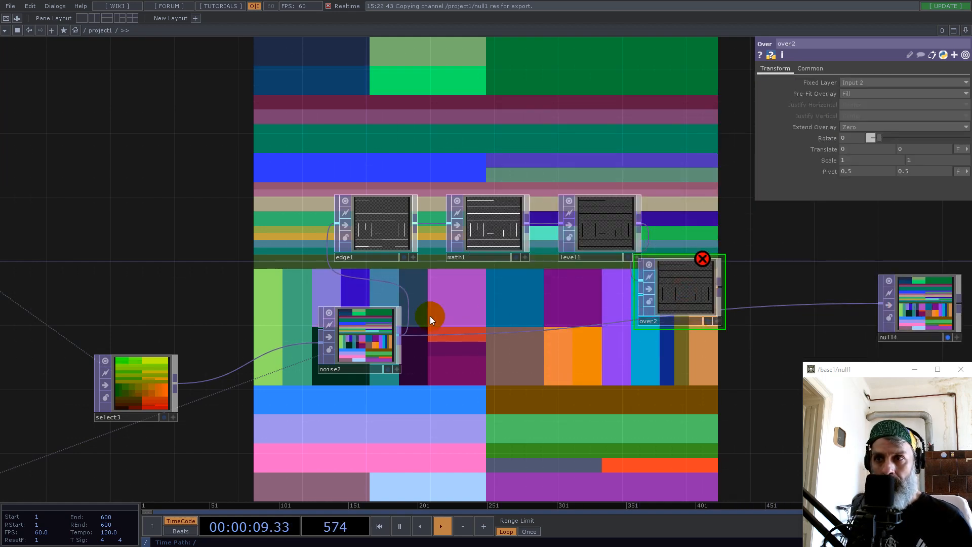
Connect noise2 to the second input of over2, feed over2 into null4, and place over2 just before null4
{"action": "left_click_drag", "start_coordinate": [399, 334], "coordinate": [639, 293]}
{"action": "left_click_drag", "start_coordinate": [722, 289], "coordinate": [786, 306]}
{"action": "left_click_drag", "start_coordinate": [694, 297], "coordinate": [807, 329]}
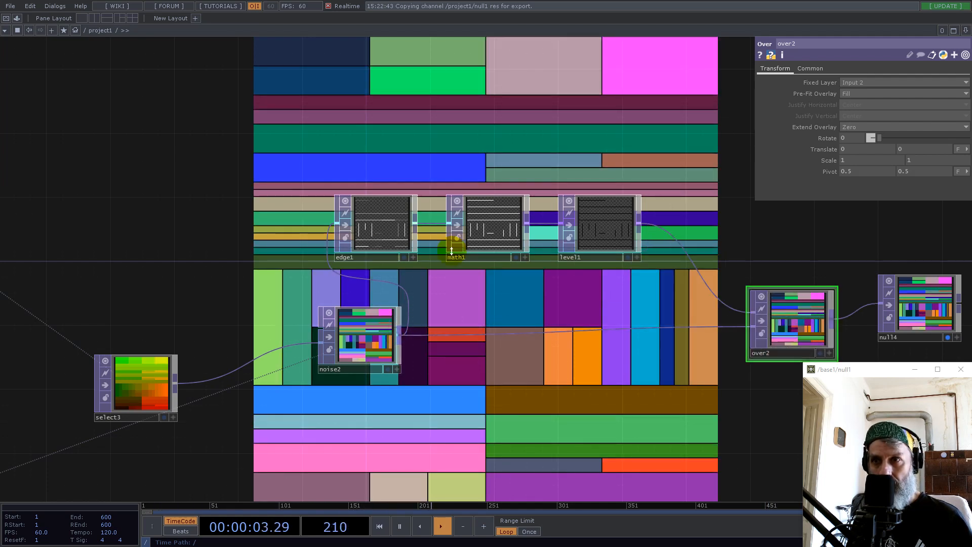
Move edge1, math1 and level1 together further away from noise2 to free space before edge1
{"action": "right_click_drag", "start_coordinate": [371, 151], "coordinate": [581, 242]}
{"action": "scroll", "coordinate": [469, 279], "scroll_direction": "down", "scroll_amount": 3}
{"action": "right_click_drag", "start_coordinate": [440, 212], "coordinate": [795, 374]}
{"action": "left_click_drag", "start_coordinate": [701, 290], "coordinate": [848, 299]}
{"action": "scroll", "coordinate": [540, 267], "scroll_direction": "up", "scroll_amount": 3}
Insert a Blur TOP on the wire between noise2 and edge1 and set its Filter Size to 4
{"action": "right_click", "coordinate": [488, 263]}
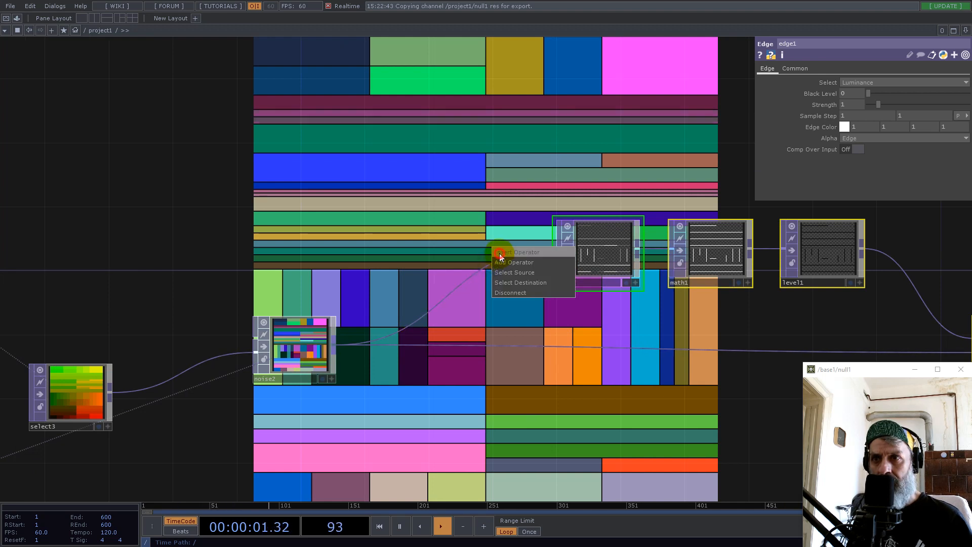
{"action": "left_click", "coordinate": [499, 253]}
{"action": "type", "text": "blur"}
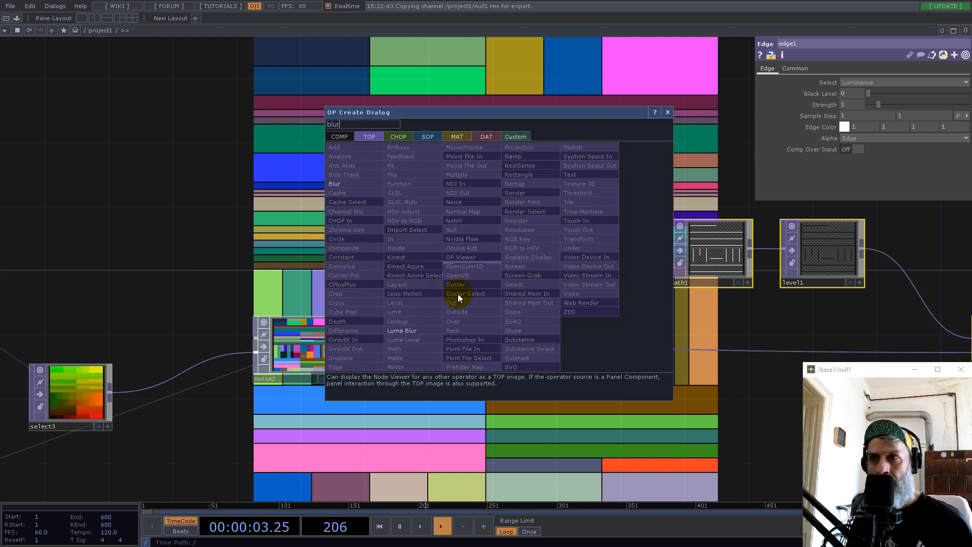
{"action": "left_click", "coordinate": [341, 183]}
{"action": "left_click", "coordinate": [485, 254]}
{"action": "left_click_drag", "start_coordinate": [855, 127], "coordinate": [792, 131]}
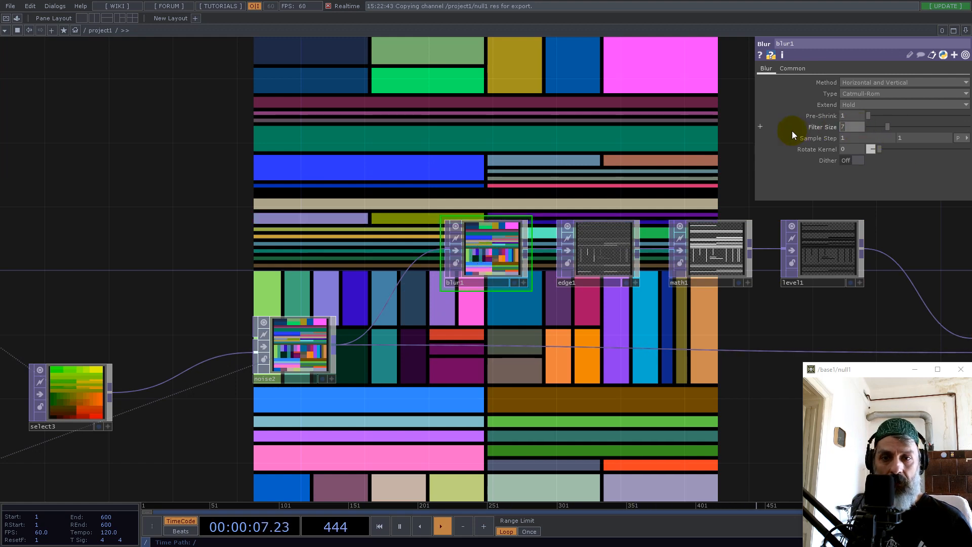
Add a Math TOP fed by noise2 and place it just below noise2's output wire
{"action": "scroll", "coordinate": [572, 330], "scroll_direction": "down", "scroll_amount": 6}
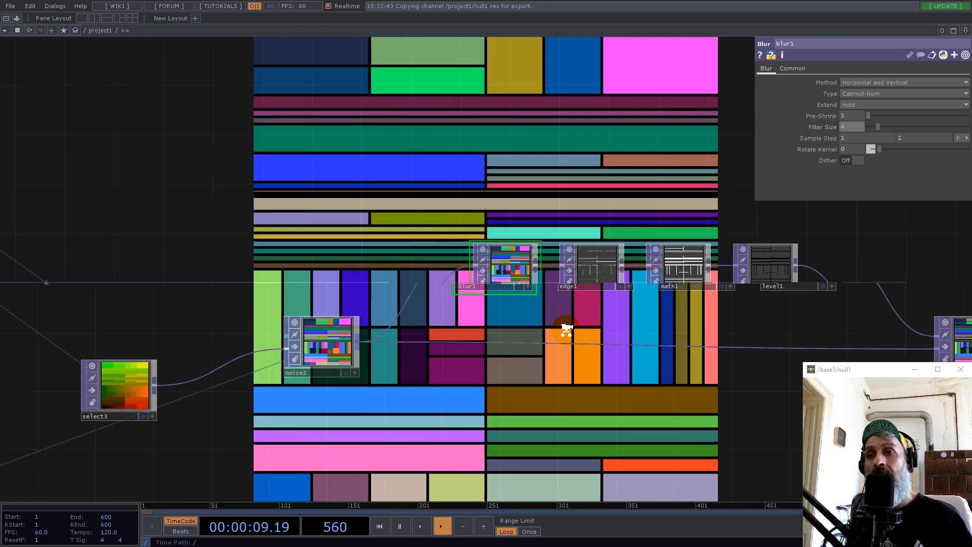
{"action": "scroll", "coordinate": [653, 396], "scroll_direction": "up", "scroll_amount": 3}
{"action": "left_click_drag", "start_coordinate": [665, 359], "coordinate": [621, 351]}
{"action": "scroll", "coordinate": [285, 331], "scroll_direction": "up", "scroll_amount": 4}
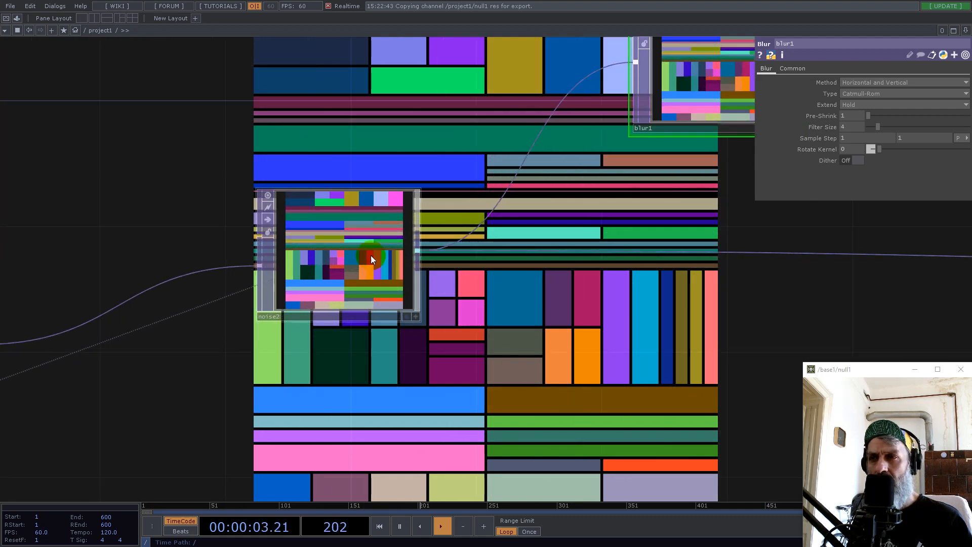
{"action": "scroll", "coordinate": [420, 310], "scroll_direction": "down", "scroll_amount": 2}
{"action": "scroll", "coordinate": [412, 305], "scroll_direction": "down", "scroll_amount": 1}
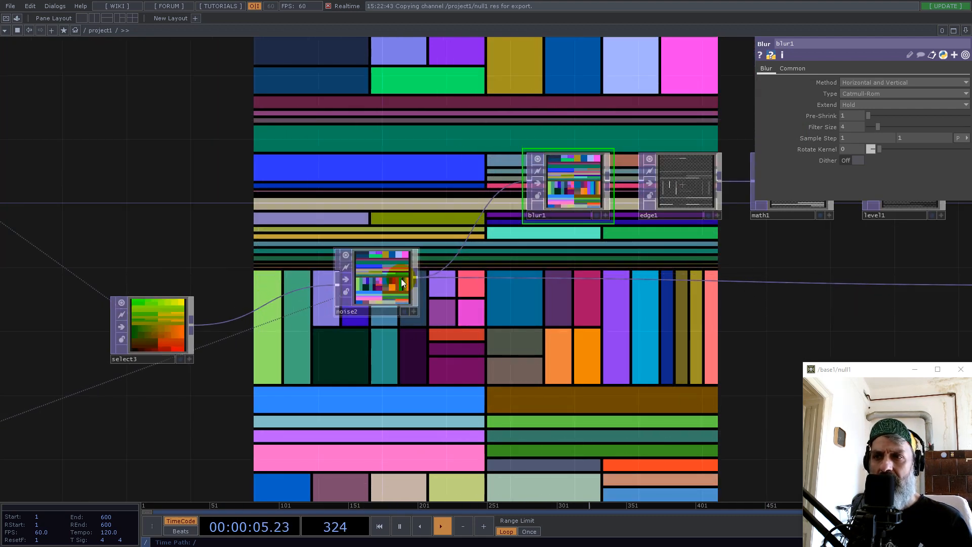
{"action": "right_click", "coordinate": [417, 276]}
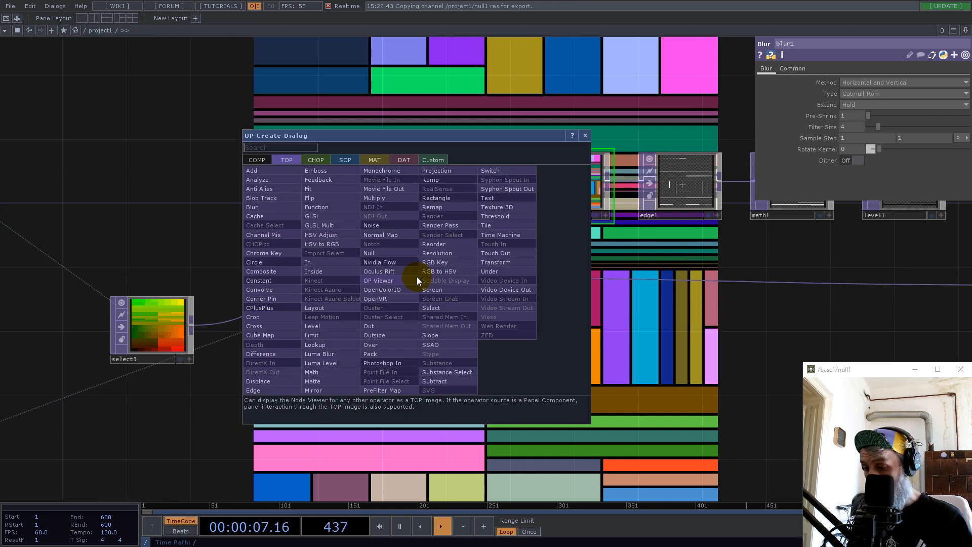
{"action": "type", "text": "matyh"}
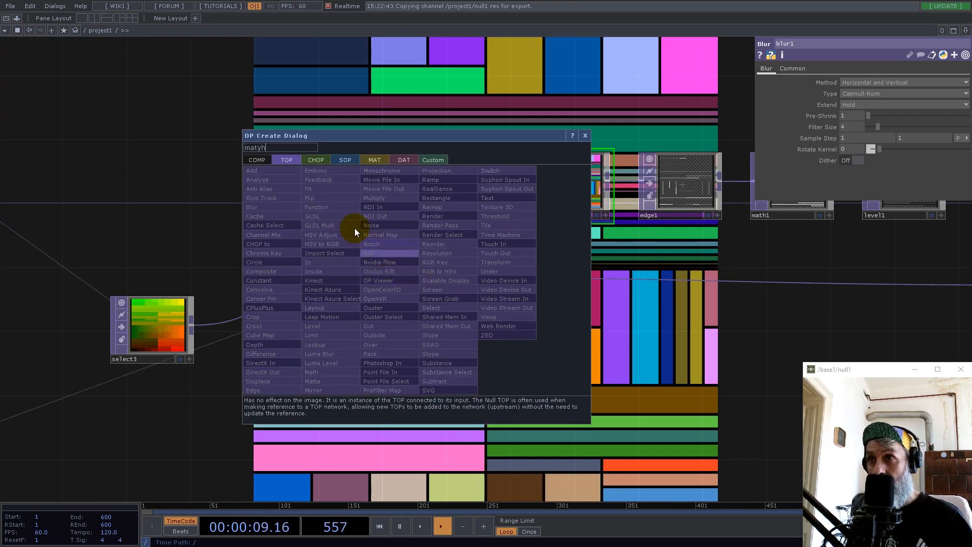
{"action": "key", "text": "BackSpace"}
{"action": "key", "text": "BackSpace"}
{"action": "key", "text": "BackSpace"}
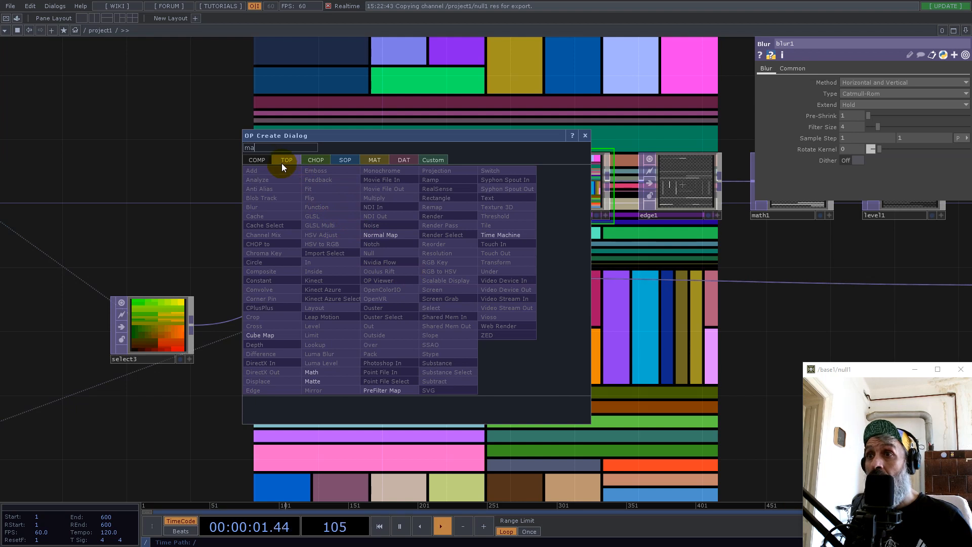
{"action": "left_click", "coordinate": [316, 376]}
{"action": "left_click", "coordinate": [502, 343]}
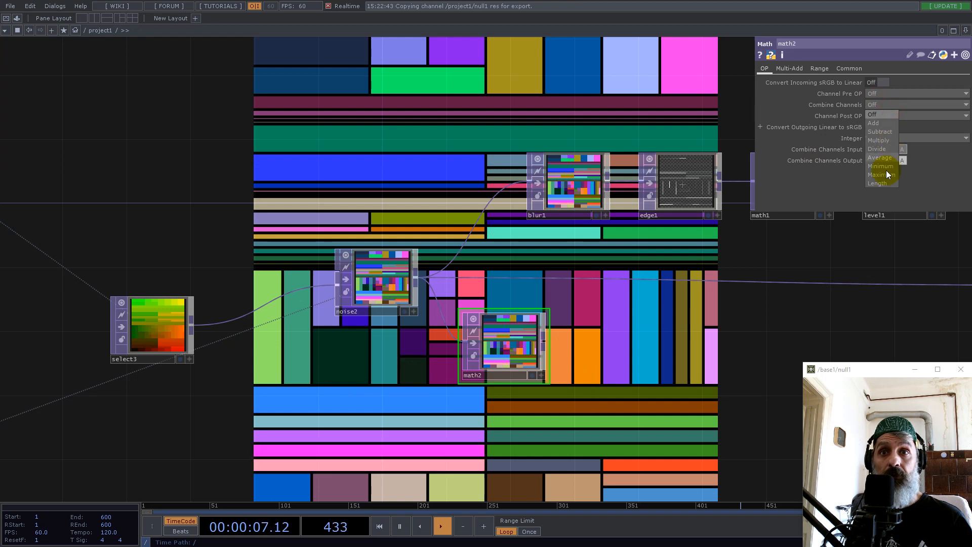
Set math2 to combine channels by Length, exclude alpha from the combined input, and use the 32-bit float (Mono) pixel format
{"action": "left_click", "coordinate": [886, 181]}
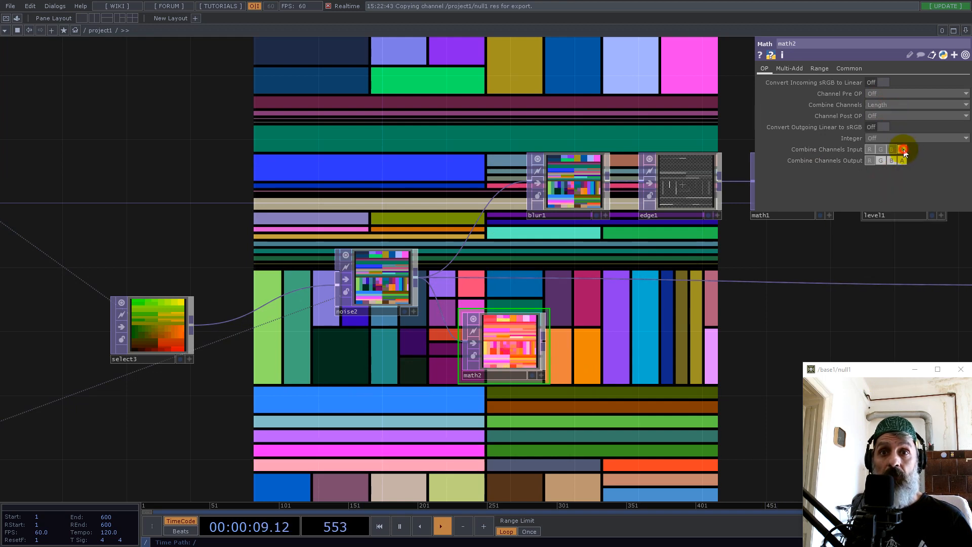
{"action": "left_click", "coordinate": [849, 69]}
{"action": "left_click", "coordinate": [901, 194]}
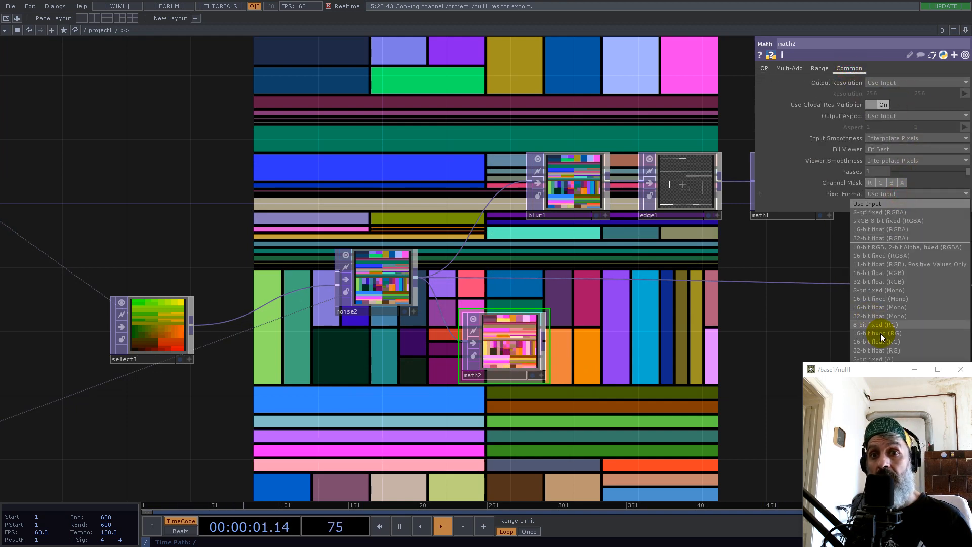
{"action": "left_click", "coordinate": [888, 316]}
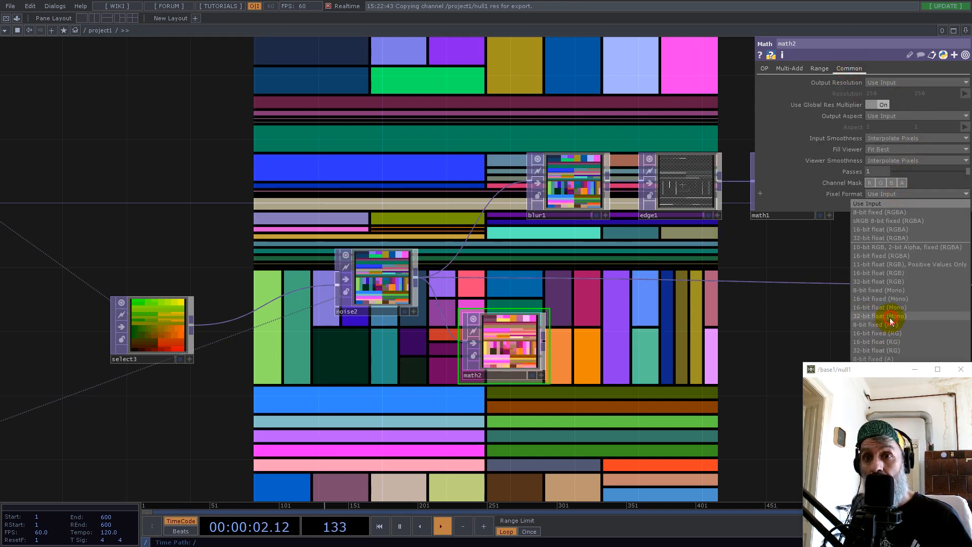
Insert a Composite TOP on the wire from noise2 to over2 and connect math2 as its additional input
{"action": "right_click", "coordinate": [624, 277]}
{"action": "left_click", "coordinate": [636, 270]}
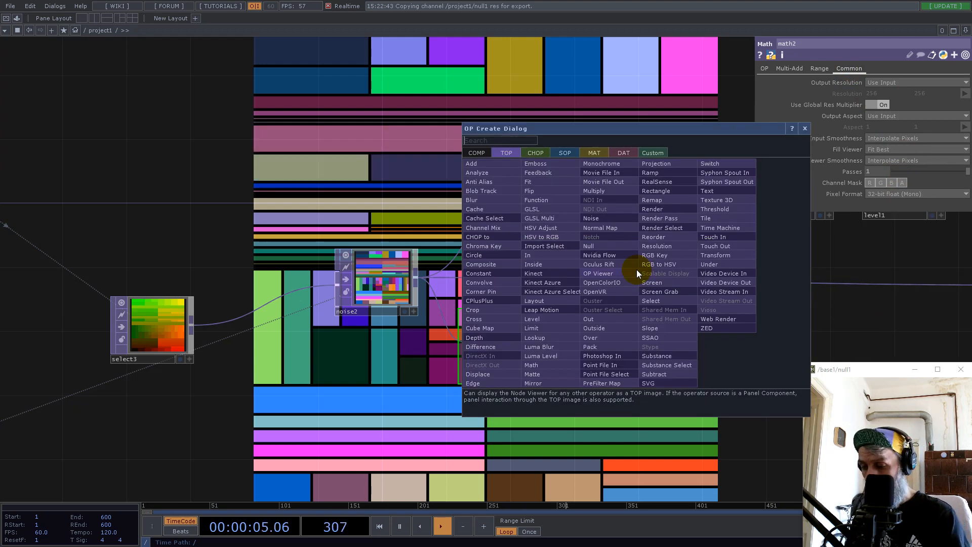
{"action": "type", "text": "comp"}
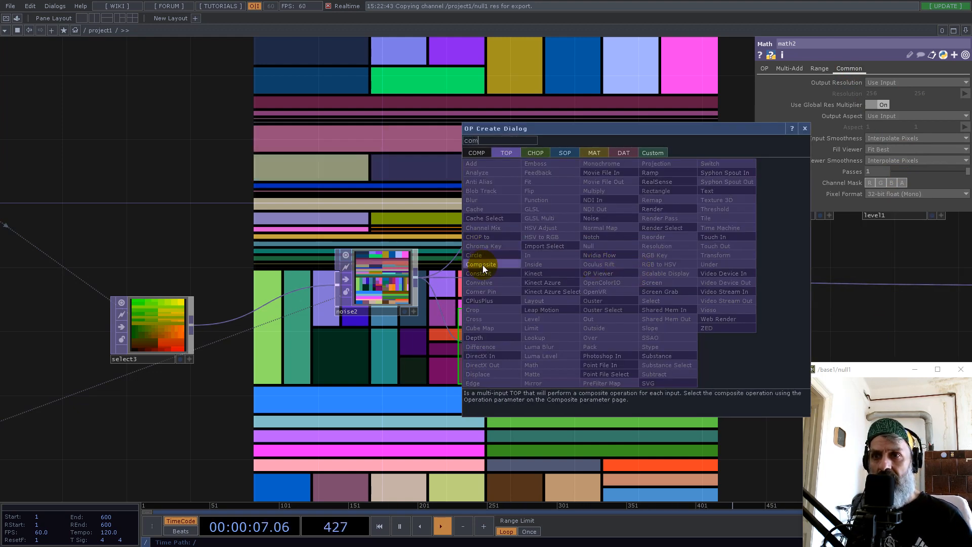
{"action": "left_click", "coordinate": [484, 266]}
{"action": "left_click", "coordinate": [619, 286]}
{"action": "left_click_drag", "start_coordinate": [542, 342], "coordinate": [640, 284]}
Set the comp1 operation to Divide and its Fixed Layer to Input 1
{"action": "left_click", "coordinate": [857, 127]}
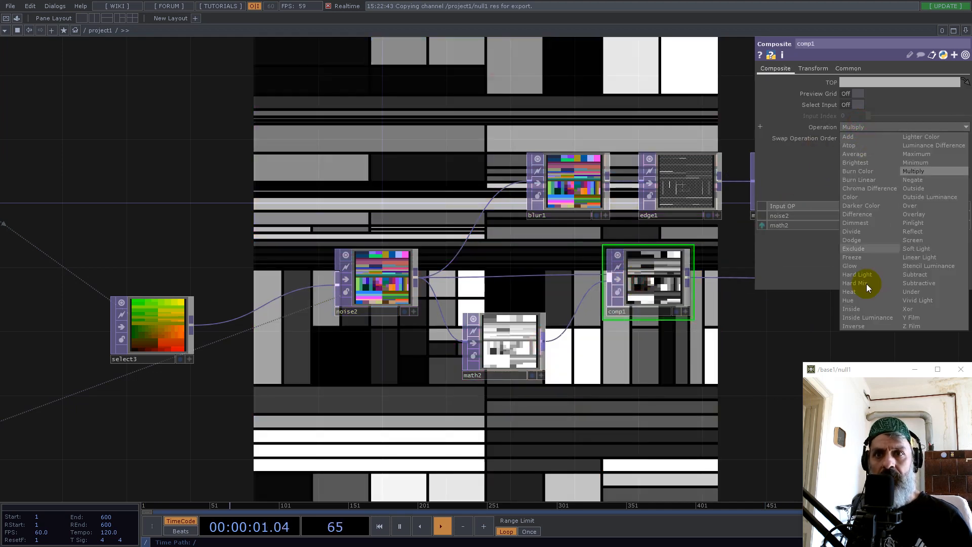
{"action": "left_click", "coordinate": [855, 231]}
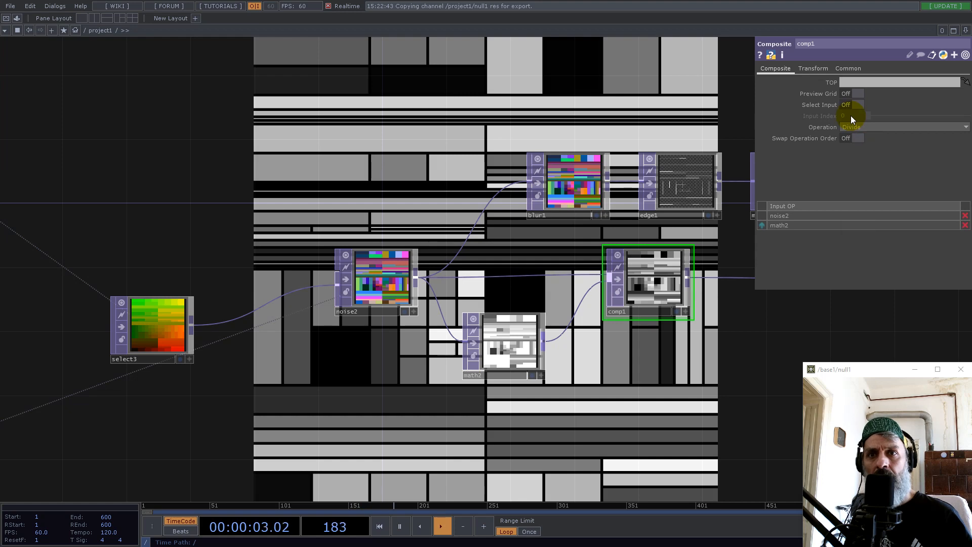
{"action": "left_click", "coordinate": [814, 68]}
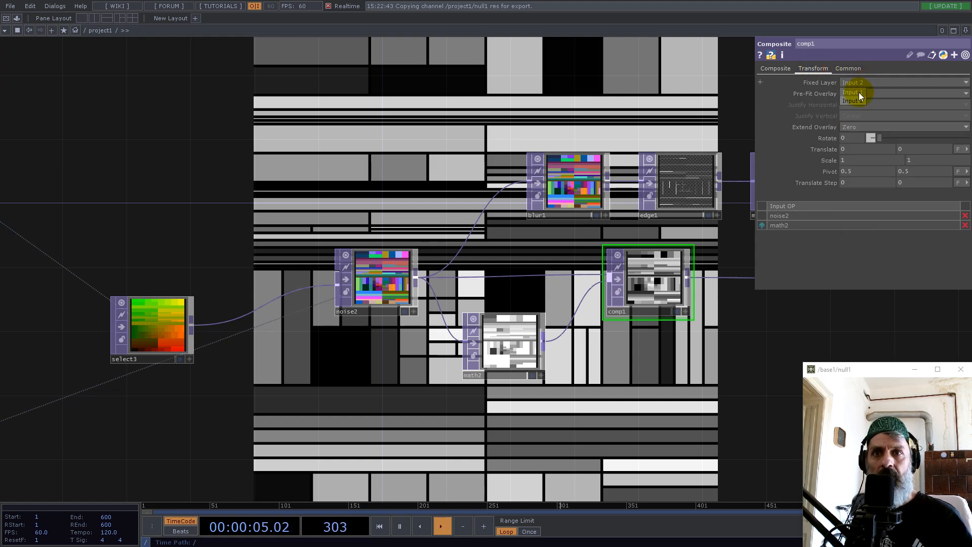
Move comp1 lower, wire noise2 directly into over2 for comparison, and route comp1's output back into over2
{"action": "left_click_drag", "start_coordinate": [628, 287], "coordinate": [640, 306]}
{"action": "left_click_drag", "start_coordinate": [494, 302], "coordinate": [362, 304]}
{"action": "left_click", "coordinate": [286, 280]}
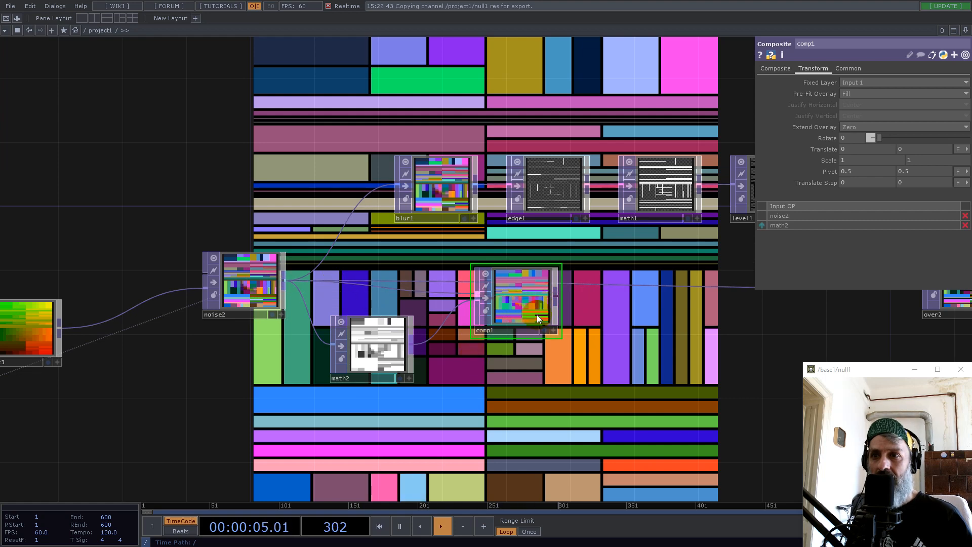
{"action": "left_click_drag", "start_coordinate": [555, 292], "coordinate": [611, 284]}
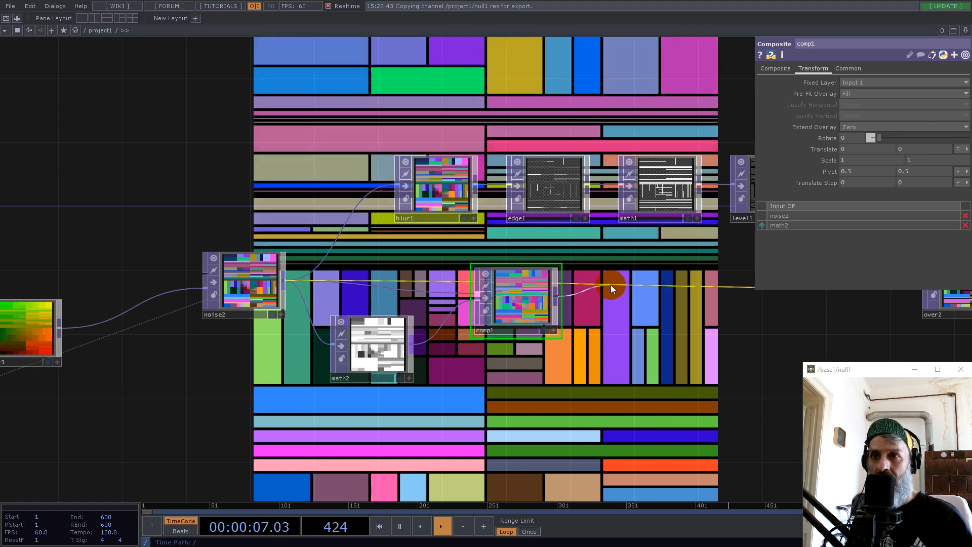
{"action": "scroll", "coordinate": [558, 308], "scroll_direction": "down", "scroll_amount": 5}
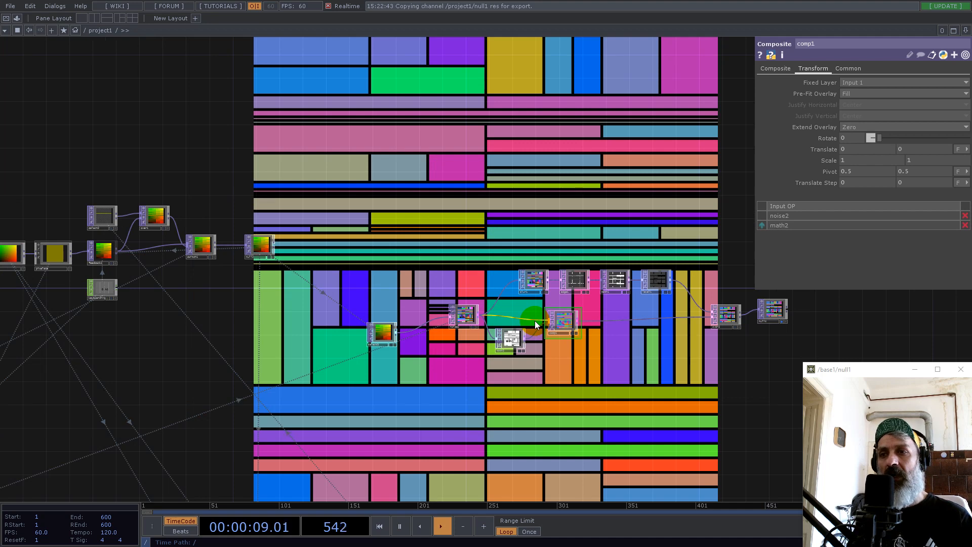
{"action": "left_click", "coordinate": [535, 341]}
{"action": "scroll", "coordinate": [534, 343], "scroll_direction": "down", "scroll_amount": 2}
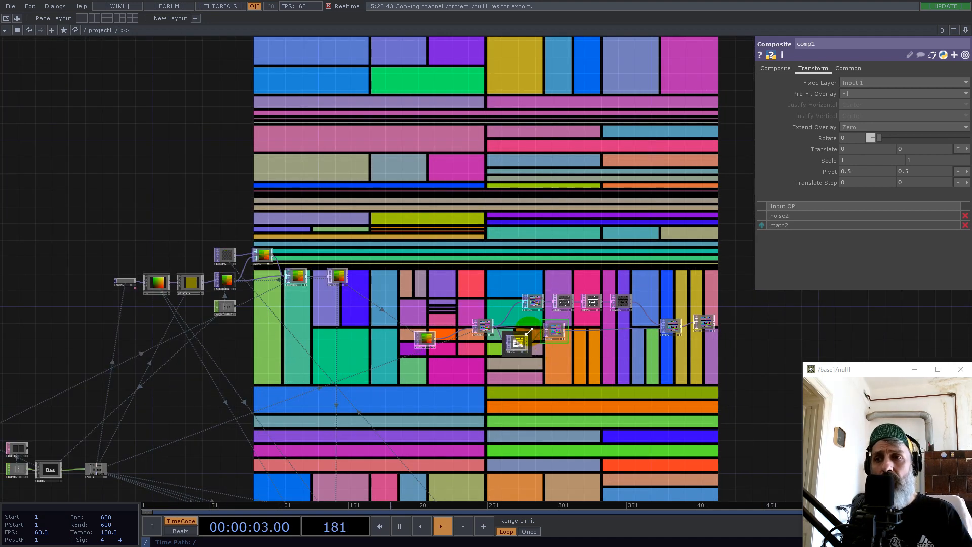
{"action": "left_click", "coordinate": [523, 345]}
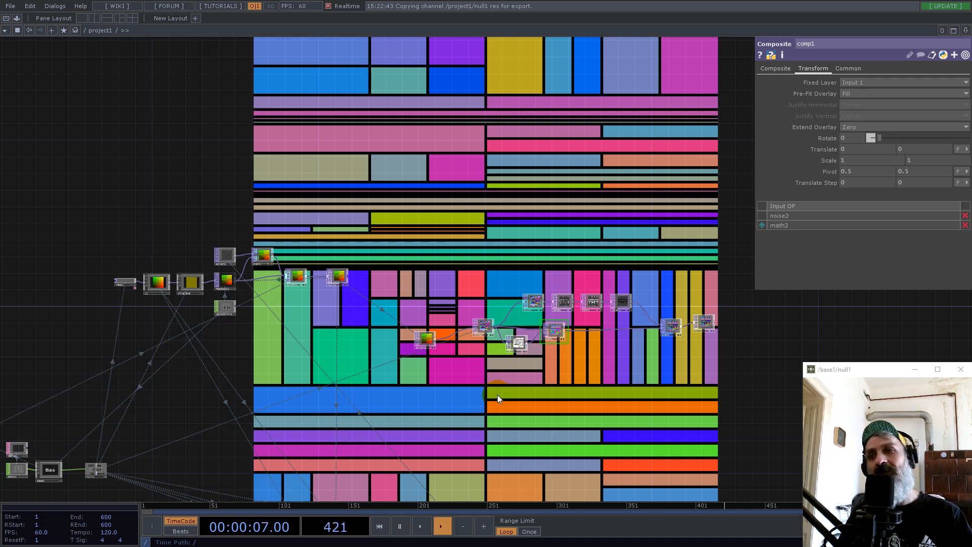
Duplicate noise2, place the copy well above the outline chain, and move select3 up to a height between both Noise TOPs
{"action": "scroll", "coordinate": [485, 336], "scroll_direction": "up", "scroll_amount": 5}
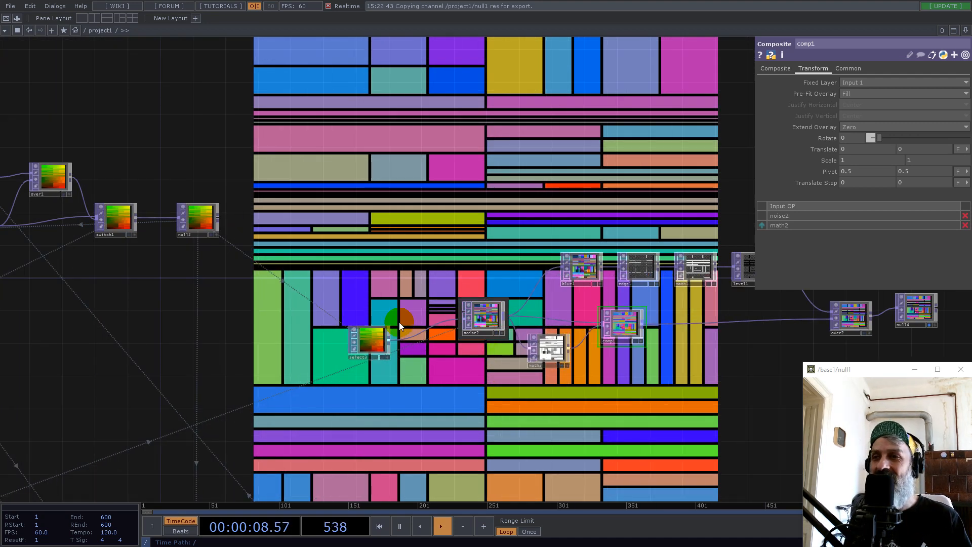
{"action": "left_click", "coordinate": [488, 318]}
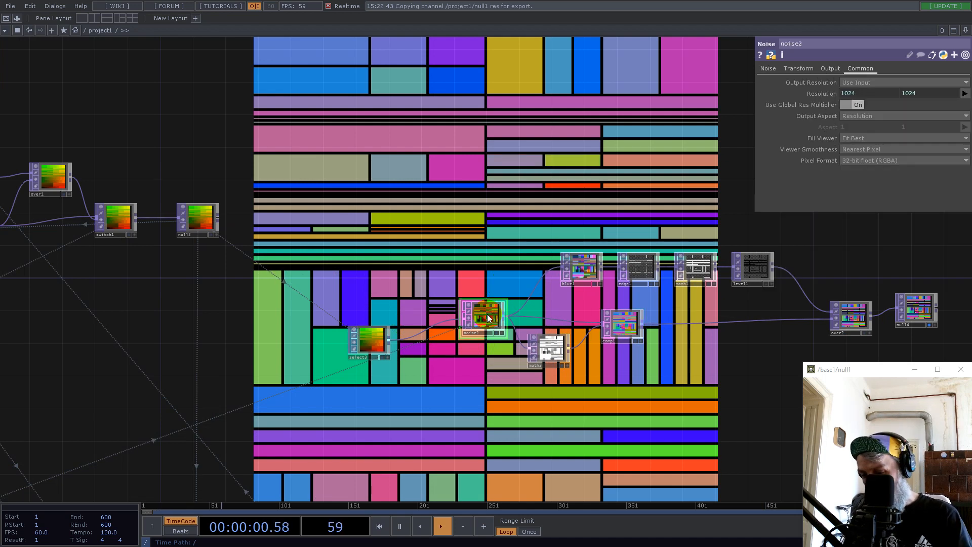
{"action": "key", "text": "ctrl+v"}
{"action": "left_click_drag", "start_coordinate": [492, 357], "coordinate": [509, 178]}
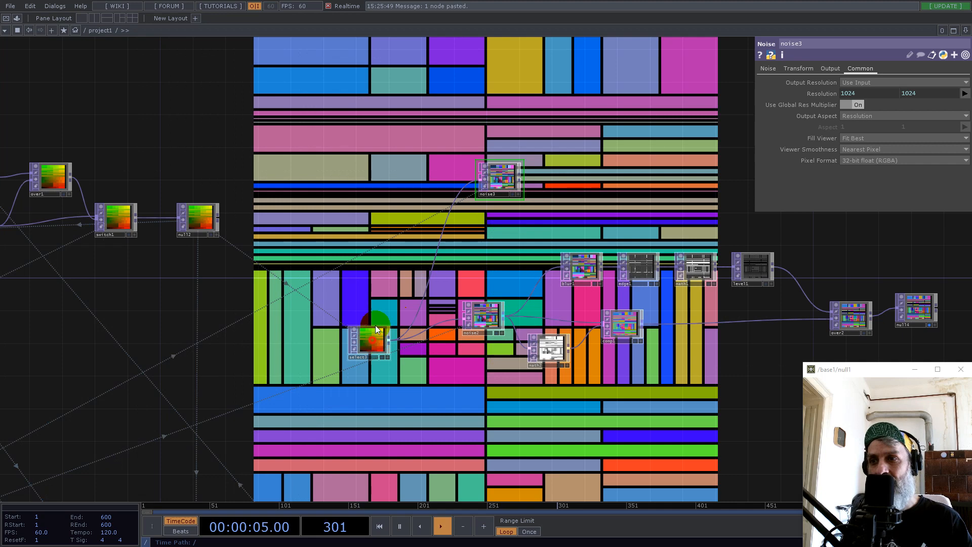
{"action": "left_click_drag", "start_coordinate": [372, 345], "coordinate": [389, 245]}
{"action": "scroll", "coordinate": [424, 222], "scroll_direction": "down", "scroll_amount": 3}
Turn on Monochrome for noise3
{"action": "scroll", "coordinate": [456, 215], "scroll_direction": "up", "scroll_amount": 5}
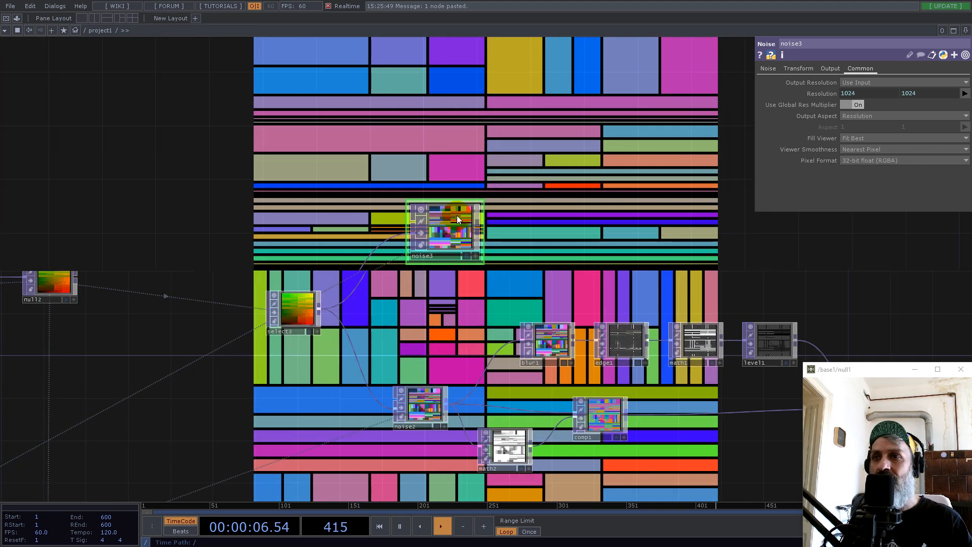
{"action": "scroll", "coordinate": [464, 234], "scroll_direction": "up", "scroll_amount": 5}
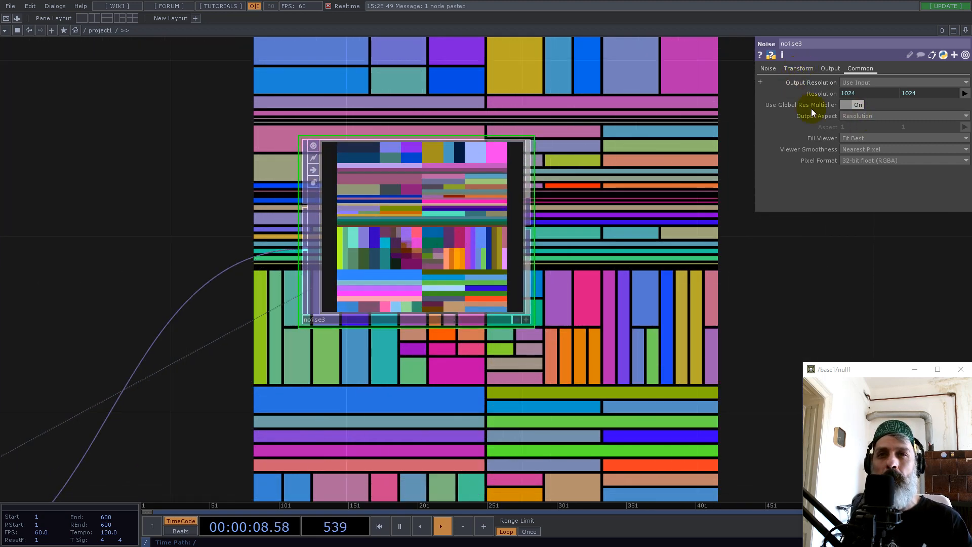
{"action": "left_click", "coordinate": [774, 68]}
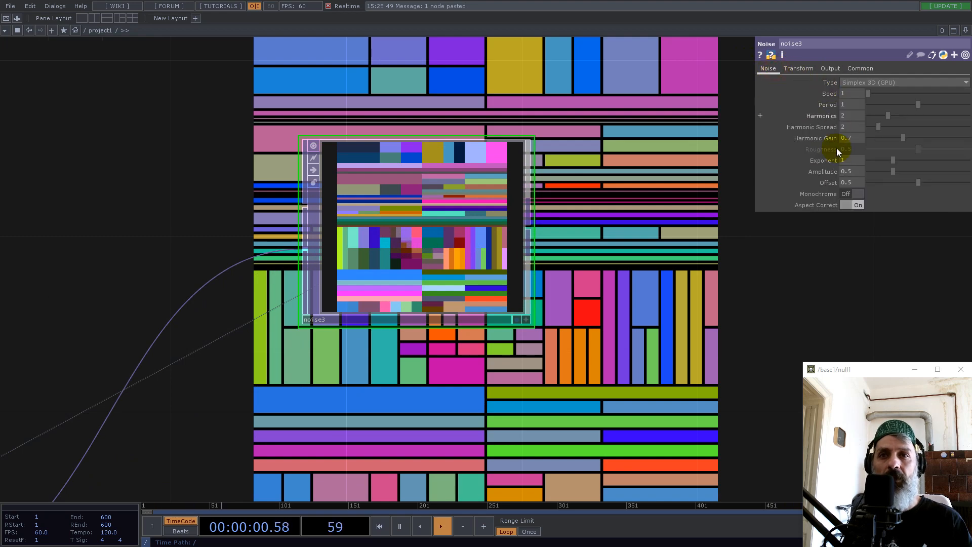
{"action": "left_click", "coordinate": [856, 194]}
{"action": "scroll", "coordinate": [664, 253], "scroll_direction": "down", "scroll_amount": 5}
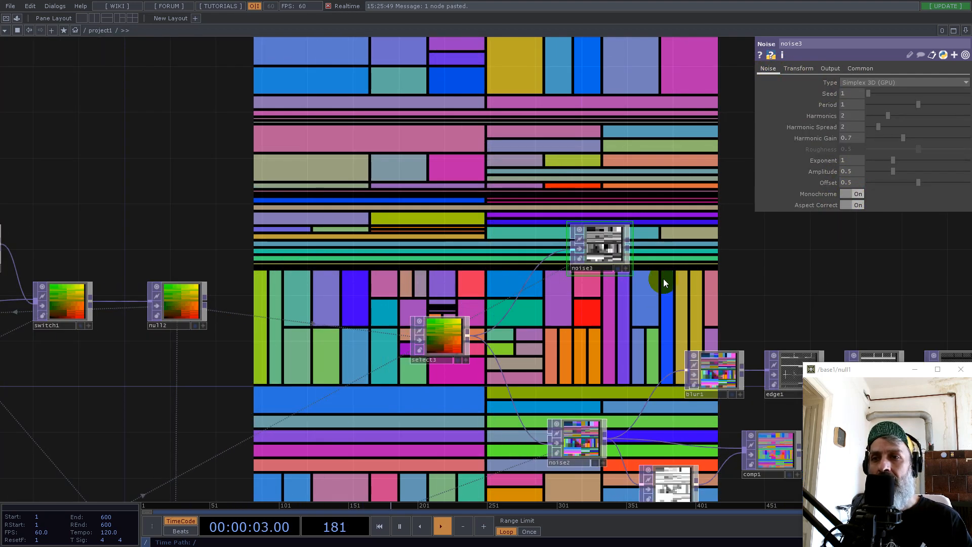
{"action": "scroll", "coordinate": [664, 231], "scroll_direction": "up", "scroll_amount": 3}
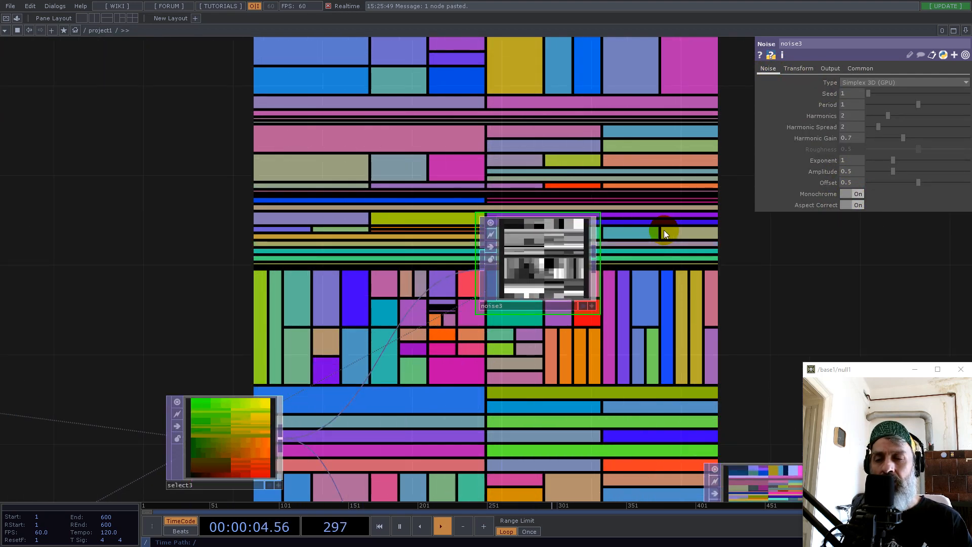
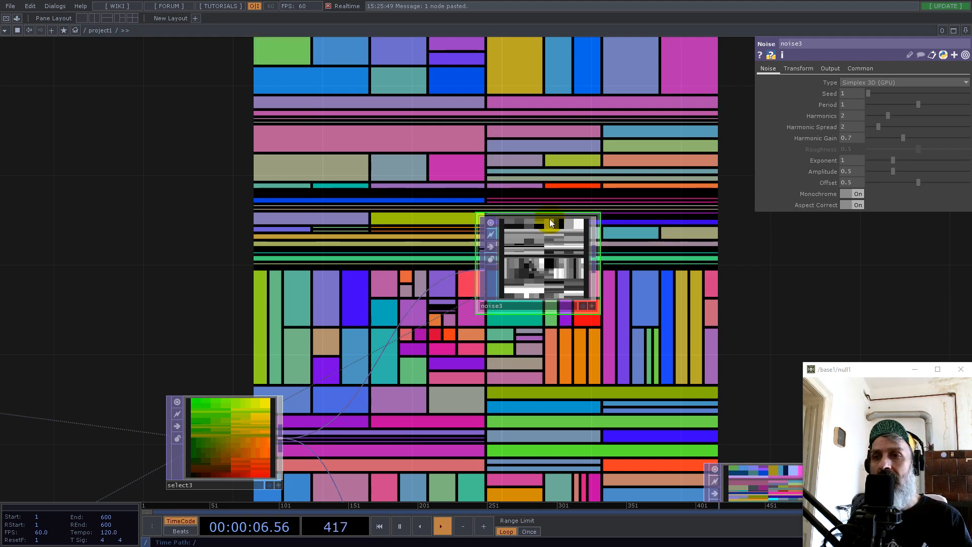
Add a Level TOP fed by noise3 and place it beside noise3
{"action": "scroll", "coordinate": [542, 225], "scroll_direction": "down", "scroll_amount": 4}
{"action": "left_click_drag", "start_coordinate": [572, 232], "coordinate": [442, 298]}
{"action": "scroll", "coordinate": [426, 305], "scroll_direction": "up", "scroll_amount": 3}
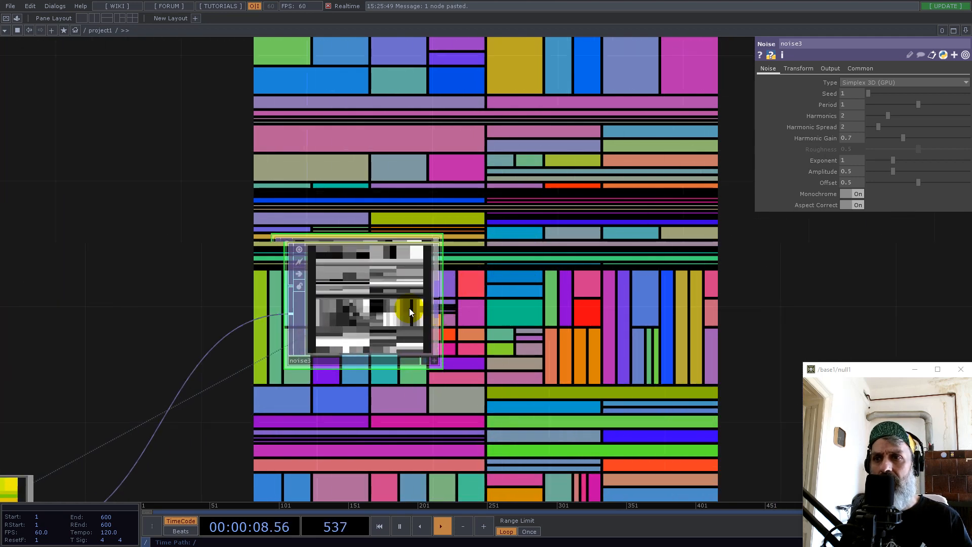
{"action": "scroll", "coordinate": [347, 318], "scroll_direction": "up", "scroll_amount": 3}
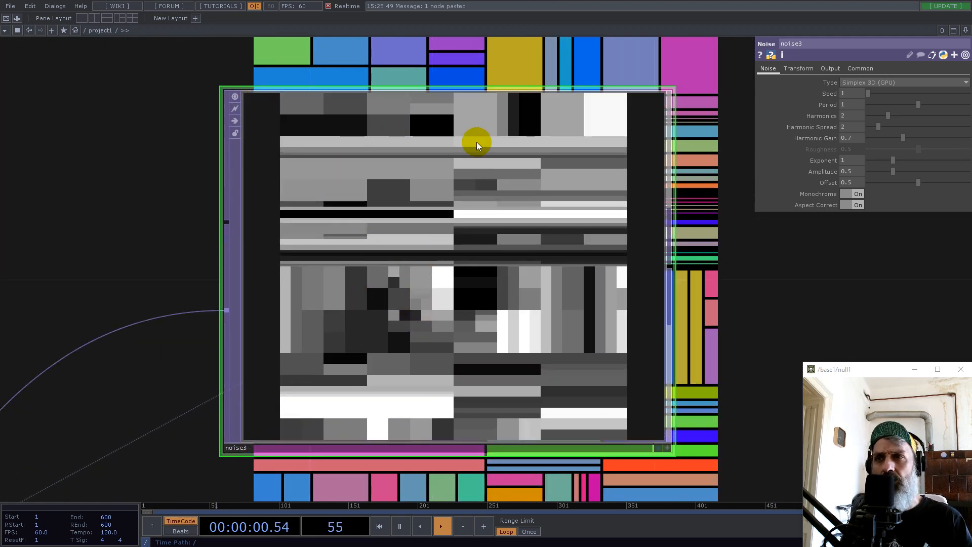
{"action": "scroll", "coordinate": [414, 236], "scroll_direction": "down", "scroll_amount": 2}
{"action": "scroll", "coordinate": [413, 236], "scroll_direction": "down", "scroll_amount": 2}
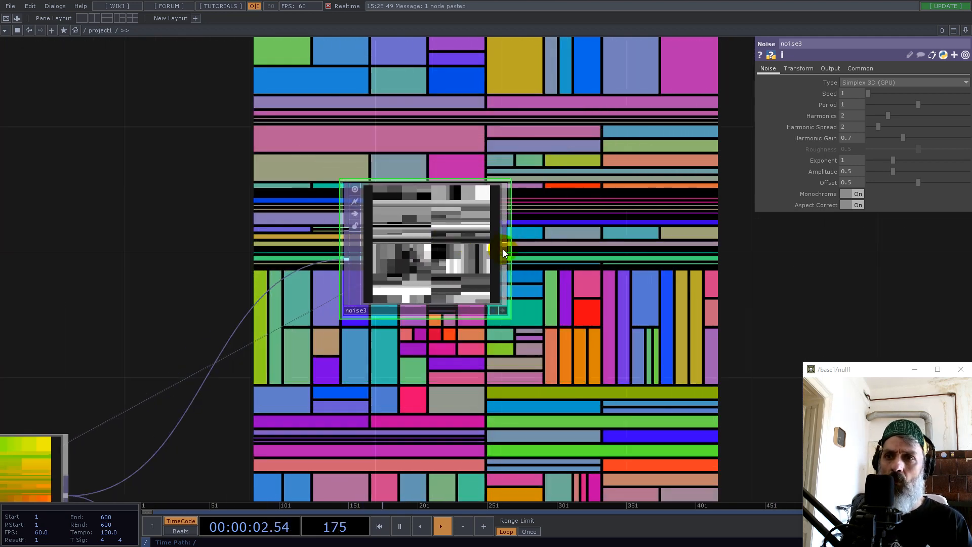
{"action": "right_click", "coordinate": [506, 248]}
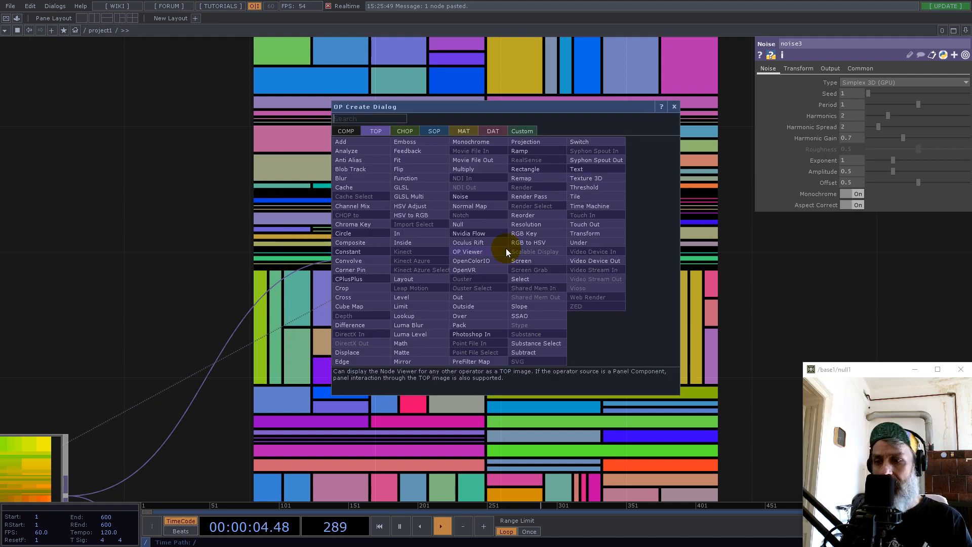
{"action": "type", "text": "lev"}
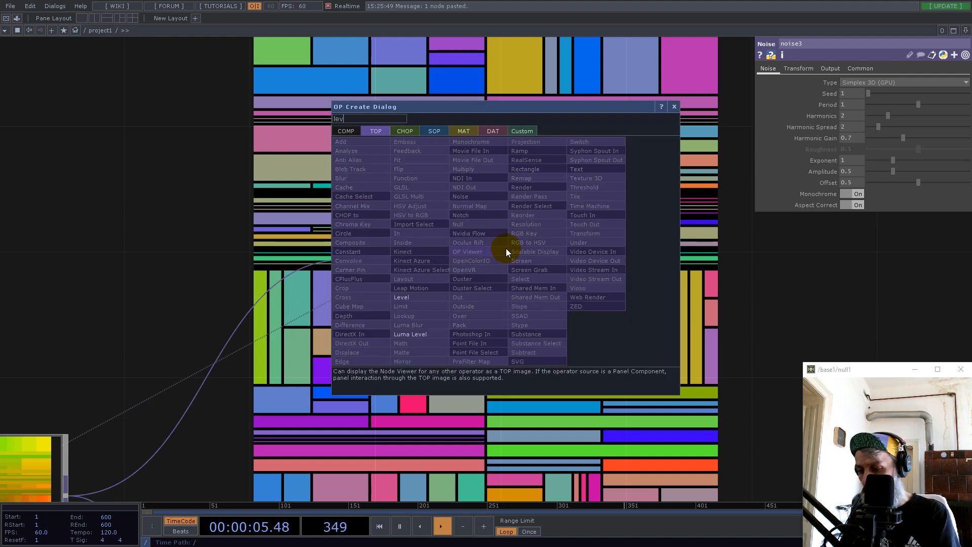
{"action": "left_click", "coordinate": [407, 295]}
{"action": "left_click", "coordinate": [670, 326]}
Turn on Apply Stepping for level2 and set its Step Size to 1/9
{"action": "left_click", "coordinate": [833, 70]}
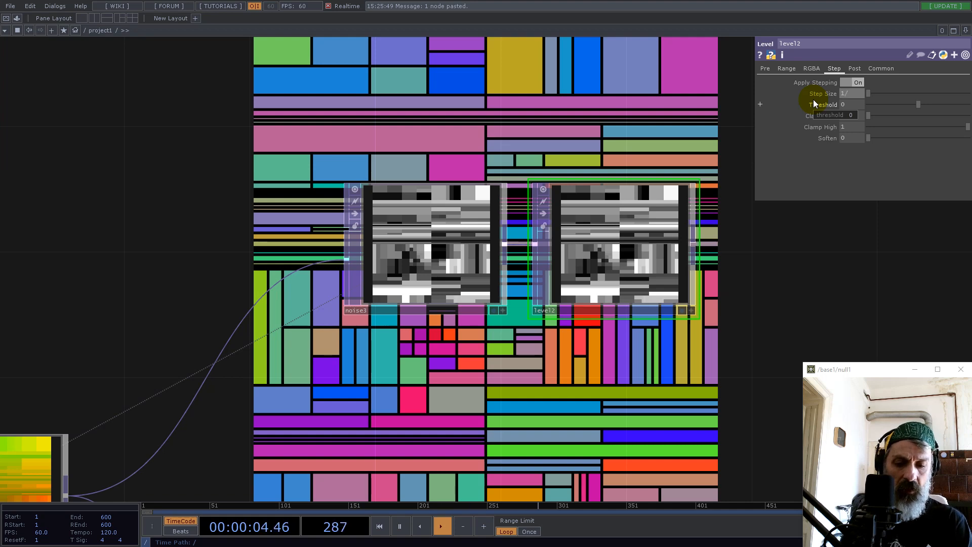
{"action": "key", "text": "Return"}
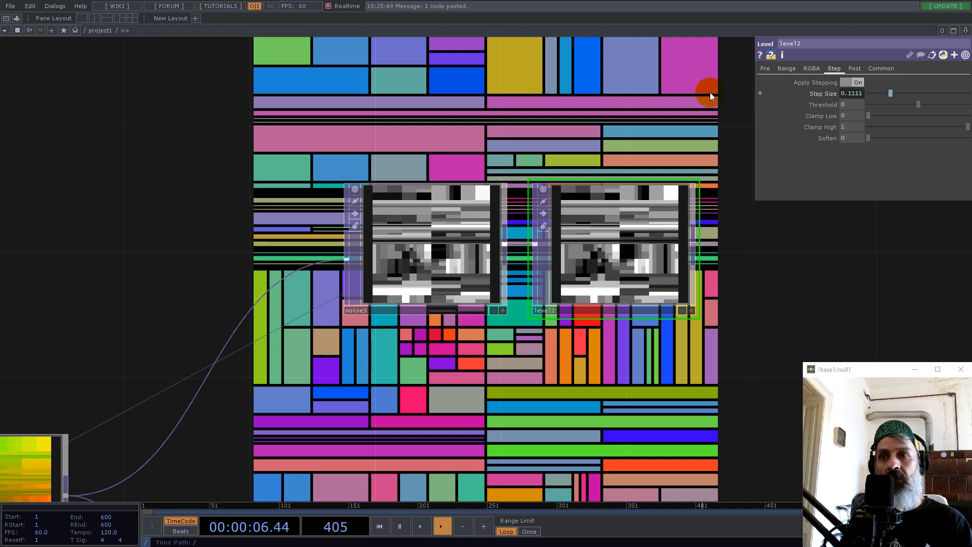
{"action": "scroll", "coordinate": [664, 271], "scroll_direction": "up", "scroll_amount": 5}
{"action": "scroll", "coordinate": [483, 255], "scroll_direction": "up", "scroll_amount": 3}
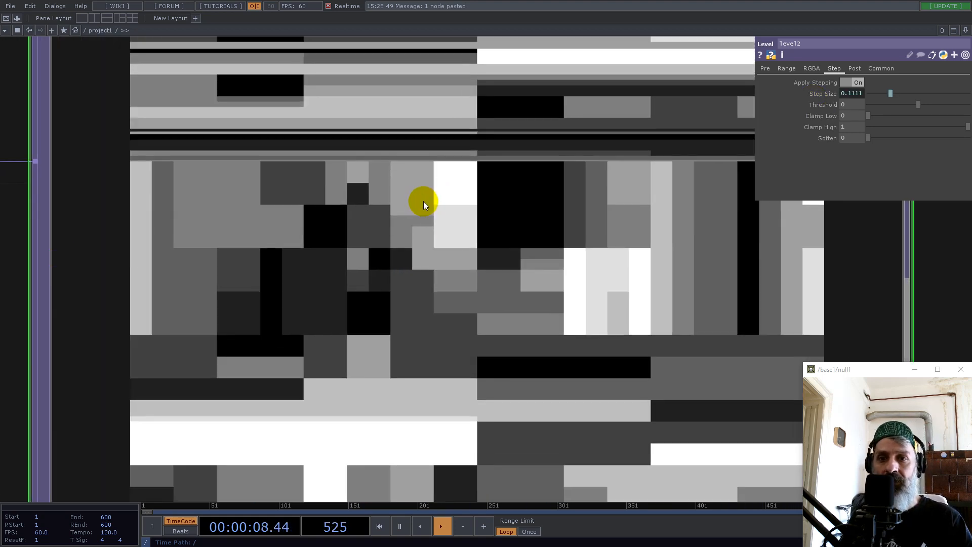
Add a Chroma Key TOP fed by level2, placed slightly higher than it
{"action": "scroll", "coordinate": [424, 202], "scroll_direction": "down", "scroll_amount": 8}
{"action": "key", "text": "Tab"}
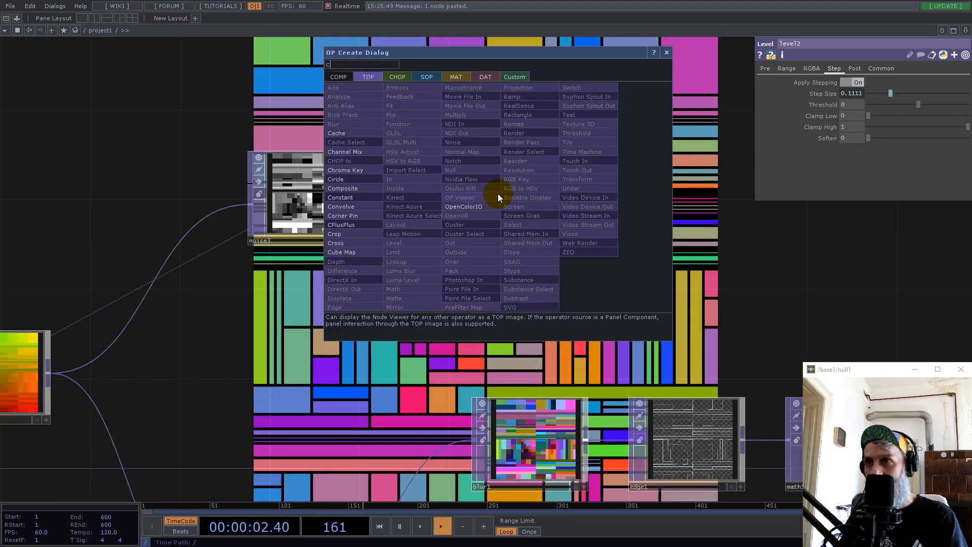
{"action": "left_click", "coordinate": [371, 172]}
{"action": "left_click", "coordinate": [645, 145]}
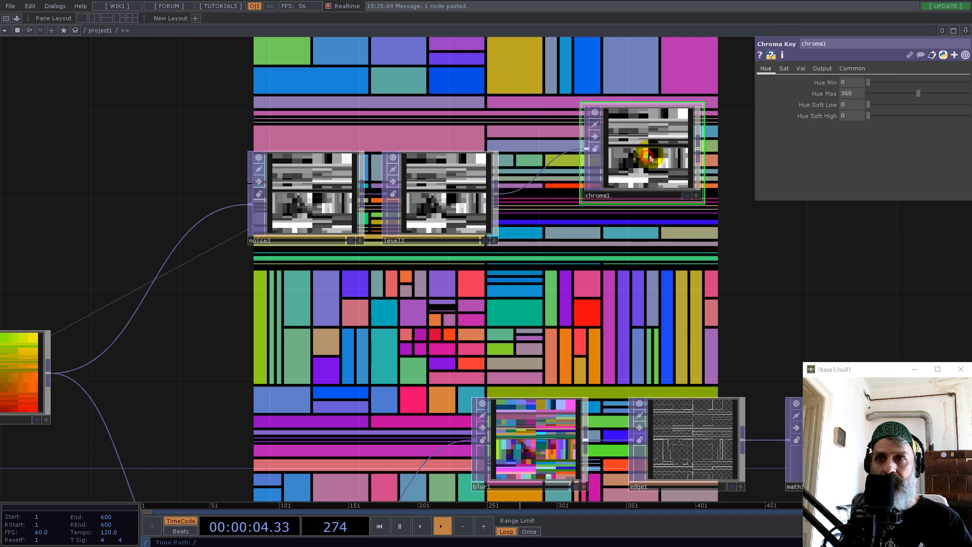
Set chroma1's Val Min to 2/9 and Val Max to 3/9
{"action": "left_click", "coordinate": [852, 68]}
{"action": "left_click", "coordinate": [801, 69]}
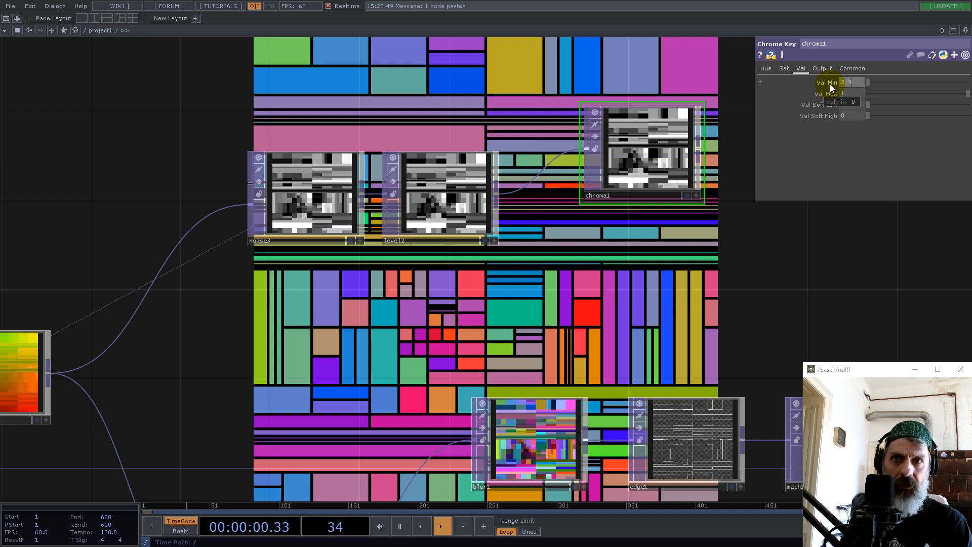
{"action": "key", "text": "Return"}
{"action": "type", "text": "3"}
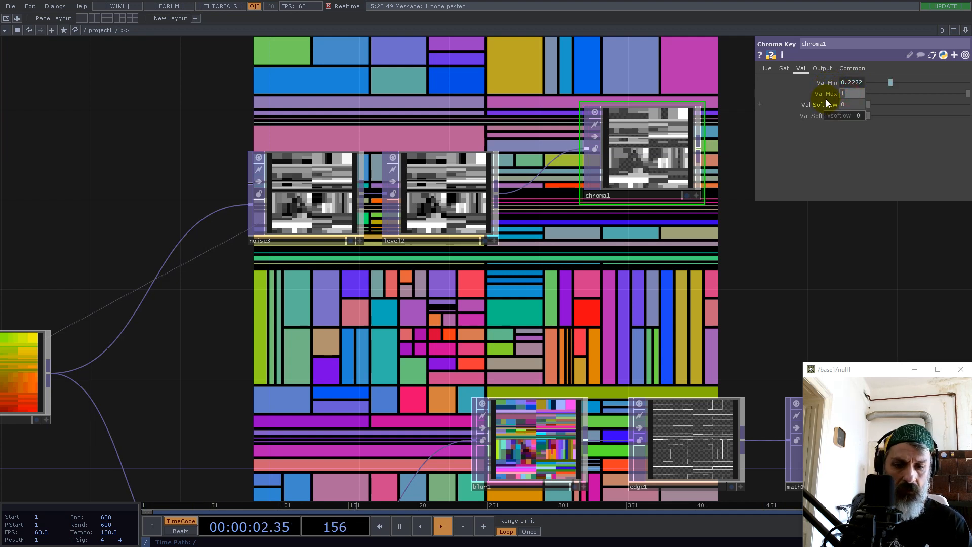
{"action": "type", "text": "/9"}
{"action": "key", "text": "Return"}
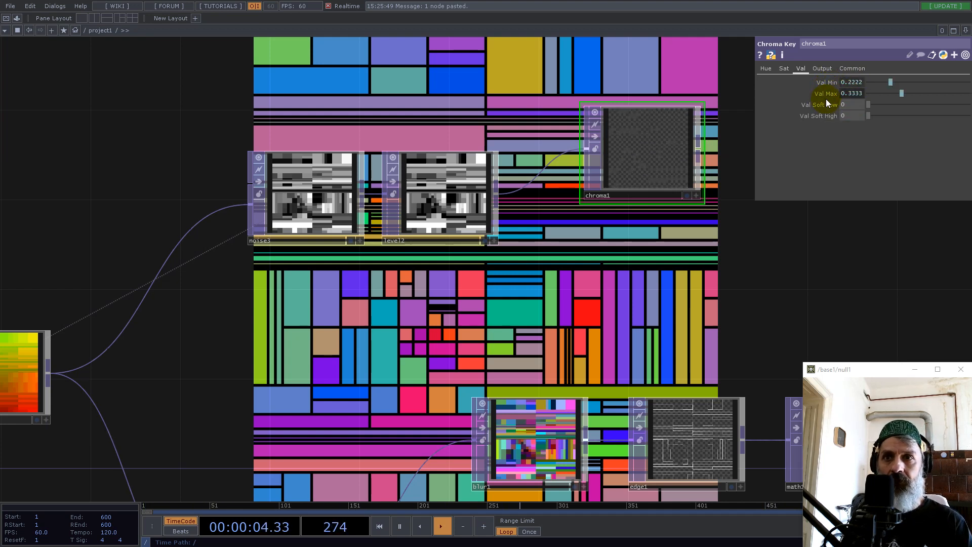
Add a Math TOP fed by chroma1 and place it beside chroma1
{"action": "scroll", "coordinate": [614, 226], "scroll_direction": "up", "scroll_amount": 5}
{"action": "scroll", "coordinate": [430, 192], "scroll_direction": "down", "scroll_amount": 5}
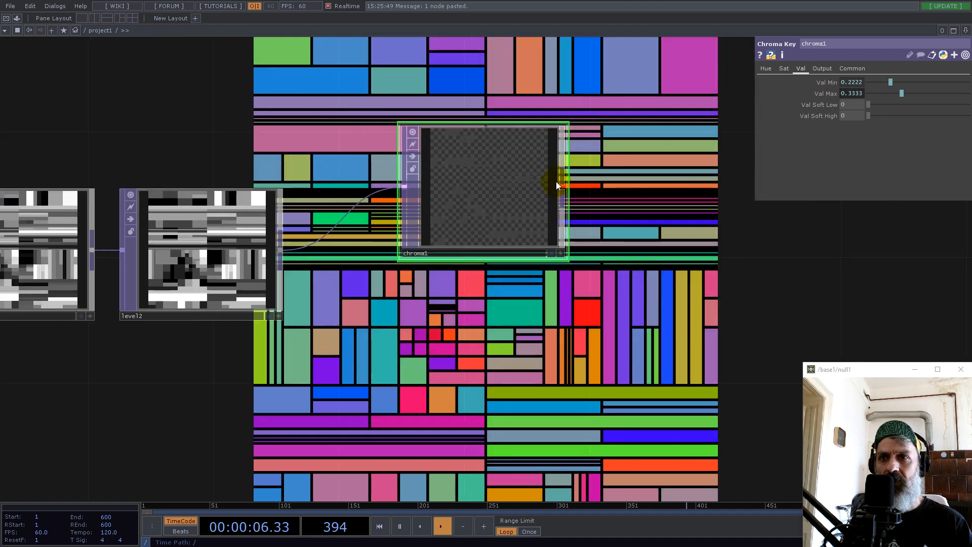
{"action": "key", "text": "Tab"}
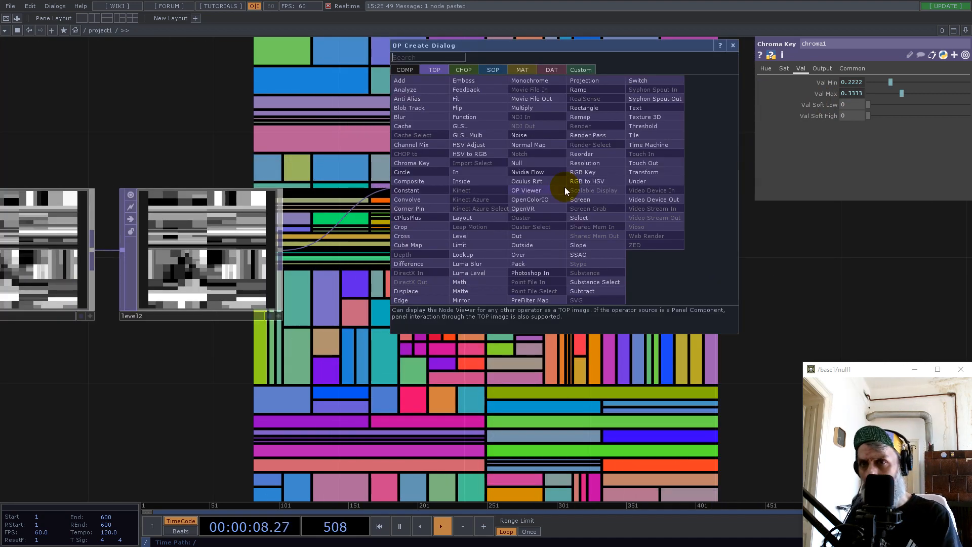
{"action": "type", "text": "math"}
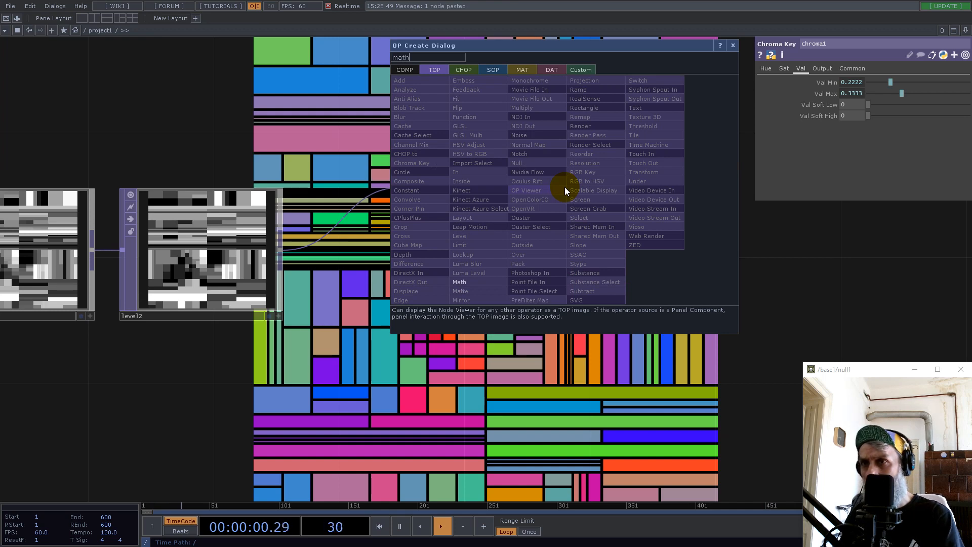
{"action": "left_click", "coordinate": [459, 282]}
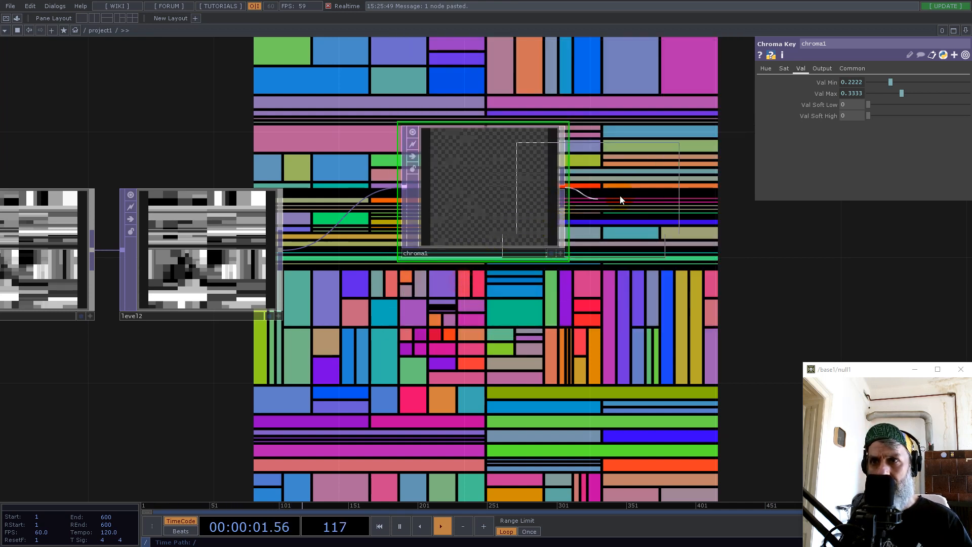
{"action": "left_click", "coordinate": [680, 194]}
Set math3's Integer option to Ceiling
{"action": "left_click", "coordinate": [890, 137]}
{"action": "left_click", "coordinate": [897, 156]}
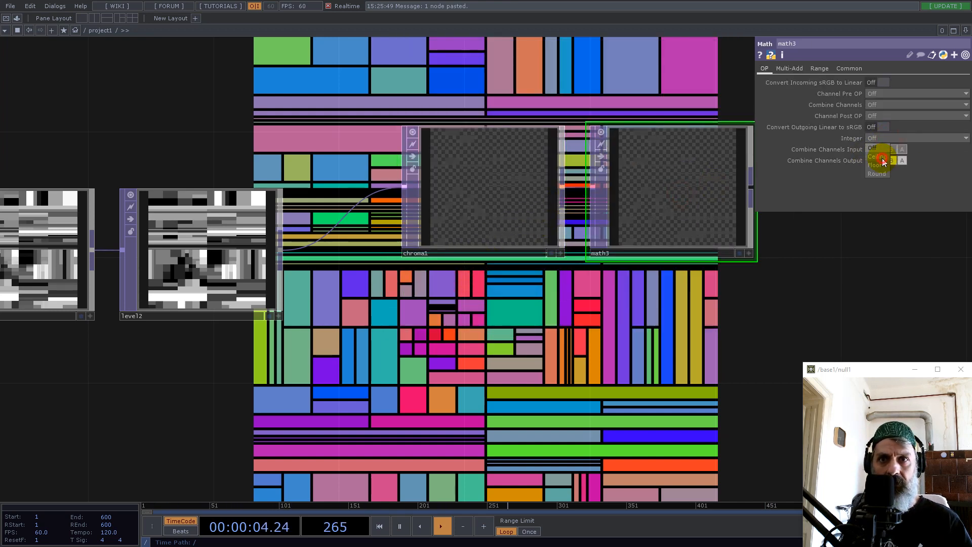
{"action": "scroll", "coordinate": [607, 220], "scroll_direction": "up", "scroll_amount": 2}
{"action": "scroll", "coordinate": [607, 220], "scroll_direction": "down", "scroll_amount": 5}
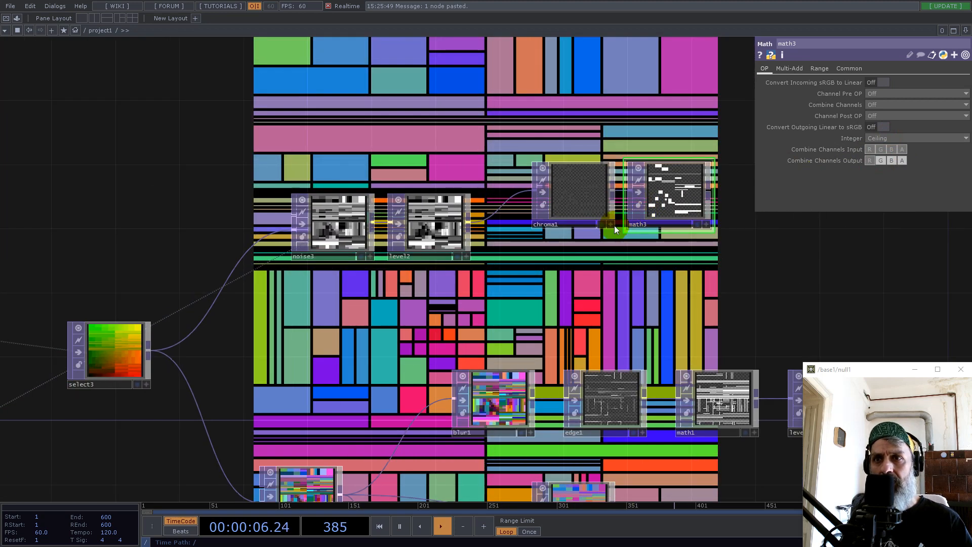
Duplicate the chroma1 and math3 pair twice, stack the copies below it, and move the whole noise3 branch up
{"action": "right_click_drag", "start_coordinate": [689, 235], "coordinate": [563, 209]}
{"action": "left_click_drag", "start_coordinate": [584, 181], "coordinate": [596, 177]}
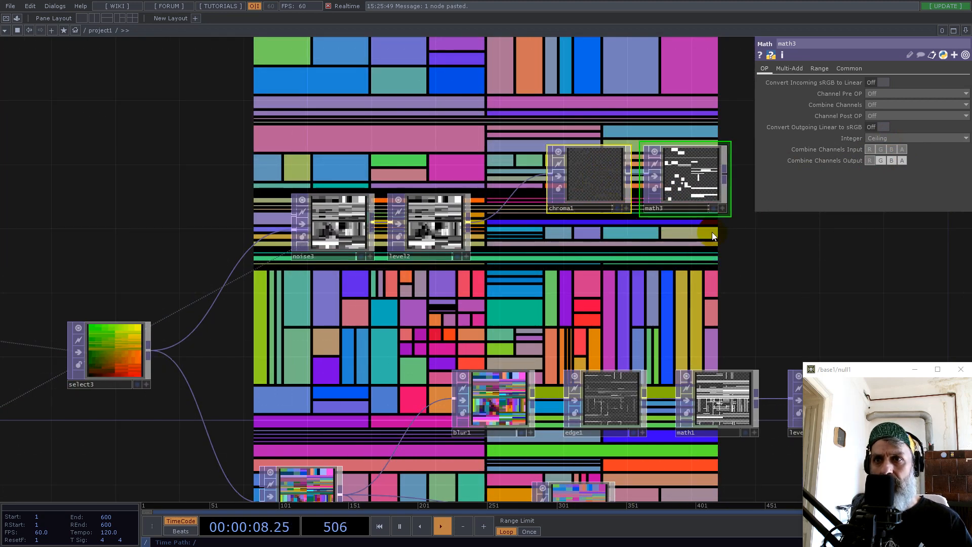
{"action": "key", "text": "ctrl+v"}
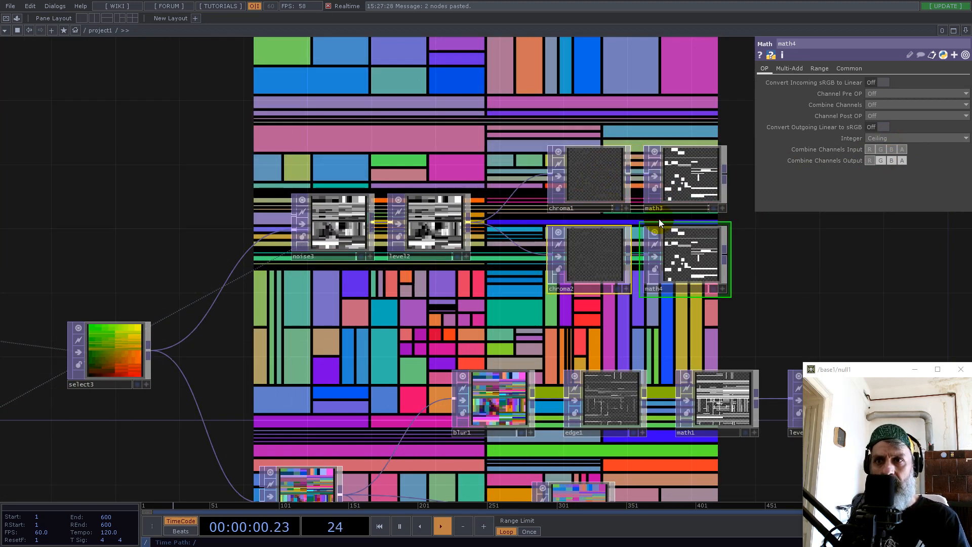
{"action": "key", "text": "ctrl+v"}
{"action": "right_click_drag", "start_coordinate": [344, 145], "coordinate": [761, 345]}
{"action": "left_click_drag", "start_coordinate": [598, 281], "coordinate": [599, 217]}
Set chroma2's Val Min to 3/9 and Val Max to 4/9
{"action": "left_click", "coordinate": [591, 200]}
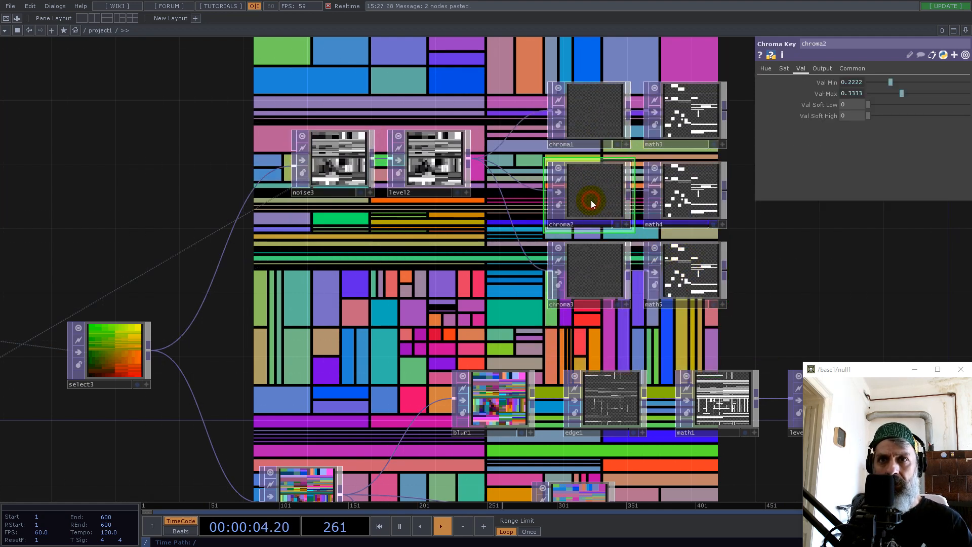
{"action": "left_click", "coordinate": [851, 84]}
{"action": "left_click_drag", "start_coordinate": [838, 93], "coordinate": [835, 93]}
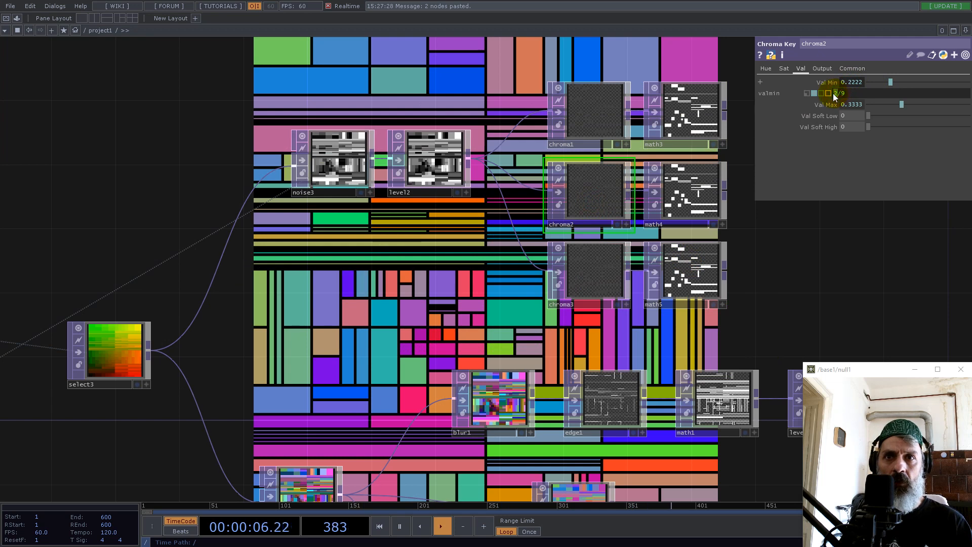
{"action": "type", "text": "3"}
{"action": "key", "text": "Return"}
{"action": "left_click", "coordinate": [859, 105]}
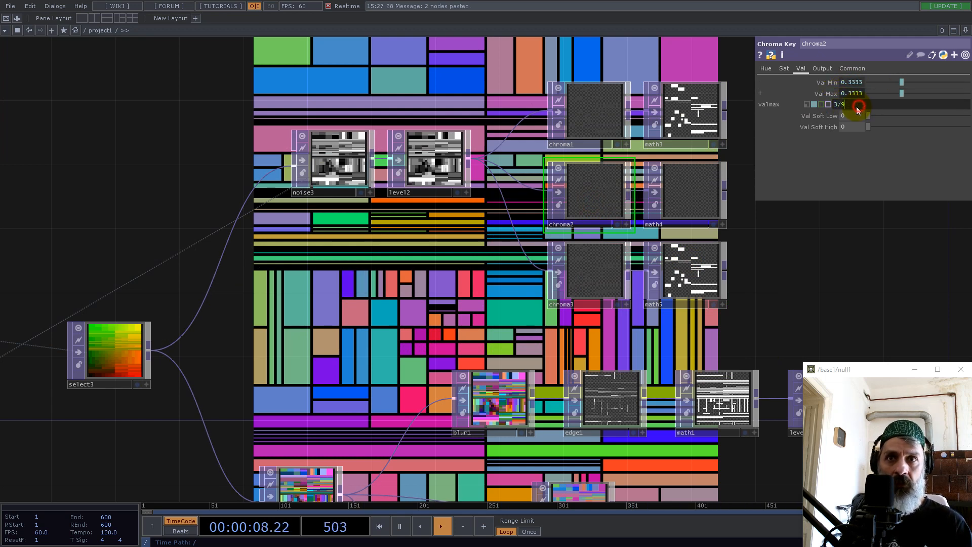
{"action": "left_click_drag", "start_coordinate": [838, 106], "coordinate": [831, 105]}
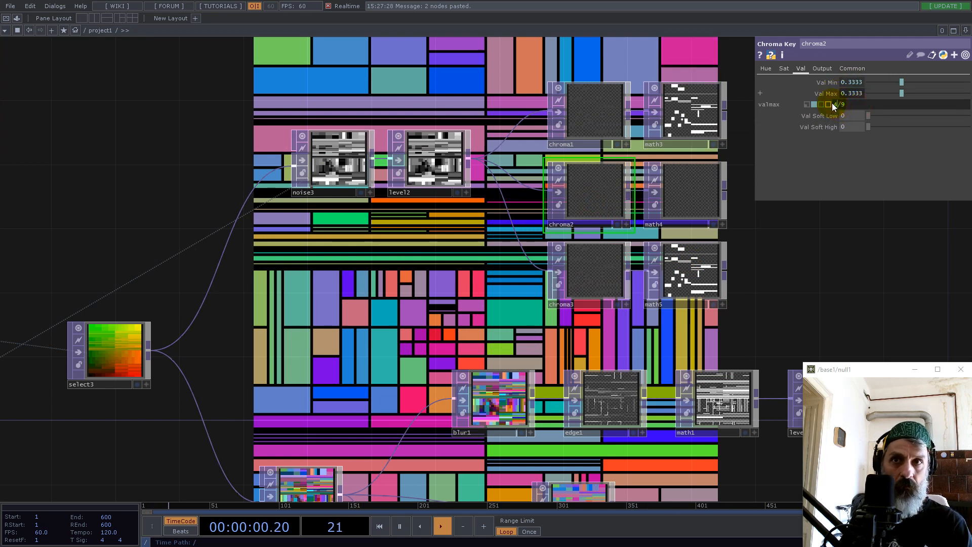
{"action": "type", "text": "4"}
{"action": "key", "text": "Return"}
Set chroma3's Val Min to 5/9 and Val Max to 6/9
{"action": "left_click", "coordinate": [597, 272]}
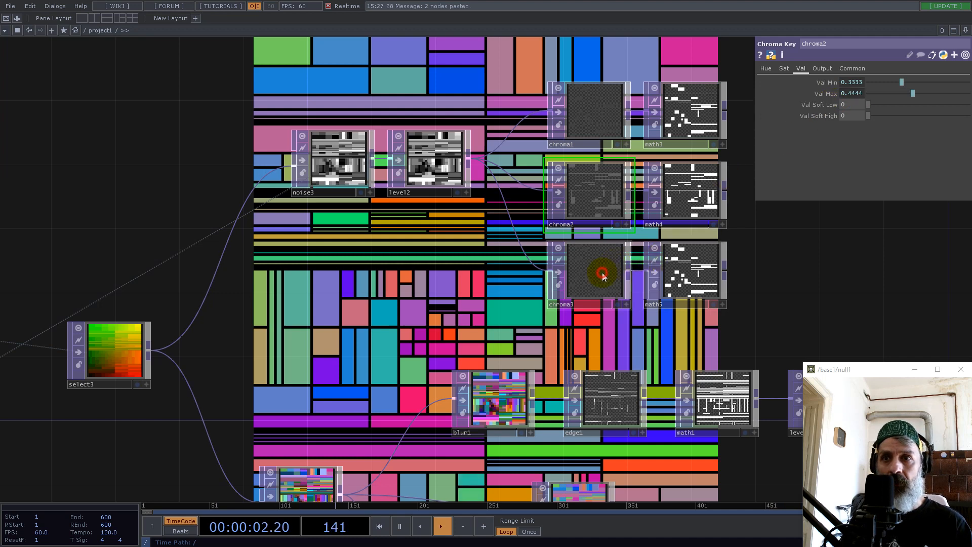
{"action": "left_click", "coordinate": [843, 85]}
{"action": "left_click_drag", "start_coordinate": [837, 95], "coordinate": [831, 98]}
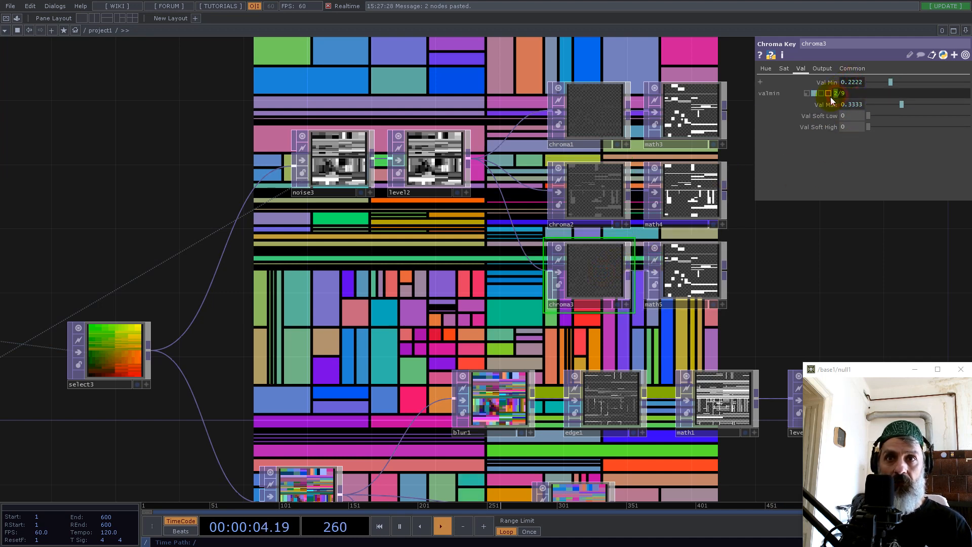
{"action": "type", "text": "5"}
{"action": "key", "text": "Return"}
{"action": "left_click", "coordinate": [837, 105]}
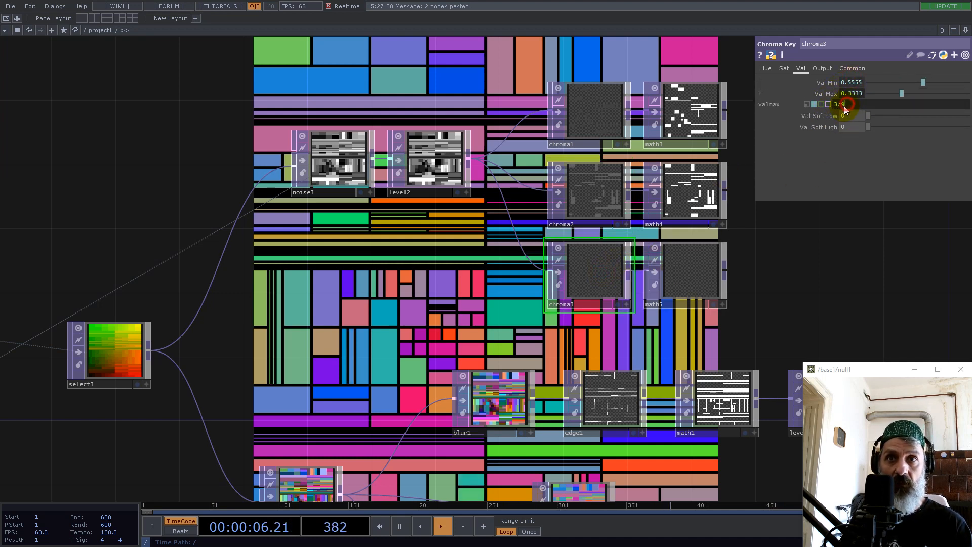
{"action": "left_click_drag", "start_coordinate": [837, 105], "coordinate": [831, 105]}
{"action": "type", "text": "6"}
{"action": "key", "text": "Return"}
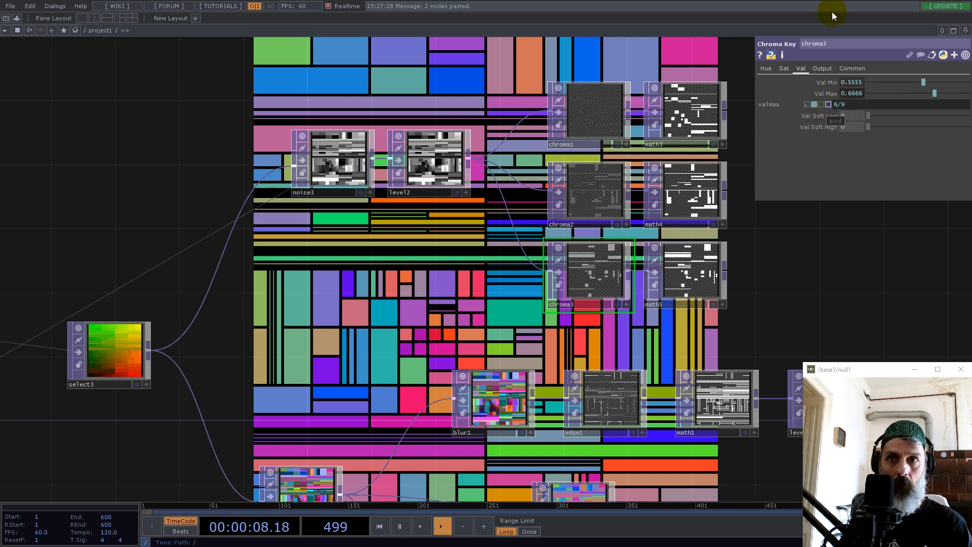
Add a Level TOP fed by math3 and place it a little apart from math3
{"action": "left_click_drag", "start_coordinate": [760, 244], "coordinate": [516, 292]}
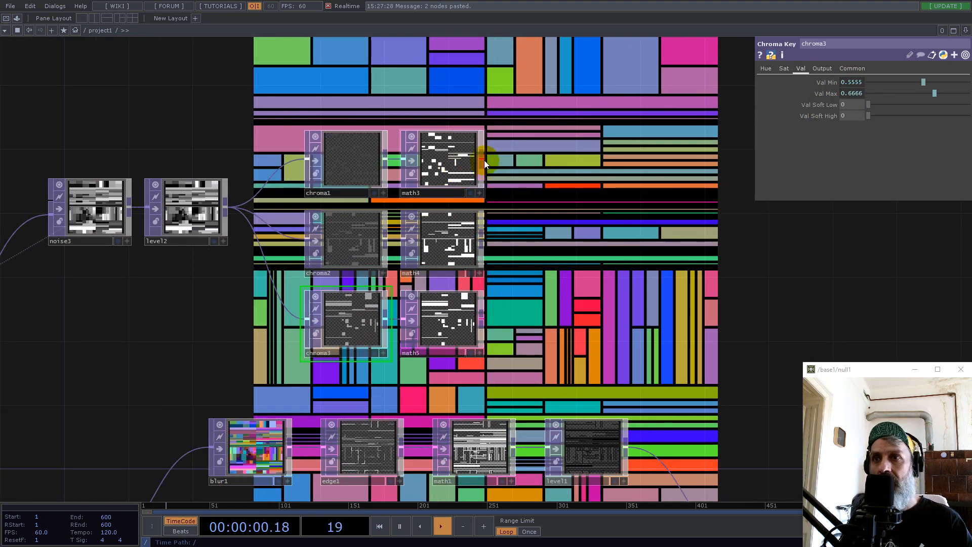
{"action": "right_click", "coordinate": [484, 160]}
{"action": "type", "text": "le"}
{"action": "left_click", "coordinate": [387, 210]}
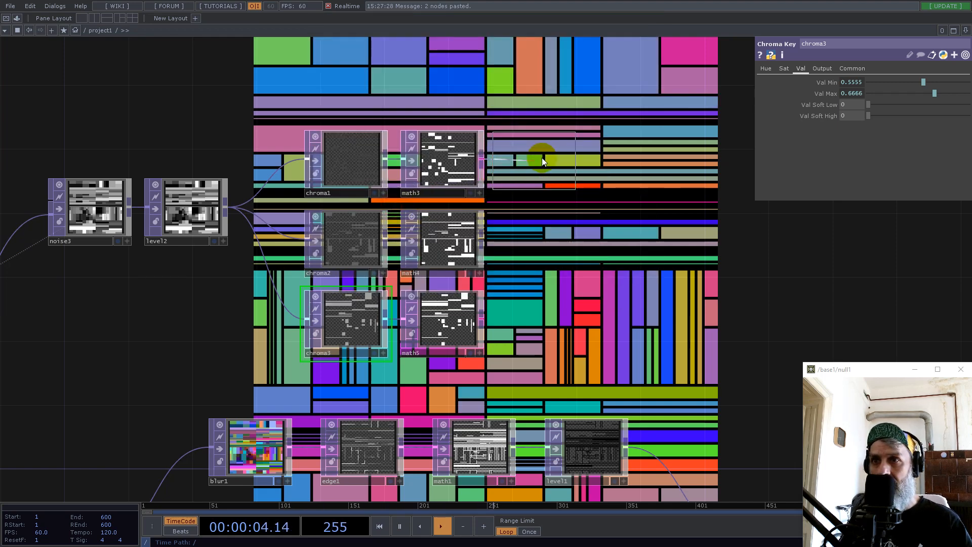
{"action": "left_click", "coordinate": [554, 162]}
{"action": "left_click_drag", "start_coordinate": [555, 163], "coordinate": [564, 172]}
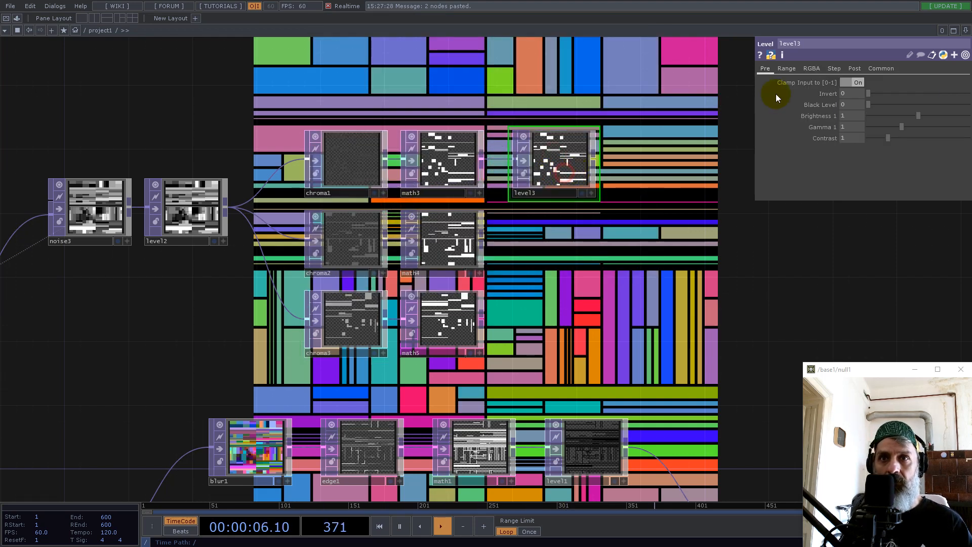
Tint level3 dark red by setting High R to about 0.553, High B to 0 and High G to about 0.015
{"action": "left_click", "coordinate": [818, 68]}
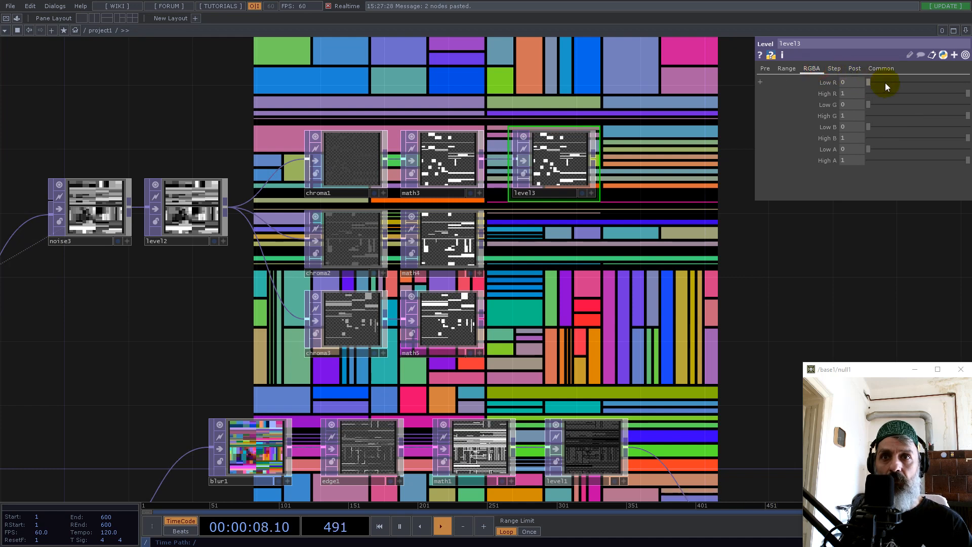
{"action": "left_click_drag", "start_coordinate": [968, 93], "coordinate": [855, 88]}
{"action": "left_click_drag", "start_coordinate": [967, 138], "coordinate": [817, 136]}
{"action": "left_click_drag", "start_coordinate": [926, 114], "coordinate": [823, 112]}
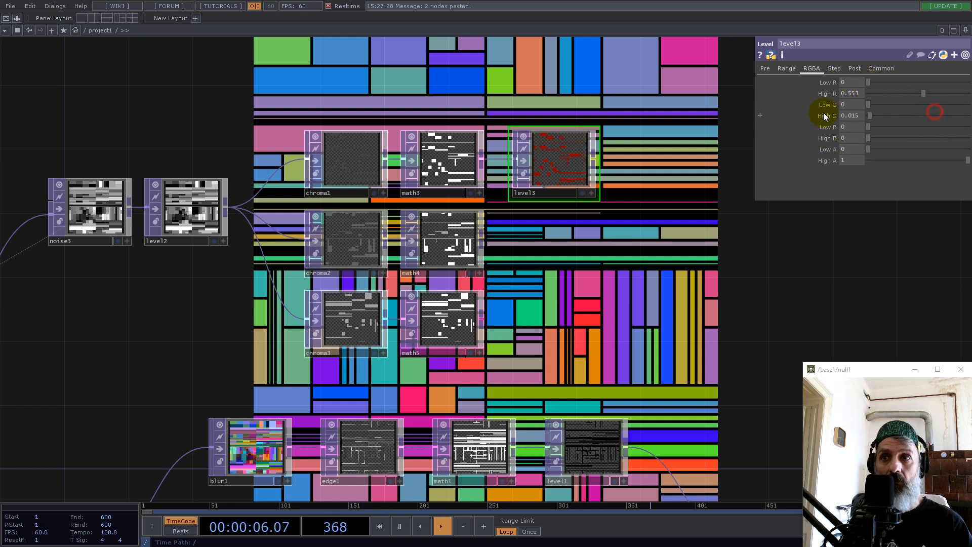
Brighten level3's red tint by setting High R to about 0.909 and High G to 0
{"action": "left_click_drag", "start_coordinate": [926, 98], "coordinate": [959, 93]}
{"action": "scroll", "coordinate": [602, 167], "scroll_direction": "up", "scroll_amount": 5}
{"action": "scroll", "coordinate": [569, 208], "scroll_direction": "down", "scroll_amount": 5}
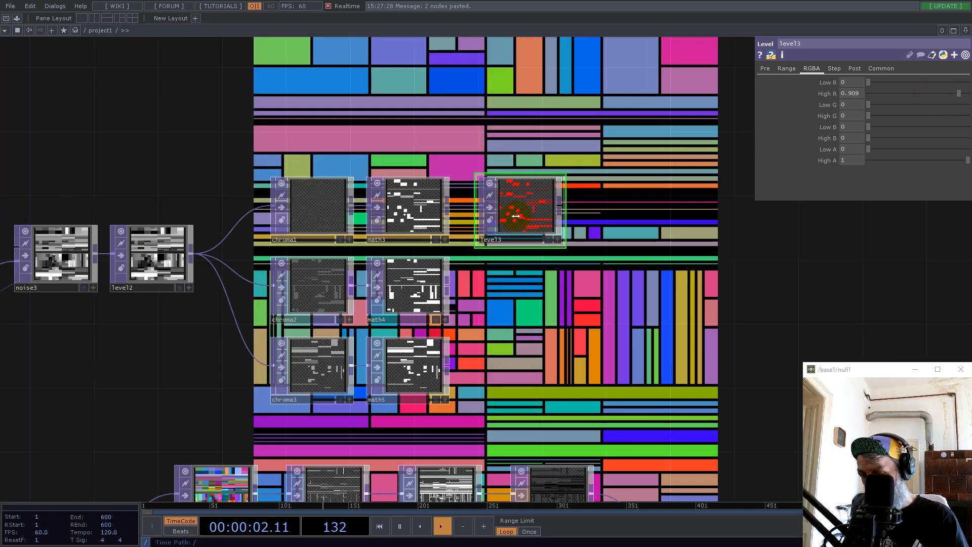
Duplicate level3 directly below it and feed the copy from math4
{"action": "key", "text": "ctrl+c"}
{"action": "key", "text": "ctrl+v"}
{"action": "scroll", "coordinate": [443, 305], "scroll_direction": "up", "scroll_amount": 3}
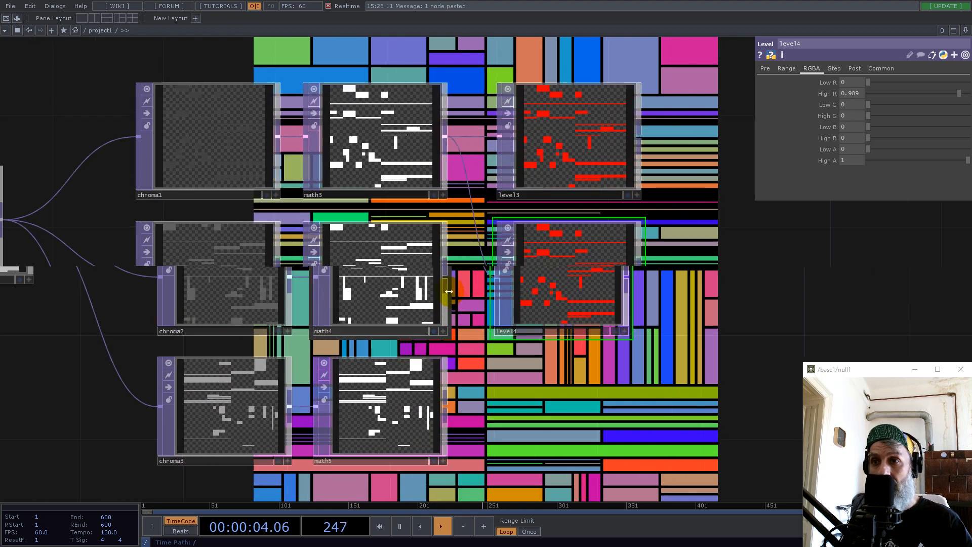
{"action": "left_click_drag", "start_coordinate": [444, 272], "coordinate": [506, 273]}
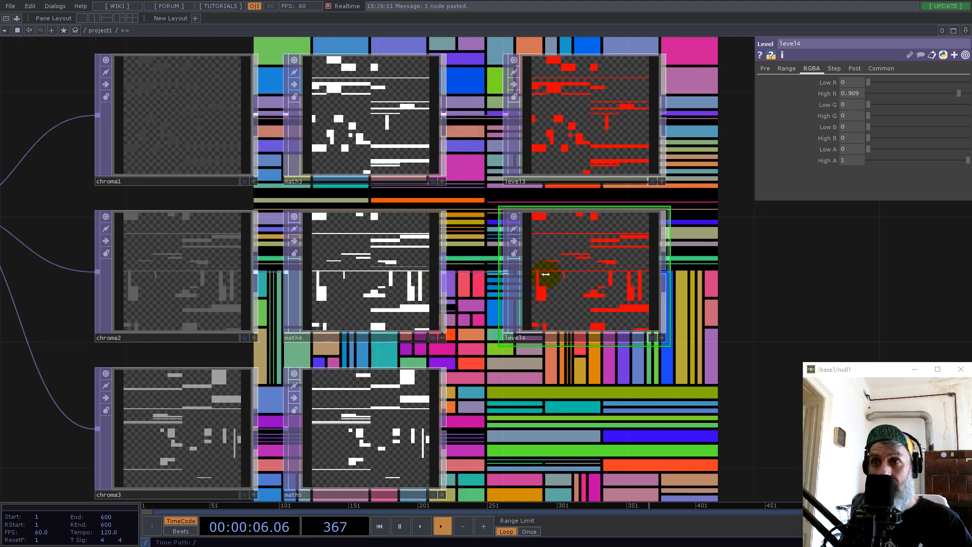
Tint level4 blue by setting High R to 0, High G to about 0.609 and High B to 1
{"action": "left_click_drag", "start_coordinate": [918, 95], "coordinate": [970, 121]}
{"action": "left_click_drag", "start_coordinate": [901, 135], "coordinate": [965, 138]}
{"action": "left_click_drag", "start_coordinate": [897, 97], "coordinate": [831, 96]}
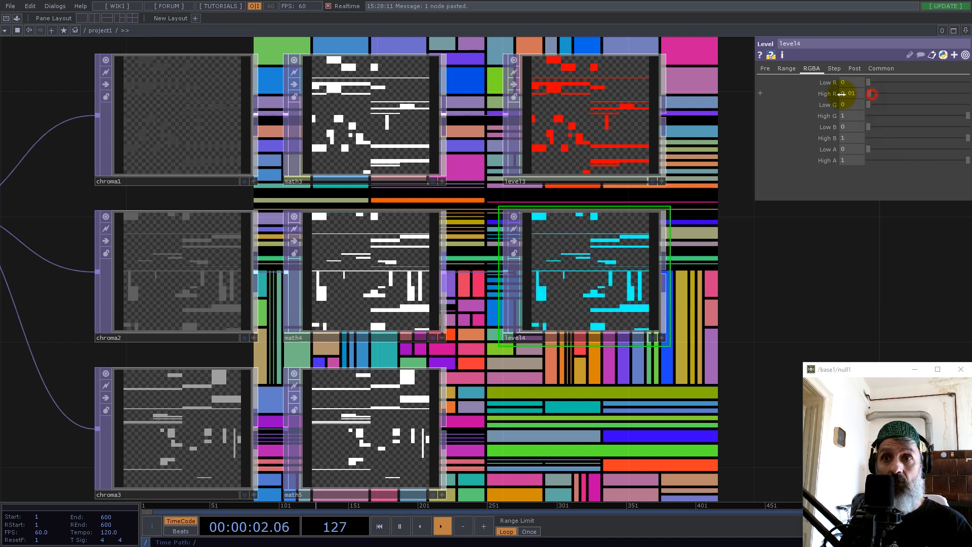
{"action": "left_click_drag", "start_coordinate": [966, 118], "coordinate": [918, 117]}
Add another Level copy fed by math5 and tint it yellow with High R 1, High G about 0.863 and High B about 0.162
{"action": "scroll", "coordinate": [575, 261], "scroll_direction": "down", "scroll_amount": 4}
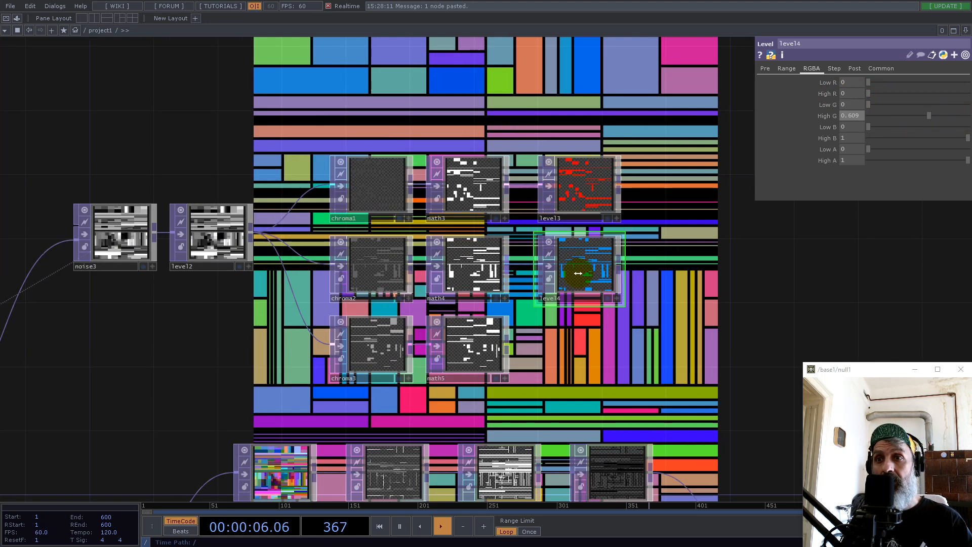
{"action": "key", "text": "ctrl+v"}
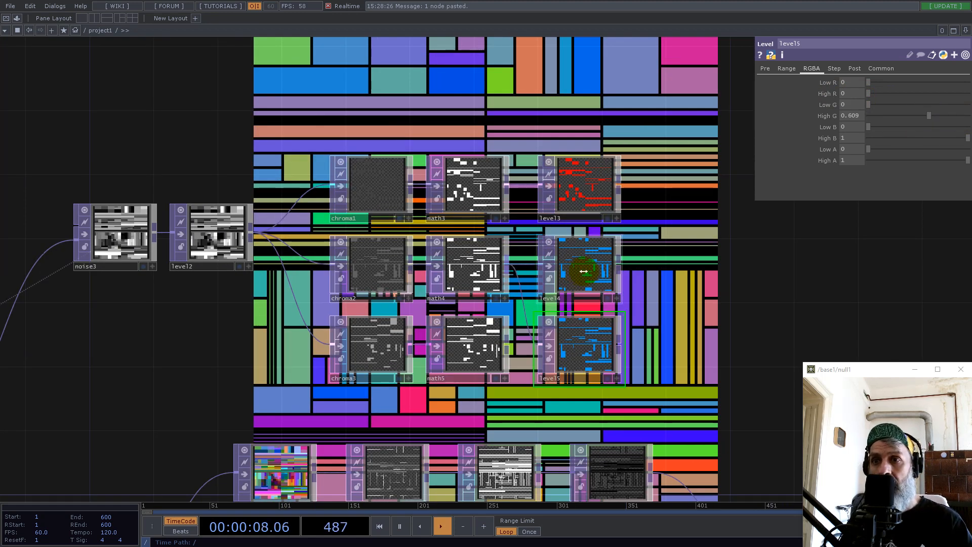
{"action": "left_click_drag", "start_coordinate": [507, 346], "coordinate": [575, 341]}
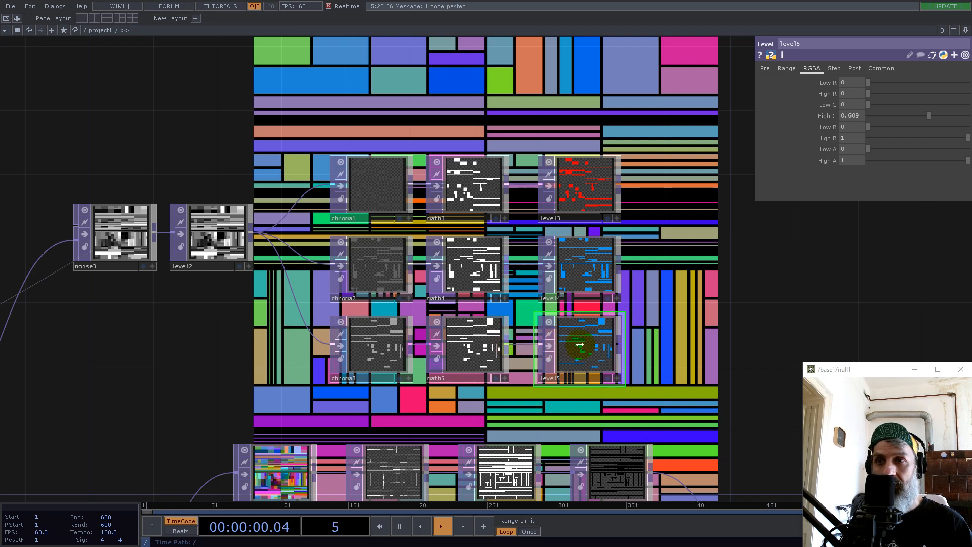
{"action": "left_click_drag", "start_coordinate": [869, 82], "coordinate": [864, 133]}
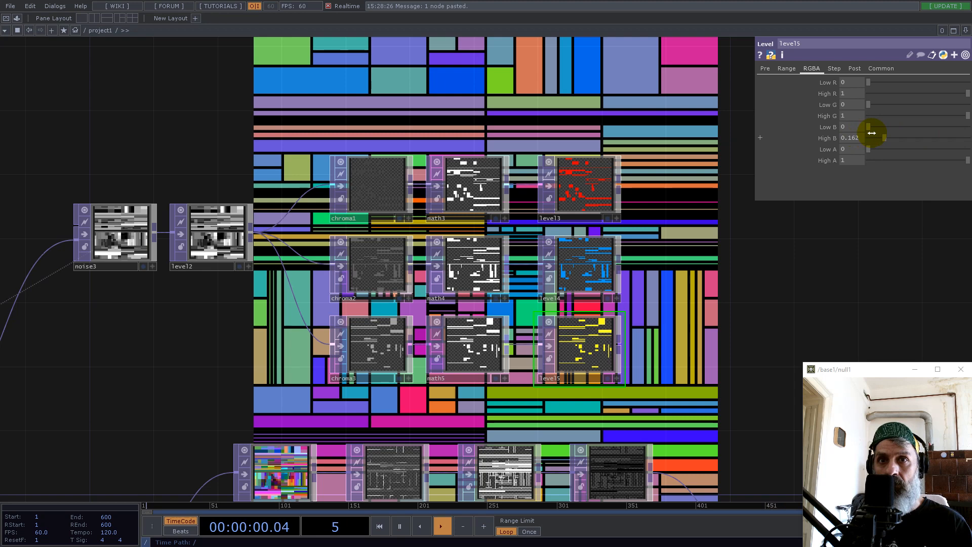
{"action": "mouse_move", "coordinate": [949, 115]}
{"action": "left_mouse_down"}
{"action": "mouse_move", "coordinate": [892, 115]}
{"action": "mouse_move", "coordinate": [956, 116]}
{"action": "left_mouse_up"}
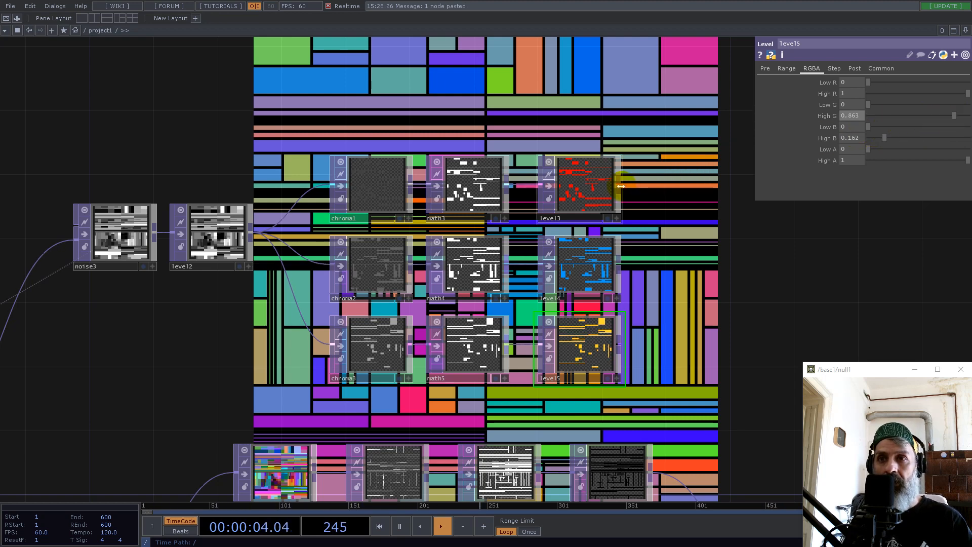
Combine level3, level4 and level5 in a new Composite TOP with its Operation set to Add
{"action": "key", "text": "Tab"}
{"action": "type", "text": "com"}
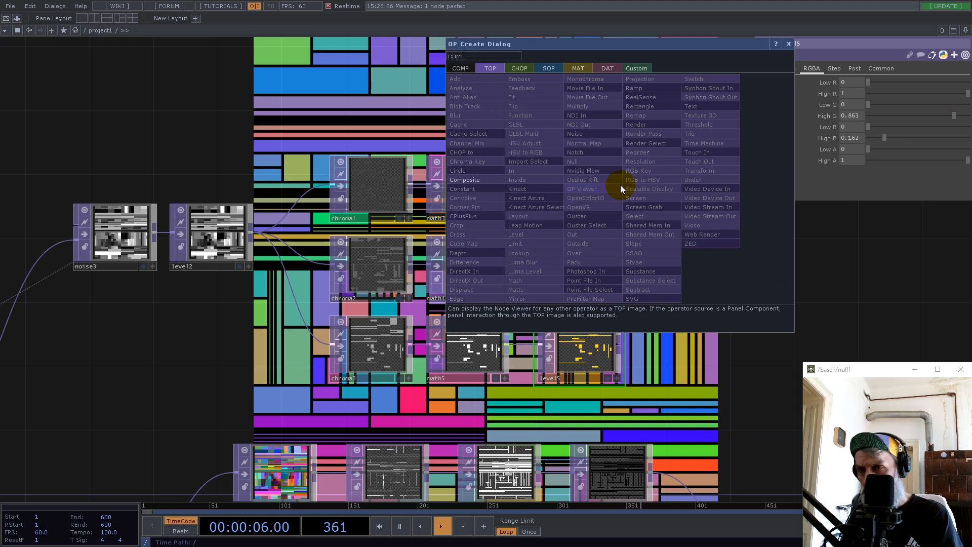
{"action": "left_click", "coordinate": [472, 179]}
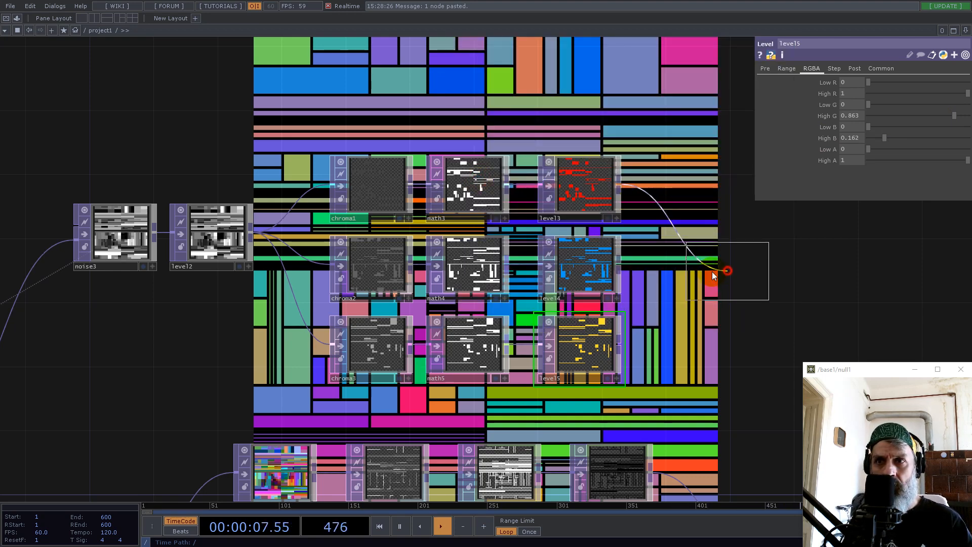
{"action": "left_click", "coordinate": [625, 264]}
{"action": "left_click_drag", "start_coordinate": [619, 265], "coordinate": [687, 266]}
{"action": "left_click_drag", "start_coordinate": [618, 348], "coordinate": [689, 271]}
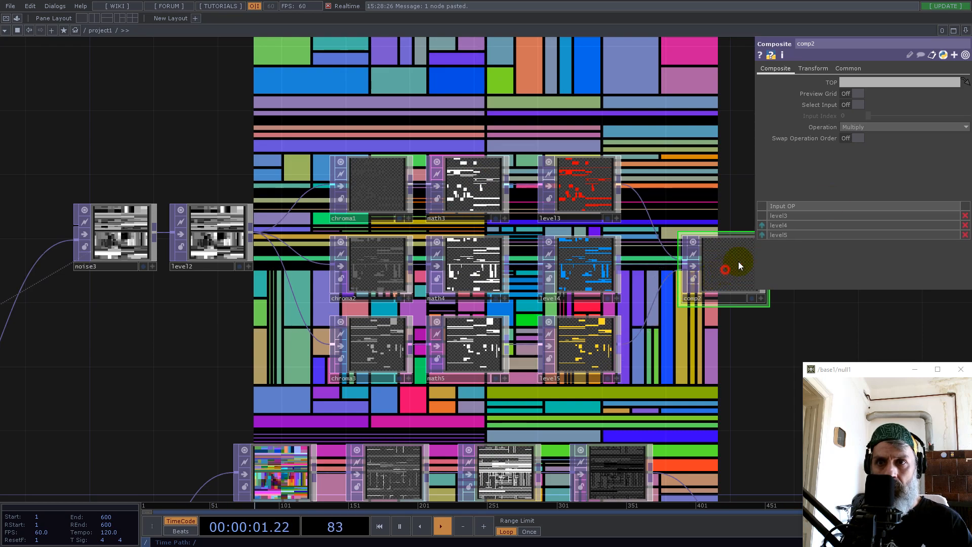
{"action": "left_click", "coordinate": [878, 126]}
{"action": "left_click", "coordinate": [860, 137]}
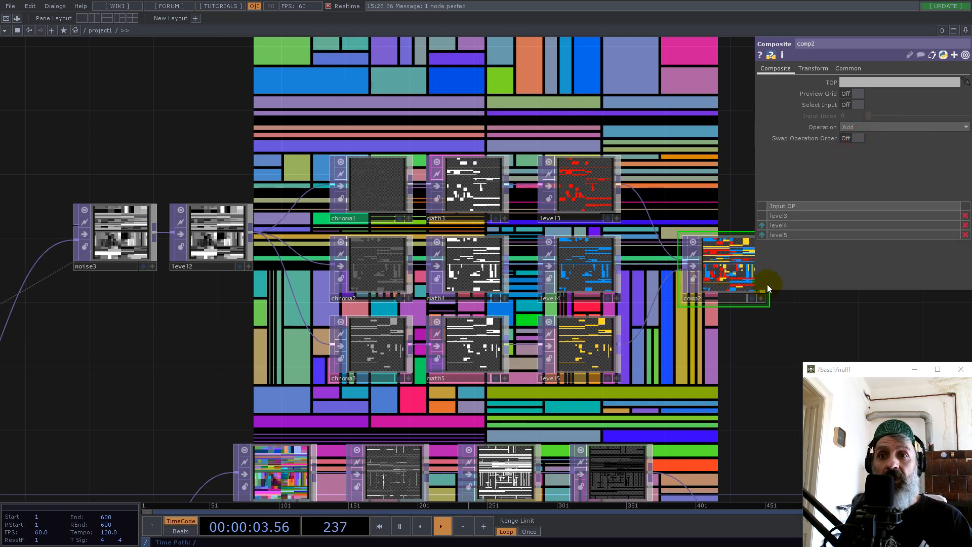
{"action": "scroll", "coordinate": [713, 281], "scroll_direction": "up", "scroll_amount": 5}
{"action": "scroll", "coordinate": [552, 233], "scroll_direction": "down", "scroll_amount": 8}
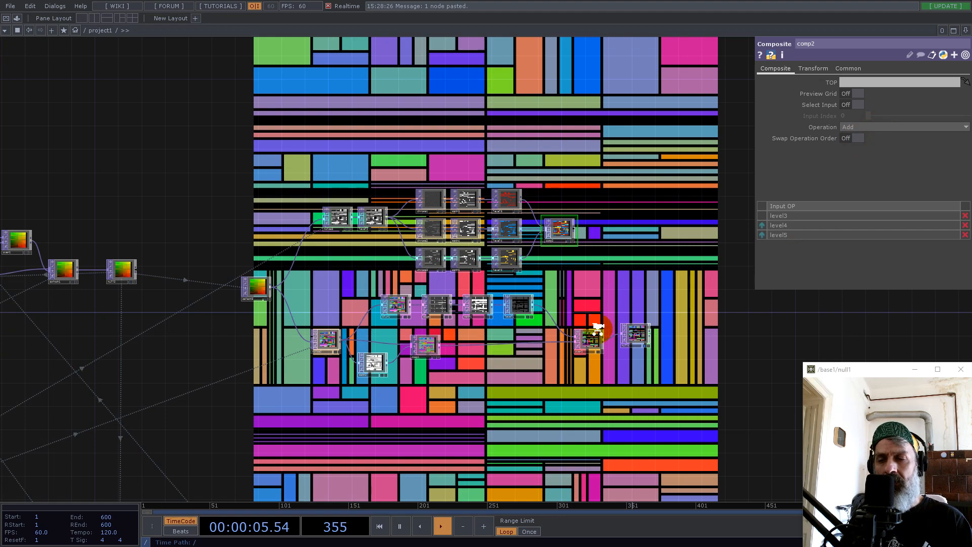
Add a Transform TOP fed by comp2 and place it beside comp2
{"action": "scroll", "coordinate": [598, 326], "scroll_direction": "up", "scroll_amount": 4}
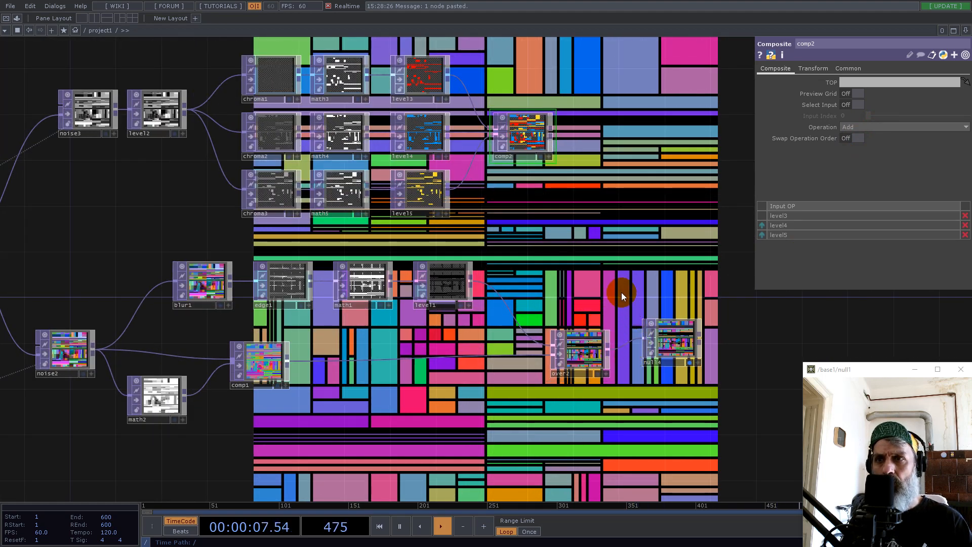
{"action": "scroll", "coordinate": [612, 231], "scroll_direction": "down", "scroll_amount": 5}
{"action": "scroll", "coordinate": [538, 240], "scroll_direction": "up", "scroll_amount": 7}
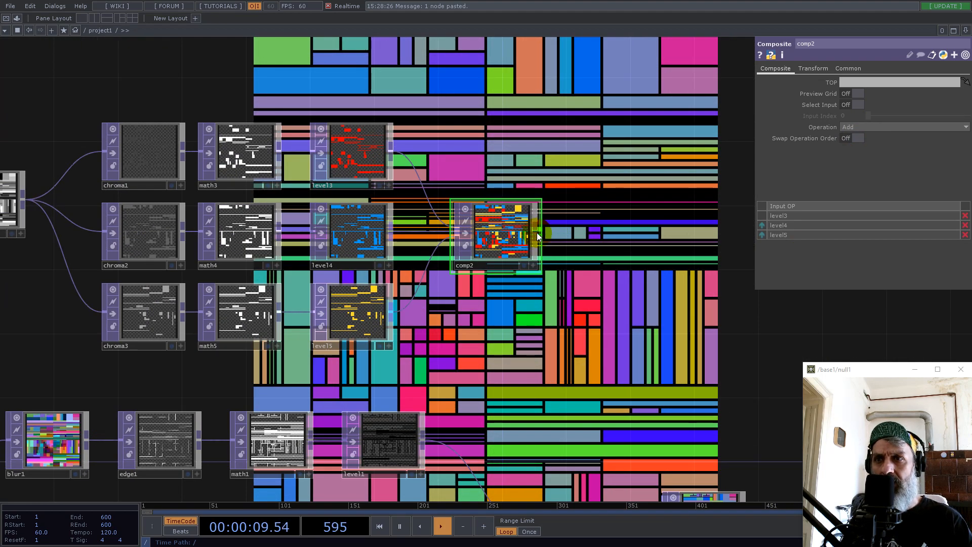
{"action": "right_click", "coordinate": [536, 233]}
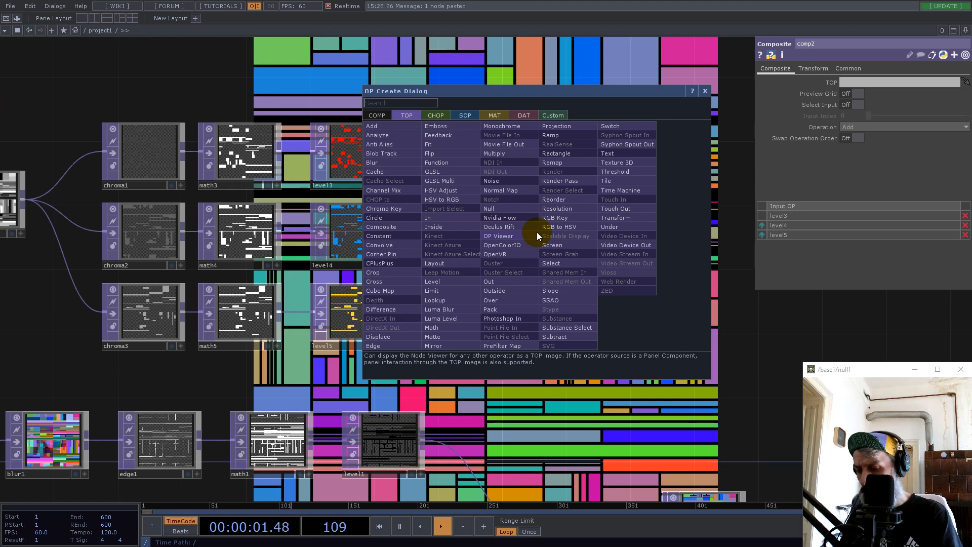
{"action": "type", "text": "tr"}
{"action": "left_click", "coordinate": [622, 218]}
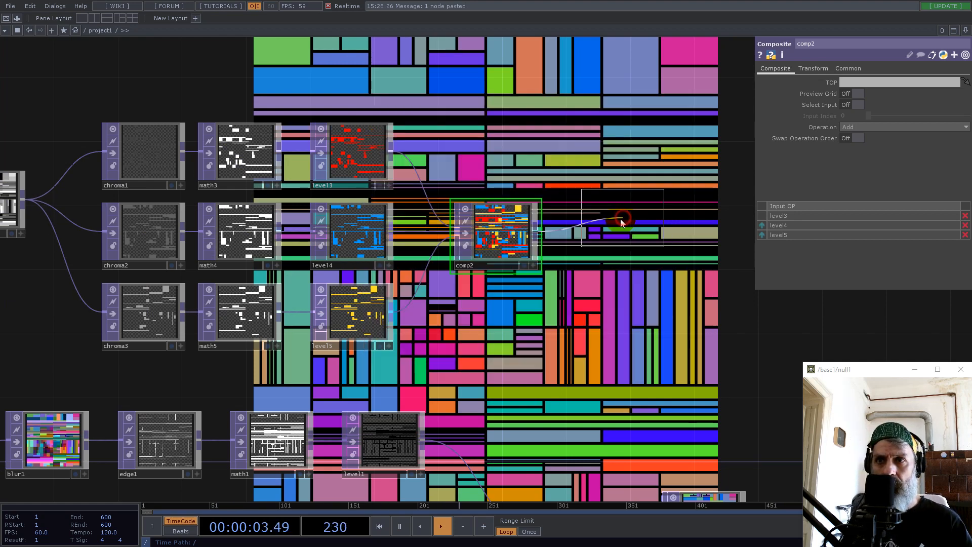
{"action": "left_click", "coordinate": [598, 233]}
Give transform1 an opaque white Background Color (1, 1, 1, 1) and turn on Comp Over Background Color
{"action": "left_click", "coordinate": [950, 150]}
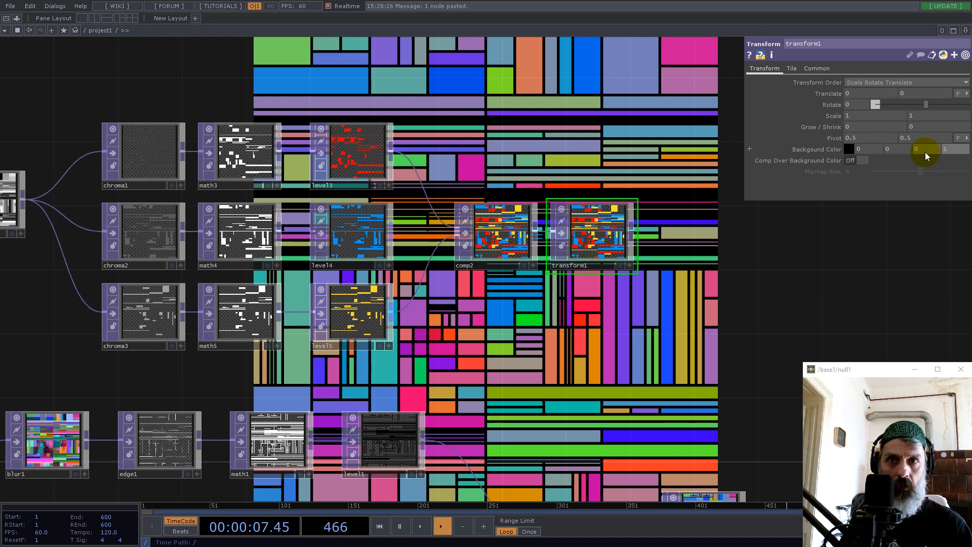
{"action": "left_click", "coordinate": [849, 150]}
{"action": "left_click", "coordinate": [920, 93]}
{"action": "left_click", "coordinate": [922, 48]}
{"action": "left_click", "coordinate": [865, 162]}
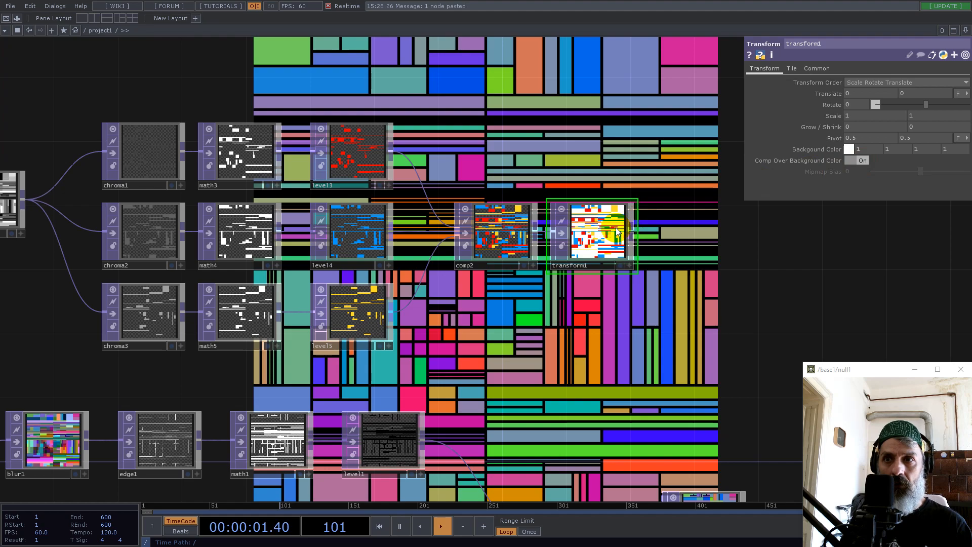
Connect transform1 to over2 in place of comp1 as the image beneath the black outlines
{"action": "scroll", "coordinate": [621, 225], "scroll_direction": "up", "scroll_amount": 5}
{"action": "scroll", "coordinate": [598, 241], "scroll_direction": "down", "scroll_amount": 10}
{"action": "scroll", "coordinate": [613, 332], "scroll_direction": "up", "scroll_amount": 4}
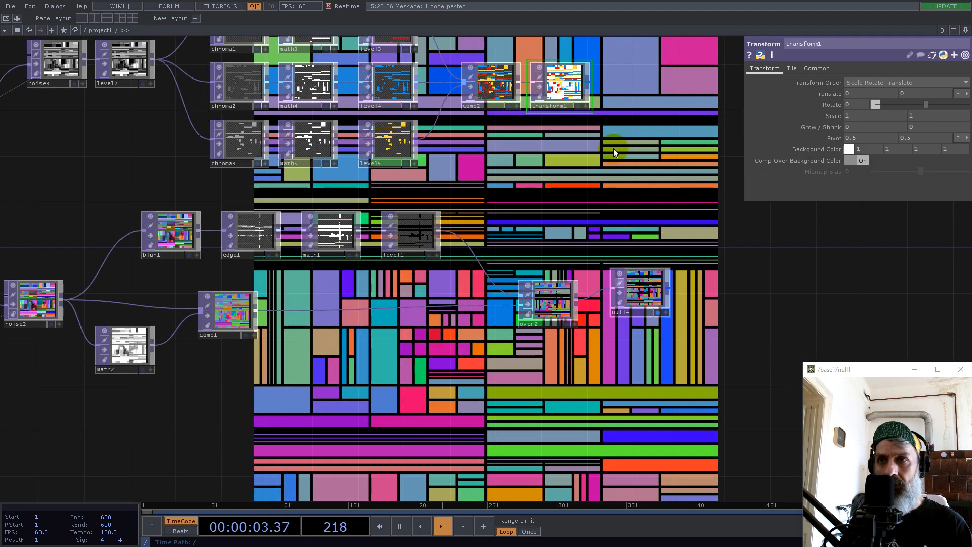
{"action": "left_click", "coordinate": [589, 83]}
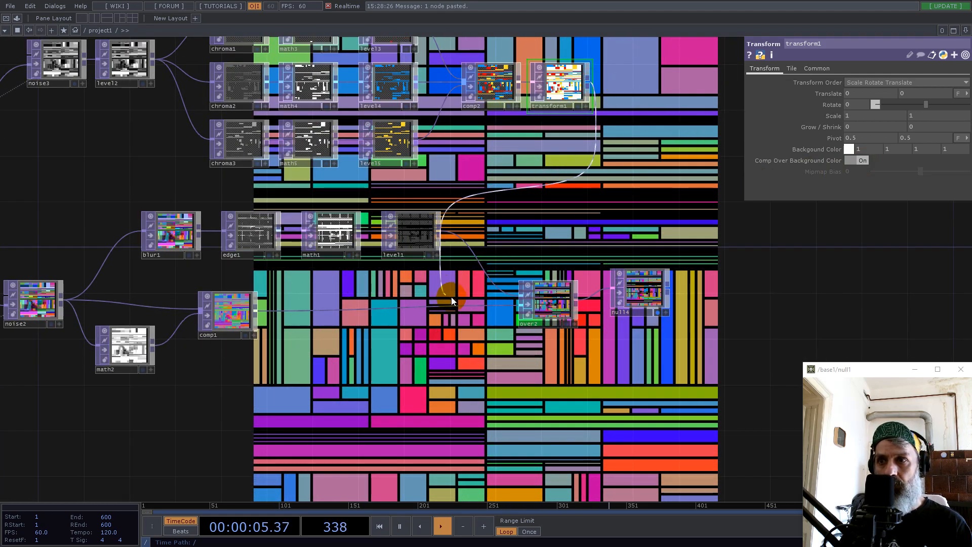
{"action": "left_click", "coordinate": [530, 304]}
{"action": "scroll", "coordinate": [631, 353], "scroll_direction": "down", "scroll_amount": 5}
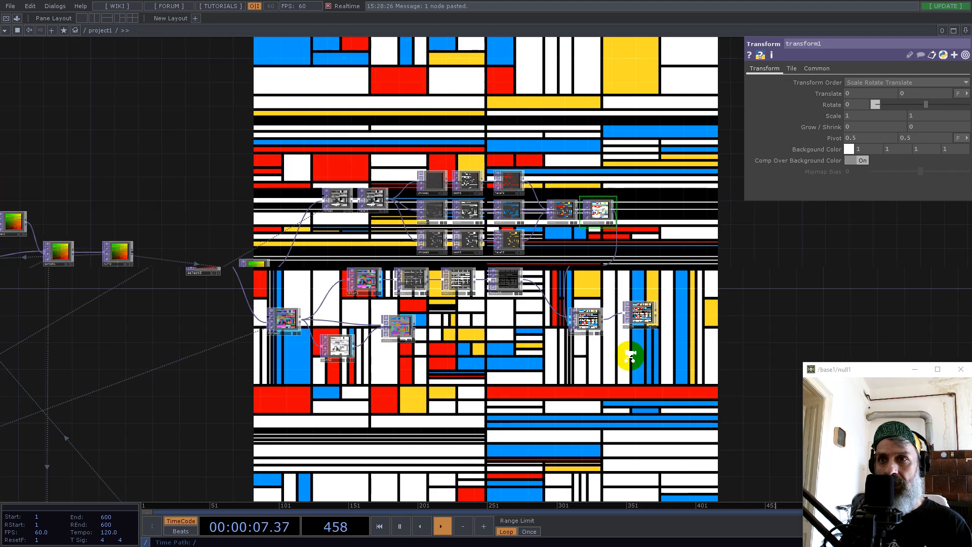
{"action": "left_click_drag", "start_coordinate": [743, 309], "coordinate": [401, 296]}
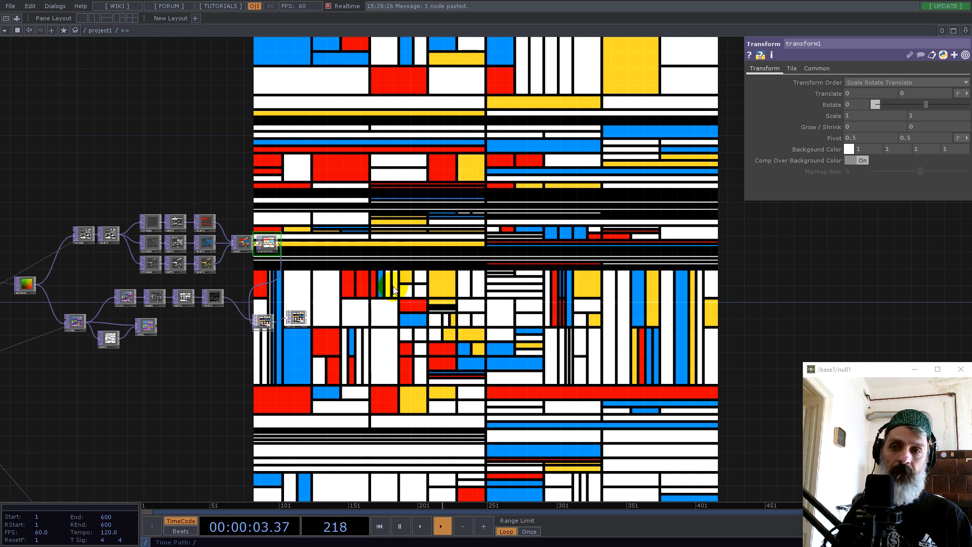
{"action": "scroll", "coordinate": [533, 304], "scroll_direction": "down", "scroll_amount": 3}
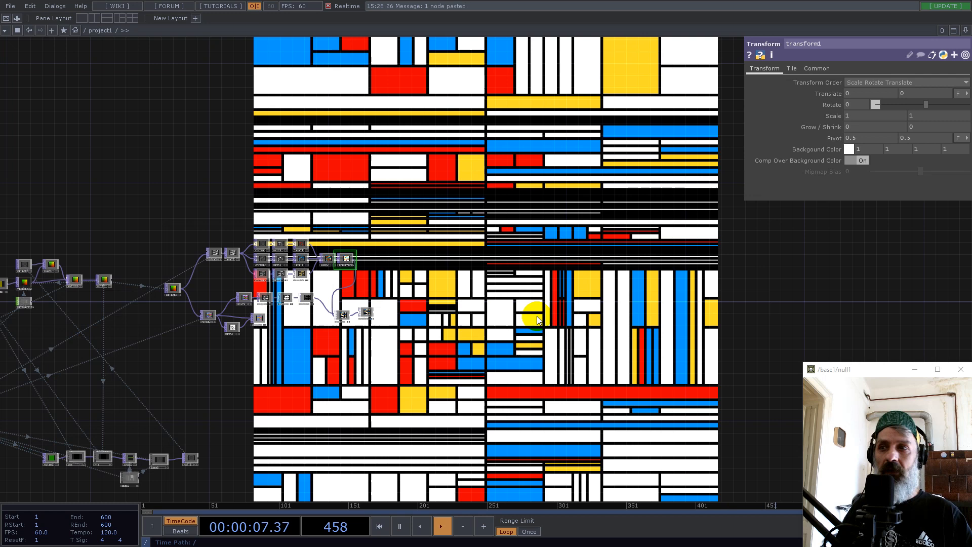
{"action": "left_click_drag", "start_coordinate": [364, 394], "coordinate": [755, 284]}
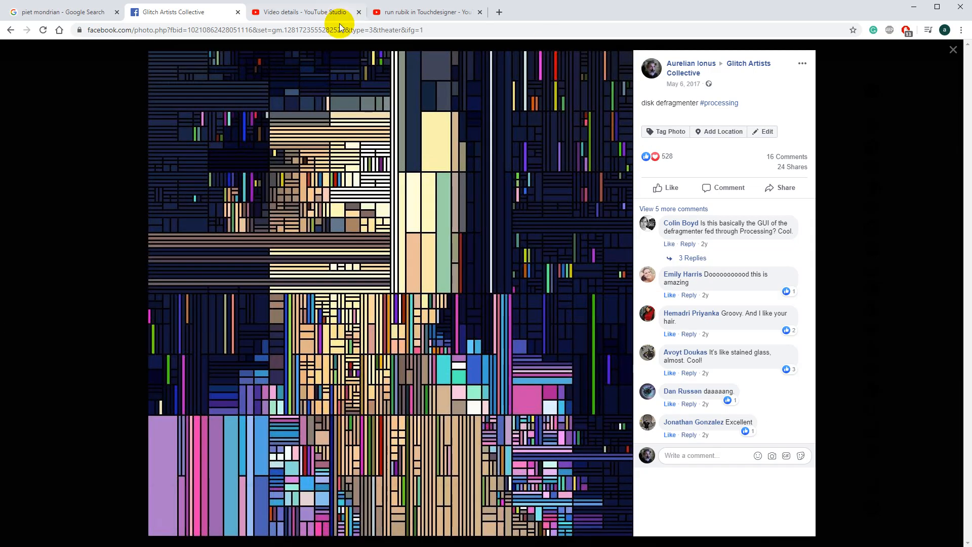
Open the "run rubik in Touchdesigner" video on YouTube from its YouTube Studio details page
{"action": "left_click", "coordinate": [334, 16]}
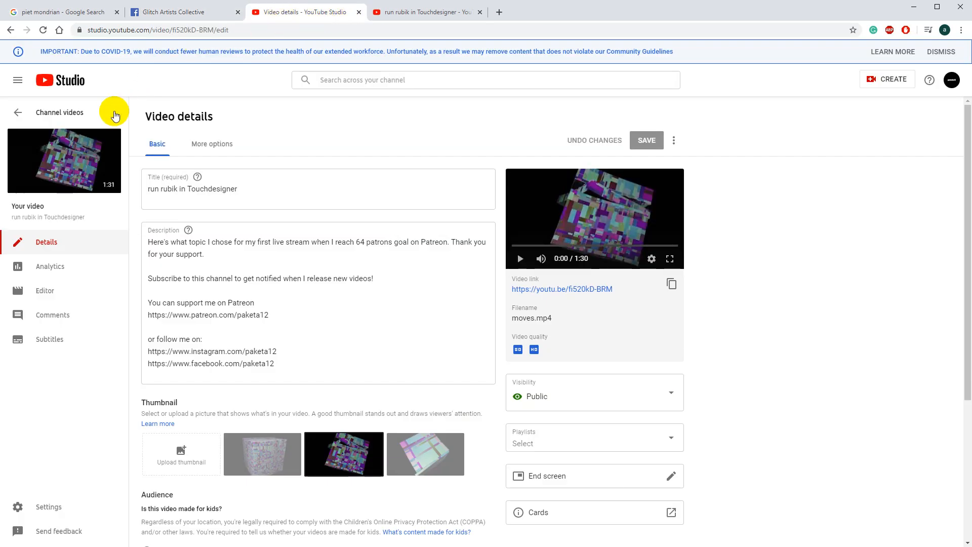
{"action": "left_click", "coordinate": [71, 139]}
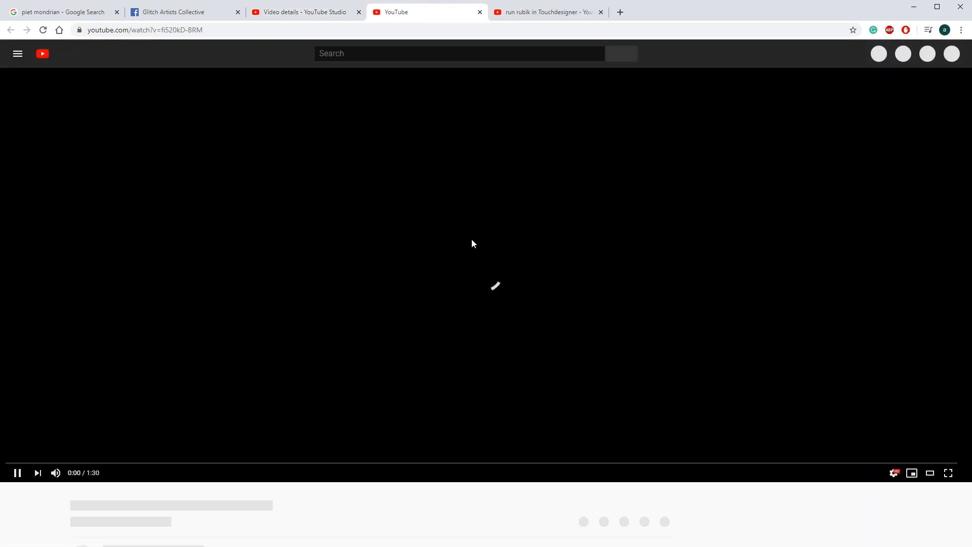